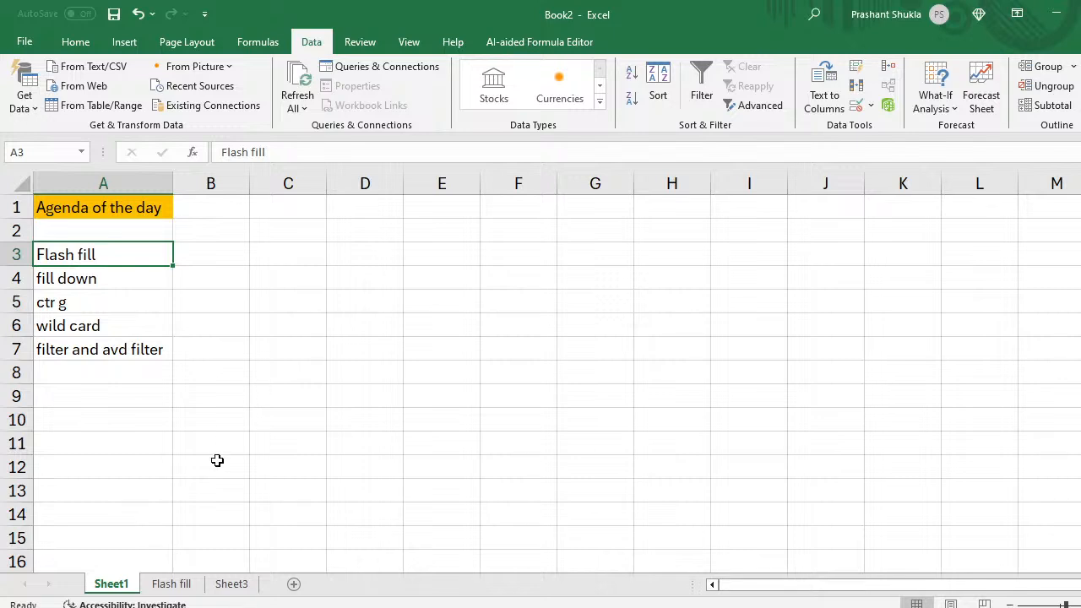
# Step: Switch through the Flash fill sheet to Sheet3, which holds the Customer Name list
pyautogui.click(179, 584)
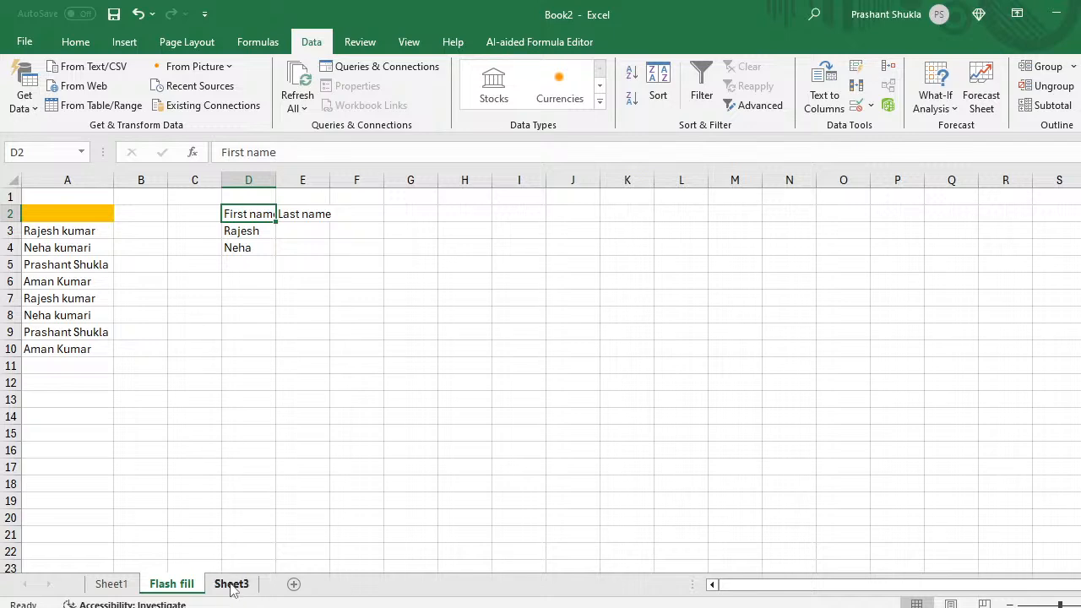
pyautogui.click(231, 584)
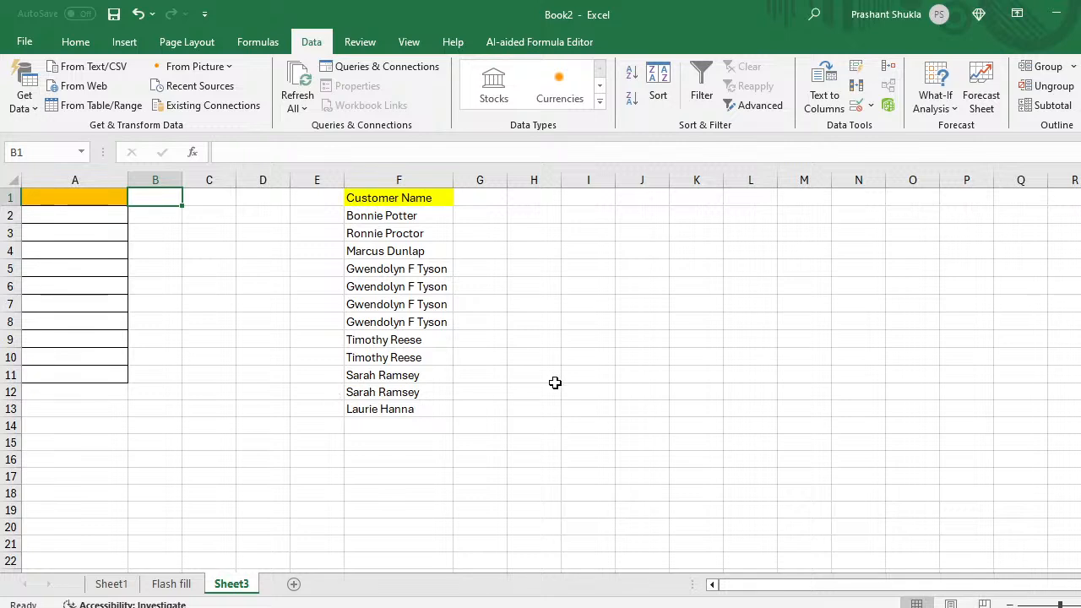
# Step: Enter the first customer's first name in G2, then Flash Fill first names for all 12 rows
pyautogui.click(473, 214)
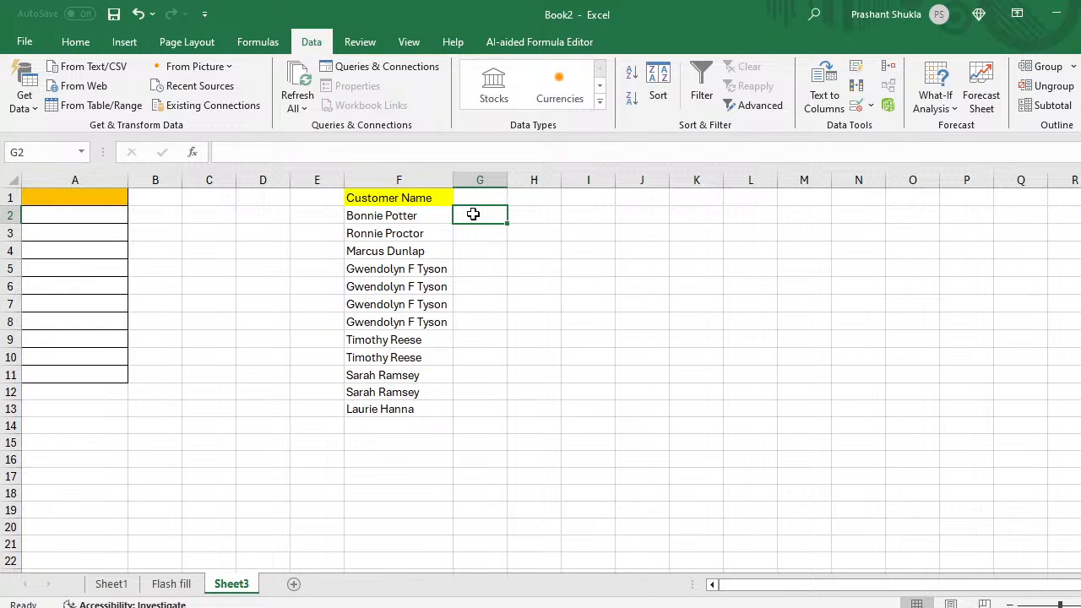
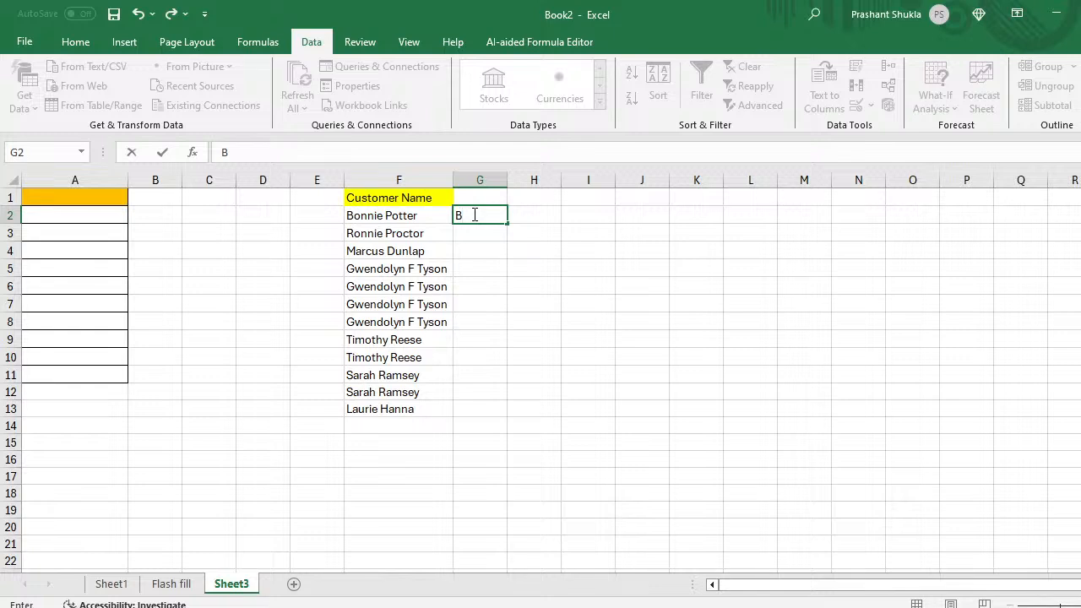
pyautogui.press('Return')
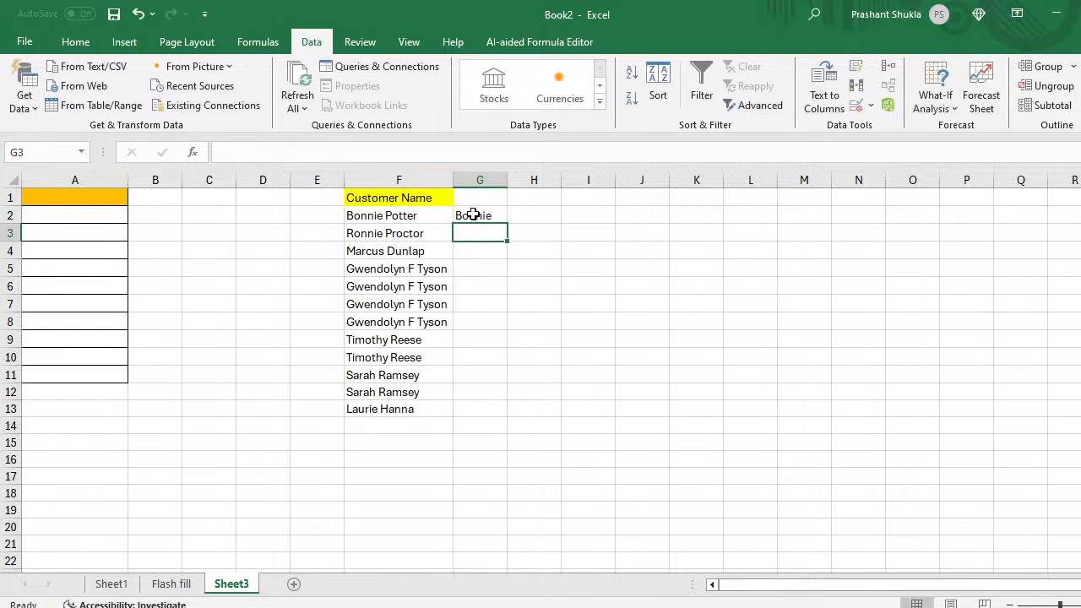
pyautogui.hotkey('ctrl', 'e')
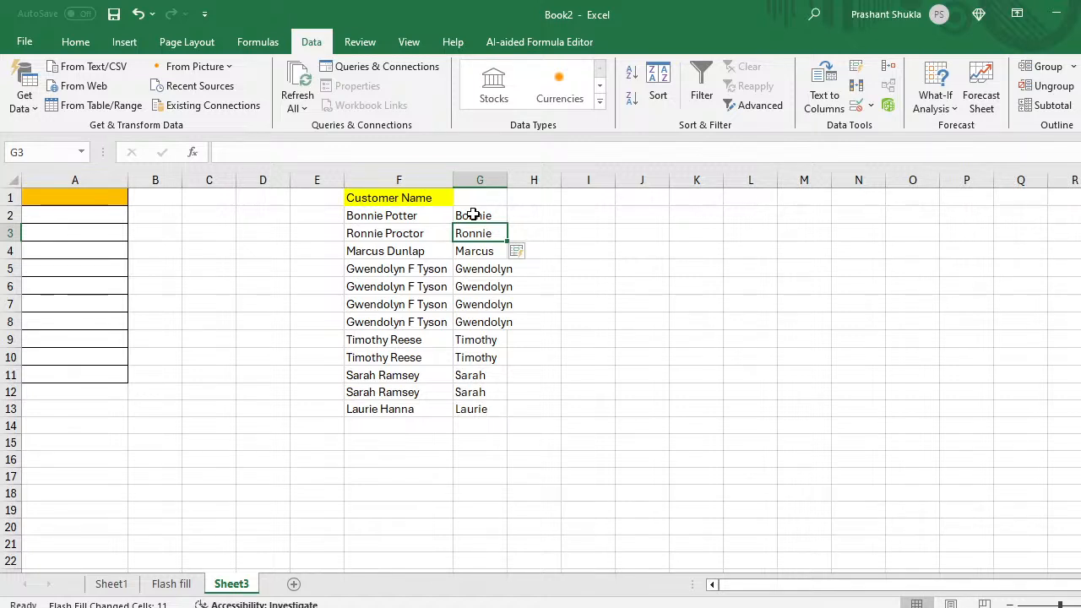
# Step: Enter the first customer's surname in H2 and Flash Fill surnames down column H
pyautogui.press('Up')
pyautogui.press('Right')
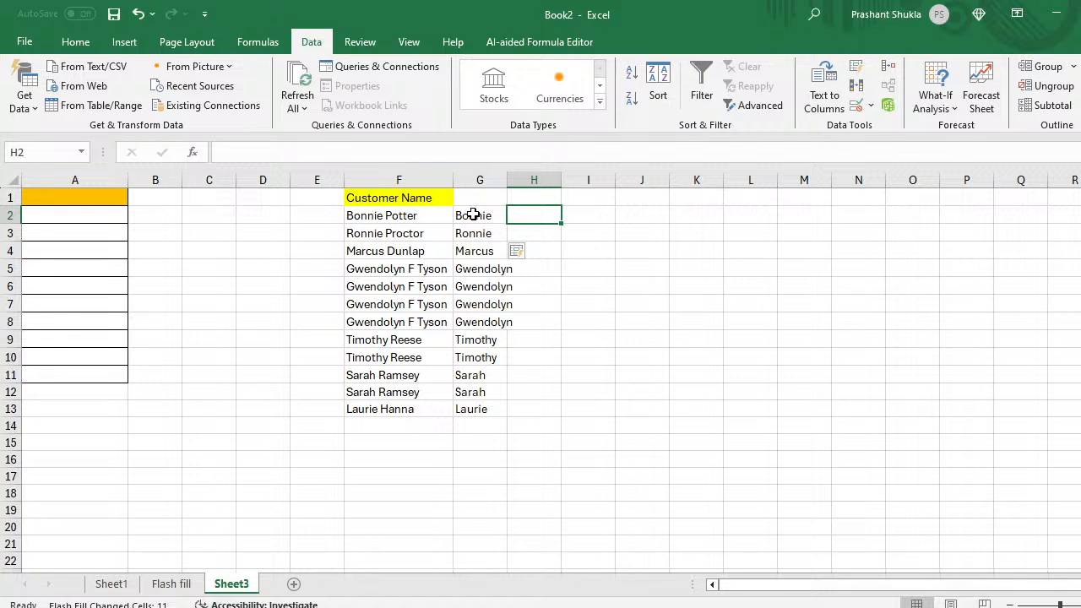
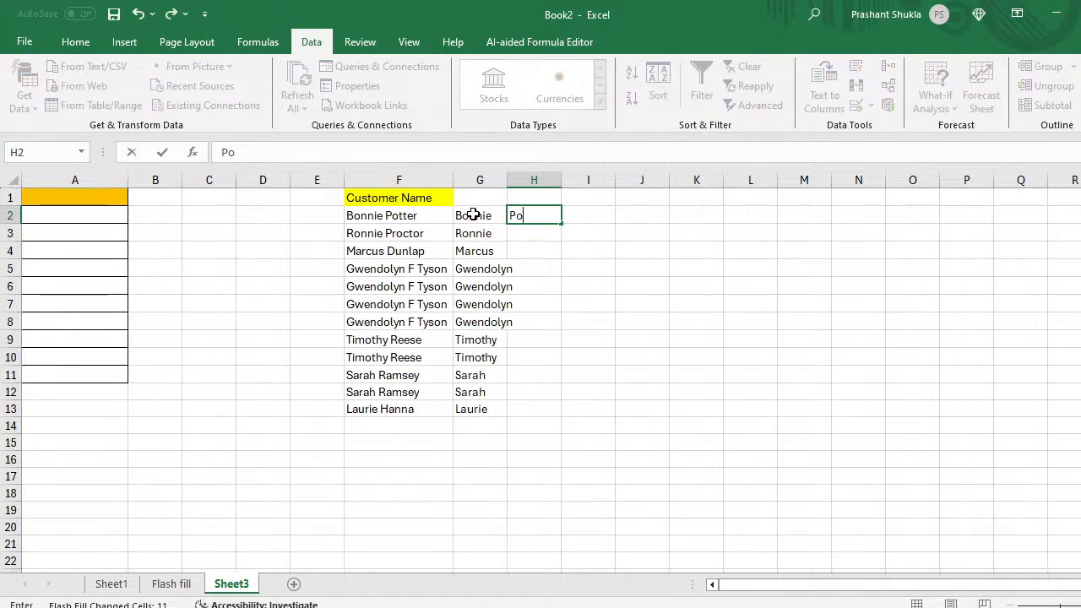
pyautogui.press('Return')
pyautogui.hotkey('ctrl', 'e')
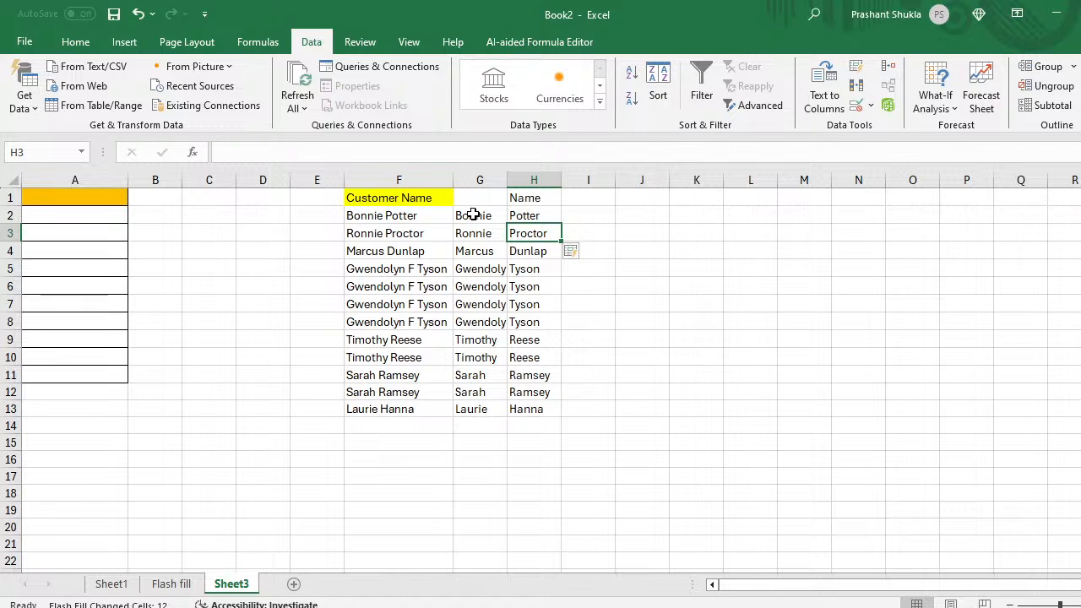
# Step: Give column G the heading 'Firstname' in G1
pyautogui.press('Up')
pyautogui.press('Left')
pyautogui.press('Up')
pyautogui.press('Right')
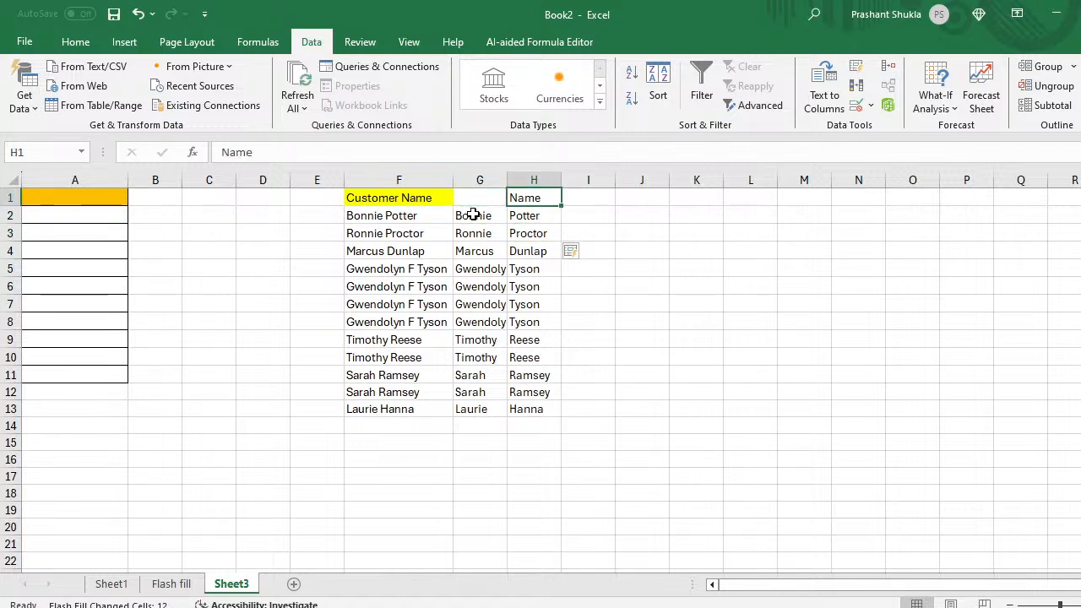
pyautogui.press('Left')
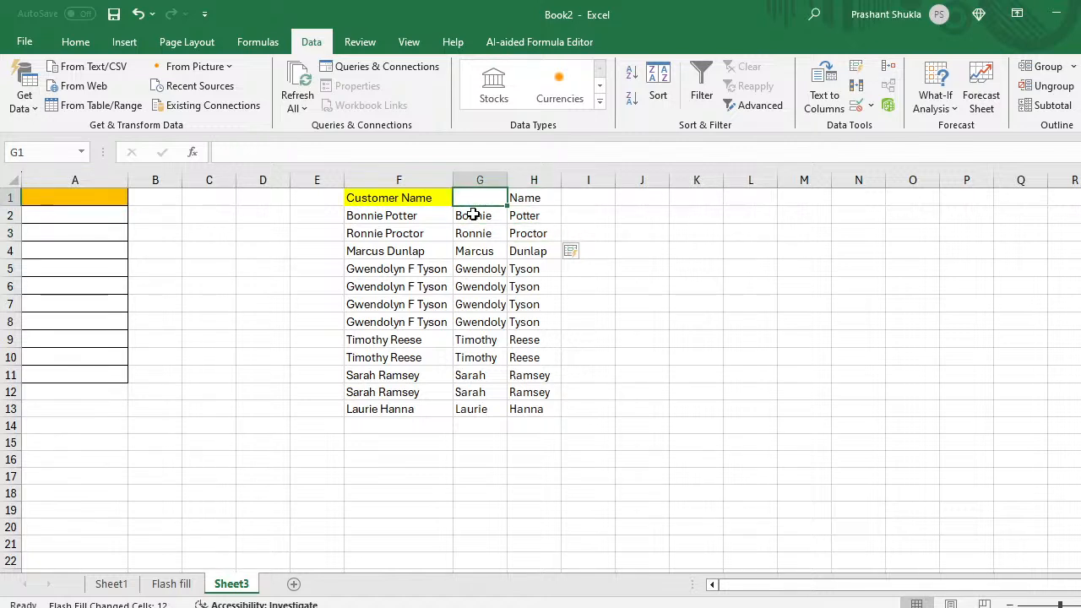
pyautogui.write('Firstname')
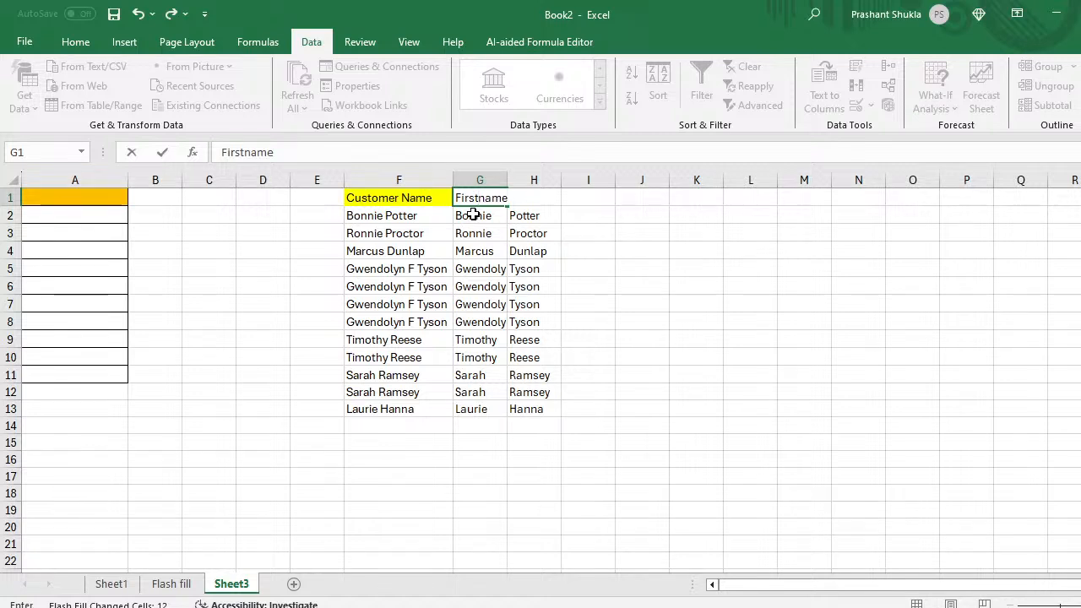
pyautogui.hotkey('ctrl', 'Return')
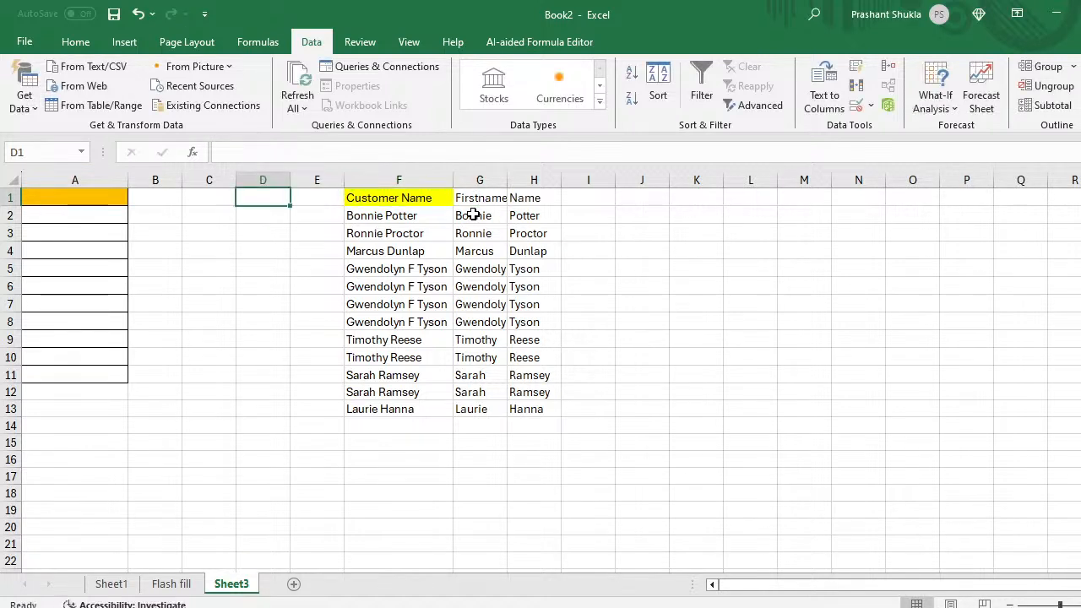
pyautogui.press('Right')
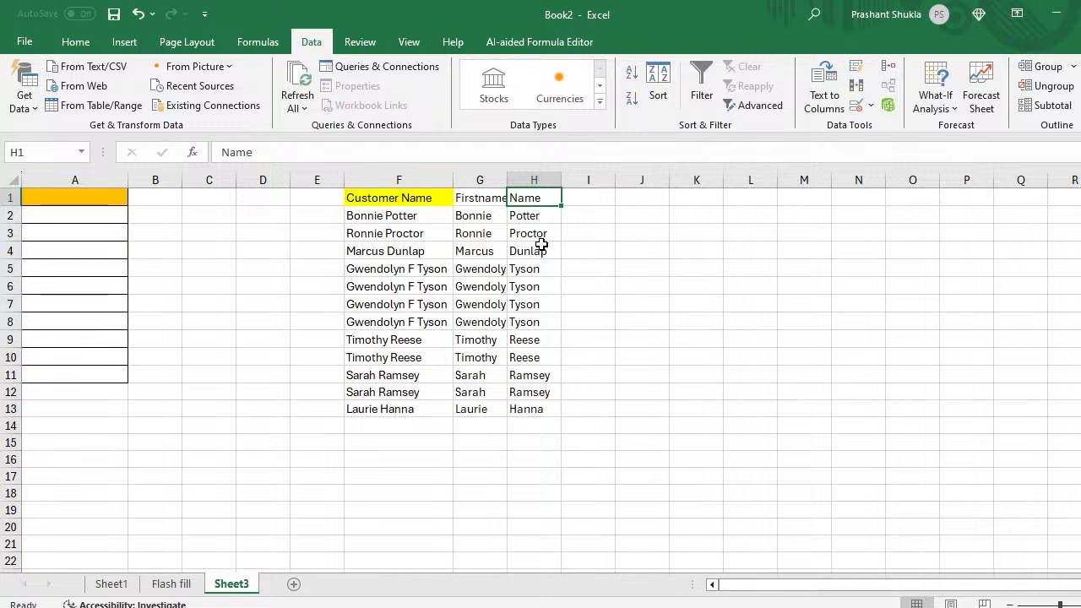
pyautogui.click(475, 217)
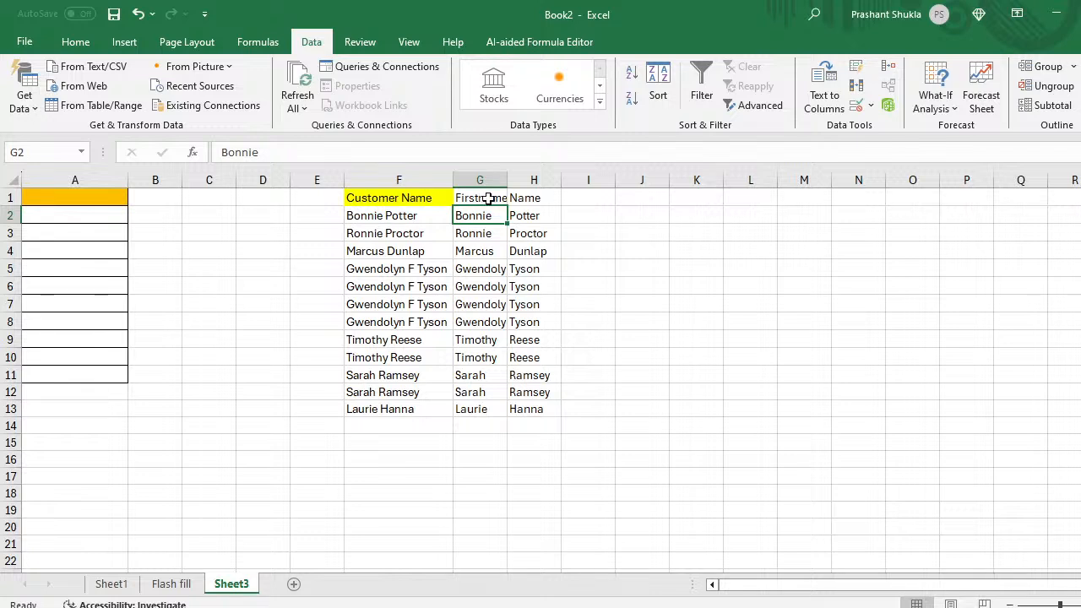
# Step: Autofit column G to show full first names and rename the H1 heading to 'Last Name'
pyautogui.click(495, 199)
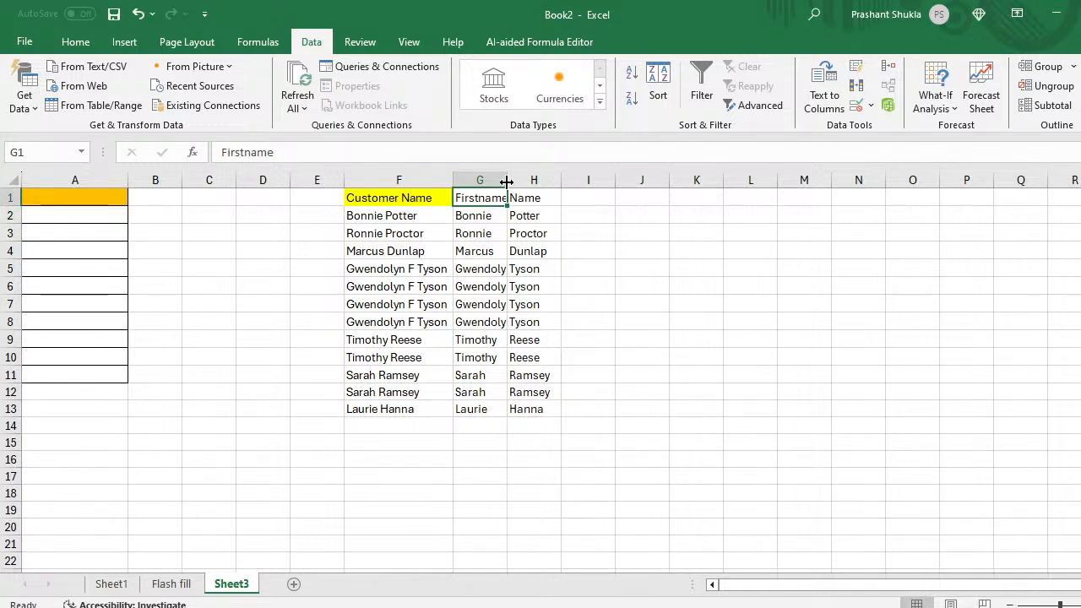
pyautogui.doubleClick(507, 180)
pyautogui.click(532, 200)
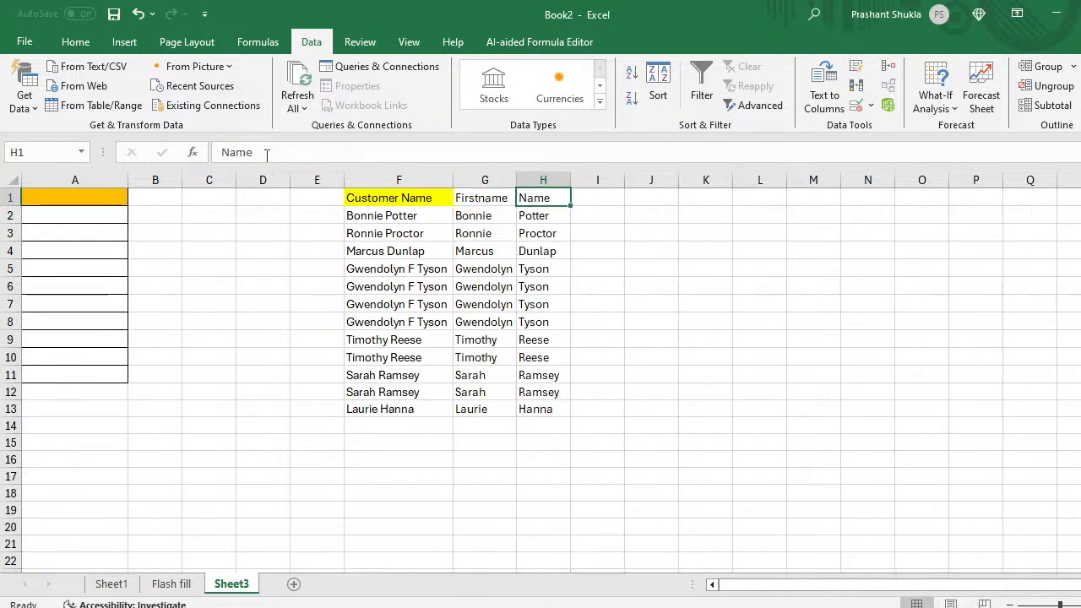
pyautogui.click(223, 152)
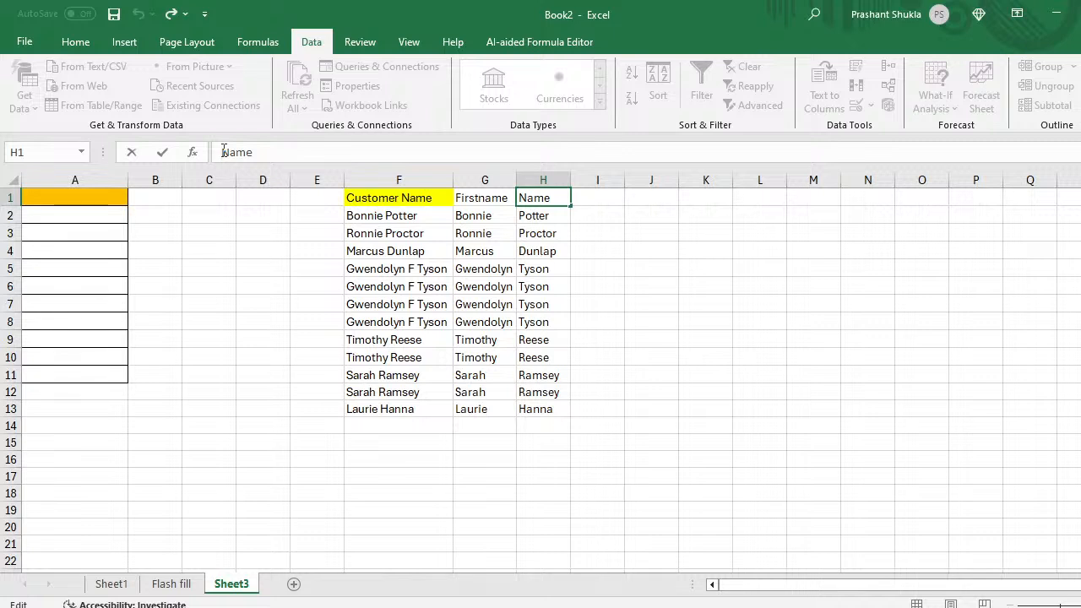
pyautogui.write('Last')
pyautogui.press('Return')
# Step: Move through the name columns over to the empty column J
pyautogui.press('Up')
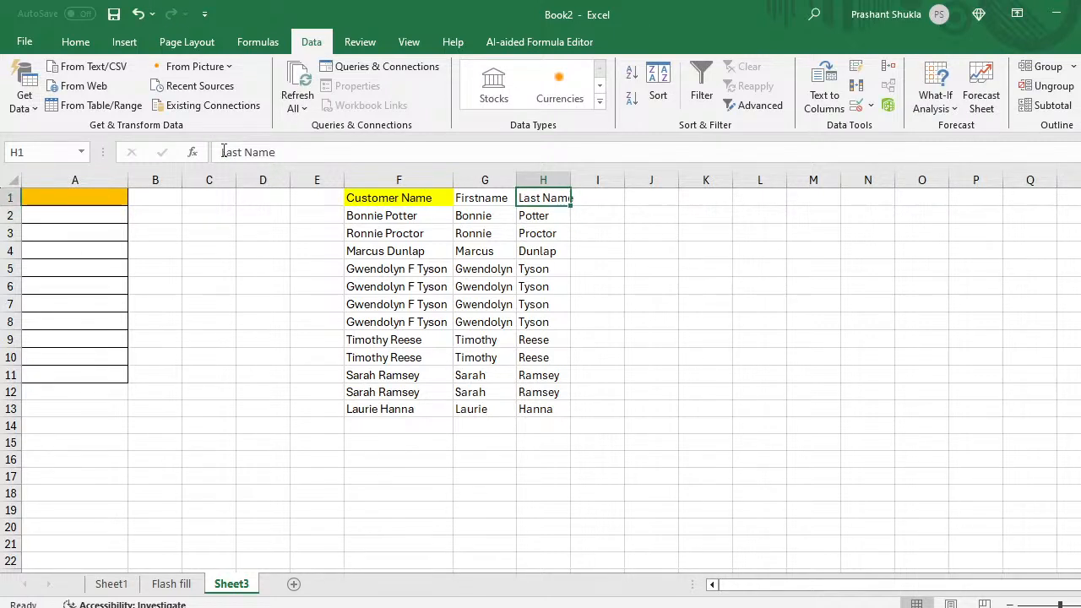
pyautogui.press('Left')
pyautogui.press('Down')
pyautogui.press('Right')
pyautogui.press('Down')
pyautogui.press('Down')
pyautogui.press('Left')
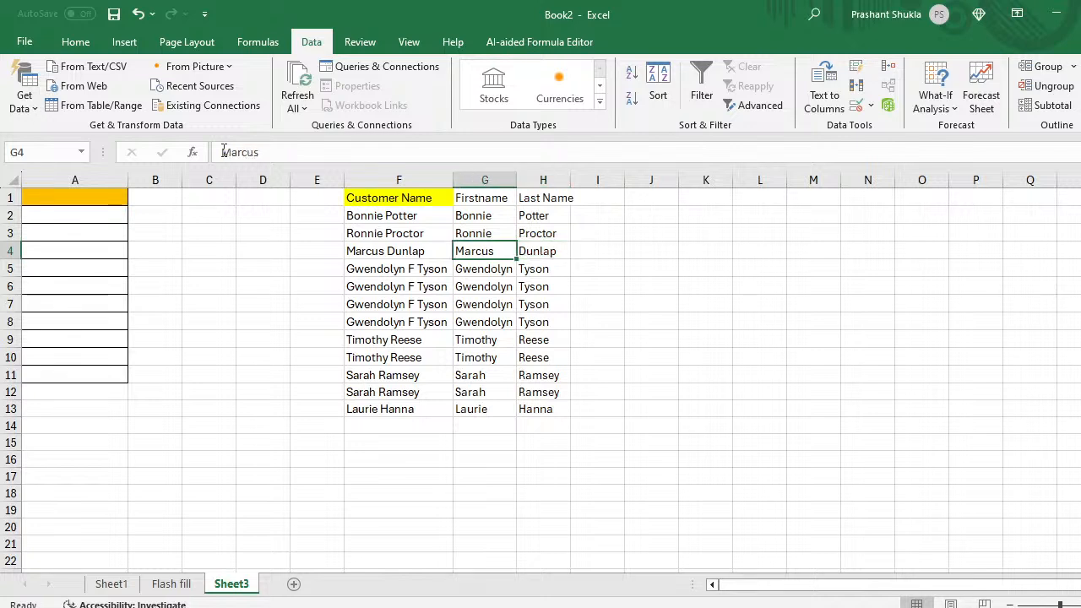
pyautogui.press('Down')
pyautogui.press('Down')
pyautogui.press('Down')
pyautogui.press('Down')
pyautogui.press('Down')
pyautogui.press('Down')
pyautogui.press('Down')
pyautogui.press('Down')
pyautogui.press('Down')
pyautogui.press('Down')
pyautogui.press('Down')
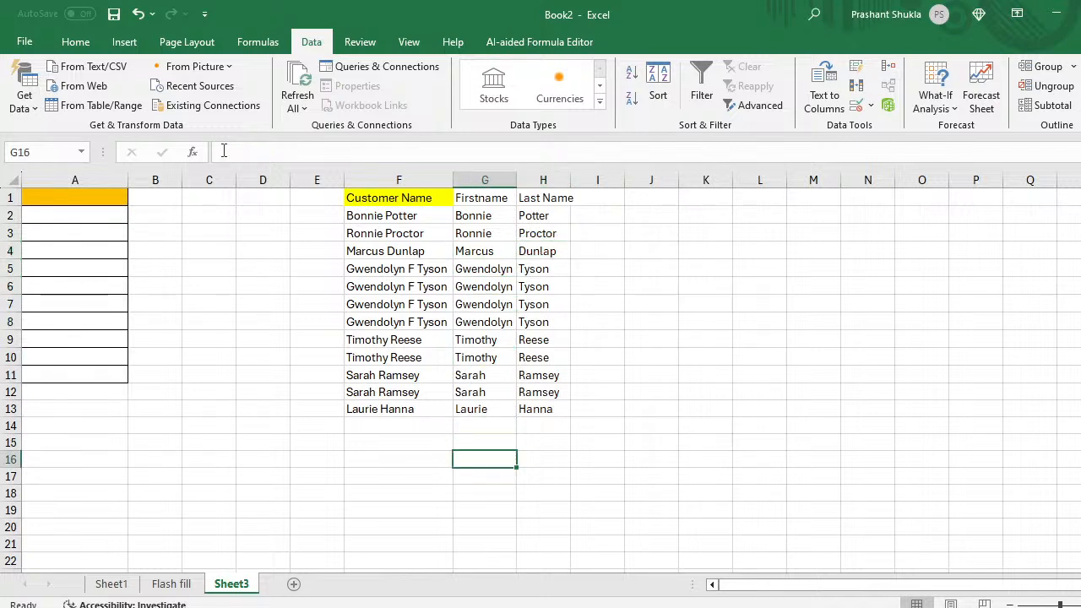
pyautogui.press('Right')
pyautogui.press('Up')
pyautogui.press('Up')
pyautogui.press('Right')
pyautogui.press('Right')
pyautogui.press('Up')
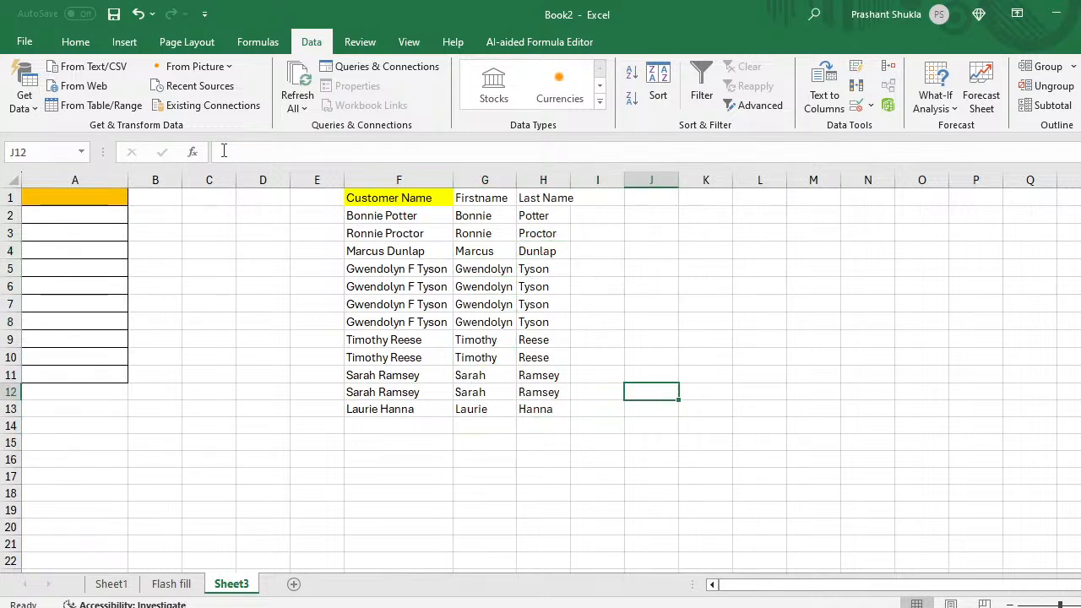
pyautogui.press('Up')
pyautogui.press('Up')
pyautogui.press('Up')
pyautogui.press('Up')
pyautogui.press('Up')
pyautogui.press('Up')
pyautogui.press('Up')
# Step: Enter the note 'find the first and last name' in cell J5
pyautogui.write('finnd')
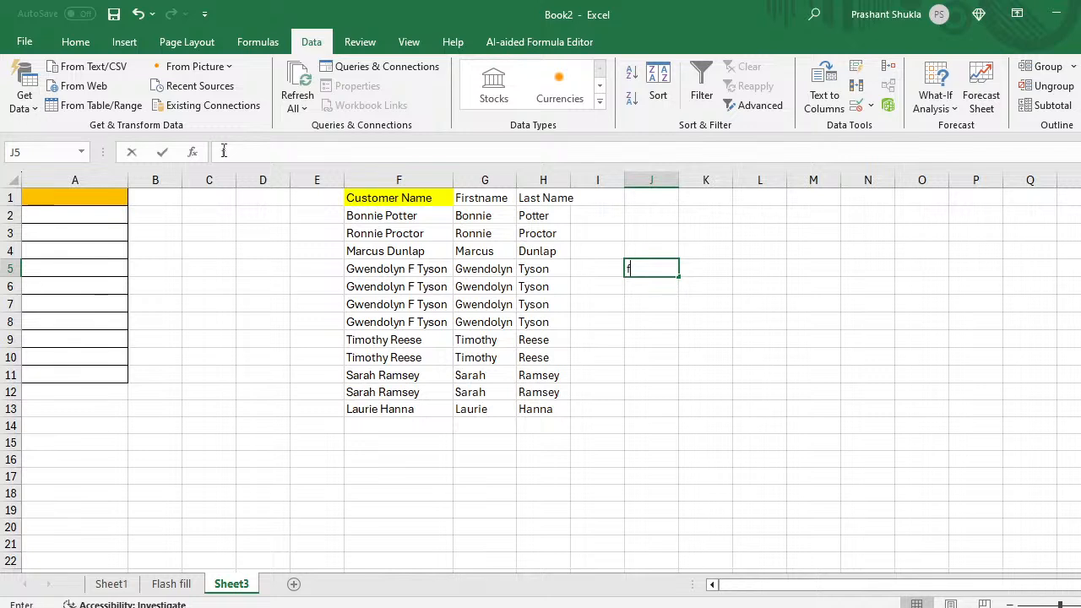
pyautogui.press('BackSpace')
pyautogui.press('BackSpace')
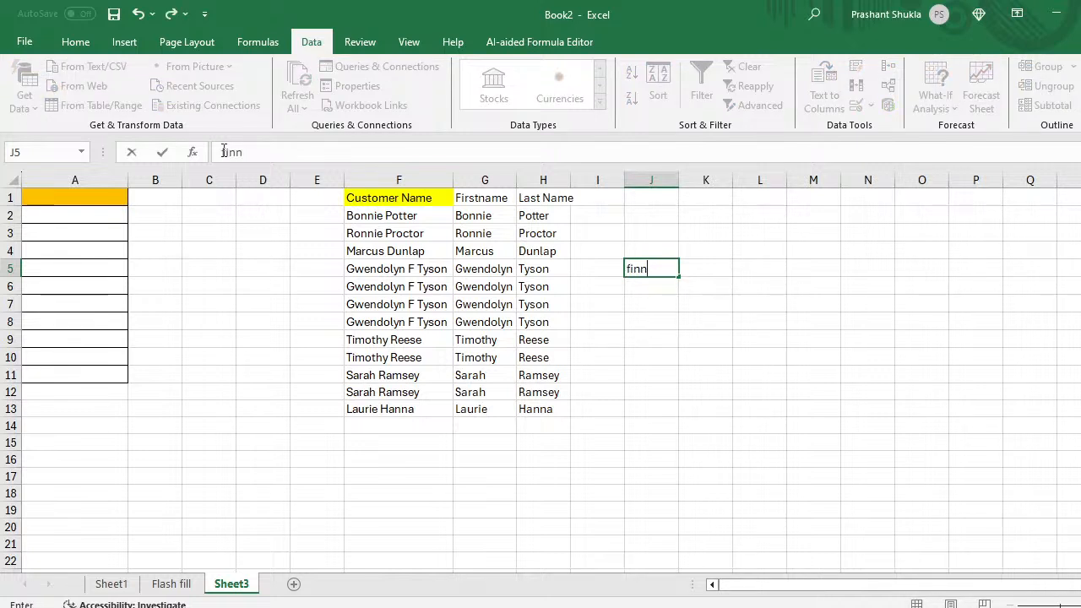
pyautogui.write('d the first and')
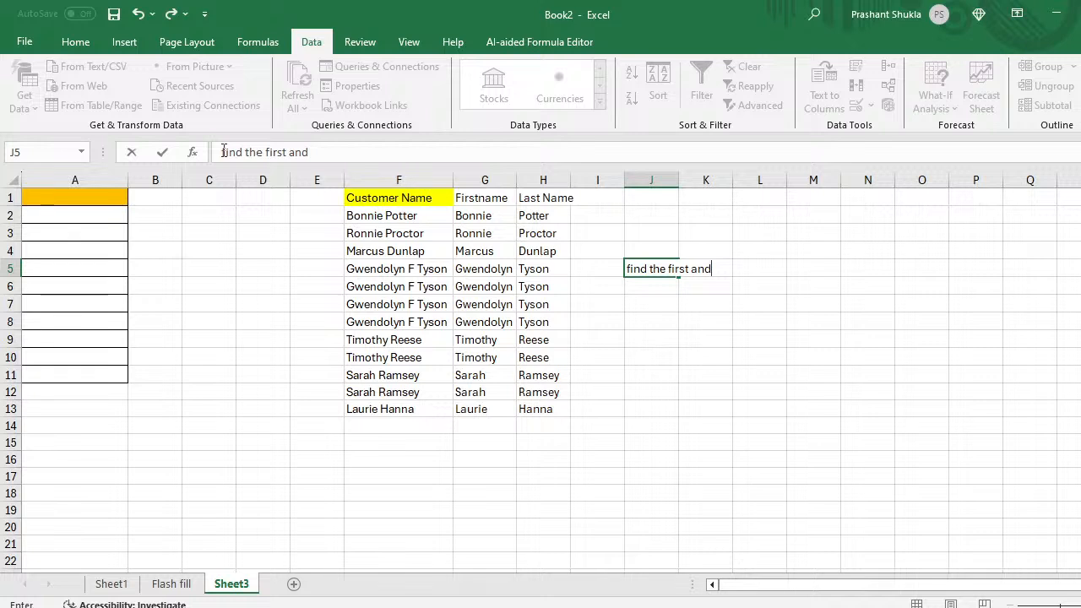
pyautogui.write(' m')
pyautogui.press('BackSpace')
pyautogui.write('last name')
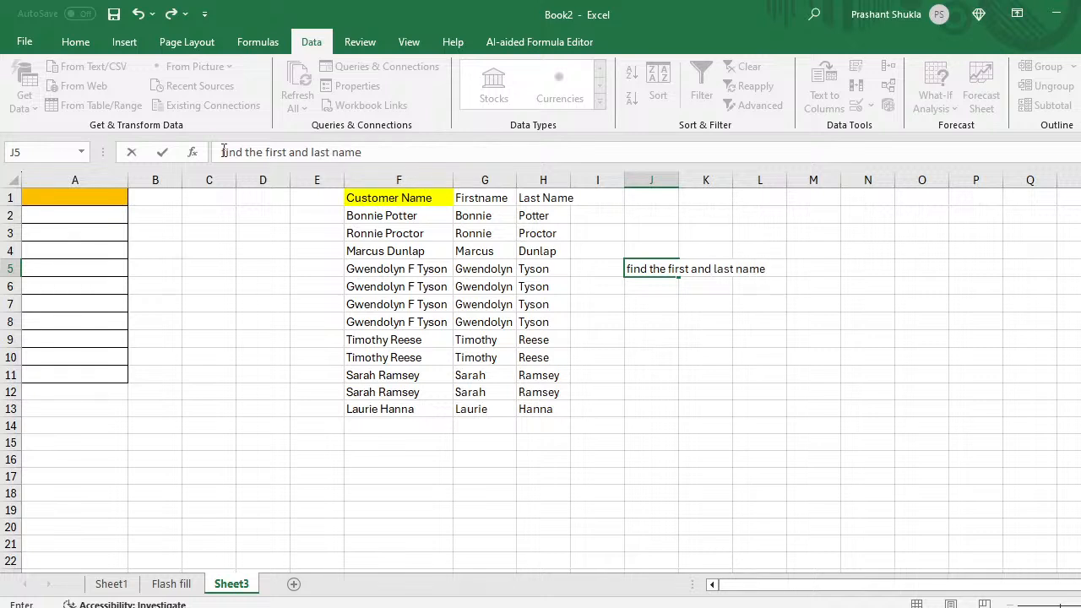
pyautogui.press('Return')
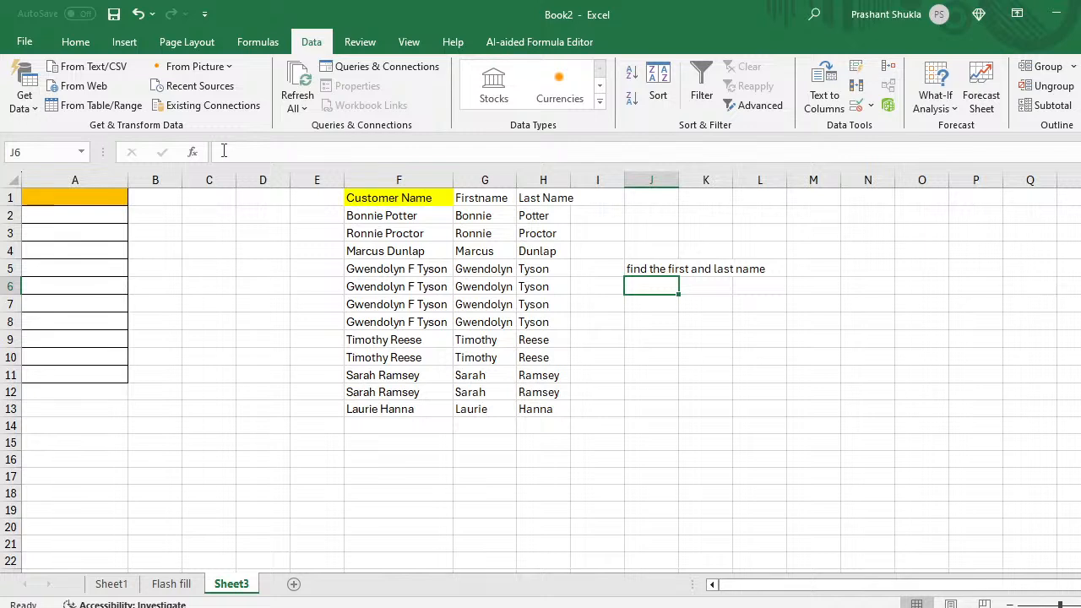
# Step: Copy the Firstname and Last Name columns and paste them at F18 below the data
pyautogui.click(475, 200)
pyautogui.hotkey('ctrl', 'shift', 'Right')
pyautogui.hotkey('ctrl', 'shift', 'Down')
pyautogui.hotkey('ctrl', 'c')
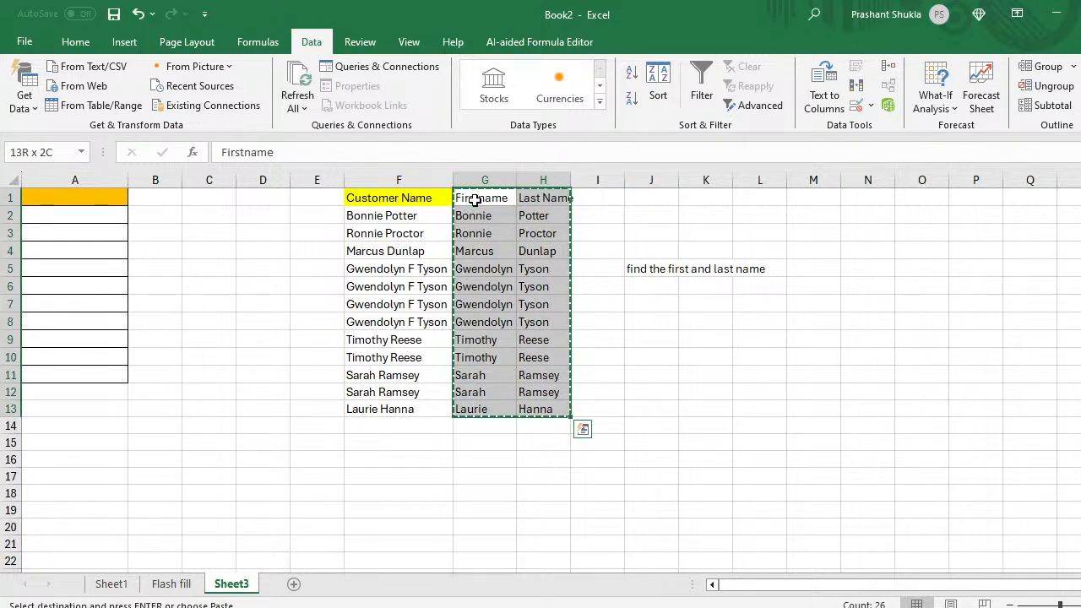
pyautogui.click(389, 488)
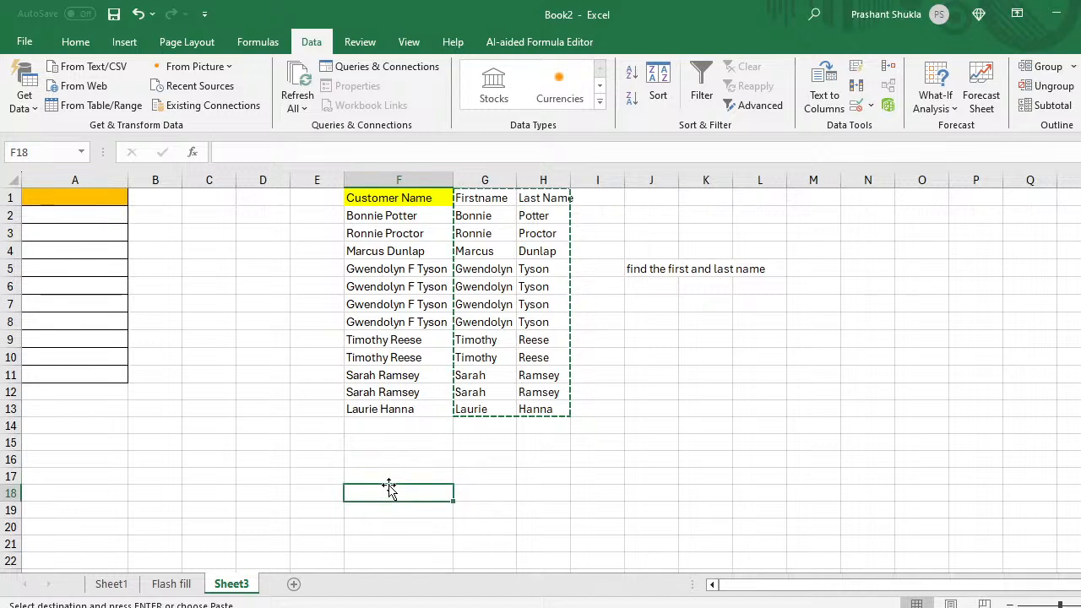
pyautogui.scroll(-4, 389, 488)
pyautogui.hotkey('ctrl', 'v')
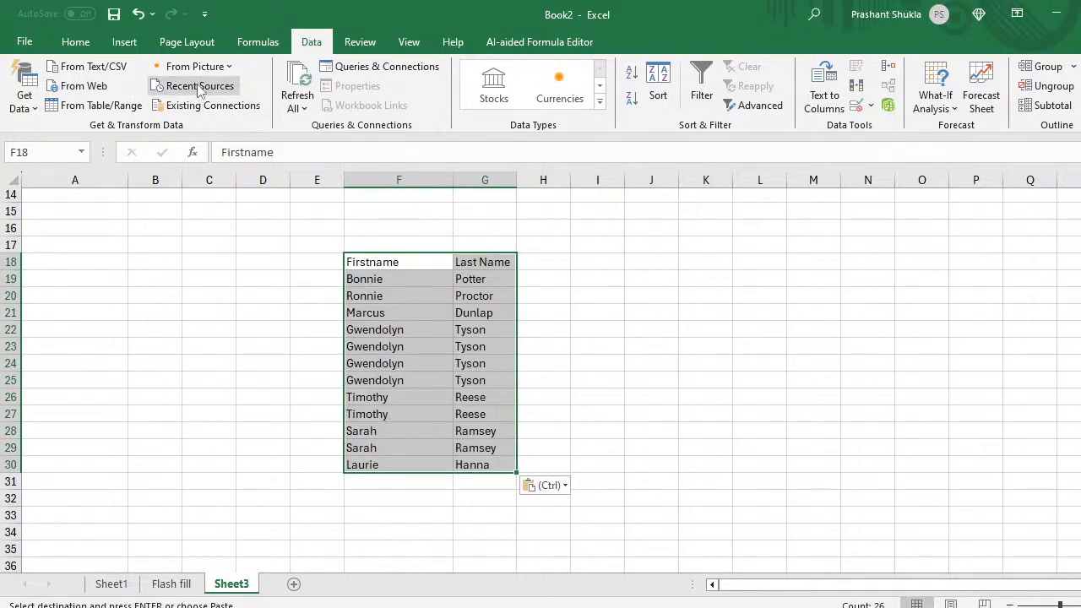
# Step: Apply All Borders to the pasted names table
pyautogui.click(75, 42)
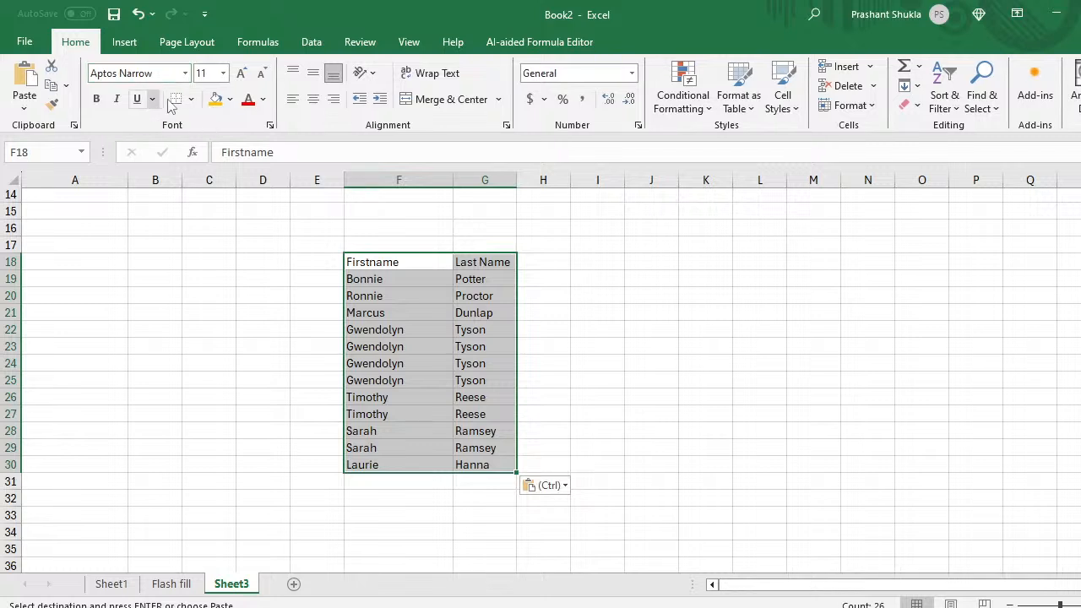
pyautogui.click(190, 99)
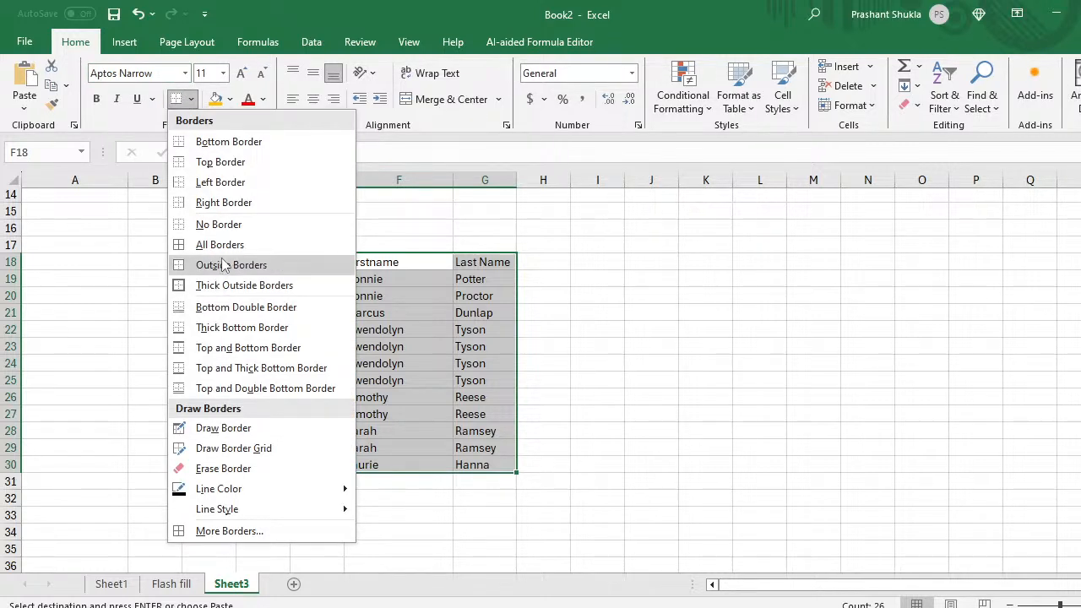
pyautogui.click(221, 245)
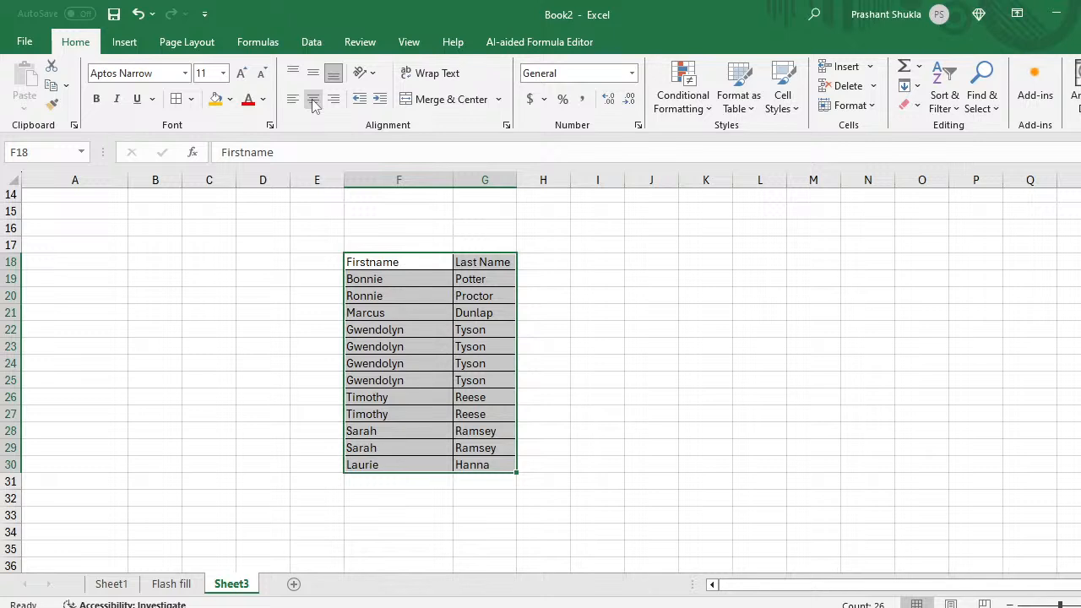
# Step: Fill the header row F18:G18 with orange
pyautogui.click(367, 276)
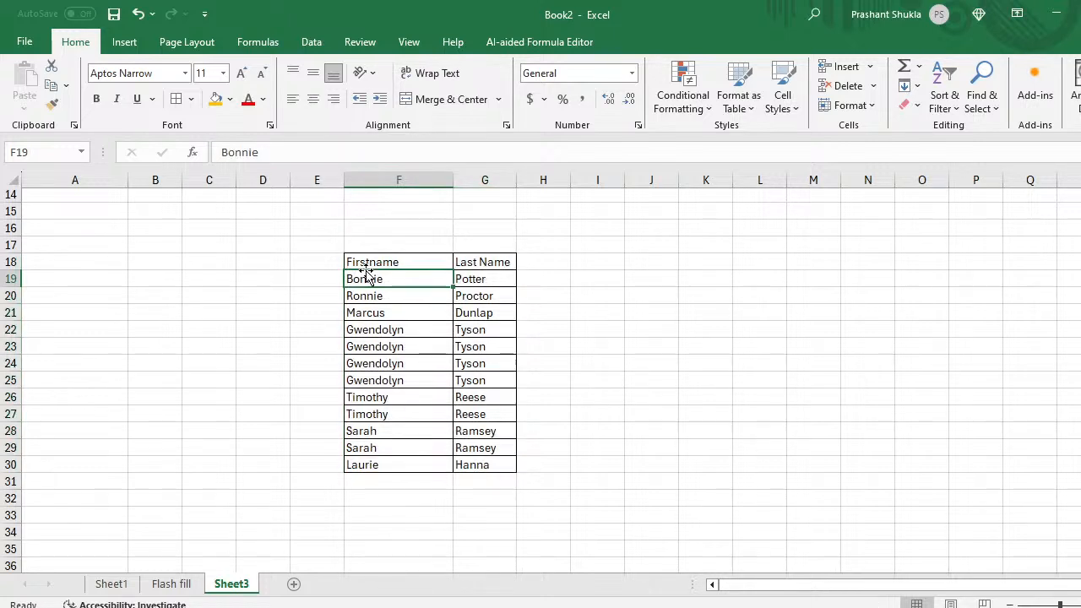
pyautogui.click(367, 266)
pyautogui.hotkey('shift', 'Right')
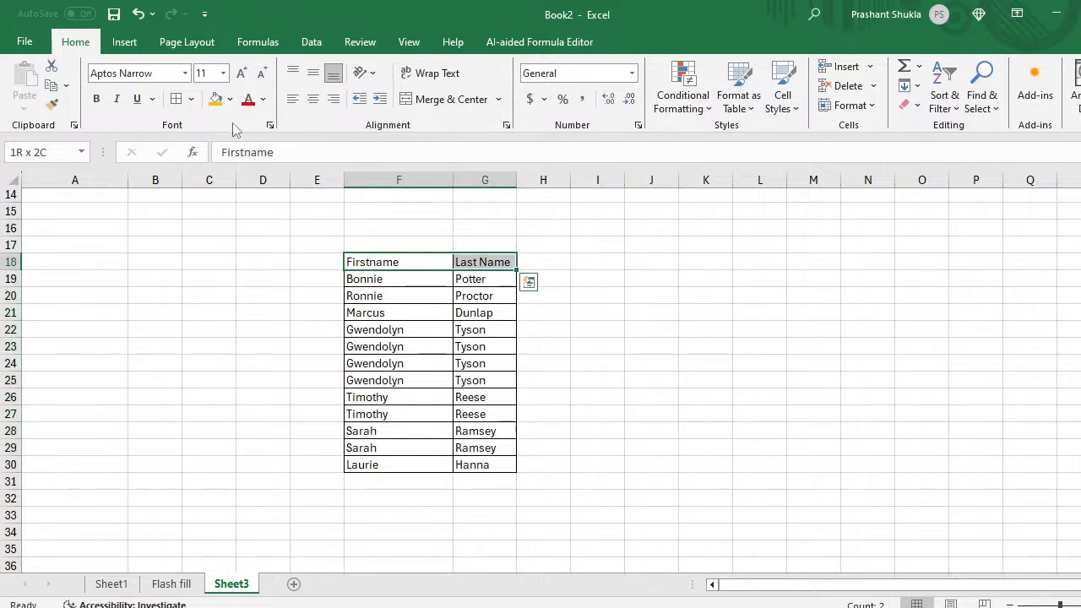
pyautogui.click(215, 99)
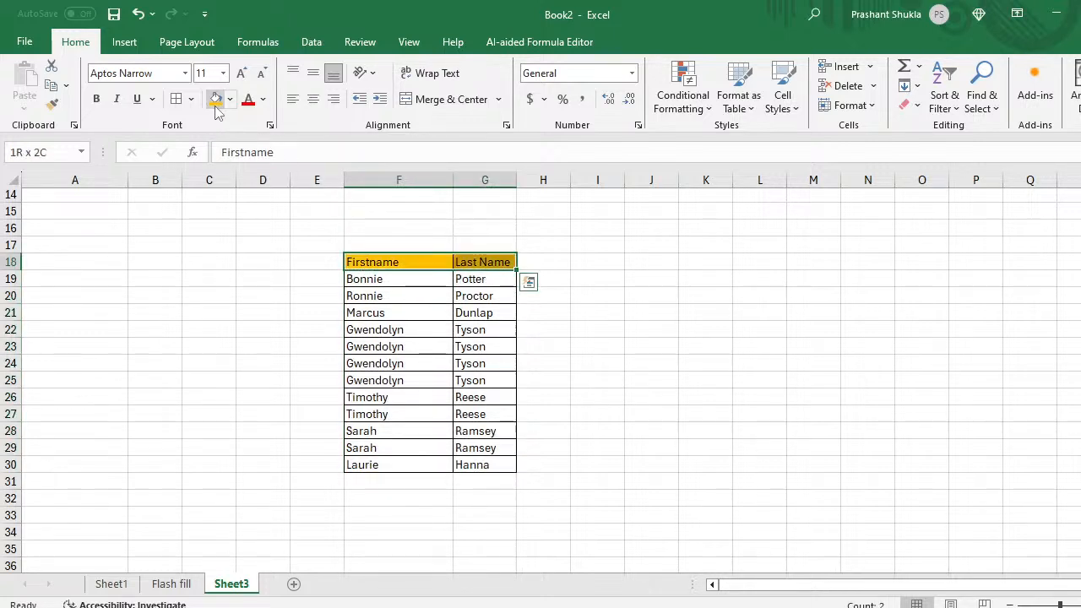
# Step: Centre the text across the names table F18:G30
pyautogui.click(410, 291)
pyautogui.press('Up')
pyautogui.press('Up')
pyautogui.hotkey('shift', 'Right')
pyautogui.hotkey('ctrl', 'shift', 'Down')
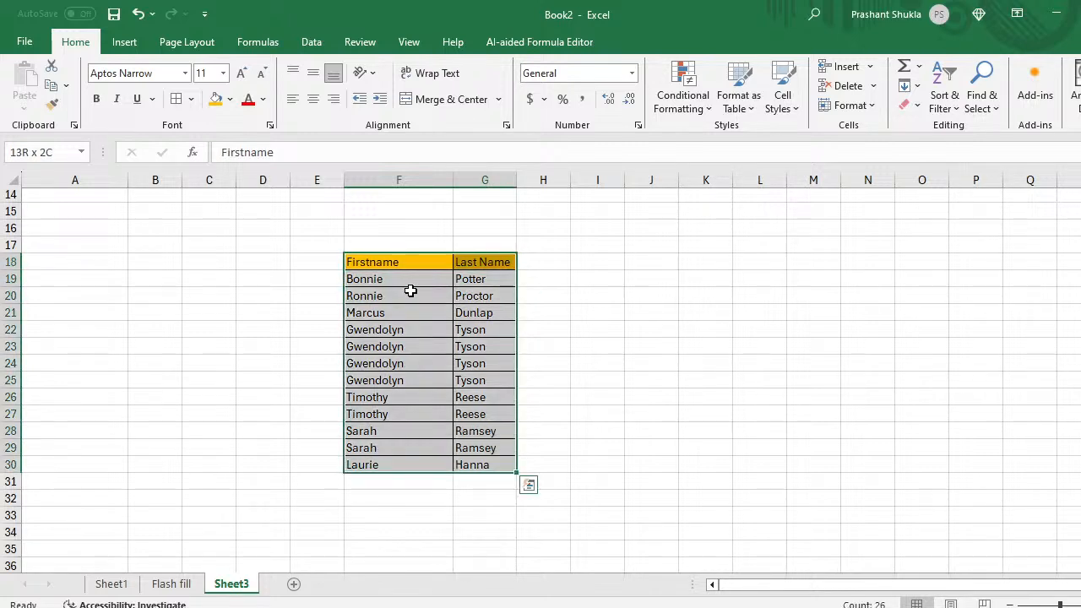
pyautogui.click(314, 100)
pyautogui.click(314, 72)
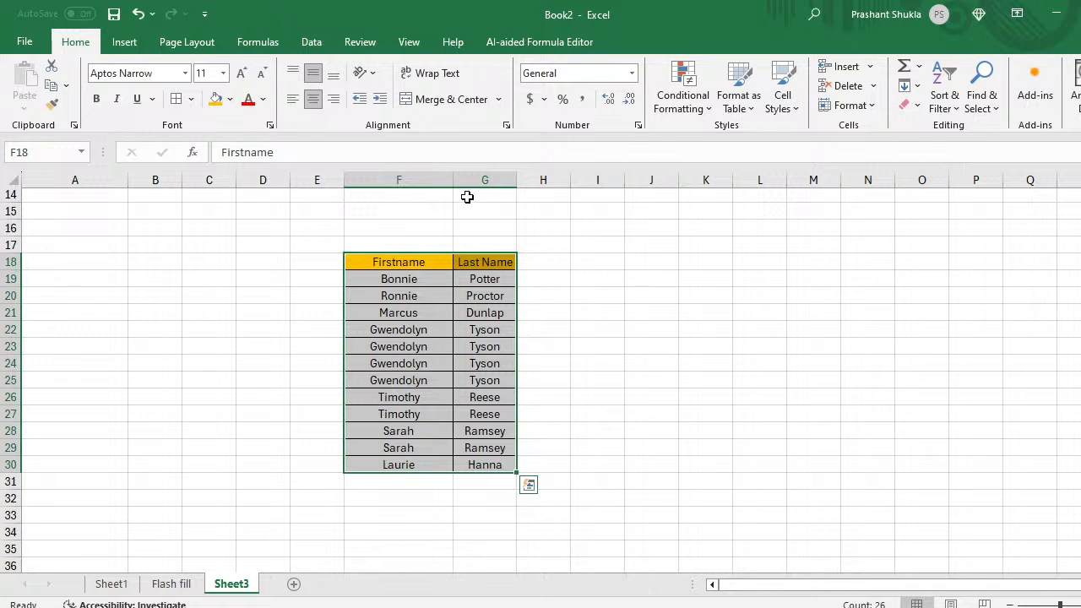
pyautogui.click(552, 255)
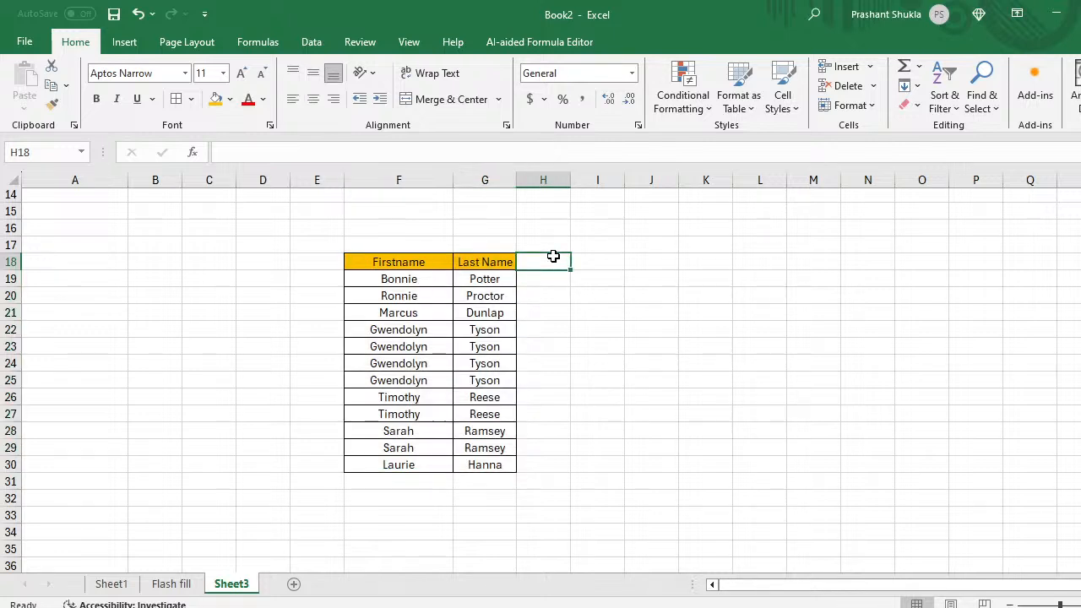
pyautogui.press('Return')
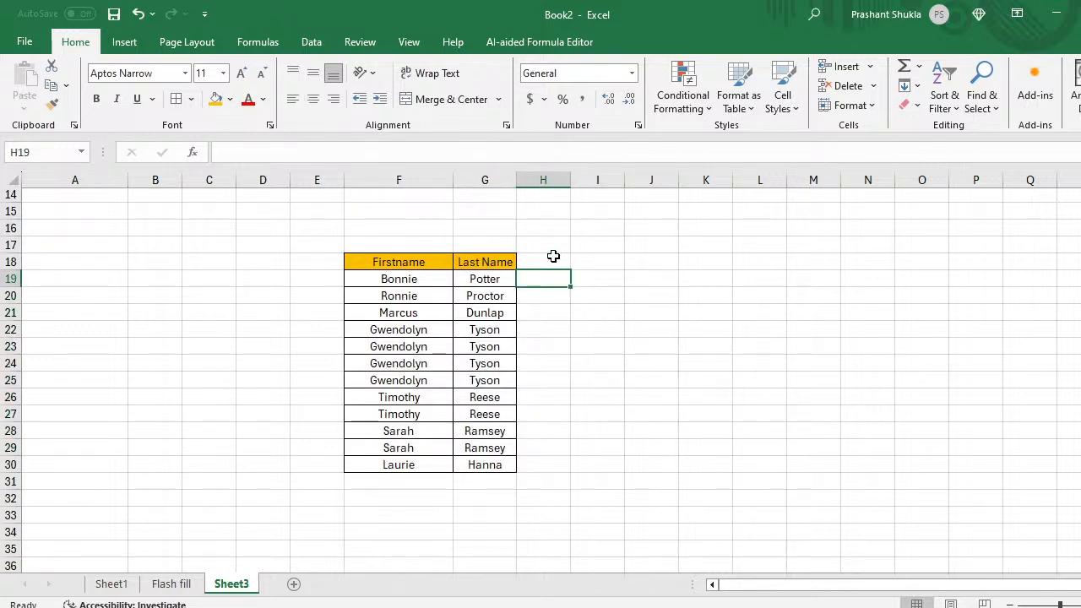
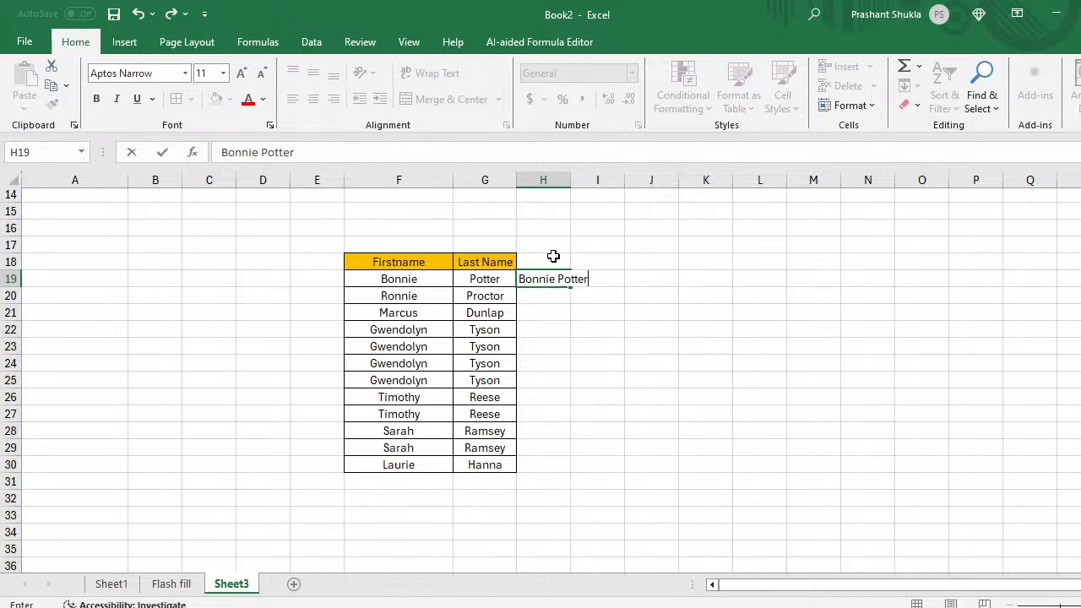
# Step: Enter the first customer's full name in H19, Flash Fill the rest, and autofit column H
pyautogui.press('Return')
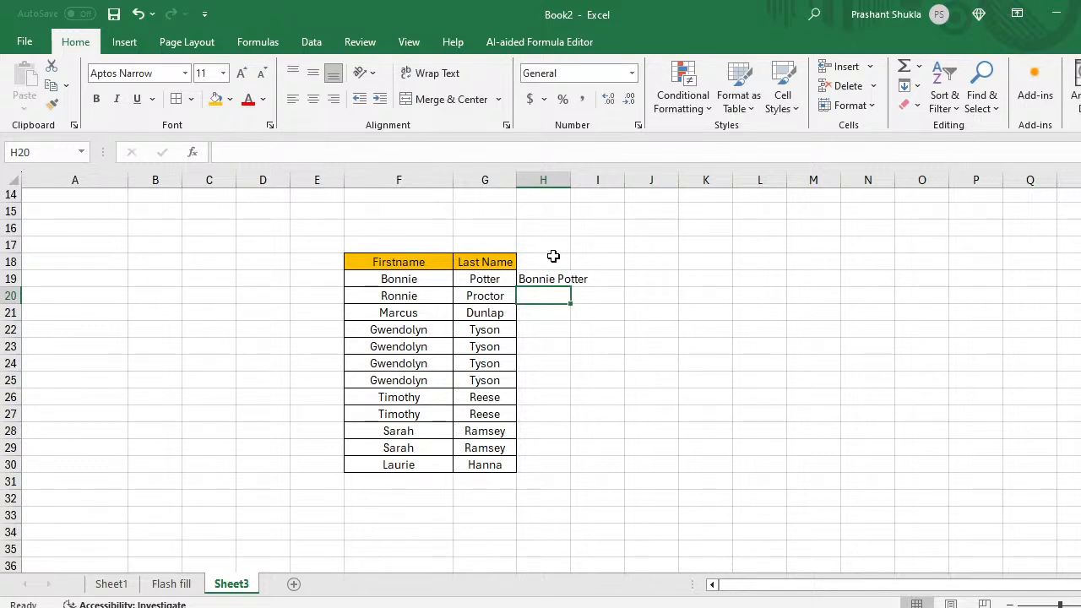
pyautogui.hotkey('ctrl', 'e')
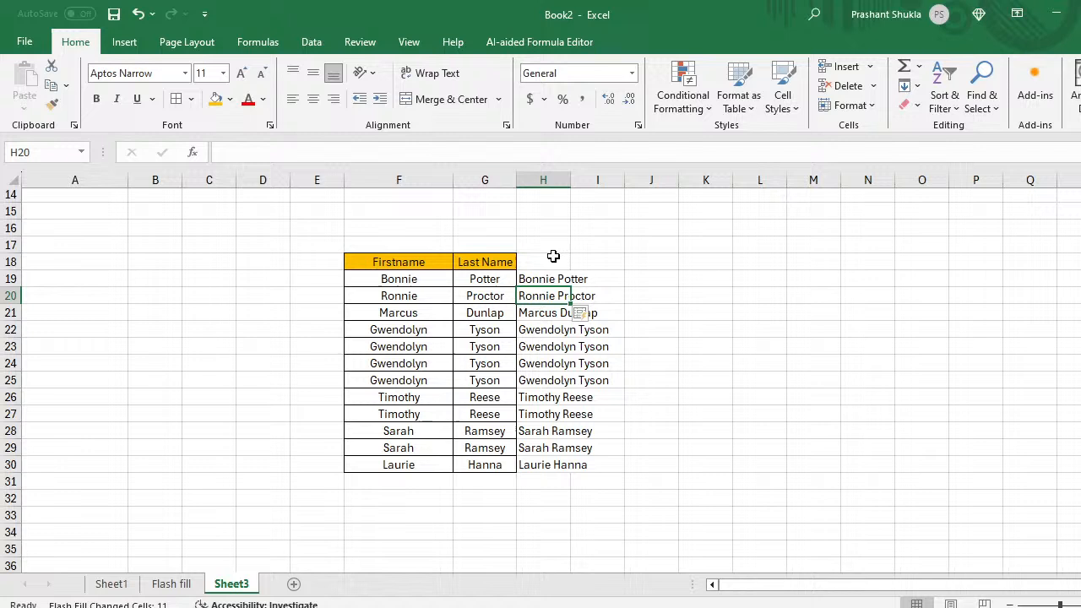
pyautogui.doubleClick(570, 179)
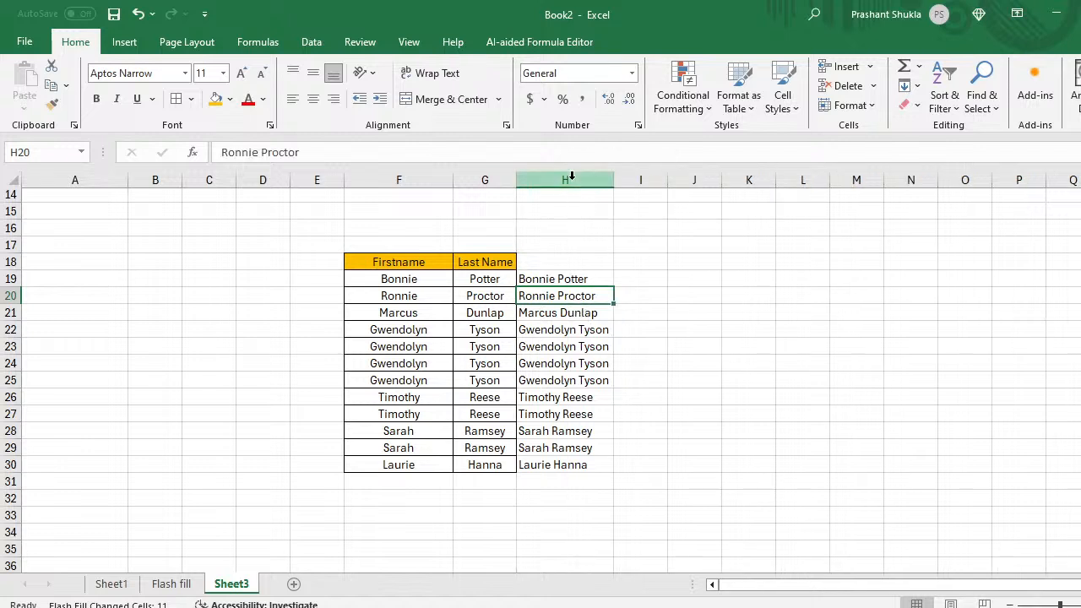
# Step: Add a 'Full Name' header in H18 with a blue fill
pyautogui.click(565, 261)
pyautogui.write('Full')
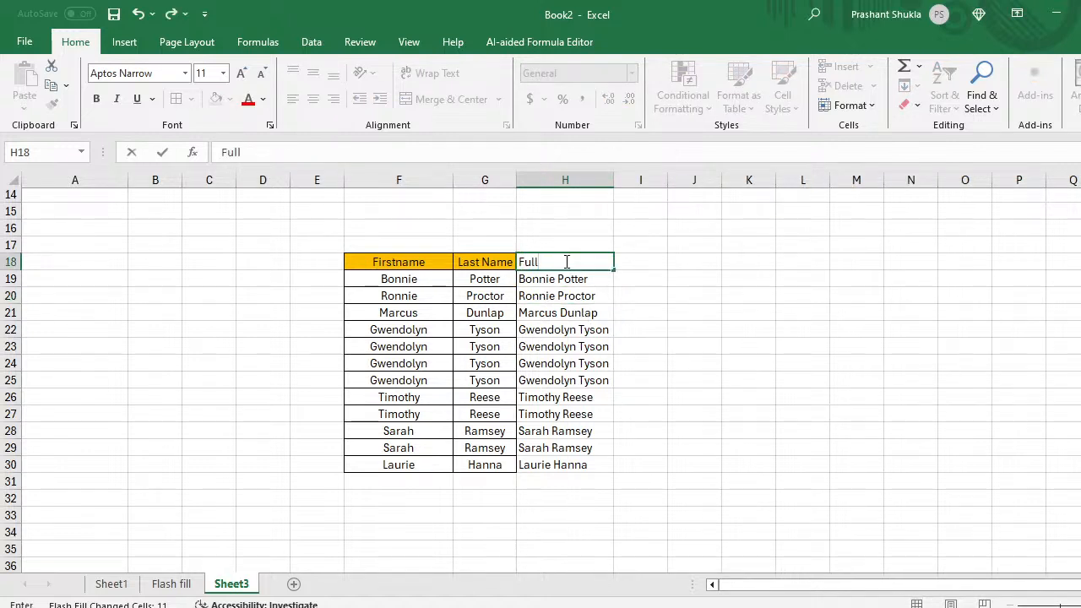
pyautogui.write(' Name')
pyautogui.press('Return')
pyautogui.click(564, 262)
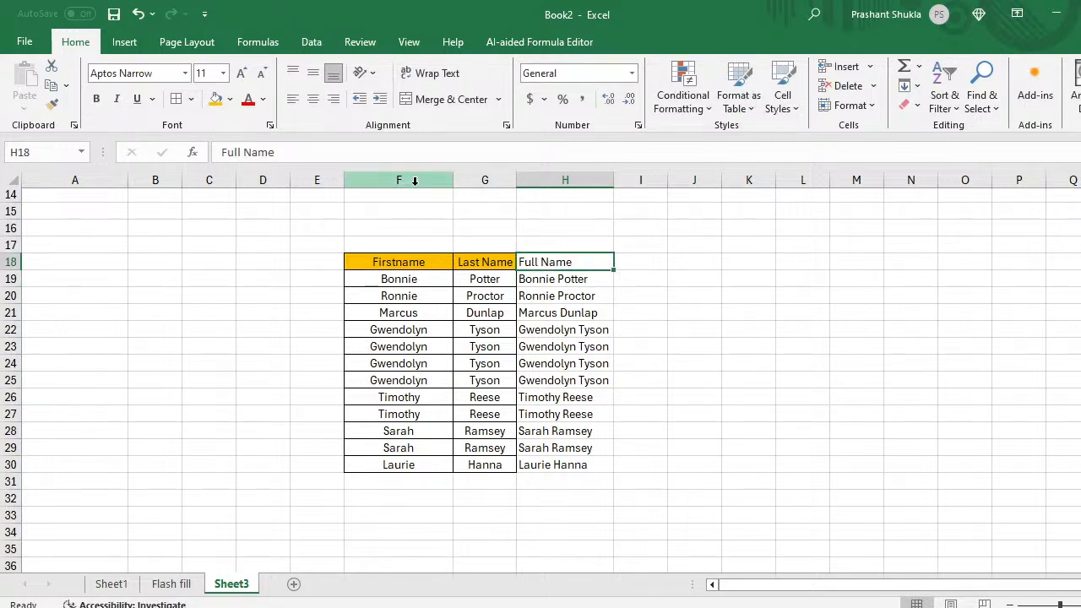
pyautogui.click(229, 100)
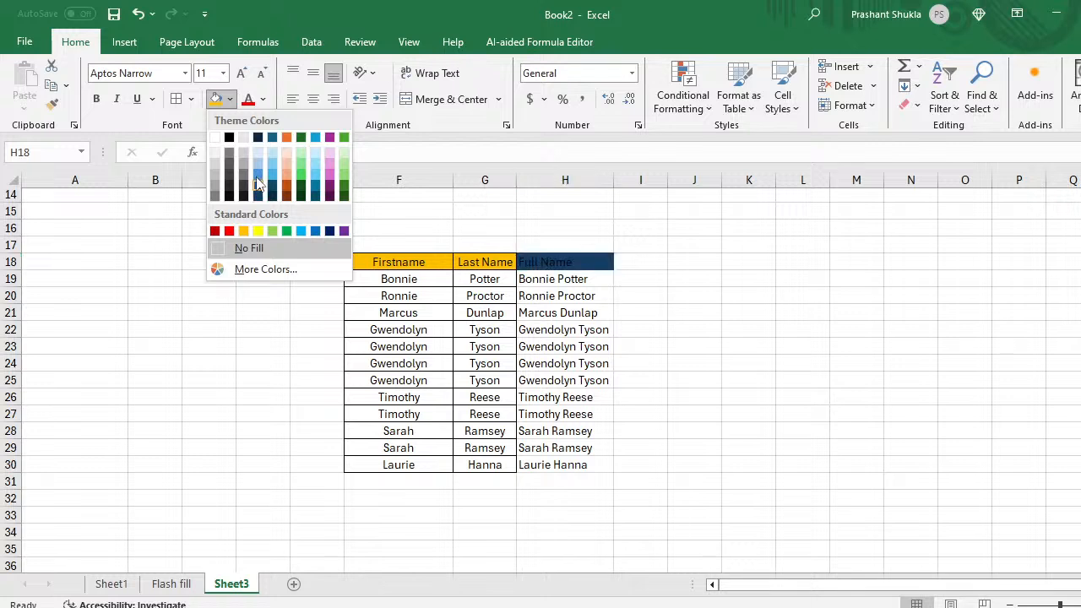
pyautogui.click(258, 181)
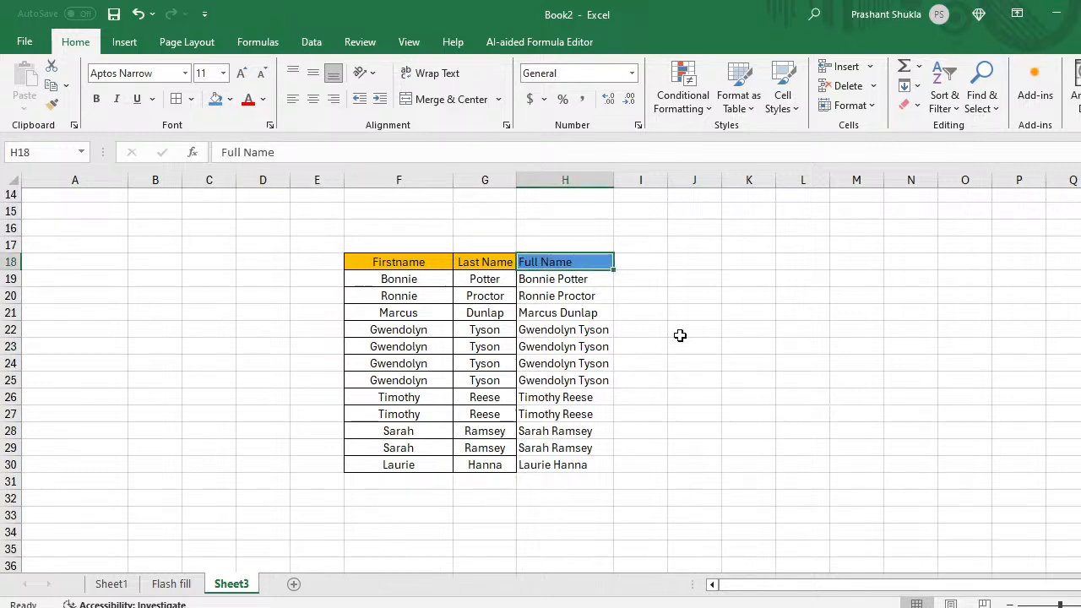
pyautogui.click(633, 276)
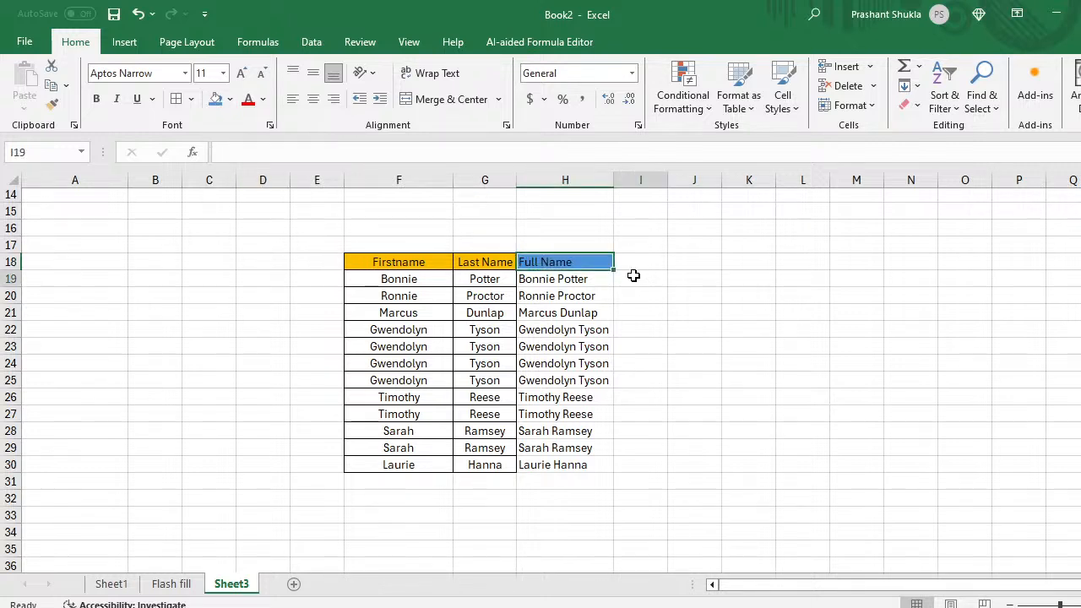
pyautogui.click(573, 279)
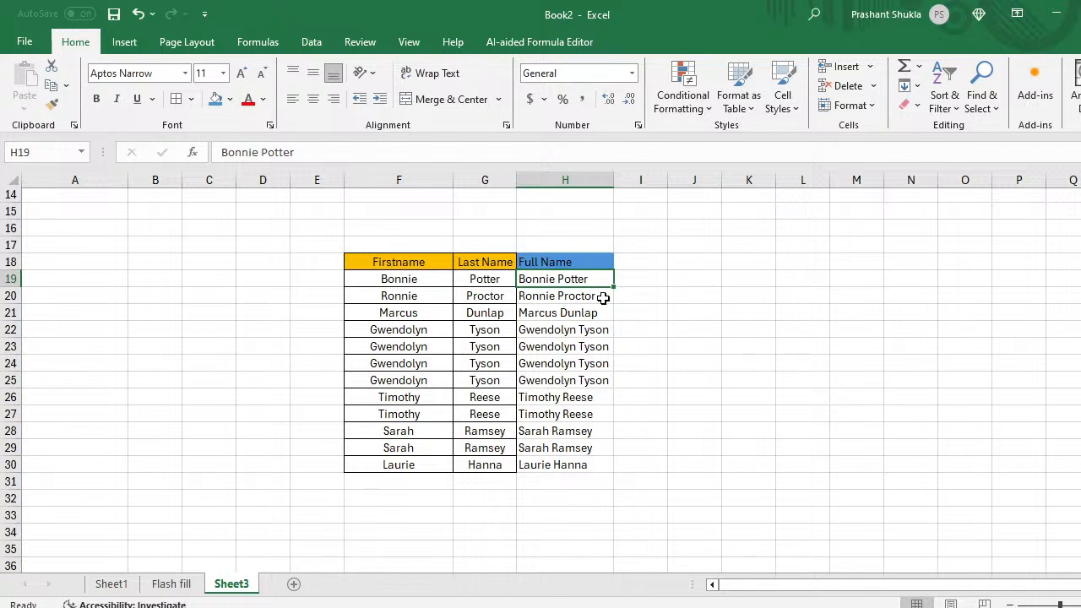
# Step: Add the notes 'Ctrl +E' and 'enter' in J16 and J17
pyautogui.click(695, 255)
pyautogui.press('Up')
pyautogui.press('Up')
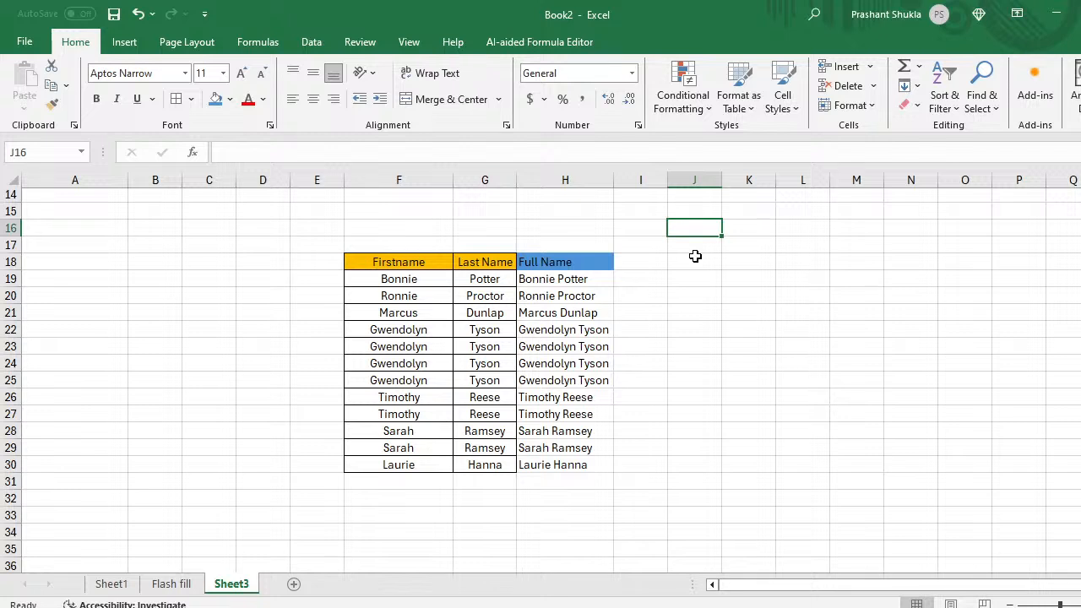
pyautogui.write('Ctr')
pyautogui.write('l +')
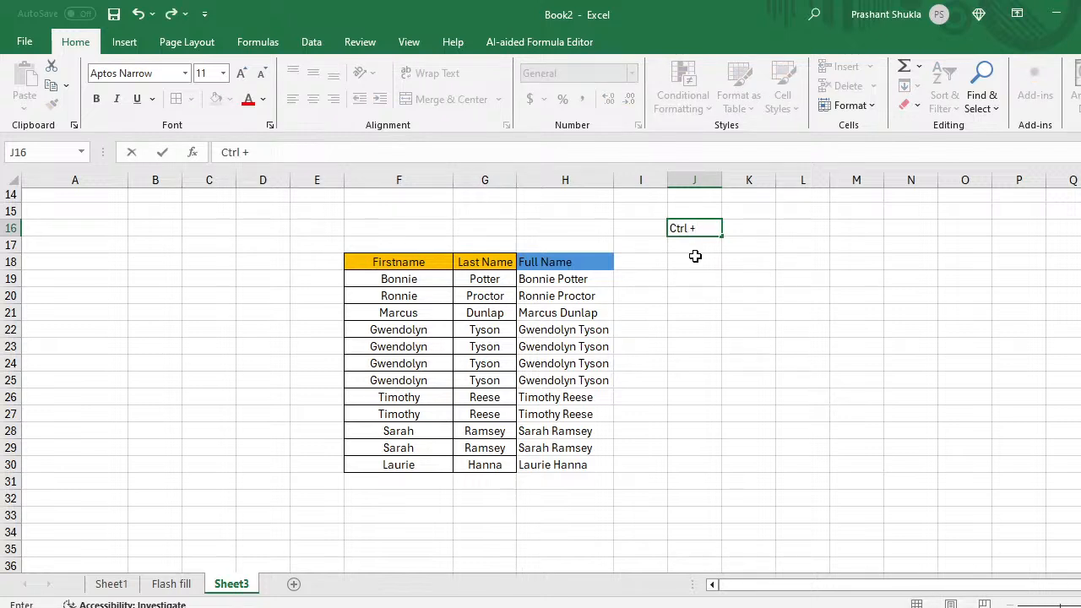
pyautogui.write('E')
pyautogui.press('Return')
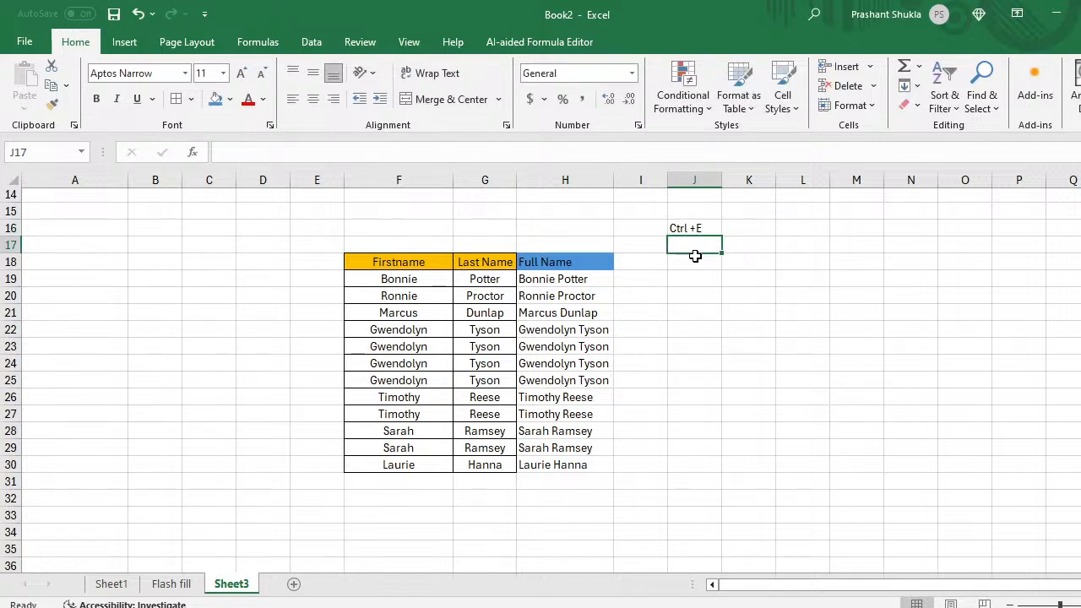
pyautogui.write('enter')
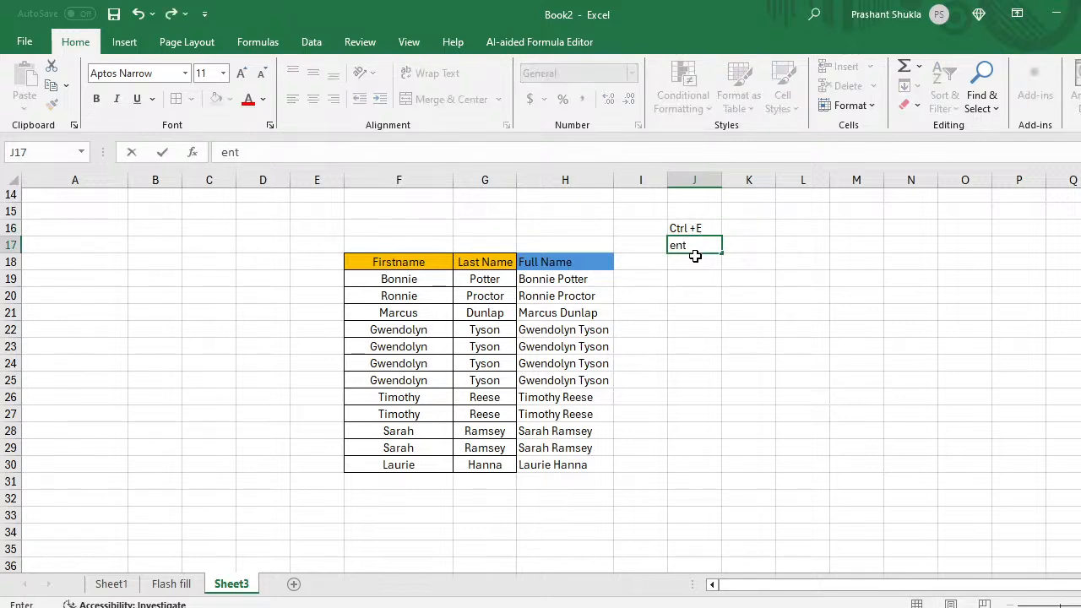
pyautogui.press('Return')
# Step: Copy the Full Name column H18:H30
pyautogui.press('Left')
pyautogui.press('Left')
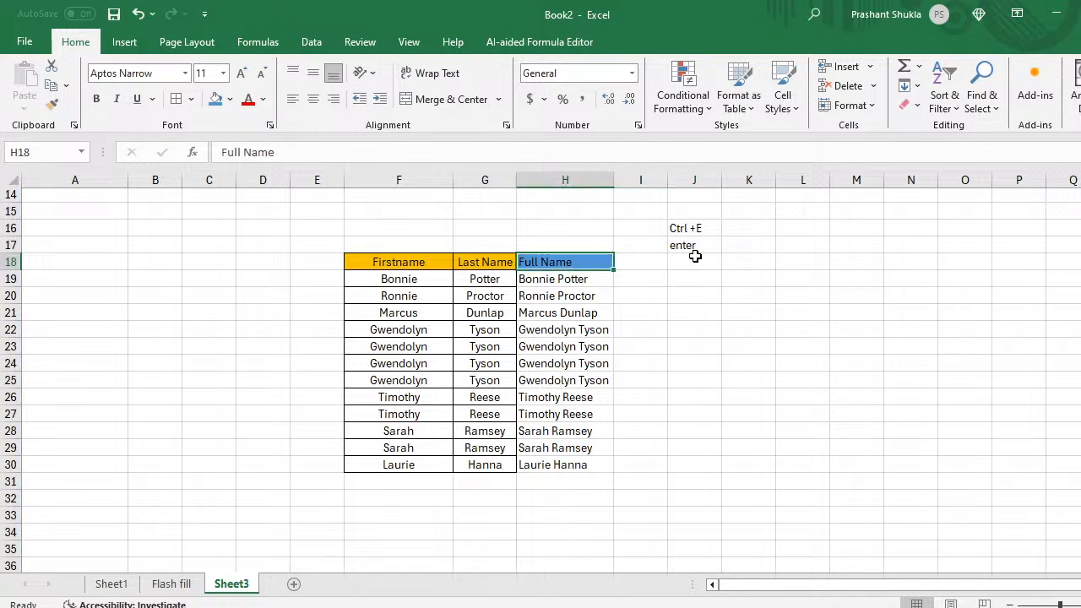
pyautogui.press('Left')
pyautogui.press('Down')
pyautogui.press('Right')
pyautogui.press('Left')
pyautogui.press('Left')
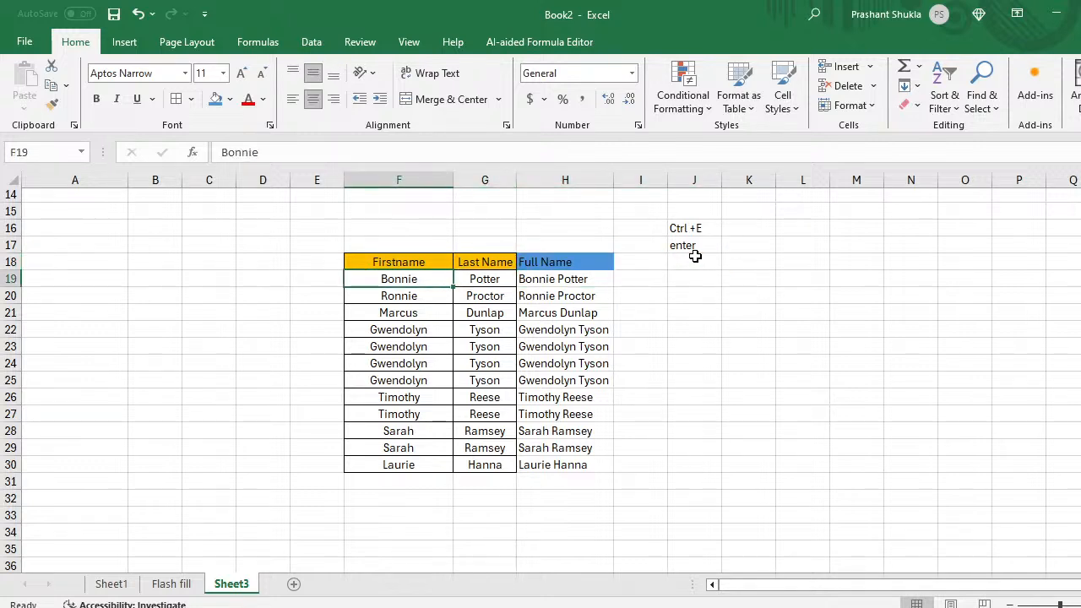
pyautogui.press('Right')
pyautogui.press('Right')
pyautogui.press('Up')
pyautogui.hotkey('ctrl', 'shift', 'Down')
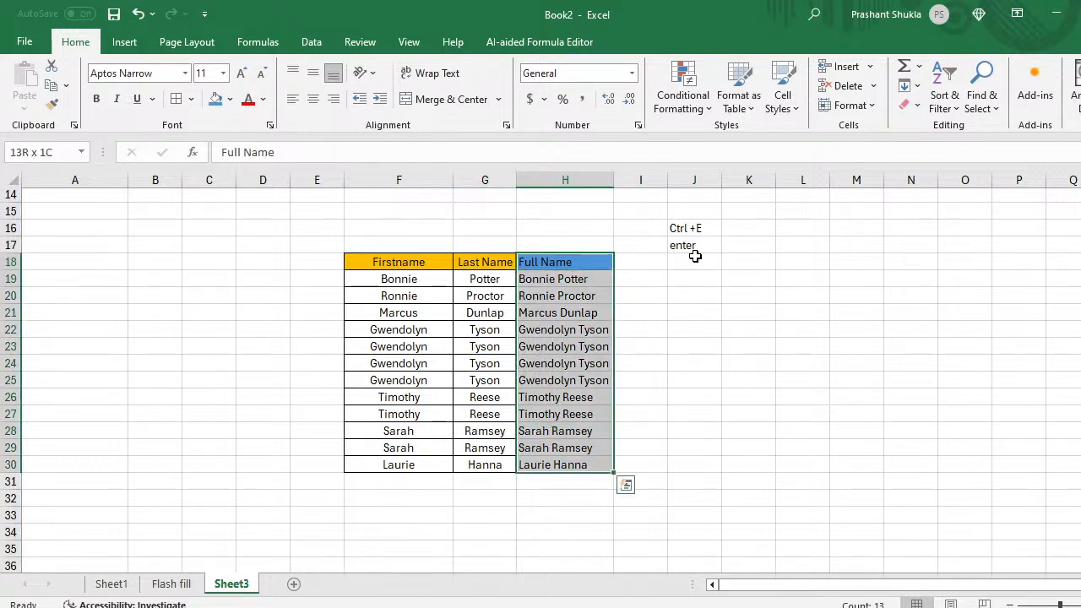
pyautogui.hotkey('ctrl', 'c')
pyautogui.press('Down')
pyautogui.press('Down')
pyautogui.press('Down')
pyautogui.press('Down')
pyautogui.press('Down')
pyautogui.press('Down')
pyautogui.press('Down')
pyautogui.press('Down')
pyautogui.press('Down')
pyautogui.press('Down')
pyautogui.press('Down')
pyautogui.press('Down')
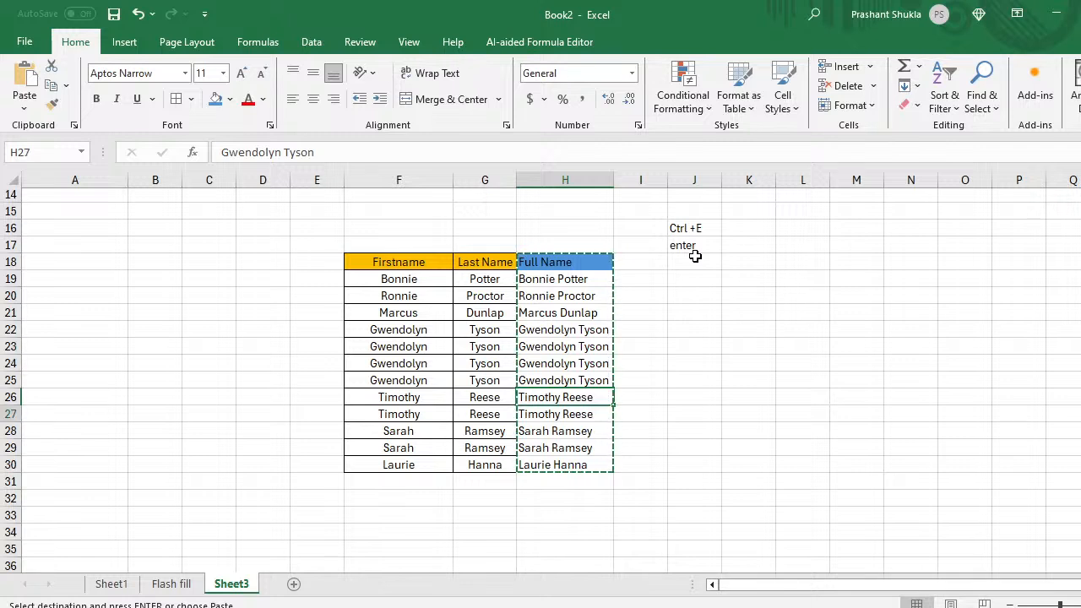
# Step: Type the label 'Full name' in cell J23
pyautogui.press('Right')
pyautogui.press('Right')
pyautogui.press('Up')
pyautogui.press('Up')
pyautogui.press('Up')
pyautogui.press('Up')
pyautogui.press('Up')
pyautogui.press('Up')
pyautogui.press('Up')
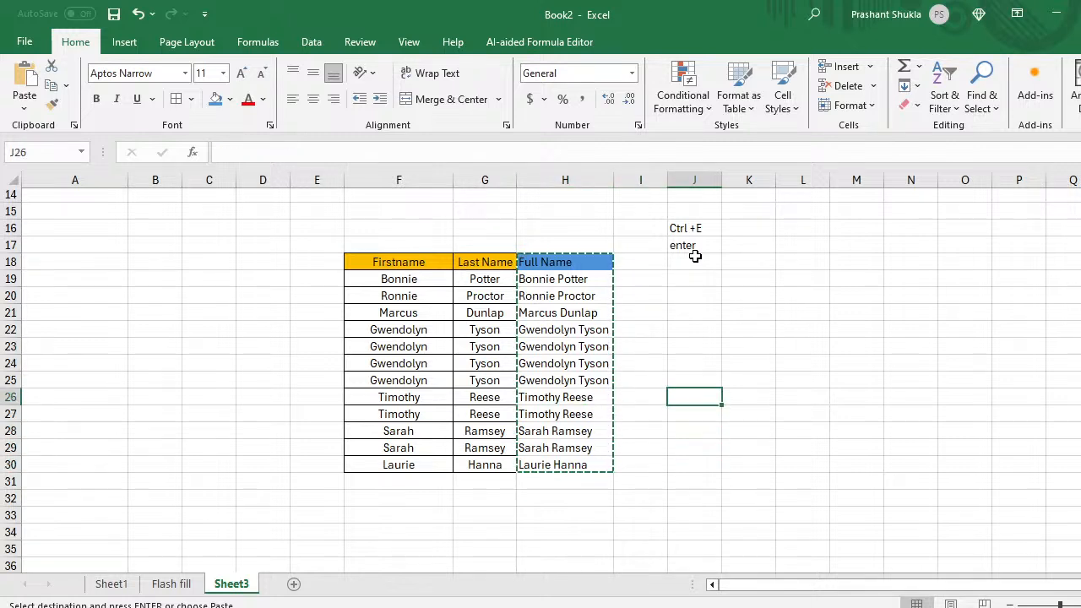
pyautogui.write('Ful;l')
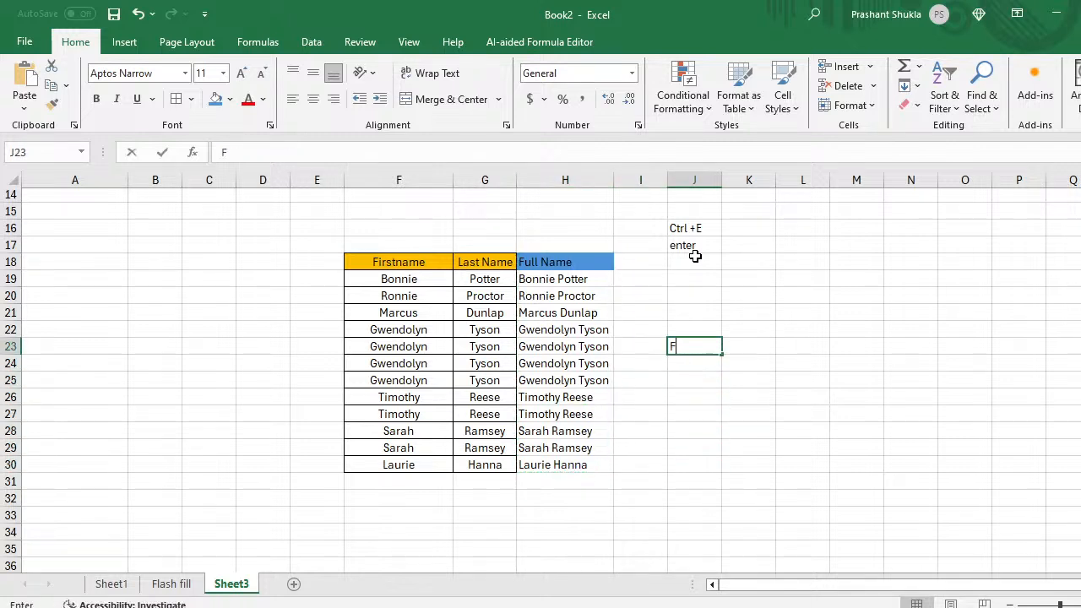
pyautogui.press('BackSpace')
pyautogui.press('BackSpace')
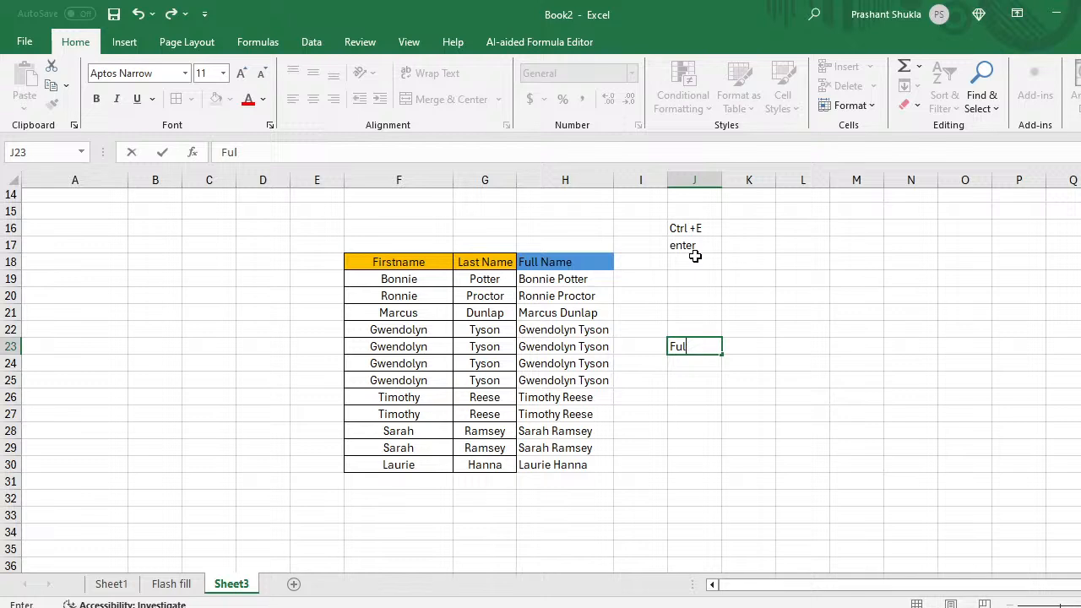
pyautogui.write('l anme')
pyautogui.press('BackSpace')
pyautogui.press('BackSpace')
pyautogui.press('BackSpace')
pyautogui.press('BackSpace')
pyautogui.press('BackSpace')
pyautogui.write('name')
pyautogui.press('Return')
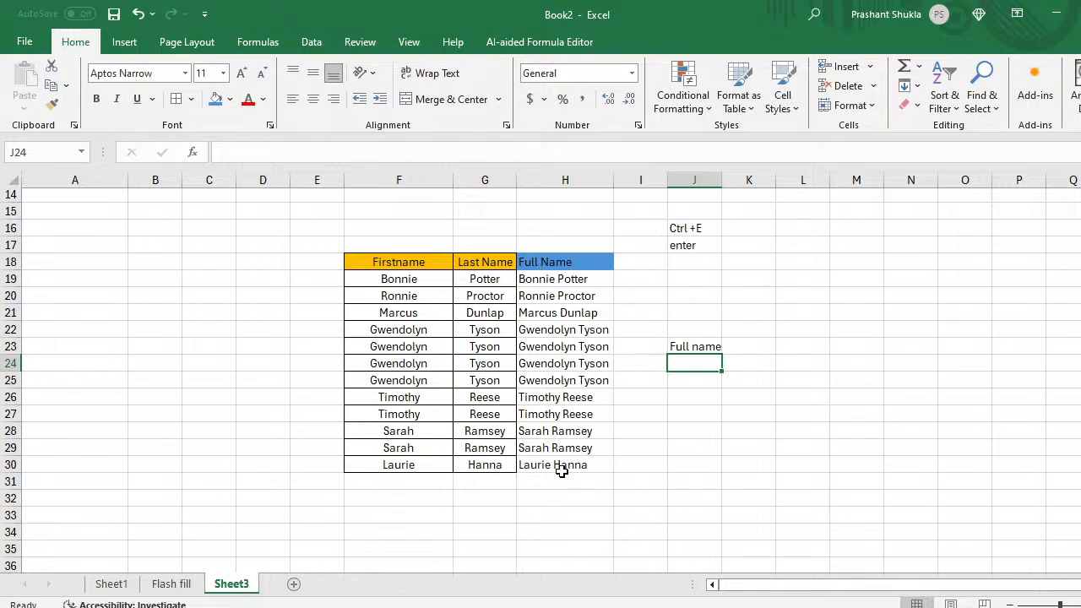
pyautogui.scroll(-3, 561, 471)
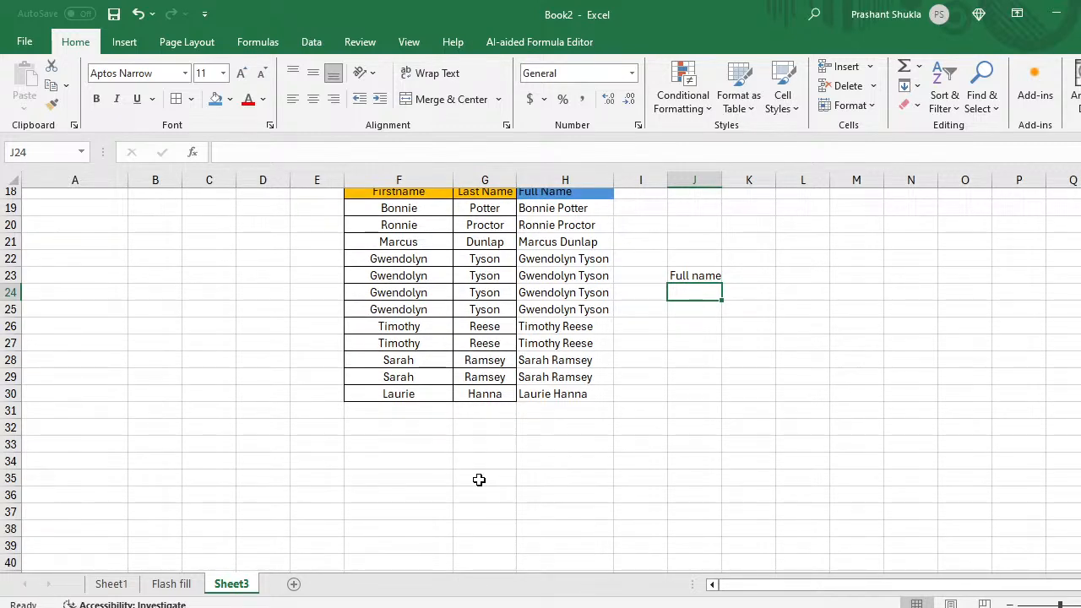
pyautogui.scroll(-2, 478, 479)
pyautogui.scroll(3, 479, 479)
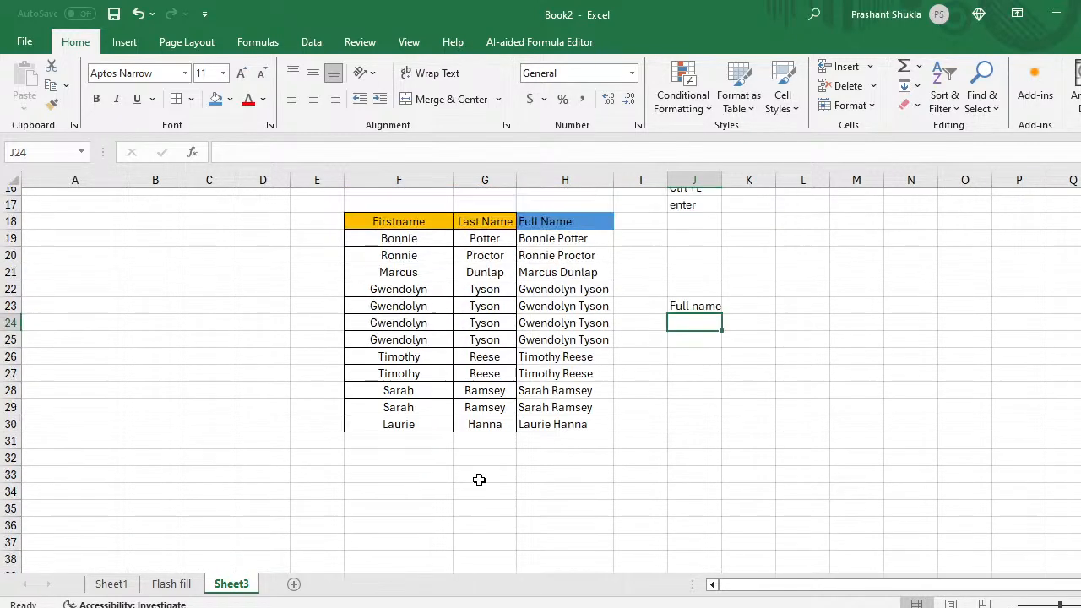
pyautogui.click(553, 238)
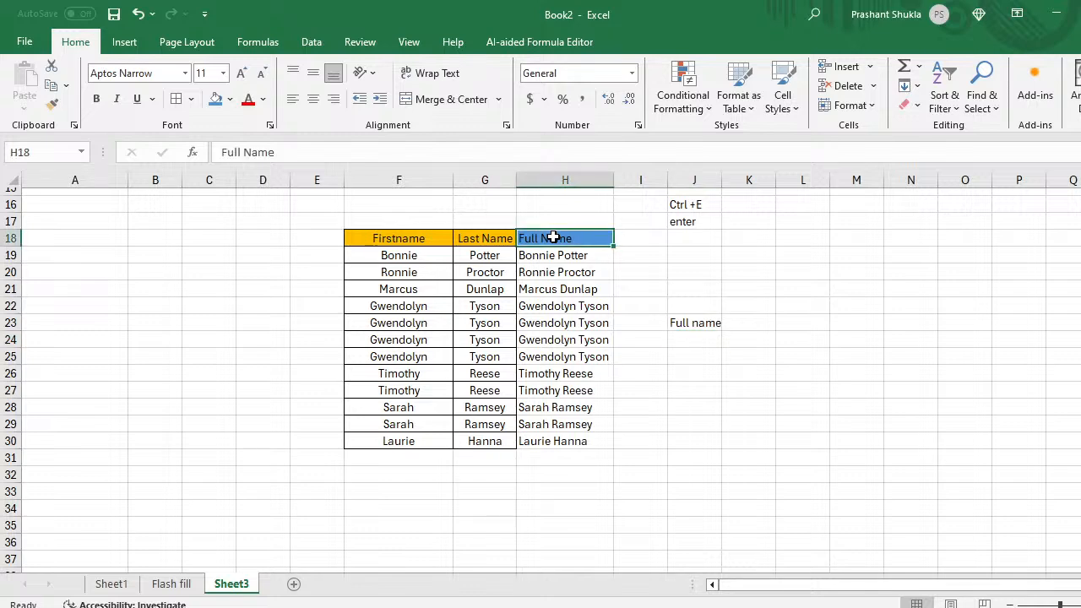
# Step: Copy the Firstname column F18:F30 and paste it at F37
pyautogui.press('Left')
pyautogui.press('Left')
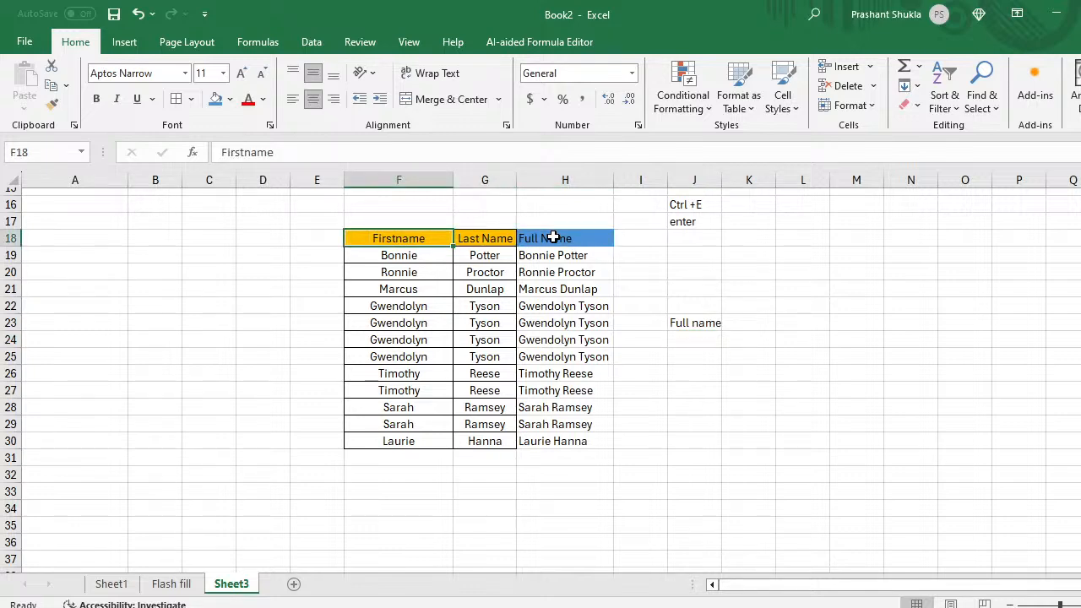
pyautogui.hotkey('ctrl', 'shift', 'Down')
pyautogui.hotkey('ctrl', 'c')
pyautogui.hotkey('ctrl', 'Down')
pyautogui.press('Down')
pyautogui.press('Down')
pyautogui.press('Down')
pyautogui.press('Down')
pyautogui.press('Down')
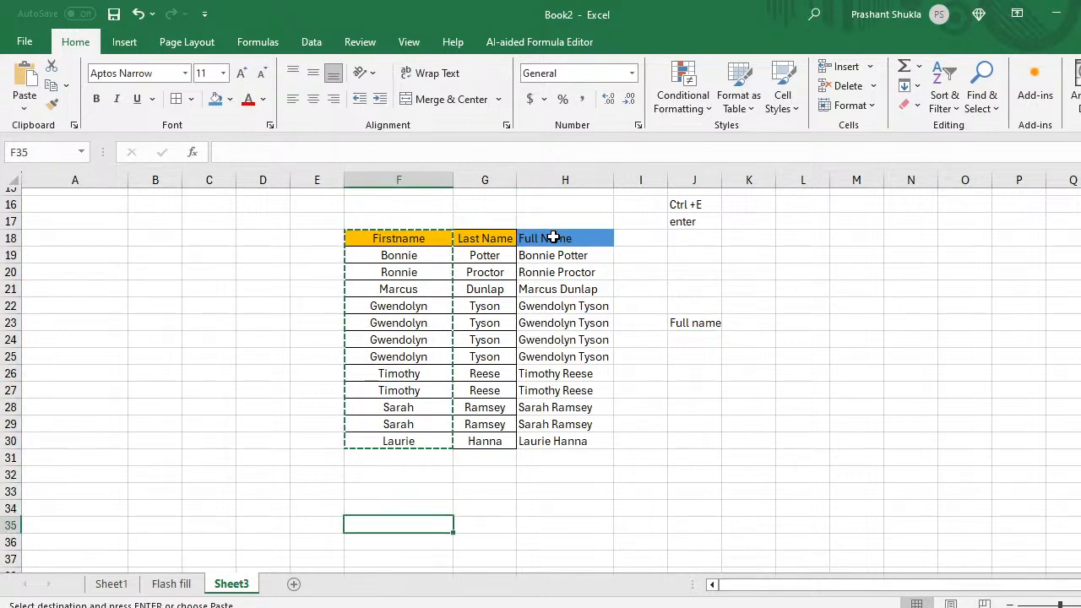
pyautogui.press('Down')
pyautogui.press('Down')
pyautogui.press('Down')
pyautogui.press('Down')
pyautogui.press('Down')
pyautogui.press('Down')
pyautogui.press('Down')
pyautogui.press('Down')
pyautogui.press('Down')
pyautogui.press('Down')
pyautogui.press('Down')
pyautogui.press('Down')
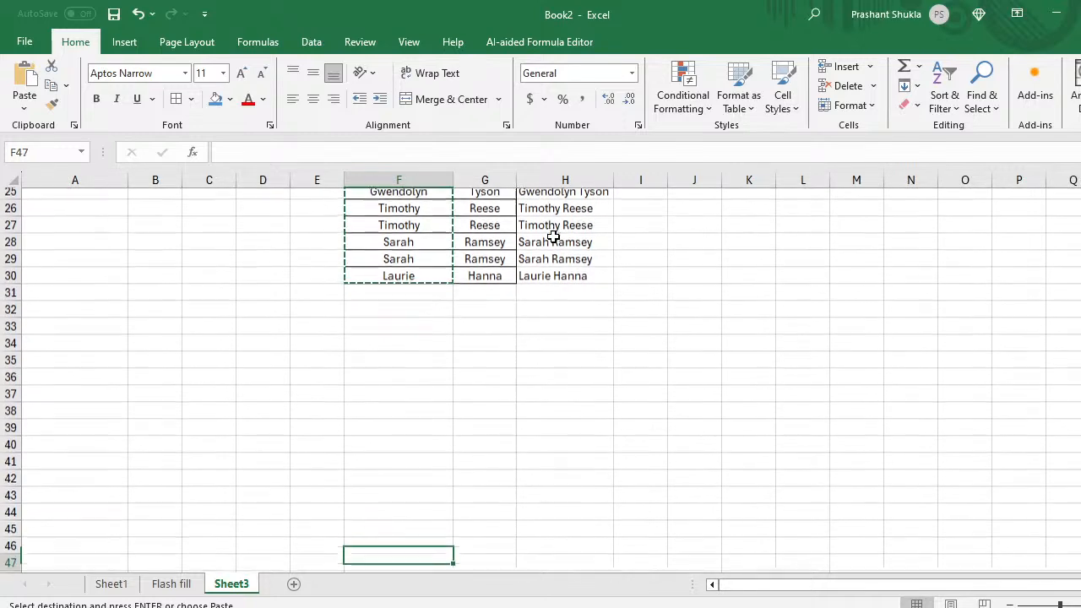
pyautogui.press('Down')
pyautogui.press('Down')
pyautogui.press('Down')
pyautogui.press('Down')
pyautogui.press('Down')
pyautogui.press('Up')
pyautogui.press('Up')
pyautogui.press('Up')
pyautogui.press('Up')
pyautogui.press('Up')
pyautogui.press('Up')
pyautogui.press('Up')
pyautogui.press('Up')
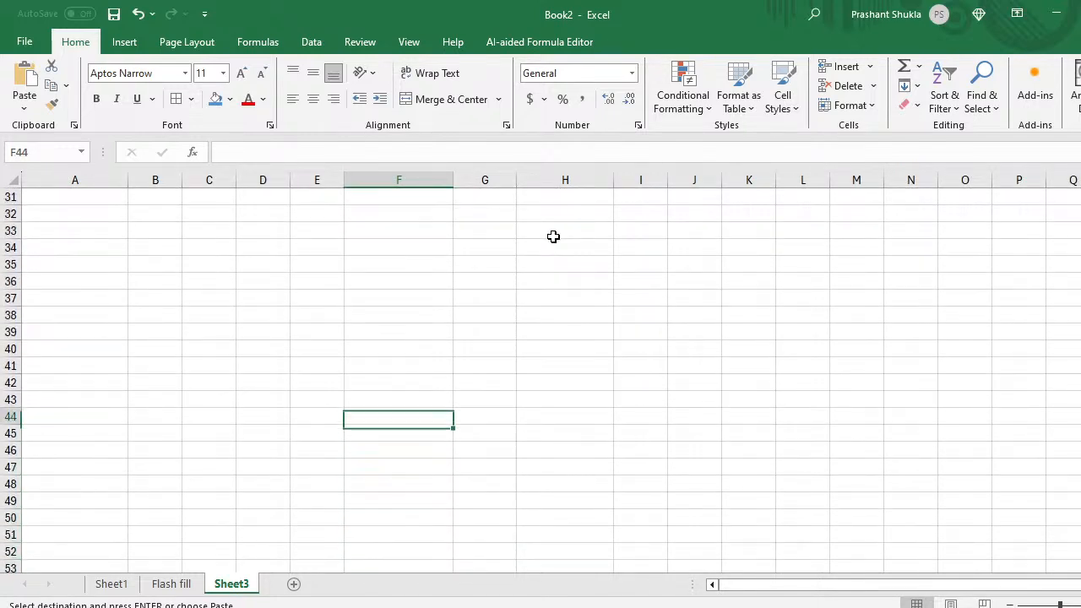
pyautogui.press('Up')
pyautogui.press('Up')
pyautogui.press('Up')
pyautogui.press('Up')
pyautogui.press('Up')
pyautogui.press('Up')
pyautogui.press('Up')
pyautogui.press('Return')
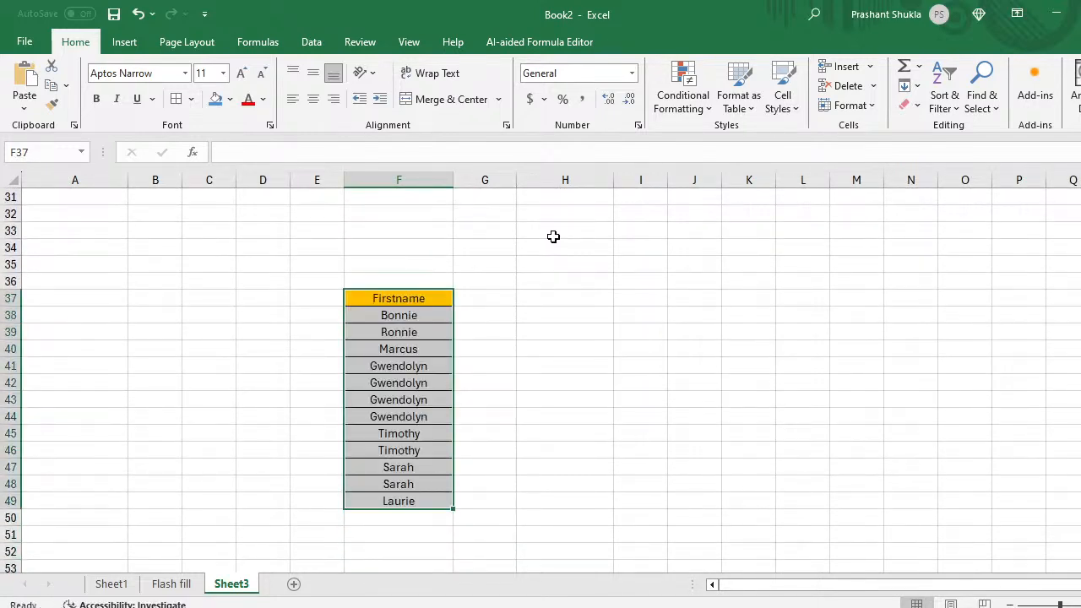
# Step: Move to cell G38 beside the first pasted name
pyautogui.press('Down')
pyautogui.press('Up')
pyautogui.press('Right')
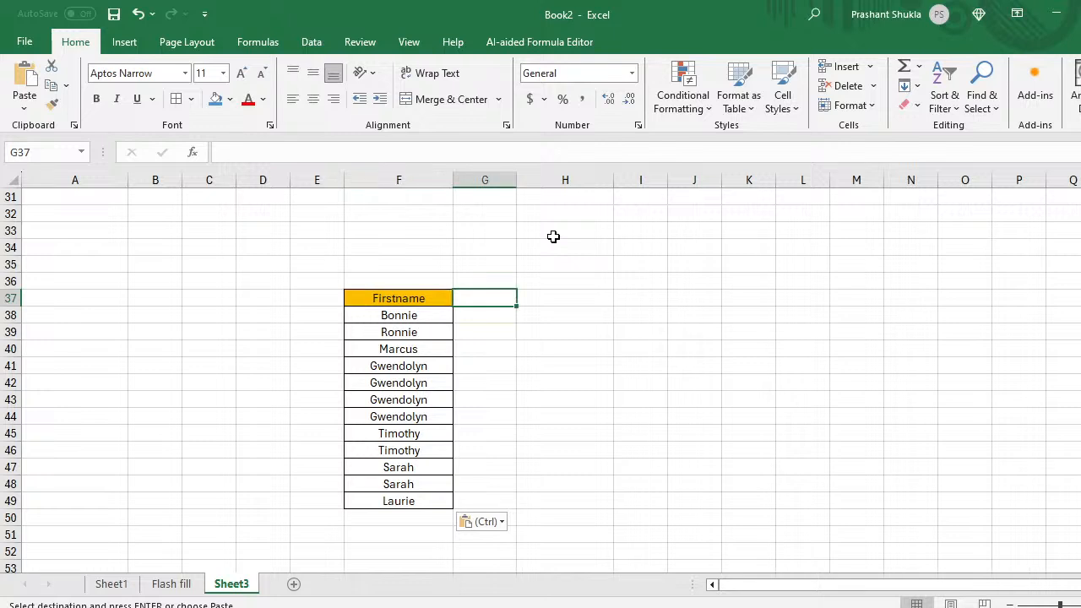
pyautogui.press('Down')
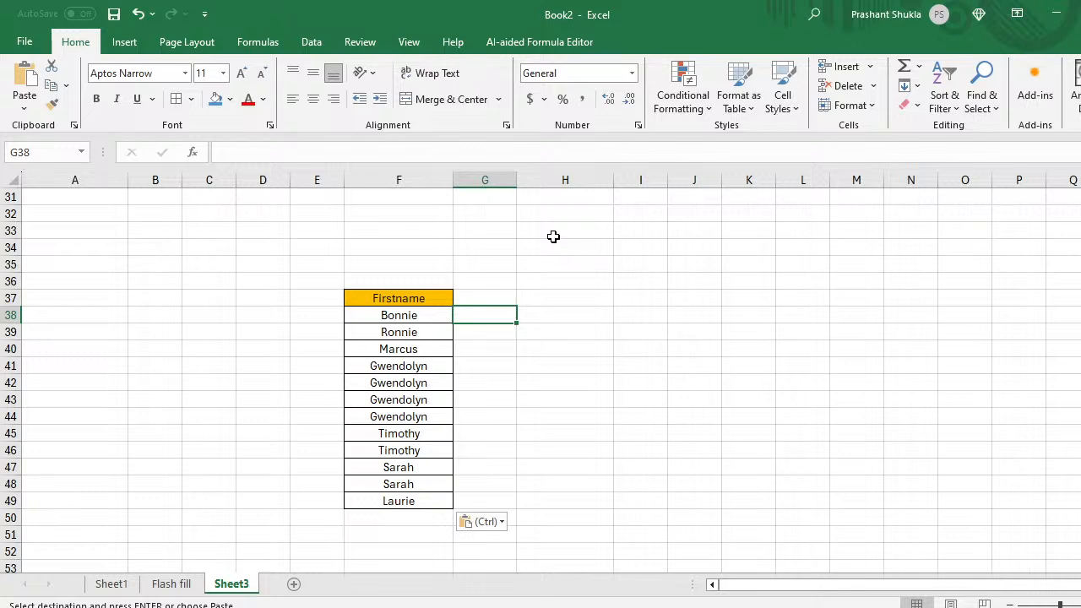
pyautogui.press('Escape')
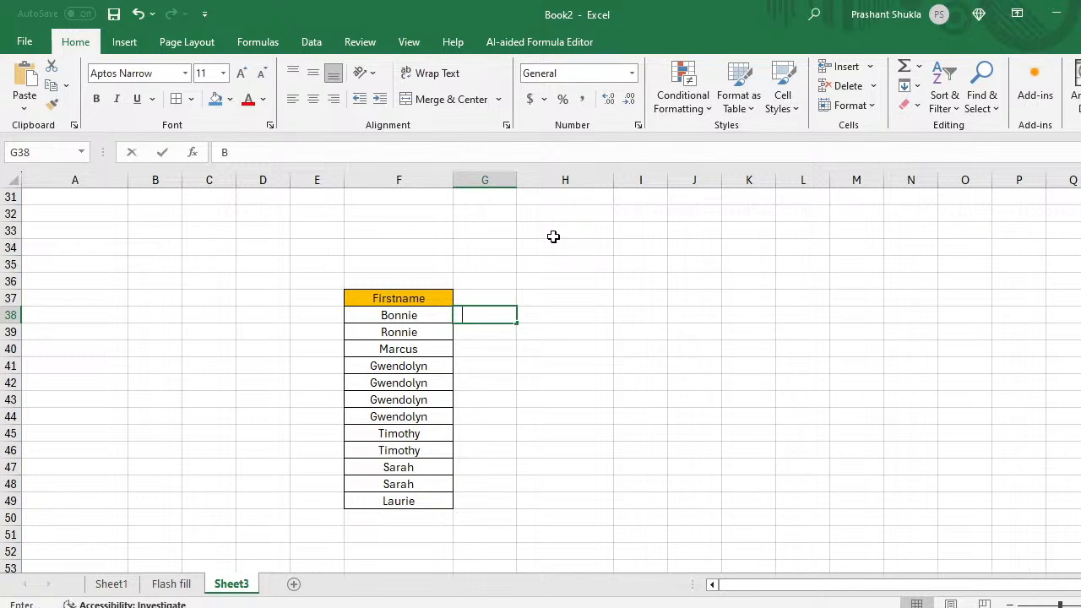
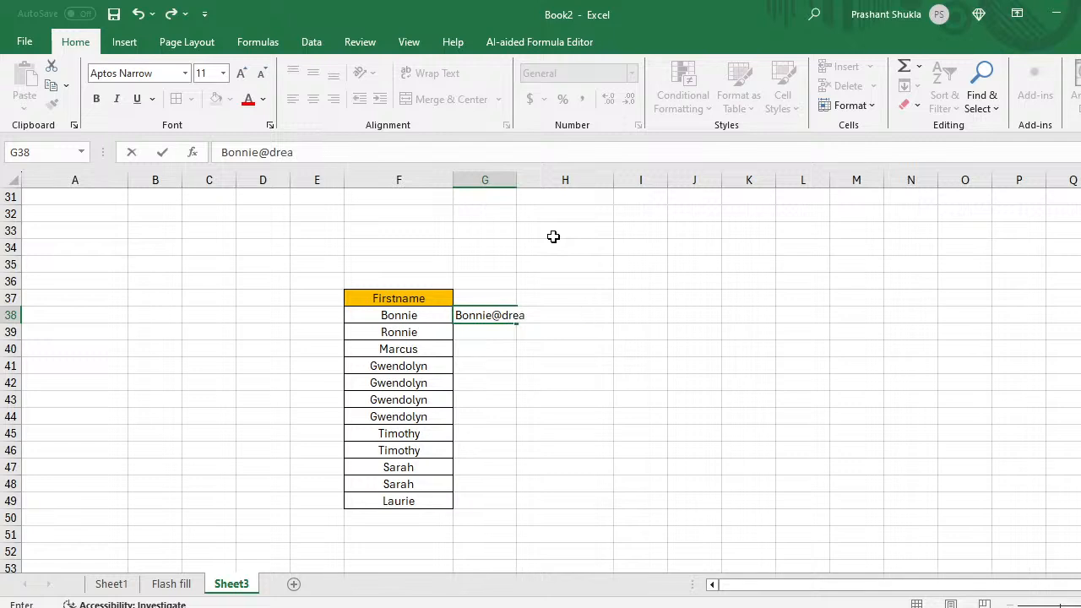
pyautogui.press('Return')
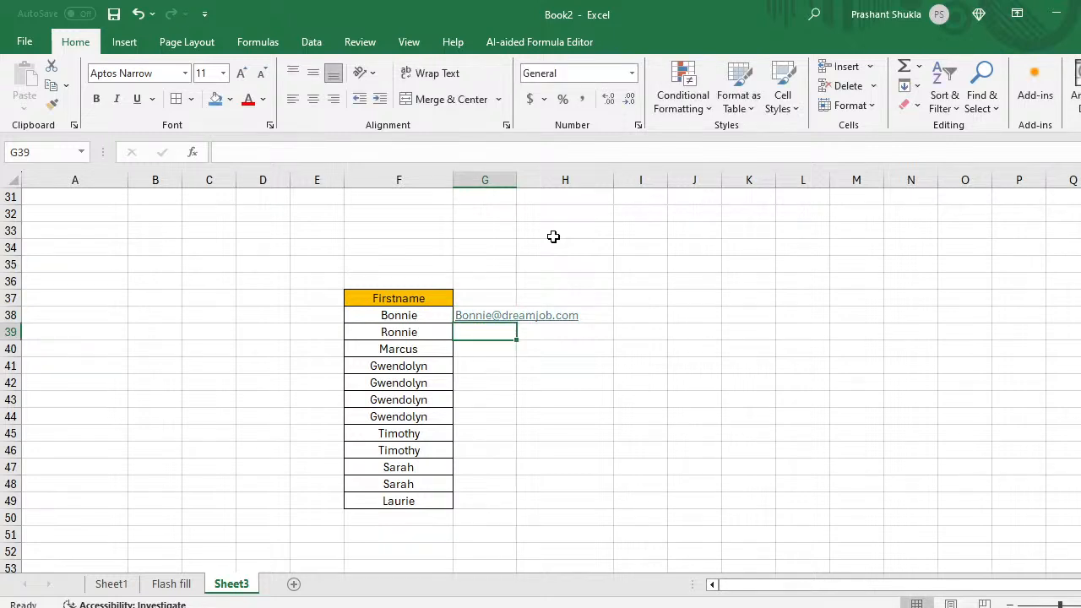
pyautogui.hotkey('ctrl', 'e')
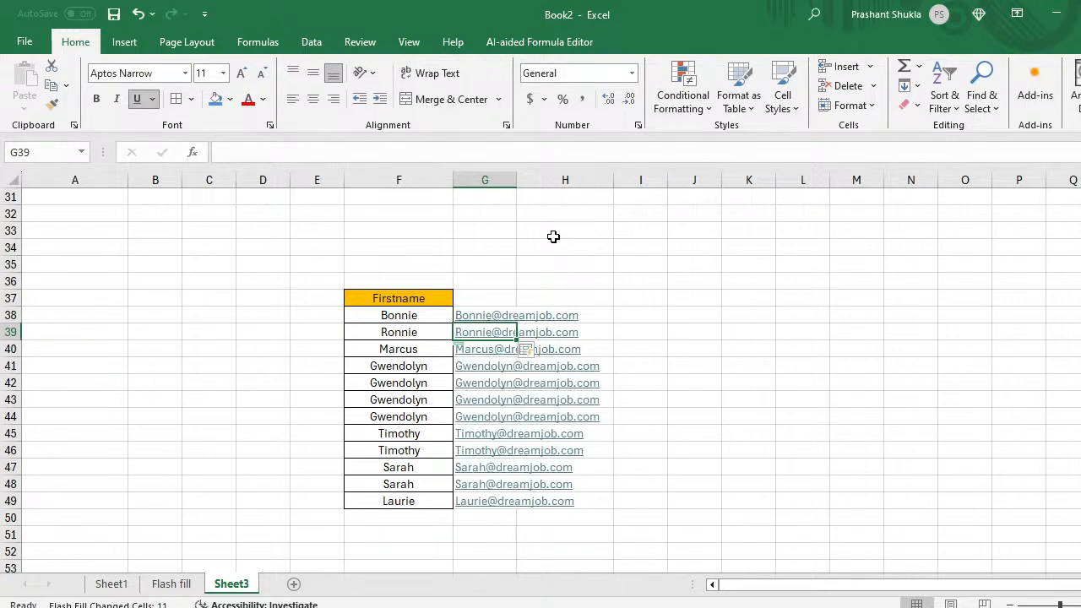
pyautogui.doubleClick(516, 179)
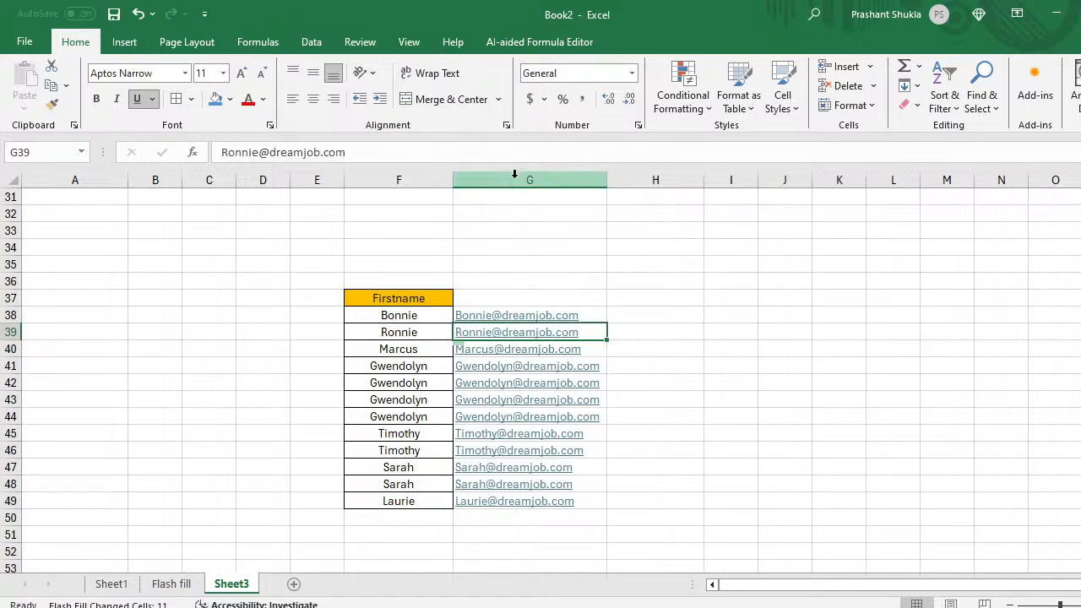
# Step: Add a 'Mail_ID' header in G37 with a blue fill
pyautogui.click(505, 297)
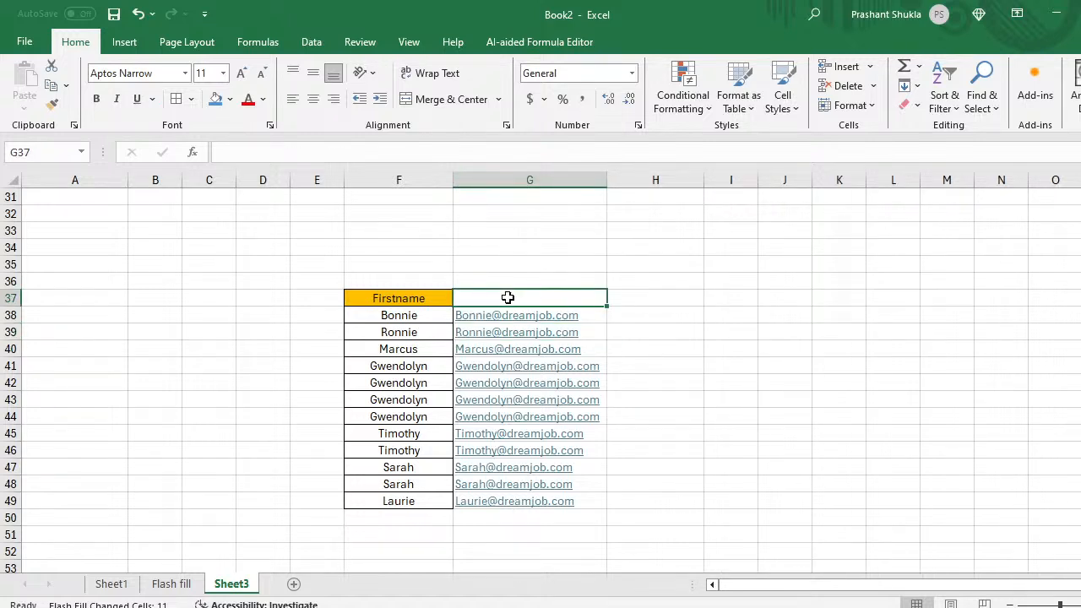
pyautogui.write('Mail')
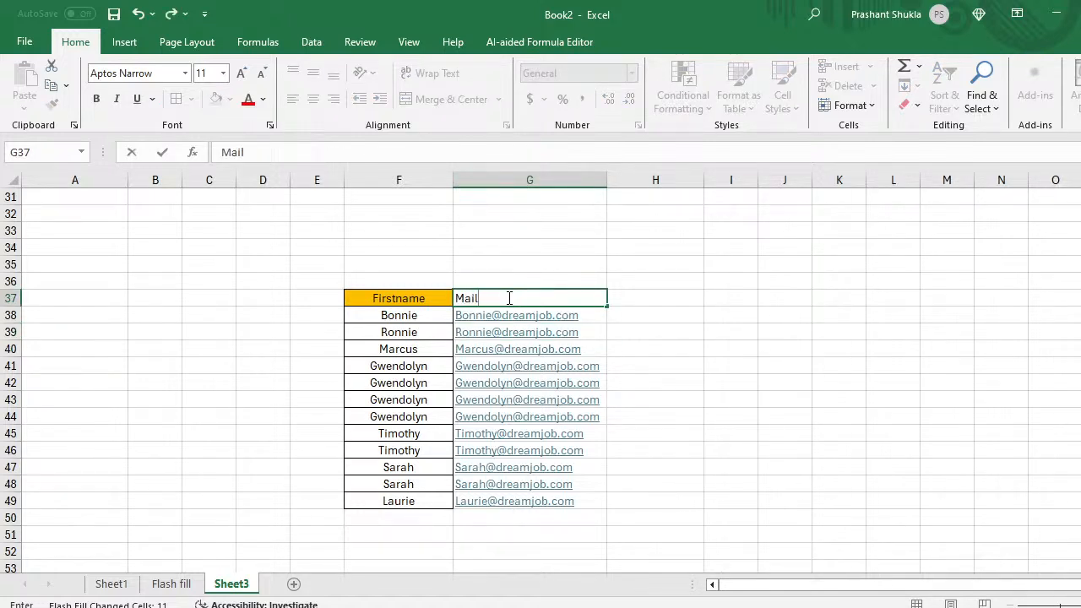
pyautogui.write('_ID\\')
pyautogui.press('BackSpace')
pyautogui.press('Return')
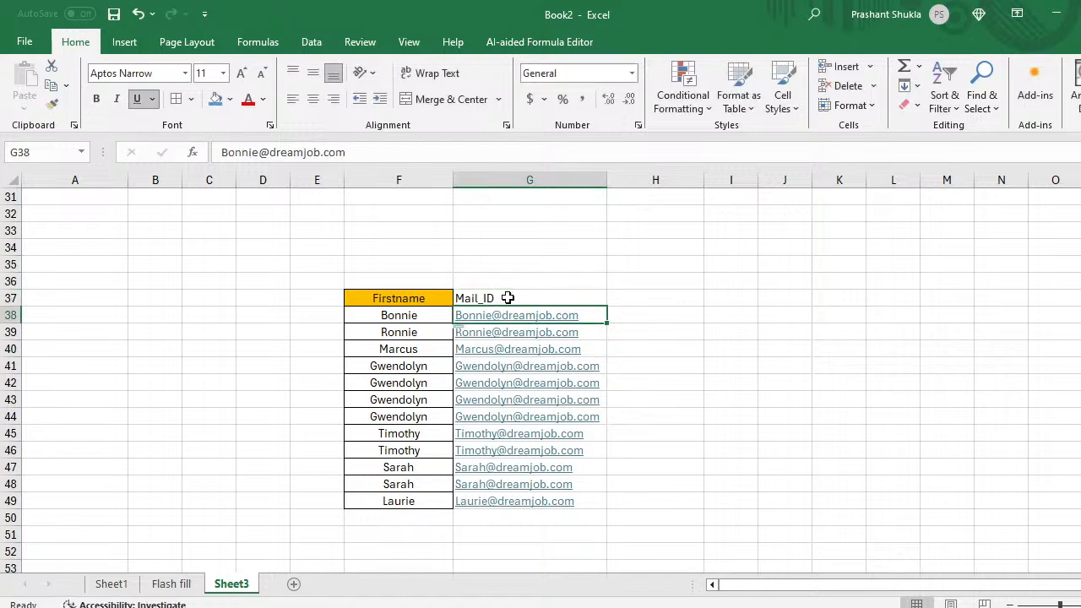
pyautogui.press('Down')
pyautogui.press('Up')
pyautogui.click(507, 297)
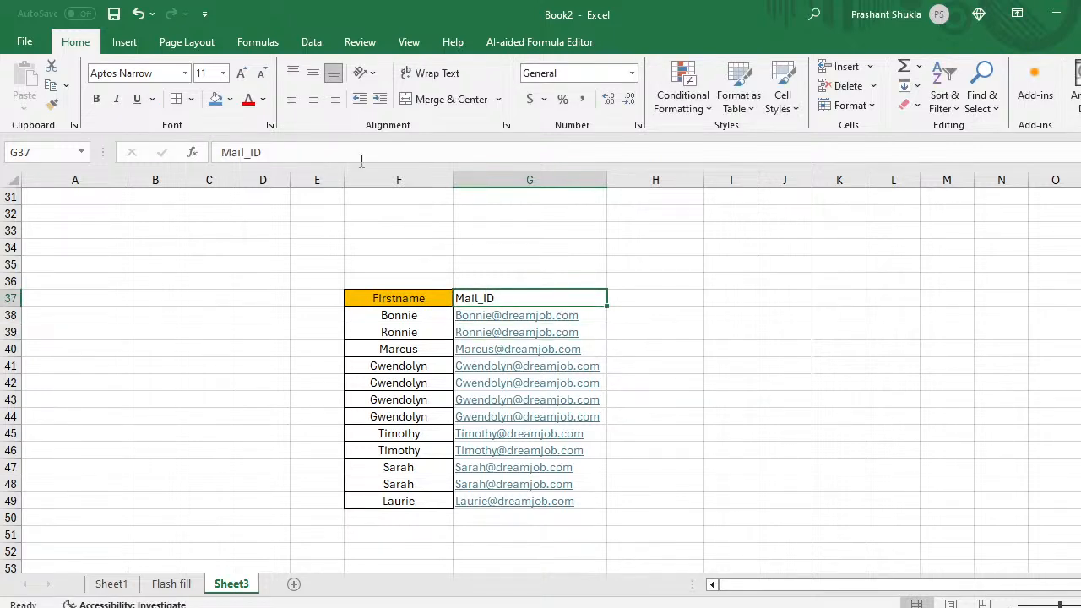
pyautogui.click(215, 99)
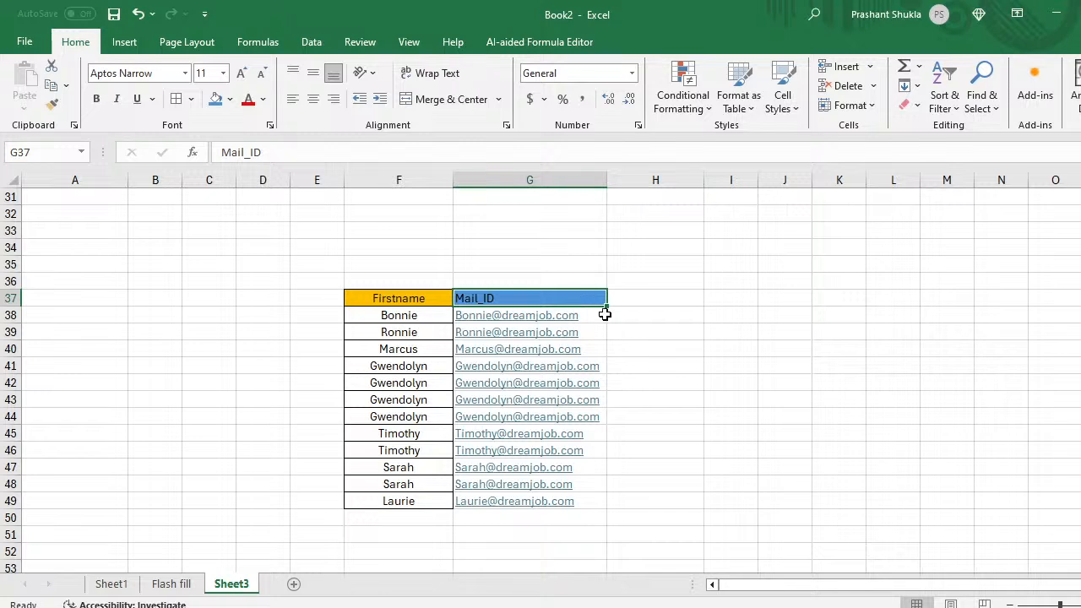
pyautogui.click(637, 315)
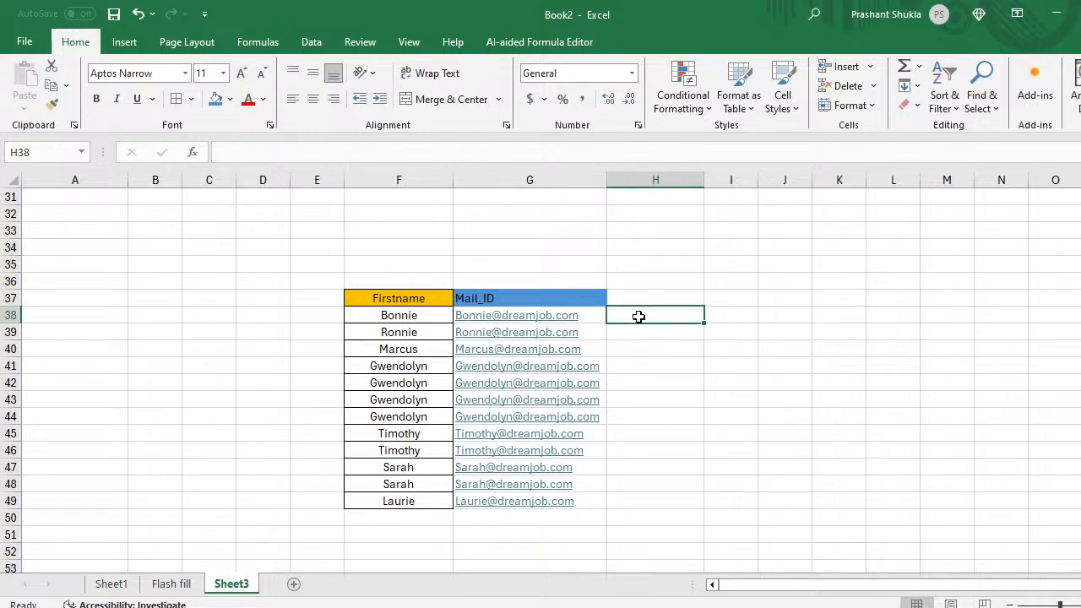
# Step: Add the heading 'mail ID' in cell J37 beside the Firstname and Mail_ID table
pyautogui.press('Up')
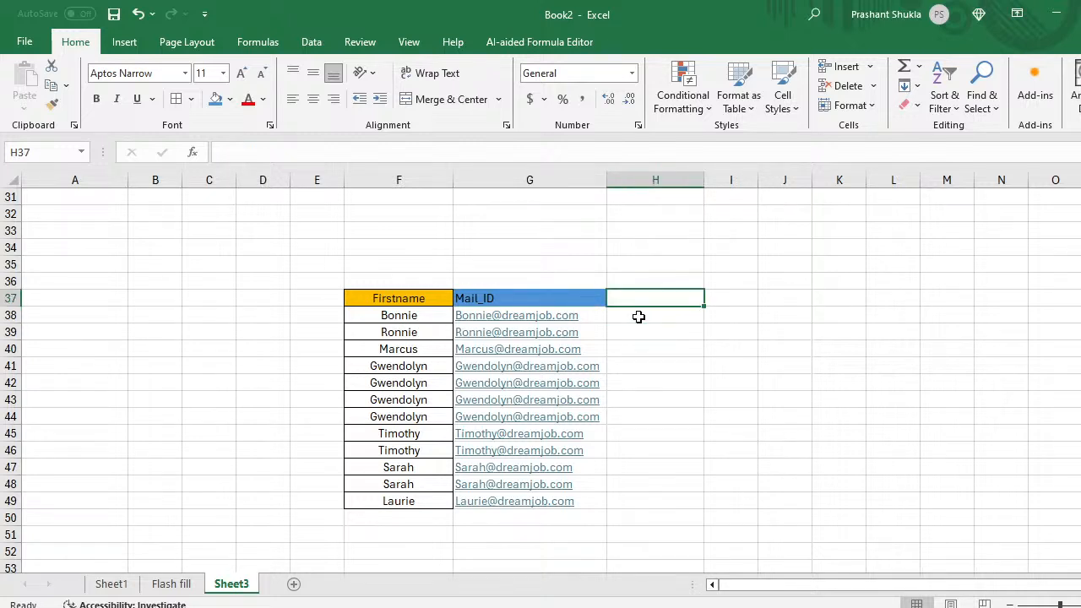
pyautogui.press('Down')
pyautogui.press('Down')
pyautogui.press('Up')
pyautogui.press('Up')
pyautogui.press('Right')
pyautogui.press('Right')
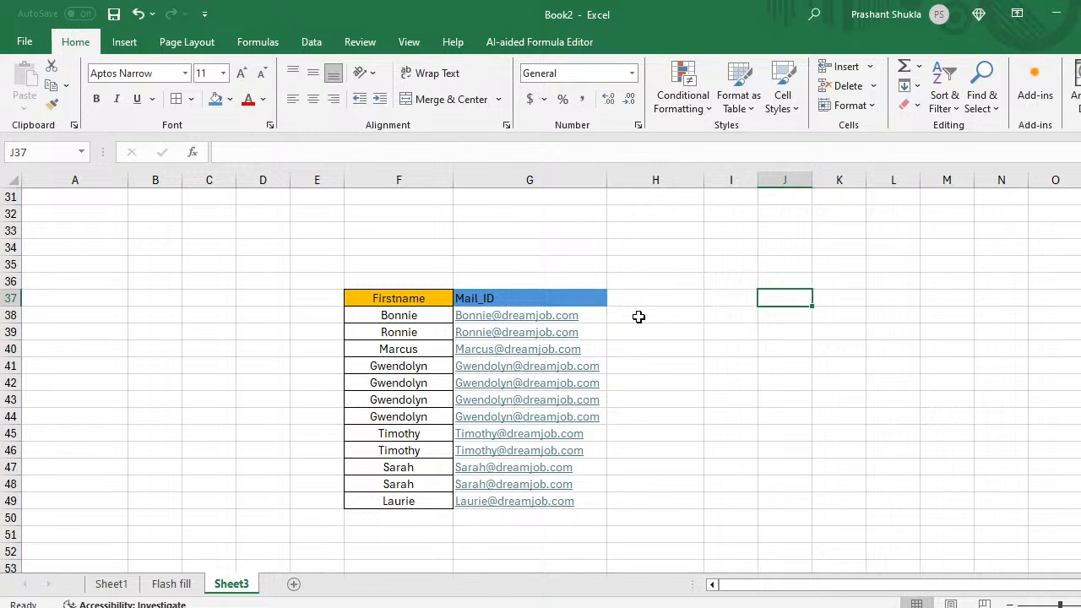
pyautogui.write('mail')
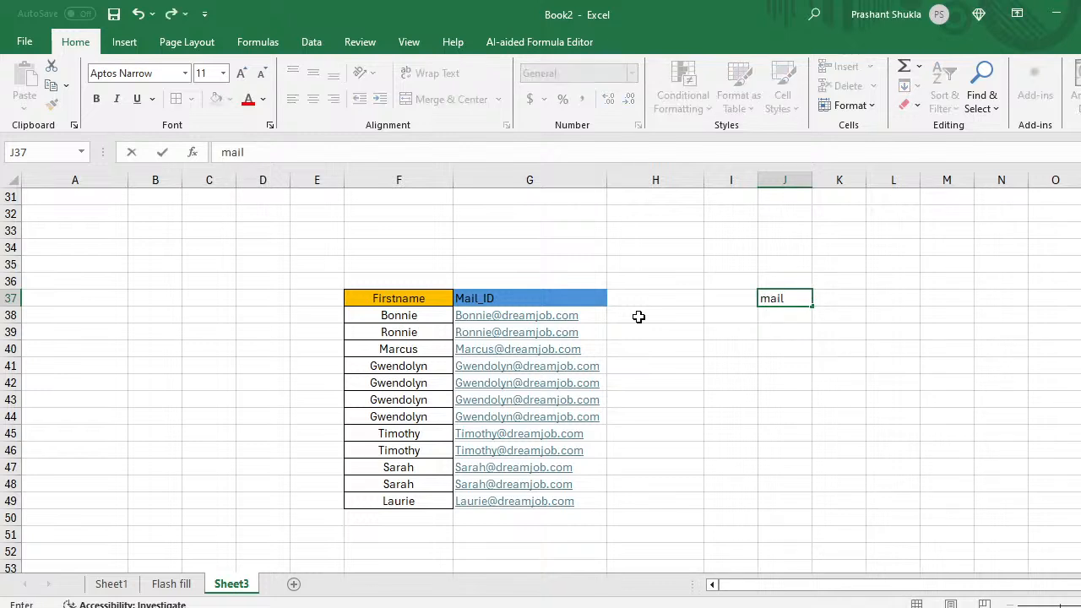
pyautogui.write(' ID')
pyautogui.press('Return')
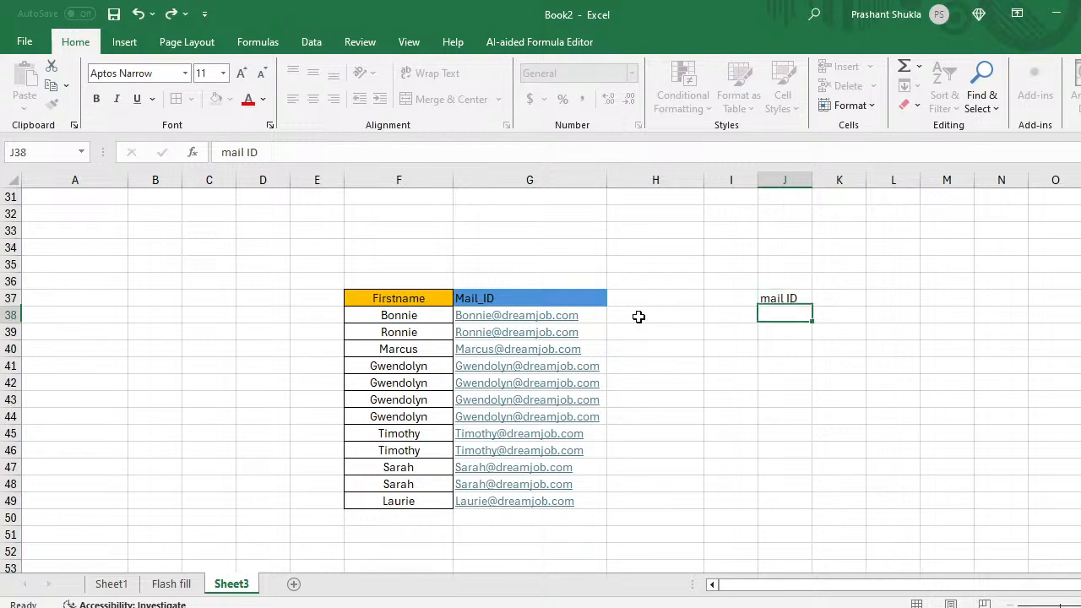
# Step: Scroll down and select cell F57 below the table
pyautogui.scroll(-5, 638, 316)
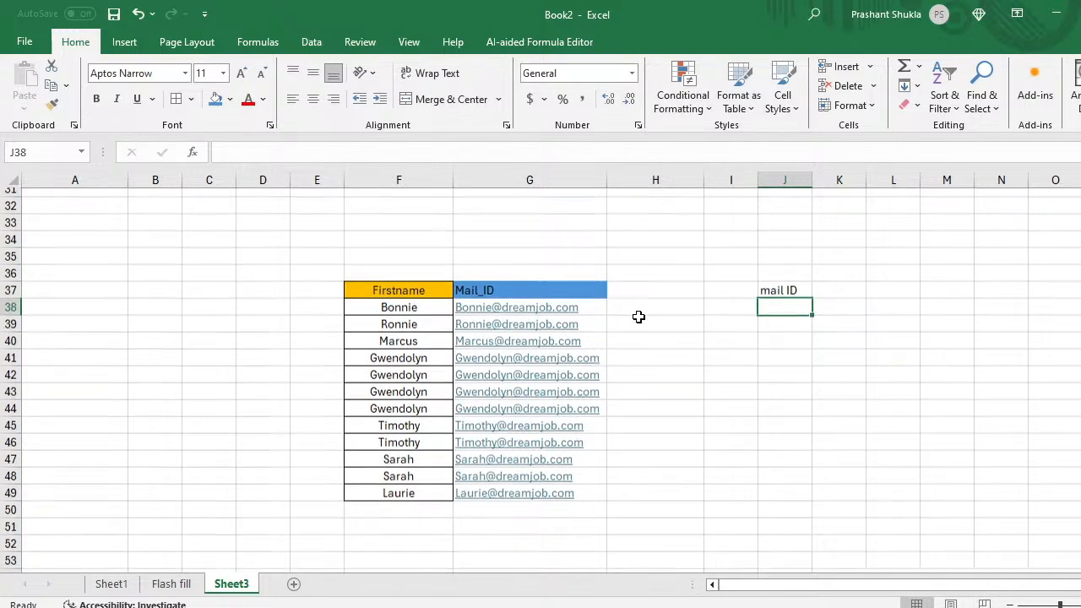
pyautogui.scroll(-1, 638, 316)
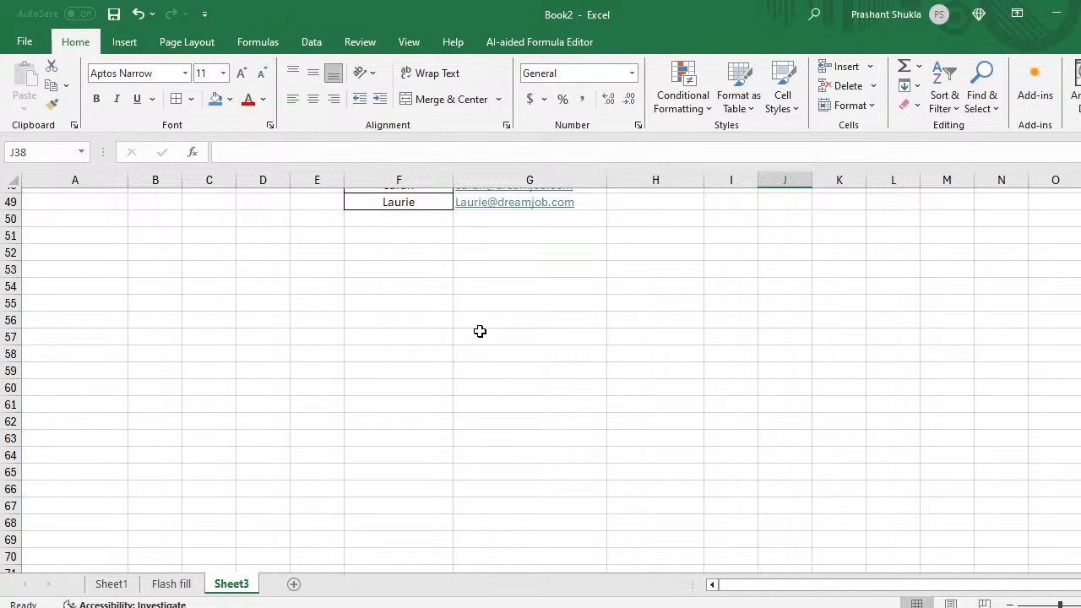
pyautogui.click(420, 336)
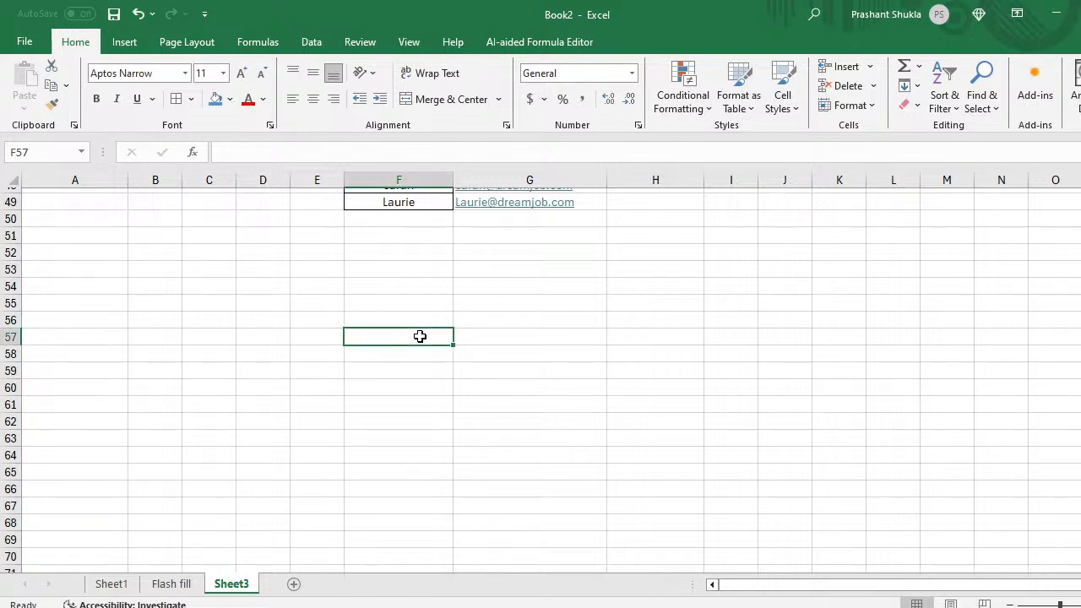
# Step: Copy the Order Date column C1:C13 from Book1's Sheet3 sales table
pyautogui.click(111, 584)
pyautogui.click(173, 585)
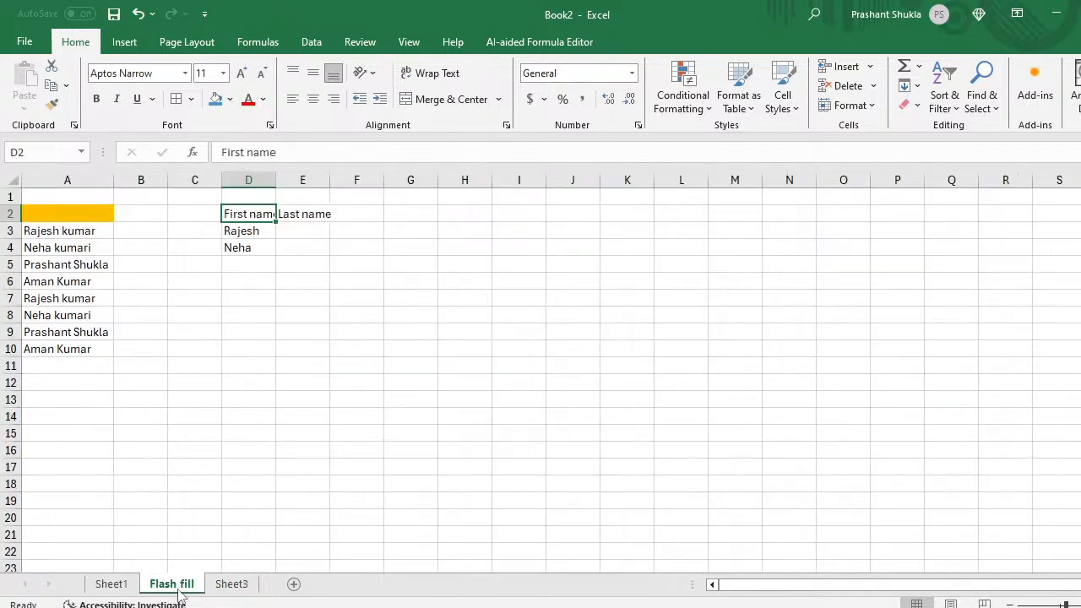
pyautogui.click(123, 587)
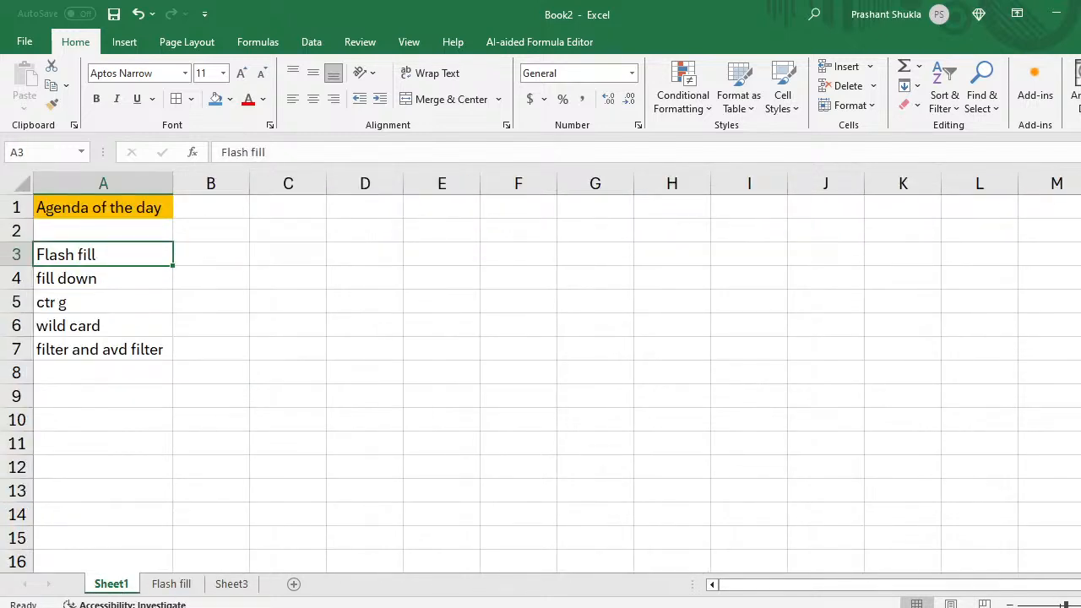
pyautogui.click(553, 607)
pyautogui.click(458, 560)
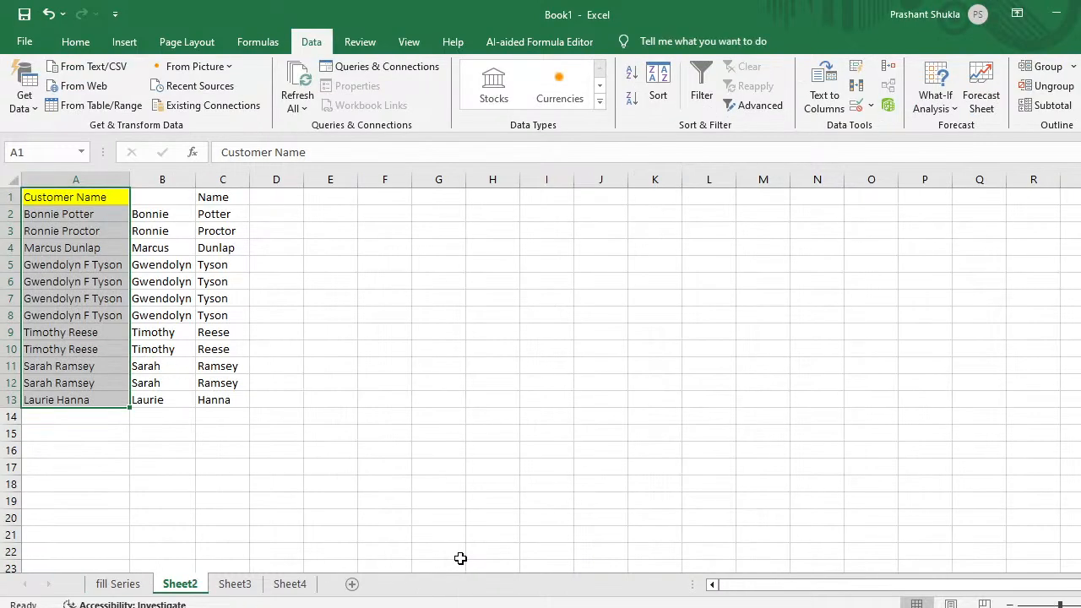
pyautogui.click(232, 584)
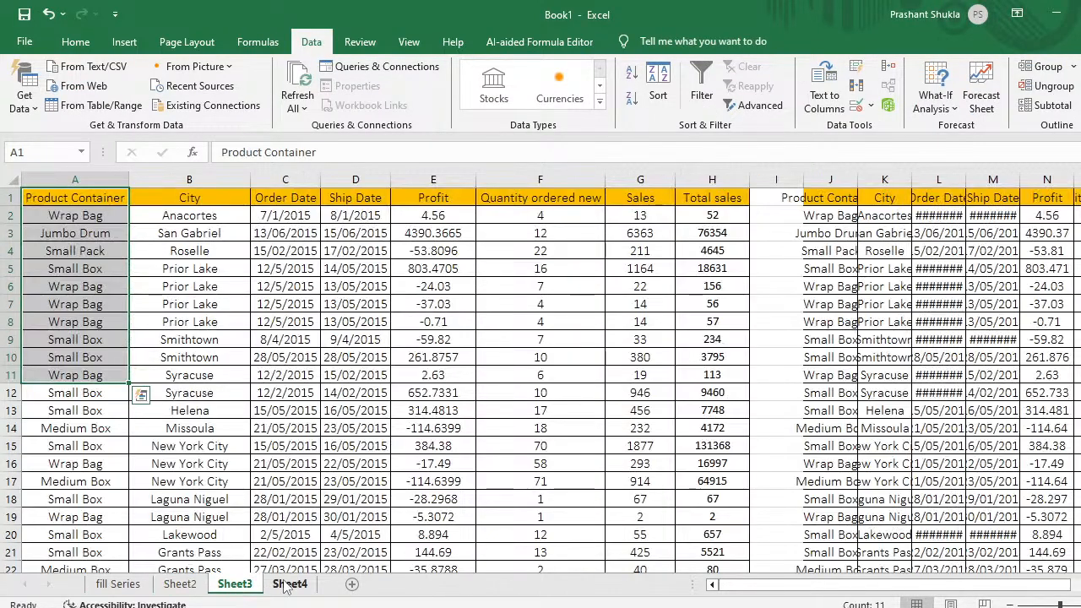
pyautogui.click(282, 198)
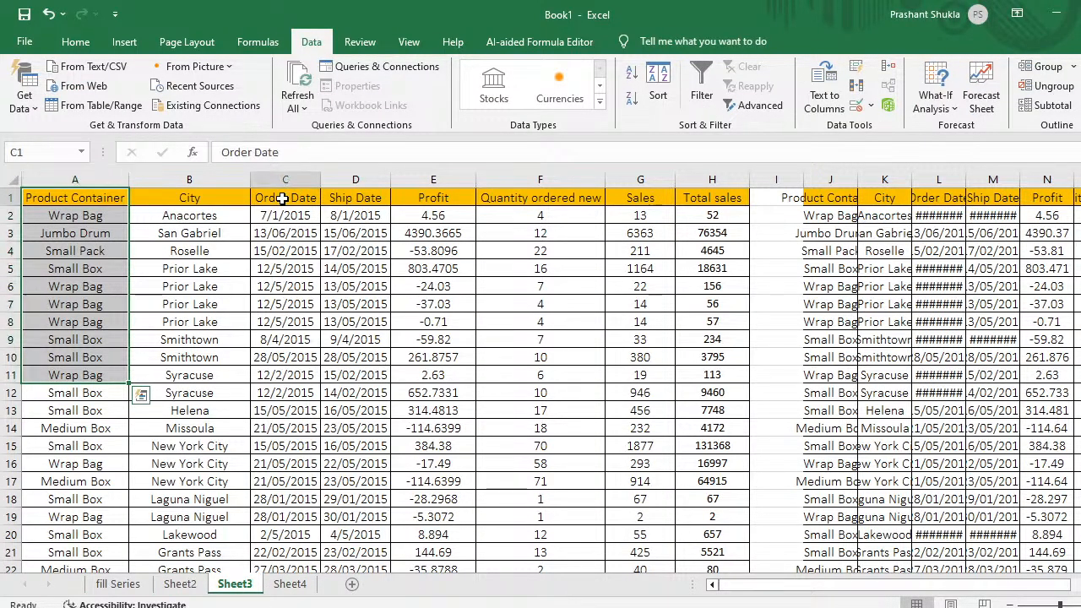
pyautogui.hotkey('shift', 'Down')
pyautogui.hotkey('shift', 'Down')
pyautogui.hotkey('shift', 'Down')
pyautogui.hotkey('shift', 'Down')
pyautogui.hotkey('shift', 'Down')
pyautogui.hotkey('shift', 'Down')
pyautogui.hotkey('shift', 'Down')
pyautogui.hotkey('shift', 'Down')
pyautogui.hotkey('shift', 'Down')
pyautogui.hotkey('shift', 'Down')
pyautogui.hotkey('shift', 'Down')
pyautogui.hotkey('shift', 'Down')
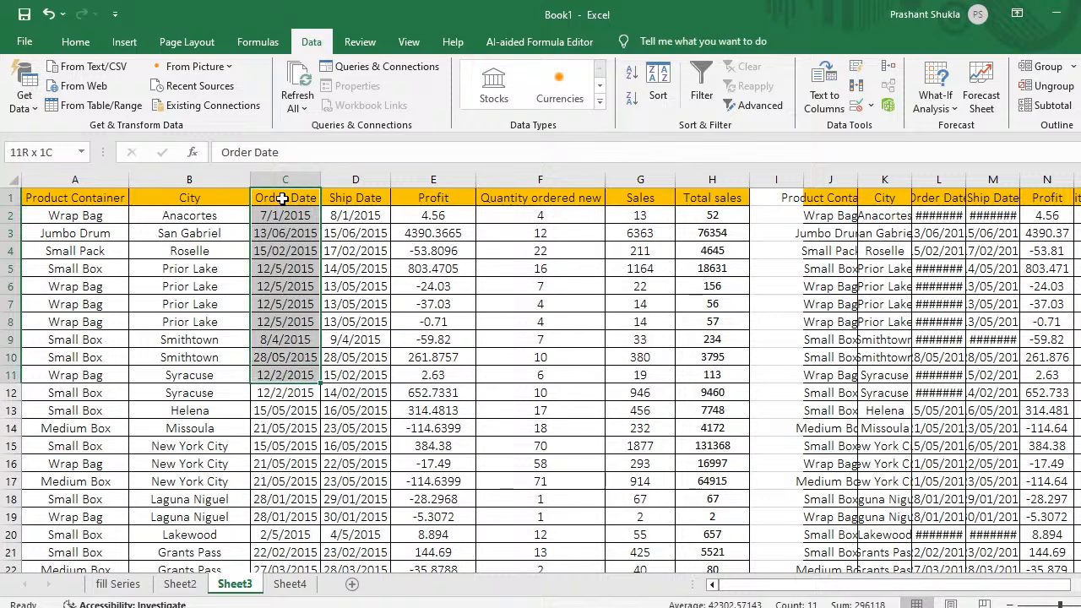
pyautogui.hotkey('ctrl', 'c')
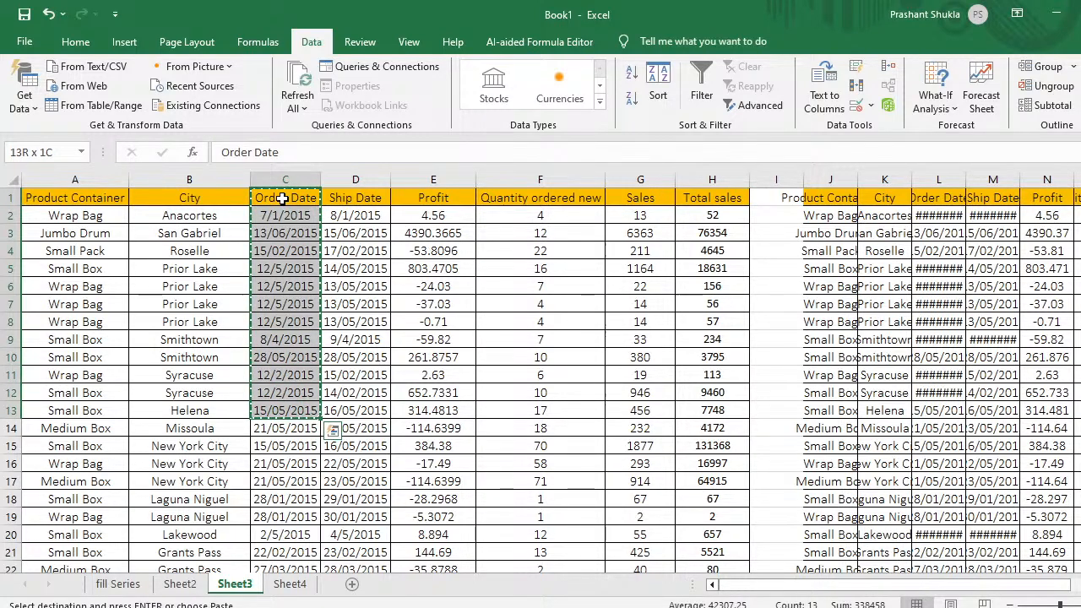
# Step: Paste the copied Order Date cells into Book2's Sheet3 at F57
pyautogui.hotkey('alt', 'Tab')
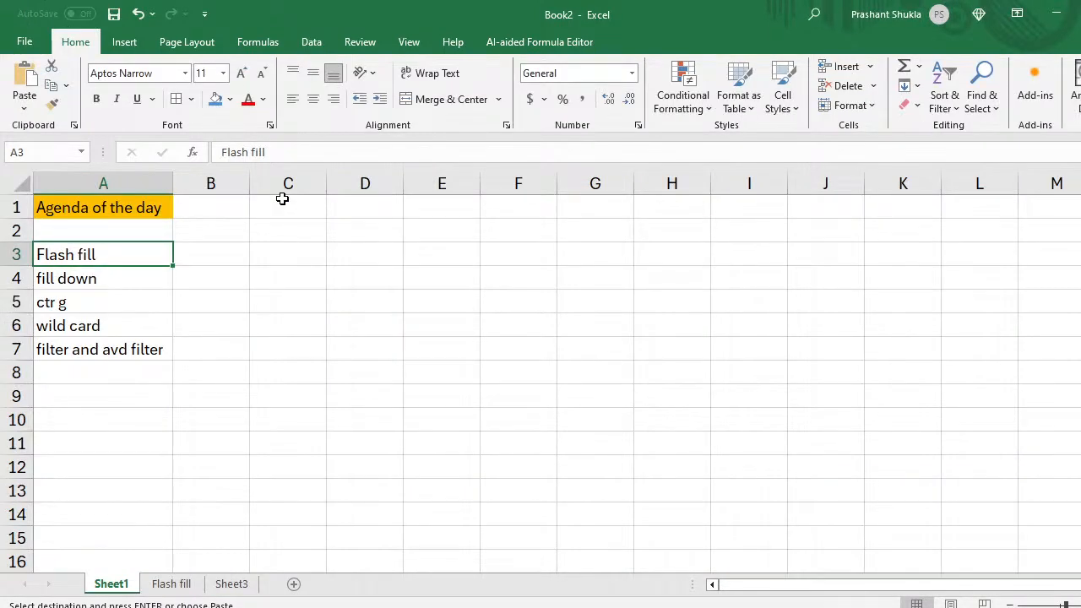
pyautogui.click(231, 585)
pyautogui.hotkey('ctrl', 'v')
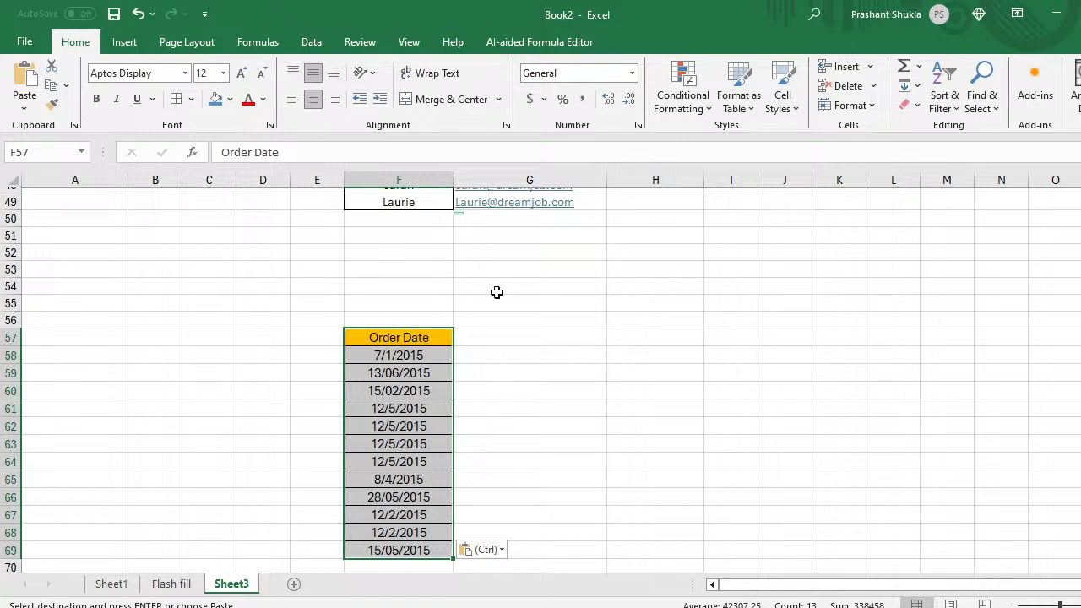
# Step: Add a Year heading in G57 with example 2015 and flash-fill the years
pyautogui.click(509, 339)
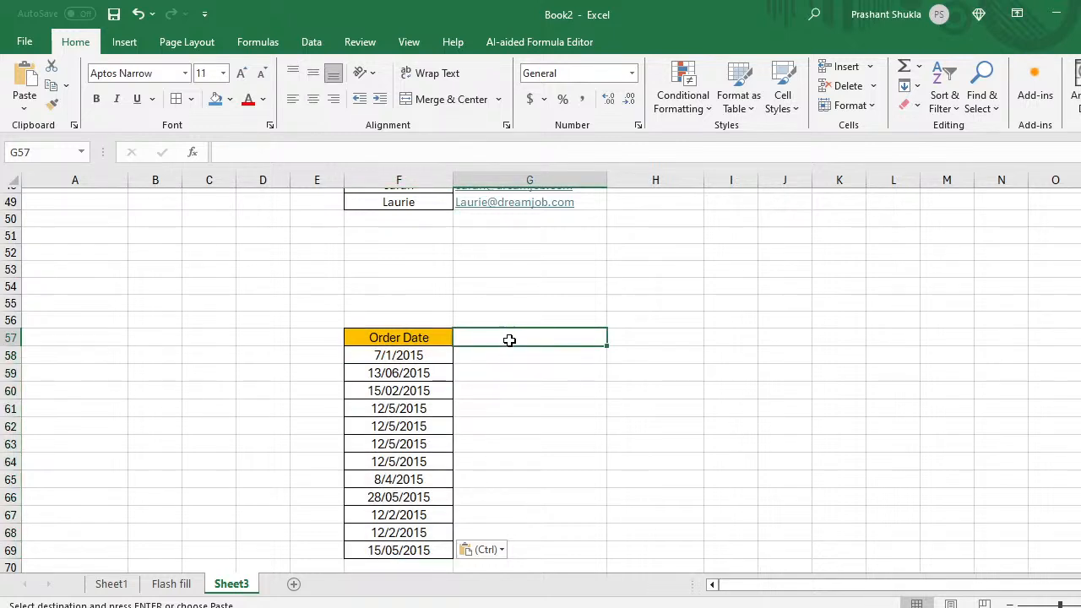
pyautogui.write('Yesr')
pyautogui.press('BackSpace')
pyautogui.press('BackSpace')
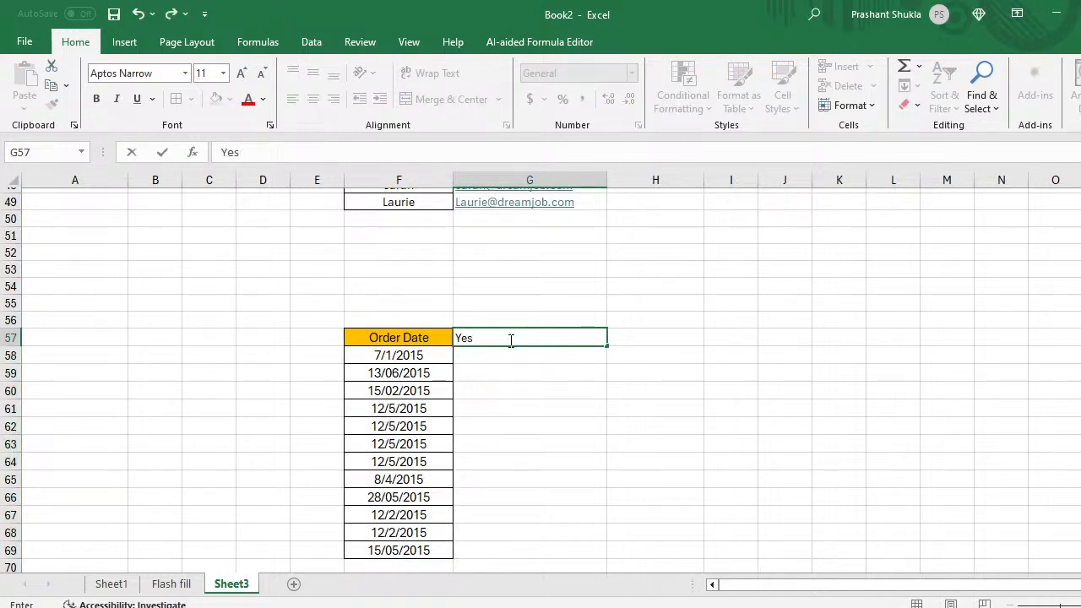
pyautogui.write('ar')
pyautogui.press('Return')
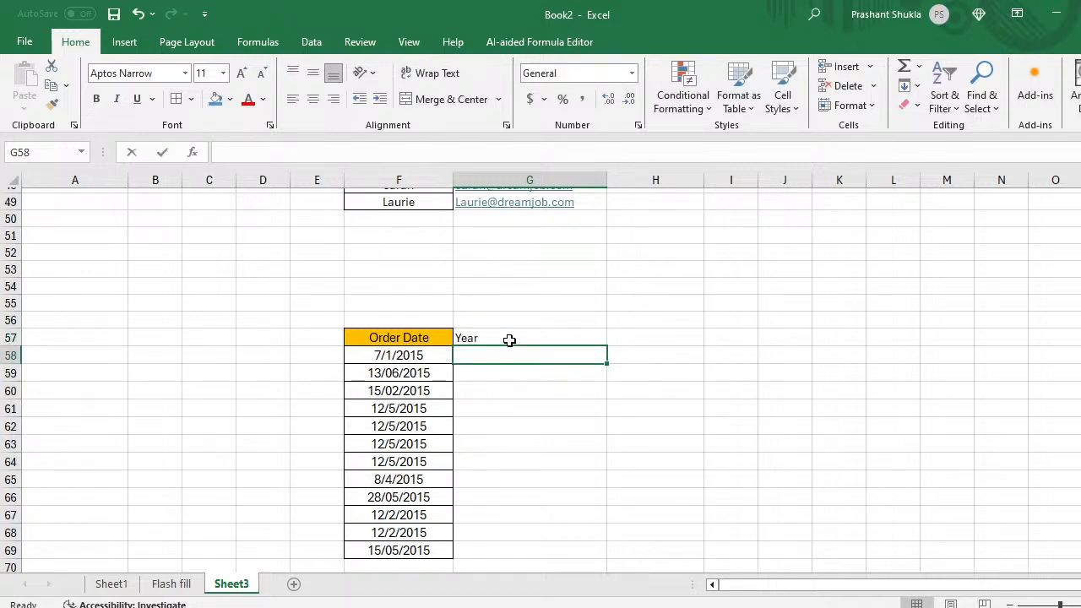
pyautogui.write('2015')
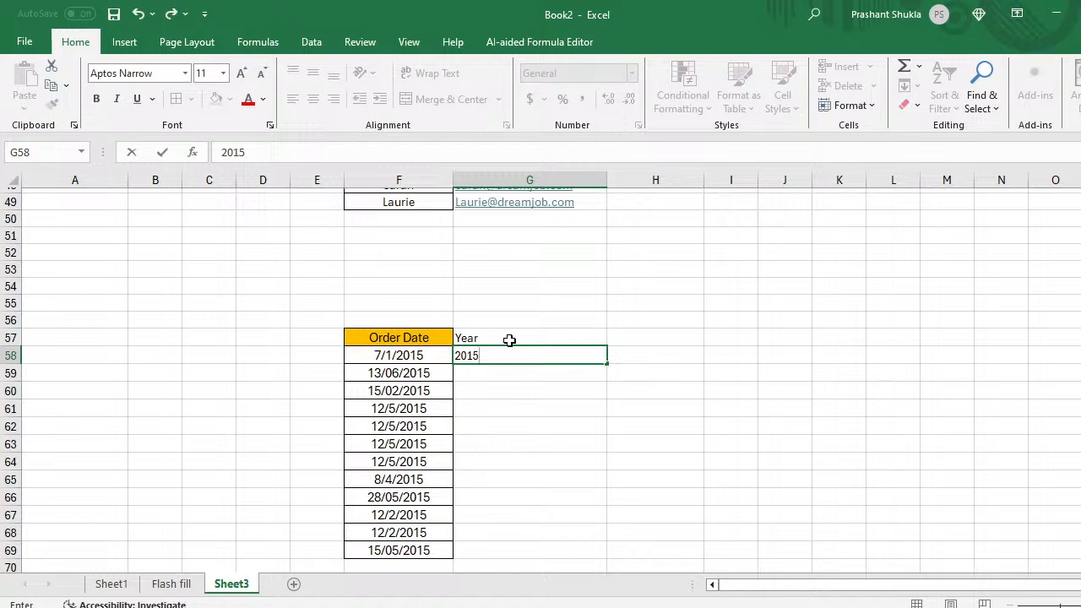
pyautogui.press('Return')
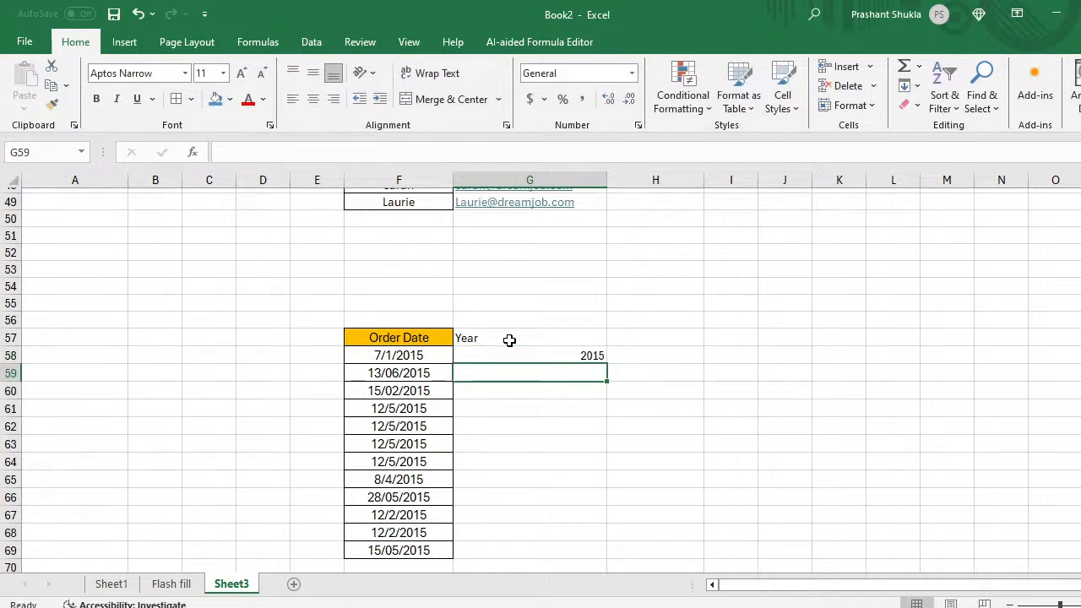
pyautogui.hotkey('ctrl', 'e')
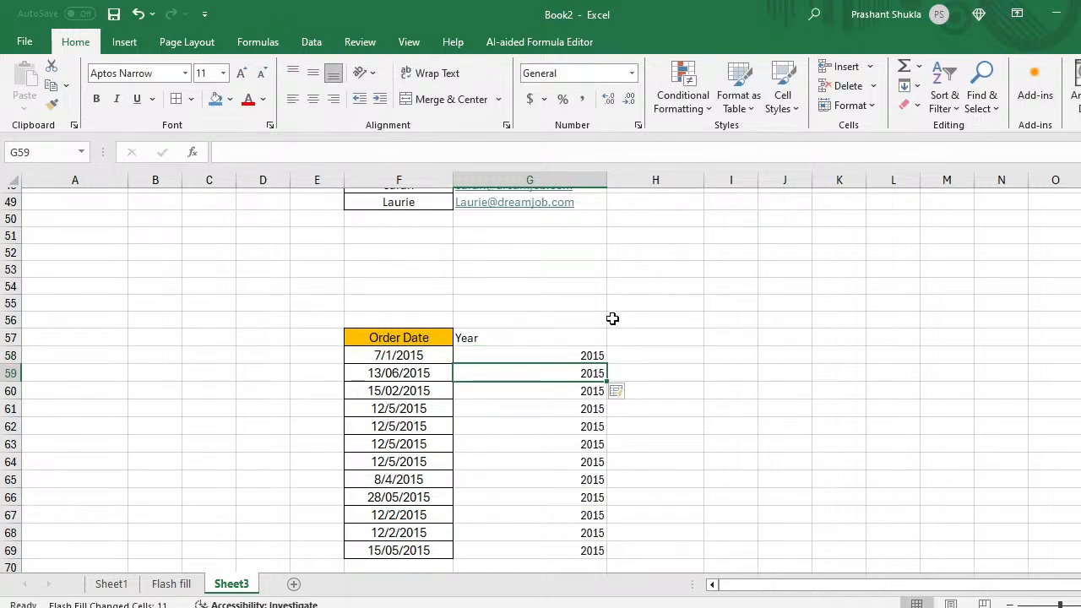
# Step: Add a Month heading in H57 with examples 1 and 06, then flash-fill the month numbers
pyautogui.click(642, 351)
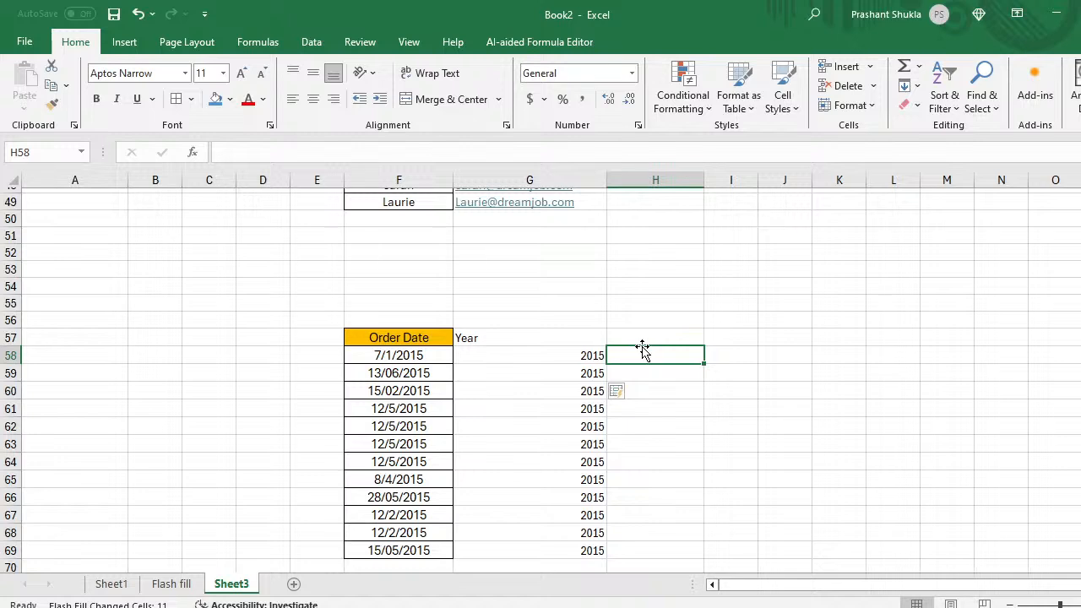
pyautogui.press('Up')
pyautogui.write('Month')
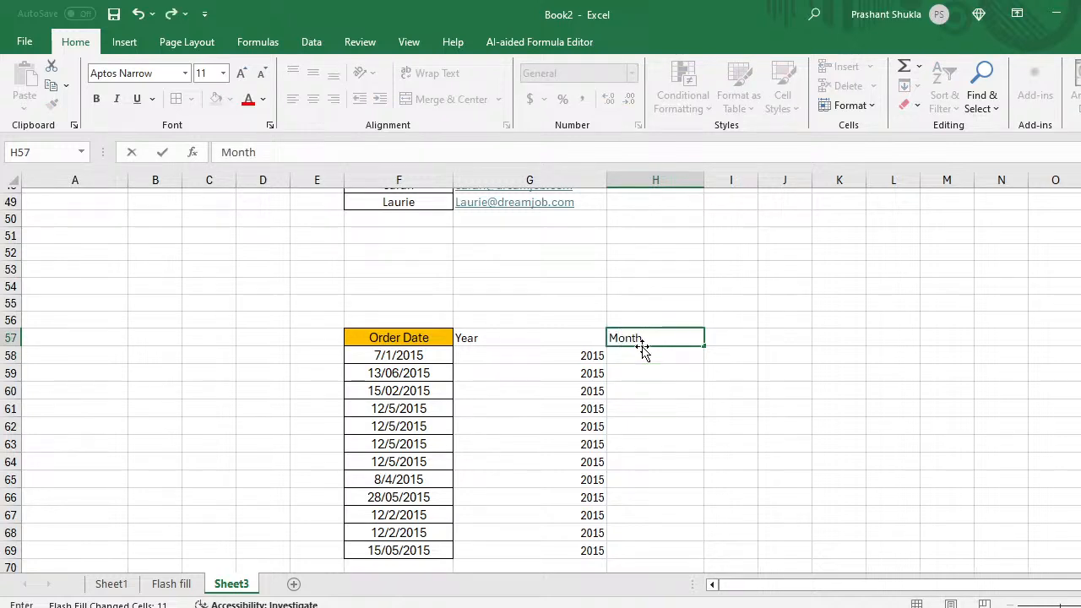
pyautogui.press('Return')
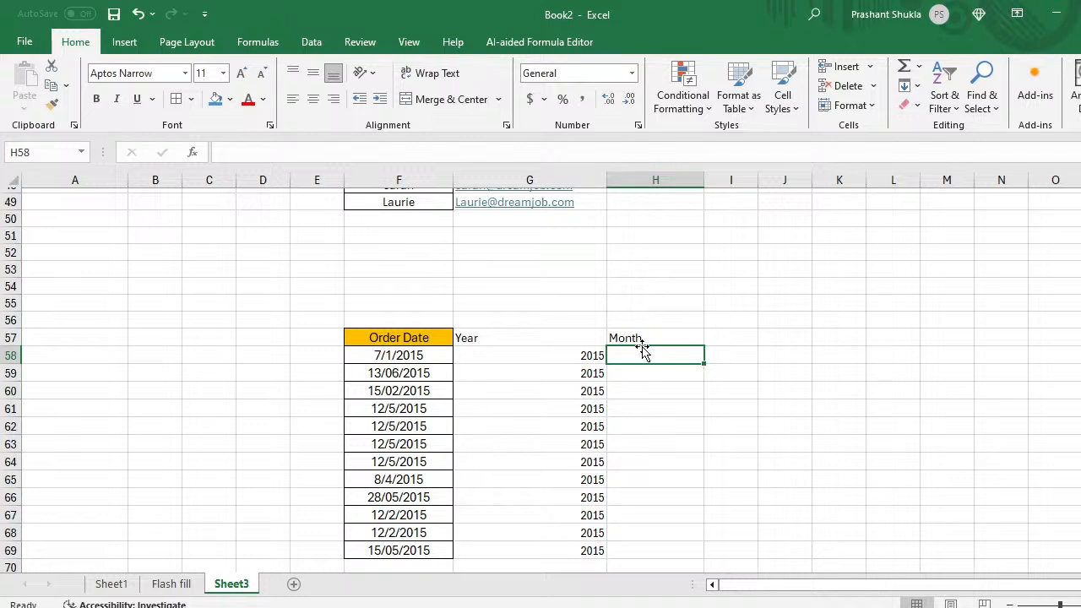
pyautogui.write('1')
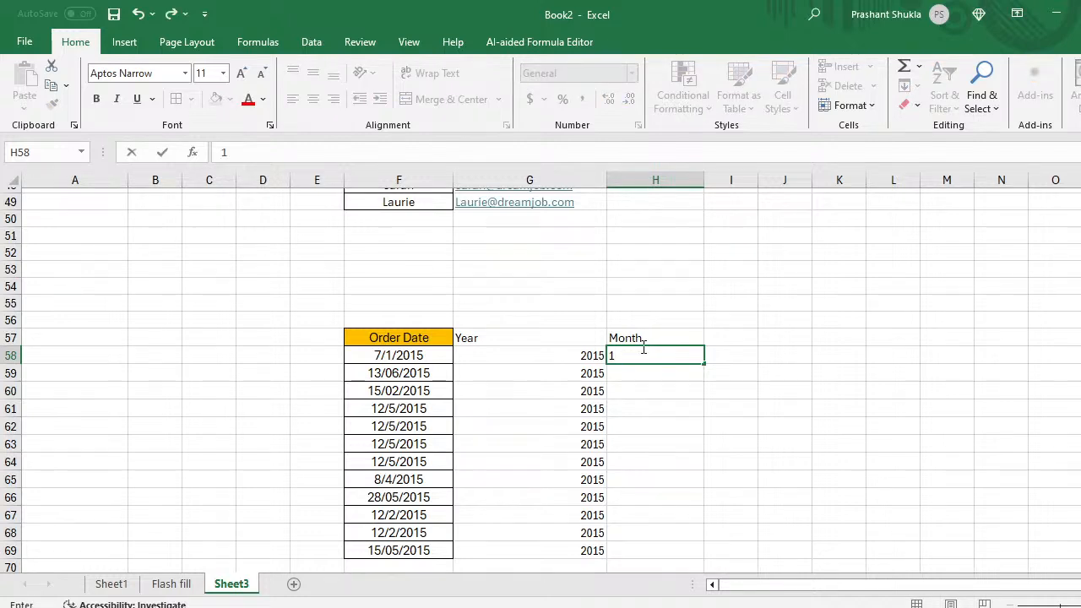
pyautogui.press('Return')
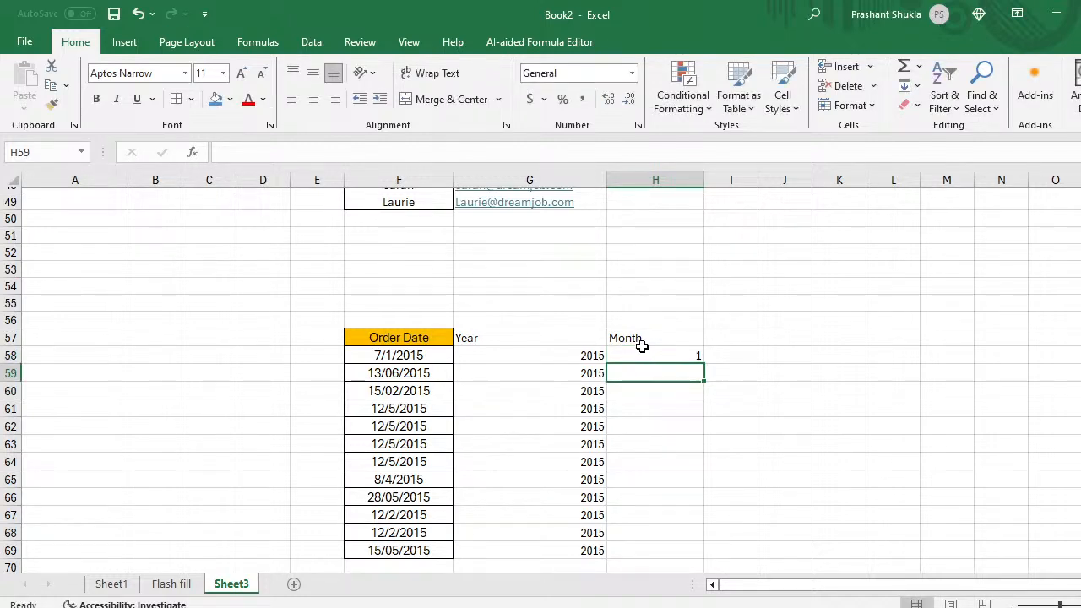
pyautogui.write('06')
pyautogui.press('Return')
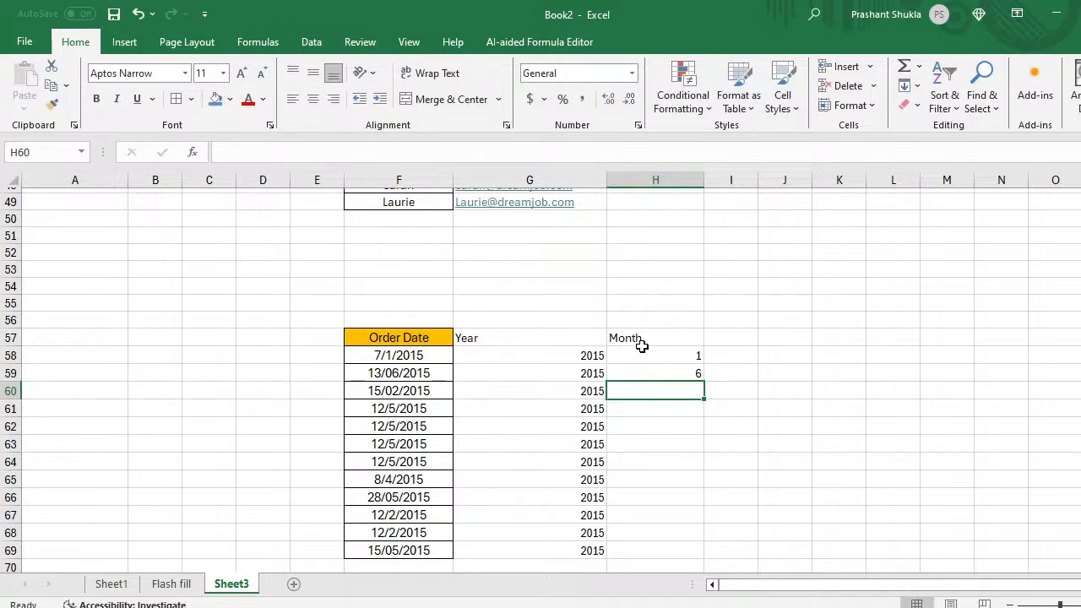
pyautogui.hotkey('ctrl', 'e')
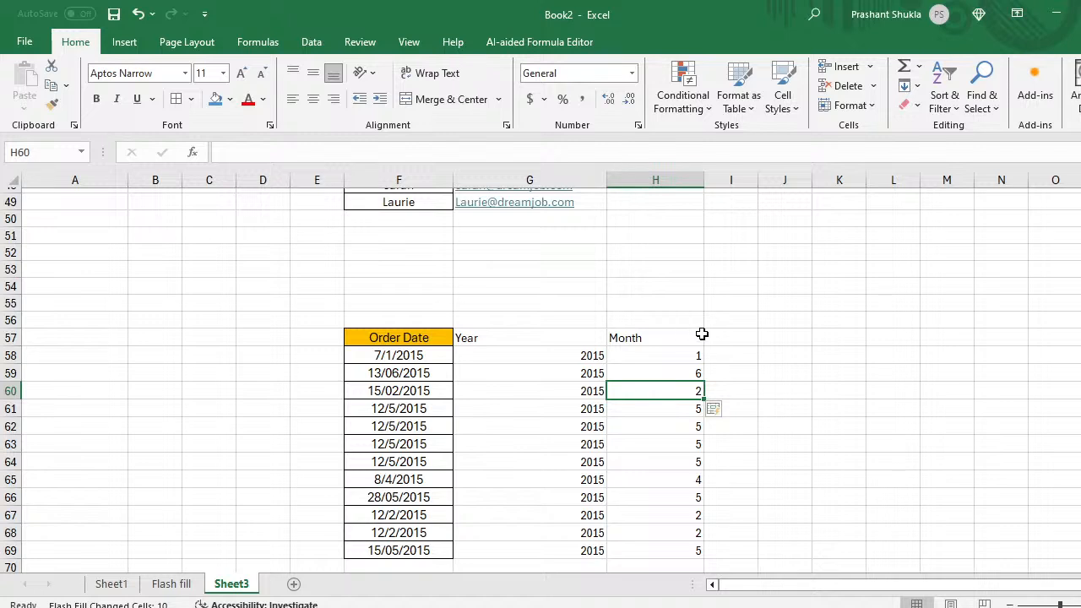
pyautogui.click(744, 339)
# Step: Add a Day heading with example 7 and flash-fill the remaining day numbers
pyautogui.write('Day')
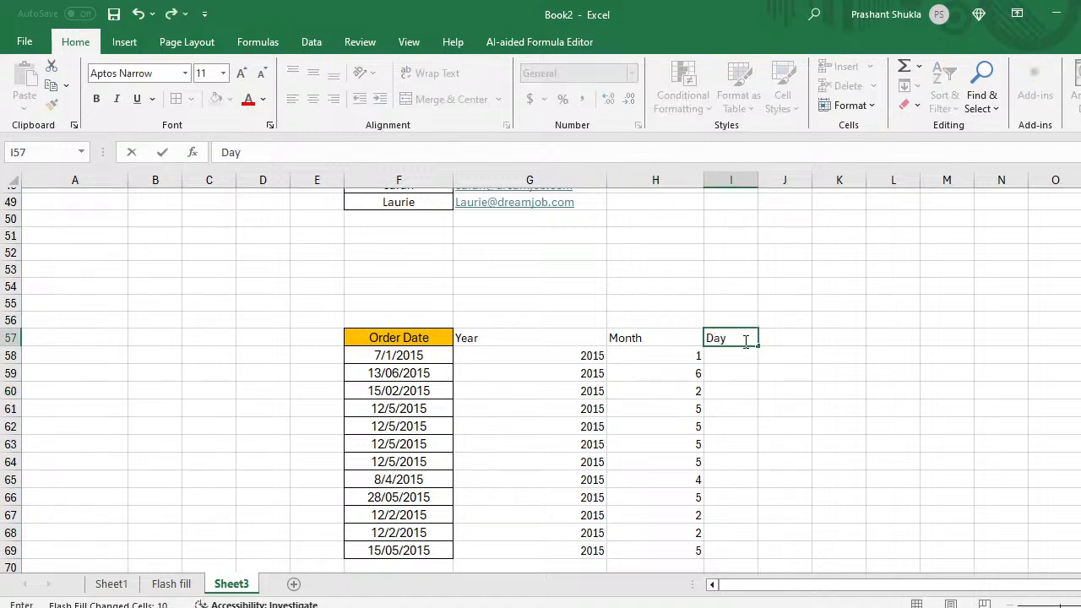
pyautogui.press('Return')
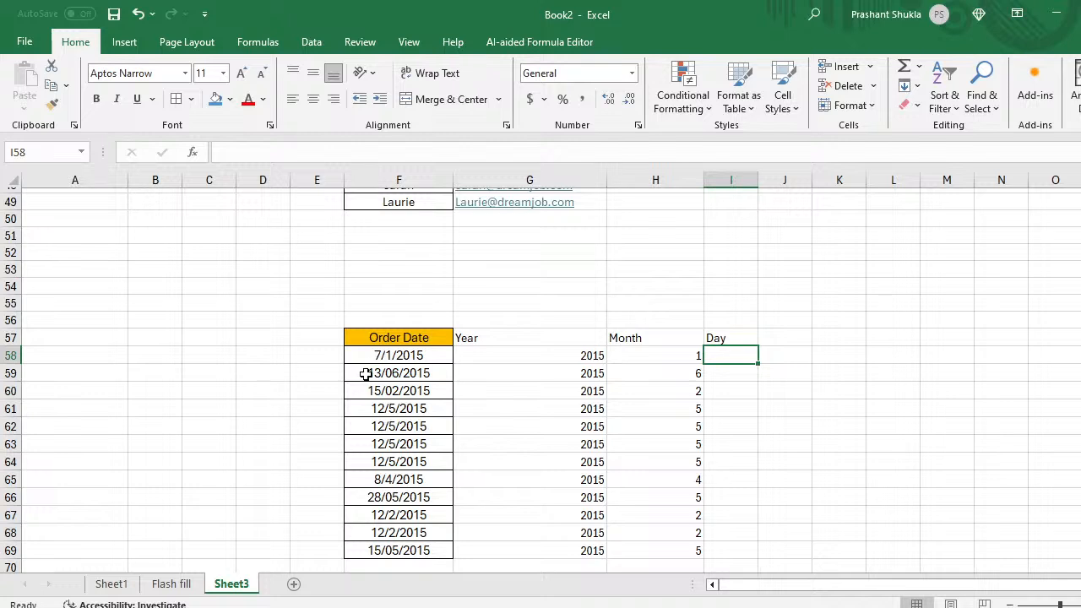
pyautogui.write('7')
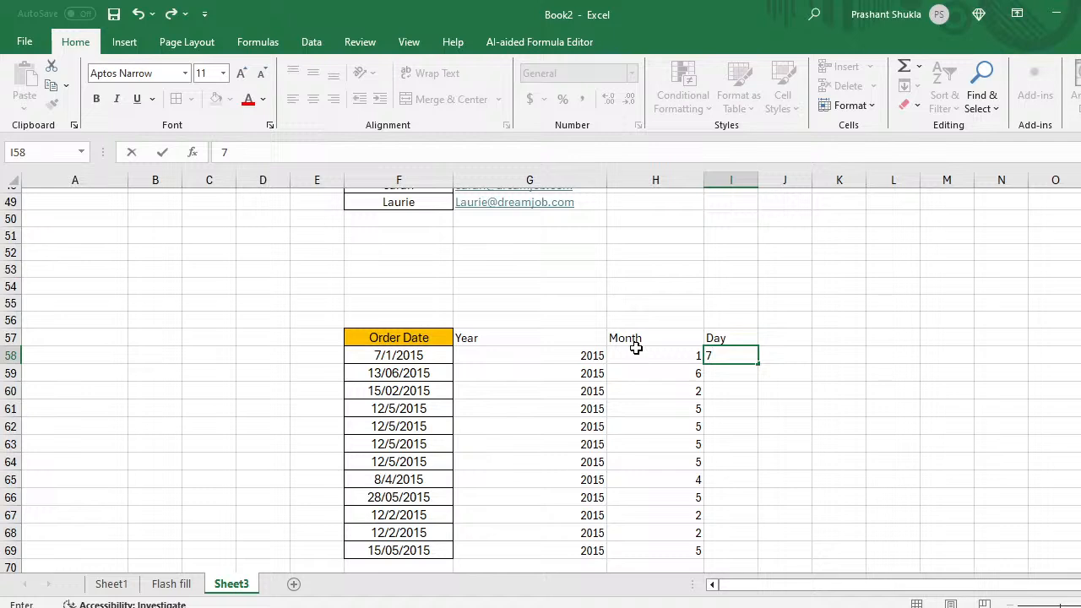
pyautogui.press('Return')
pyautogui.hotkey('ctrl', 'e')
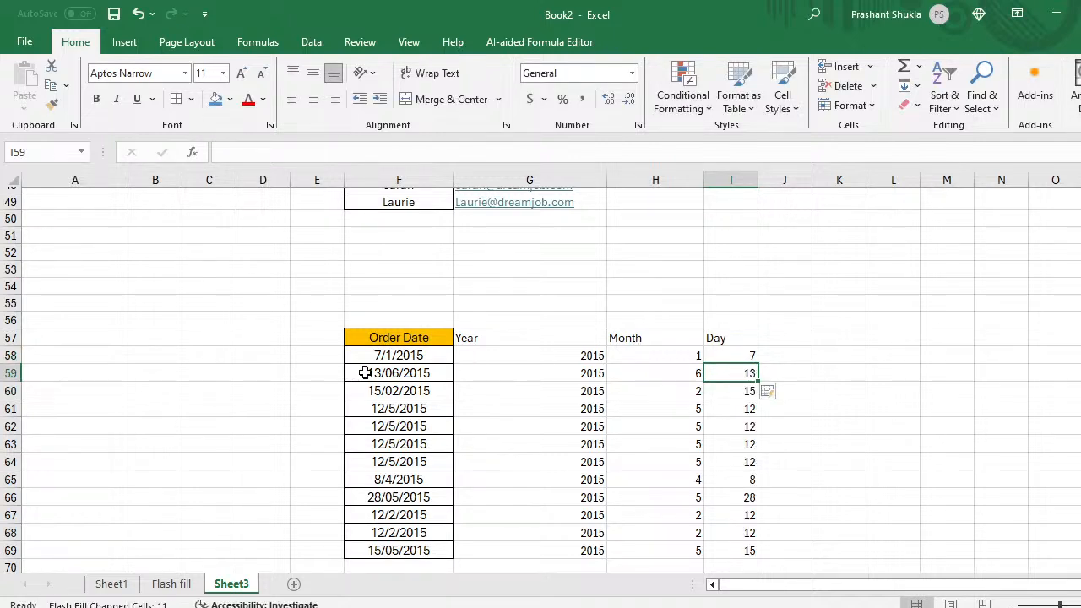
# Step: Check the extracted year, month and day values against the first order date
pyautogui.click(391, 355)
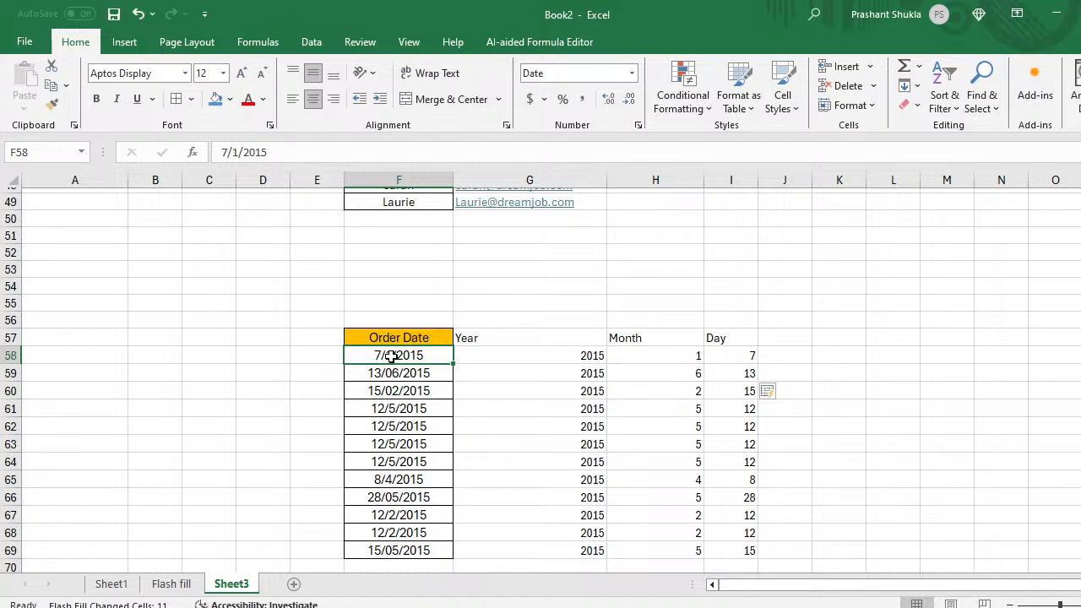
pyautogui.click(568, 358)
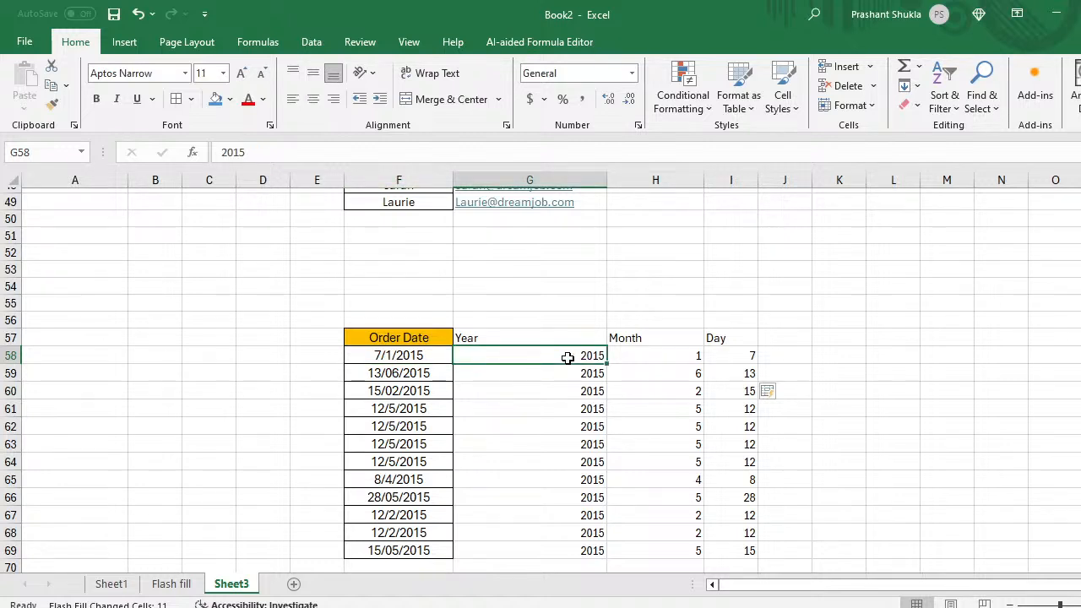
pyautogui.press('Right')
pyautogui.press('Right')
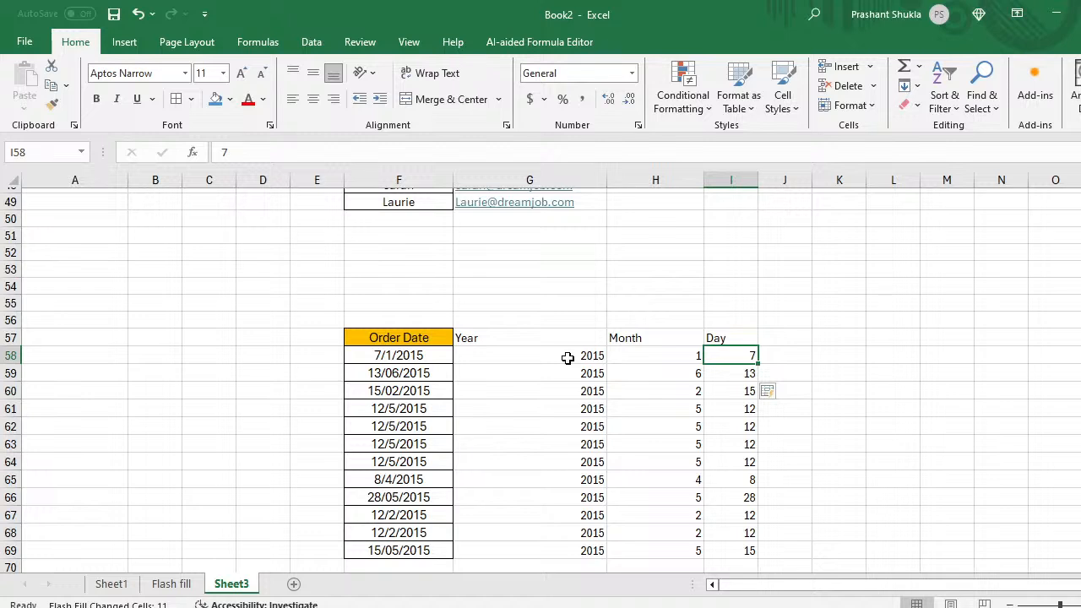
pyautogui.press('Down')
pyautogui.press('Down')
pyautogui.press('Down')
pyautogui.press('Down')
pyautogui.press('Down')
pyautogui.press('Down')
pyautogui.press('Down')
pyautogui.press('Down')
pyautogui.press('Down')
pyautogui.press('Down')
pyautogui.press('Down')
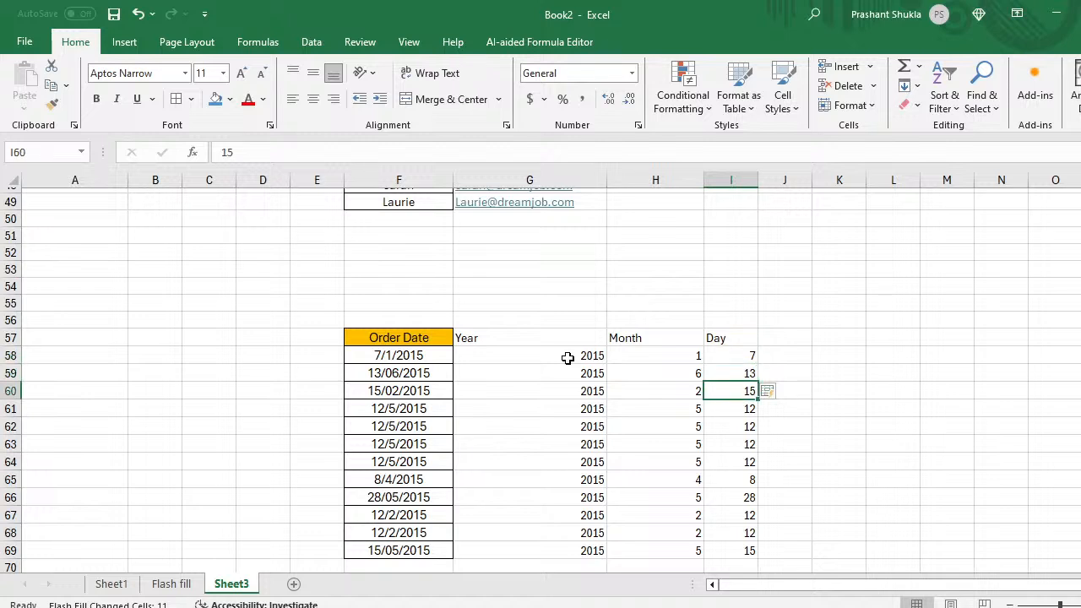
# Step: Give the Year, Month and Day header cells G57:I57 a blue fill
pyautogui.press('Left')
pyautogui.press('Left')
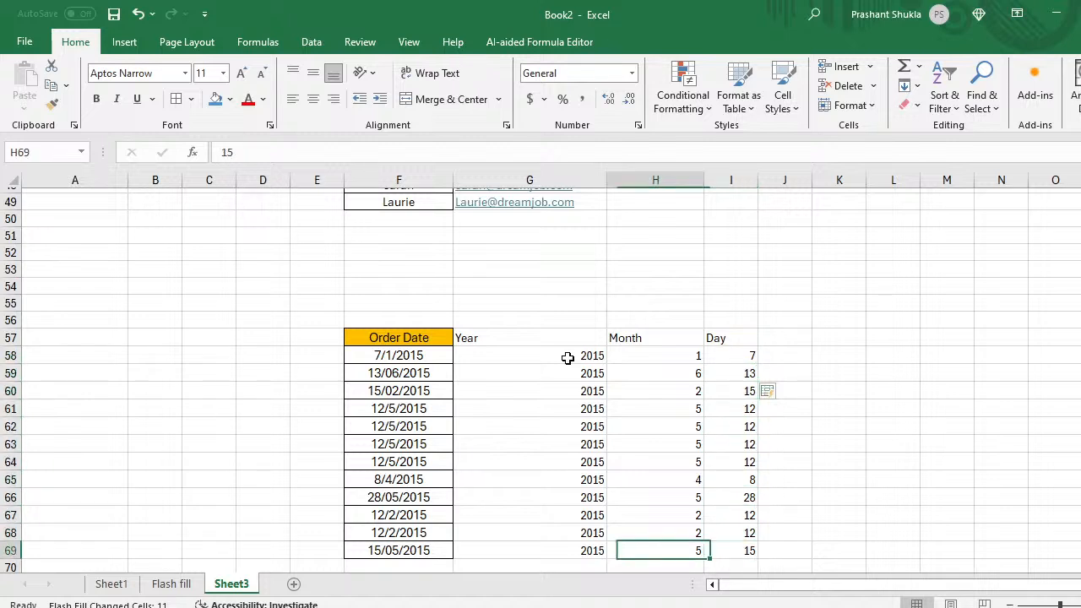
pyautogui.press('Up')
pyautogui.press('Up')
pyautogui.press('Up')
pyautogui.press('Up')
pyautogui.press('Up')
pyautogui.press('Up')
pyautogui.press('Up')
pyautogui.press('Up')
pyautogui.press('Up')
pyautogui.press('Up')
pyautogui.press('Up')
pyautogui.press('Up')
pyautogui.press('Up')
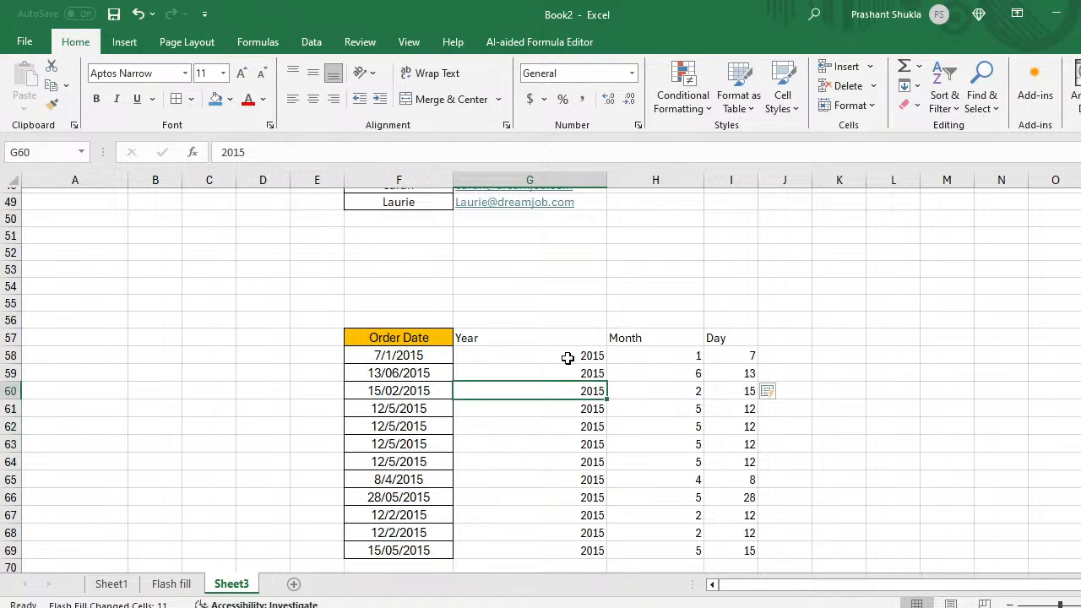
pyautogui.press('Down')
pyautogui.hotkey('shift', 'Right')
pyautogui.hotkey('shift', 'Right')
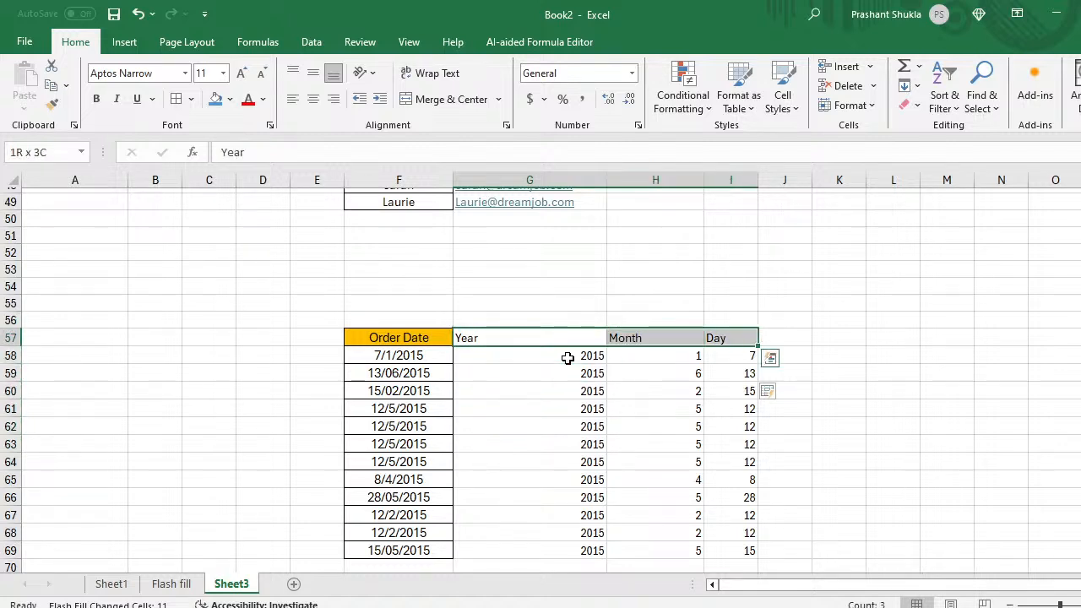
pyautogui.click(216, 100)
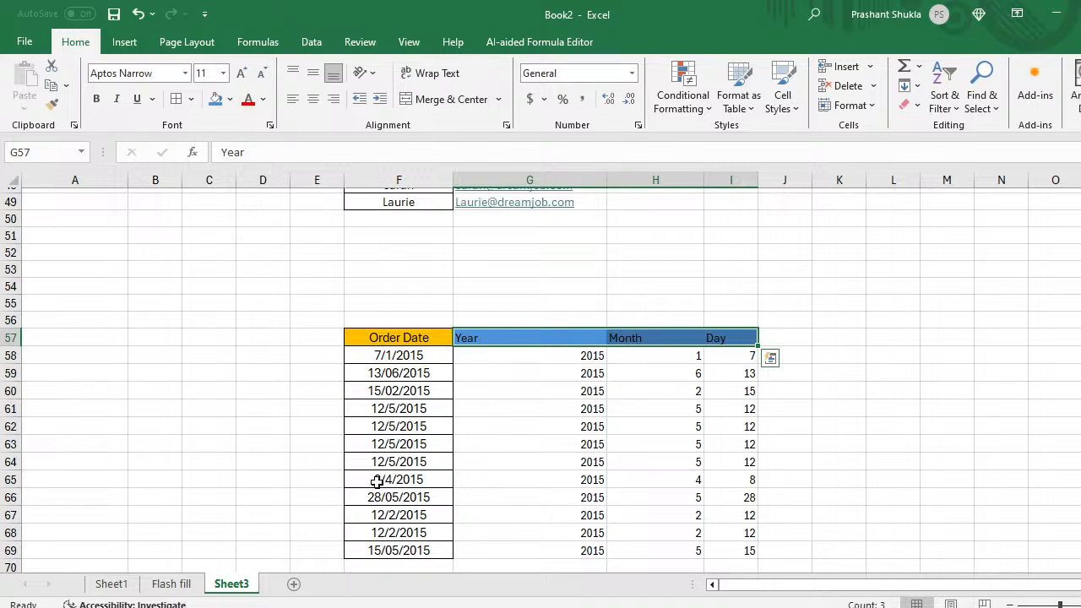
# Step: Apply All Borders to every cell of the F57:I69 order-date table
pyautogui.press('Down')
pyautogui.press('Down')
pyautogui.press('Down')
pyautogui.press('Down')
pyautogui.press('Down')
pyautogui.press('Down')
pyautogui.press('Down')
pyautogui.press('Down')
pyautogui.press('Down')
pyautogui.press('Down')
pyautogui.press('Down')
pyautogui.press('Down')
pyautogui.press('Down')
pyautogui.press('Down')
pyautogui.press('Down')
pyautogui.press('Down')
pyautogui.press('Down')
pyautogui.press('Down')
pyautogui.press('Down')
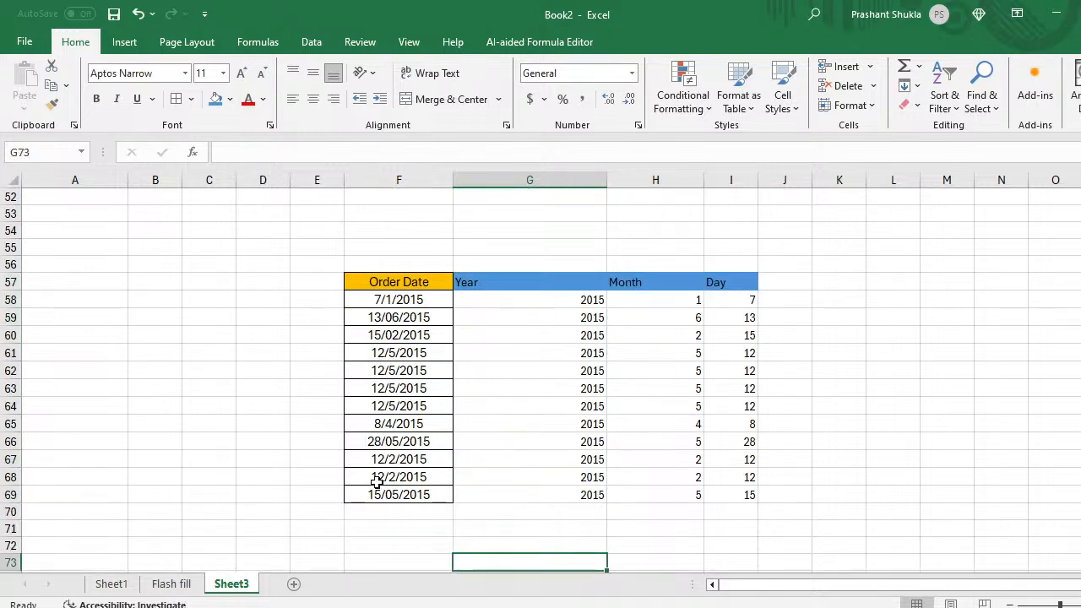
pyautogui.press('Down')
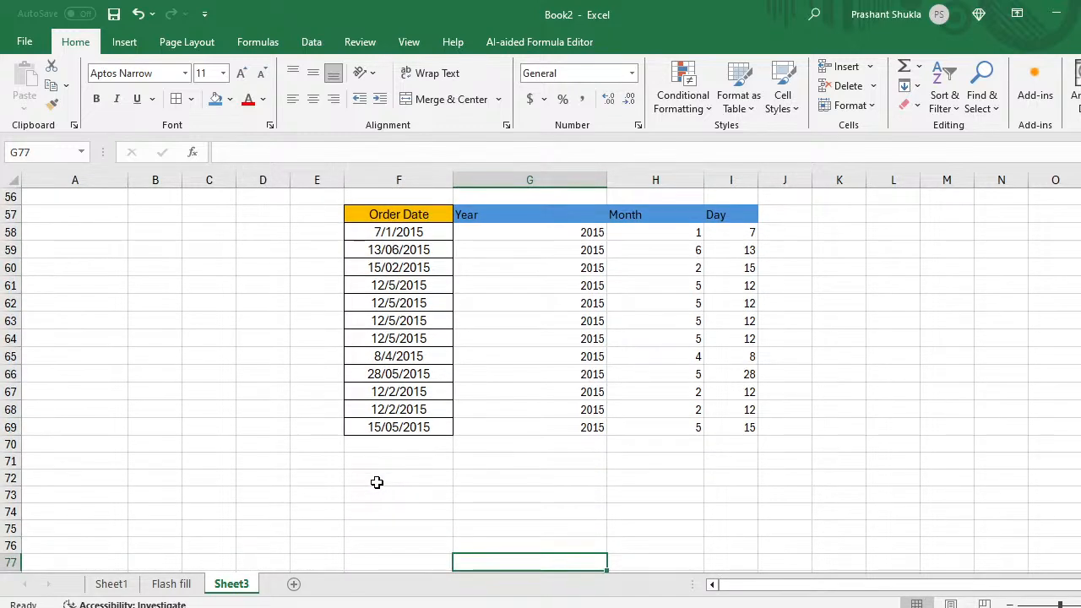
pyautogui.press('Up')
pyautogui.press('Up')
pyautogui.press('Up')
pyautogui.press('Up')
pyautogui.press('Up')
pyautogui.press('Up')
pyautogui.press('Up')
pyautogui.press('Up')
pyautogui.press('Up')
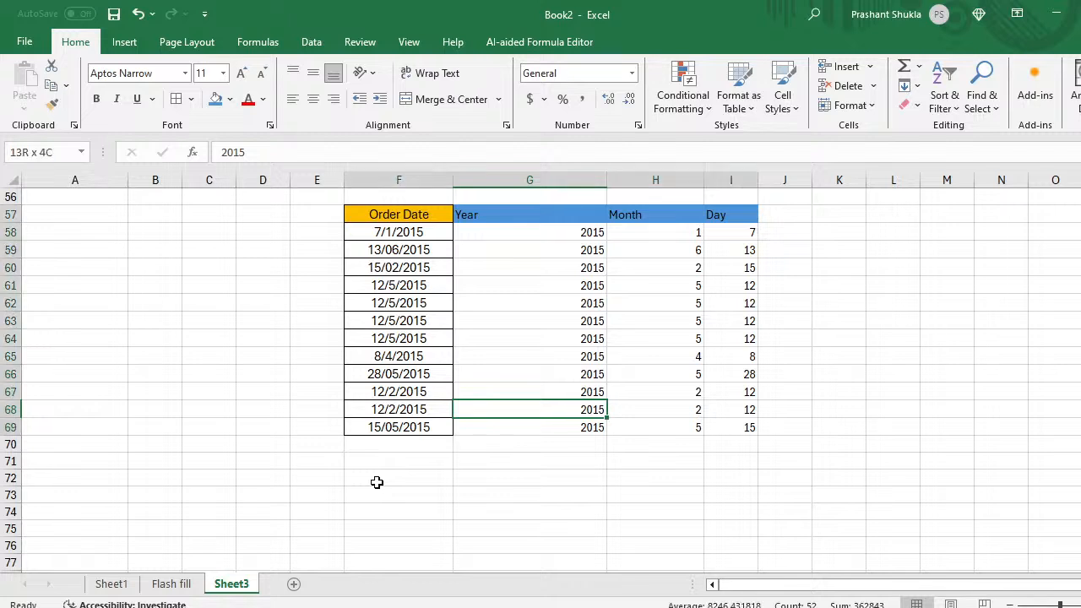
pyautogui.hotkey('ctrl', 'a')
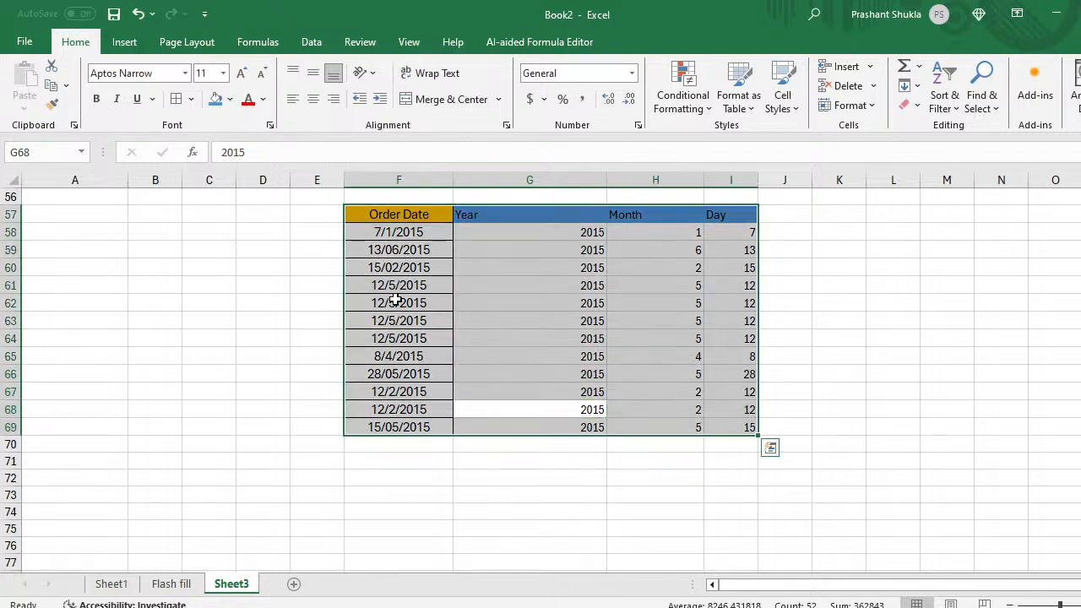
pyautogui.click(192, 100)
pyautogui.click(179, 102)
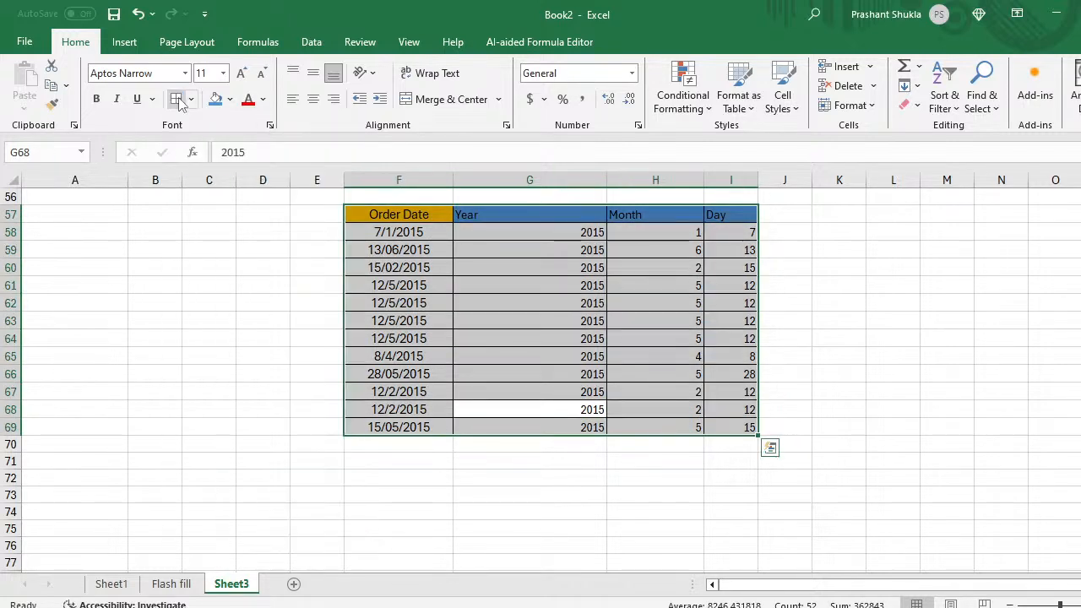
pyautogui.click(378, 480)
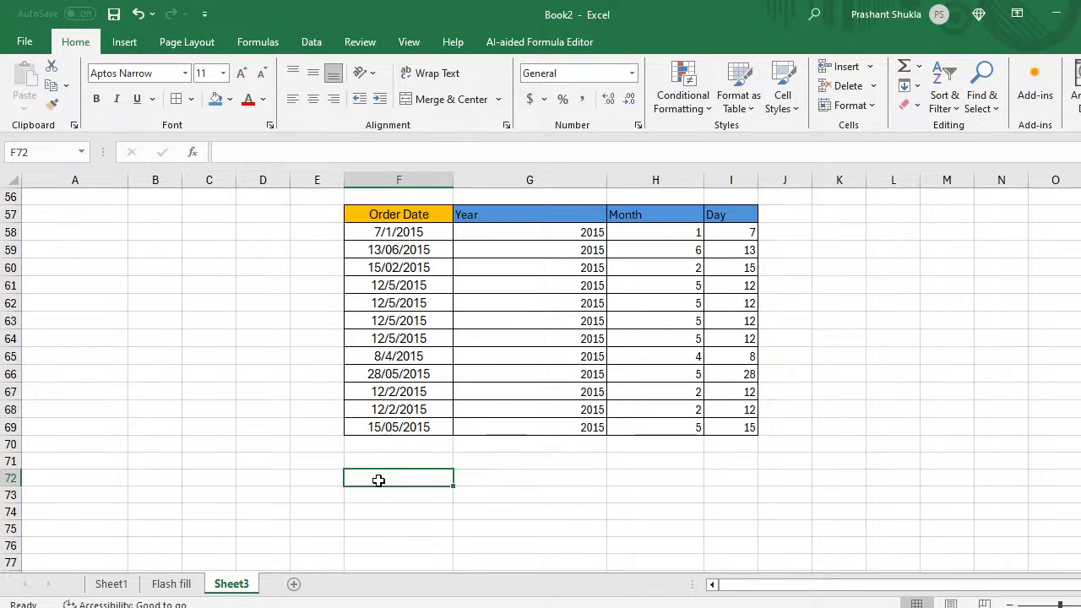
pyautogui.press('Down')
pyautogui.press('Down')
pyautogui.press('Down')
pyautogui.press('Down')
pyautogui.press('Down')
pyautogui.press('Down')
pyautogui.press('Down')
pyautogui.press('Down')
pyautogui.press('Down')
pyautogui.press('Down')
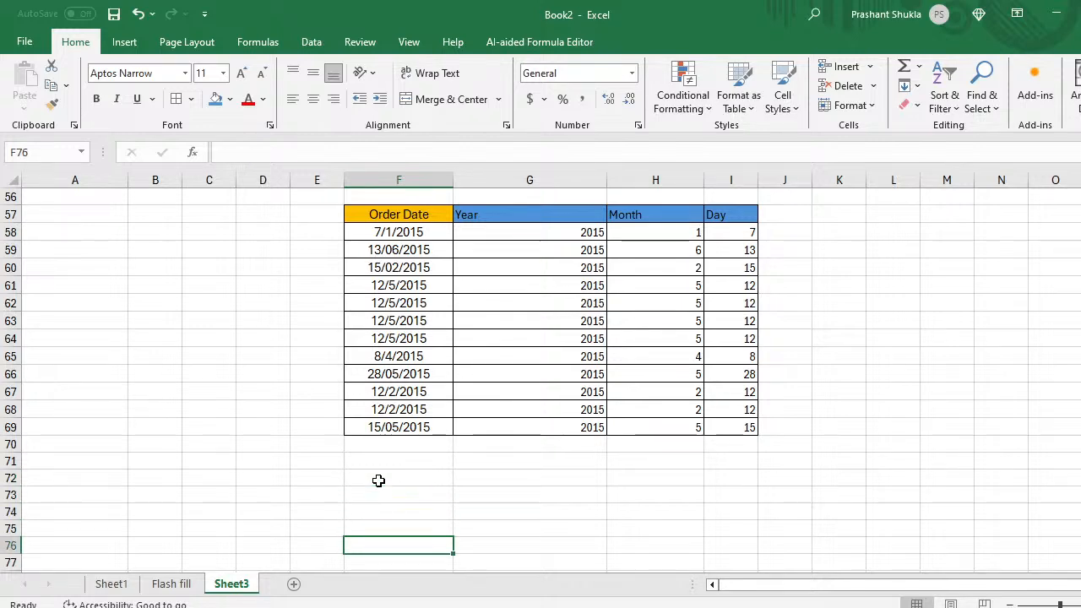
pyautogui.press('Down')
pyautogui.press('Down')
pyautogui.press('Down')
pyautogui.press('Down')
pyautogui.press('Down')
pyautogui.press('Down')
pyautogui.press('Down')
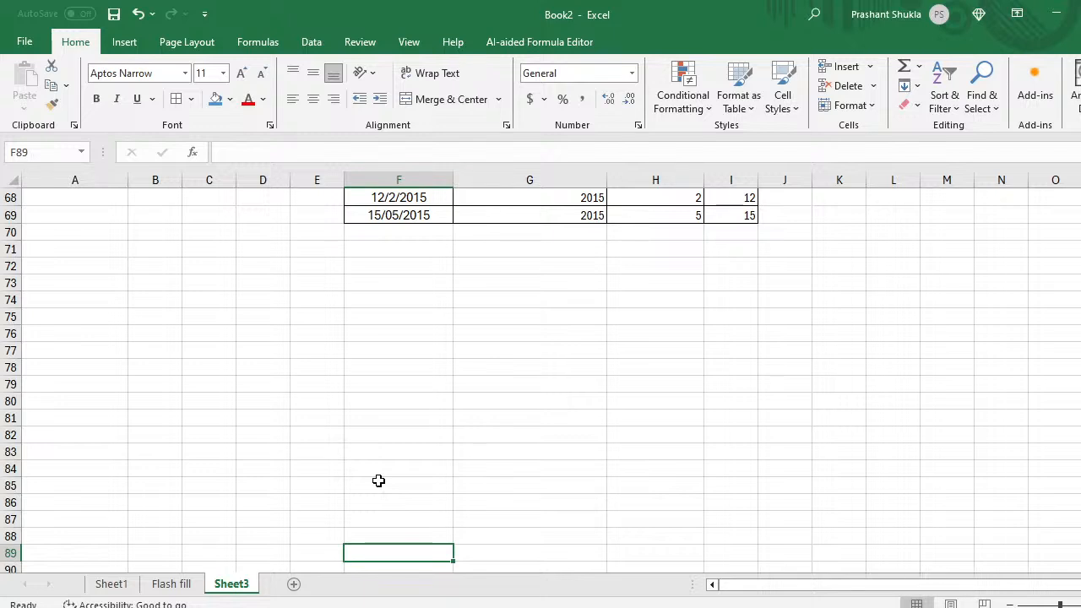
# Step: Add a Mob Num heading in F75 and enter the first three mobile numbers below it
pyautogui.press('Up')
pyautogui.press('Up')
pyautogui.press('Up')
pyautogui.press('Up')
pyautogui.press('Up')
pyautogui.press('Up')
pyautogui.press('Up')
pyautogui.press('Up')
pyautogui.press('Up')
pyautogui.press('Up')
pyautogui.press('Up')
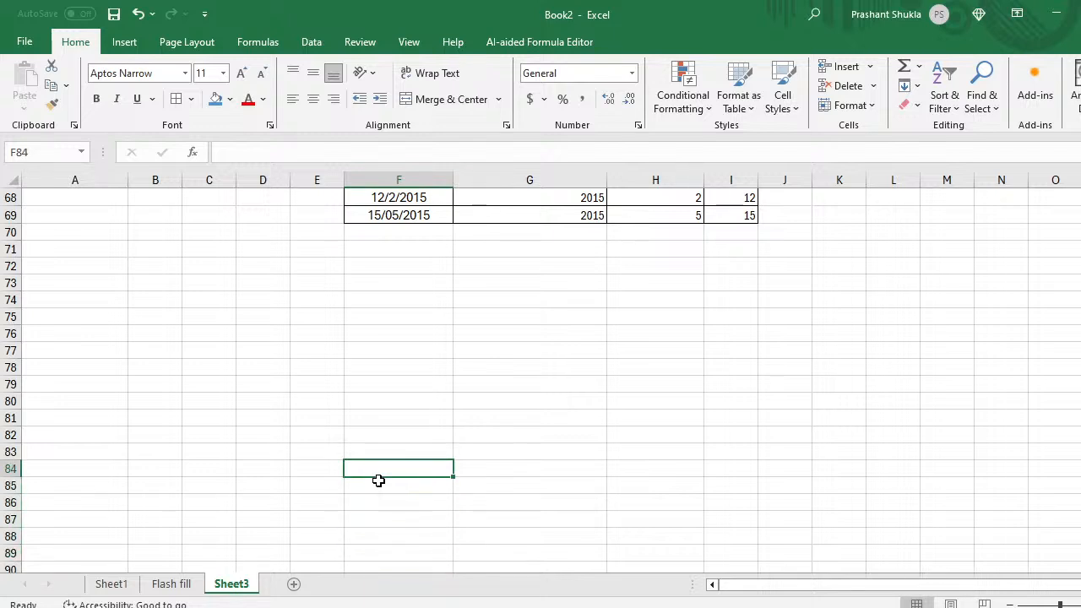
pyautogui.press('Up')
pyautogui.press('Up')
pyautogui.press('Up')
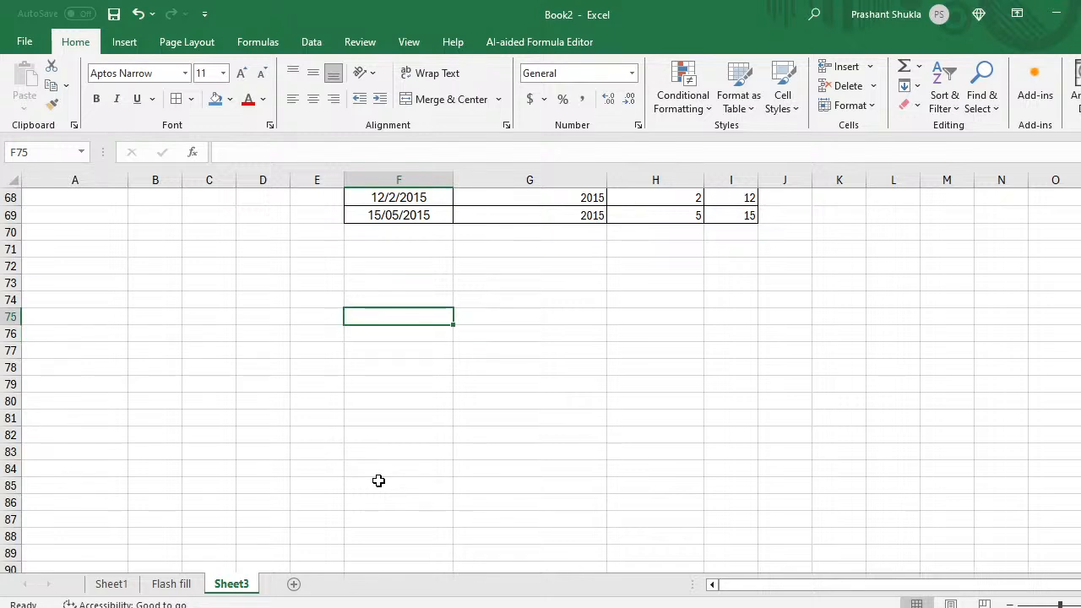
pyautogui.write('Mob')
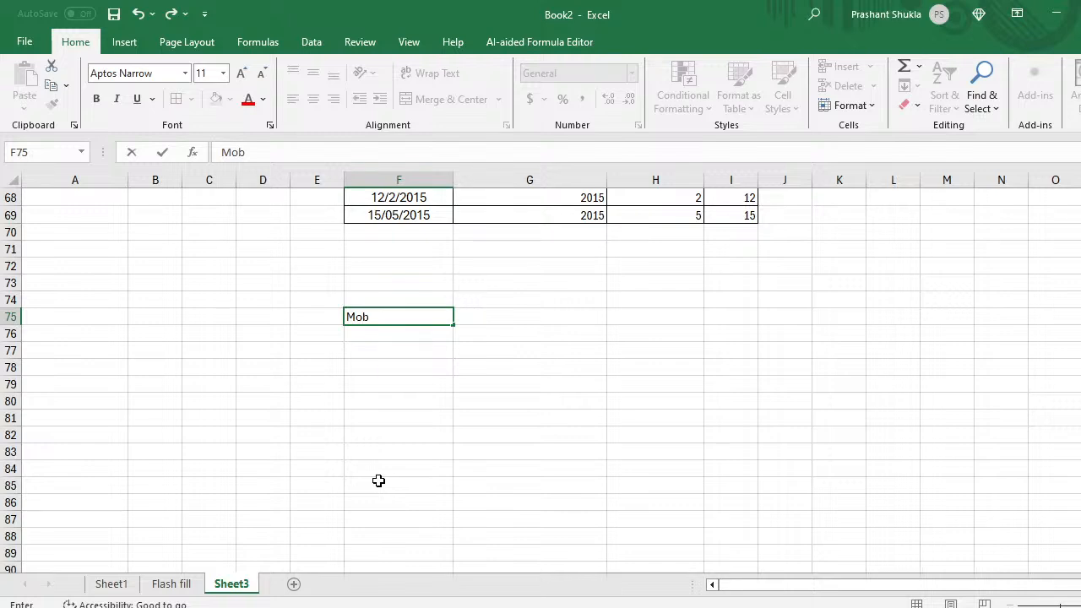
pyautogui.write(' Num')
pyautogui.press('Return')
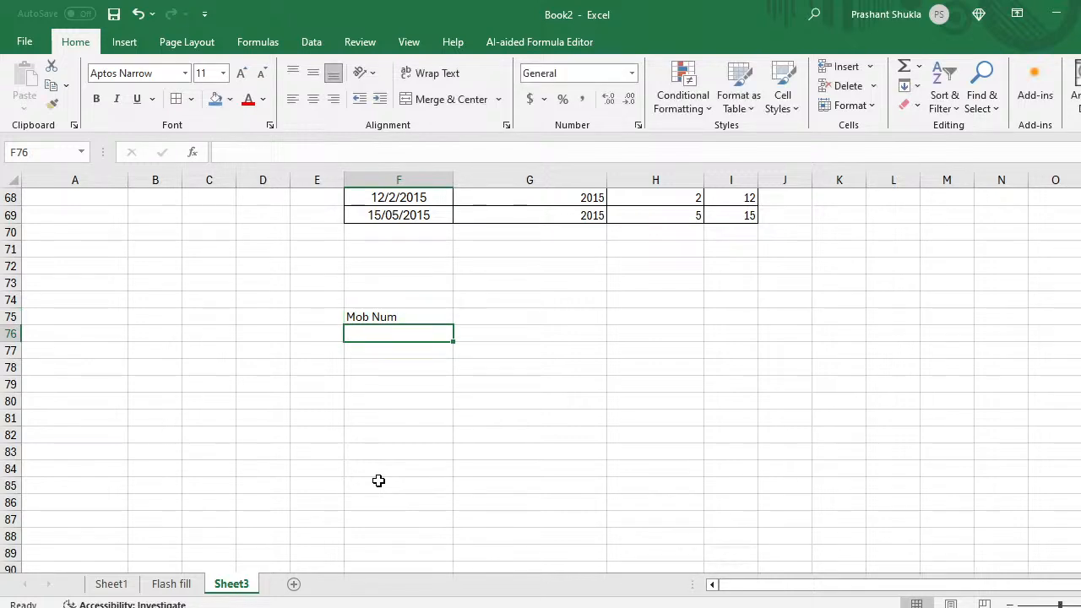
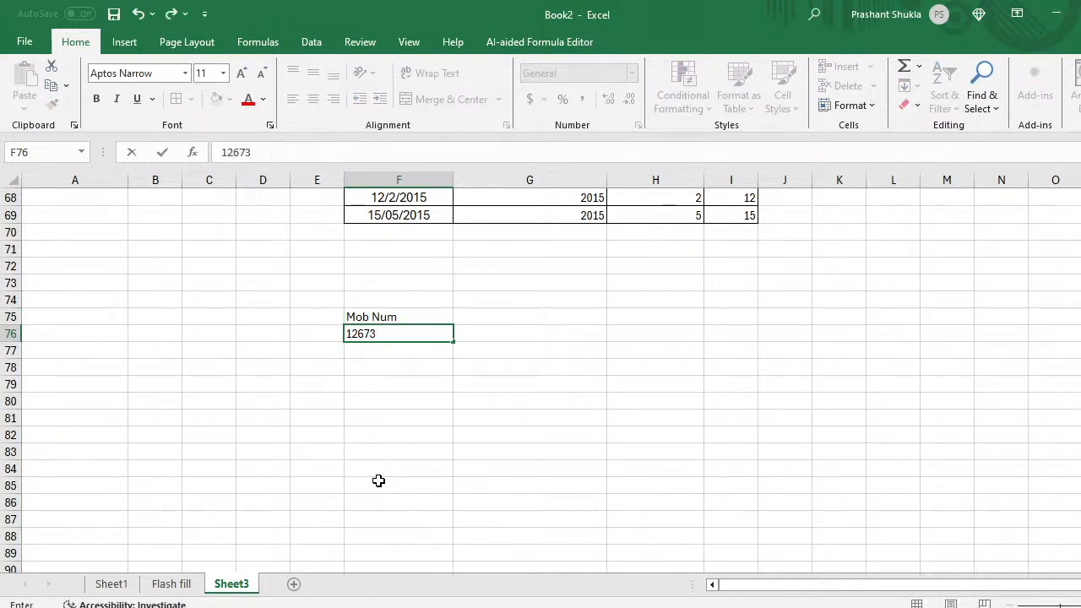
pyautogui.press('Return')
pyautogui.write('`2t')
pyautogui.press('BackSpace')
pyautogui.press('BackSpace')
pyautogui.press('BackSpace')
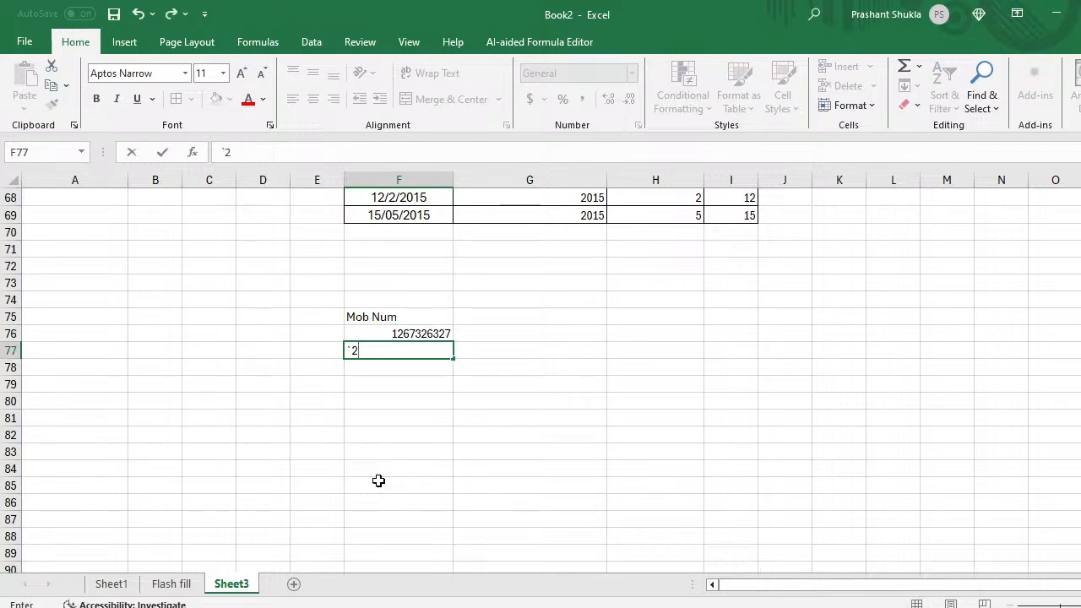
pyautogui.press('Return')
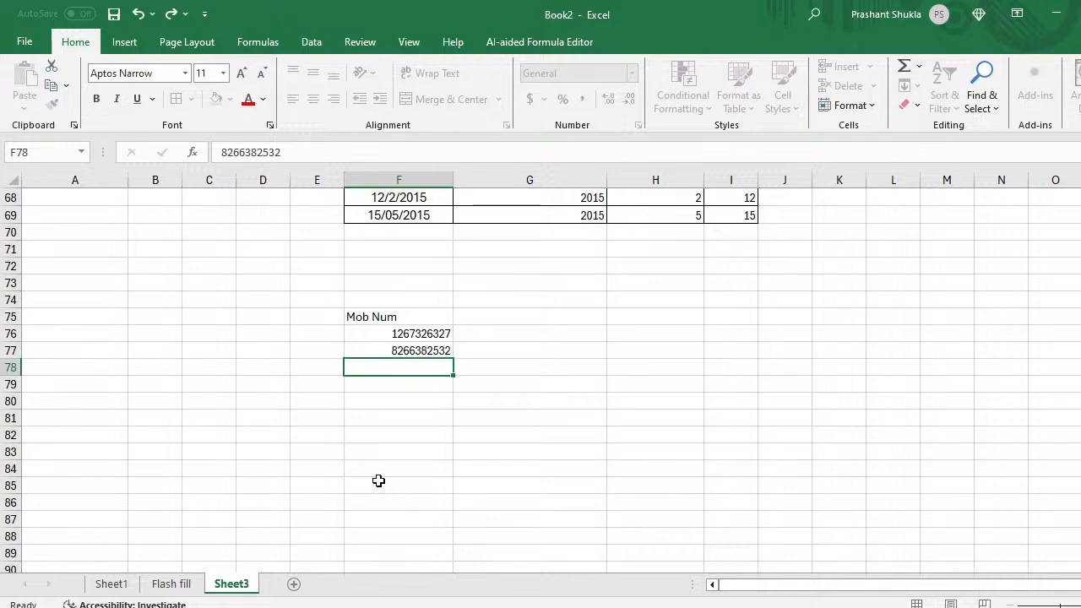
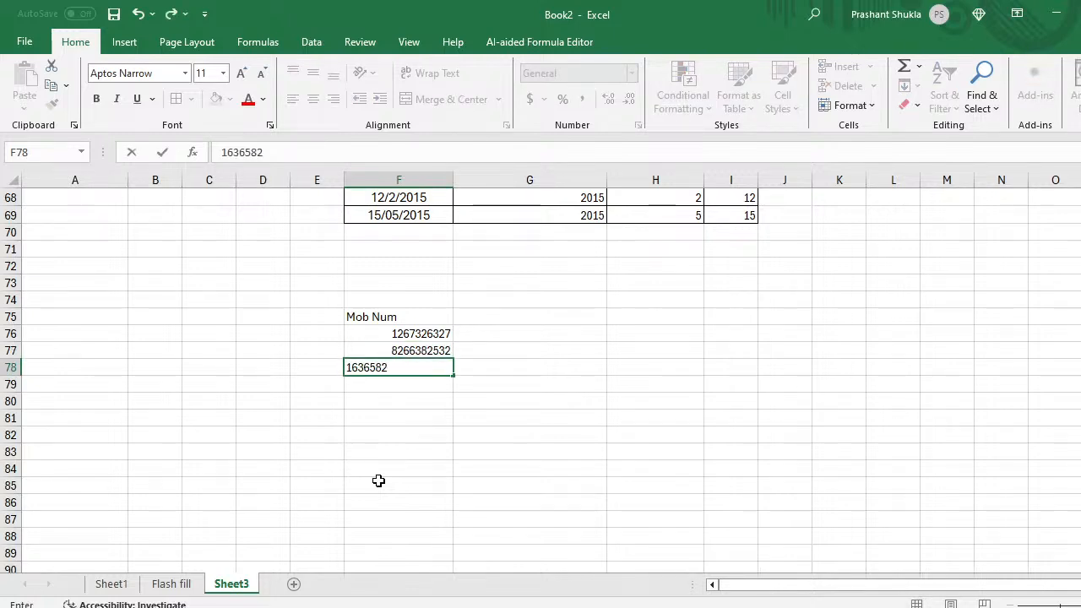
pyautogui.press('Return')
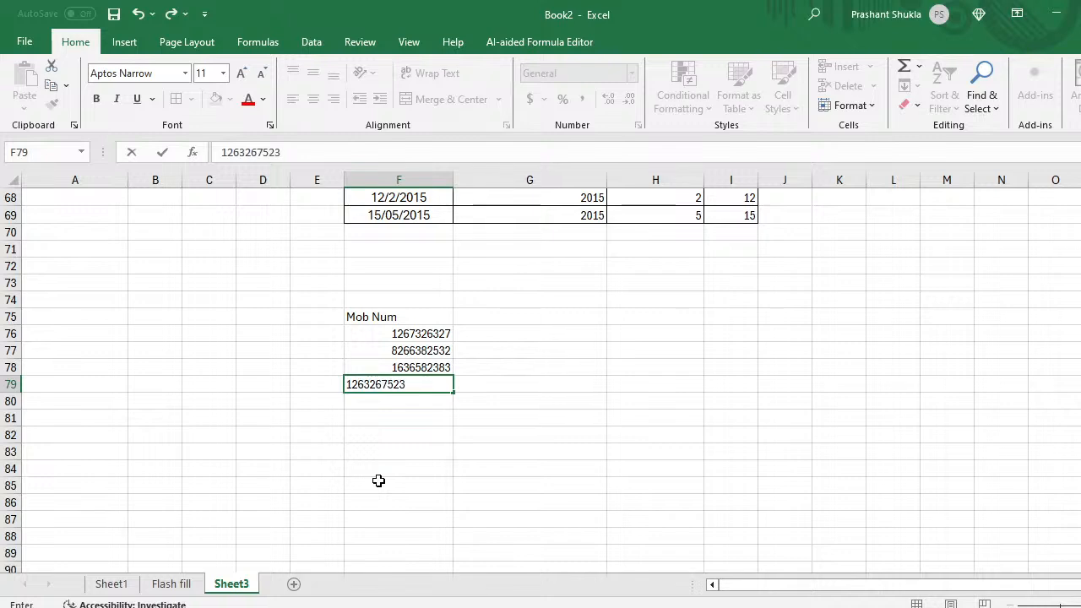
# Step: Enter four more mobile numbers in F79:F82 to complete the Mob Num list
pyautogui.press('Return')
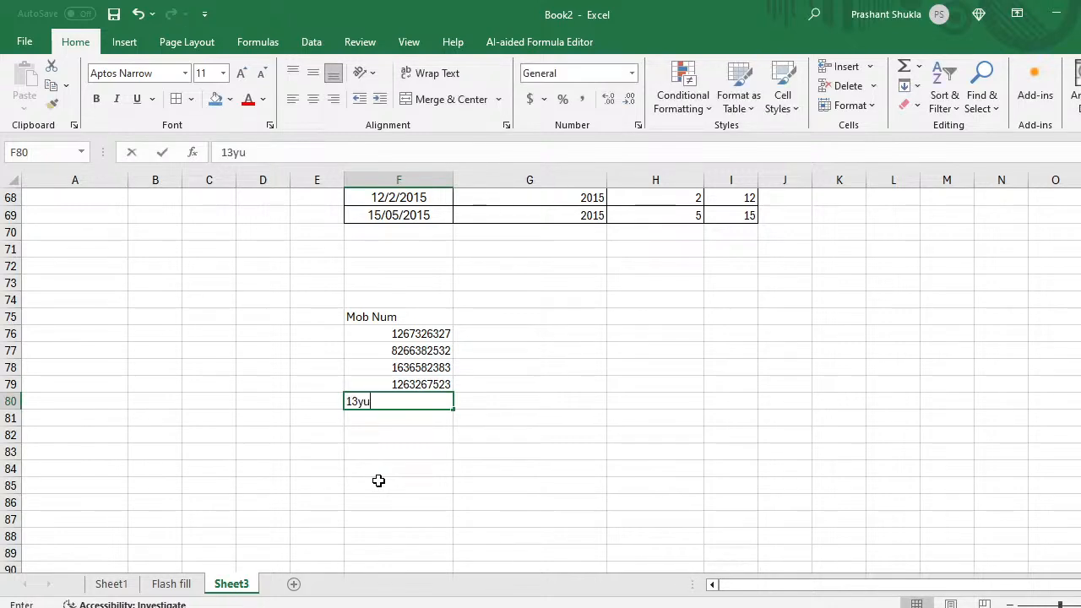
pyautogui.press('BackSpace')
pyautogui.press('BackSpace')
pyautogui.press('BackSpace')
pyautogui.press('BackSpace')
pyautogui.press('BackSpace')
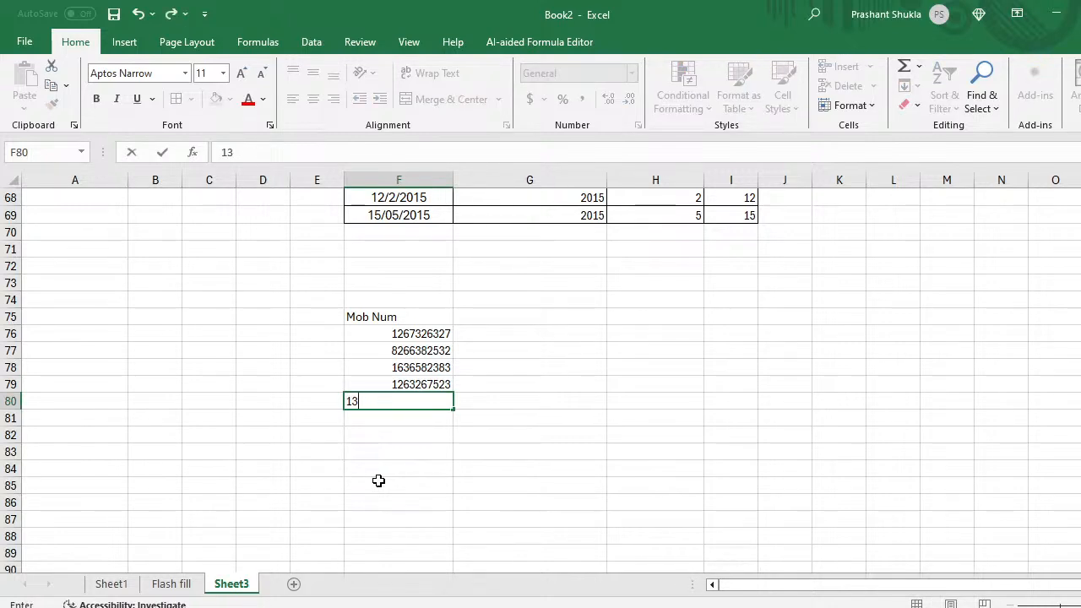
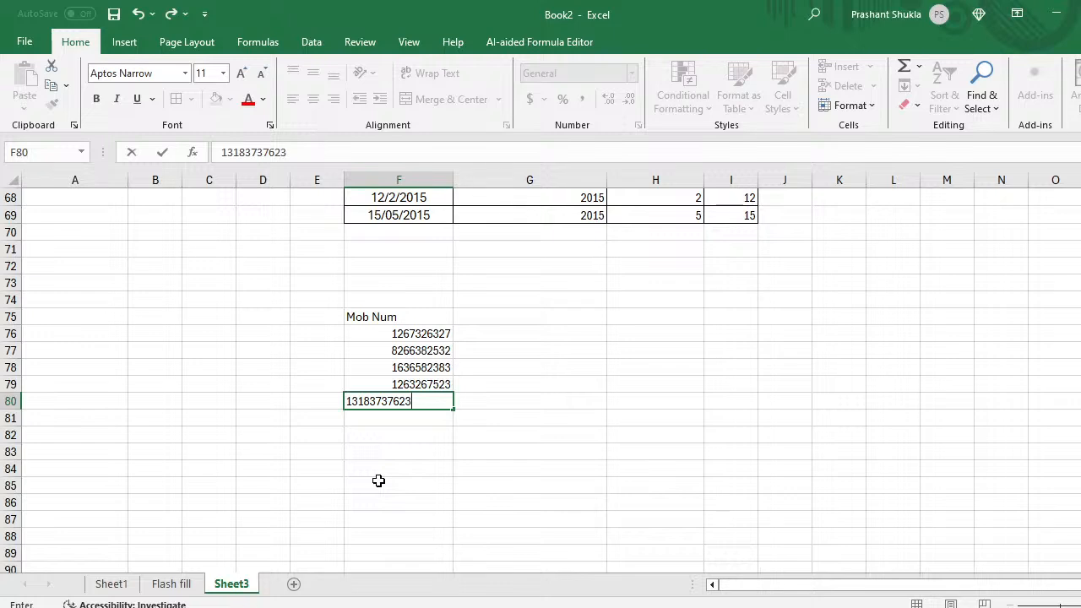
pyautogui.press('Return')
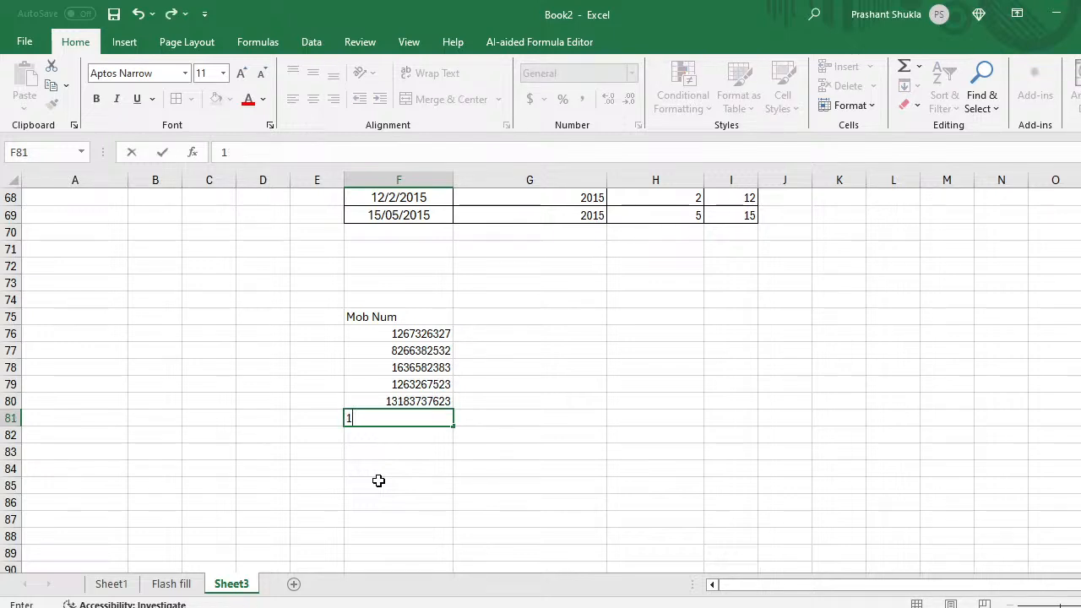
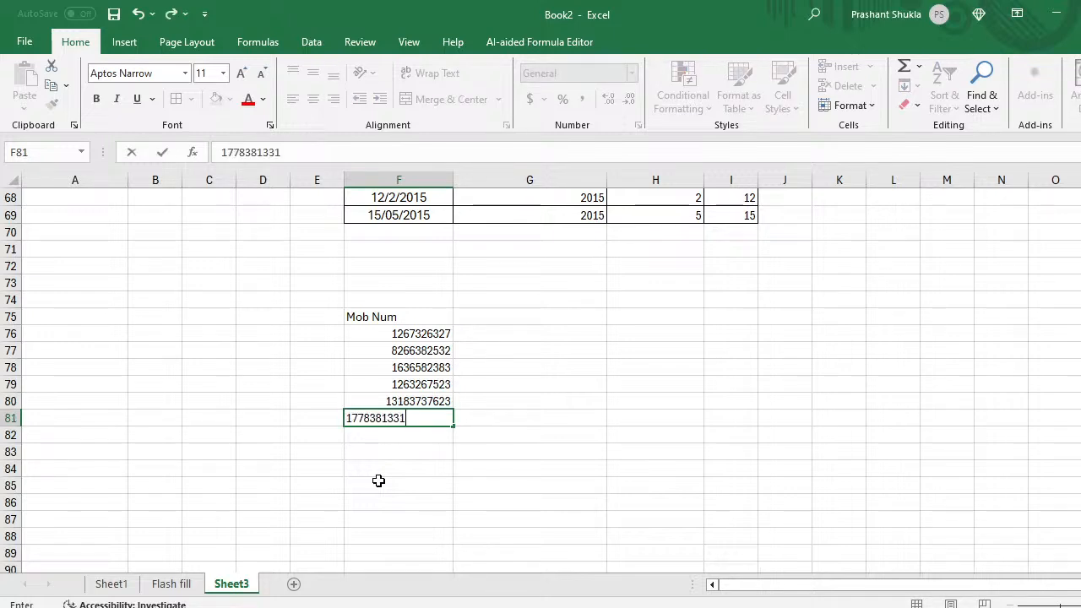
pyautogui.press('Return')
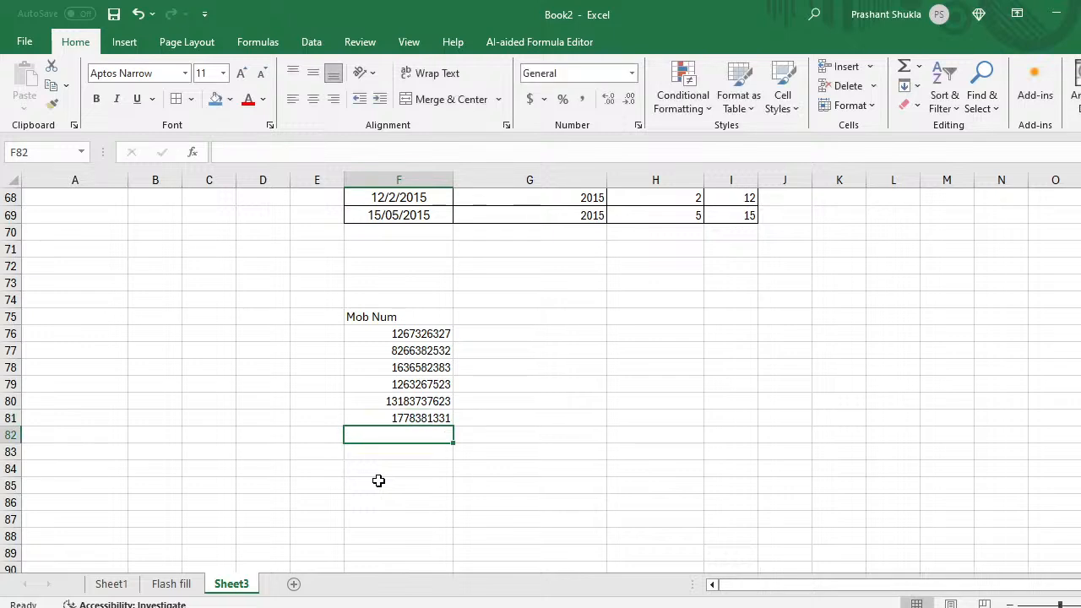
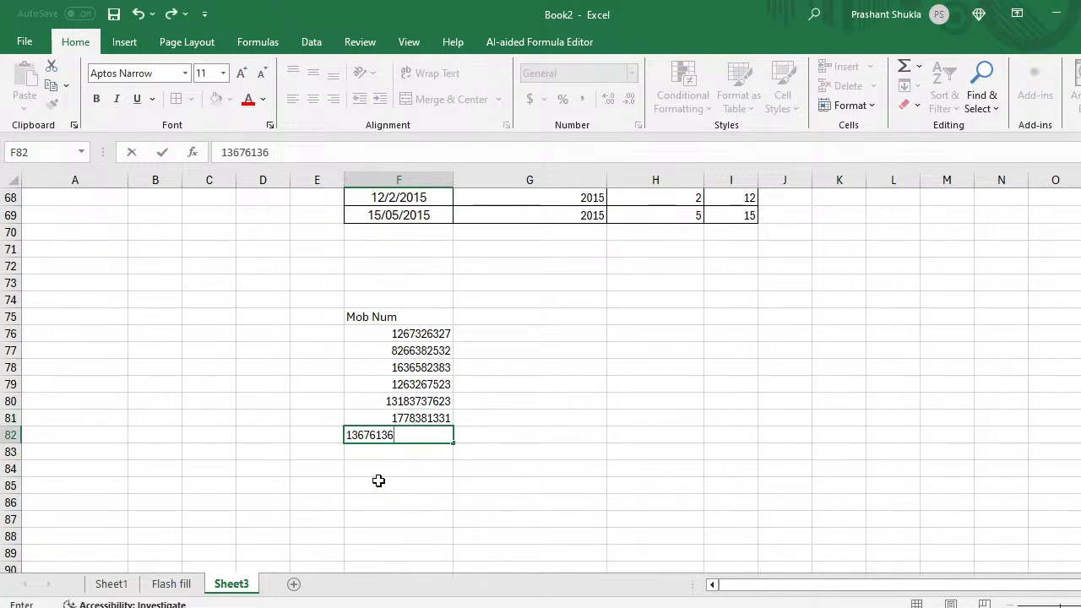
pyautogui.press('Return')
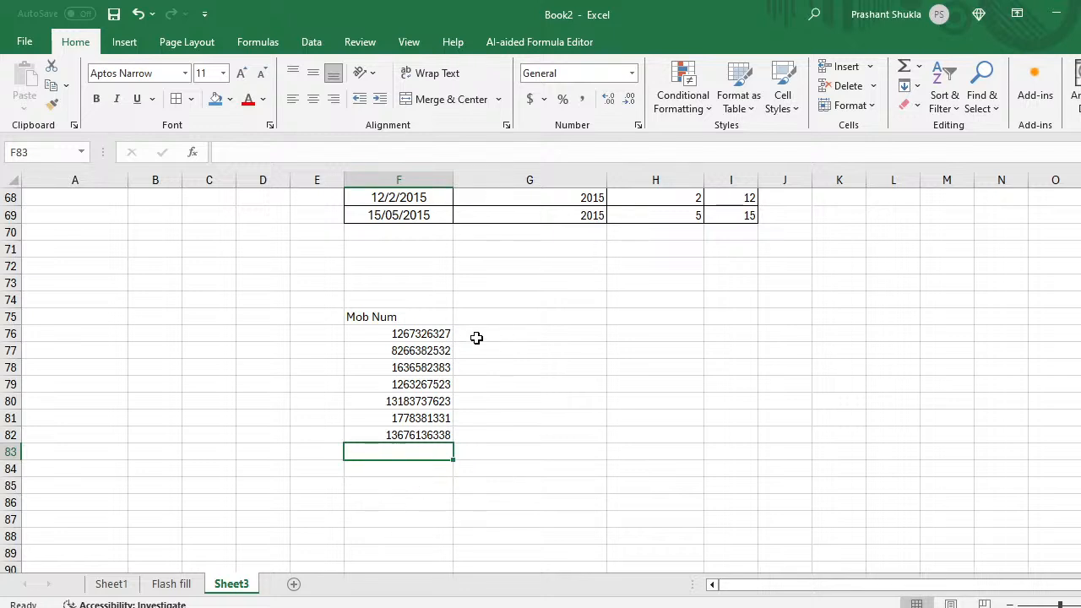
pyautogui.click(518, 332)
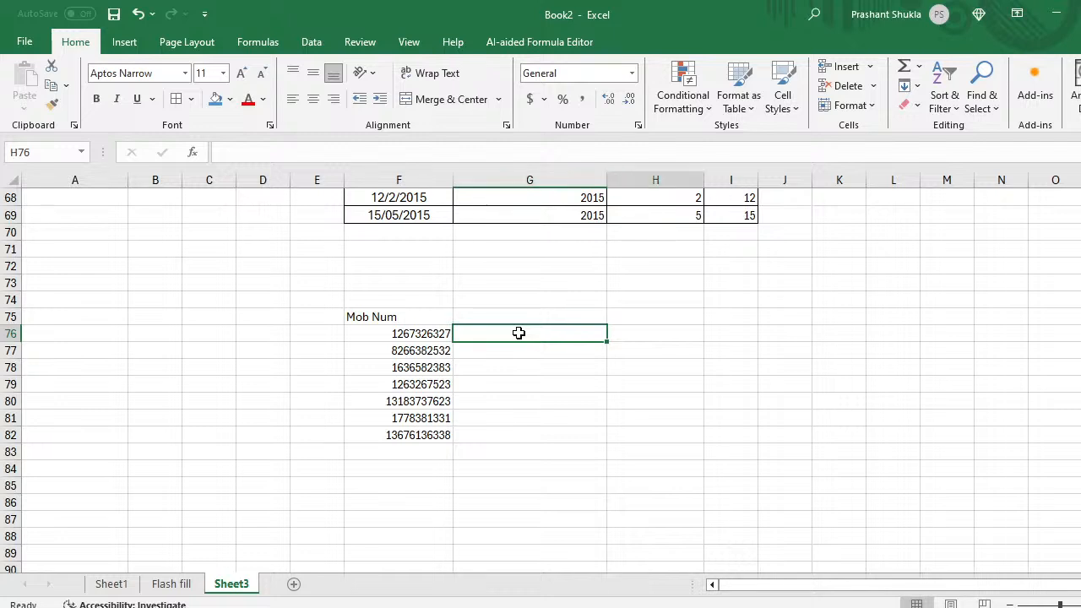
# Step: Enter country code 91 in H76, recovering from a failed +91- formula entry
pyautogui.press('Right')
pyautogui.write('91')
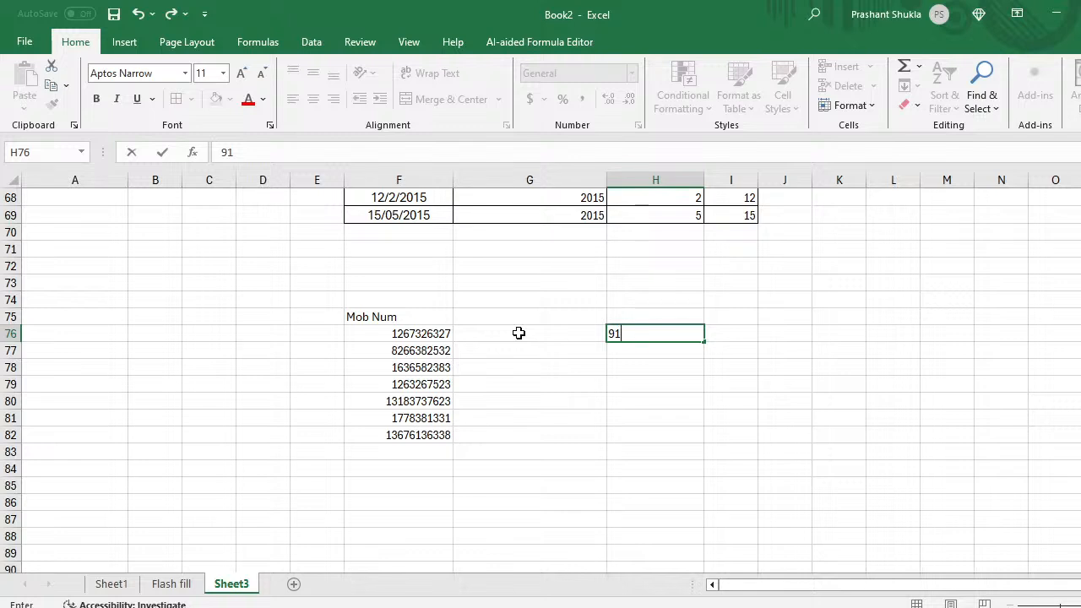
pyautogui.press('Left')
pyautogui.press('Right')
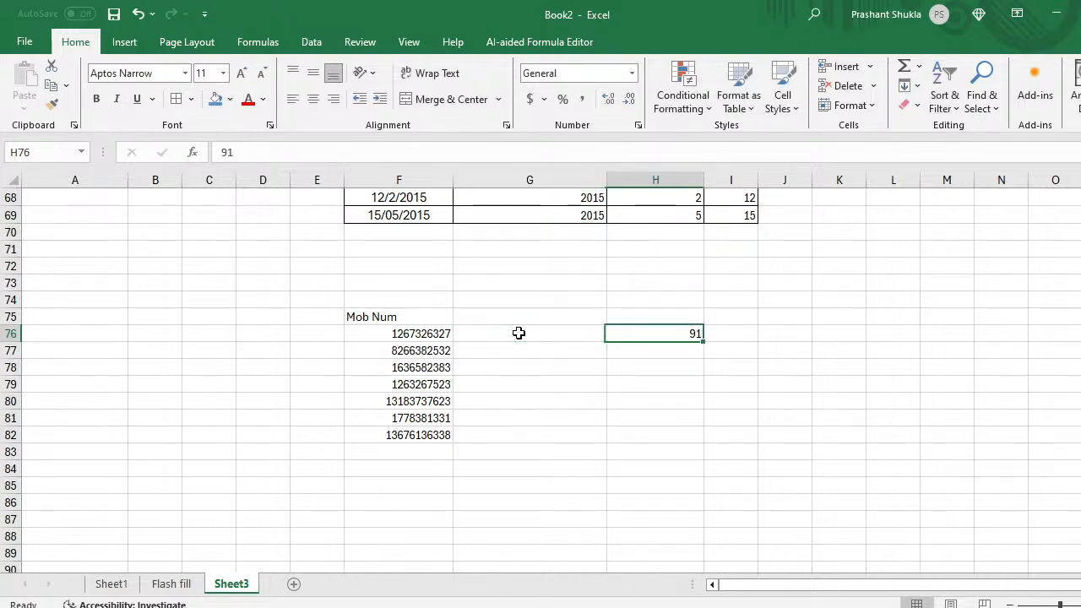
pyautogui.write('+91')
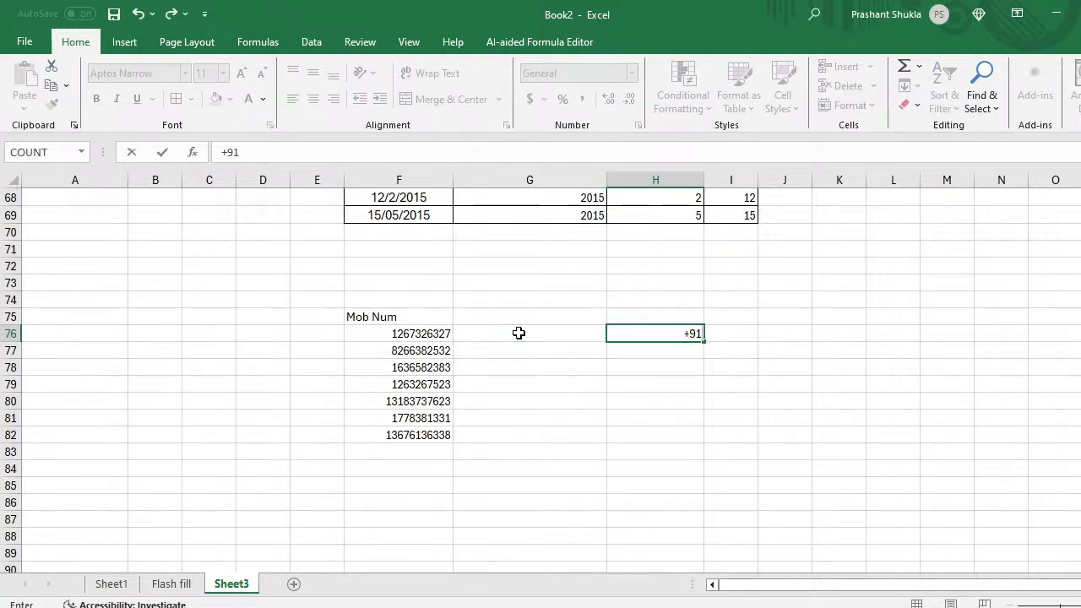
pyautogui.write('-')
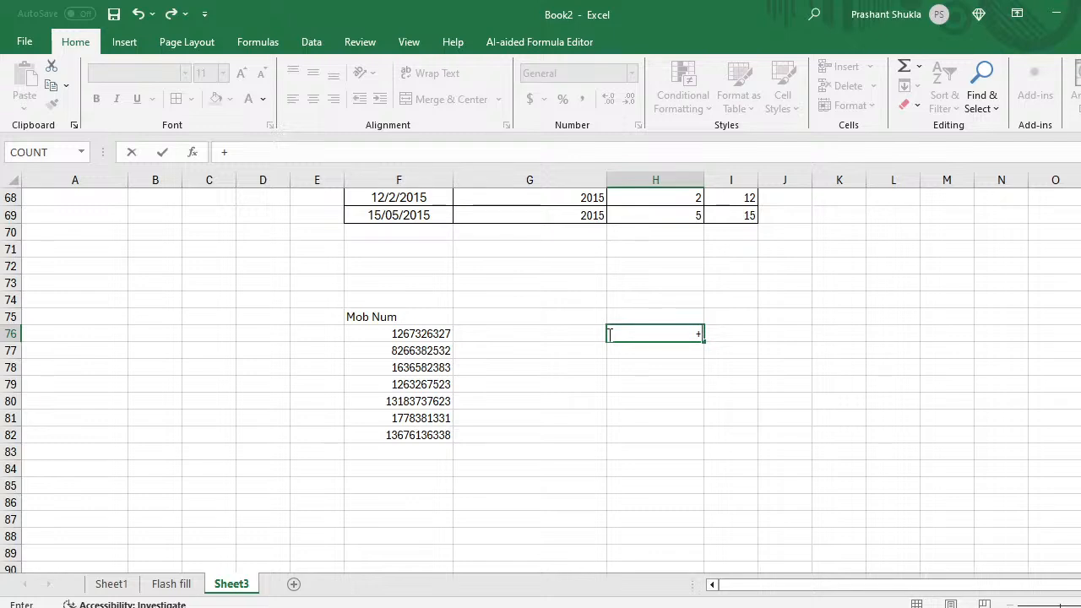
pyautogui.write('-')
pyautogui.press('Return')
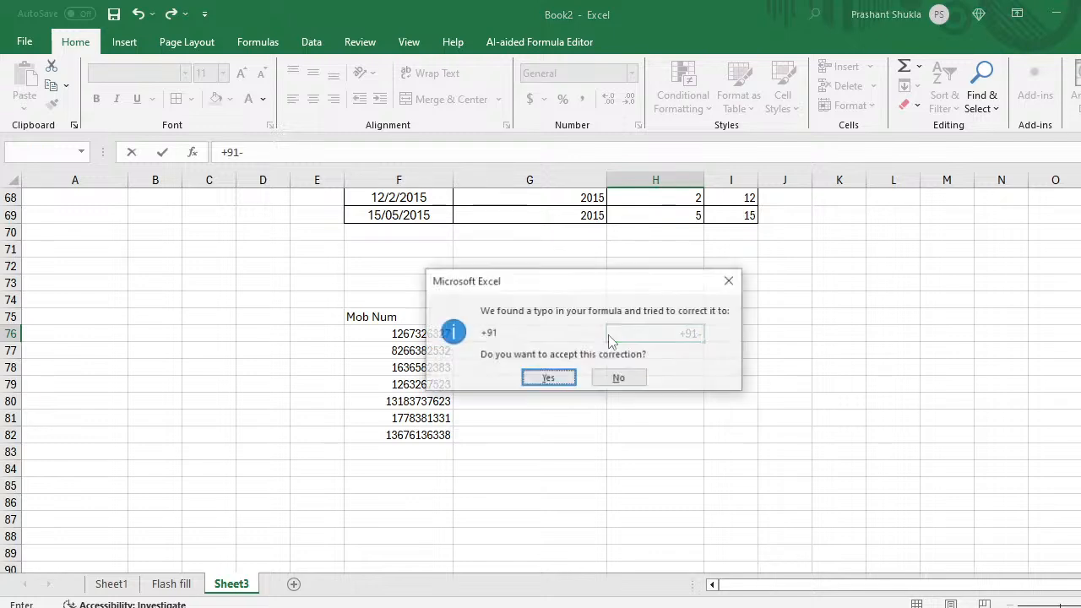
pyautogui.click(731, 281)
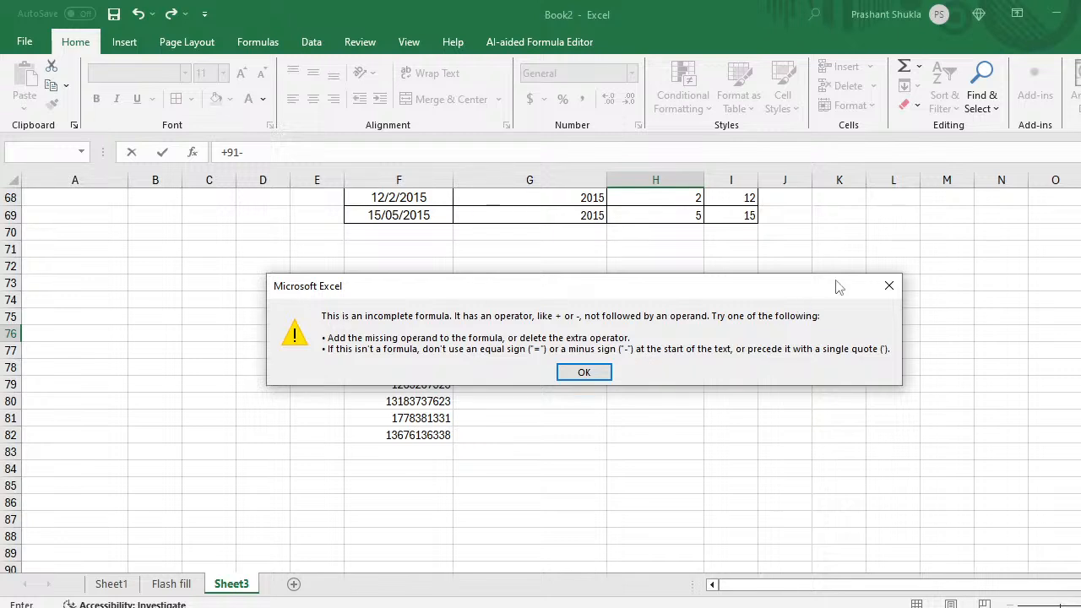
pyautogui.click(888, 289)
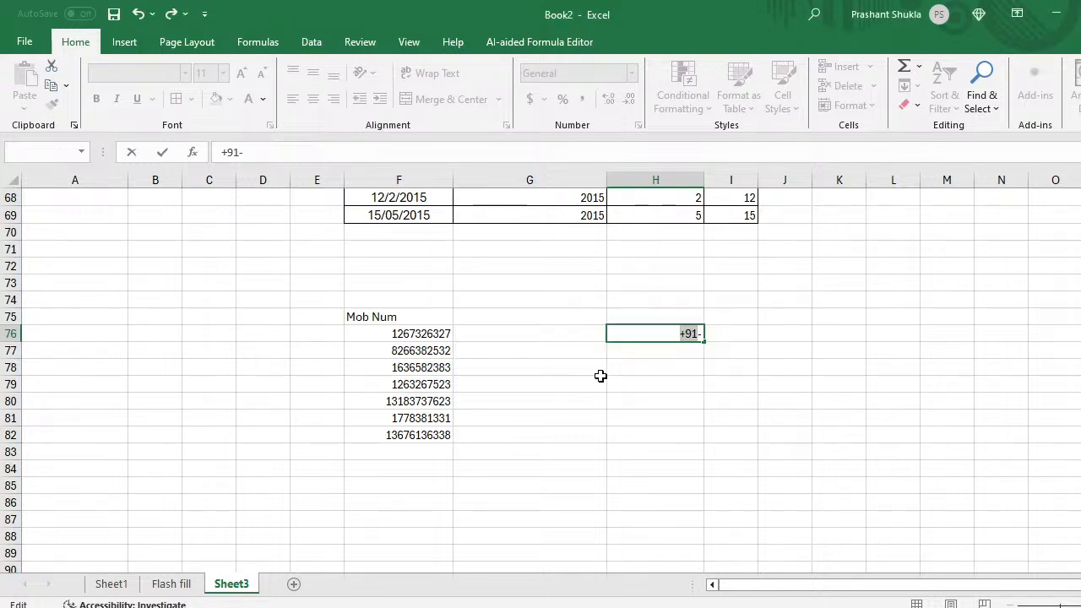
pyautogui.click(618, 385)
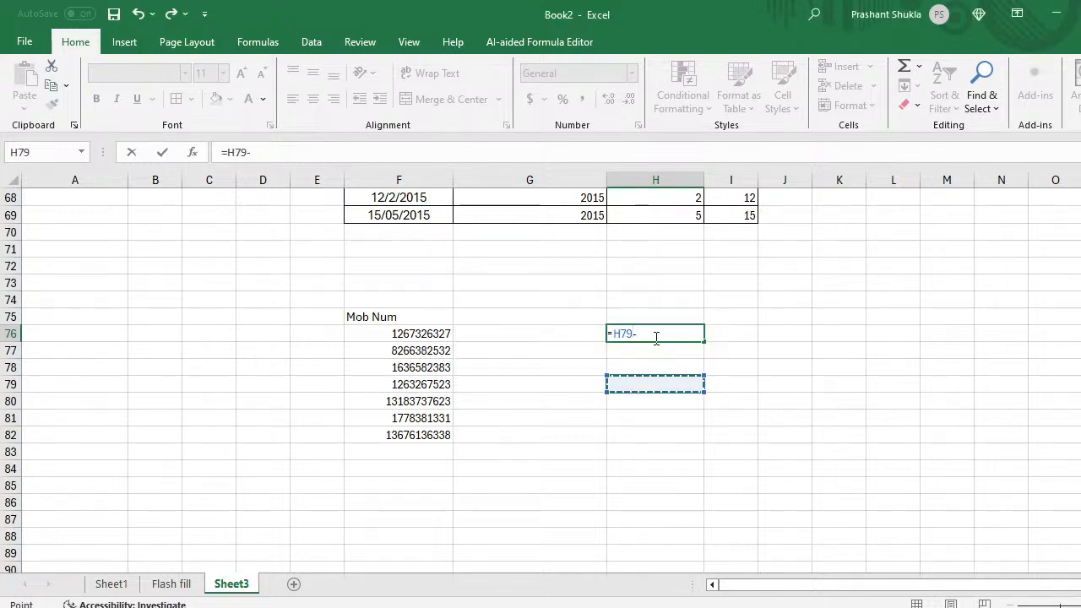
pyautogui.press('BackSpace')
pyautogui.press('BackSpace')
pyautogui.press('BackSpace')
pyautogui.press('BackSpace')
pyautogui.press('BackSpace')
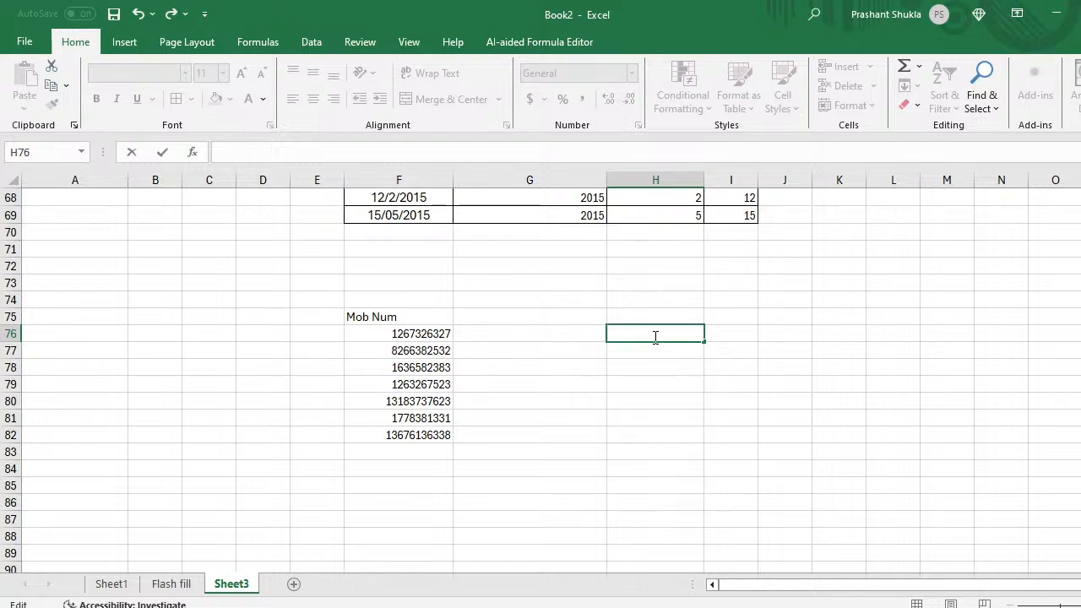
pyautogui.write('+91')
pyautogui.press('Return')
# Step: Type the first mobile number with a 91- prefix into G76
pyautogui.click(654, 337)
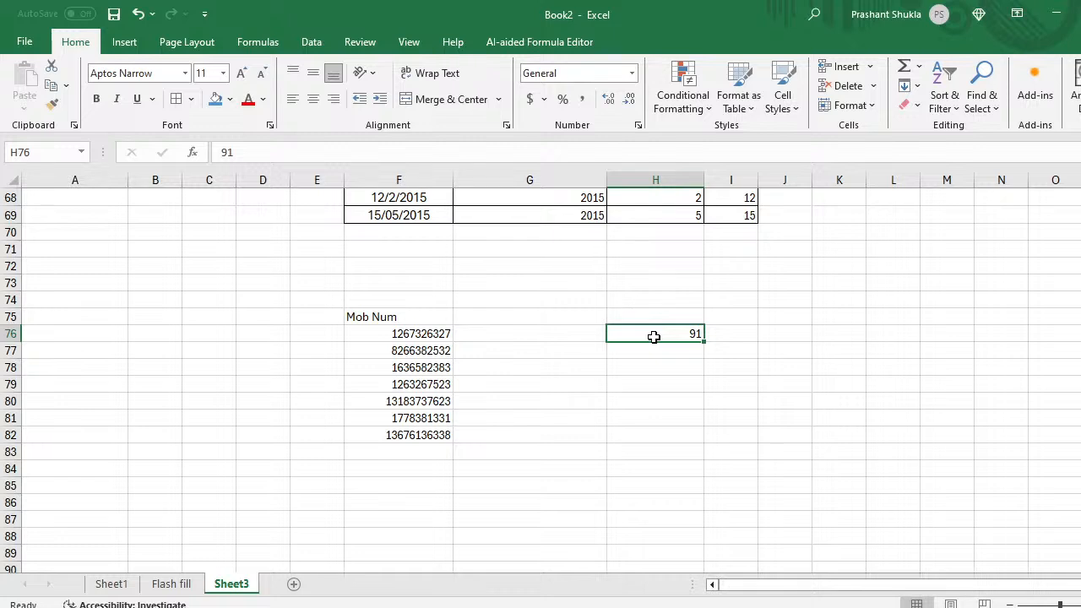
pyautogui.press('Left')
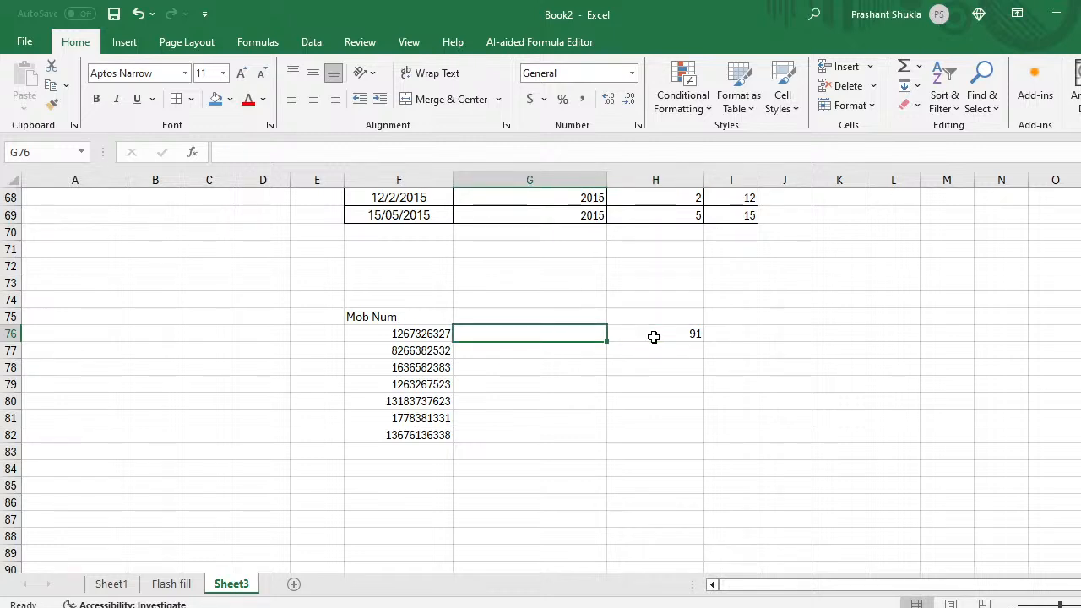
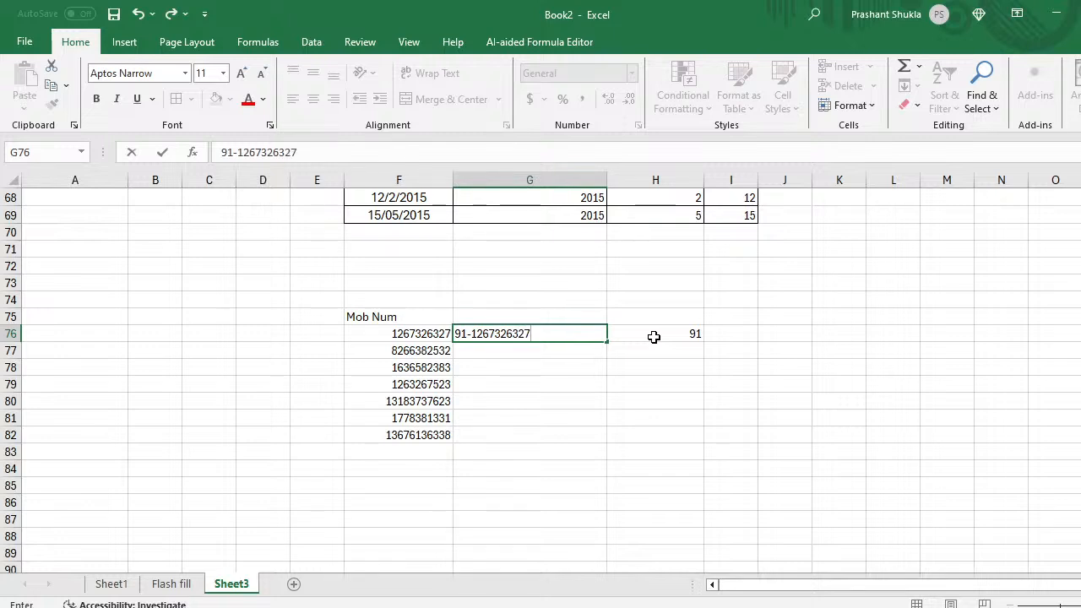
# Step: Commit the 91- prefixed example in G76 and flash-fill the rest of column G
pyautogui.press('Return')
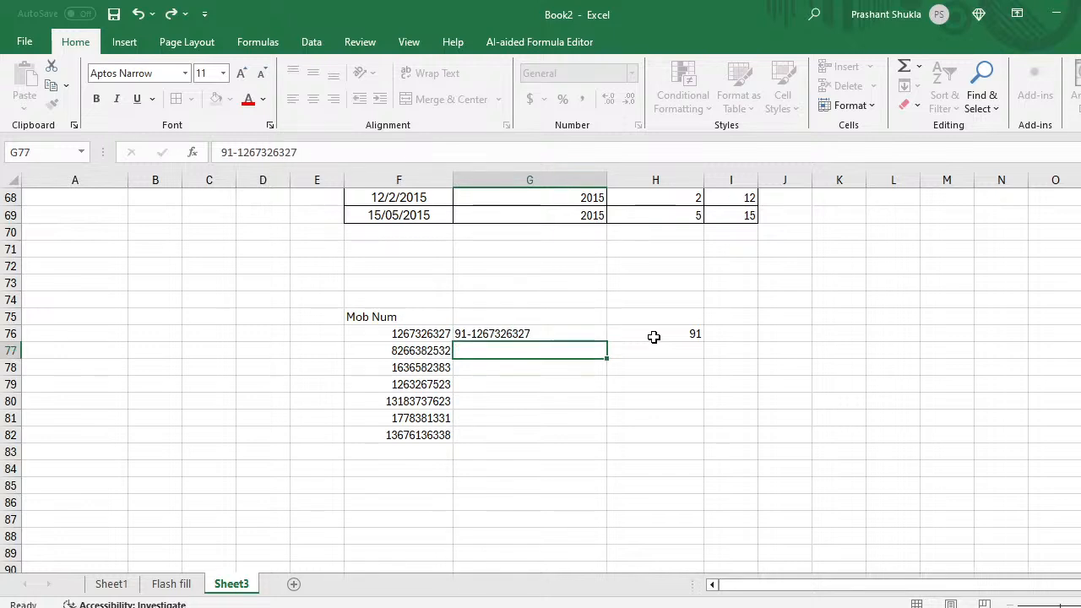
pyautogui.hotkey('ctrl', 'e')
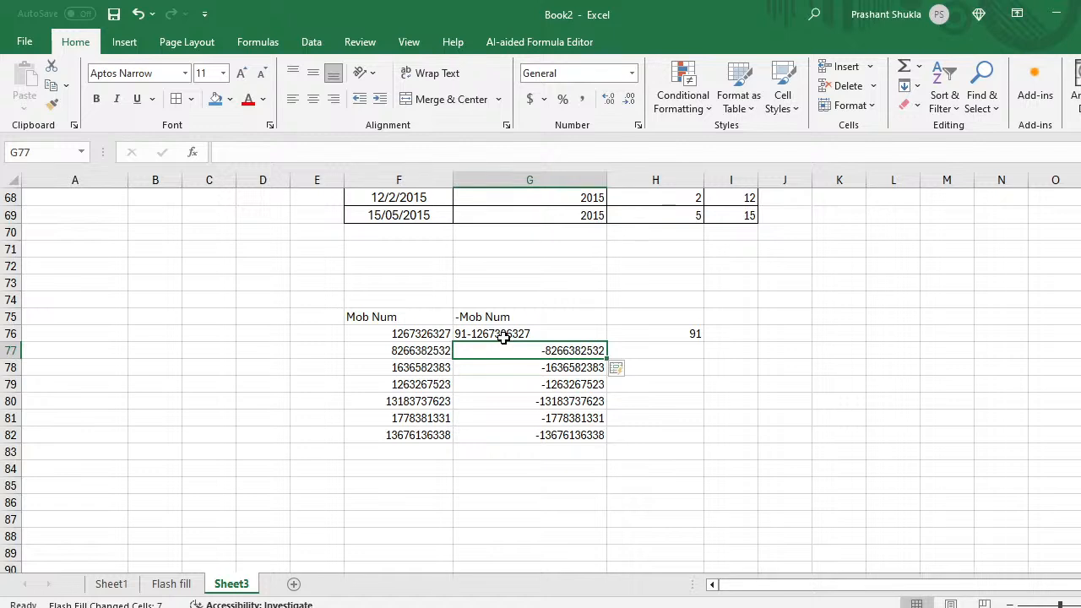
# Step: Remove the leading 1 from the mobile numbers in F80 and F82
pyautogui.click(422, 332)
pyautogui.press('Down')
pyautogui.press('Down')
pyautogui.press('Down')
pyautogui.press('Down')
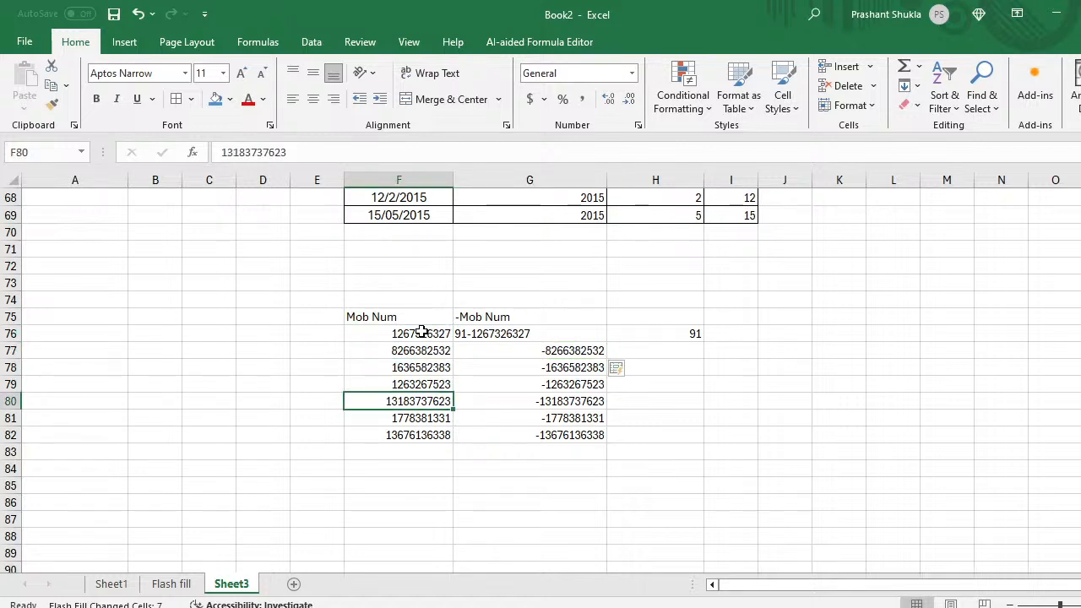
pyautogui.click(227, 152)
pyautogui.press('BackSpace')
pyautogui.press('Return')
pyautogui.press('Down')
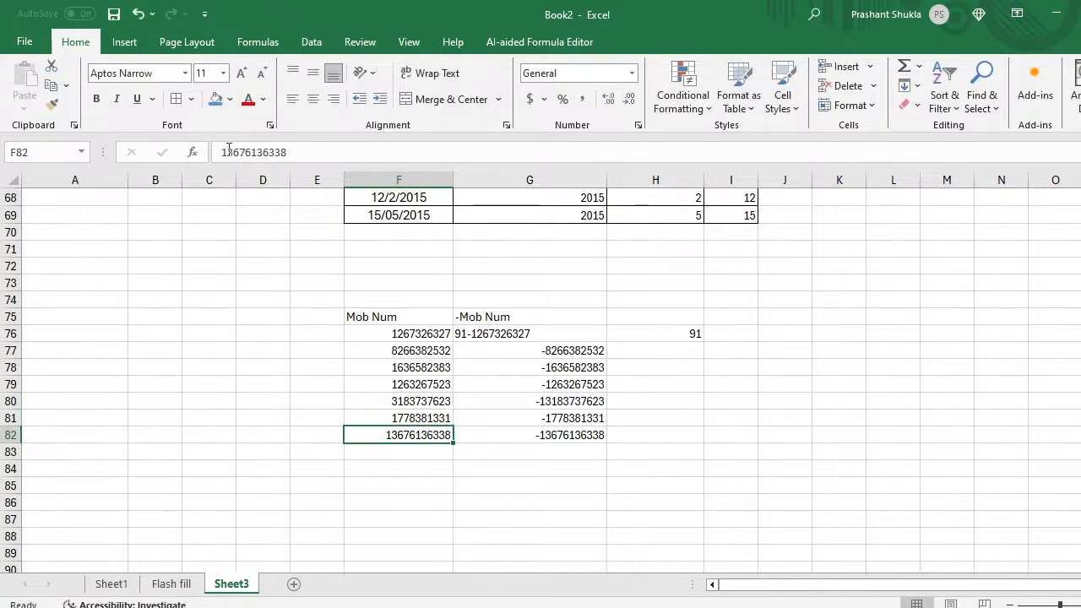
pyautogui.click(226, 152)
pyautogui.press('BackSpace')
pyautogui.press('Return')
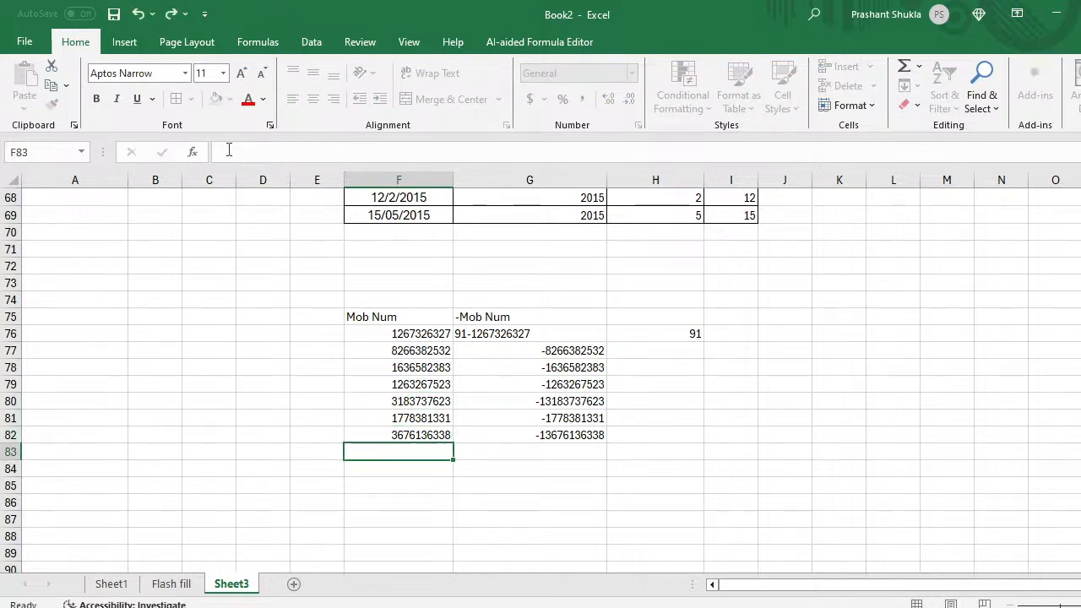
pyautogui.press('Up')
pyautogui.press('Up')
pyautogui.press('Up')
pyautogui.press('Up')
# Step: Clear the incorrect flash-filled hyphen numbers from G77:G82
pyautogui.press('Right')
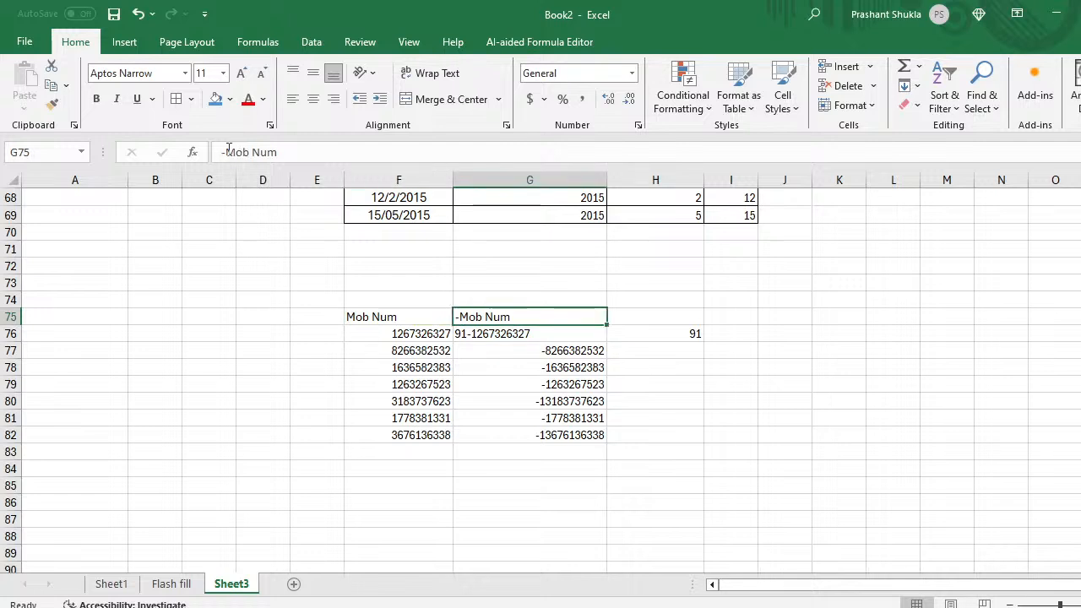
pyautogui.press('Down')
pyautogui.press('Down')
pyautogui.press('Up')
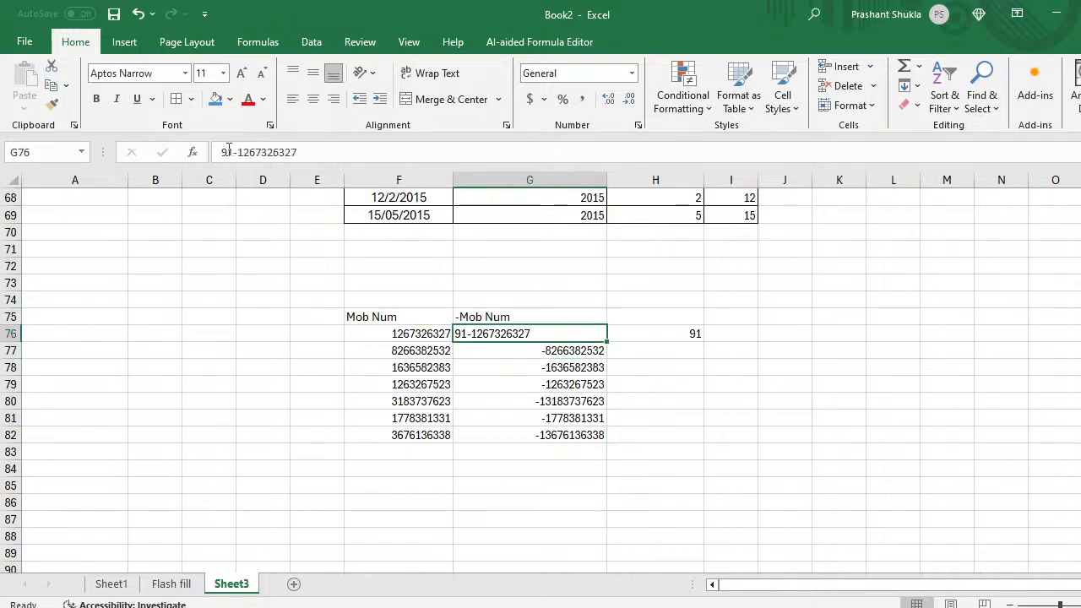
pyautogui.press('Down')
pyautogui.hotkey('shift', 'Down')
pyautogui.hotkey('shift', 'Down')
pyautogui.hotkey('shift', 'Down')
pyautogui.hotkey('shift', 'Down')
pyautogui.hotkey('shift', 'Down')
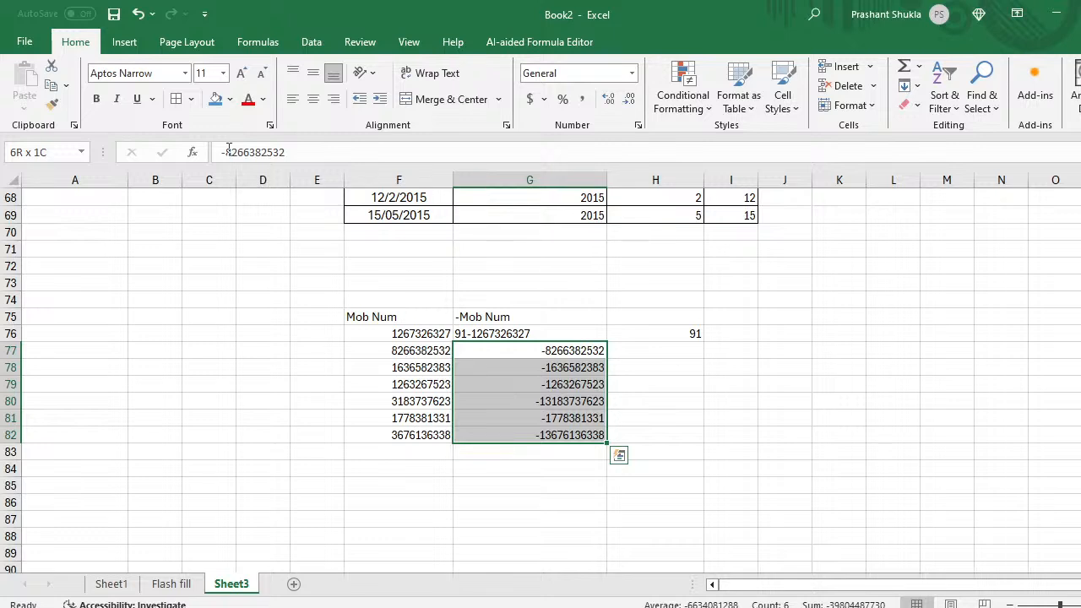
pyautogui.press('BackSpace')
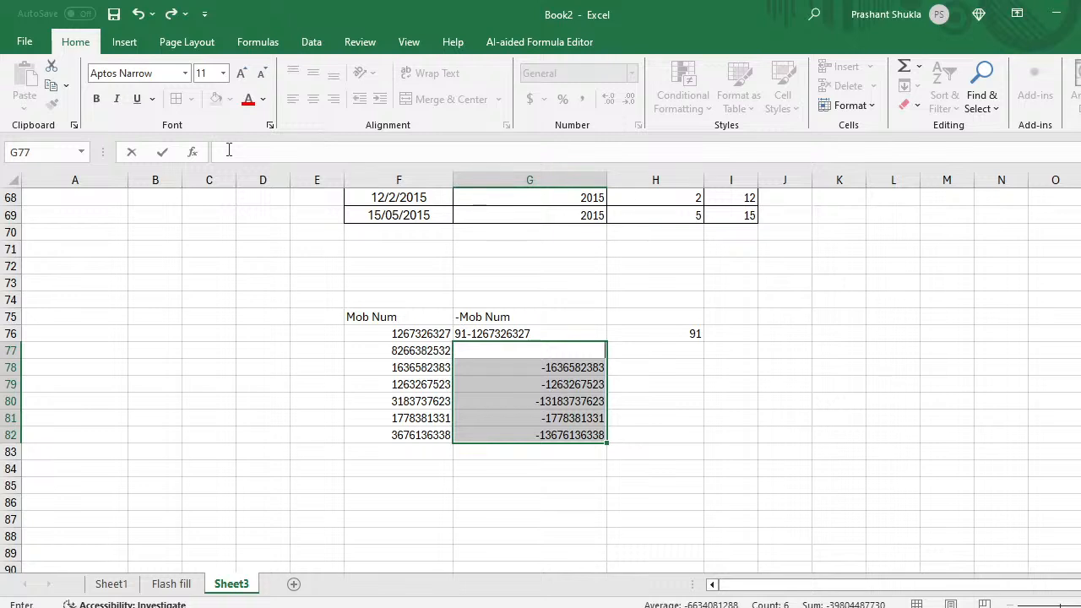
pyautogui.press('Return')
pyautogui.press('Up')
pyautogui.hotkey('shift', 'Down')
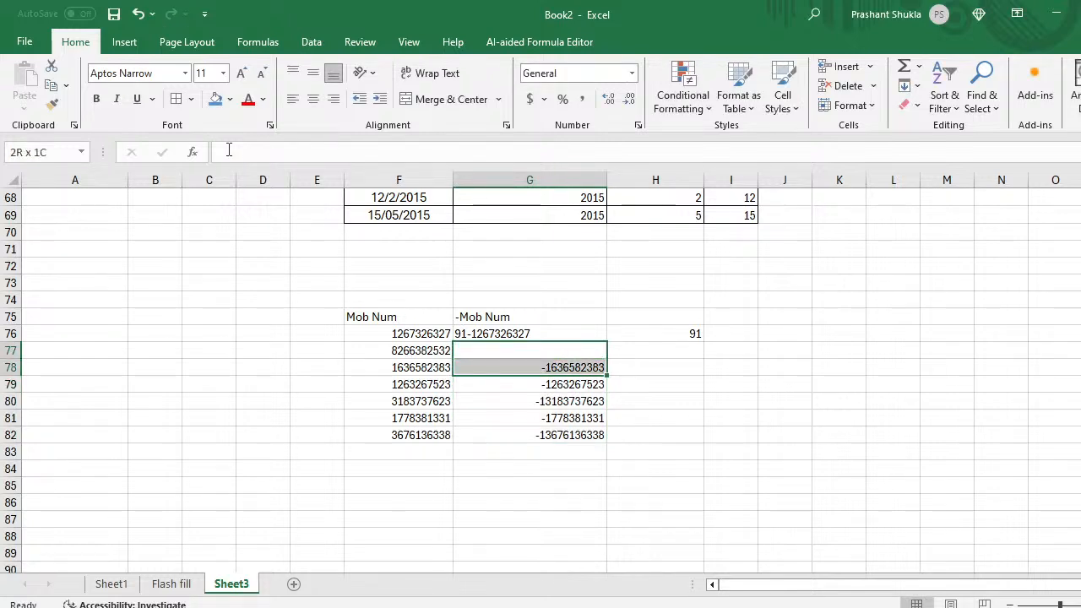
pyautogui.hotkey('ctrl', 'shift', 'Down')
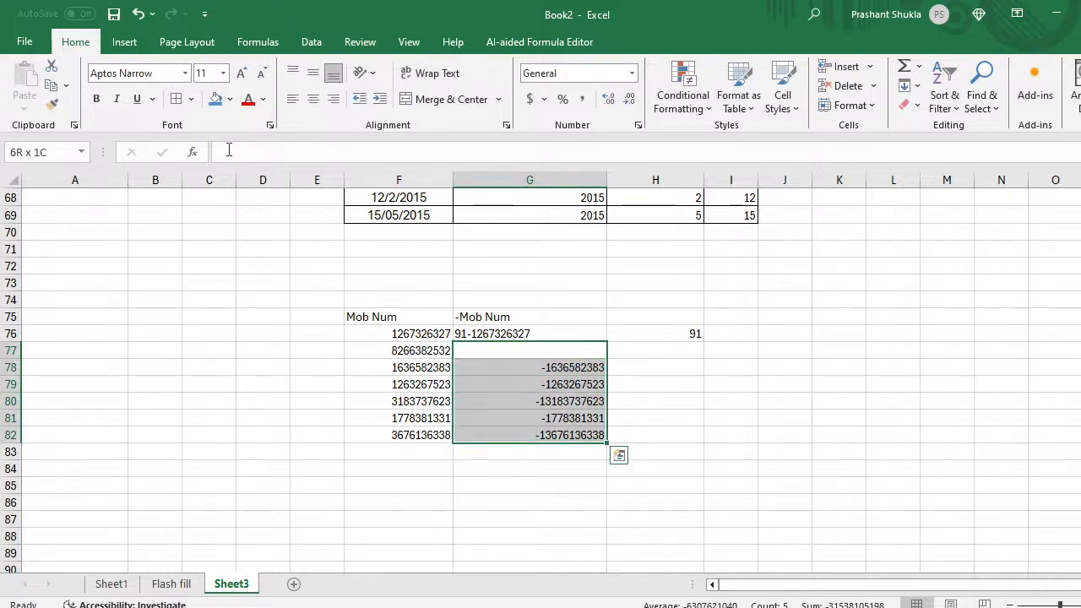
pyautogui.press('Delete')
# Step: Retry Flash Fill from the G76 example, then undo its incorrect results
pyautogui.press('Up')
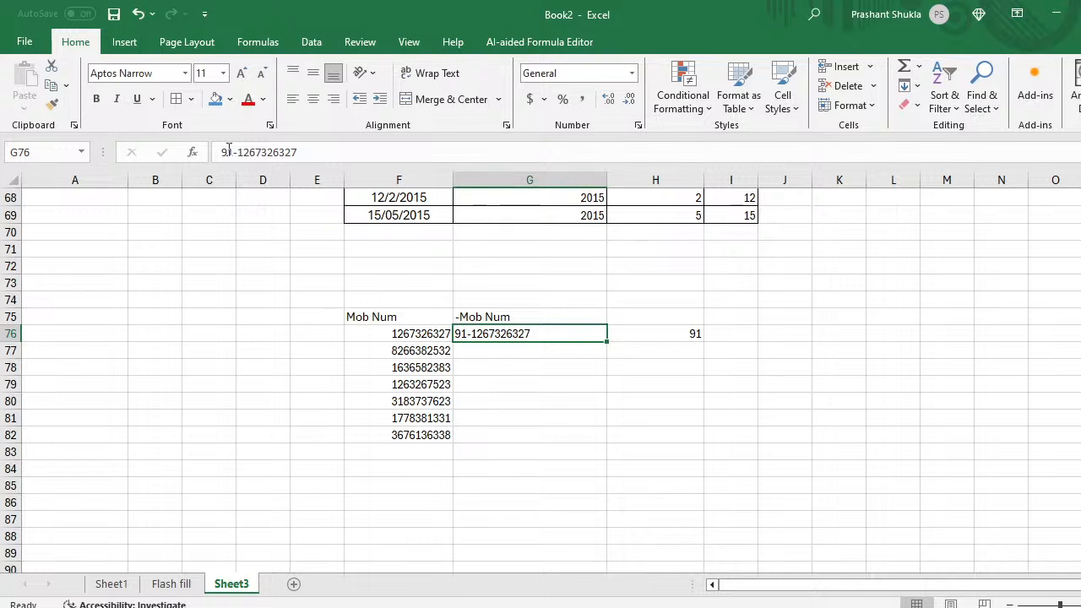
pyautogui.press('Down')
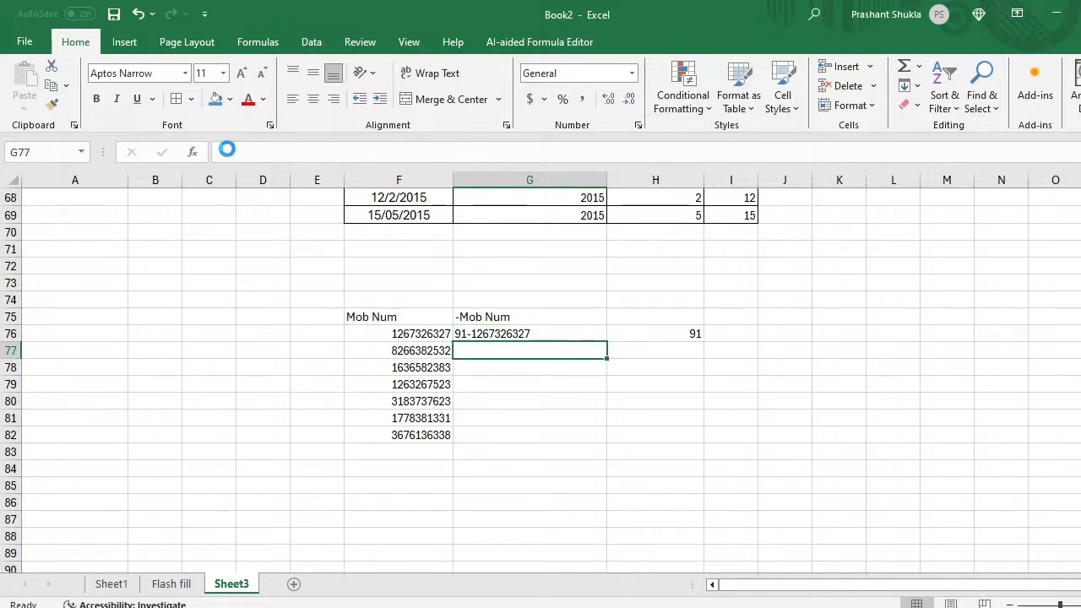
pyautogui.hotkey('ctrl', 'e')
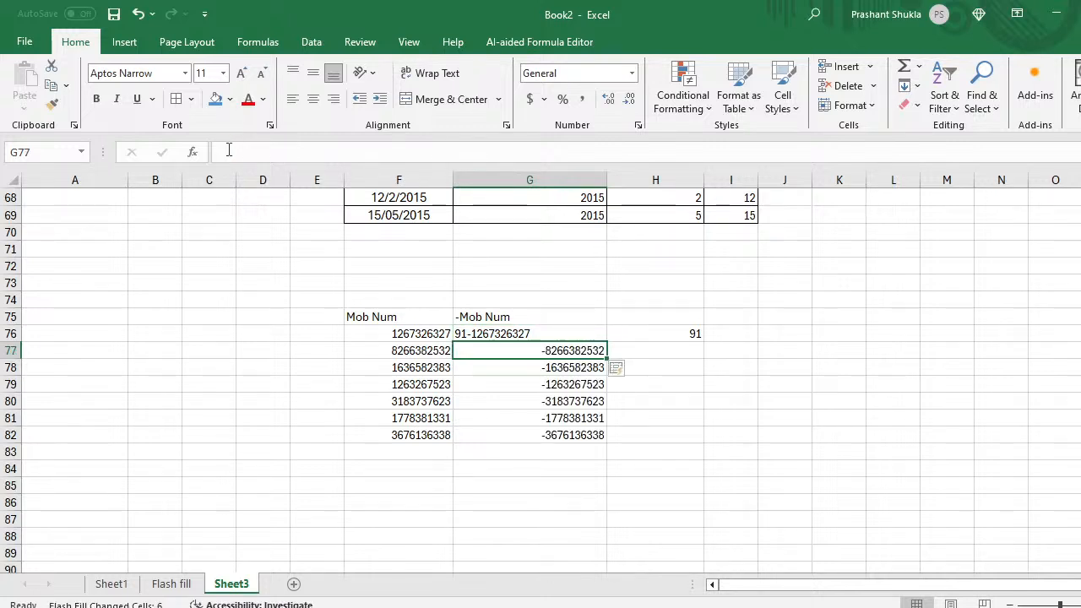
pyautogui.hotkey('ctrl', 'z')
pyautogui.press('Up')
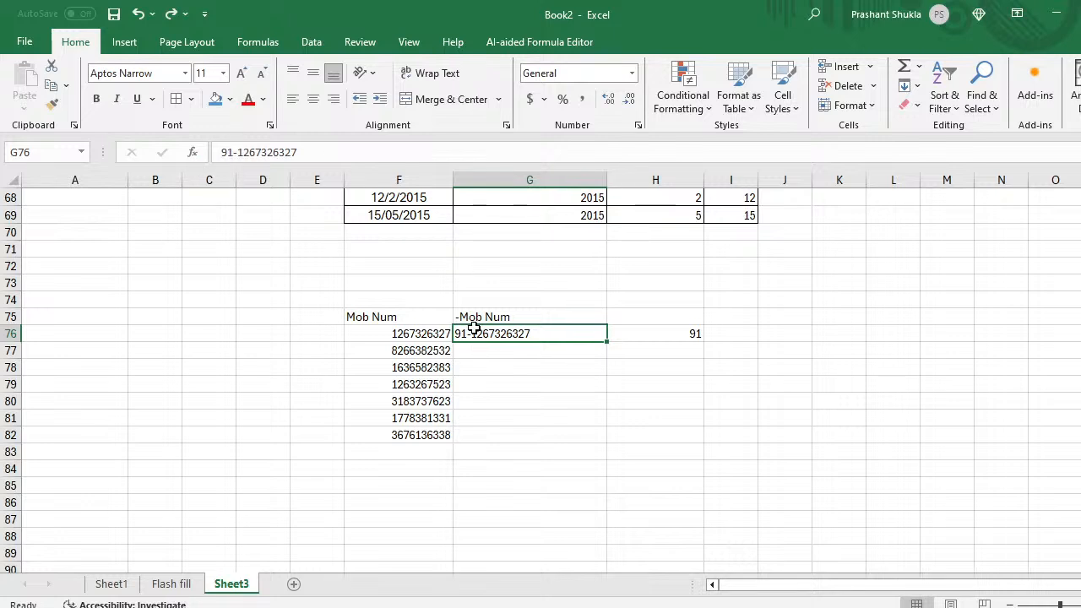
pyautogui.click(239, 152)
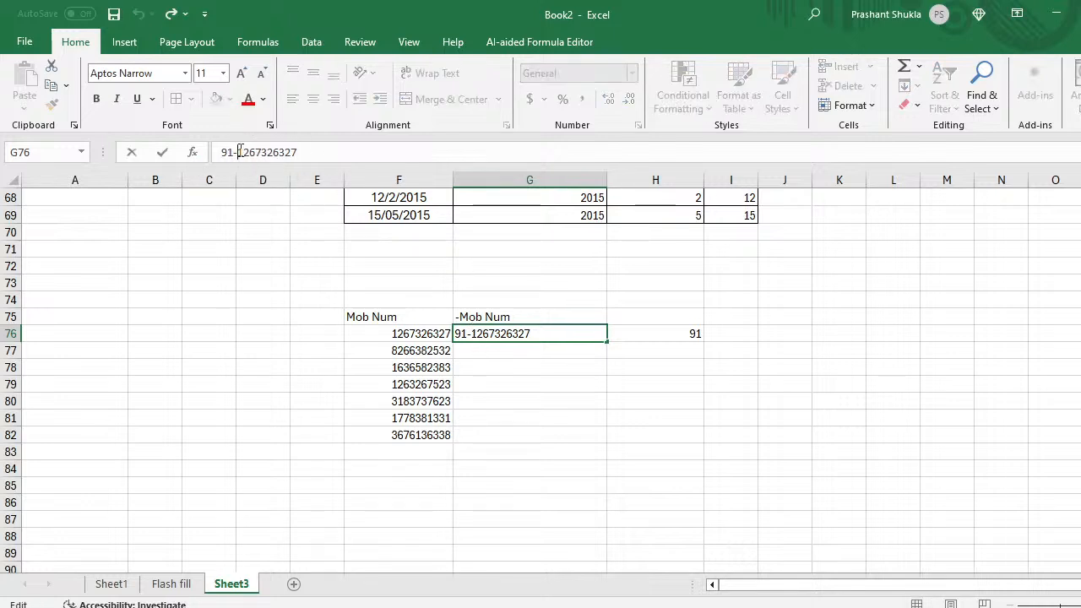
pyautogui.write('(')
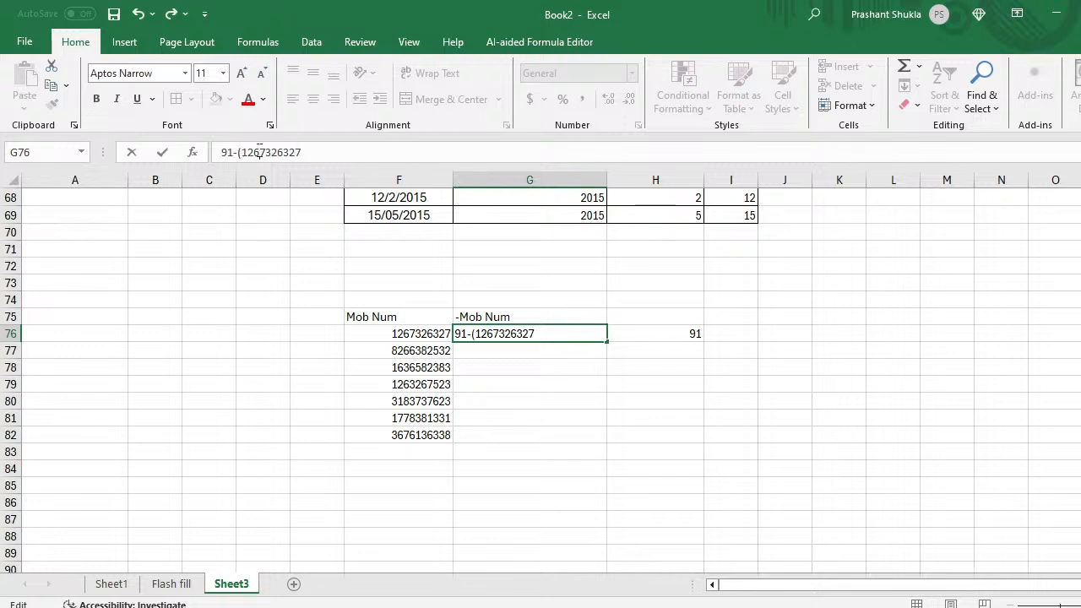
pyautogui.click(259, 152)
pyautogui.write(')')
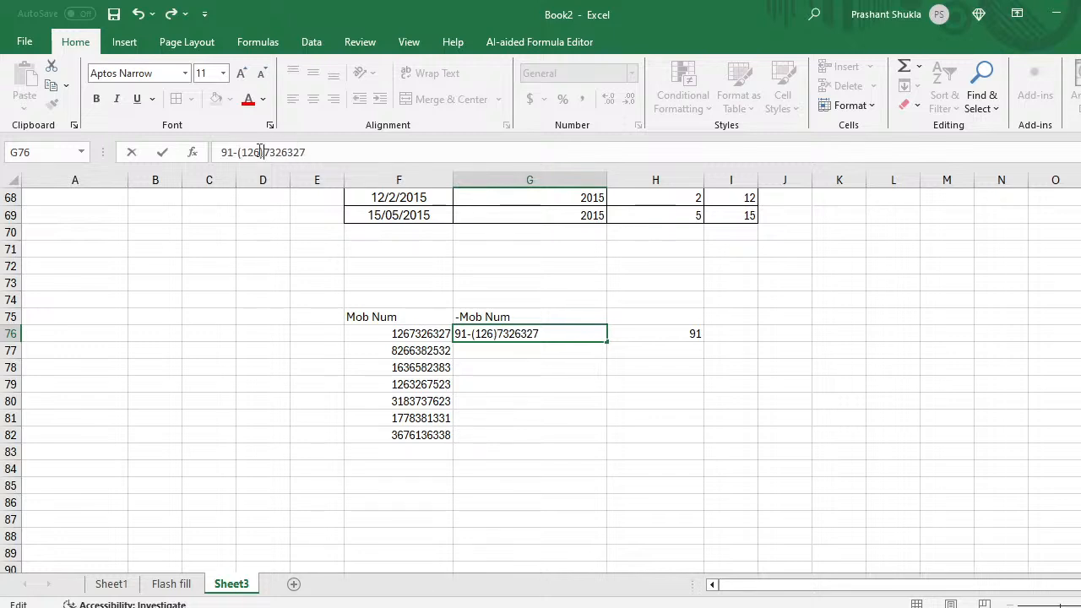
pyautogui.press('Return')
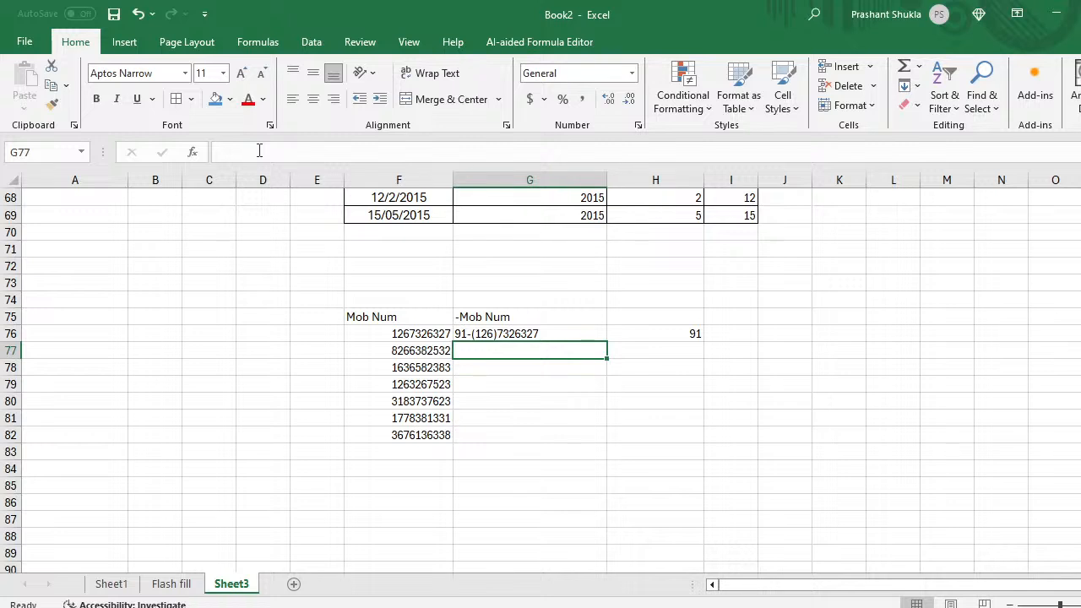
pyautogui.hotkey('ctrl', 'e')
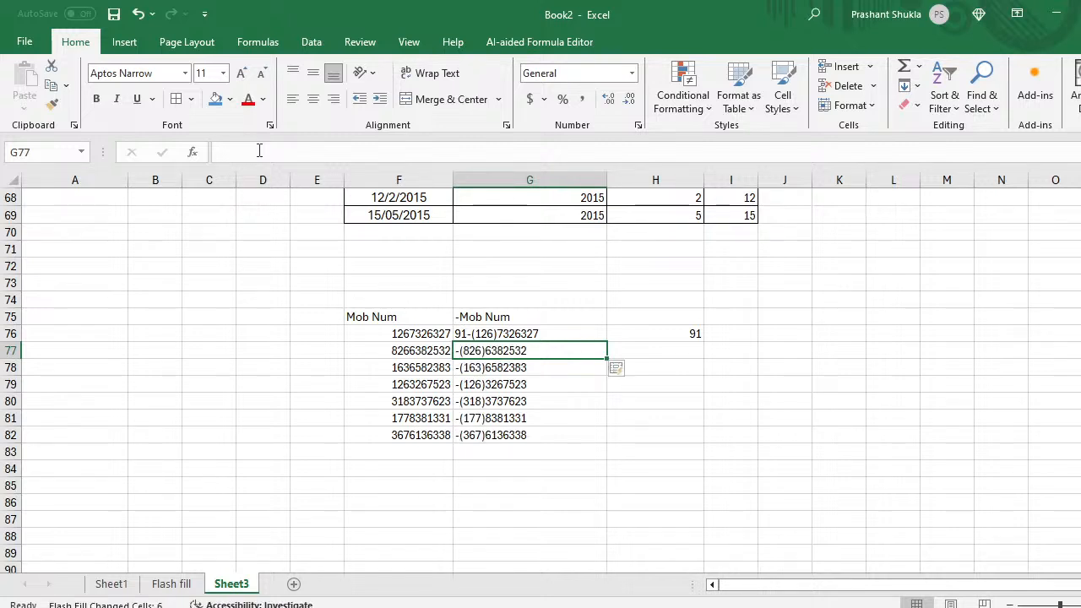
pyautogui.press('Down')
pyautogui.press('Down')
pyautogui.press('Down')
pyautogui.press('Down')
pyautogui.press('Down')
pyautogui.press('Down')
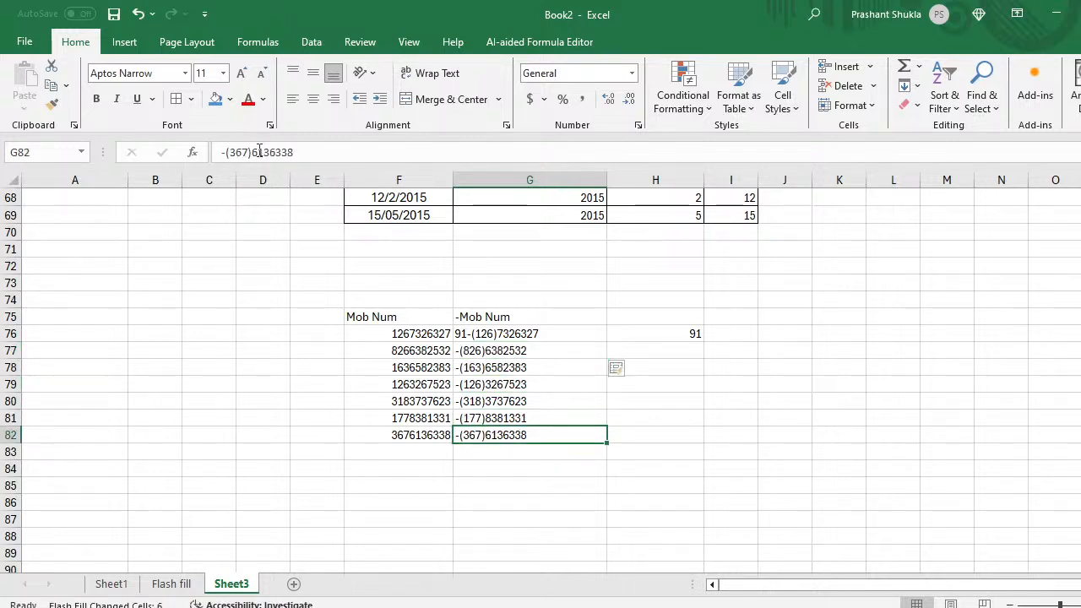
pyautogui.press('Up')
pyautogui.press('Up')
pyautogui.press('Up')
pyautogui.press('Up')
pyautogui.press('Up')
pyautogui.press('Up')
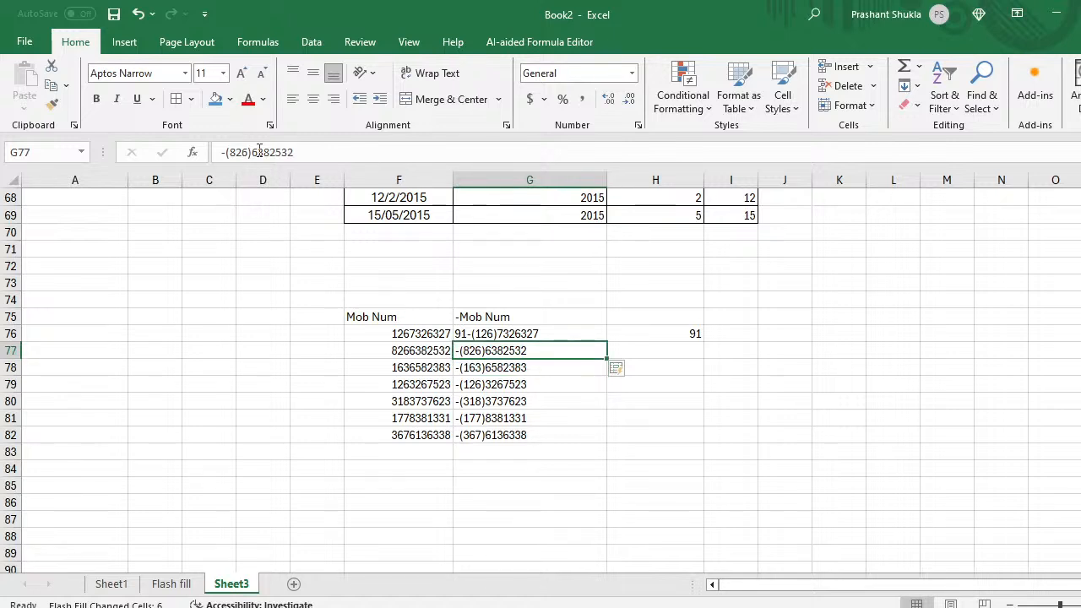
# Step: Clear the incorrect flash-filled results from G77:G82, leaving G77 selected
pyautogui.hotkey('ctrl', 'shift', 'Down')
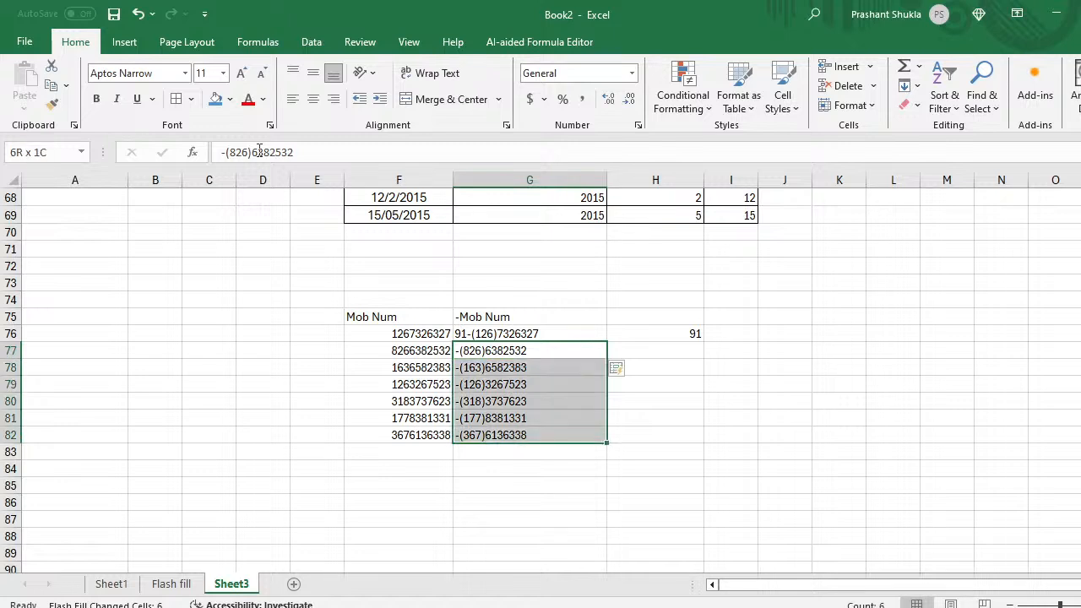
pyautogui.press('BackSpace')
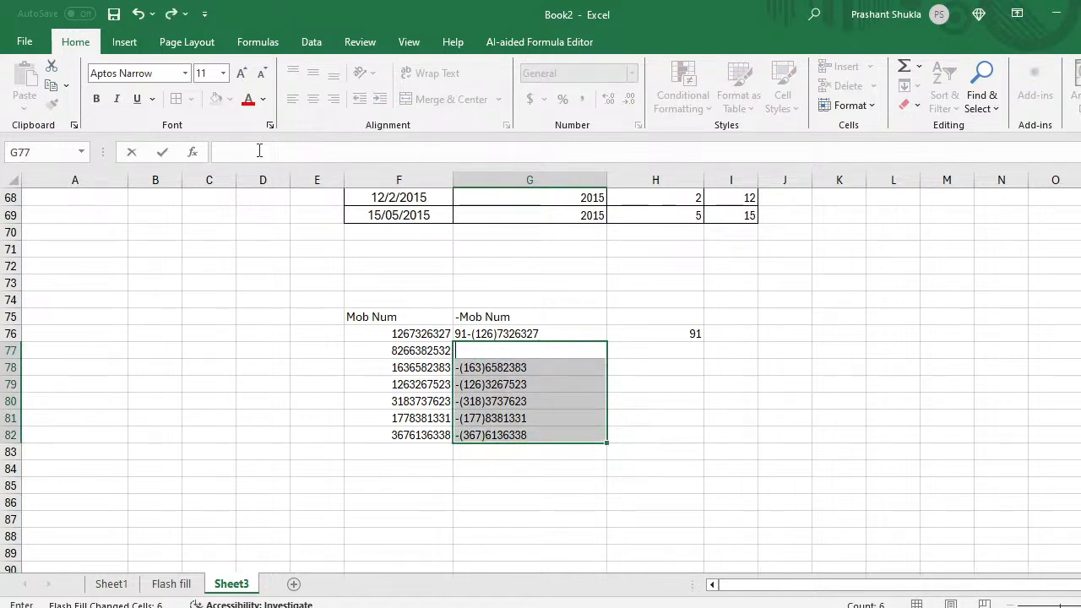
pyautogui.click(669, 385)
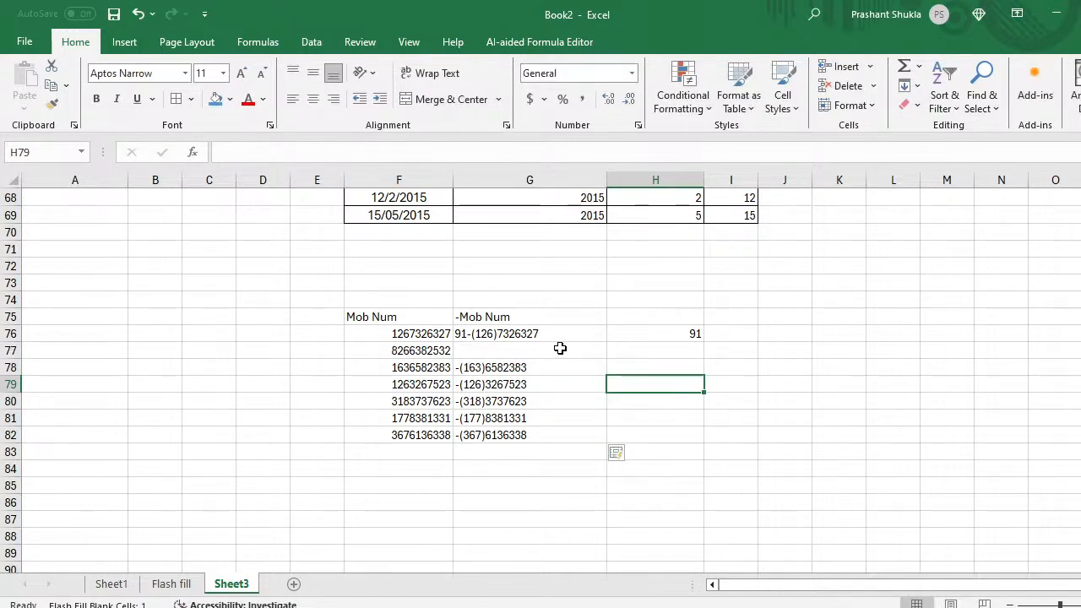
pyautogui.moveTo(534, 351); pyautogui.dragTo(533, 352)
pyautogui.hotkey('ctrl', 'shift', 'Down')
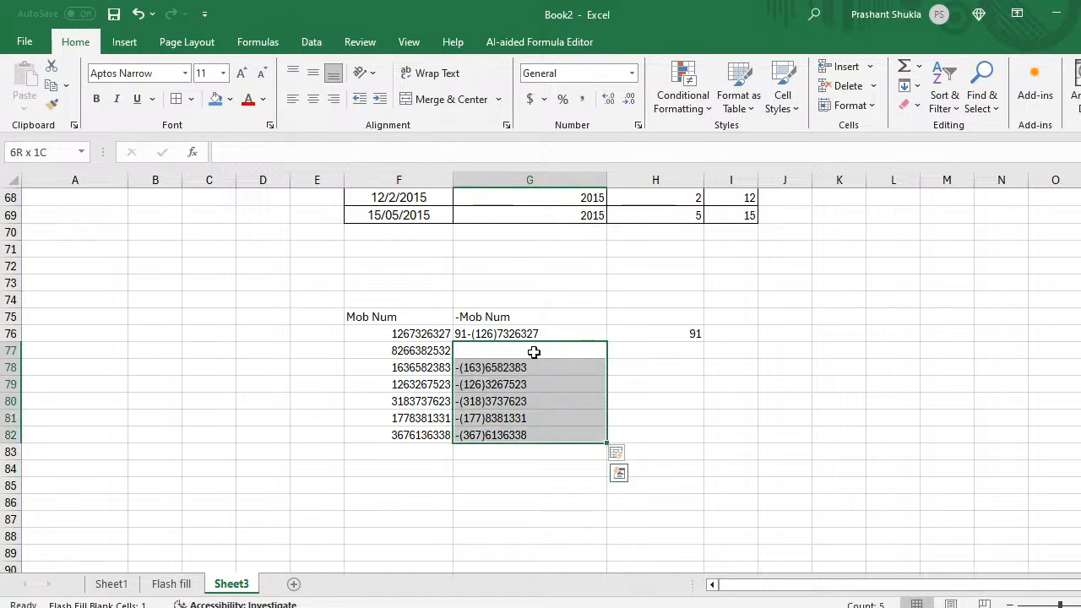
pyautogui.press('Delete')
pyautogui.press('Down')
pyautogui.click(533, 351)
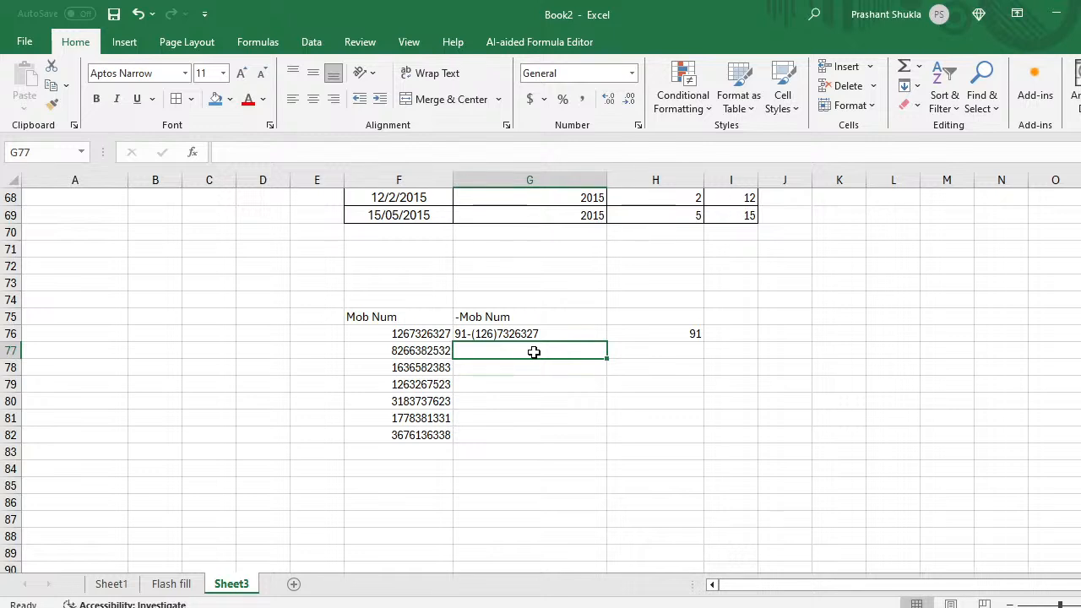
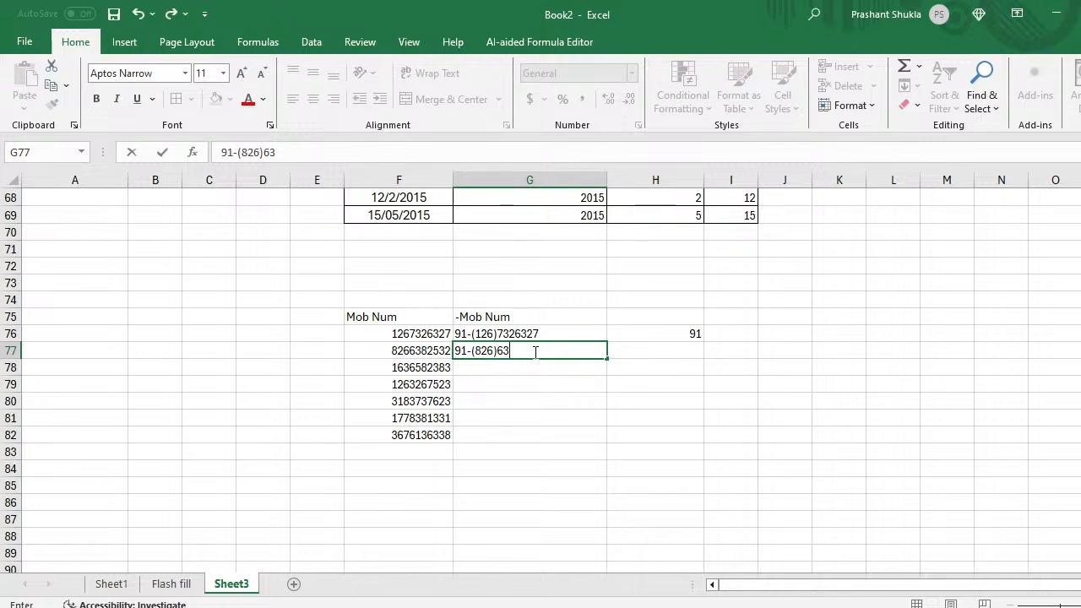
pyautogui.press('Return')
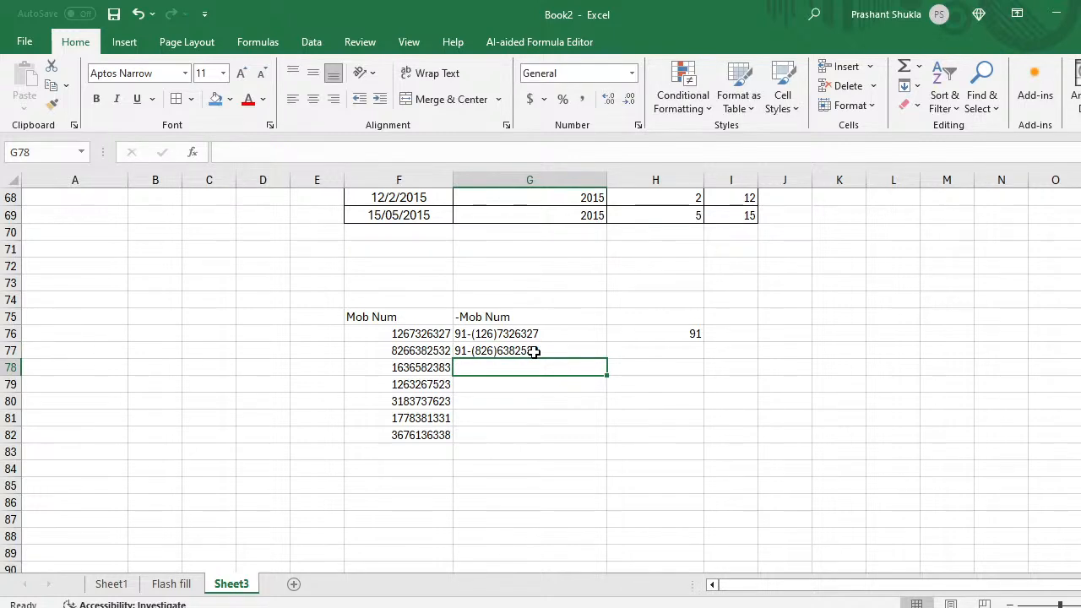
pyautogui.hotkey('ctrl', 'e')
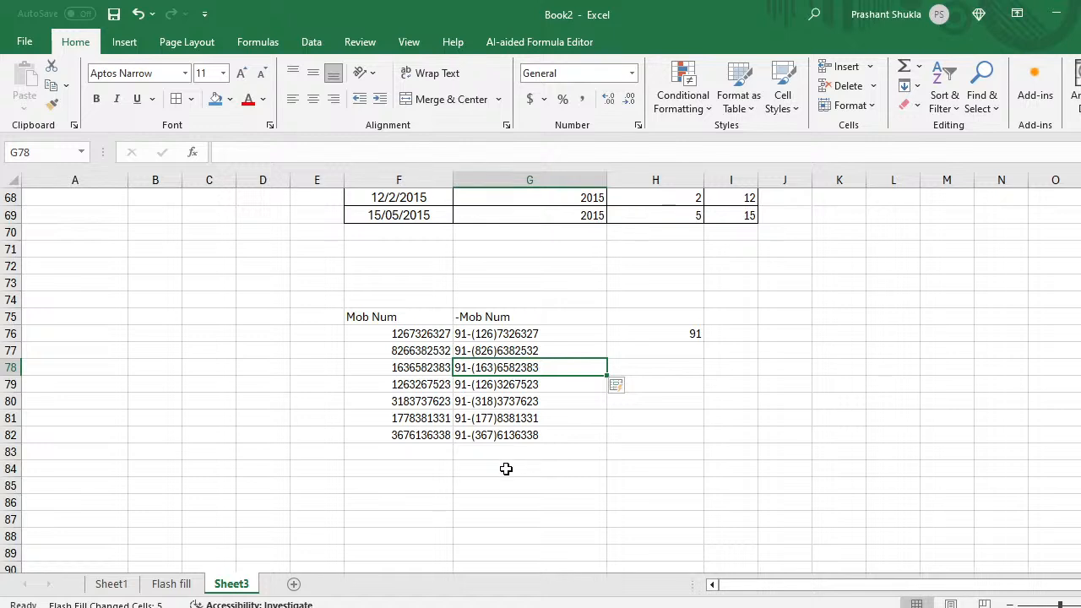
pyautogui.click(506, 470)
pyautogui.press('Up')
pyautogui.press('Up')
pyautogui.press('Up')
pyautogui.press('Up')
pyautogui.press('Up')
pyautogui.press('Up')
pyautogui.press('Up')
pyautogui.press('Up')
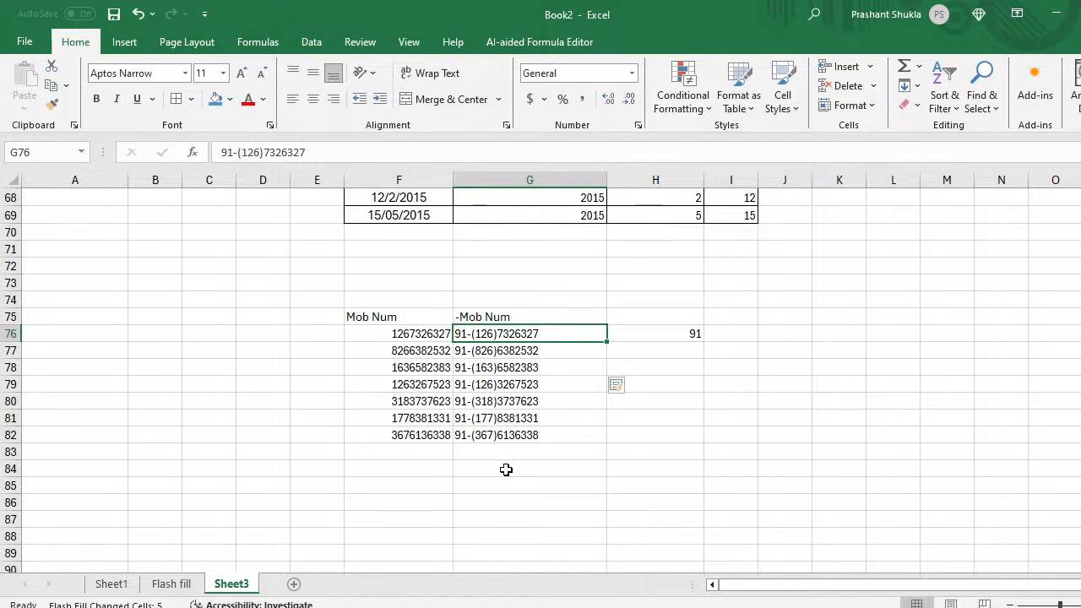
pyautogui.press('Down')
pyautogui.press('Down')
pyautogui.press('Down')
pyautogui.press('Down')
pyautogui.press('Down')
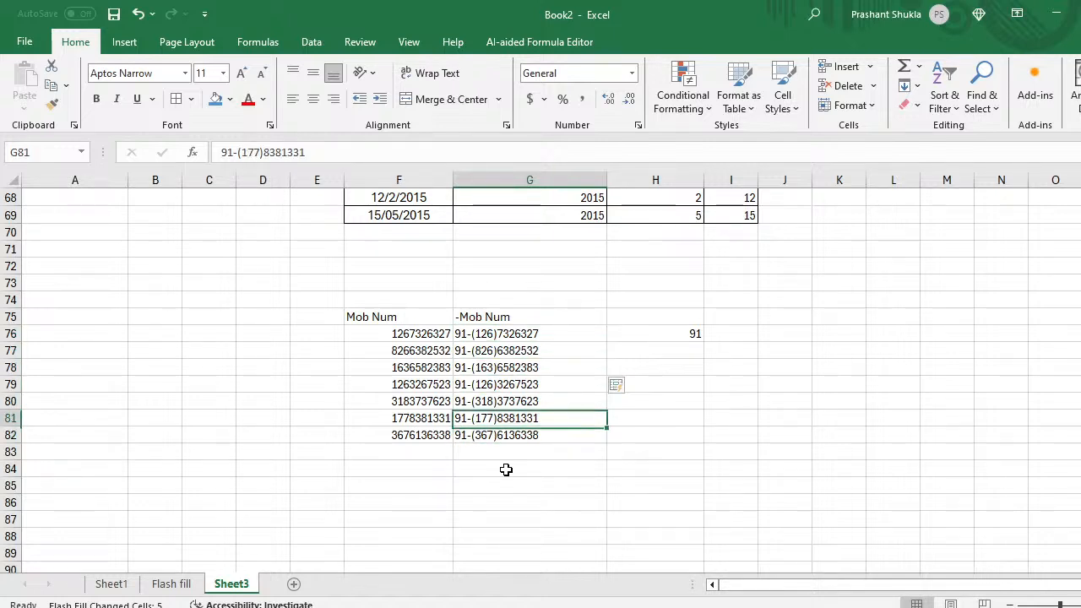
pyautogui.press('Up')
pyautogui.press('Up')
pyautogui.press('Up')
pyautogui.press('Up')
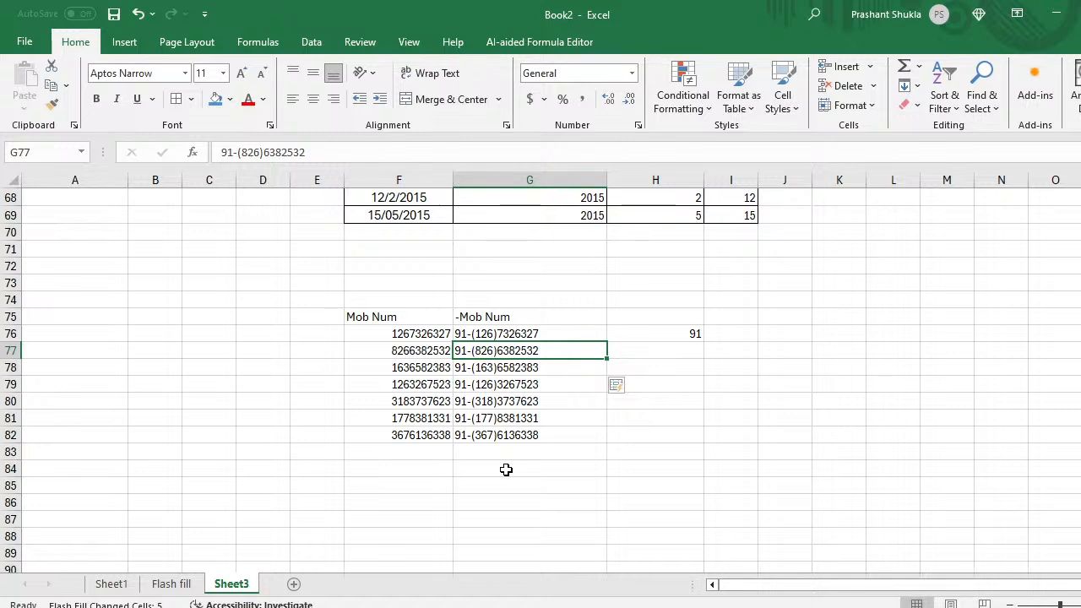
pyautogui.press('Down')
pyautogui.press('Up')
pyautogui.press('Up')
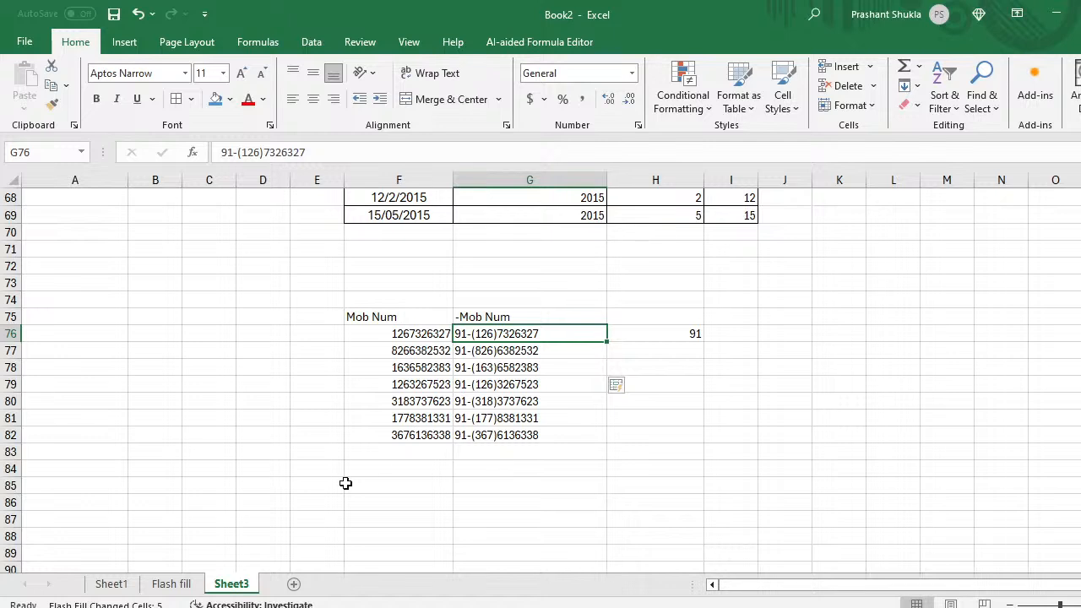
# Step: Give the Flash fill agenda item on Sheet1 a blue fill, then look over Sheet3
pyautogui.click(114, 586)
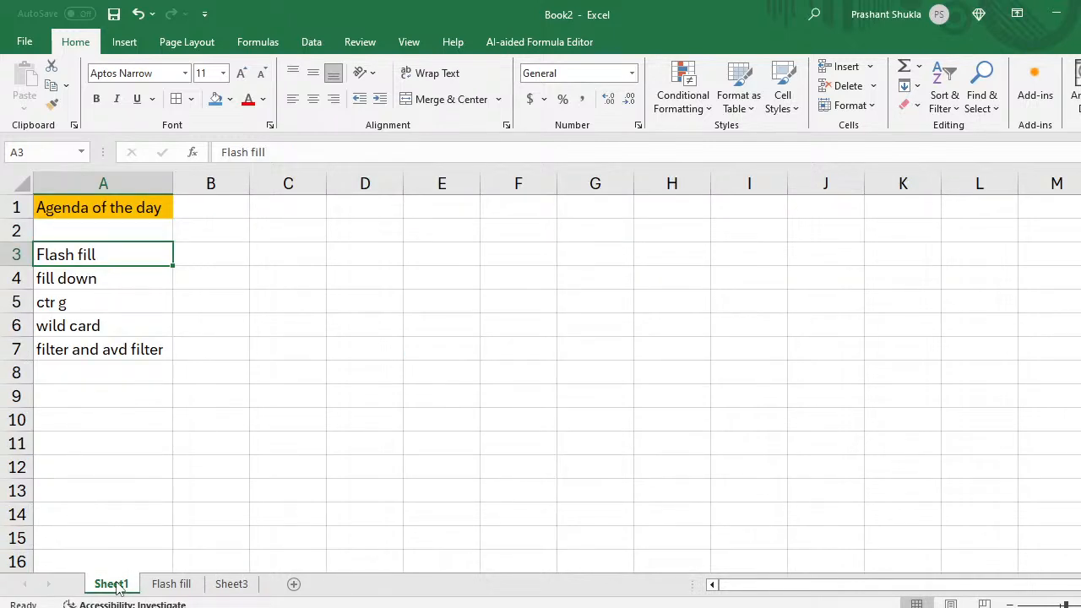
pyautogui.click(213, 99)
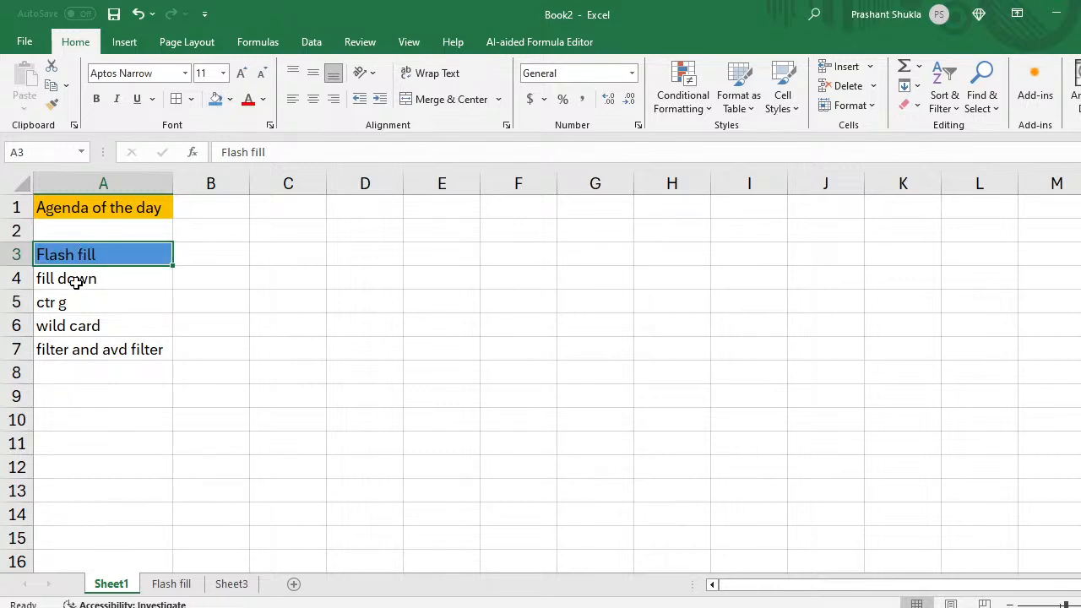
pyautogui.click(232, 584)
pyautogui.scroll(15, 345, 444)
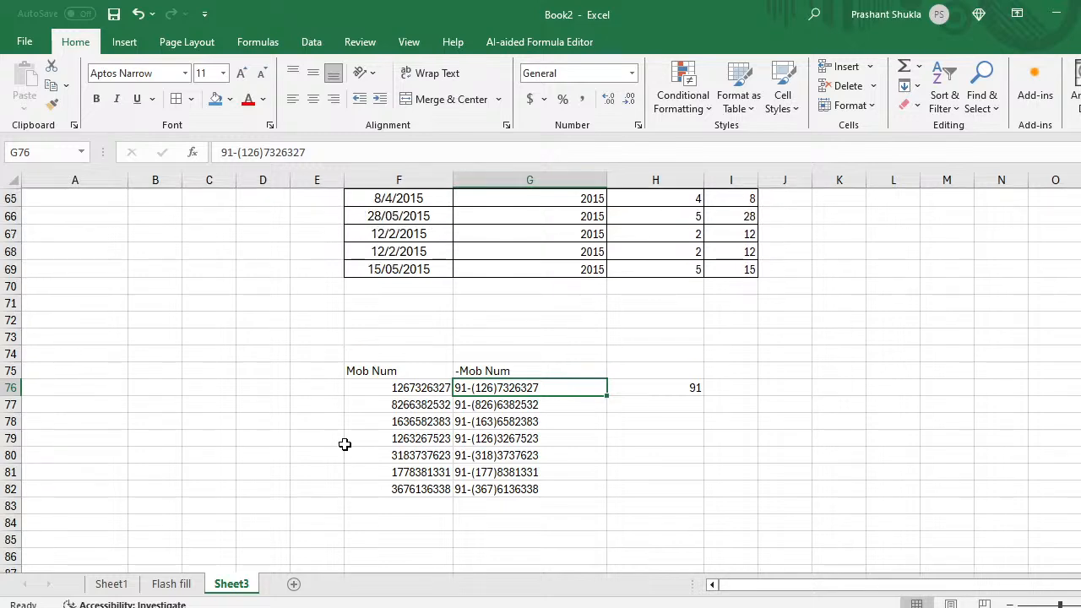
pyautogui.scroll(7, 344, 444)
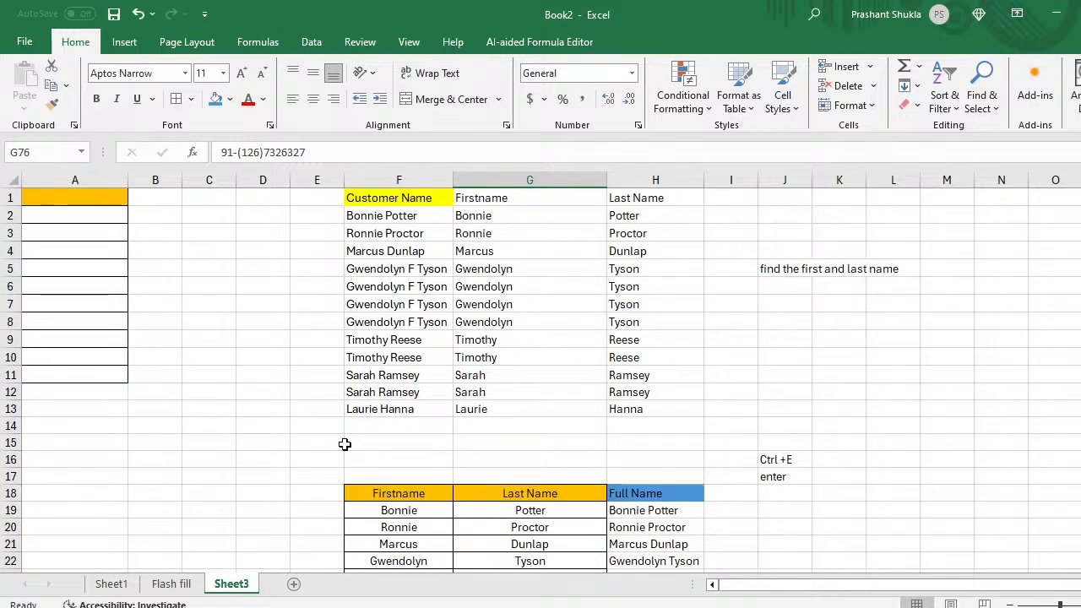
pyautogui.scroll(-10, 345, 444)
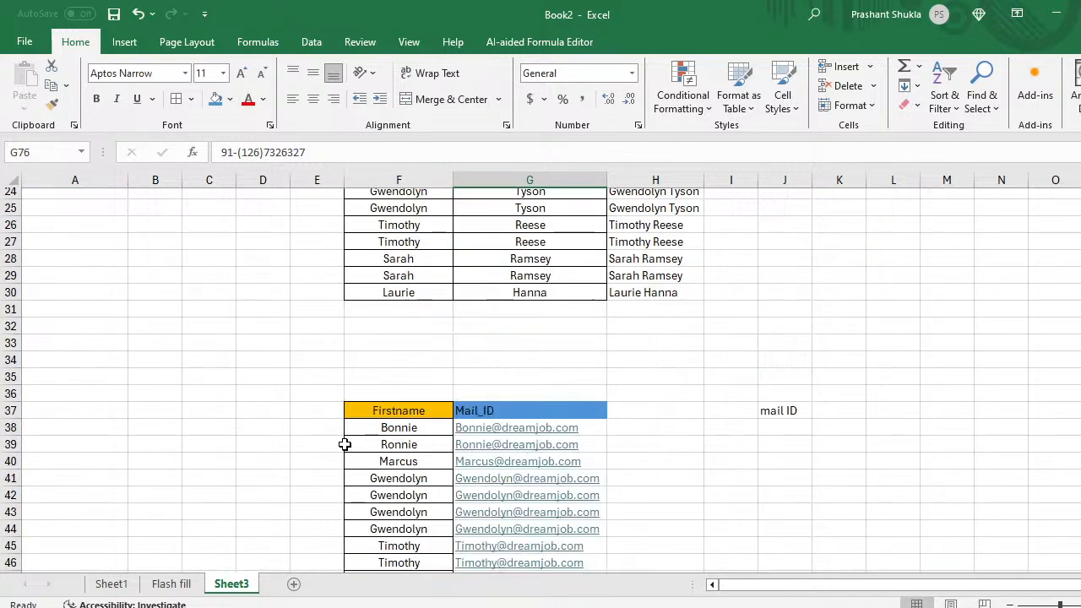
pyautogui.scroll(-3, 345, 444)
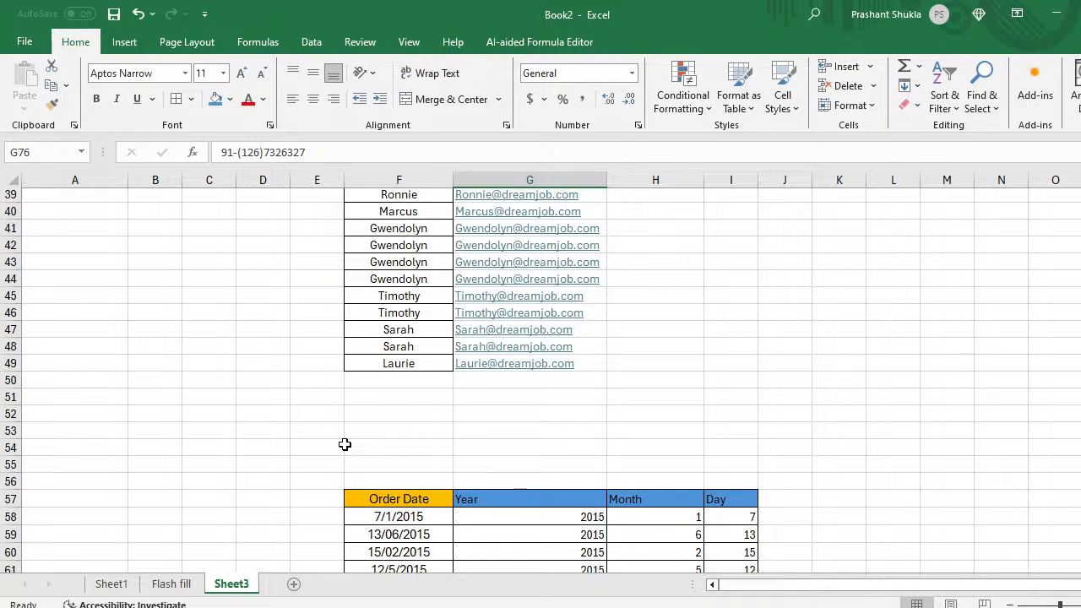
# Step: Copy the fill down agenda item from Sheet1 and add a new blank sheet after Sheet3
pyautogui.click(111, 584)
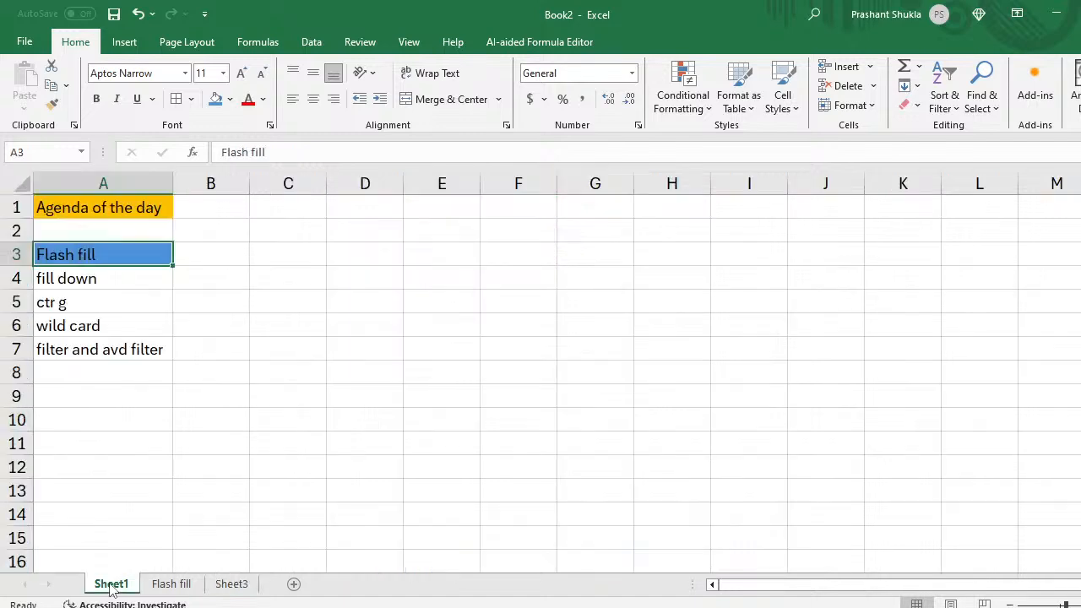
pyautogui.click(75, 284)
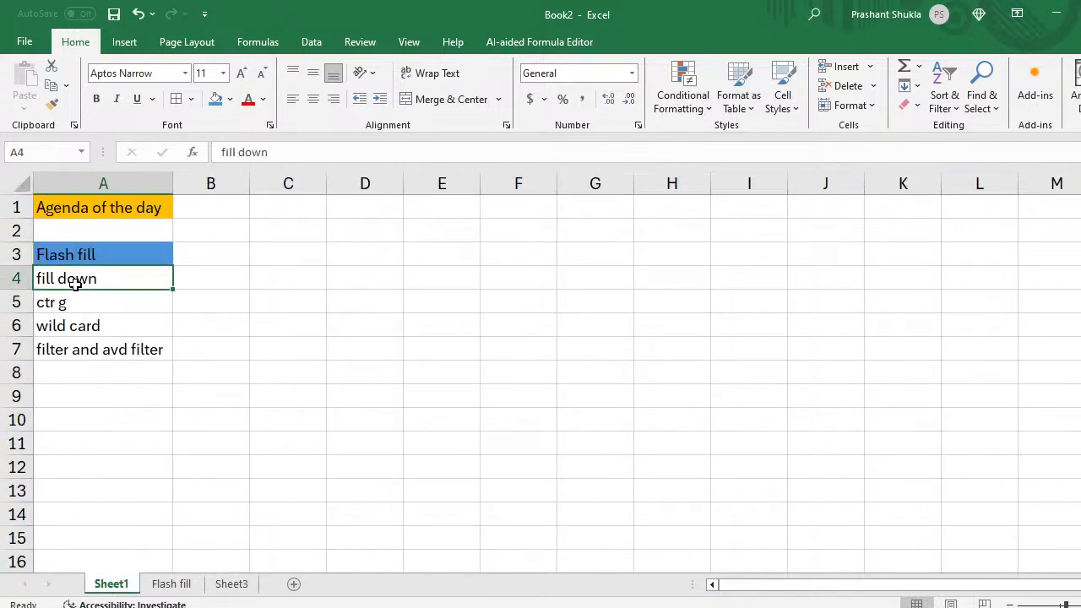
pyautogui.hotkey('ctrl', 'c')
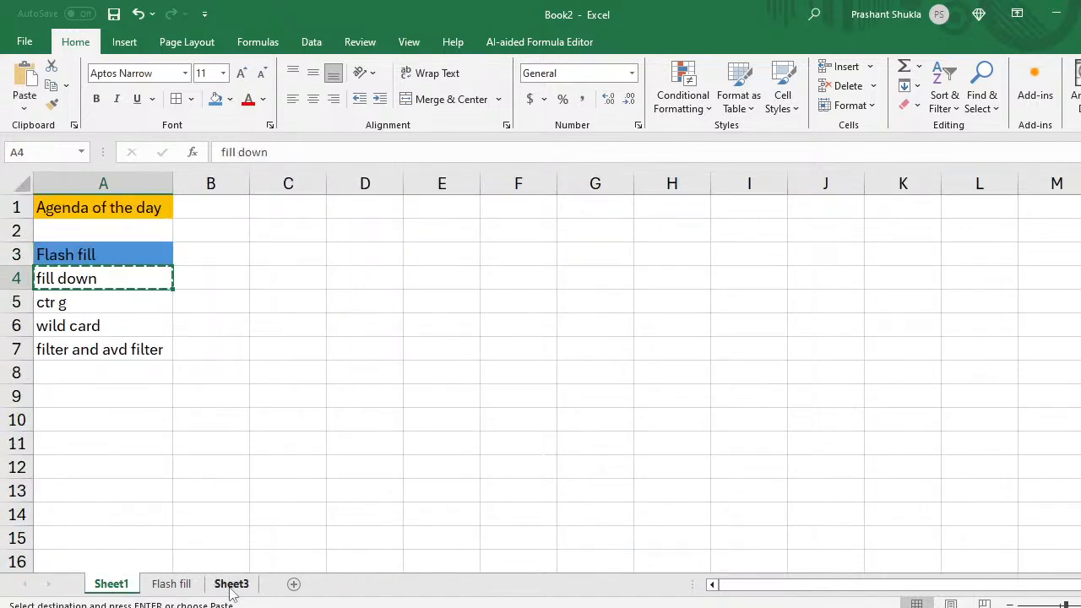
pyautogui.click(232, 583)
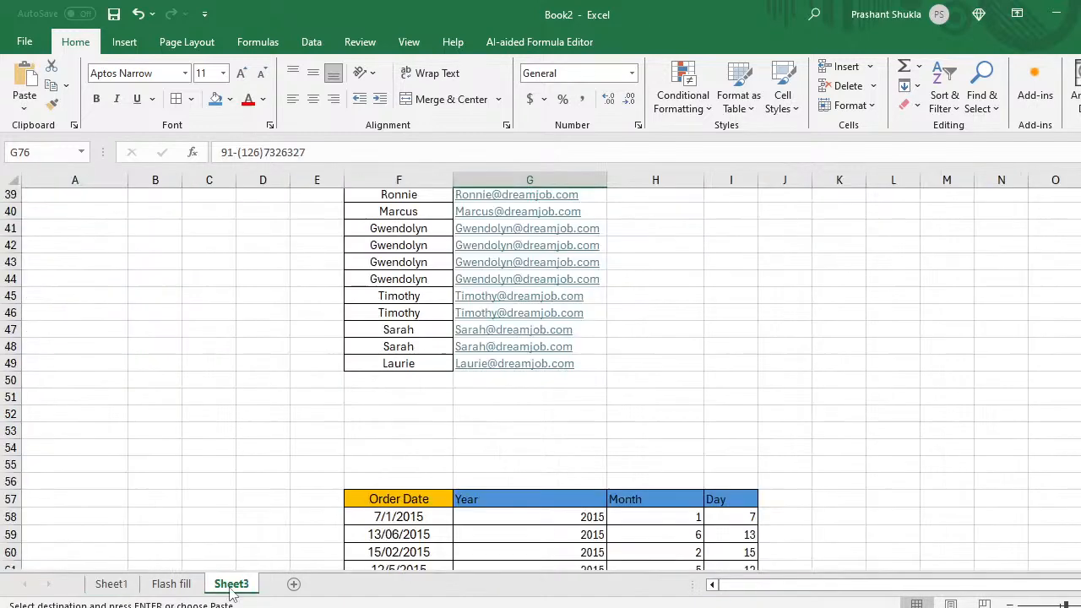
pyautogui.click(294, 584)
# Step: Rename the new sheet to 'fill down'
pyautogui.doubleClick(292, 584)
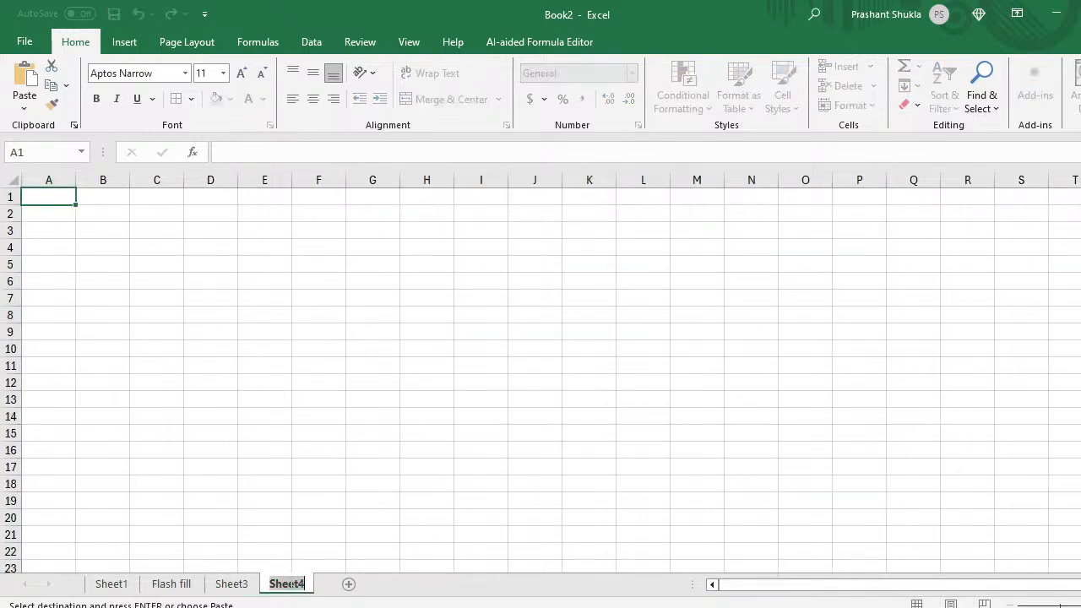
pyautogui.write('fill down')
pyautogui.click(152, 349)
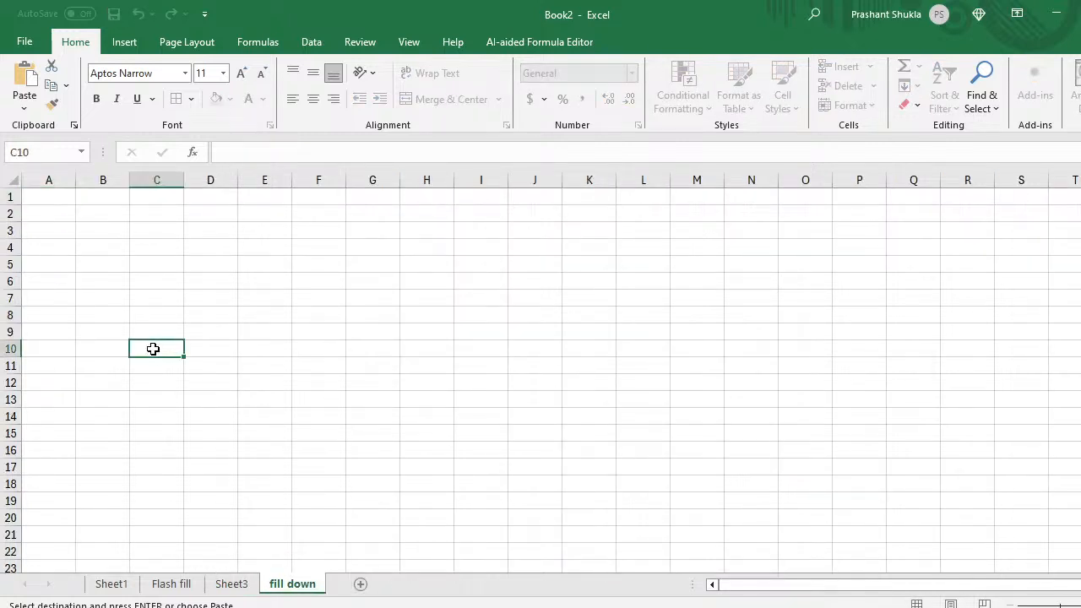
# Step: Paste the fill down heading into B2, fill it blue and fit column B to its text
pyautogui.hotkey('ctrl', 'Up')
pyautogui.press('Left')
pyautogui.press('Left')
pyautogui.press('Down')
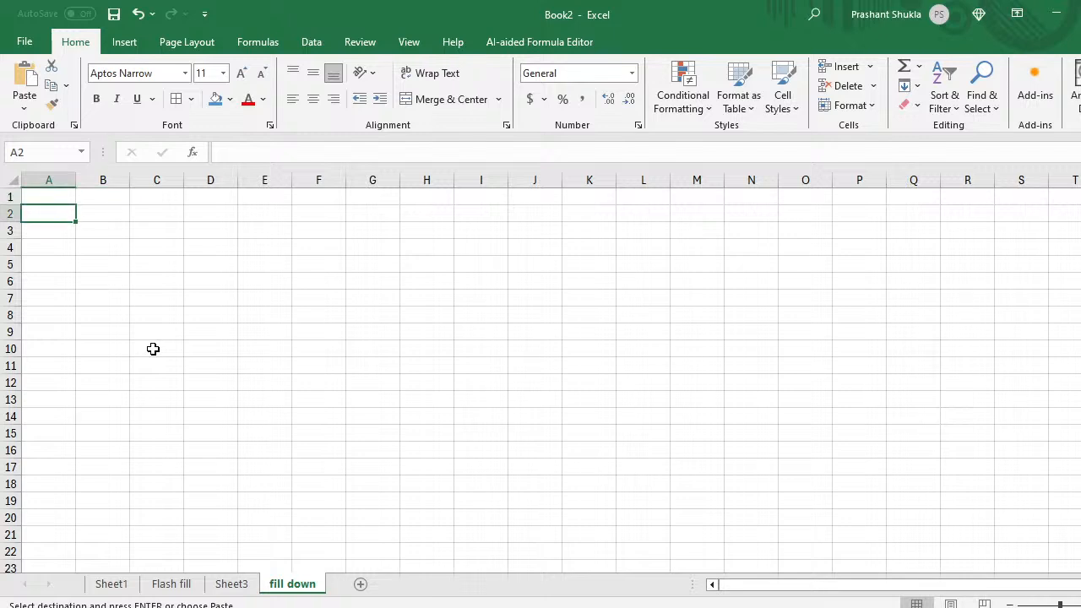
pyautogui.press('Right')
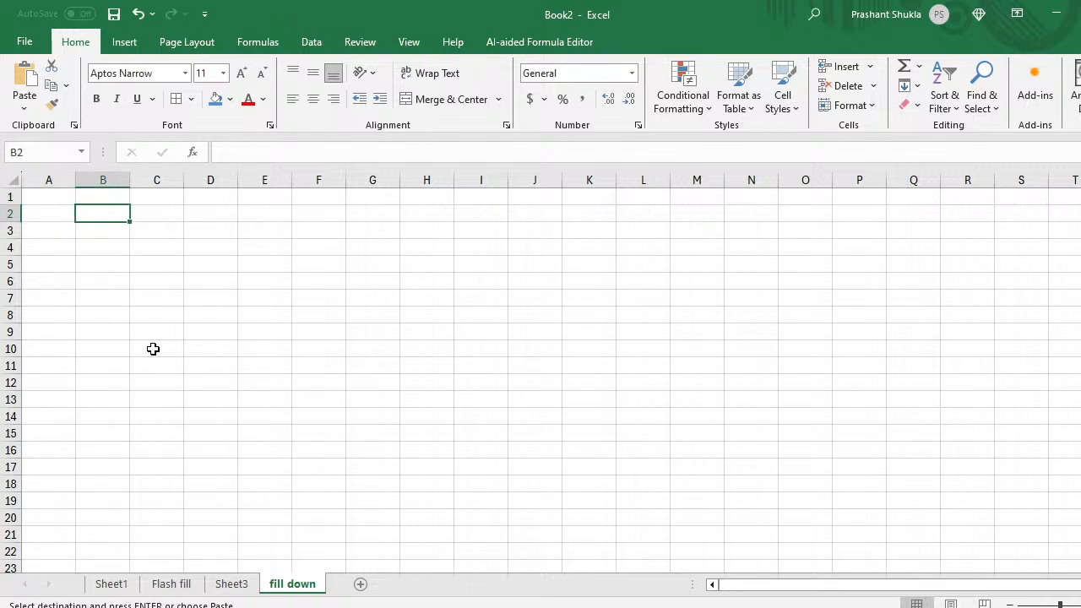
pyautogui.hotkey('shift', 'Right')
pyautogui.hotkey('shift', 'Right')
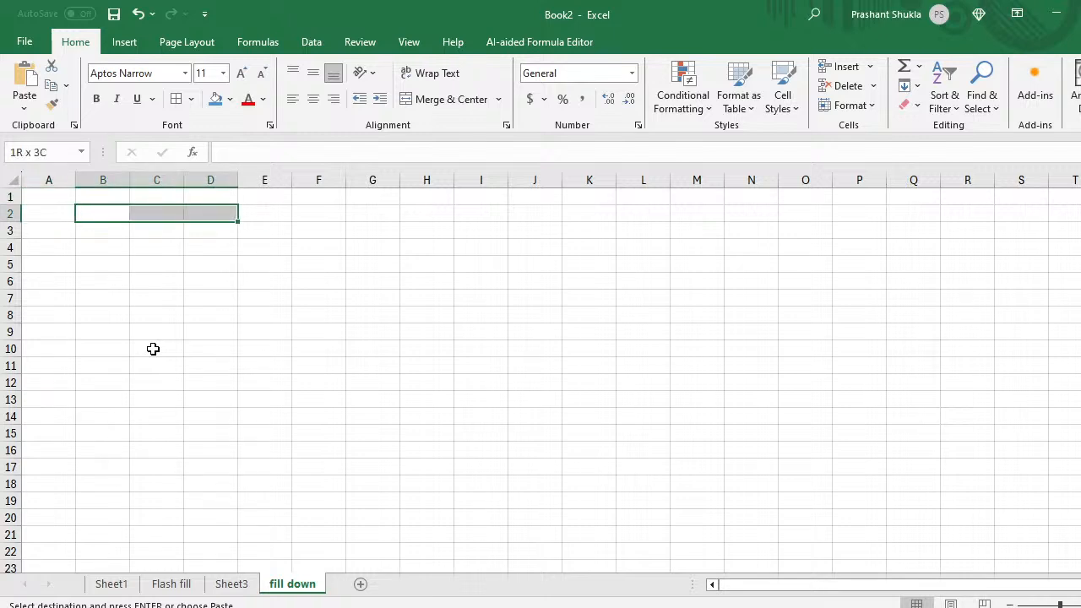
pyautogui.press('Down')
pyautogui.press('Up')
pyautogui.hotkey('ctrl', 'v')
pyautogui.press('Down')
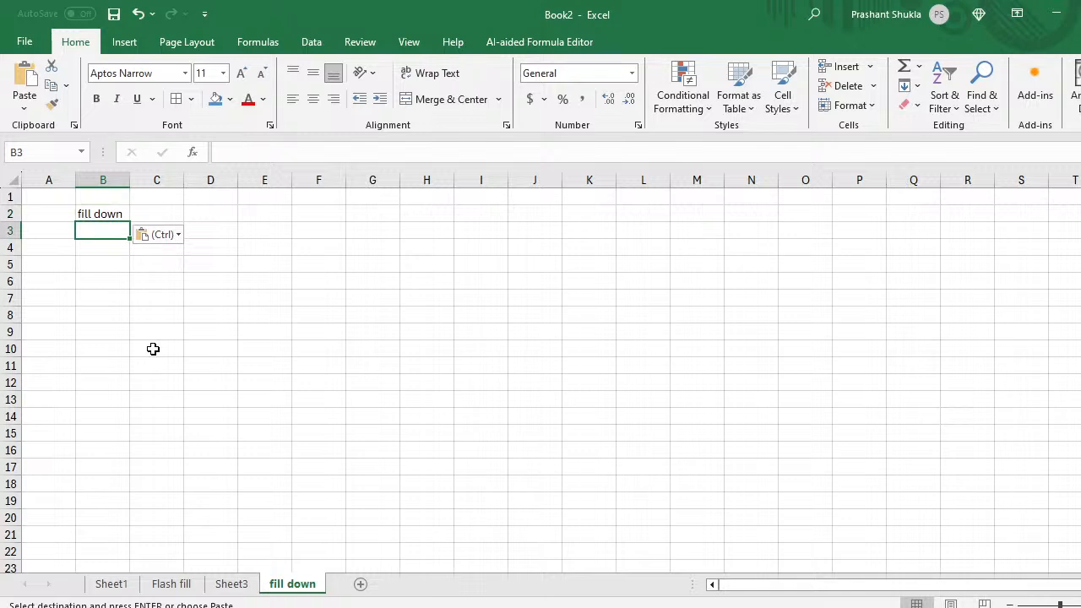
pyautogui.press('Up')
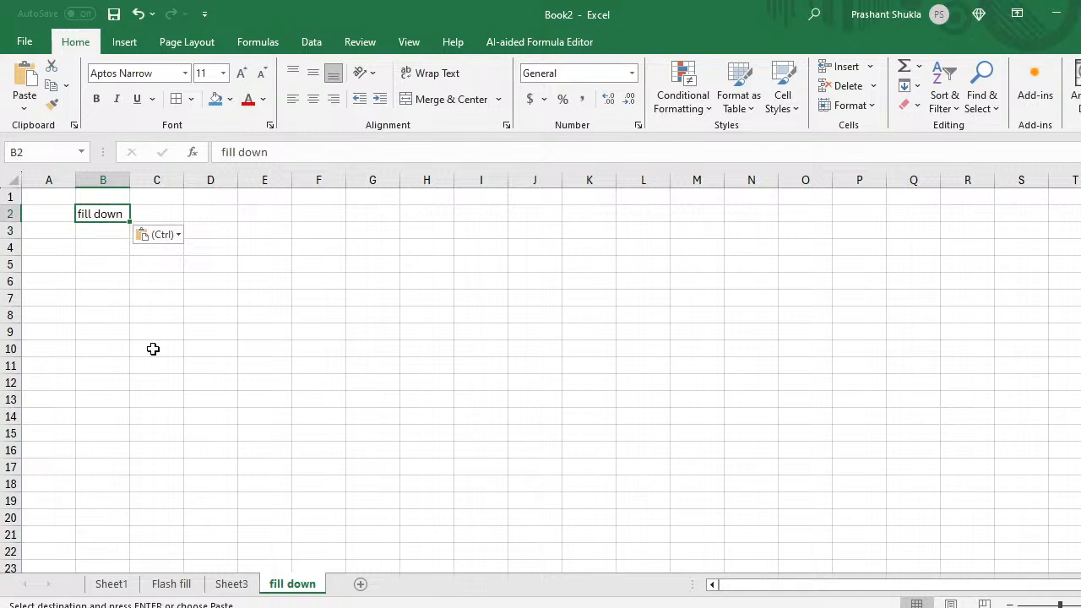
pyautogui.click(217, 99)
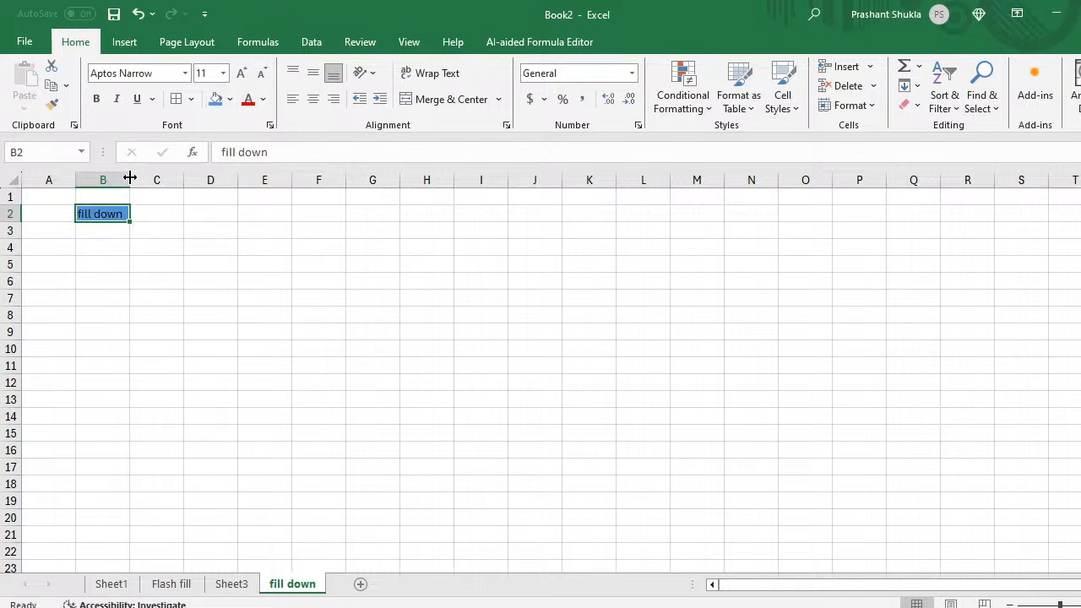
pyautogui.doubleClick(130, 175)
pyautogui.click(106, 239)
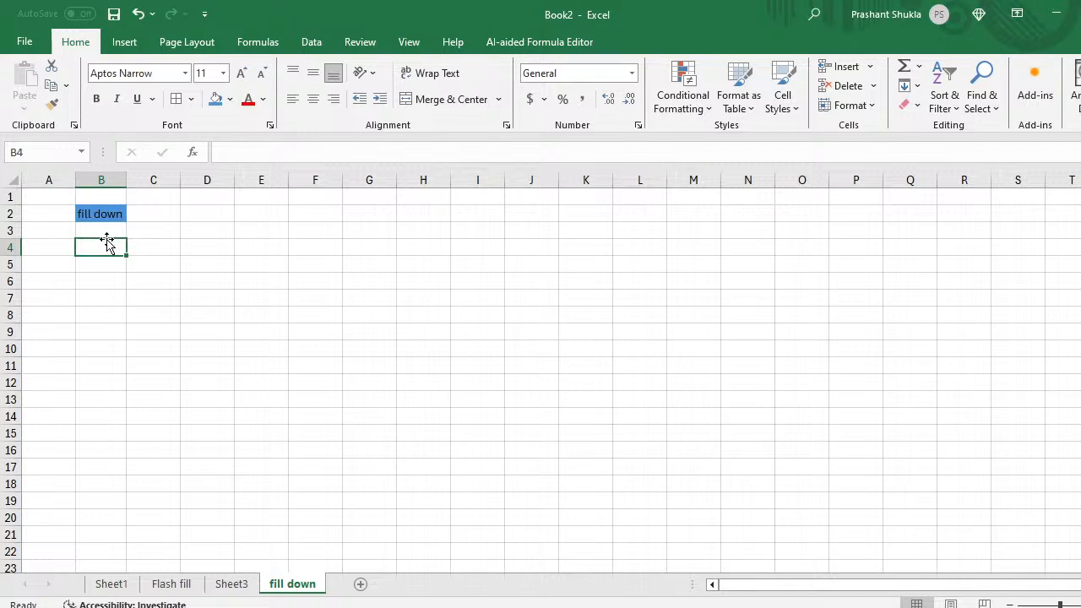
pyautogui.press('Right')
pyautogui.press('Right')
pyautogui.press('Right')
pyautogui.press('Up')
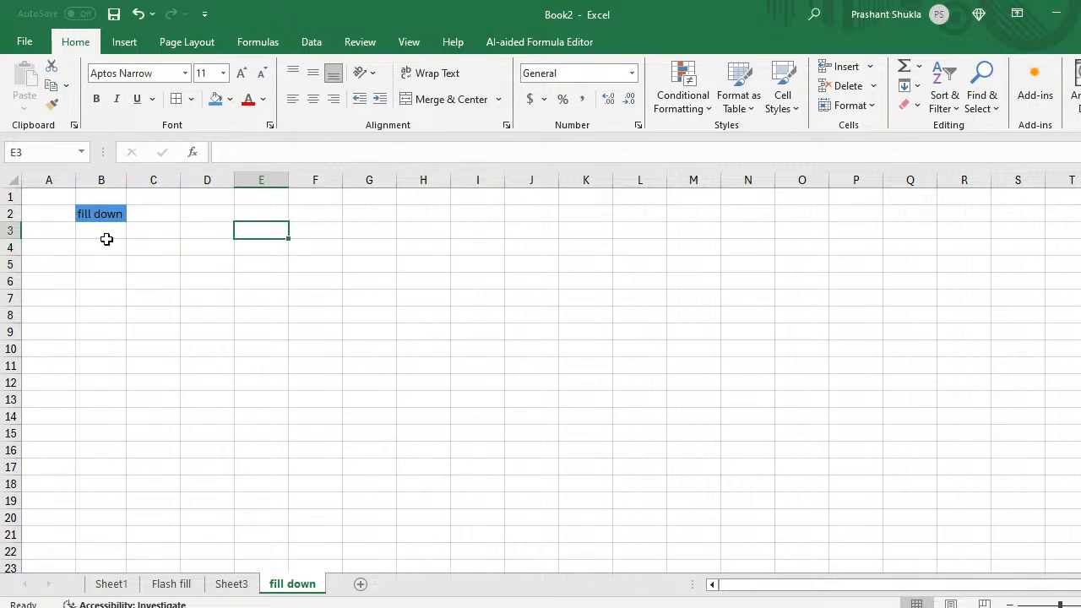
# Step: Enter Monday in E3 and give the cell an orange fill
pyautogui.write('Jan')
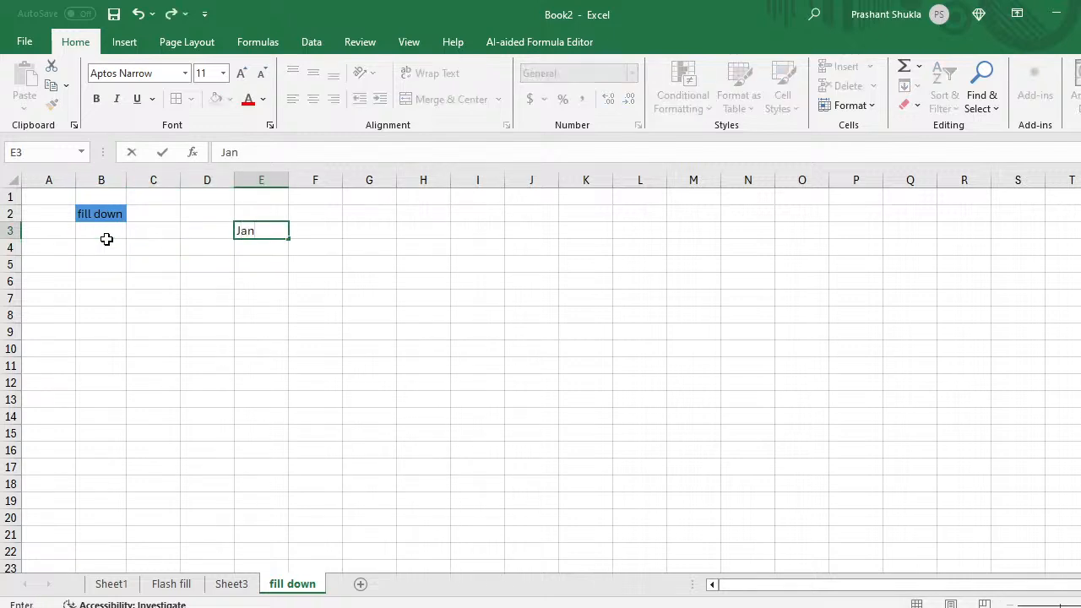
pyautogui.press('BackSpace')
pyautogui.press('BackSpace')
pyautogui.press('BackSpace')
pyautogui.write('Monday')
pyautogui.press('Return')
pyautogui.press('Up')
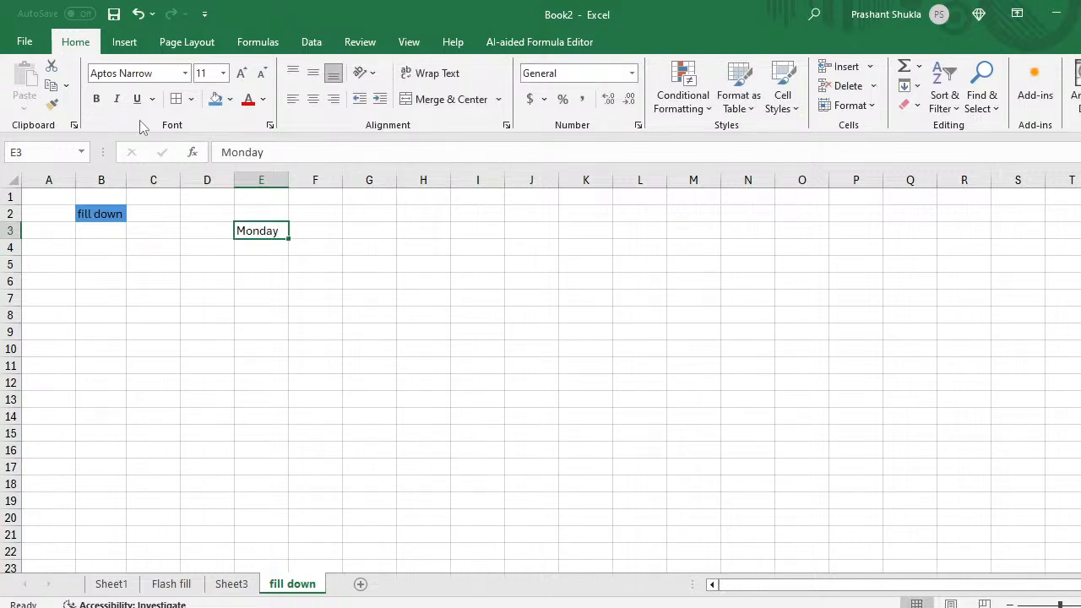
pyautogui.click(229, 99)
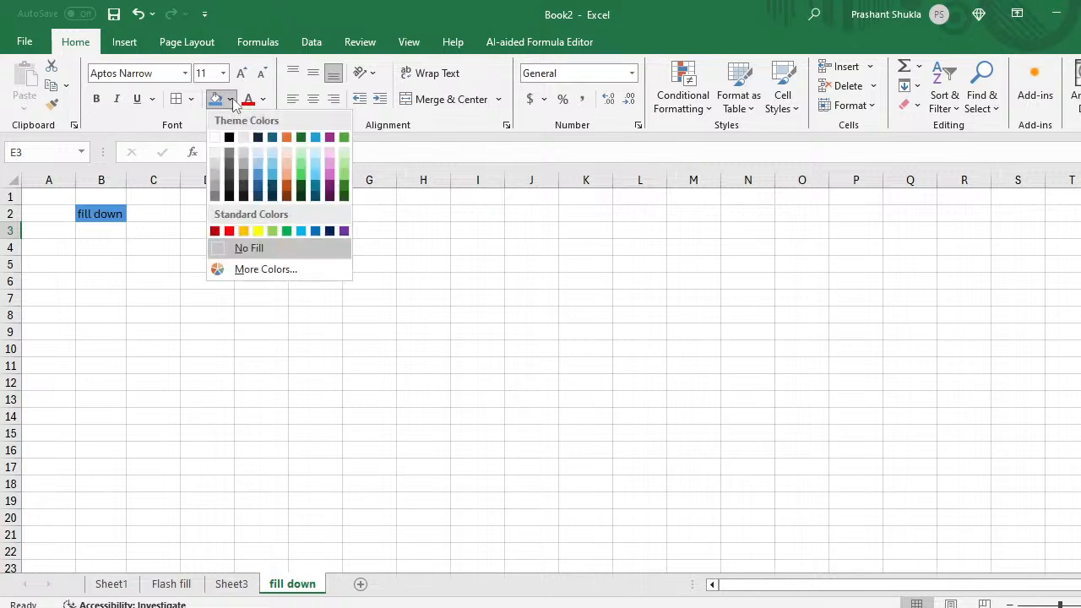
pyautogui.click(243, 230)
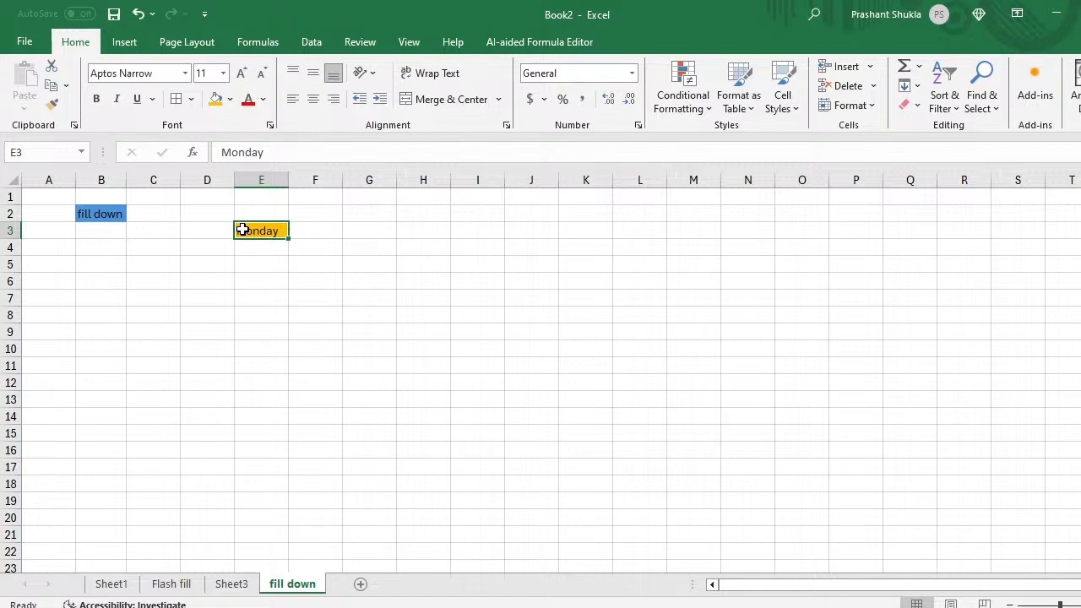
# Step: Delete the Monday text from E3, keeping its orange fill
pyautogui.press('Return')
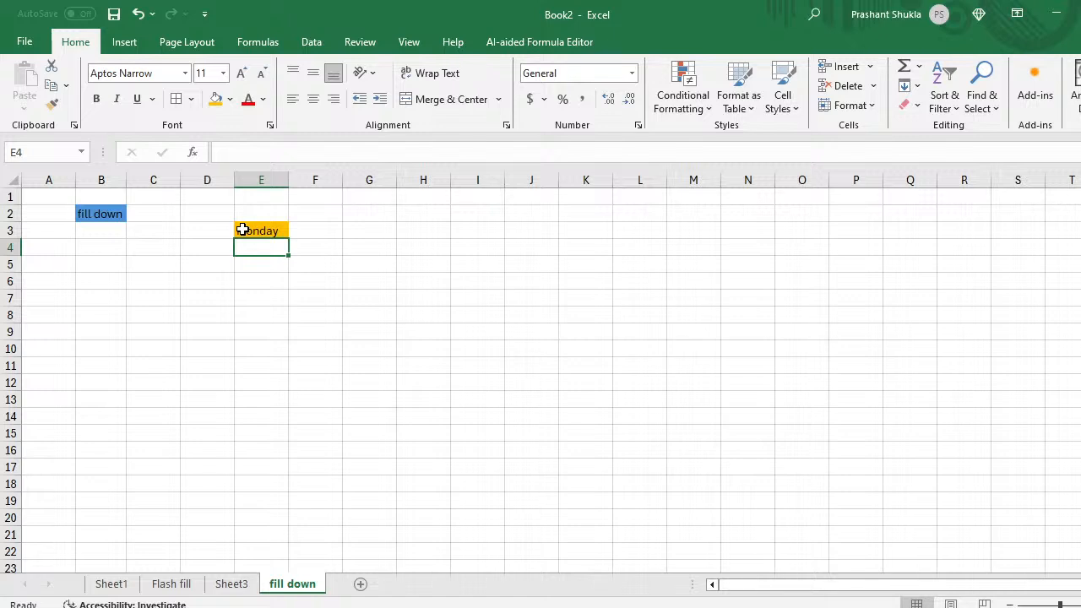
pyautogui.press('Down')
pyautogui.press('Up')
pyautogui.press('Up')
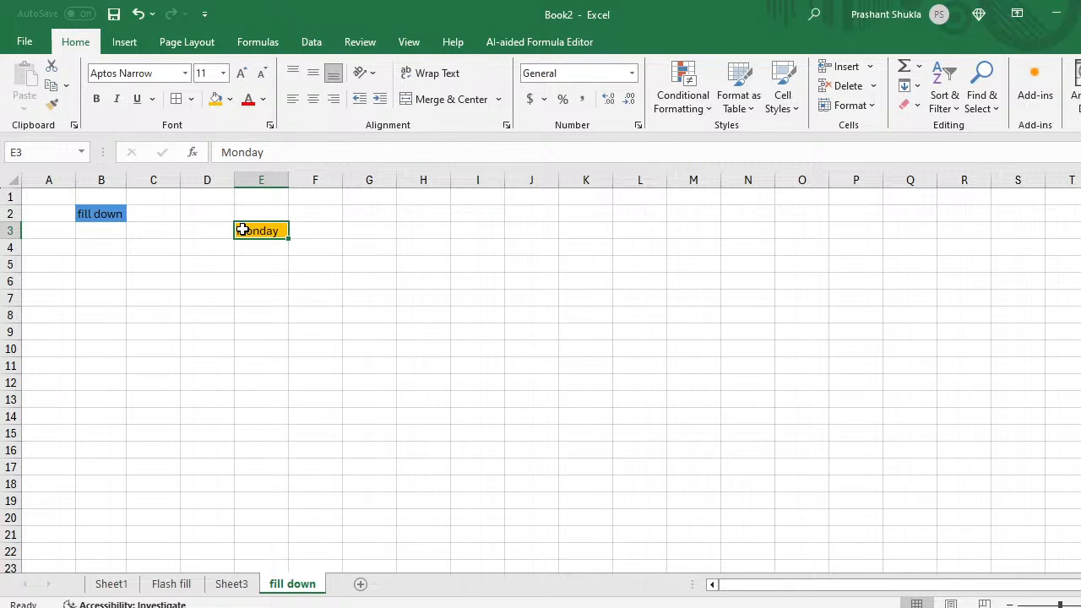
pyautogui.press('Left')
pyautogui.press('Left')
pyautogui.press('Right')
pyautogui.press('Right')
pyautogui.press('Delete')
pyautogui.press('Down')
pyautogui.press('Left')
pyautogui.press('Left')
pyautogui.press('Up')
pyautogui.press('Up')
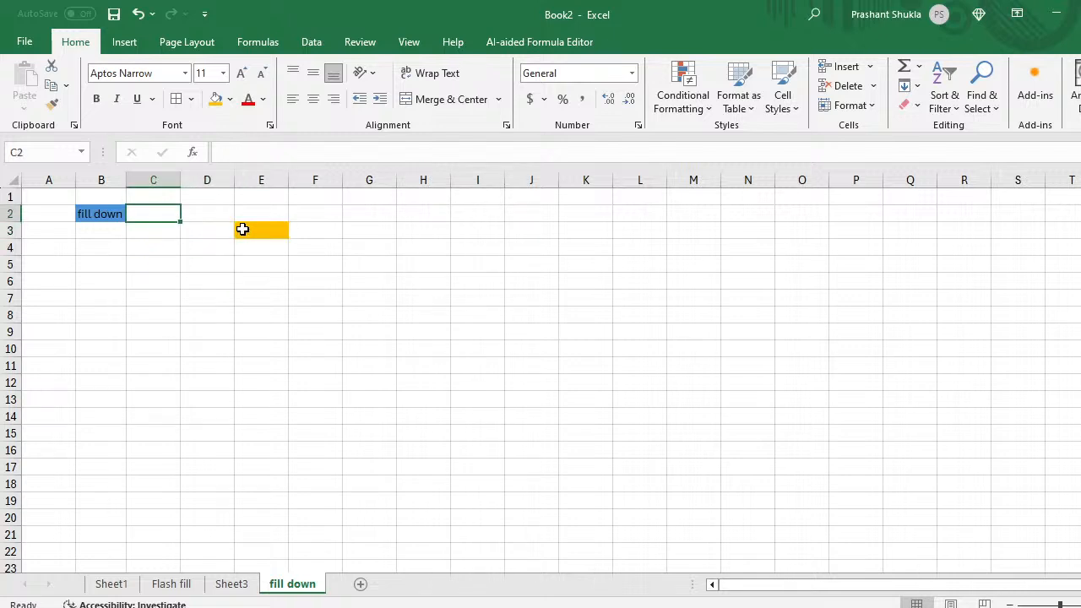
# Step: Enter 1 in D2 and 2 in D3 as the start of a number series
pyautogui.press('Right')
pyautogui.write('1')
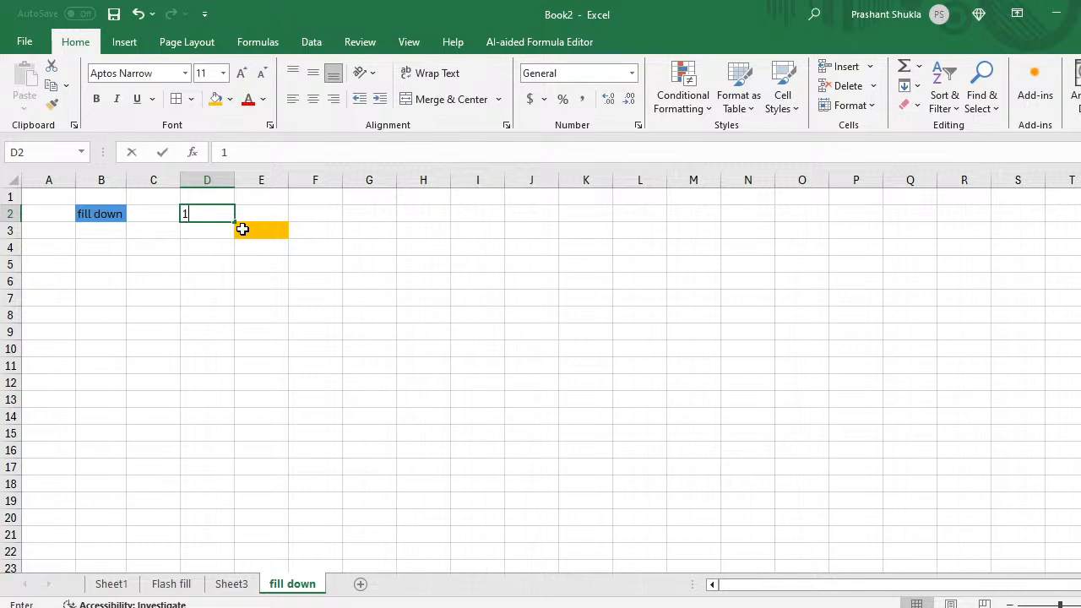
pyautogui.press('Return')
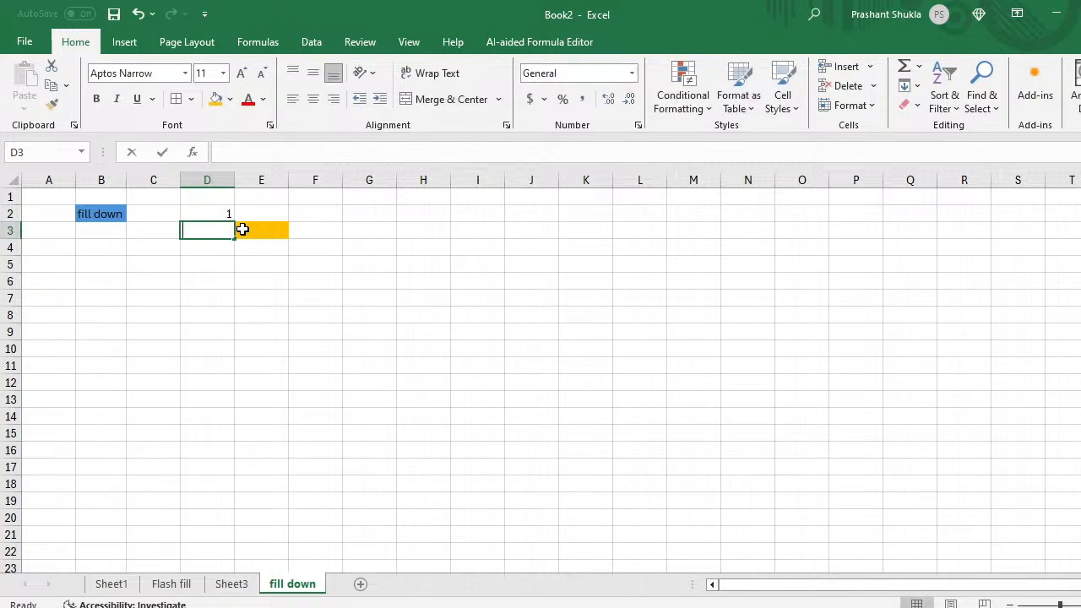
pyautogui.write('1')
pyautogui.press('BackSpace')
pyautogui.write('2')
pyautogui.press('Return')
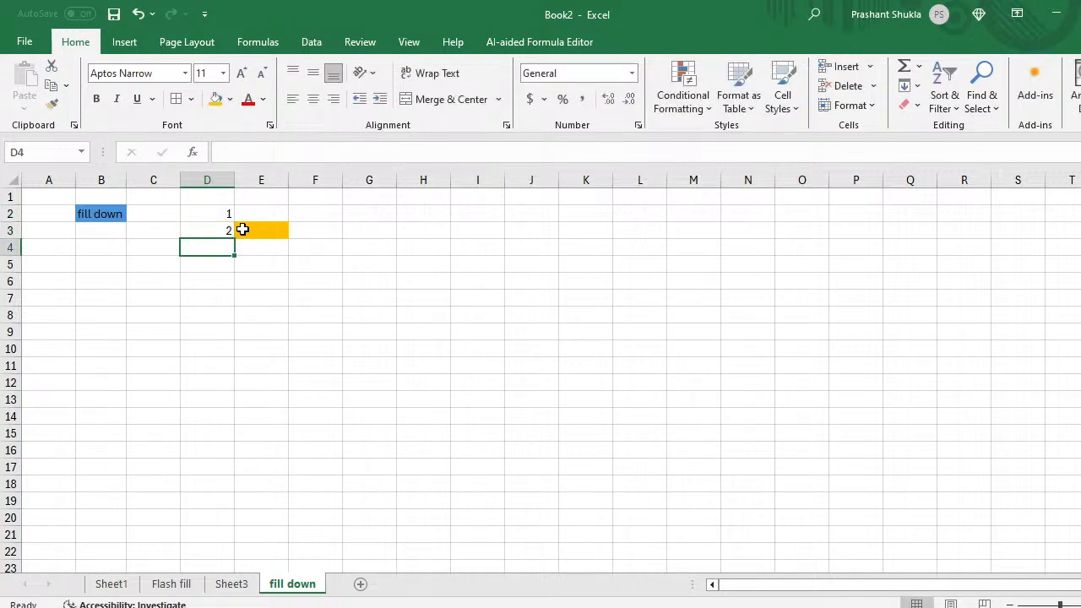
pyautogui.press('Up')
pyautogui.press('Up')
pyautogui.hotkey('shift', 'Down')
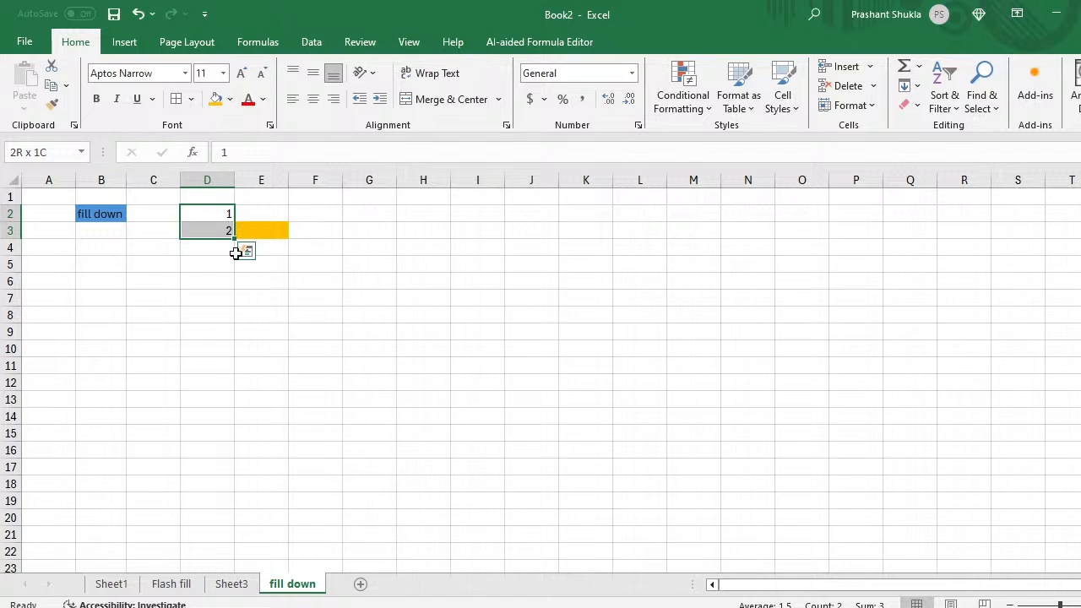
# Step: Drag the 1, 2 series down column D to reach 19 in D20
pyautogui.click(198, 513)
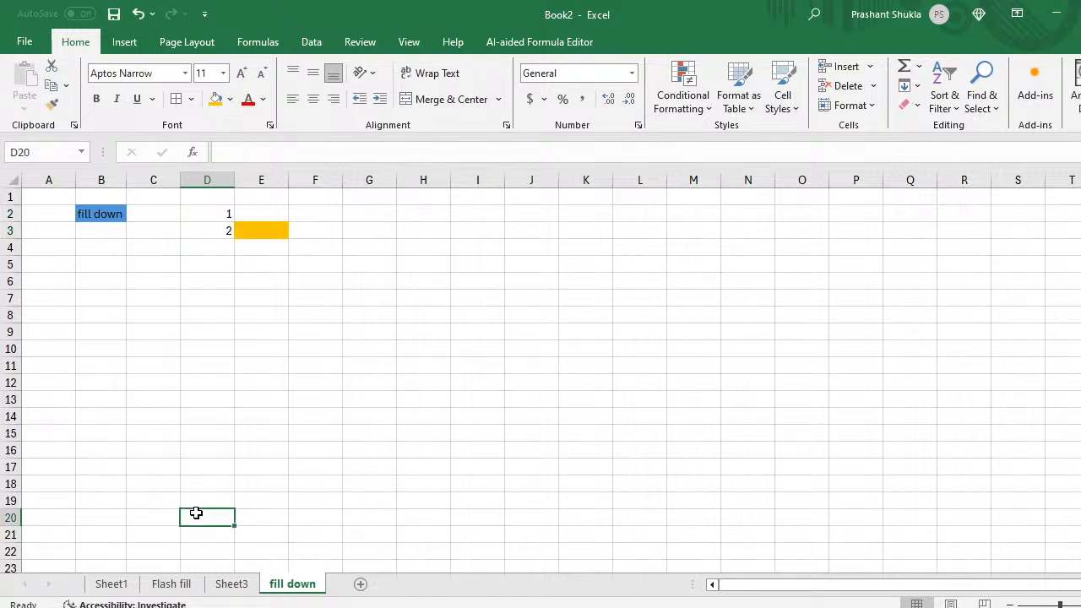
pyautogui.click(217, 216)
pyautogui.moveTo(218, 221); pyautogui.dragTo(237, 519)
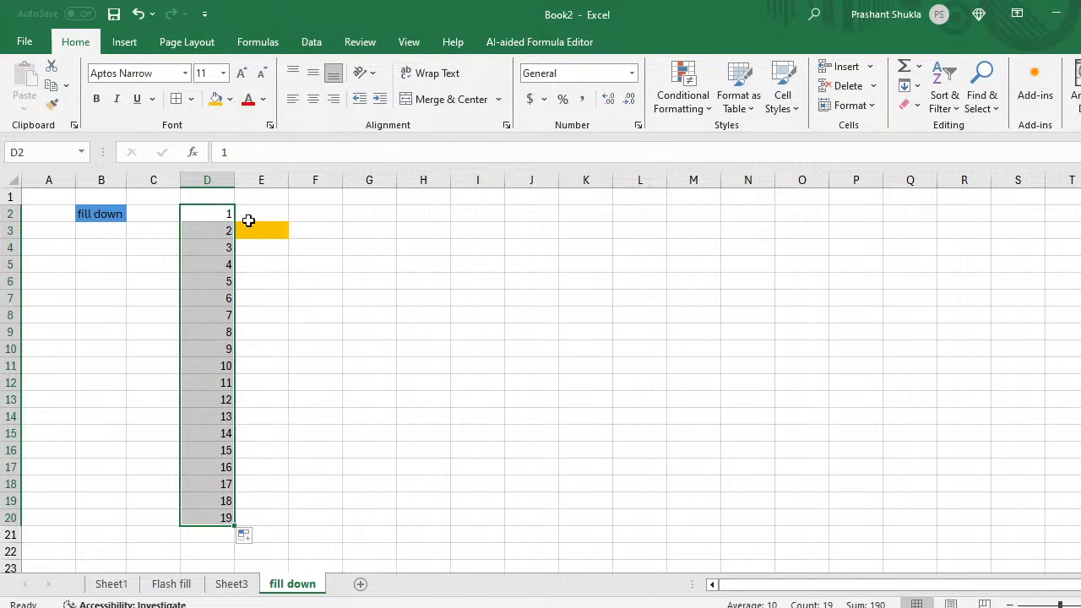
pyautogui.click(374, 232)
# Step: Enter an orange-filled Monday in G3 and copy it down to G9 using Copy Cells
pyautogui.write('M')
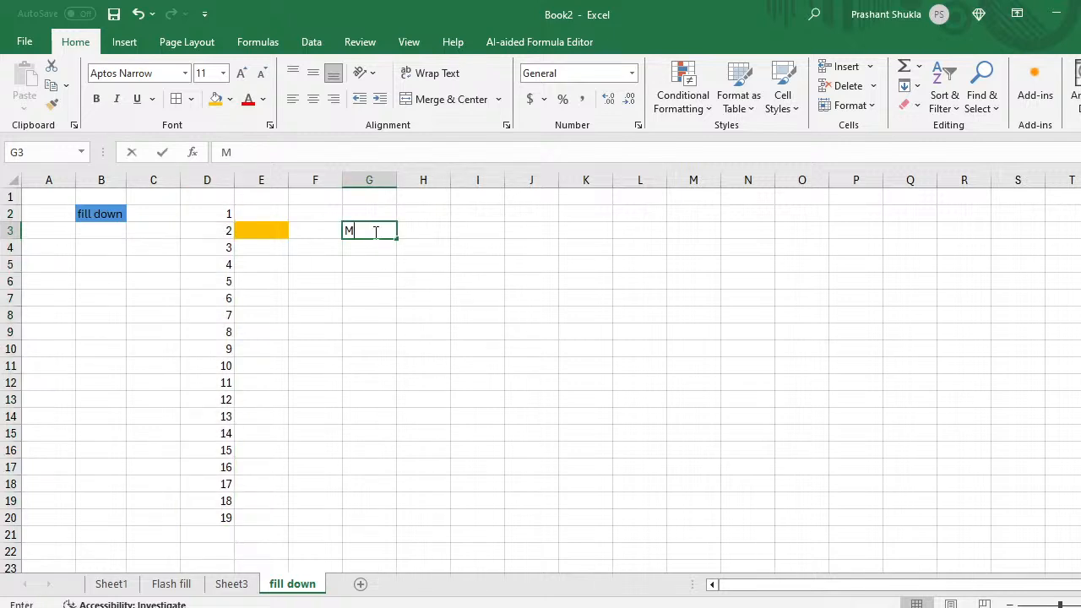
pyautogui.write('onday')
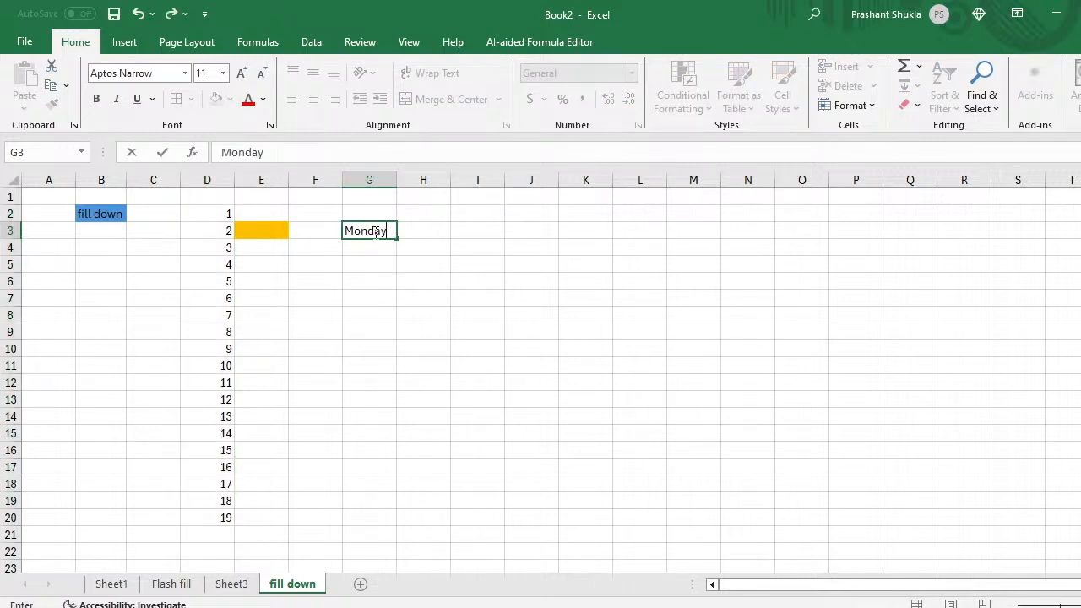
pyautogui.press('Return')
pyautogui.click(374, 232)
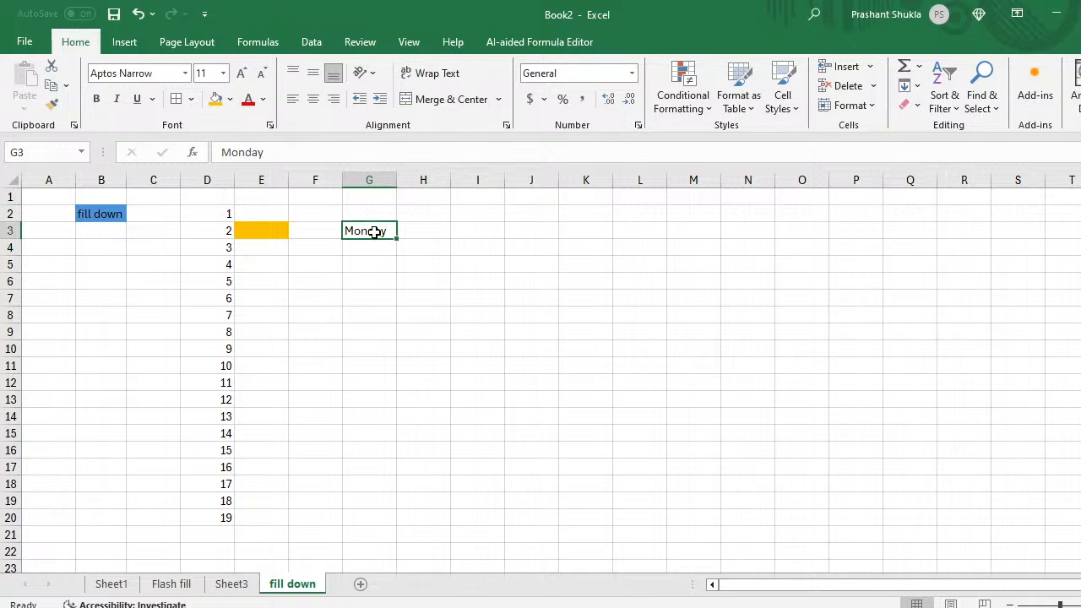
pyautogui.click(215, 98)
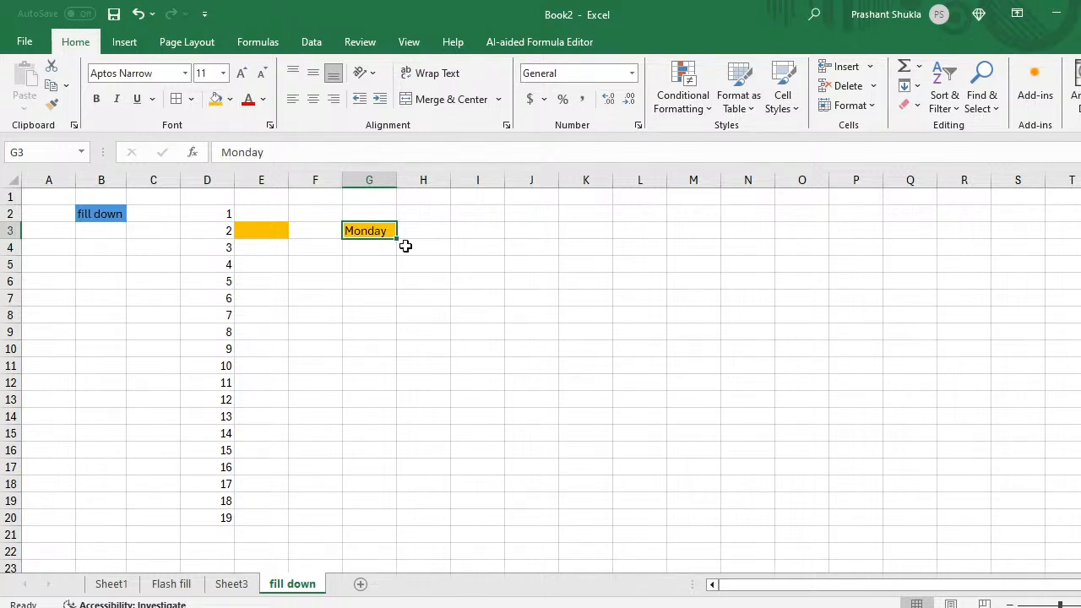
pyautogui.moveTo(395, 239); pyautogui.dragTo(391, 344)
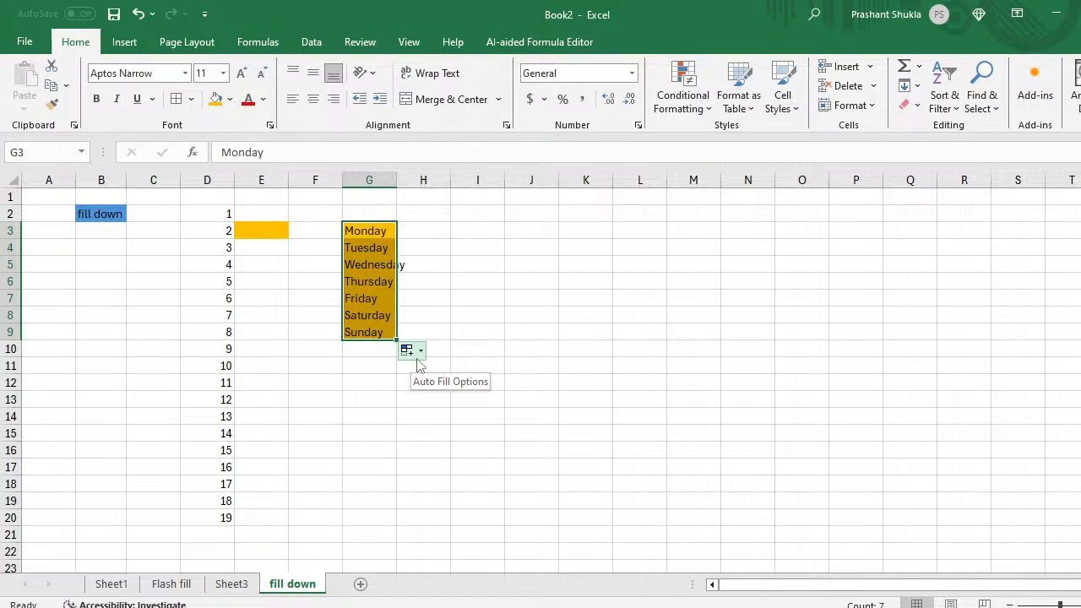
pyautogui.click(414, 353)
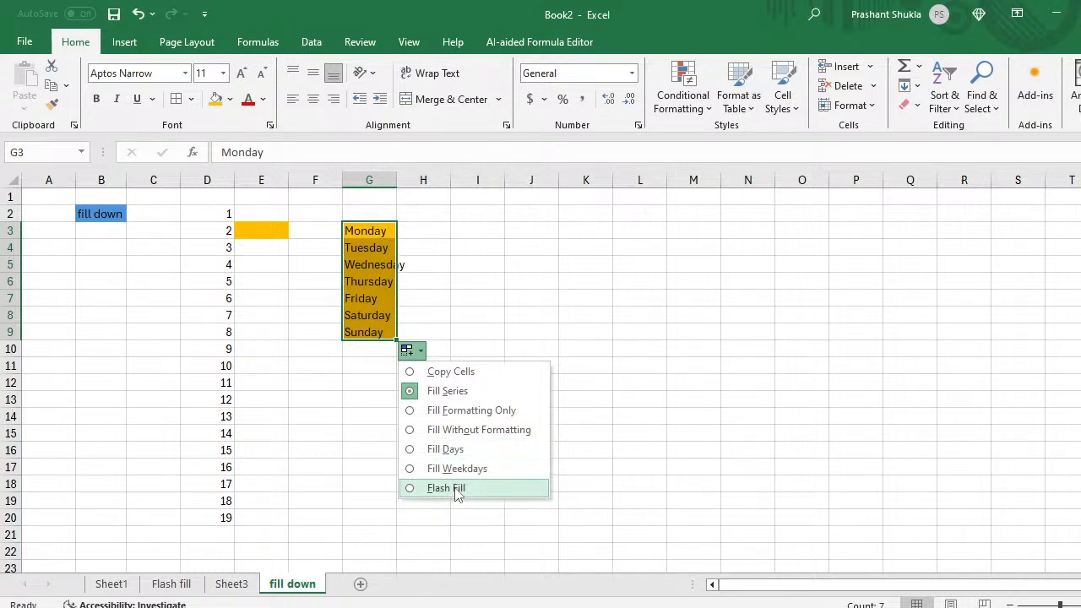
pyautogui.click(447, 372)
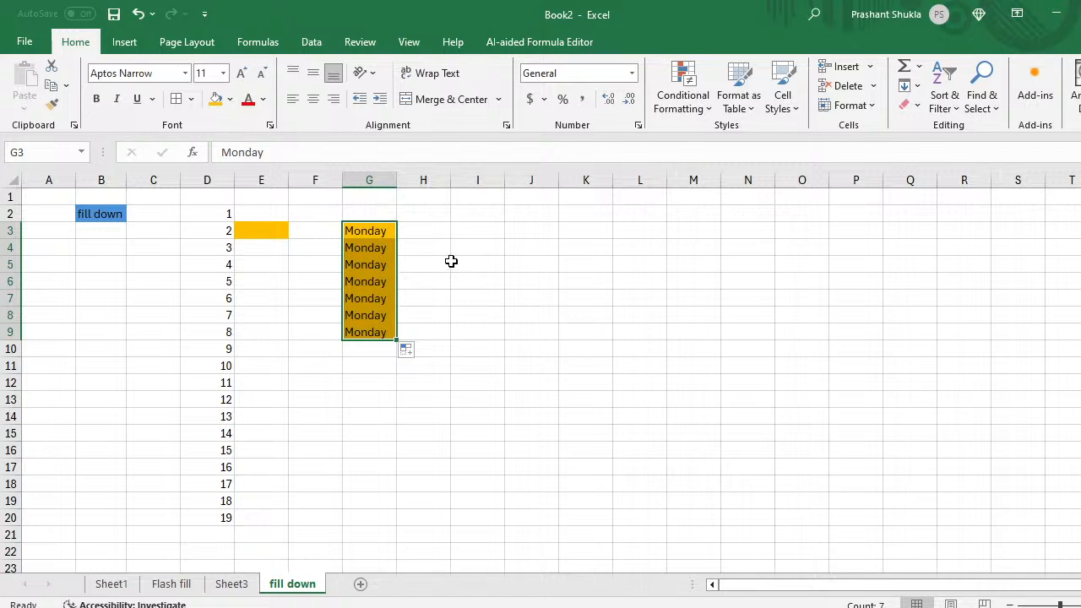
pyautogui.click(428, 229)
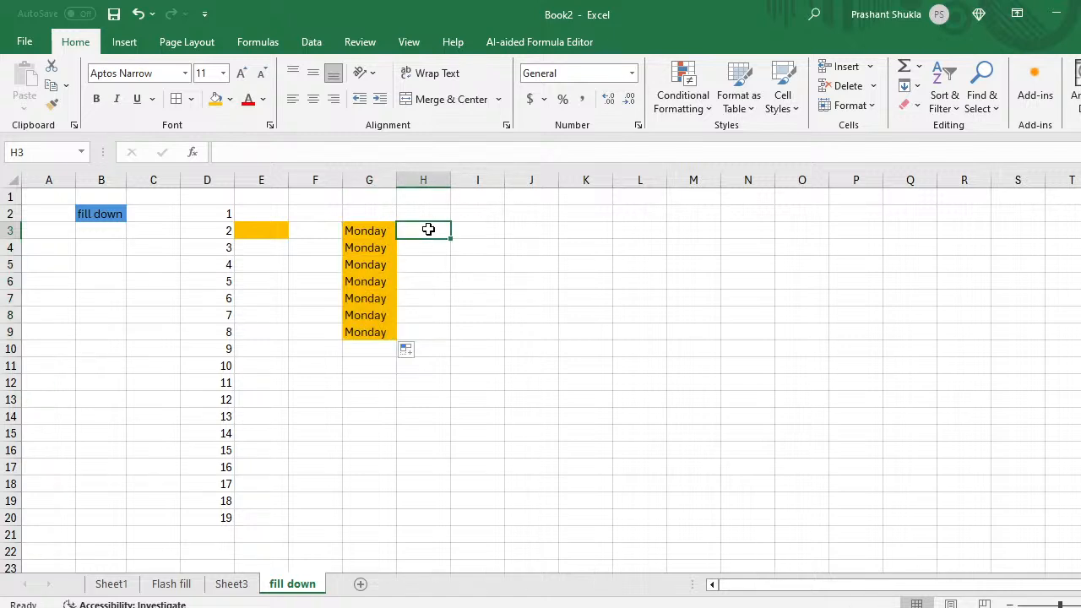
# Step: Enter Monday in H3 and Paste Special Formats from G3 to give it the orange fill
pyautogui.write('Mo')
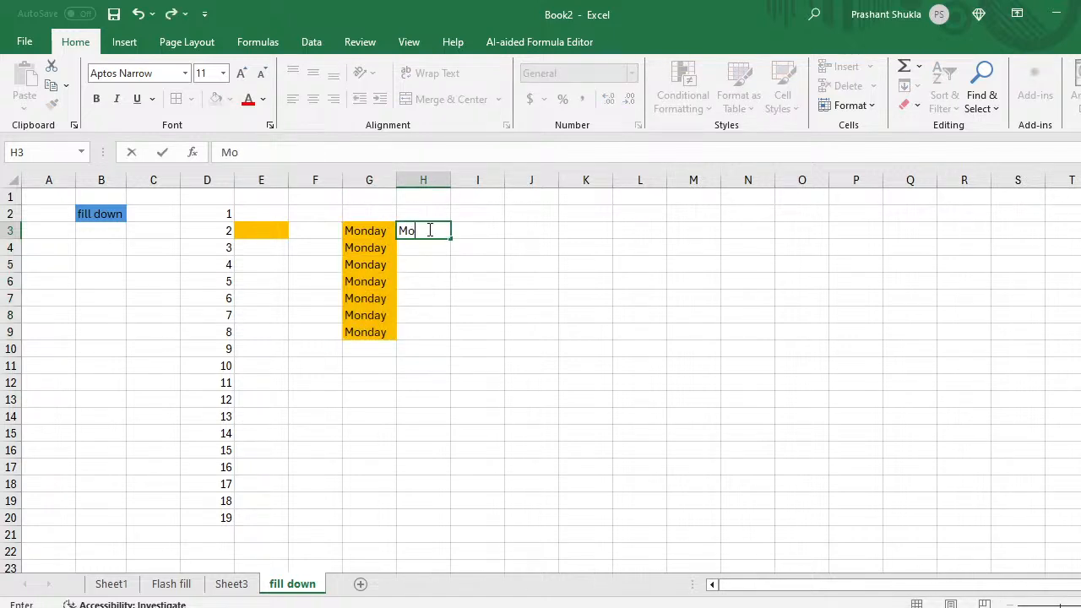
pyautogui.write('nday')
pyautogui.press('Return')
pyautogui.click(428, 229)
pyautogui.press('Left')
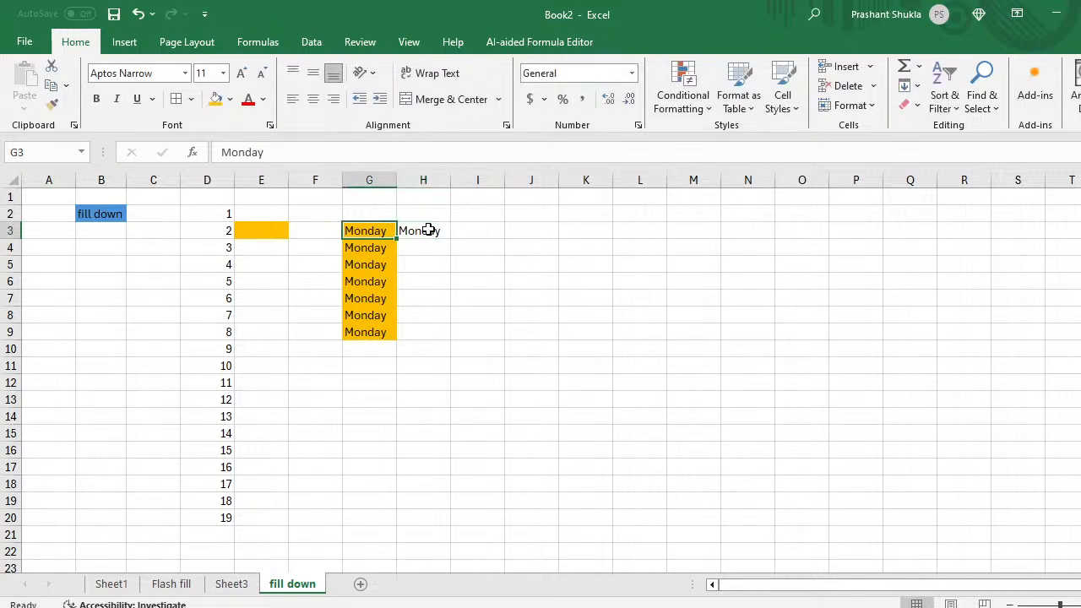
pyautogui.hotkey('ctrl', 'c')
pyautogui.click(428, 229)
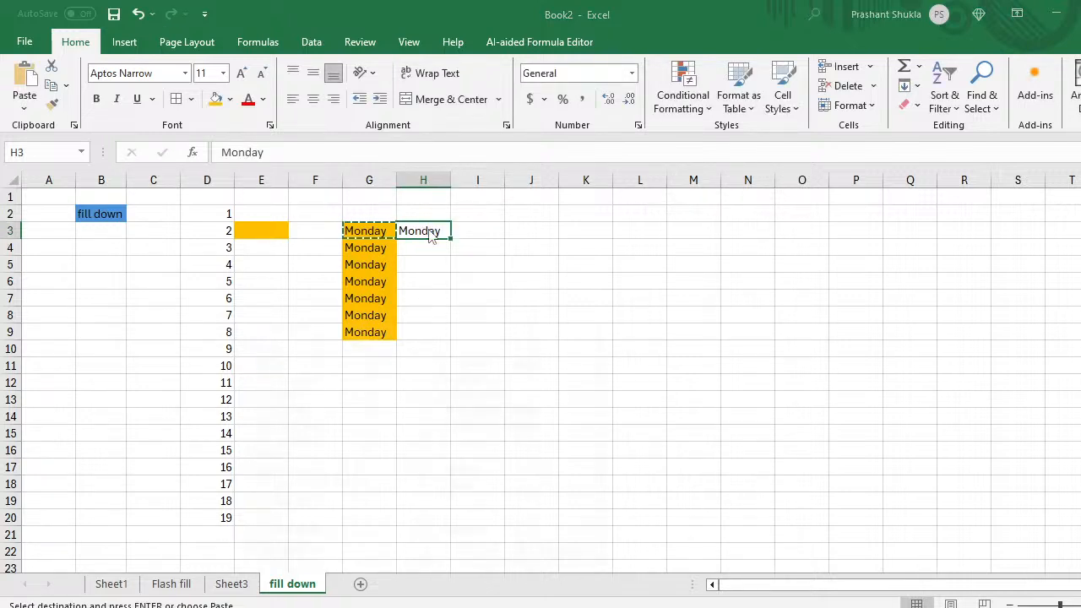
pyautogui.hotkey('ctrl', 'alt', 'v')
pyautogui.press('v')
pyautogui.press('t')
pyautogui.press('Return')
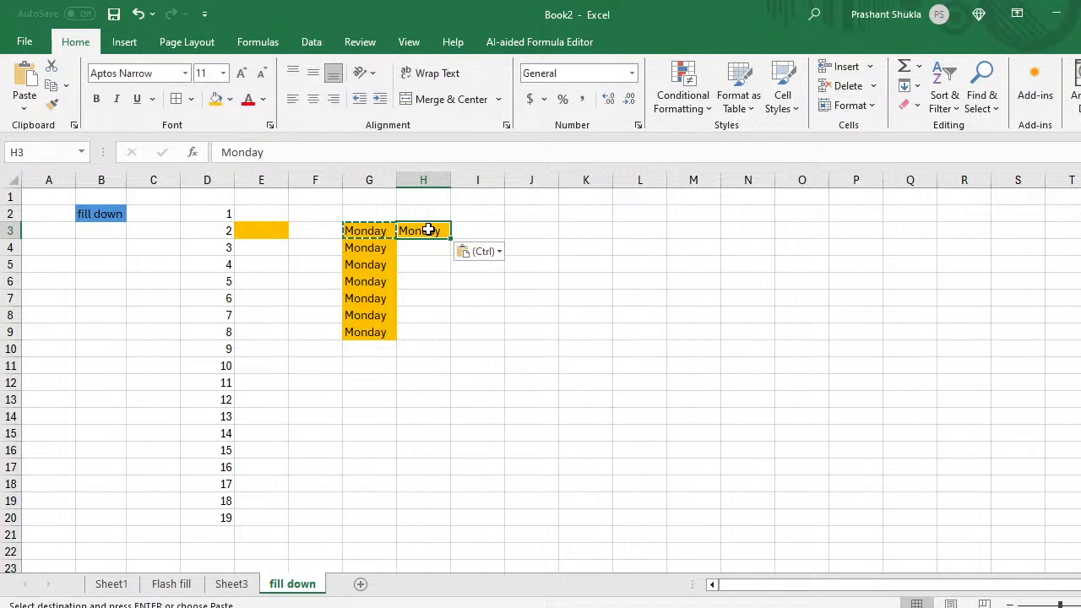
pyautogui.press('Escape')
pyautogui.click(429, 265)
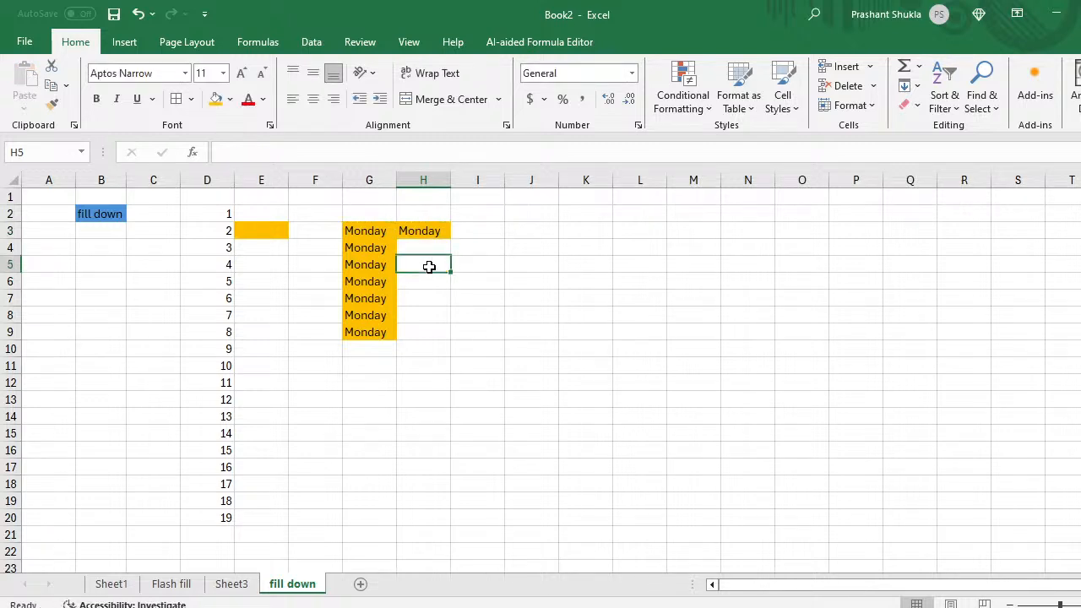
pyautogui.press('Up')
pyautogui.press('Up')
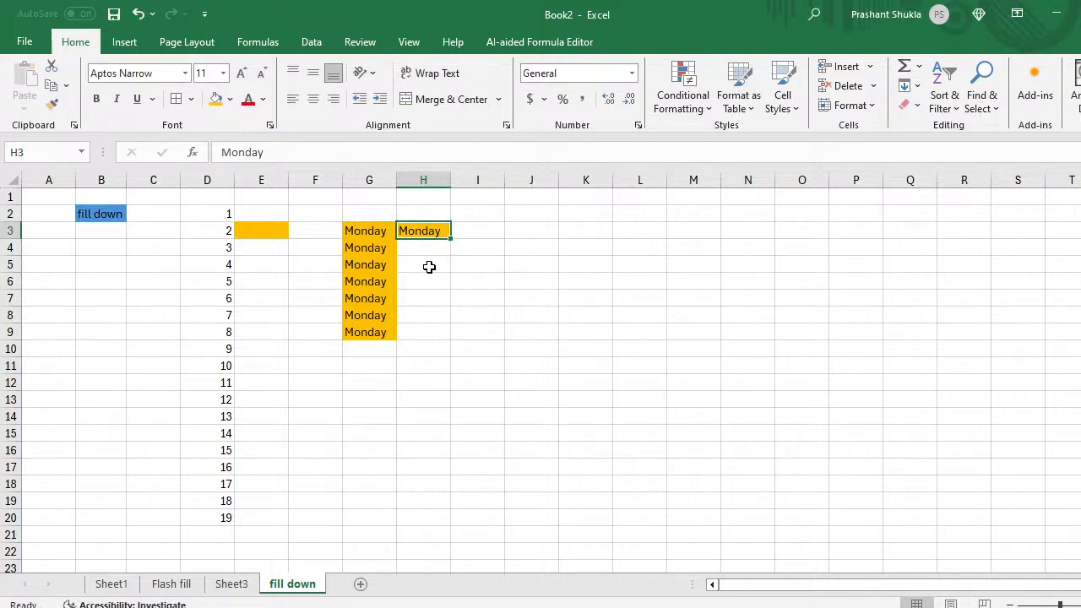
# Step: Fill H3 down to H9 as a Monday-to-Sunday series
pyautogui.moveTo(451, 239); pyautogui.dragTo(449, 334)
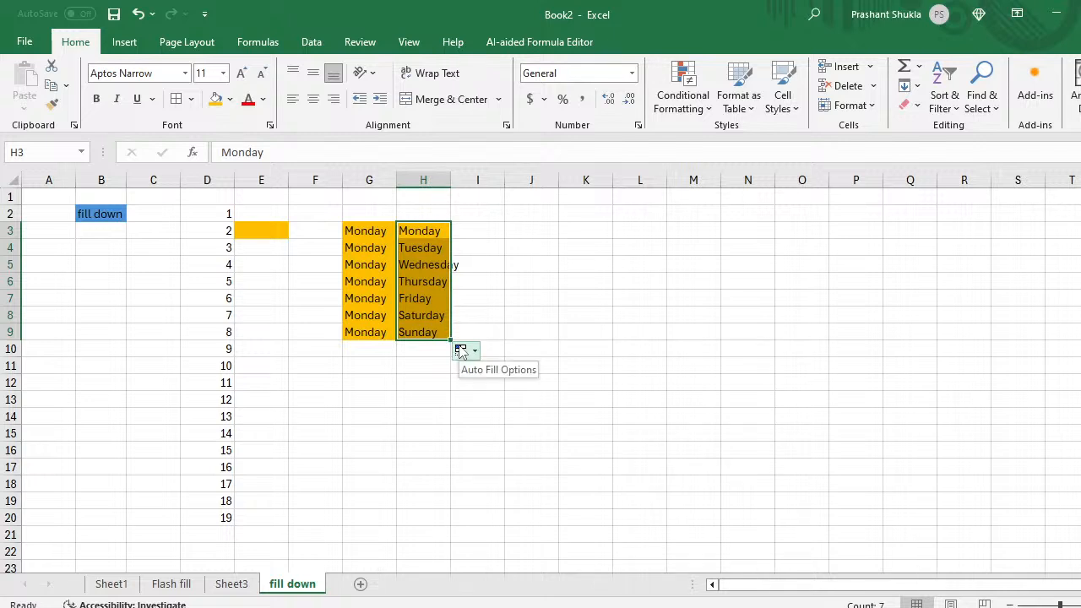
pyautogui.click(460, 351)
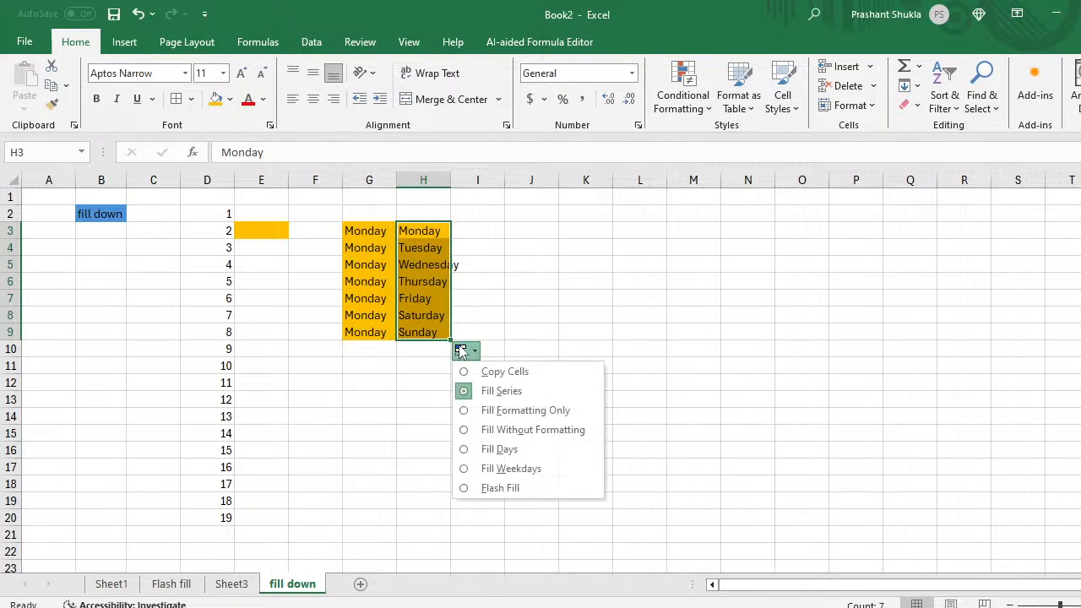
pyautogui.click(498, 393)
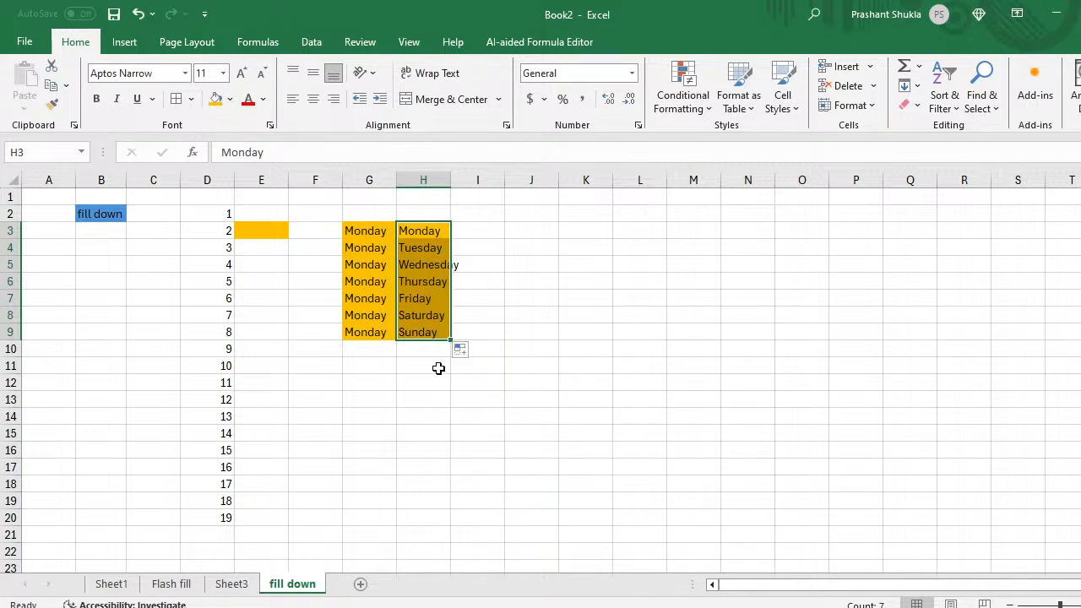
# Step: Copy Monday to I3, fill I3:I9 with Fill Formatting Only, and fit columns I and H
pyautogui.click(436, 233)
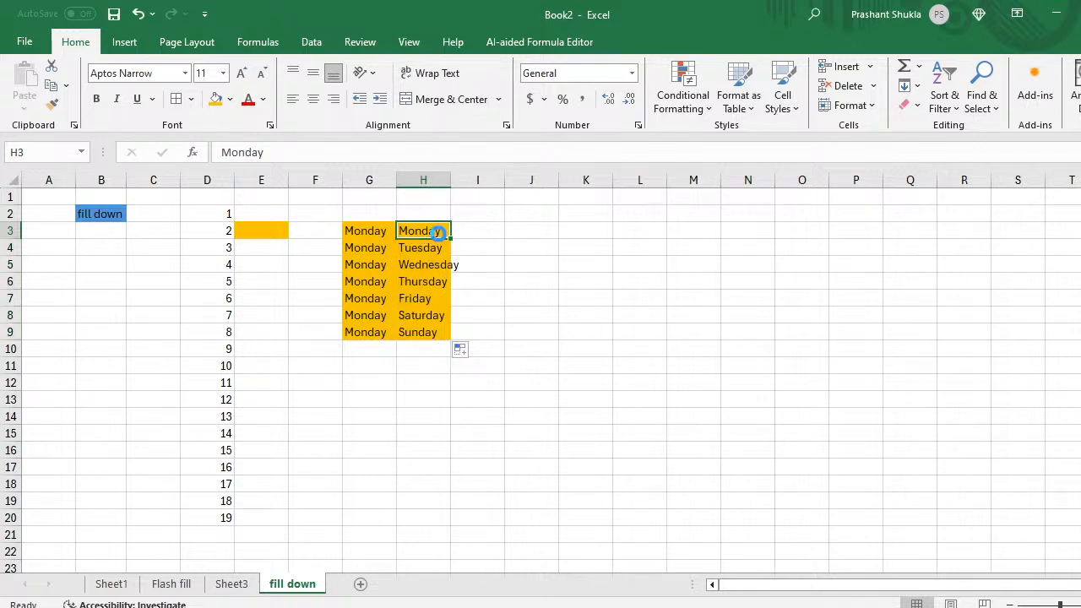
pyautogui.hotkey('ctrl', 'c')
pyautogui.press('Right')
pyautogui.hotkey('ctrl', 'v')
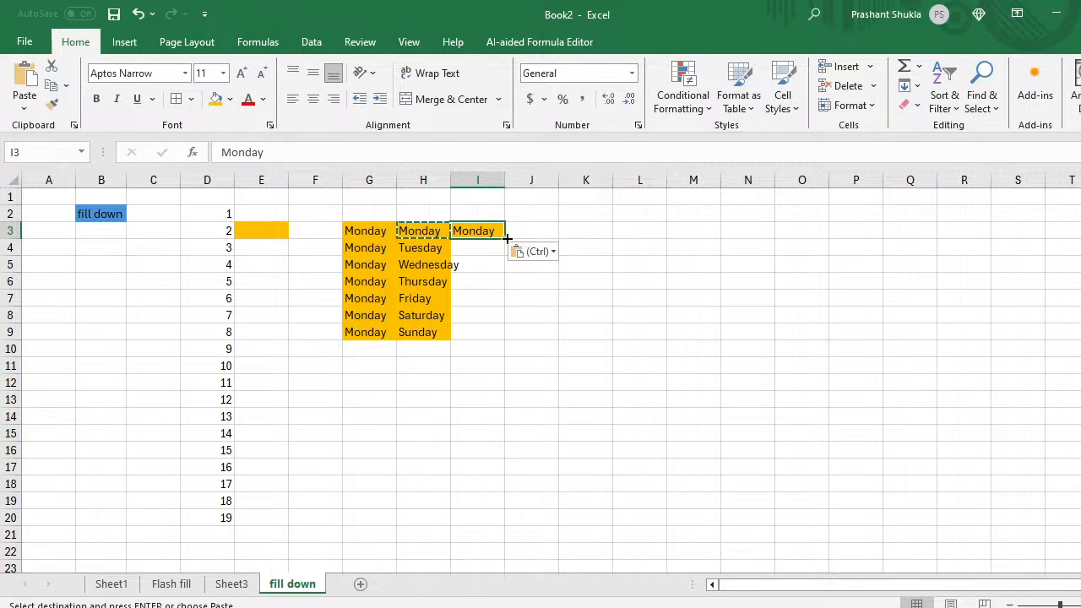
pyautogui.moveTo(506, 239); pyautogui.dragTo(508, 335)
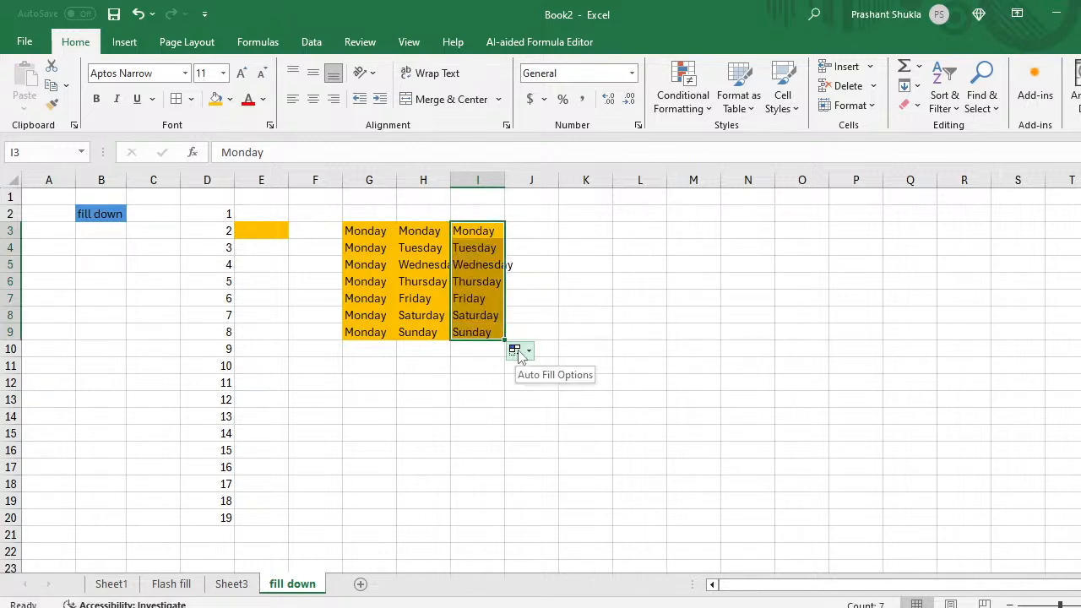
pyautogui.click(518, 352)
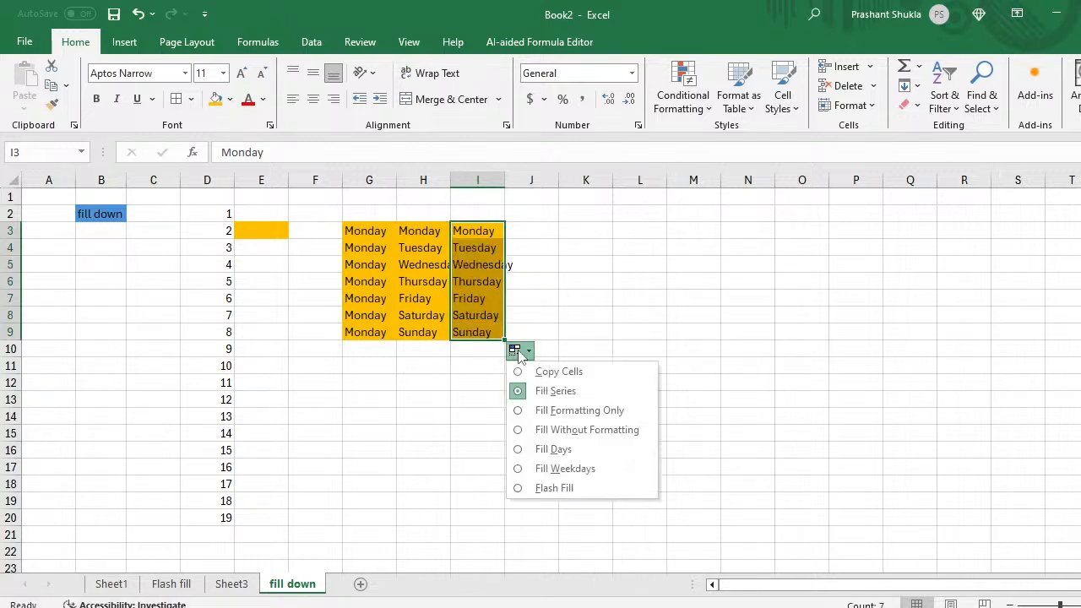
pyautogui.click(523, 412)
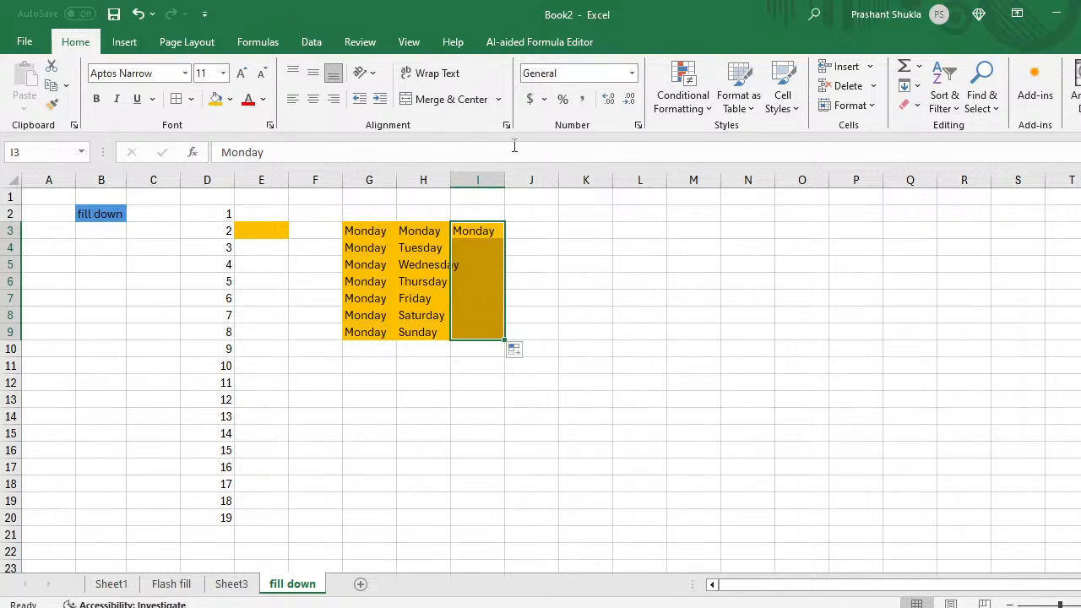
pyautogui.doubleClick(504, 179)
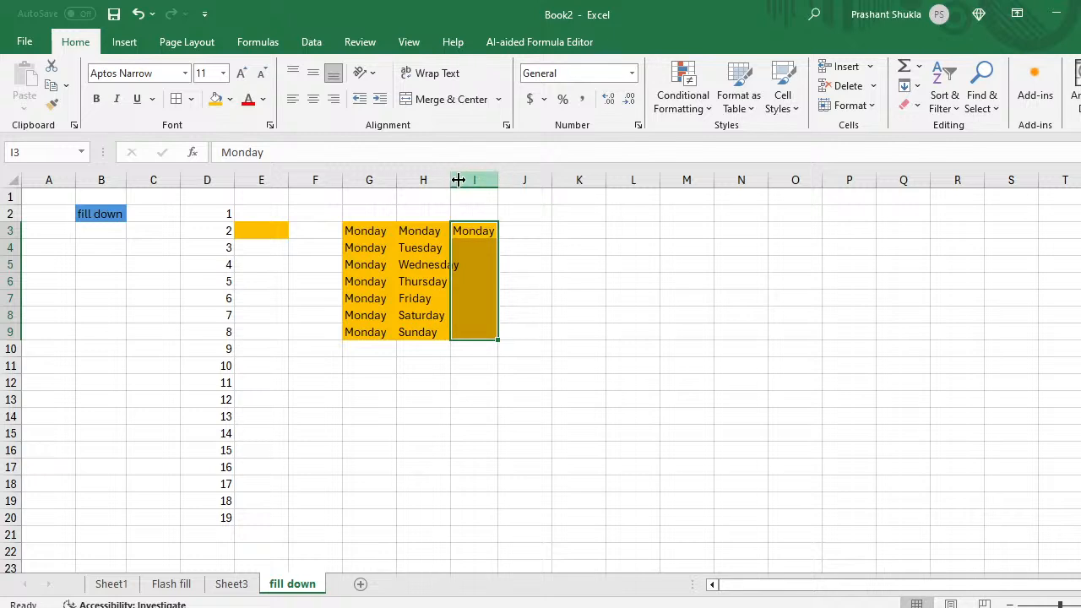
pyautogui.doubleClick(450, 180)
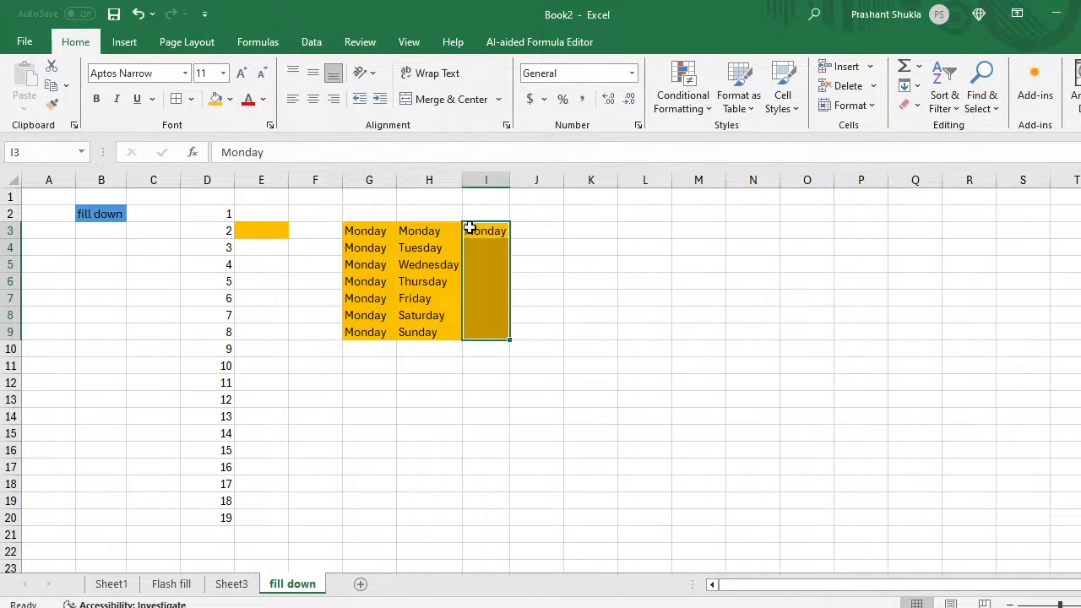
# Step: Copy Monday to J3 and fill J3:J9 Monday–Sunday using Fill Without Formatting
pyautogui.click(476, 230)
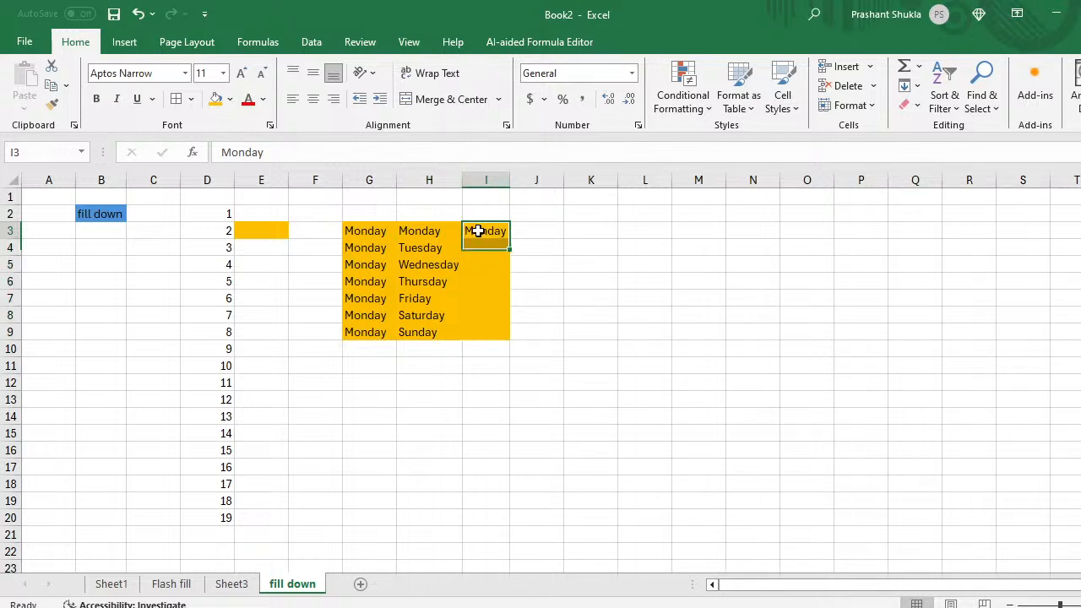
pyautogui.hotkey('ctrl', 'c')
pyautogui.press('Right')
pyautogui.hotkey('ctrl', 'v')
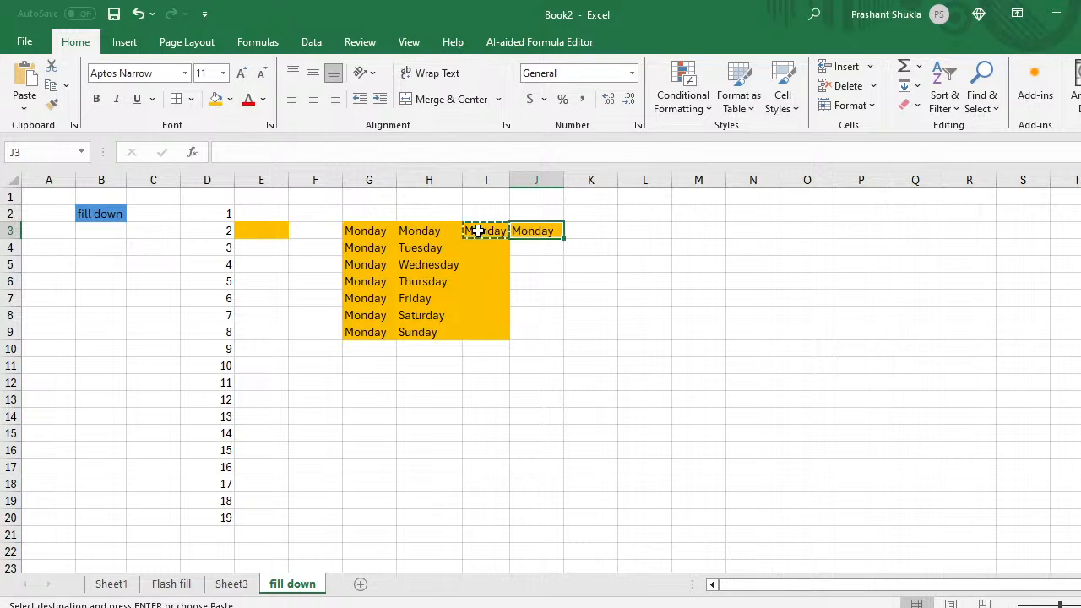
pyautogui.click(545, 259)
pyautogui.press('Up')
pyautogui.press('Up')
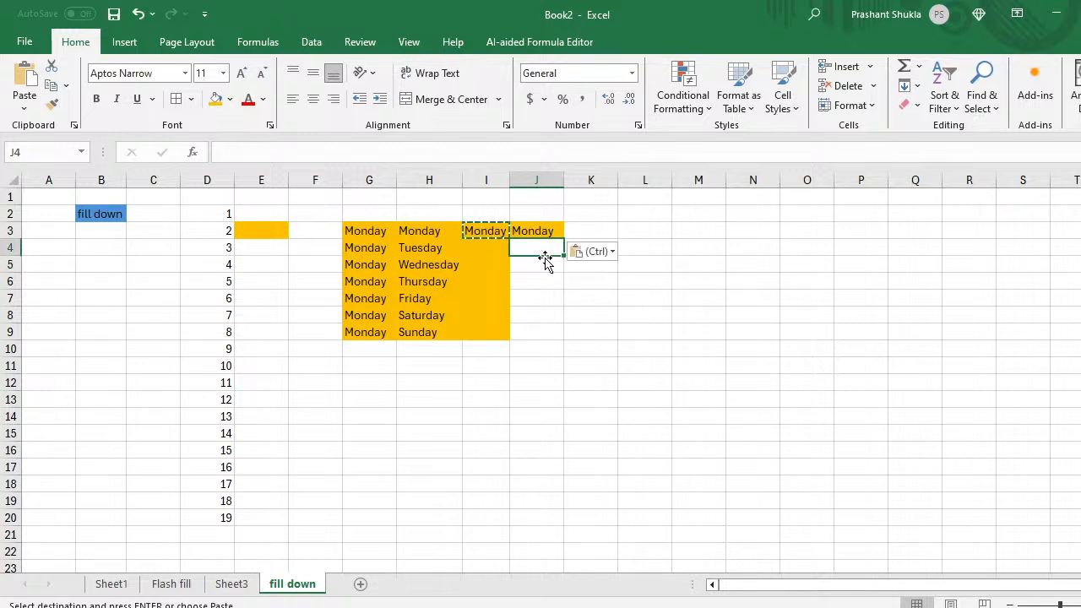
pyautogui.moveTo(563, 231); pyautogui.dragTo(564, 336)
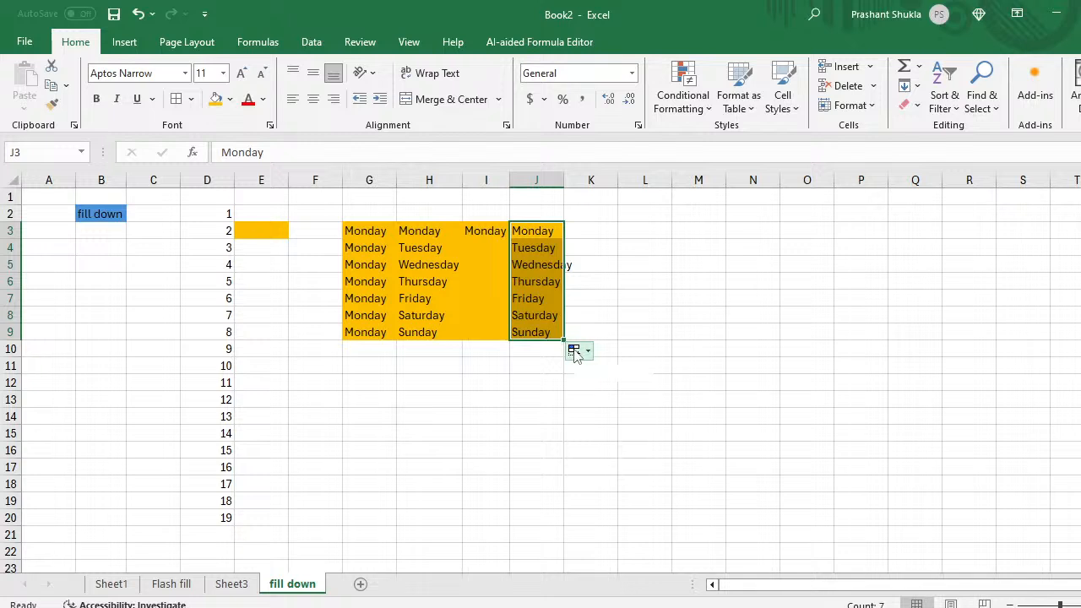
pyautogui.click(573, 350)
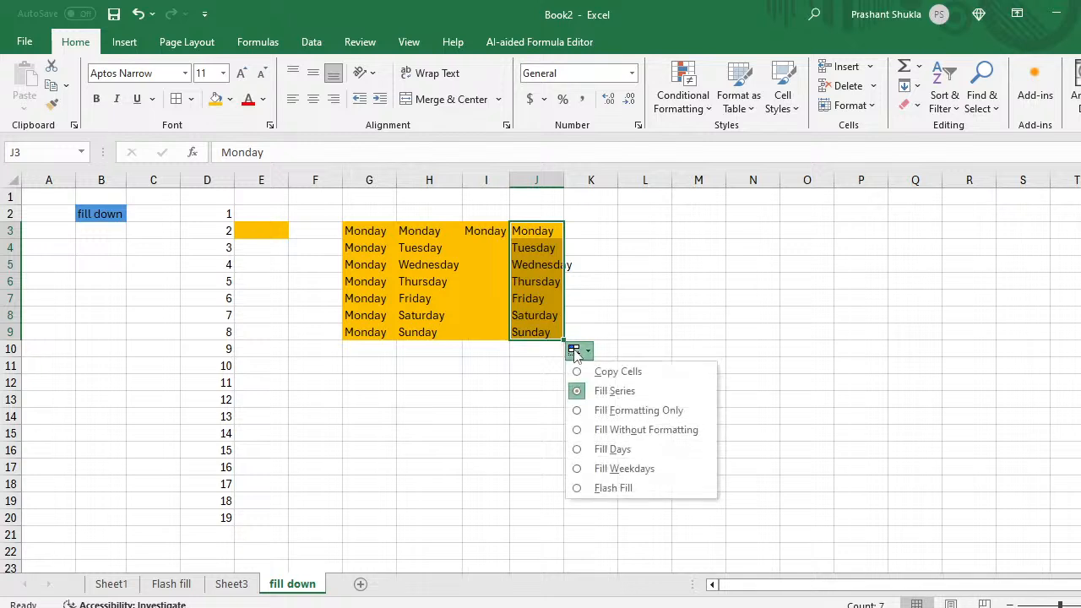
pyautogui.click(579, 431)
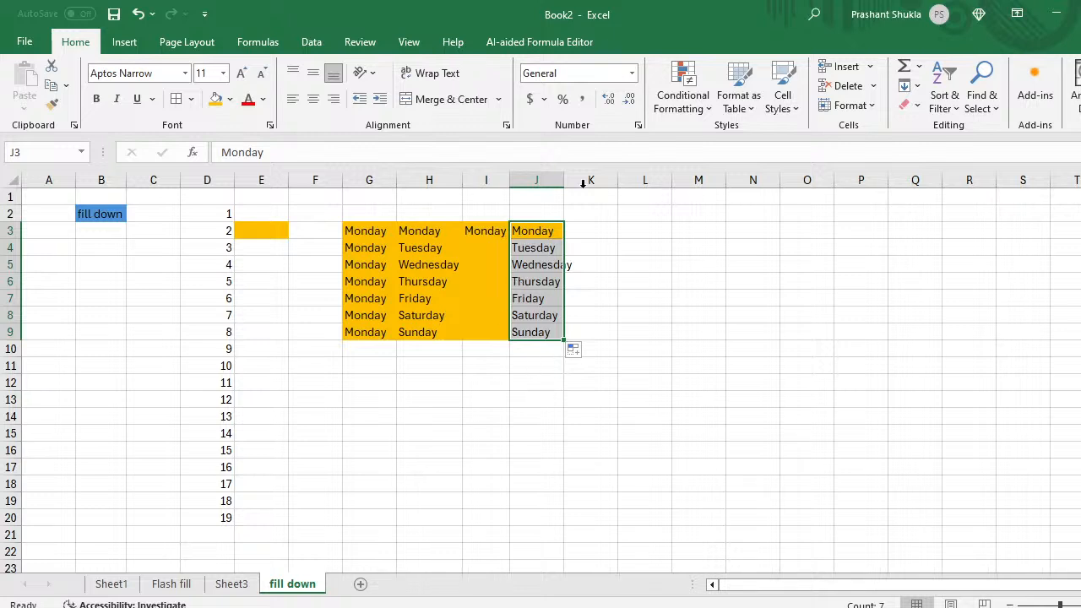
pyautogui.click(557, 230)
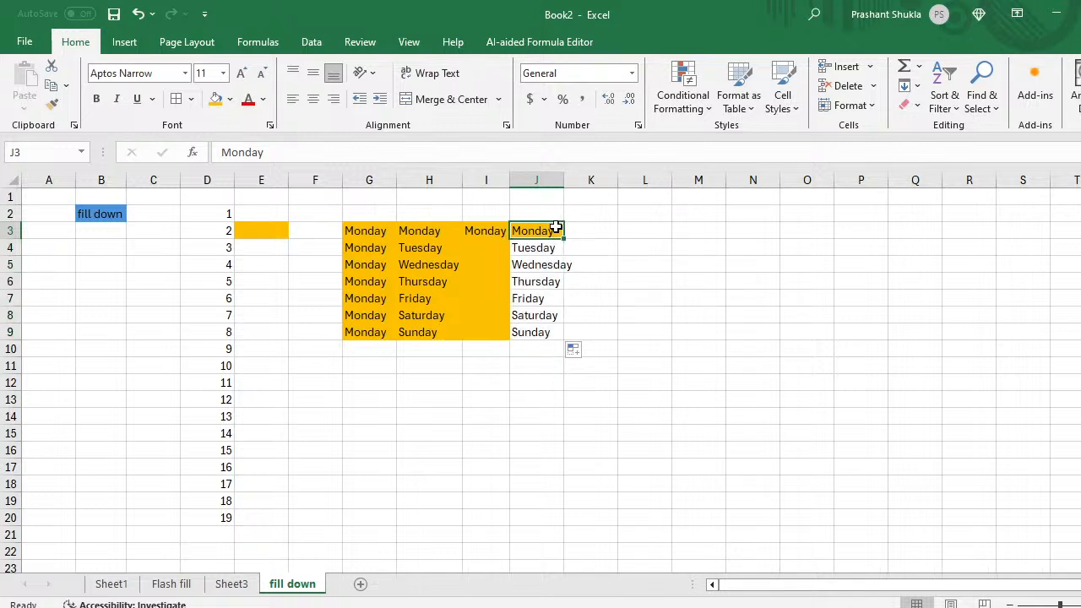
# Step: Copy the orange Monday to K3 and fill K3:K9 with Fill Days
pyautogui.hotkey('ctrl', 'c')
pyautogui.press('Right')
pyautogui.hotkey('ctrl', 'v')
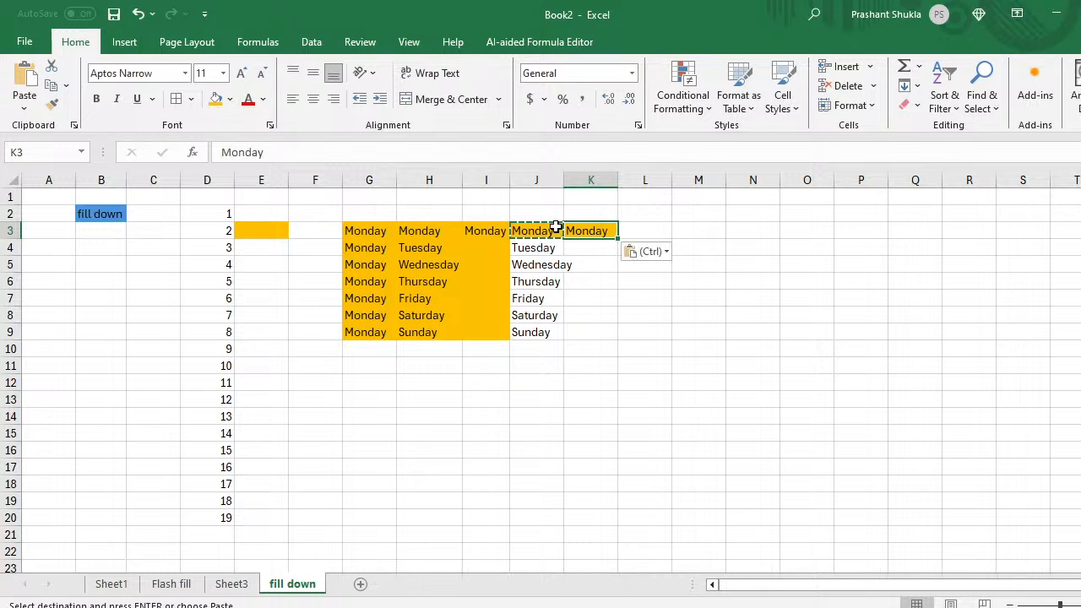
pyautogui.press('Down')
pyautogui.press('Up')
pyautogui.moveTo(619, 239); pyautogui.dragTo(621, 339)
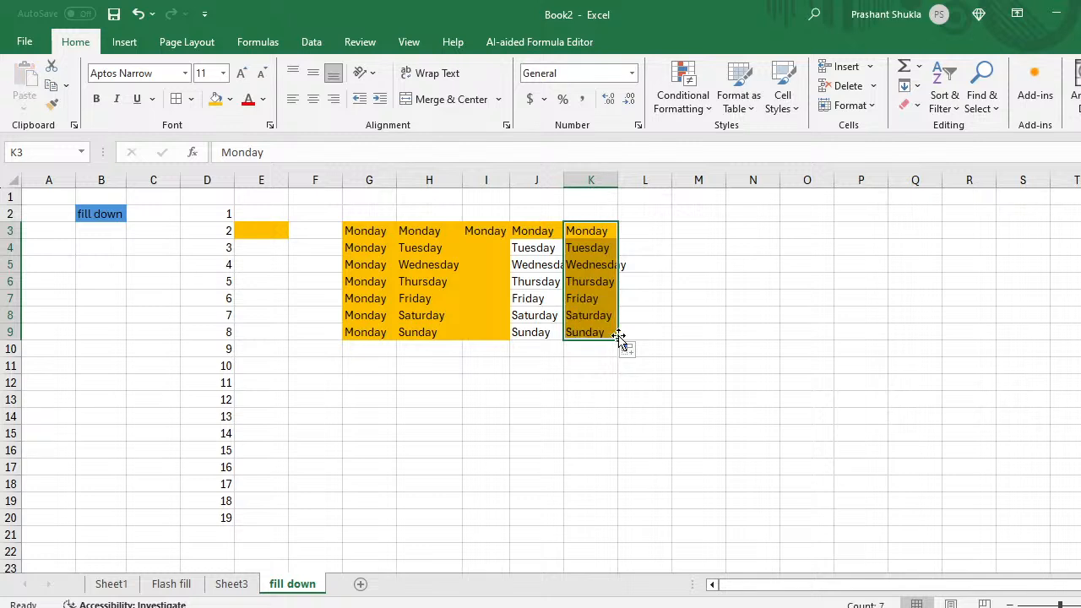
pyautogui.click(639, 353)
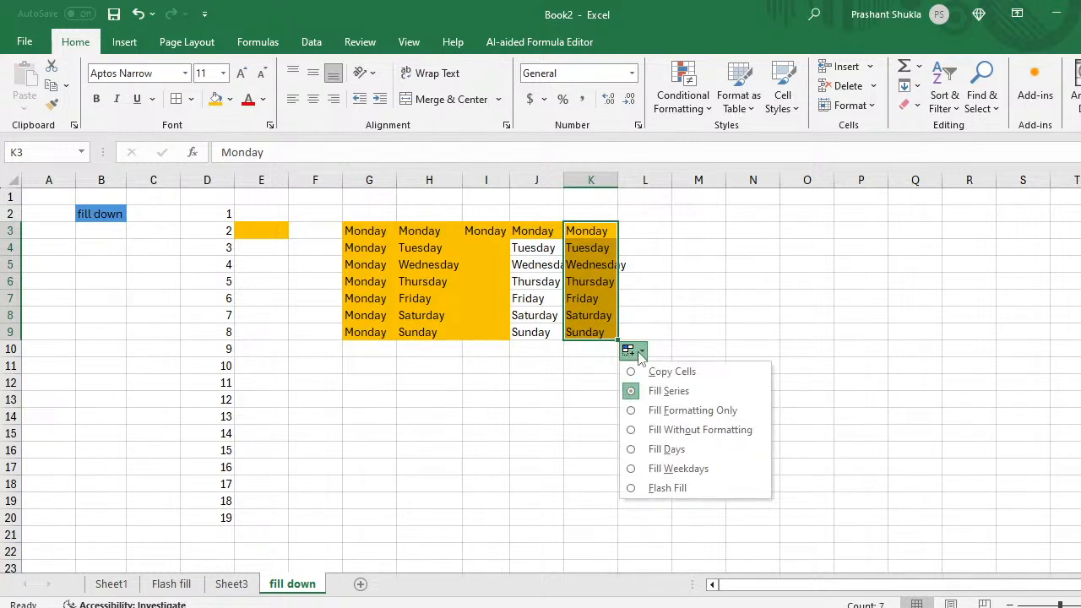
pyautogui.click(633, 450)
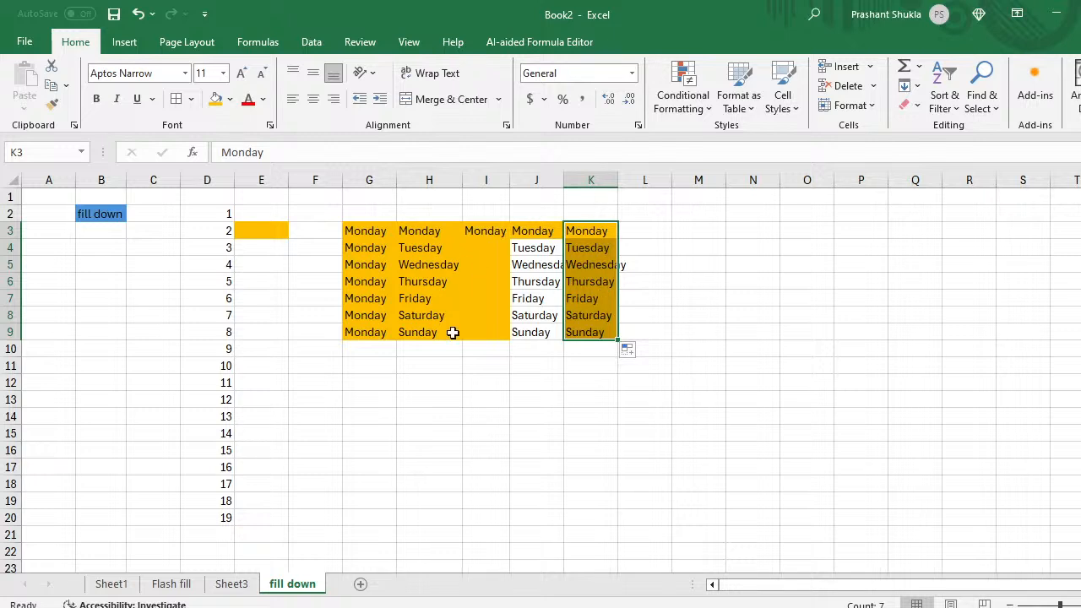
# Step: Copy the orange Monday to L3 and fill L3:L9 with Fill Weekdays
pyautogui.click(606, 234)
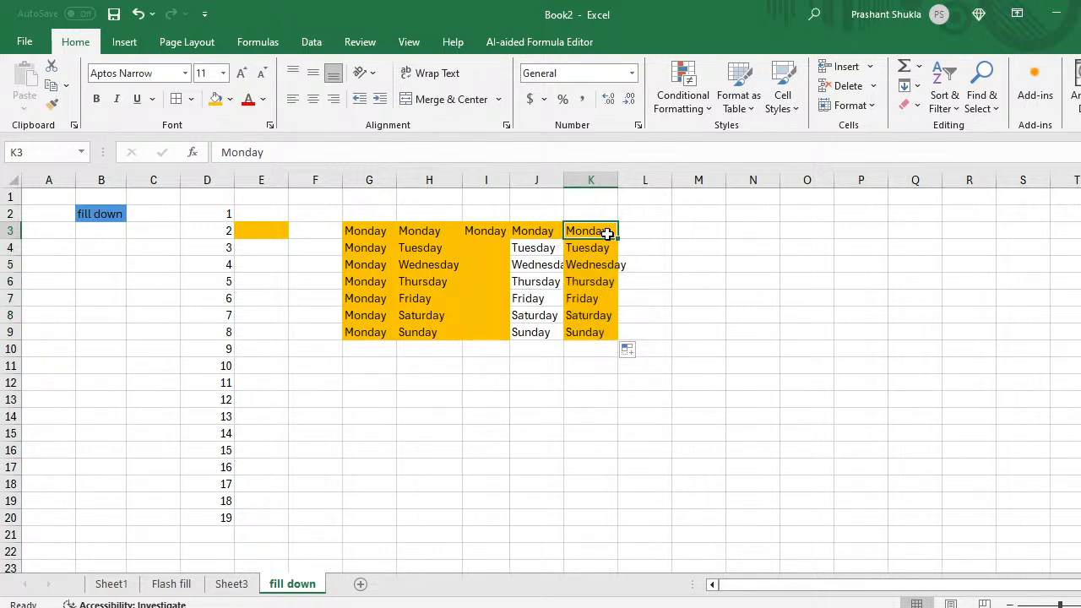
pyautogui.hotkey('ctrl', 'c')
pyautogui.press('Right')
pyautogui.hotkey('ctrl', 'v')
pyautogui.press('Left')
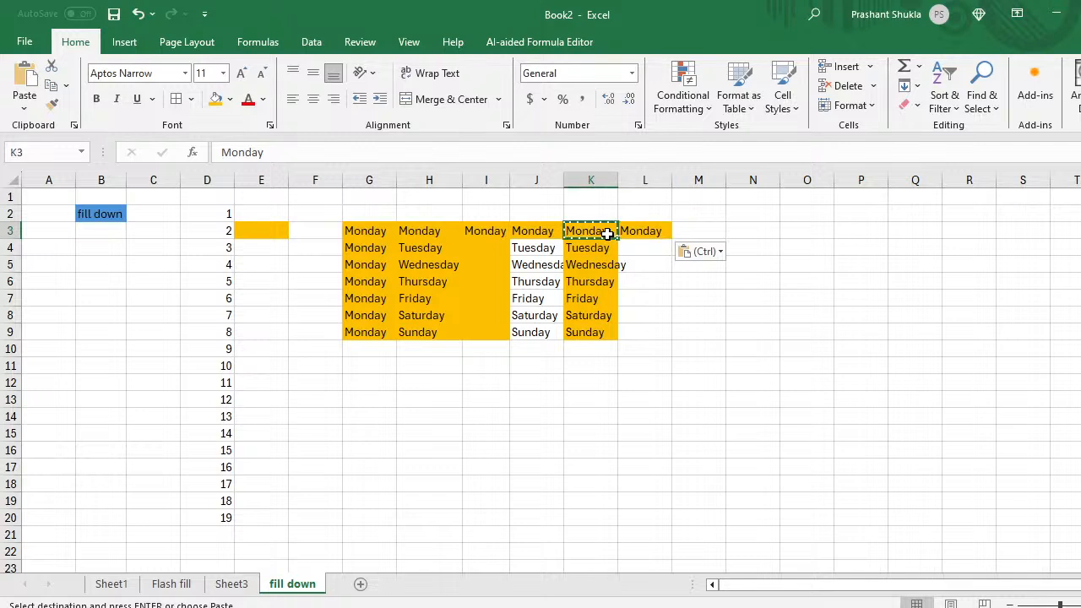
pyautogui.press('Right')
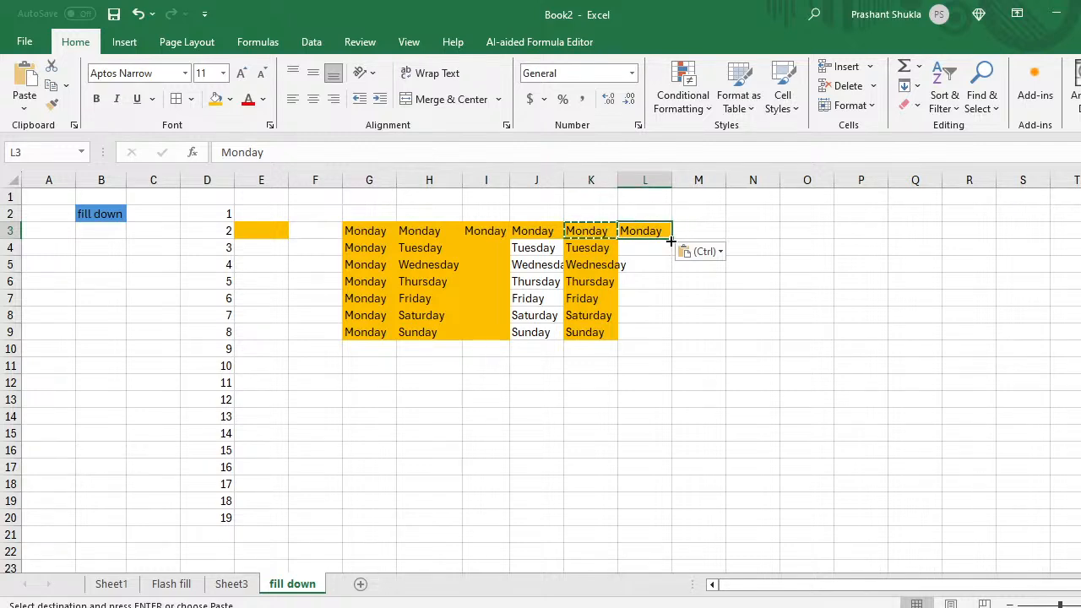
pyautogui.moveTo(671, 241); pyautogui.dragTo(675, 335)
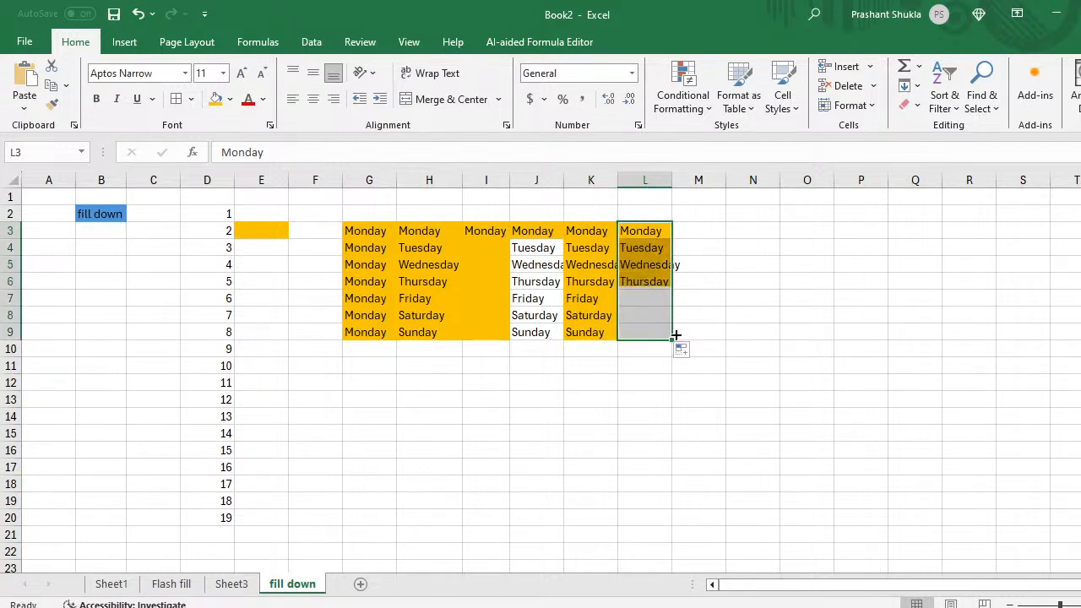
pyautogui.click(682, 351)
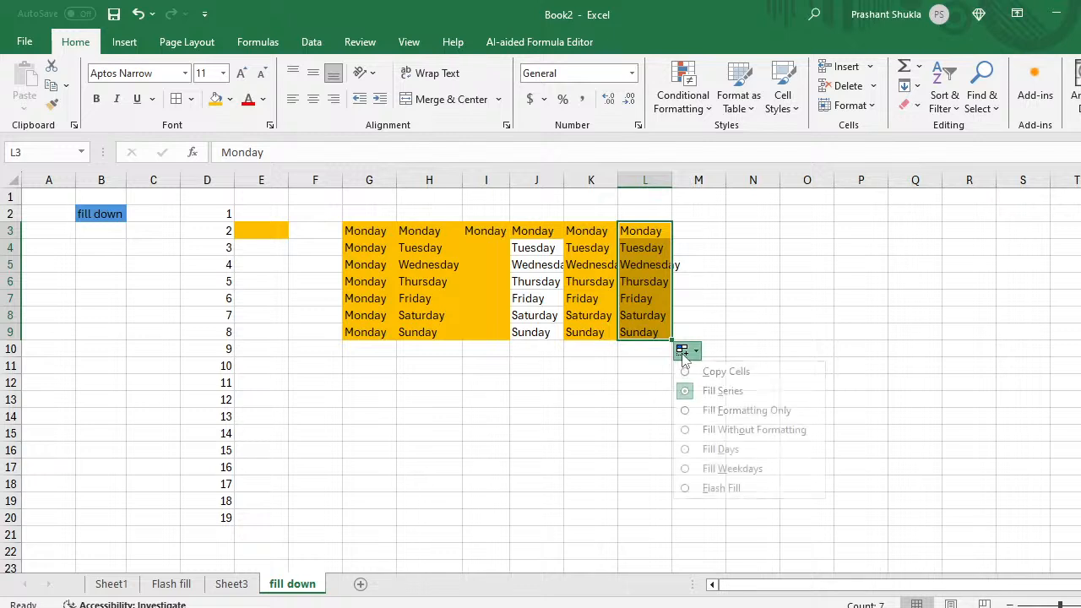
pyautogui.click(684, 470)
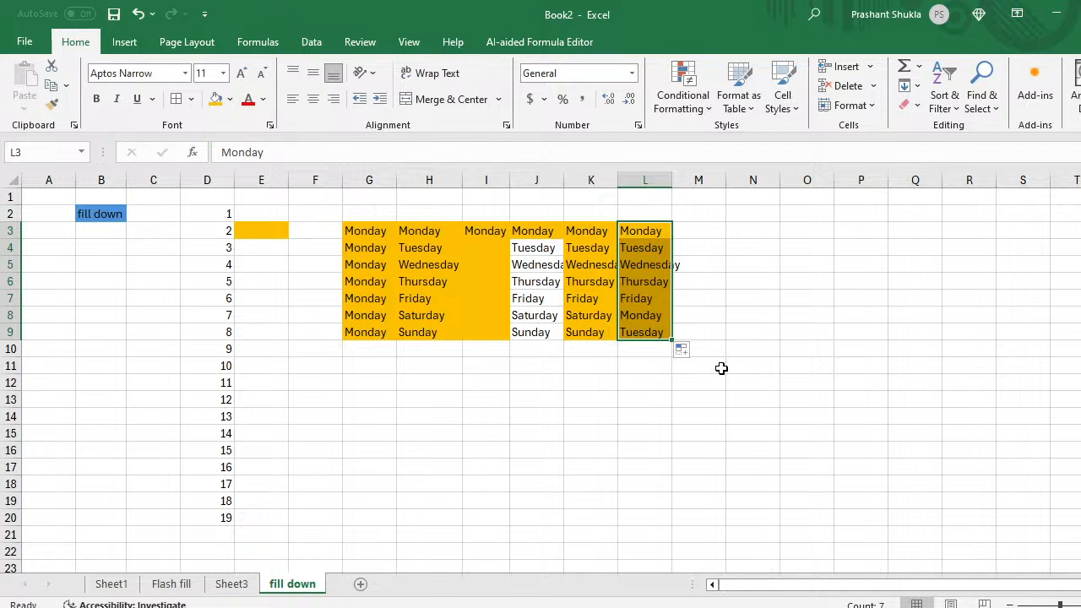
pyautogui.click(640, 234)
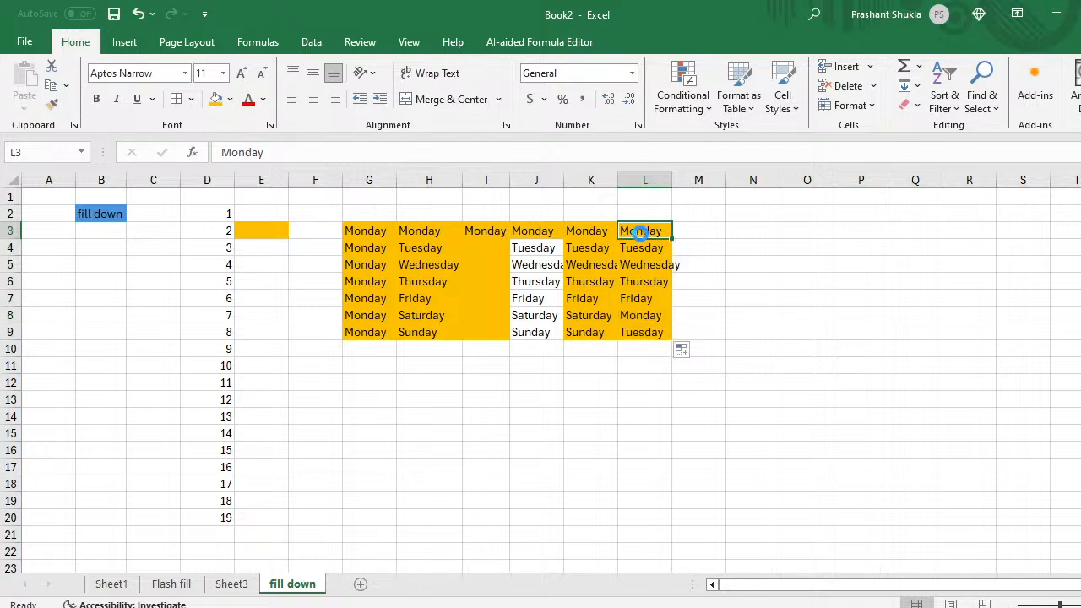
# Step: Copy the orange Monday to M3 and fill M3:M9 using the Flash Fill option
pyautogui.hotkey('ctrl', 'c')
pyautogui.press('Right')
pyautogui.hotkey('ctrl', 'v')
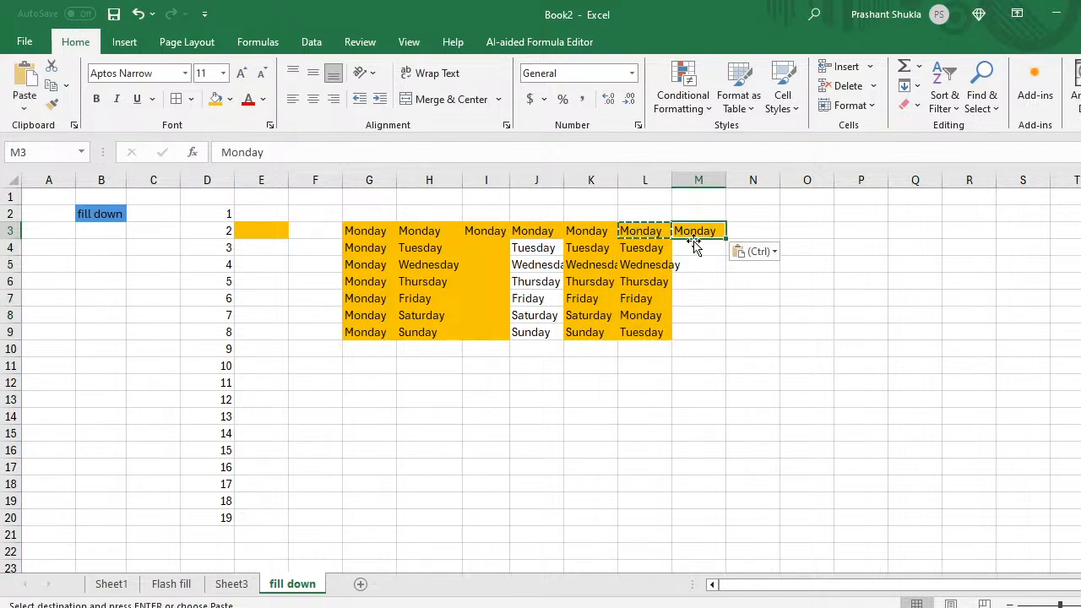
pyautogui.moveTo(726, 240); pyautogui.dragTo(727, 336)
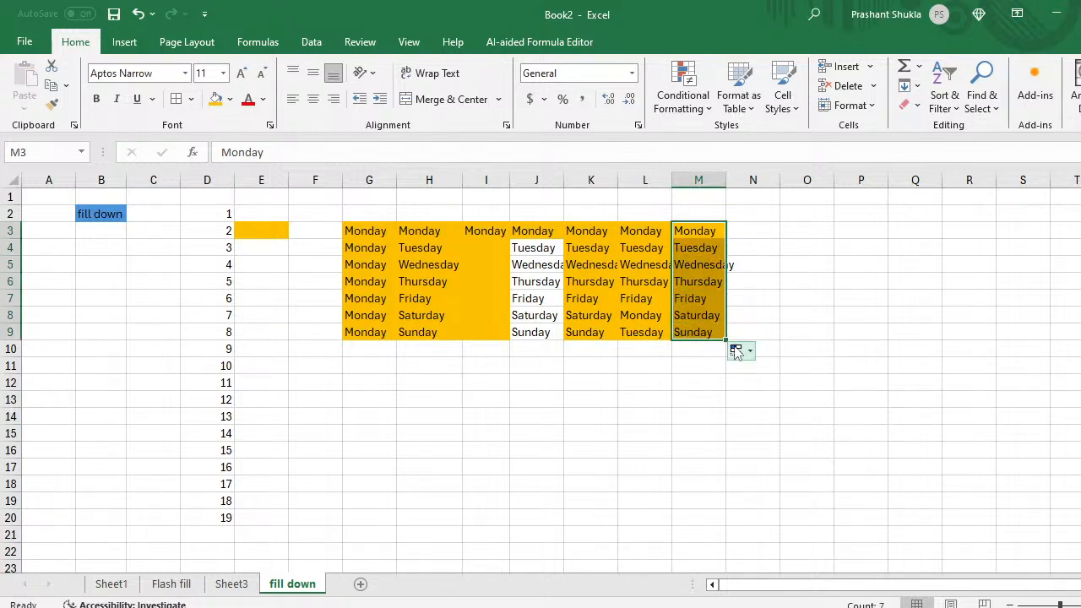
pyautogui.click(739, 350)
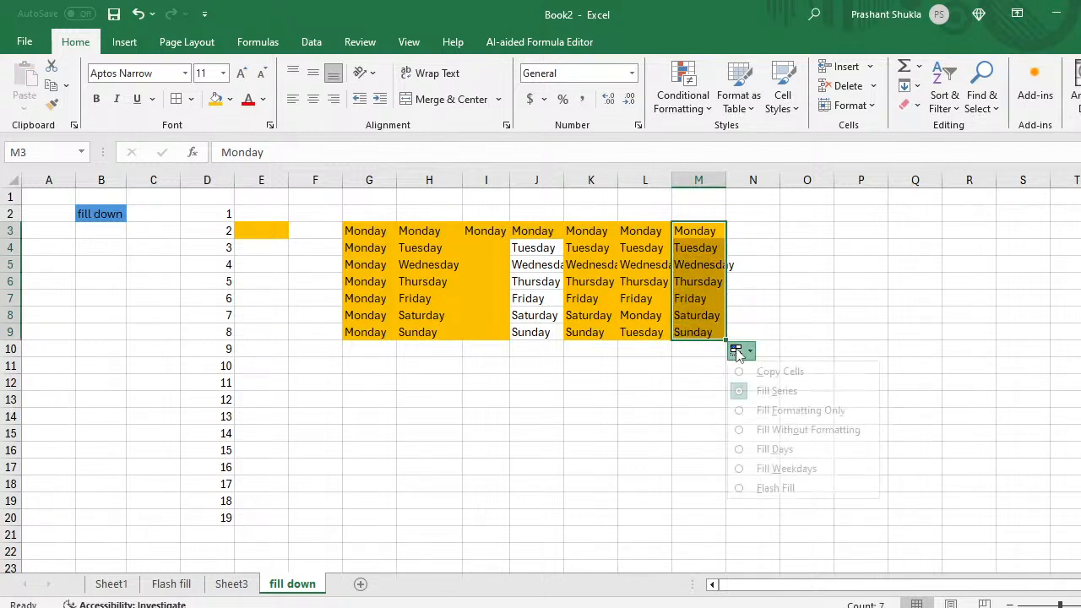
pyautogui.click(738, 488)
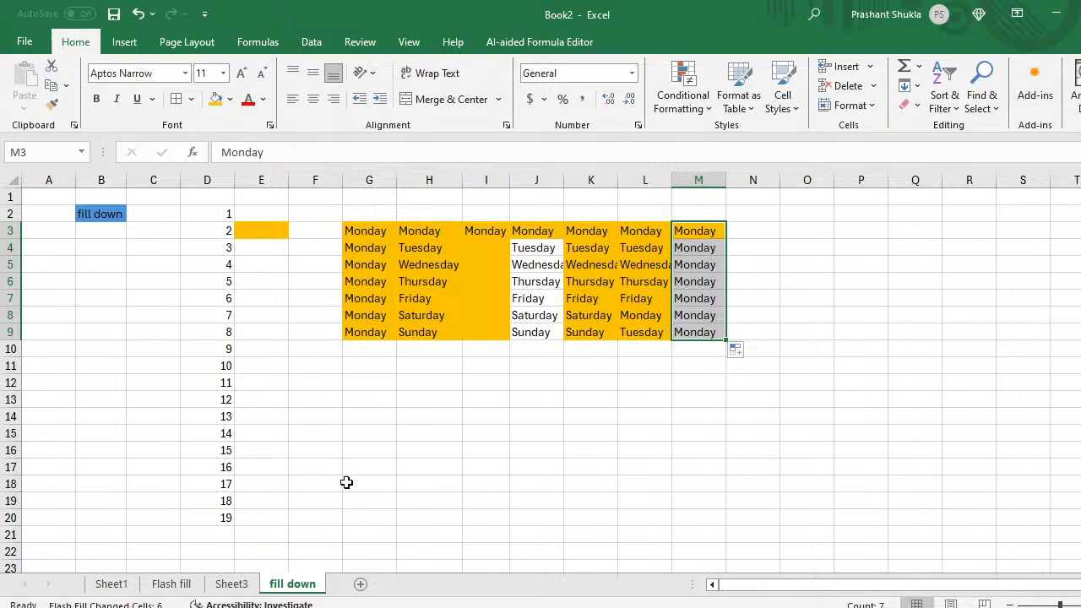
# Step: Add a new worksheet and start naming it 'Paste sspecial'
pyautogui.click(359, 584)
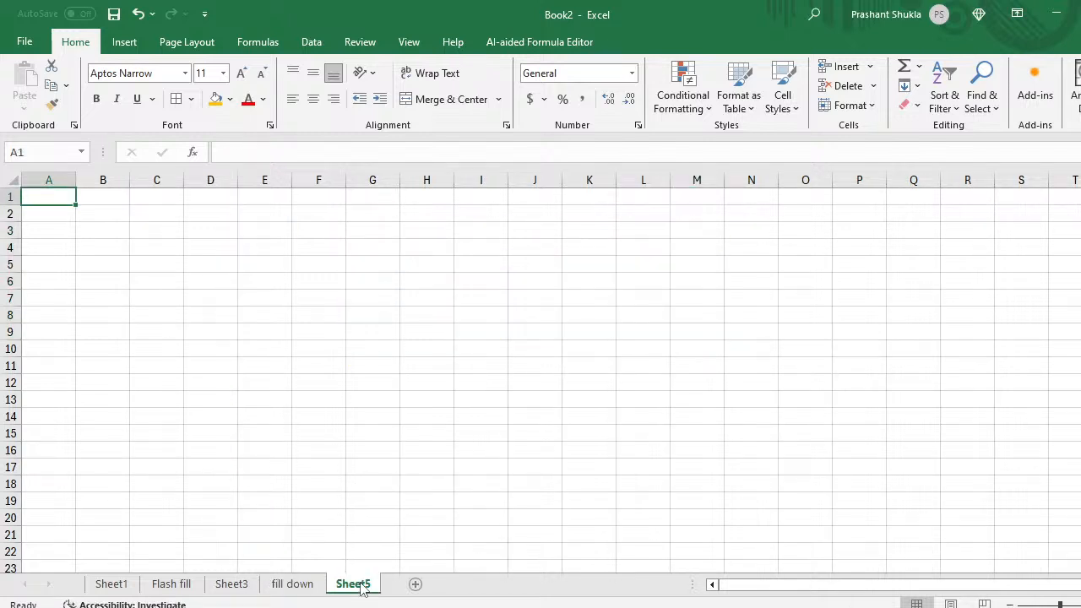
pyautogui.doubleClick(361, 584)
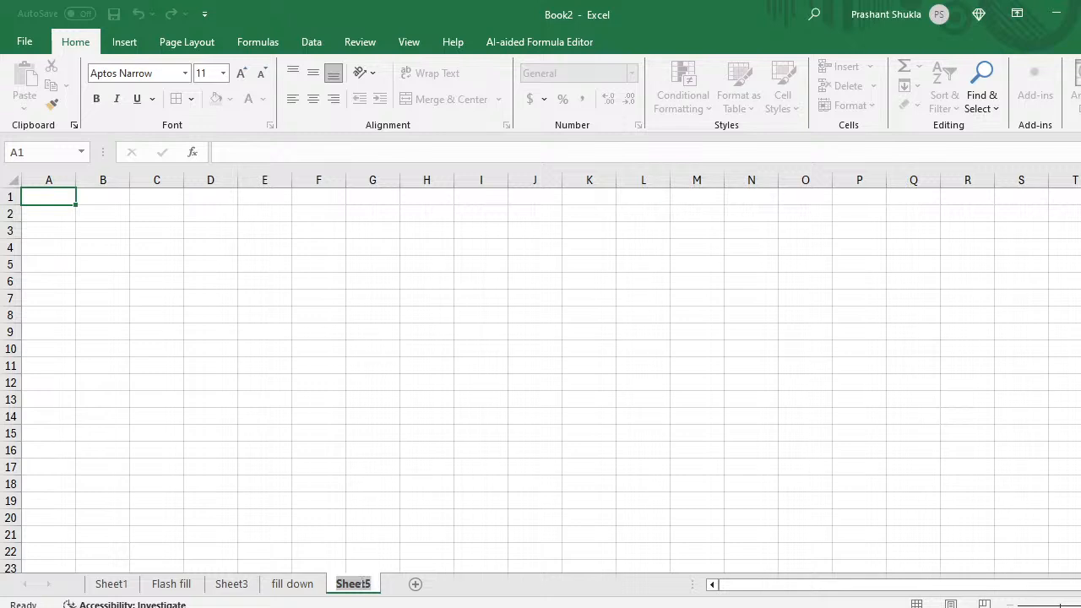
pyautogui.write('Paste')
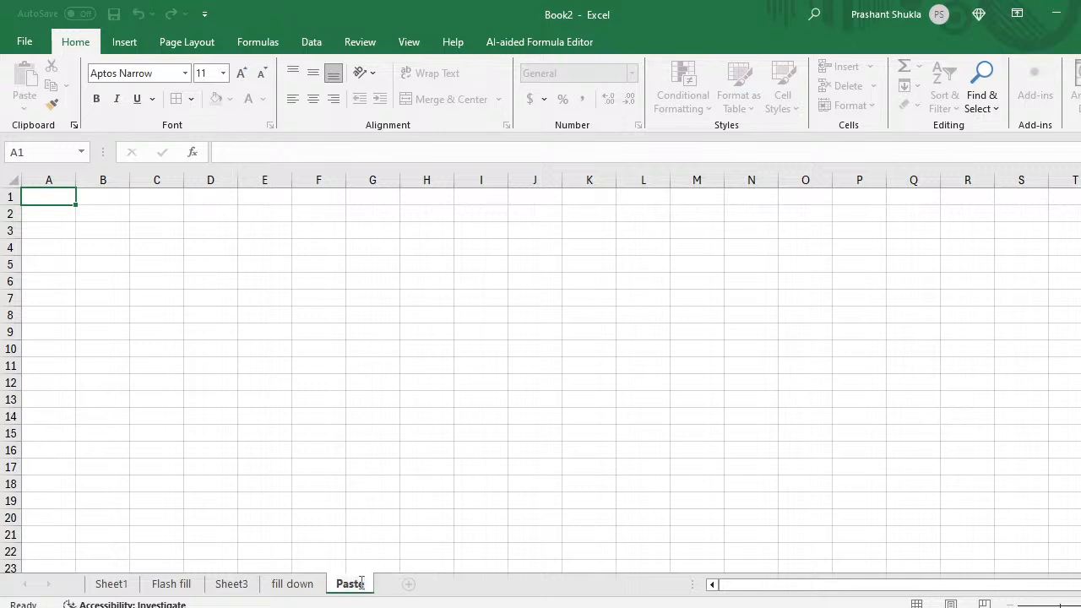
pyautogui.write(' sspe')
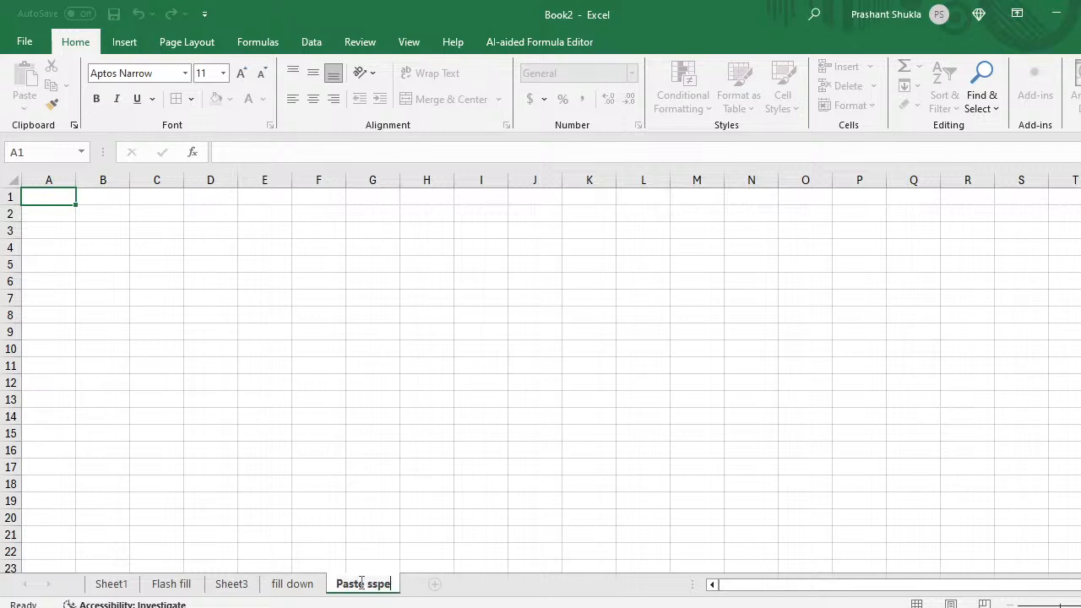
pyautogui.write('cial')
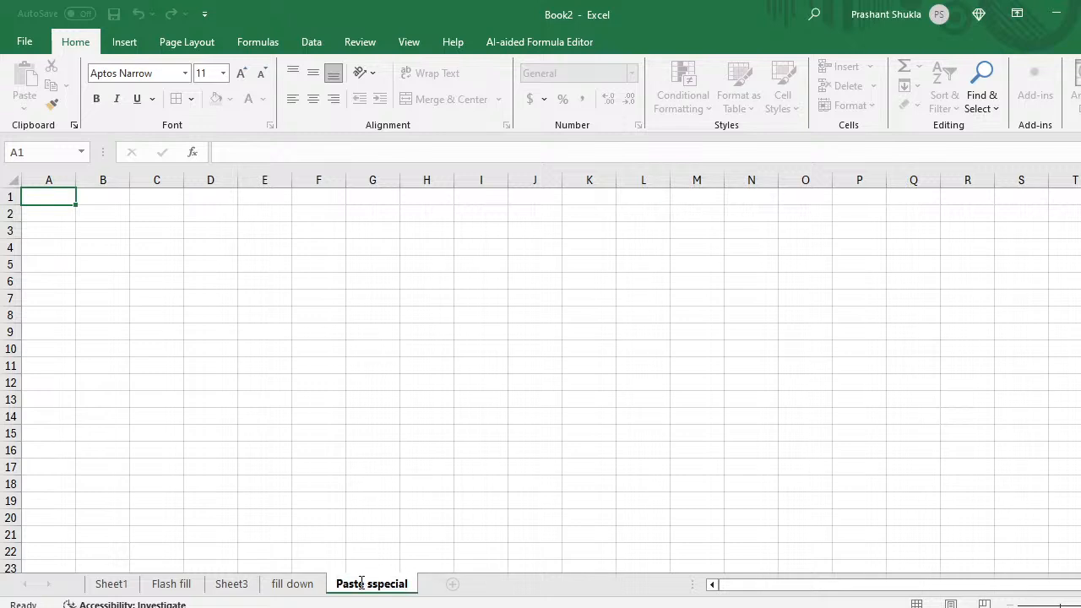
# Step: Name the new sheet 'Paste sspecial' and select its name for copying
pyautogui.press('Return')
pyautogui.doubleClick(371, 590)
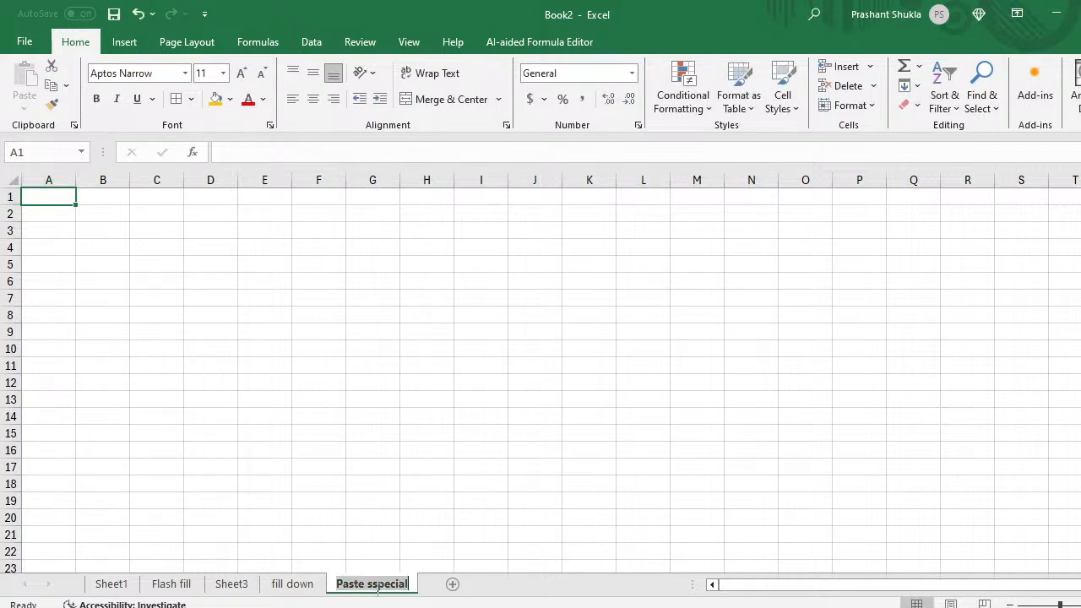
pyautogui.doubleClick(377, 588)
pyautogui.tripleClick(378, 589)
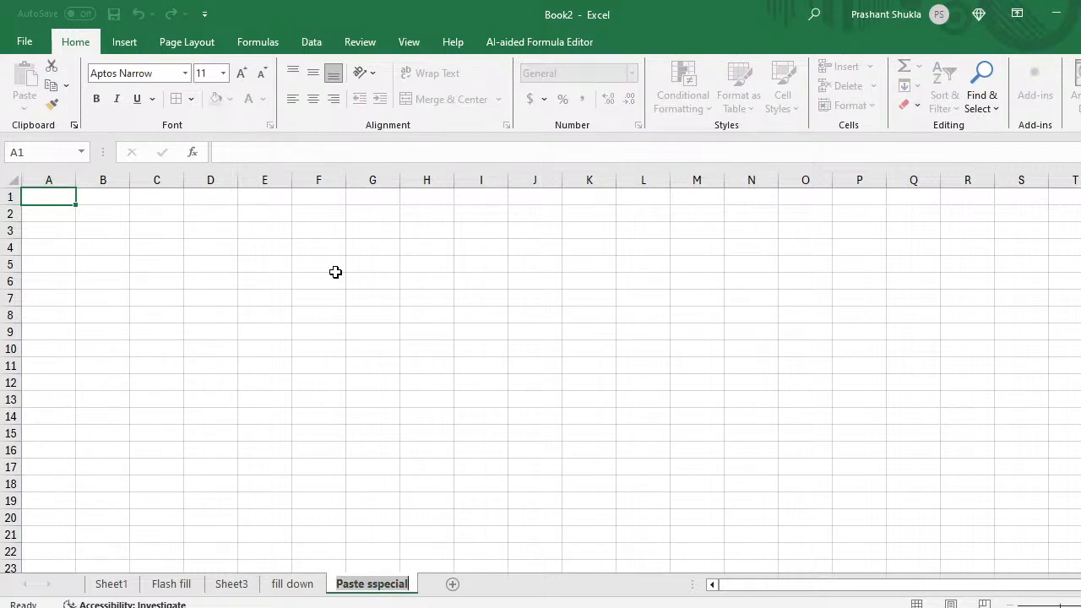
# Step: Paste the sheet name into F1 and remove the extra s to read 'Paste special'
pyautogui.click(314, 200)
pyautogui.hotkey('ctrl', 'v')
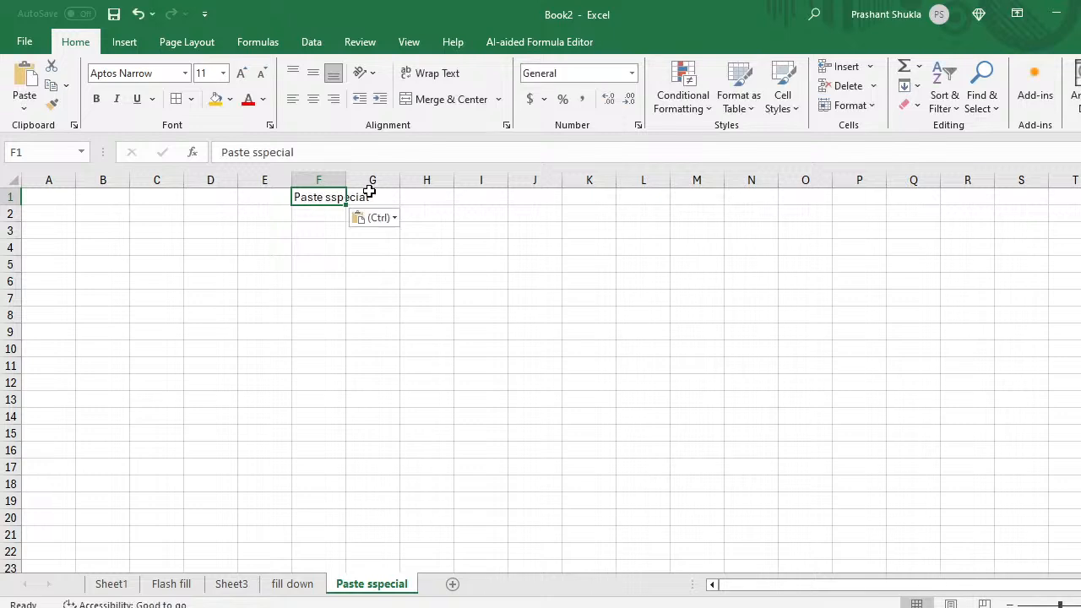
pyautogui.click(263, 154)
pyautogui.press('BackSpace')
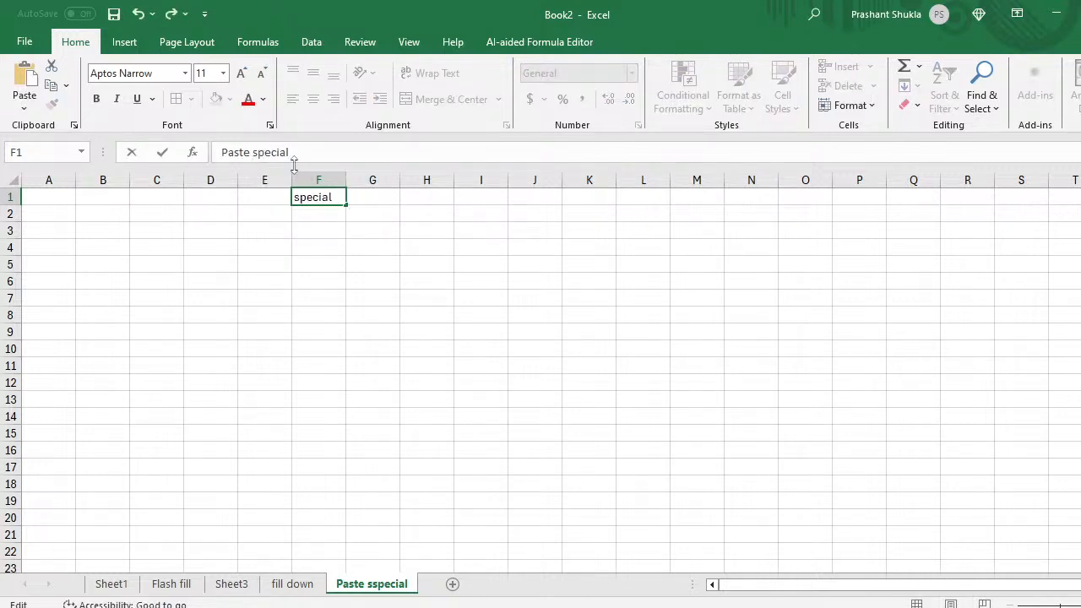
pyautogui.click(328, 239)
# Step: Give the F1 heading an orange fill and auto-fit column F to it
pyautogui.press('Up')
pyautogui.press('Up')
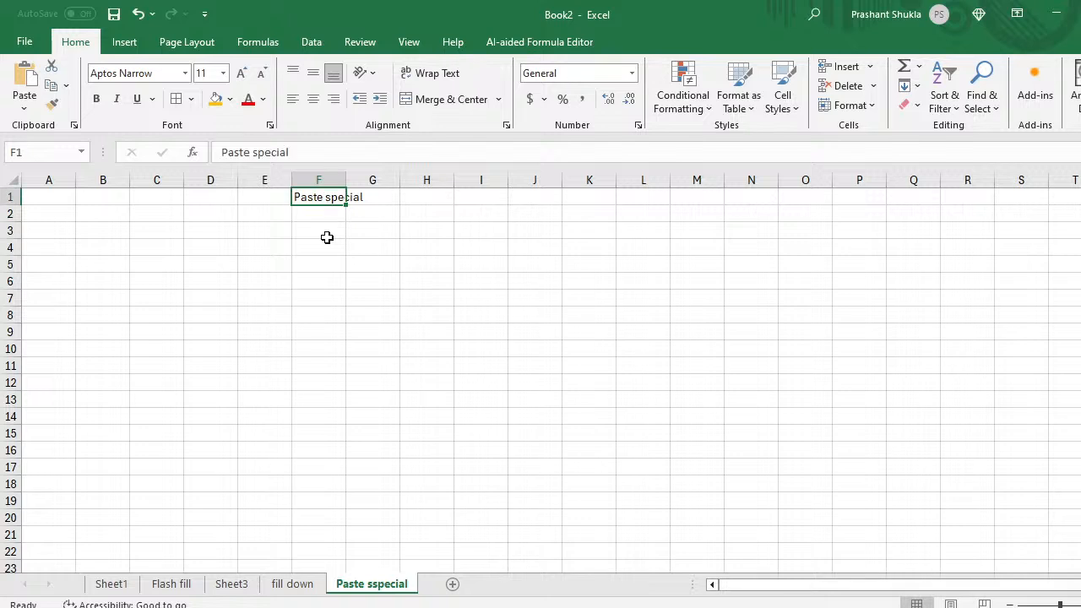
pyautogui.click(217, 100)
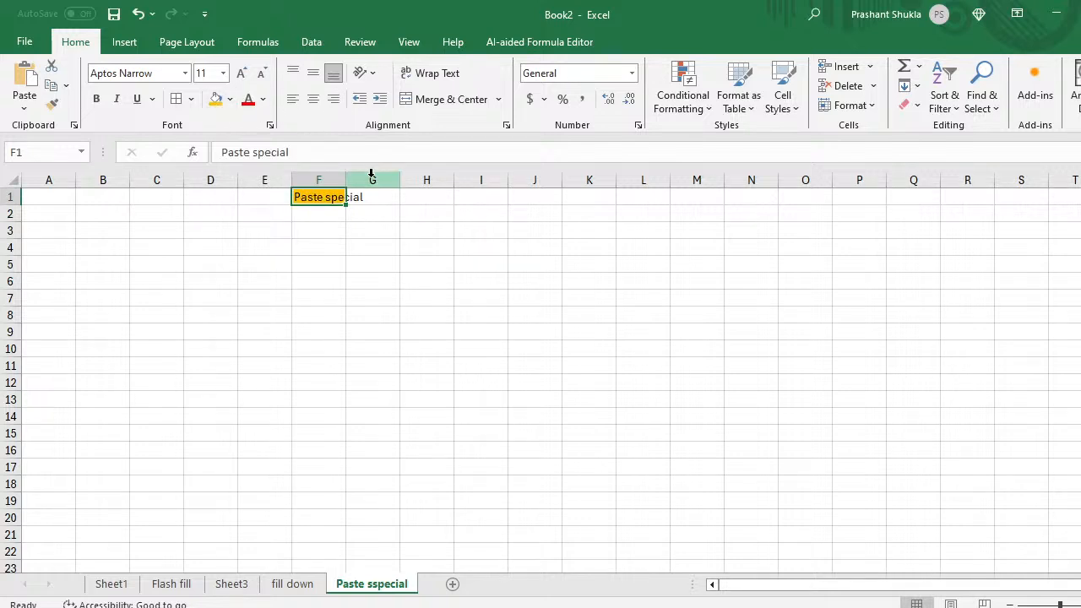
pyautogui.doubleClick(345, 173)
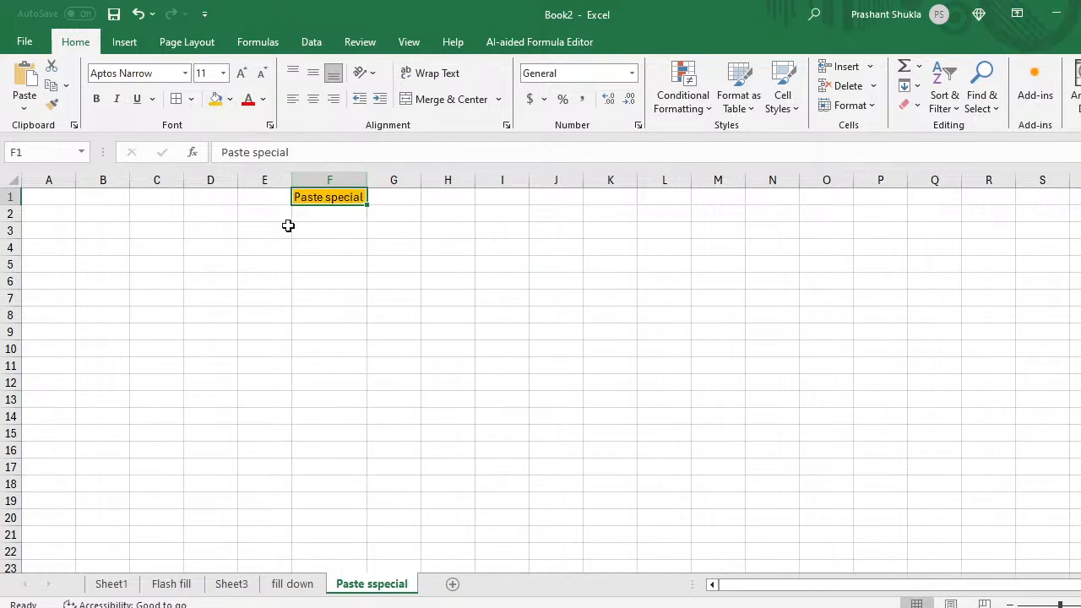
pyautogui.click(164, 269)
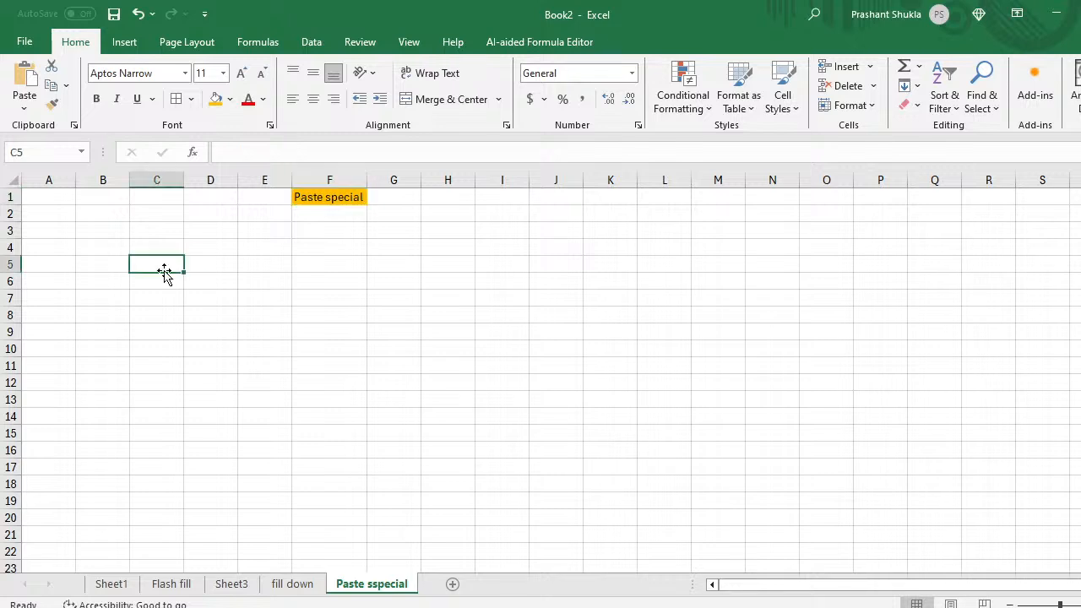
# Step: Enter the header 'data' in cell B4
pyautogui.press('Up')
pyautogui.press('Left')
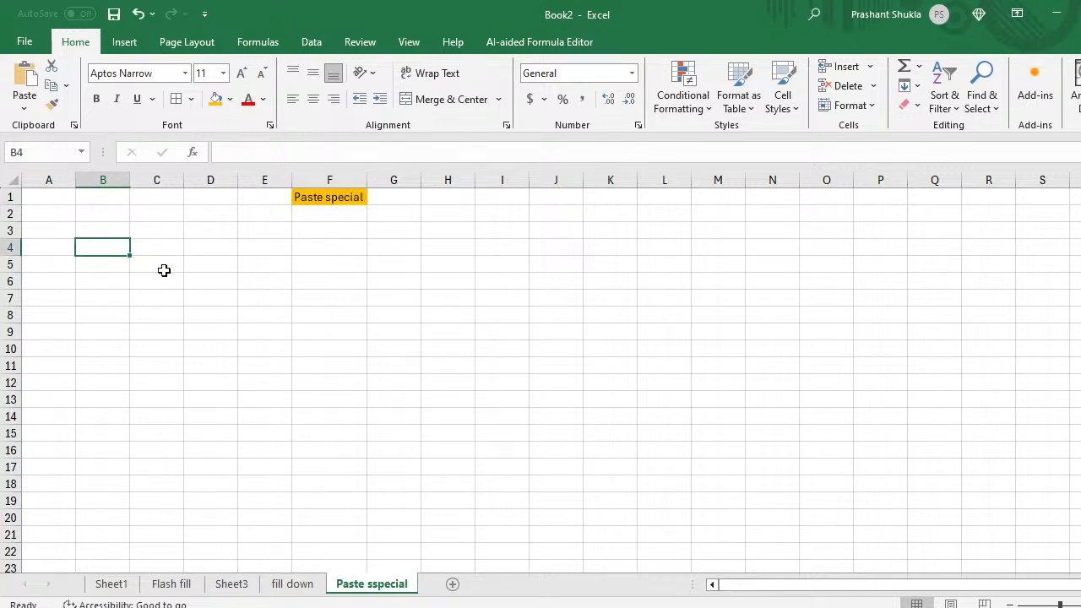
pyautogui.press('Right')
pyautogui.press('Left')
pyautogui.write('Ran')
pyautogui.press('BackSpace')
pyautogui.press('BackSpace')
pyautogui.press('BackSpace')
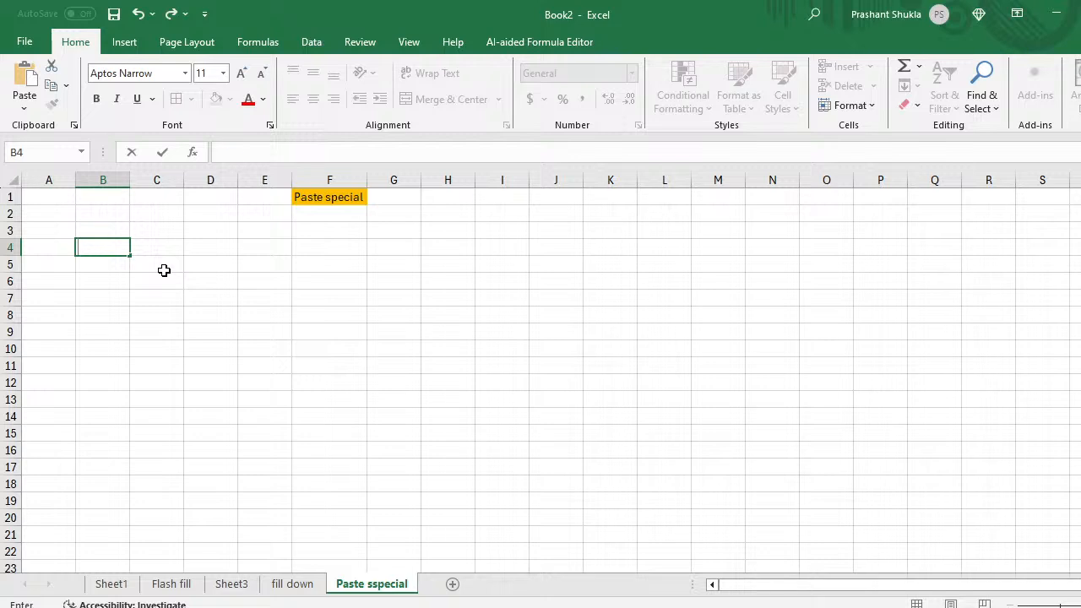
pyautogui.write('data')
pyautogui.hotkey('ctrl', 'Return')
# Step: Enter =RANDBETWEEN(100,1000) in B5
pyautogui.press('Return')
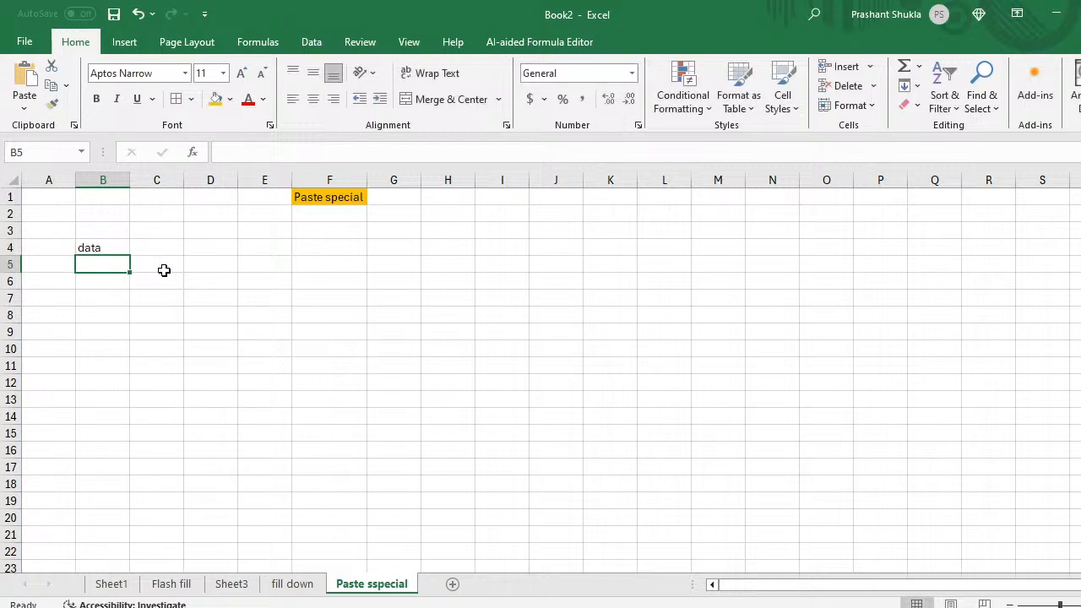
pyautogui.write('=ran')
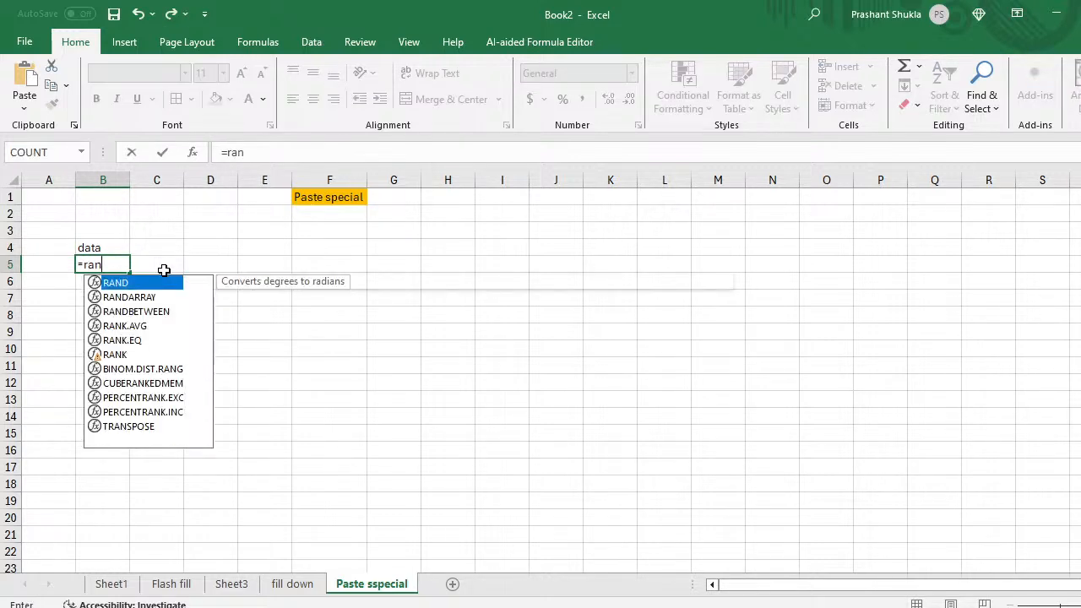
pyautogui.press('Down')
pyautogui.press('Down')
pyautogui.press('Tab')
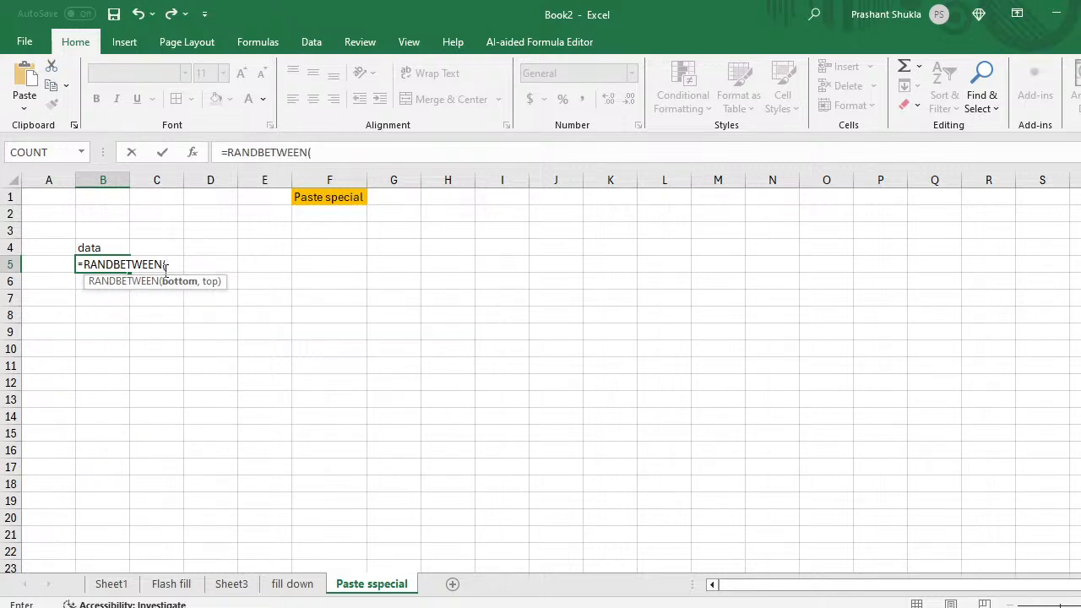
pyautogui.write('100,')
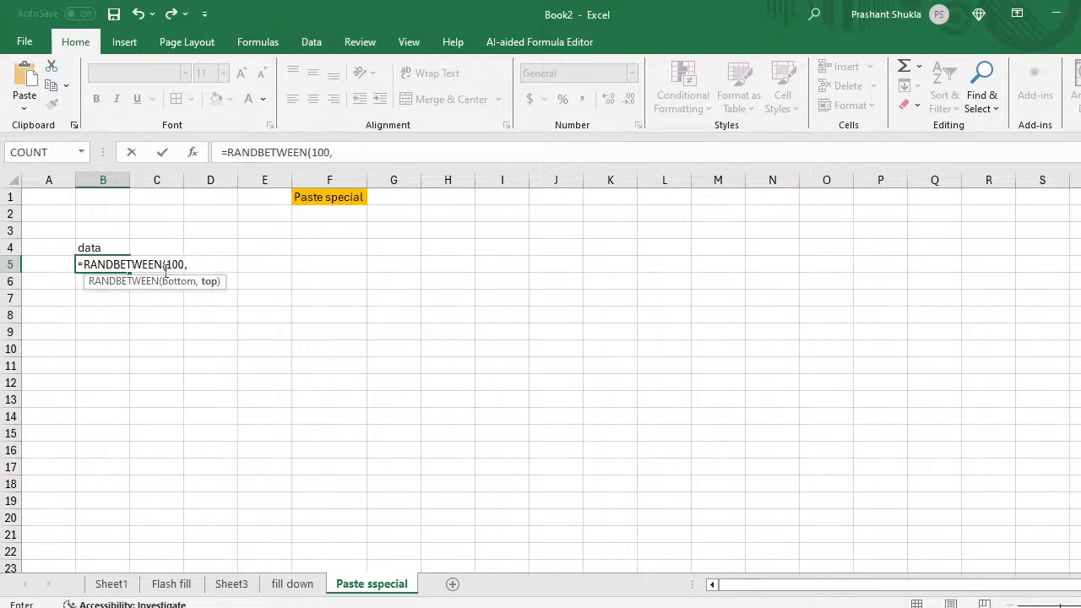
pyautogui.write('1000)')
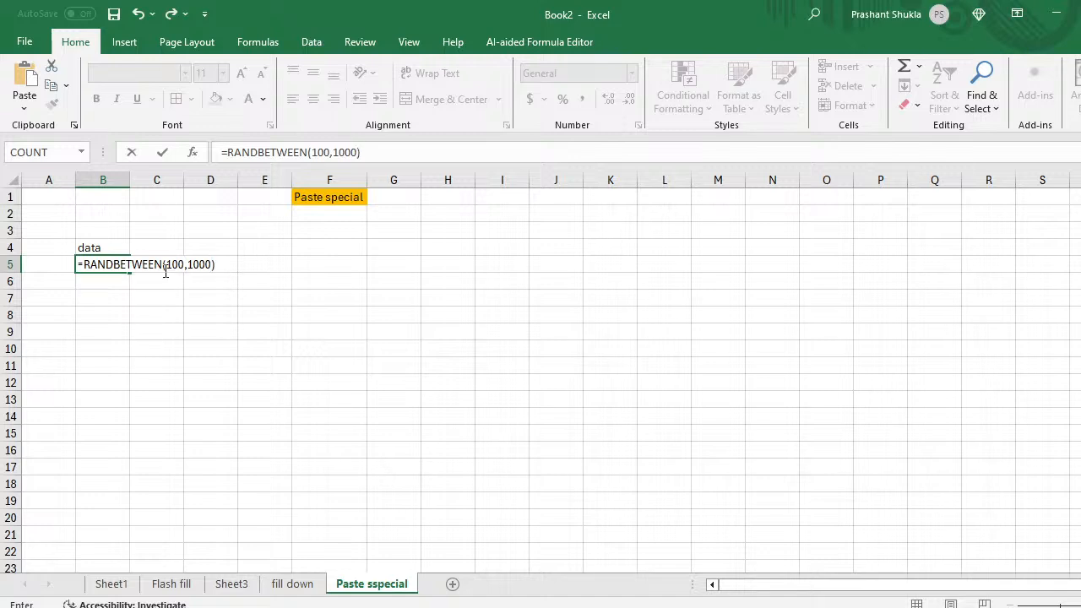
pyautogui.press('Return')
# Step: Fill the formula down to B19, paste it back as values, and select B4:B19
pyautogui.press('Up')
pyautogui.hotkey('shift', 'Down')
pyautogui.hotkey('shift', 'Down')
pyautogui.hotkey('shift', 'Down')
pyautogui.hotkey('shift', 'Down')
pyautogui.hotkey('shift', 'Down')
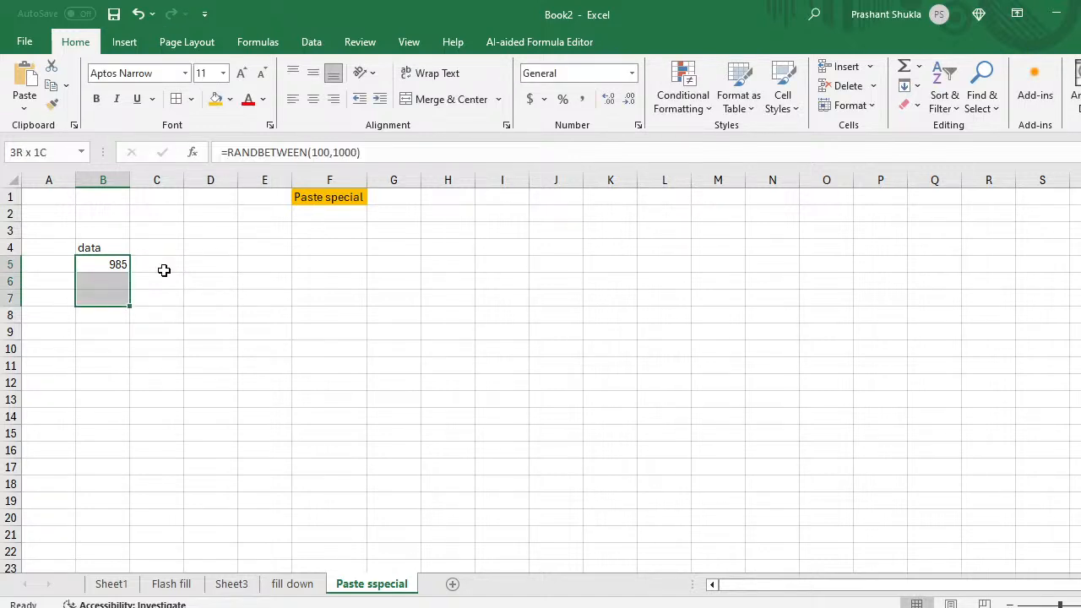
pyautogui.hotkey('shift', 'Down')
pyautogui.hotkey('shift', 'Down')
pyautogui.hotkey('shift', 'Down')
pyautogui.hotkey('shift', 'Down')
pyautogui.hotkey('shift', 'Down')
pyautogui.hotkey('shift', 'Down')
pyautogui.hotkey('shift', 'Down')
pyautogui.hotkey('shift', 'Down')
pyautogui.hotkey('shift', 'Down')
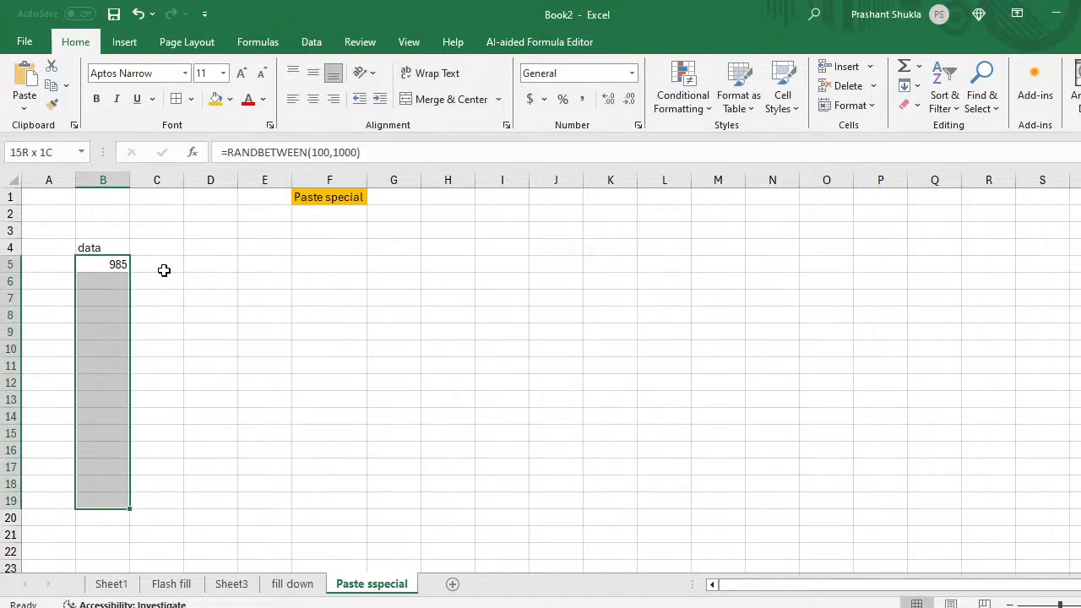
pyautogui.hotkey('ctrl', 'd')
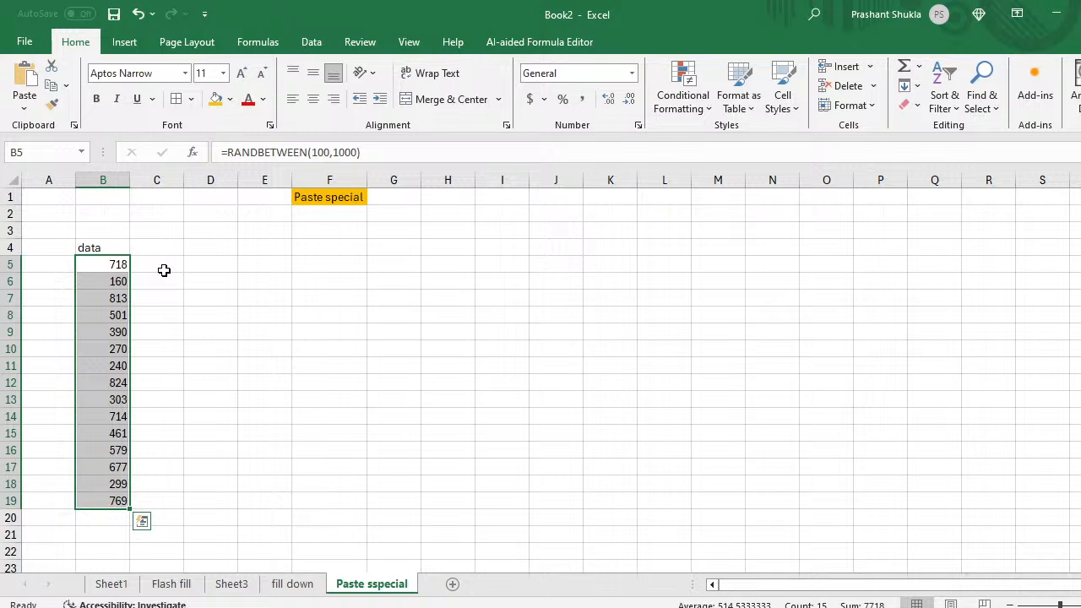
pyautogui.hotkey('ctrl', 'c')
pyautogui.hotkey('ctrl', 'alt', 'v')
pyautogui.press('v')
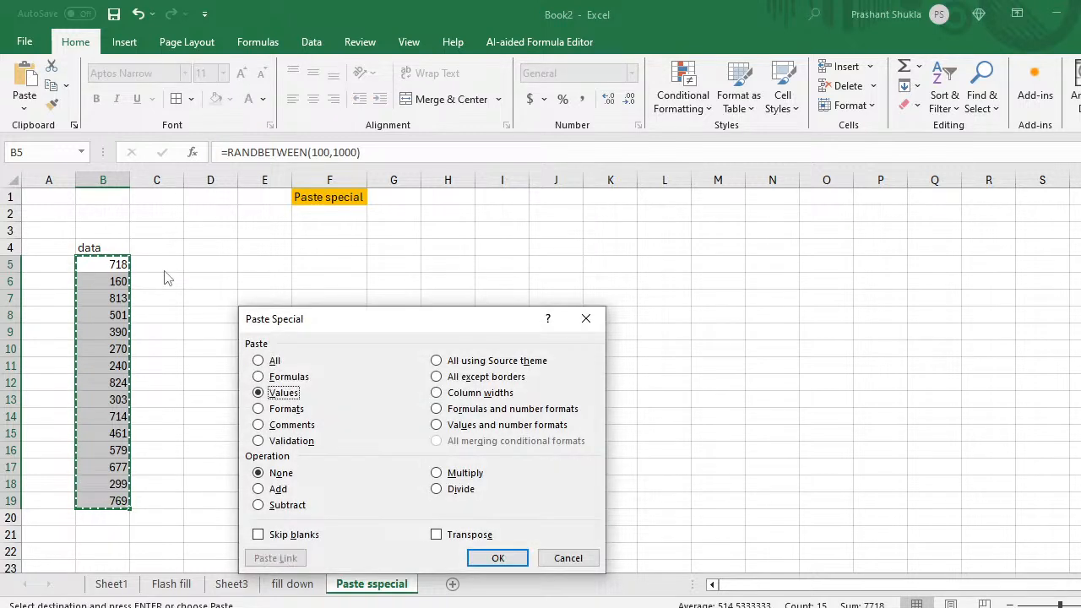
pyautogui.press('Return')
pyautogui.press('Up')
pyautogui.press('Up')
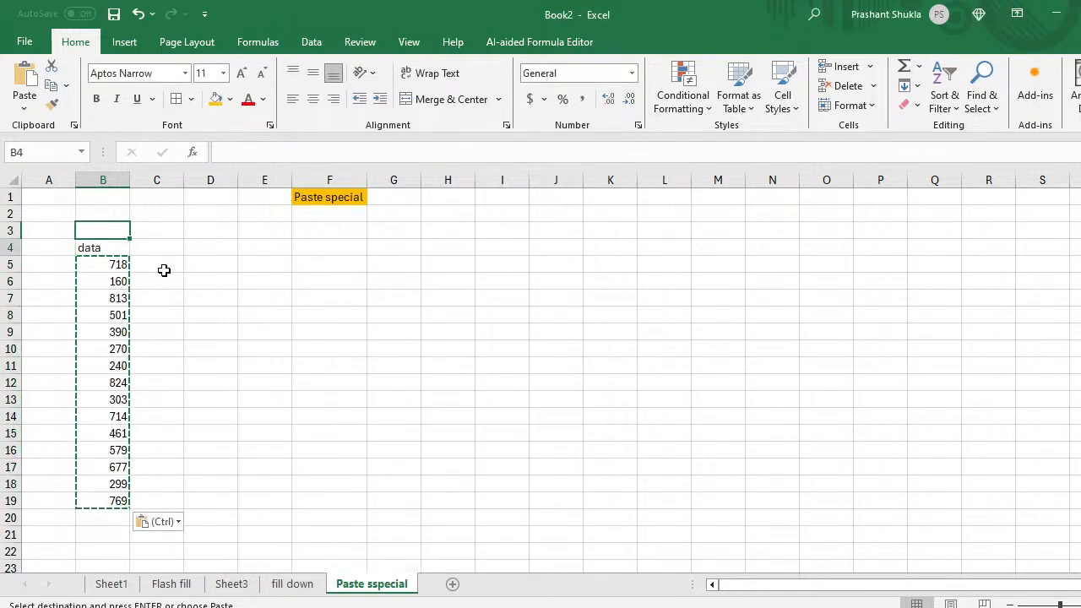
pyautogui.press('Down')
pyautogui.press('Down')
pyautogui.press('Up')
pyautogui.hotkey('ctrl', 'shift', 'Down')
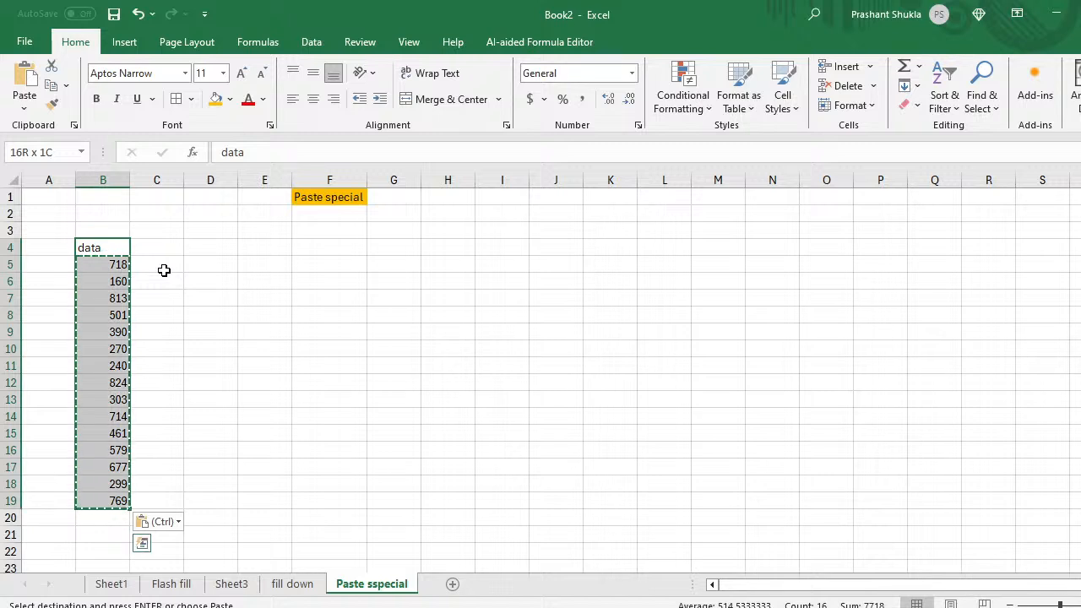
# Step: Fill the B4 header orange and centre the numbers in B5:B19 horizontally and vertically
pyautogui.click(101, 247)
pyautogui.click(216, 99)
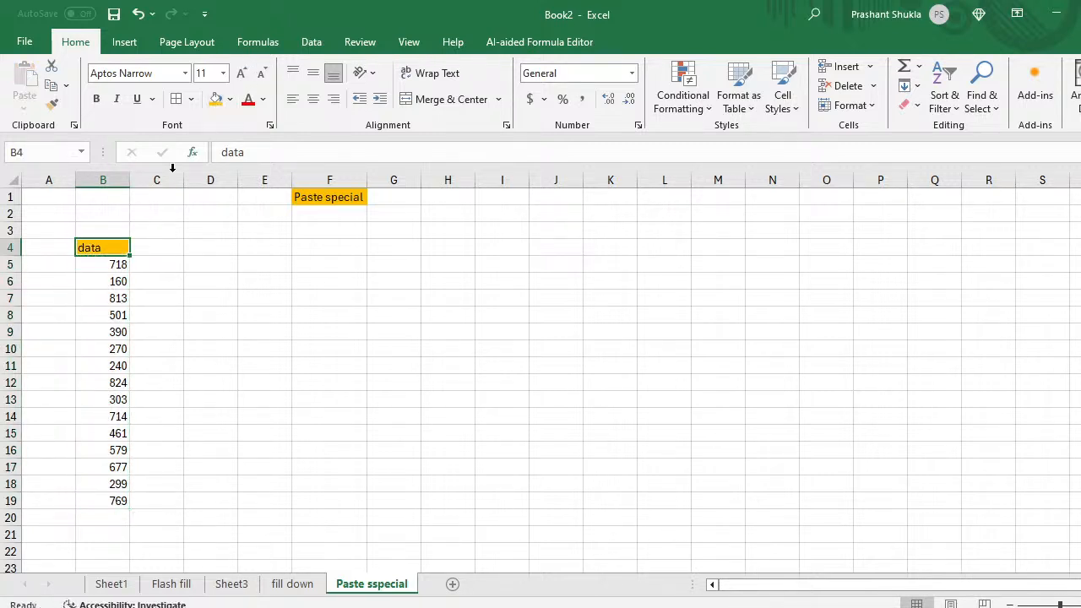
pyautogui.click(113, 267)
pyautogui.hotkey('ctrl', 'shift', 'Down')
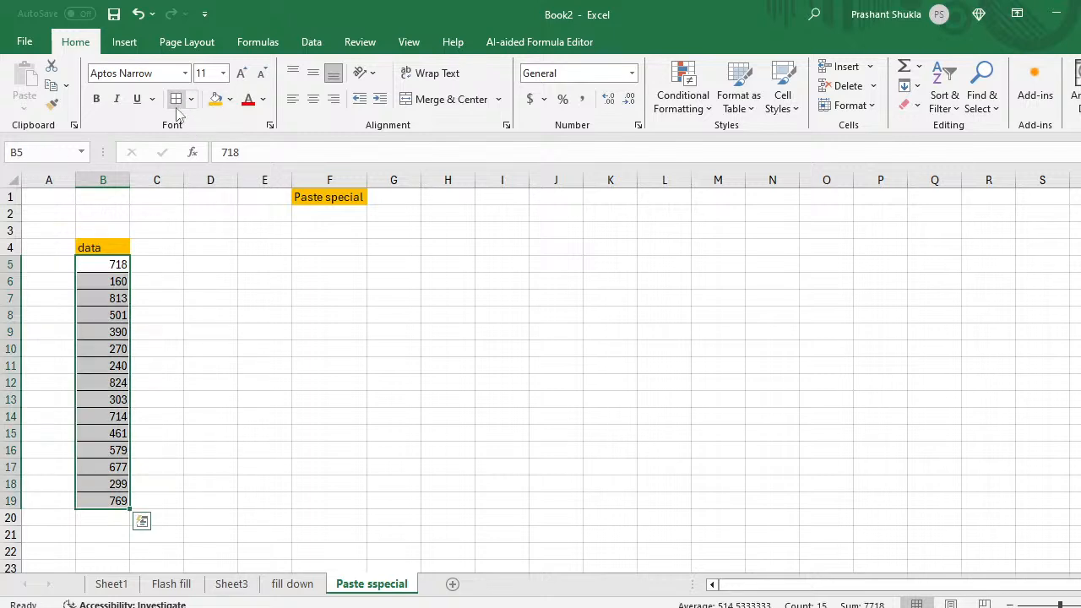
pyautogui.click(312, 99)
pyautogui.click(313, 73)
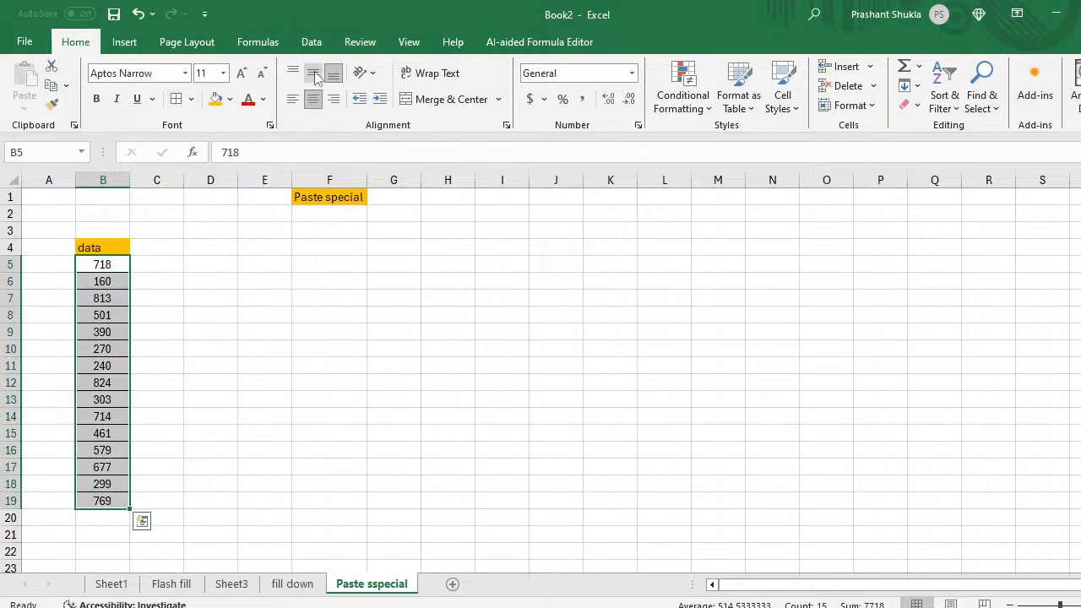
# Step: Auto-fit column B, drag it slightly wider, and look over the values
pyautogui.doubleClick(129, 179)
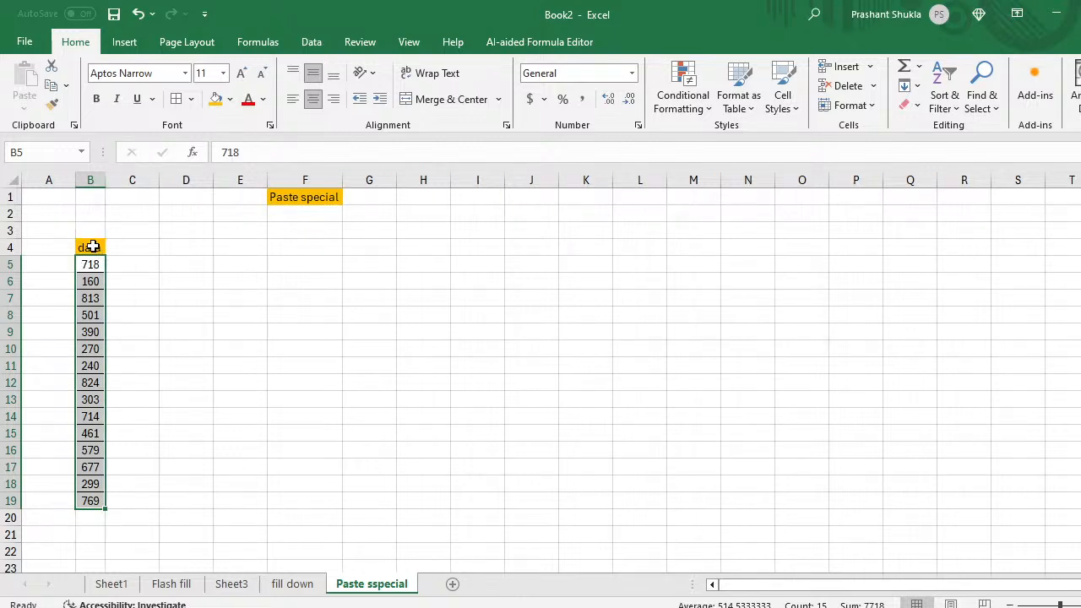
pyautogui.click(102, 179)
pyautogui.moveTo(101, 180); pyautogui.dragTo(135, 180)
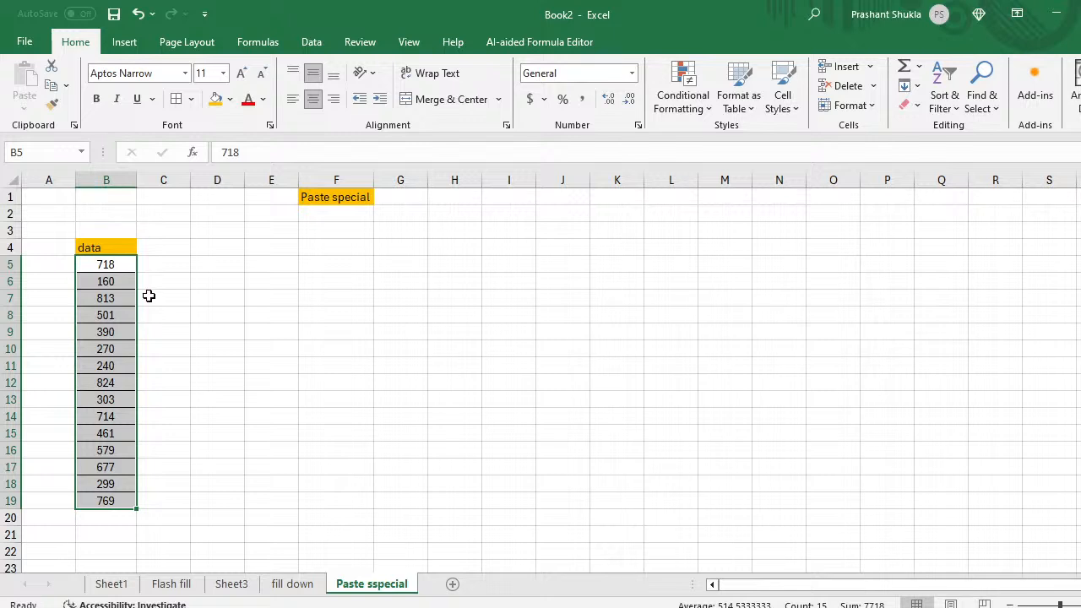
pyautogui.click(149, 367)
pyautogui.press('Right')
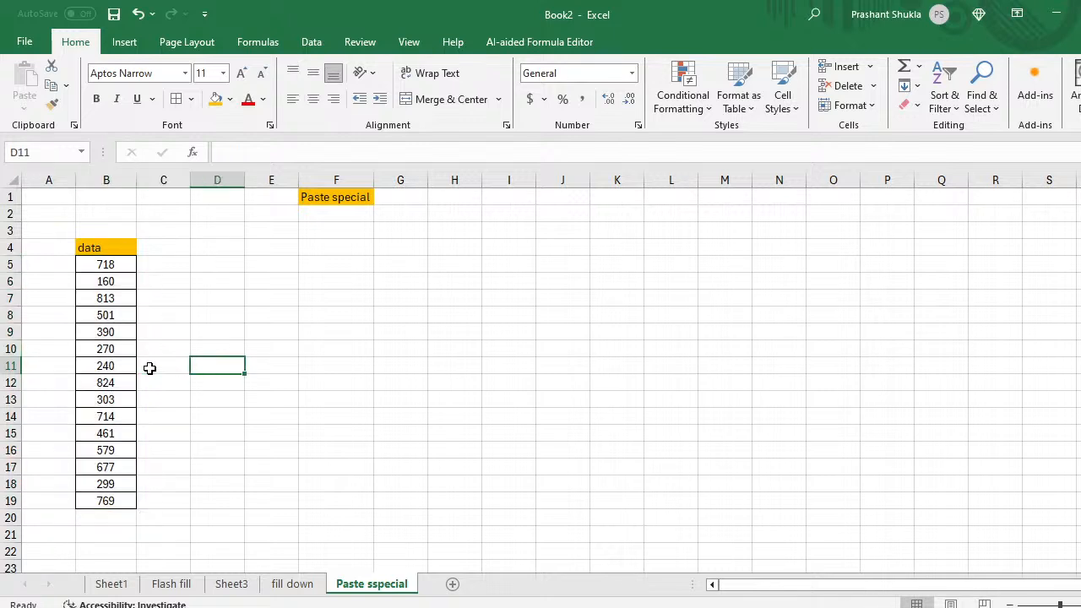
pyautogui.press('Down')
pyautogui.press('Left')
pyautogui.press('Left')
pyautogui.press('Down')
pyautogui.press('Down')
pyautogui.press('Down')
pyautogui.press('Down')
pyautogui.press('Down')
pyautogui.press('Down')
pyautogui.press('Down')
pyautogui.press('Down')
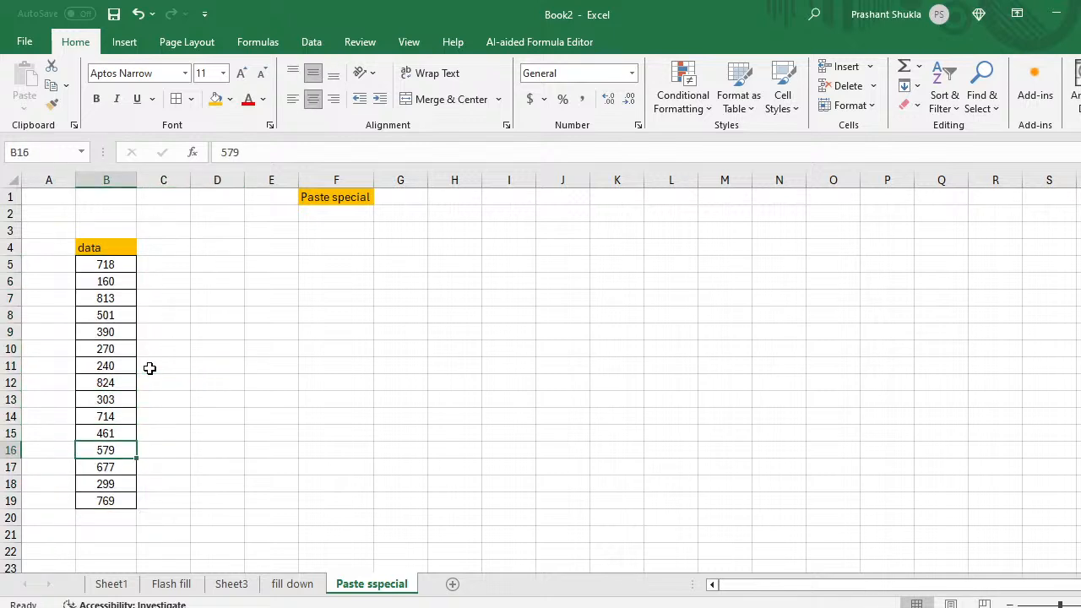
pyautogui.press('Right')
pyautogui.press('Up')
pyautogui.press('Left')
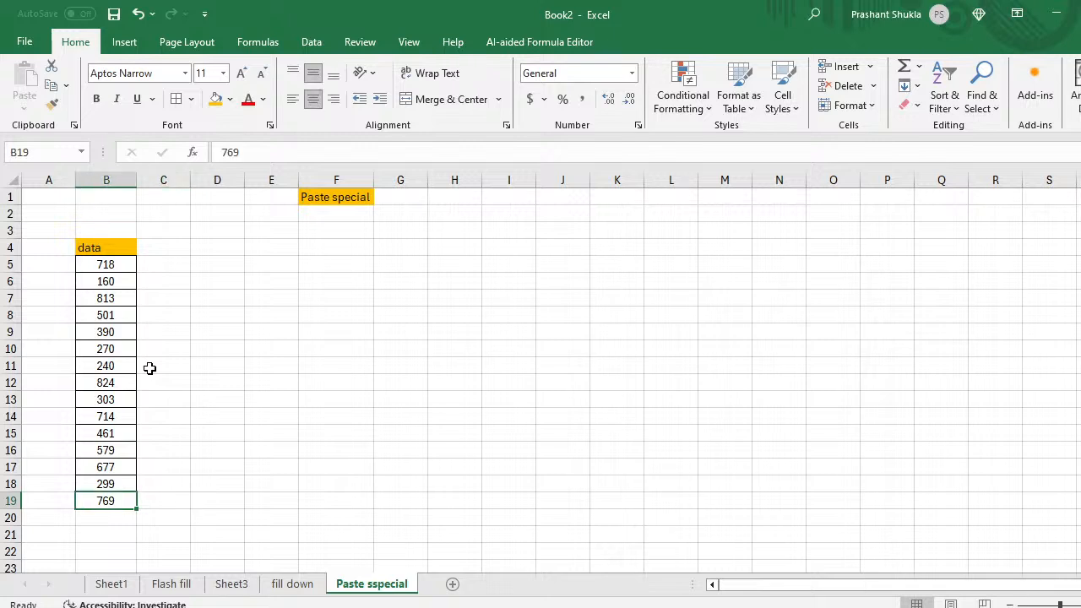
pyautogui.press('Up')
pyautogui.press('Up')
pyautogui.press('Up')
pyautogui.press('Right')
pyautogui.press('Up')
pyautogui.press('Up')
pyautogui.press('Up')
pyautogui.press('Up')
pyautogui.press('Up')
pyautogui.press('Up')
pyautogui.press('Up')
pyautogui.press('Up')
pyautogui.press('Up')
pyautogui.press('Up')
pyautogui.press('Up')
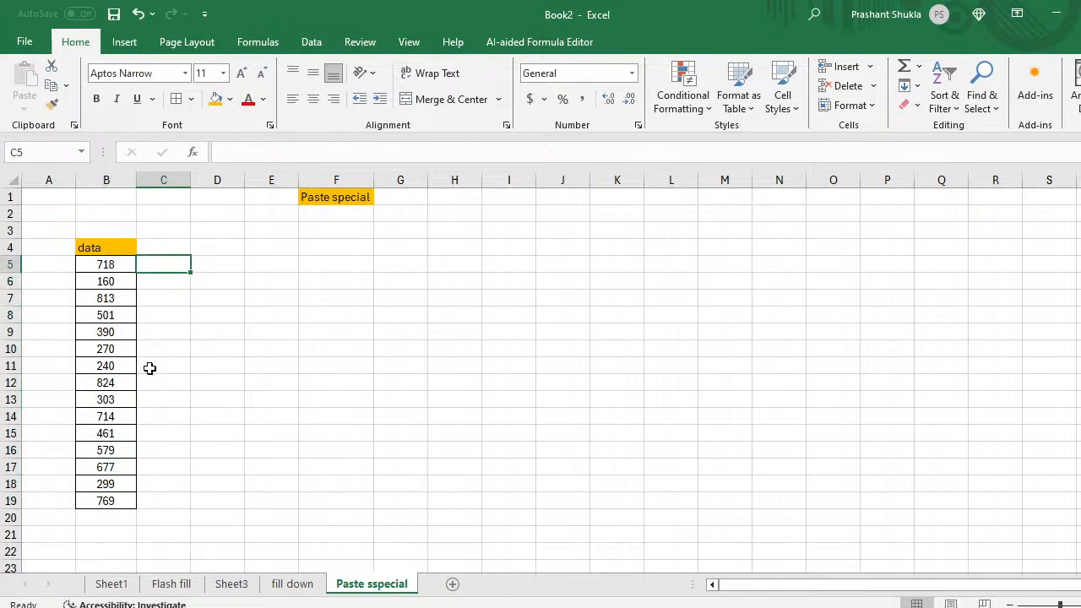
# Step: Enter a formula in C5 multiplying B5 by 10
pyautogui.write('=')
pyautogui.press('Left')
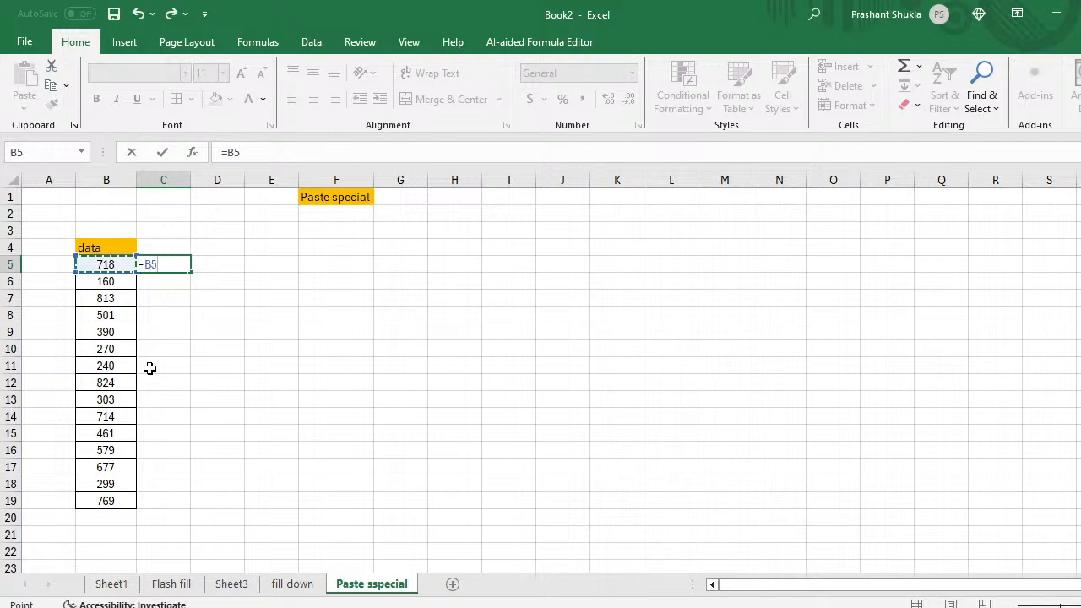
pyautogui.write('*.10')
pyautogui.press('Return')
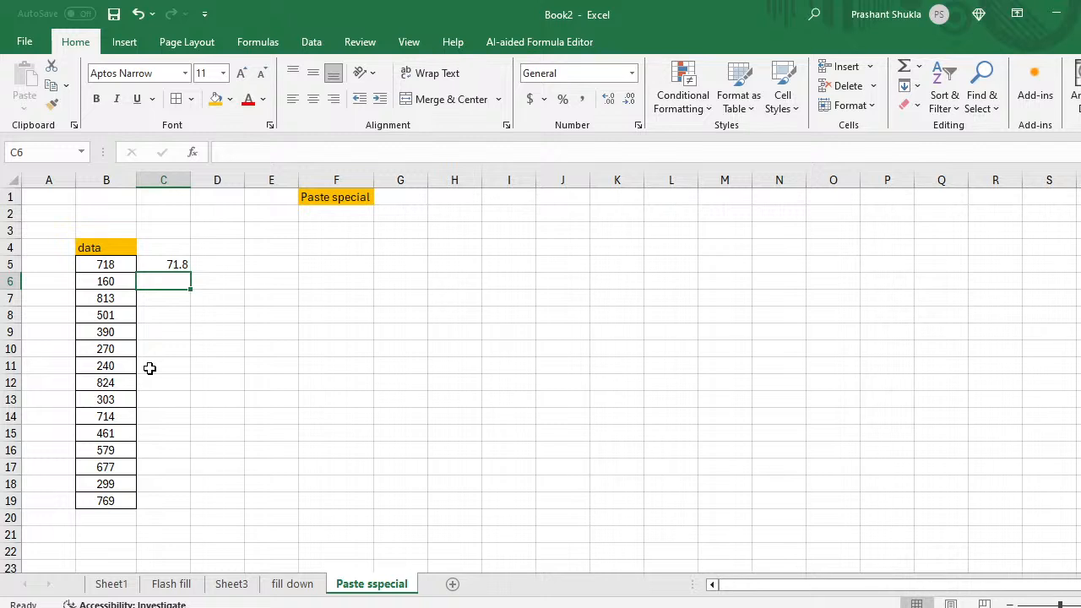
pyautogui.press('Up')
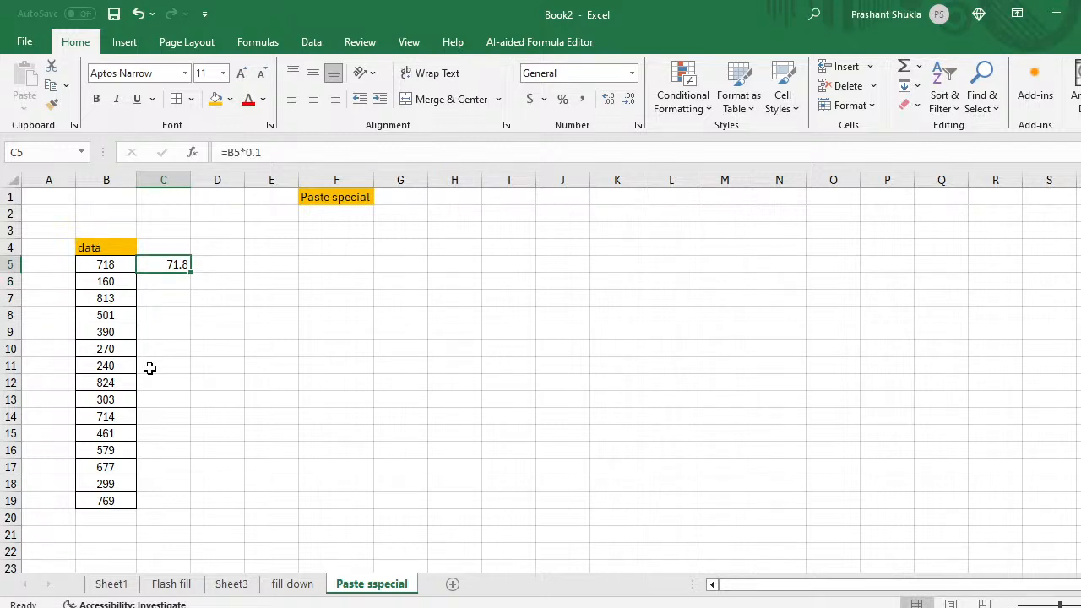
pyautogui.click(262, 153)
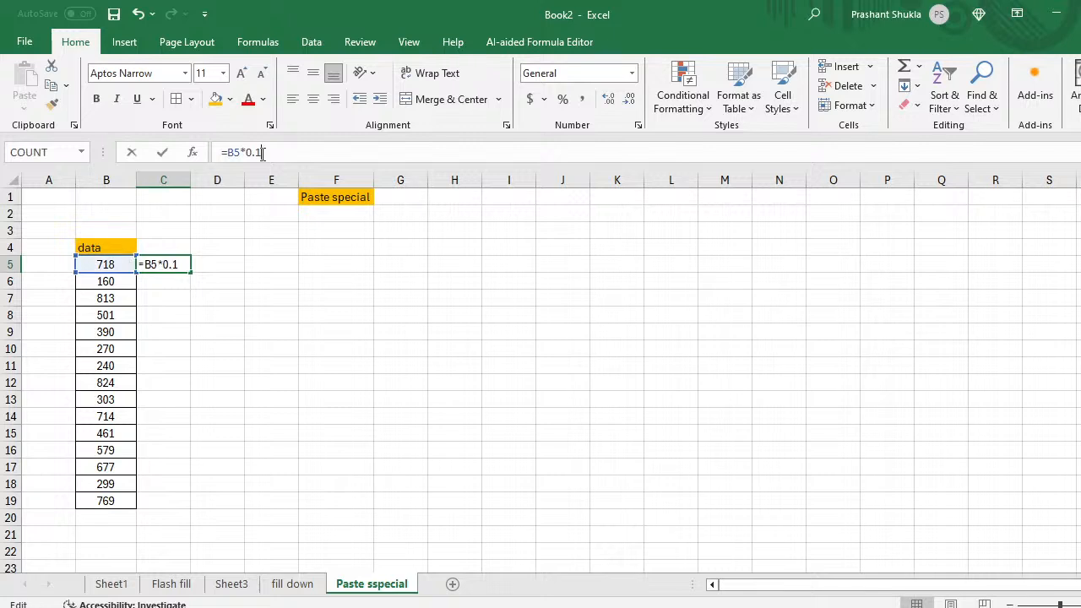
pyautogui.press('BackSpace')
pyautogui.press('BackSpace')
pyautogui.write('10')
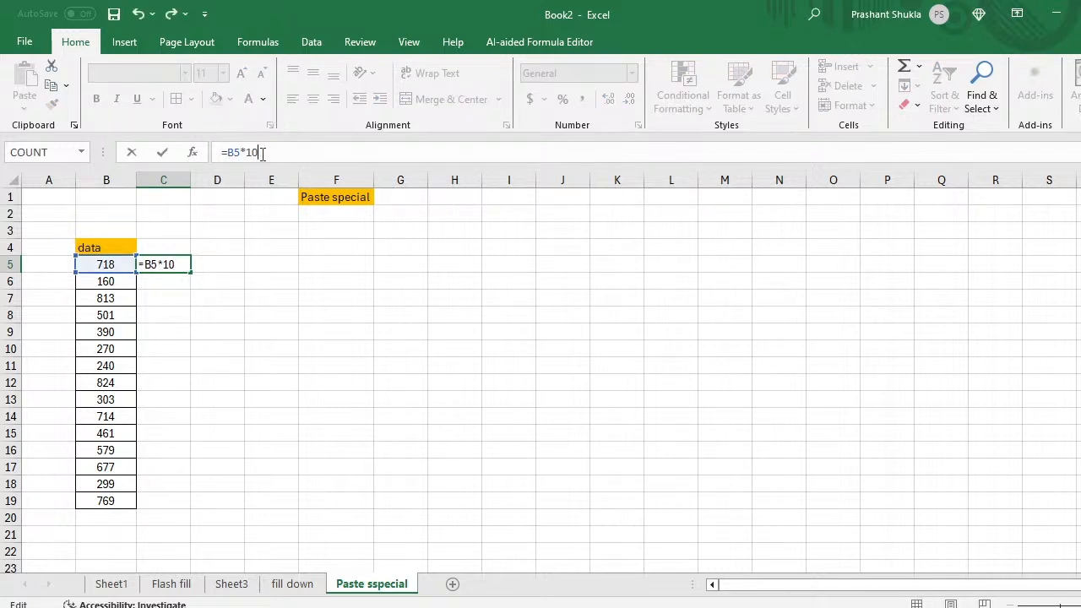
pyautogui.press('Return')
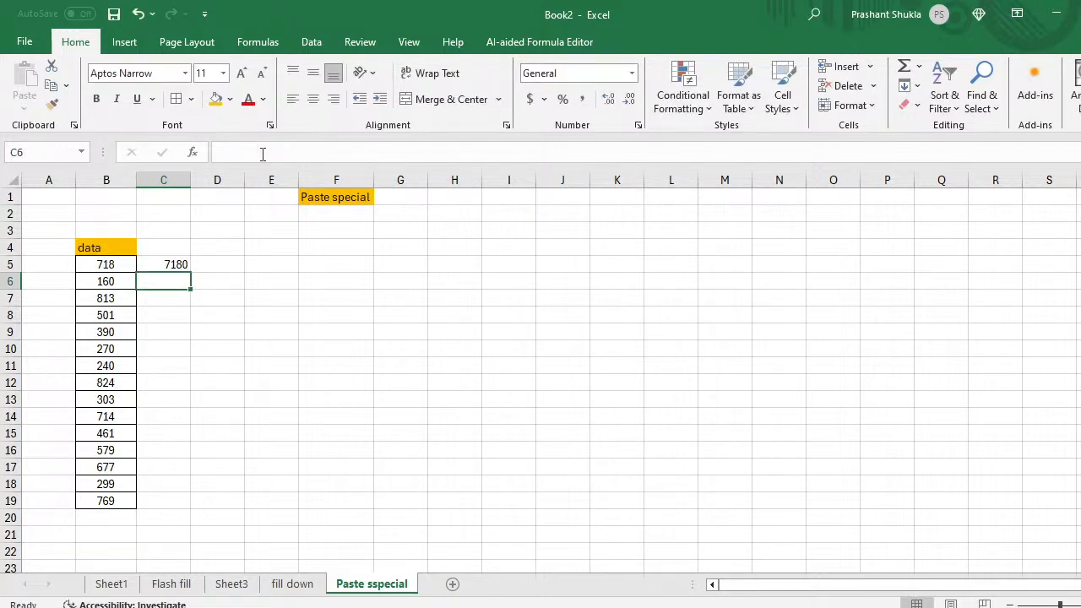
# Step: Correct the C5 multiplier so the formula reads =B5*10
pyautogui.press('Up')
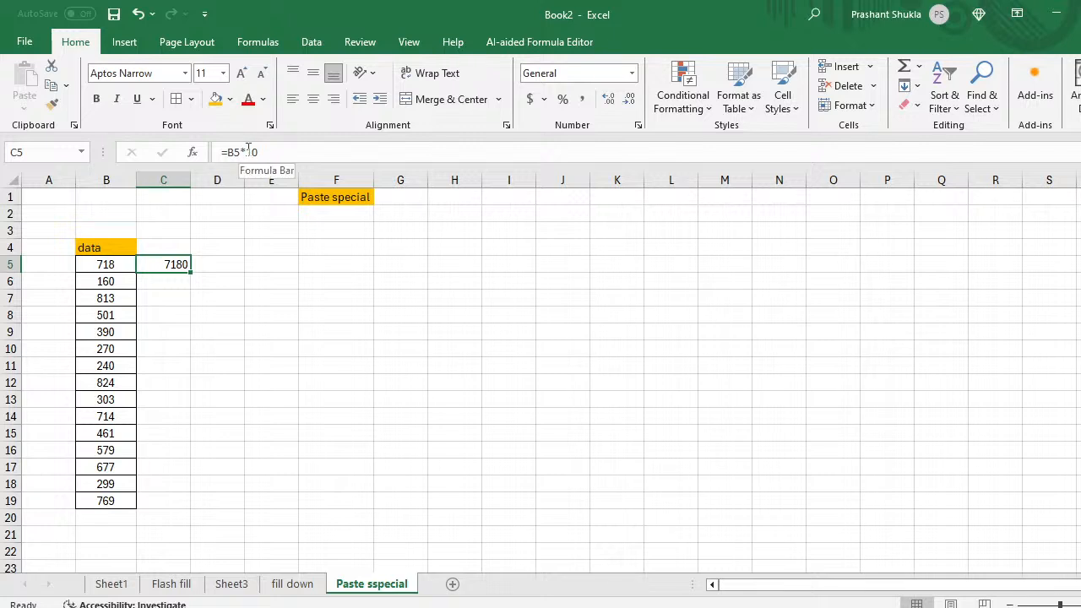
pyautogui.click(248, 151)
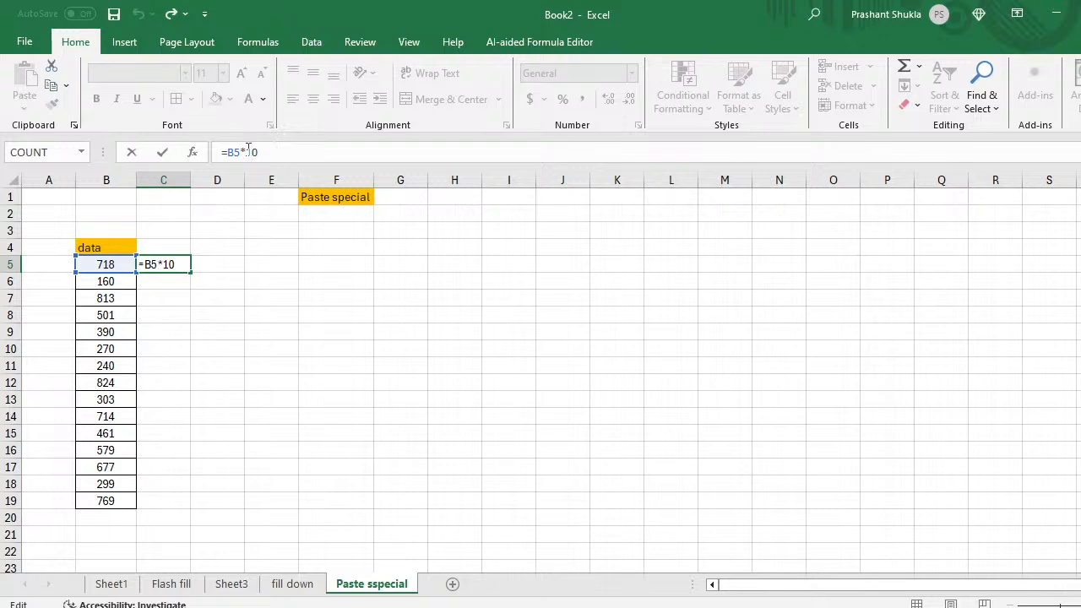
pyautogui.write('.')
pyautogui.press('Return')
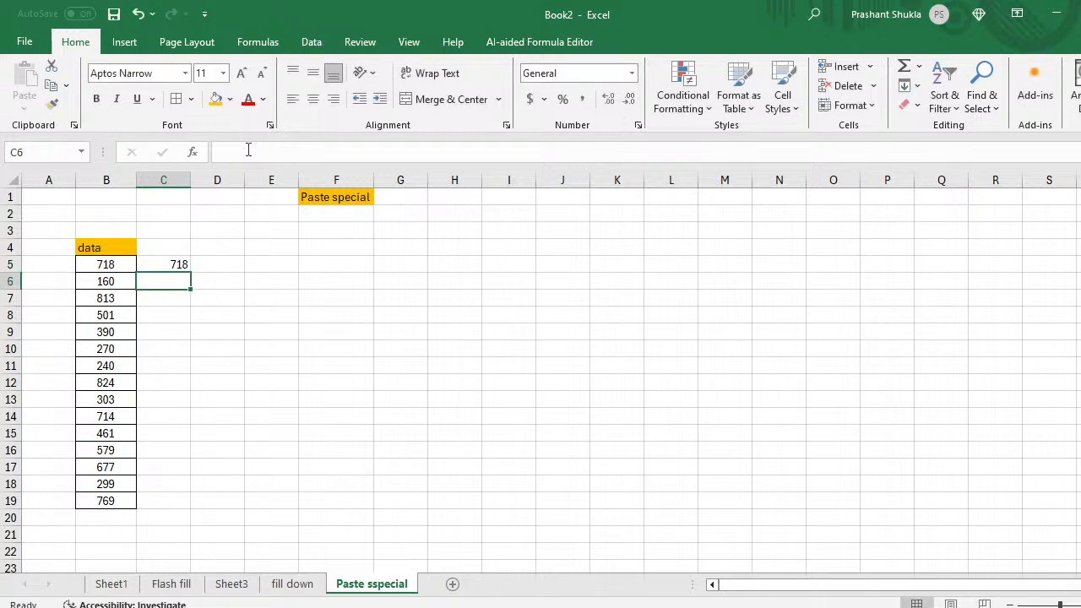
pyautogui.press('Up')
pyautogui.click(263, 152)
pyautogui.press('BackSpace')
pyautogui.press('BackSpace')
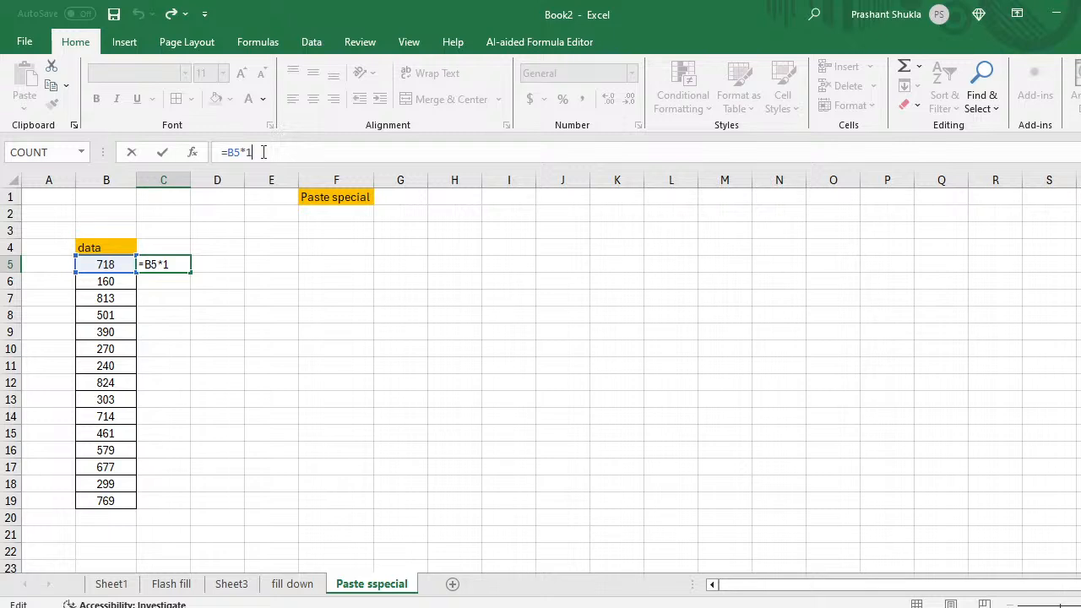
pyautogui.write('0')
pyautogui.press('Return')
# Step: Fill the C5 formula down through C19
pyautogui.press('Up')
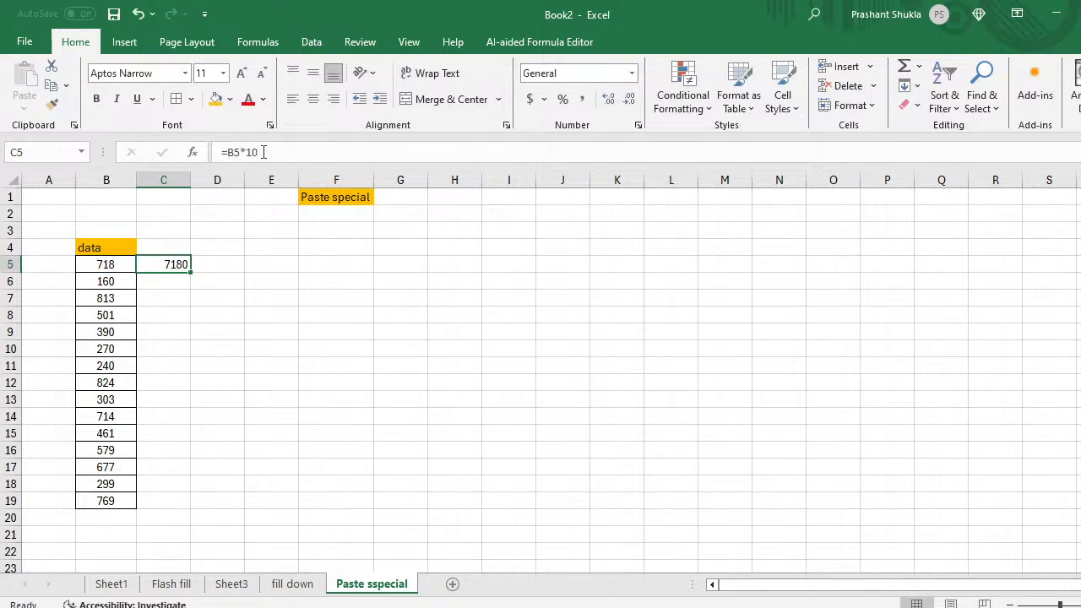
pyautogui.hotkey('shift', 'Down')
pyautogui.hotkey('shift', 'Down')
pyautogui.hotkey('shift', 'Down')
pyautogui.hotkey('shift', 'Down')
pyautogui.hotkey('shift', 'Down')
pyautogui.hotkey('shift', 'Down')
pyautogui.hotkey('shift', 'Down')
pyautogui.hotkey('shift', 'Down')
pyautogui.hotkey('shift', 'Down')
pyautogui.hotkey('shift', 'Down')
pyautogui.hotkey('shift', 'Down')
pyautogui.hotkey('shift', 'Down')
pyautogui.hotkey('shift', 'Down')
pyautogui.hotkey('shift', 'Down')
pyautogui.hotkey('shift', 'Down')
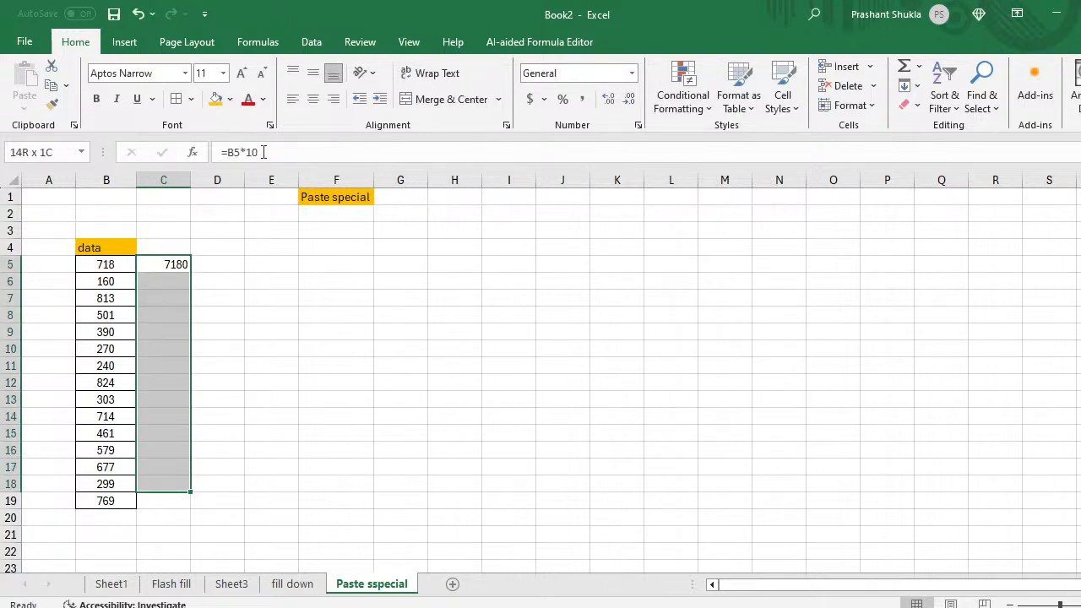
pyautogui.hotkey('shift', 'Up')
pyautogui.hotkey('ctrl', 'd')
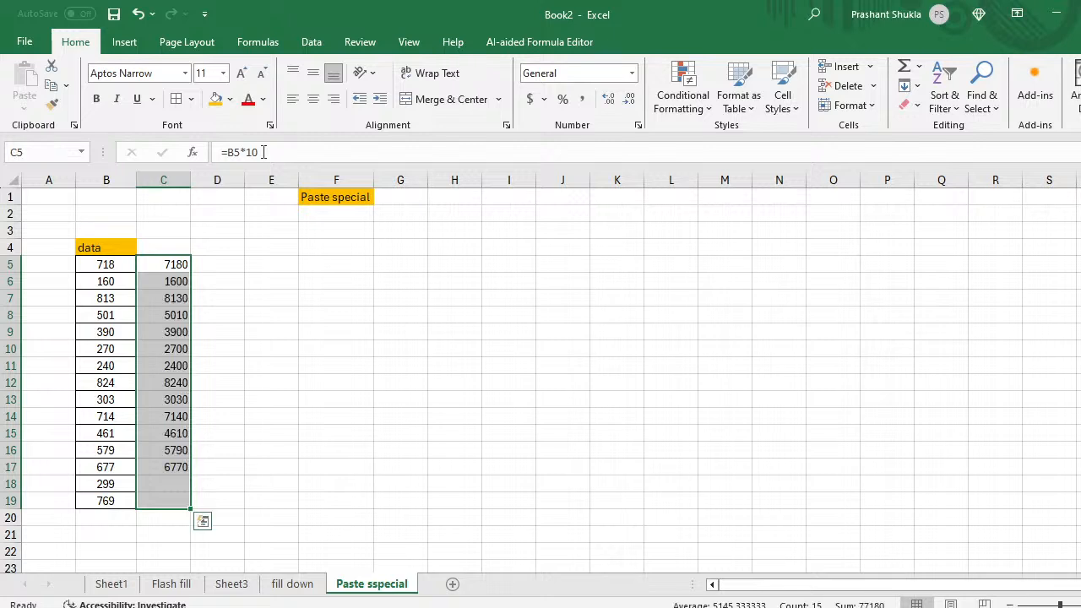
# Step: Enter the header 'New values' in C4
pyautogui.press('Up')
pyautogui.press('Up')
pyautogui.press('Up')
pyautogui.press('Down')
pyautogui.press('Down')
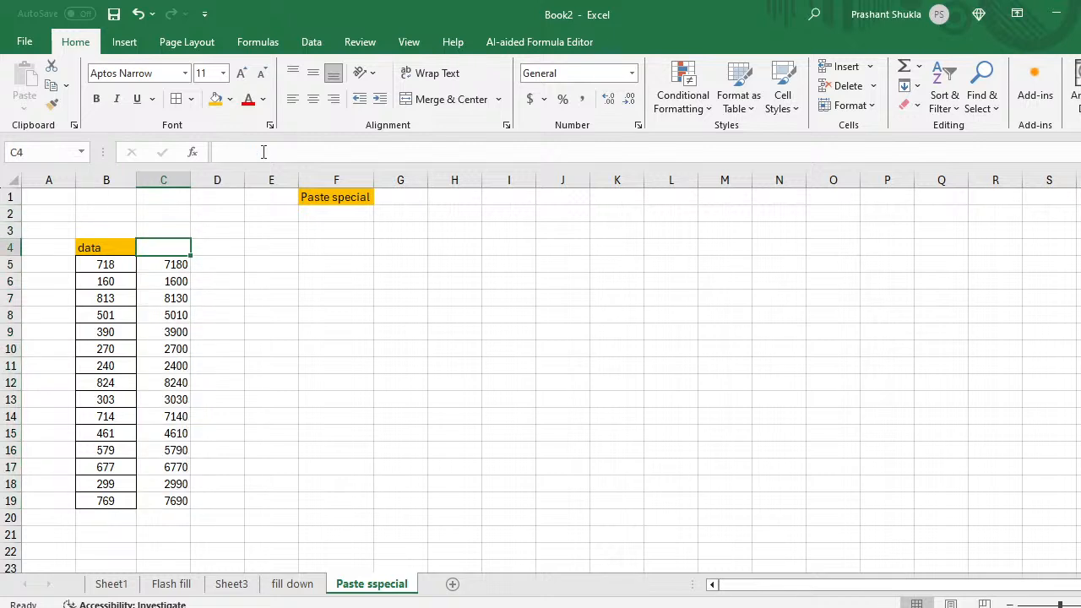
pyautogui.write('1326')
pyautogui.press('BackSpace')
pyautogui.press('BackSpace')
pyautogui.press('BackSpace')
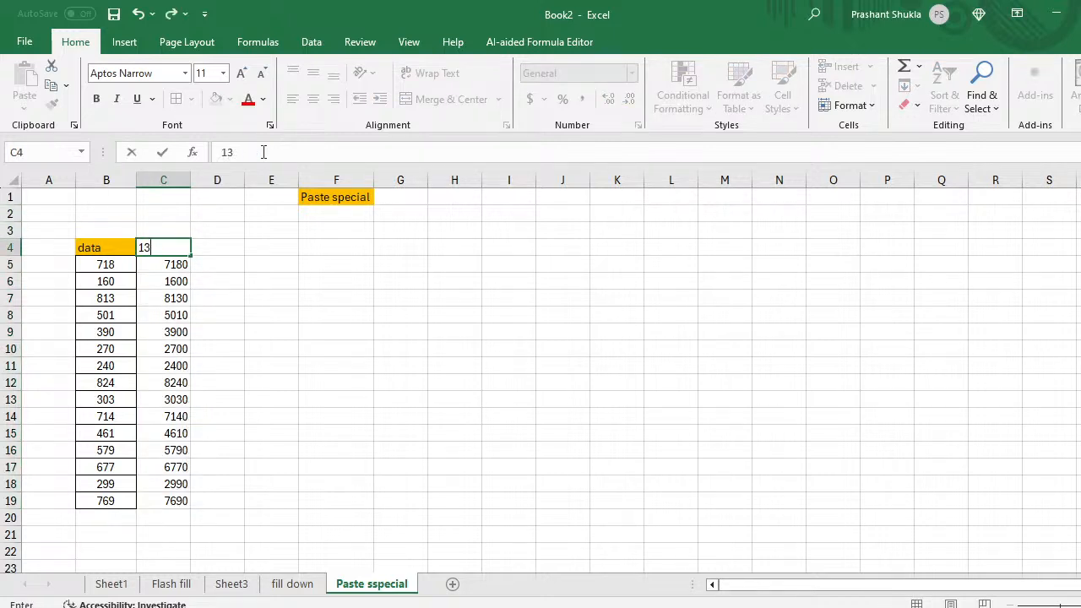
pyautogui.press('BackSpace')
pyautogui.press('Return')
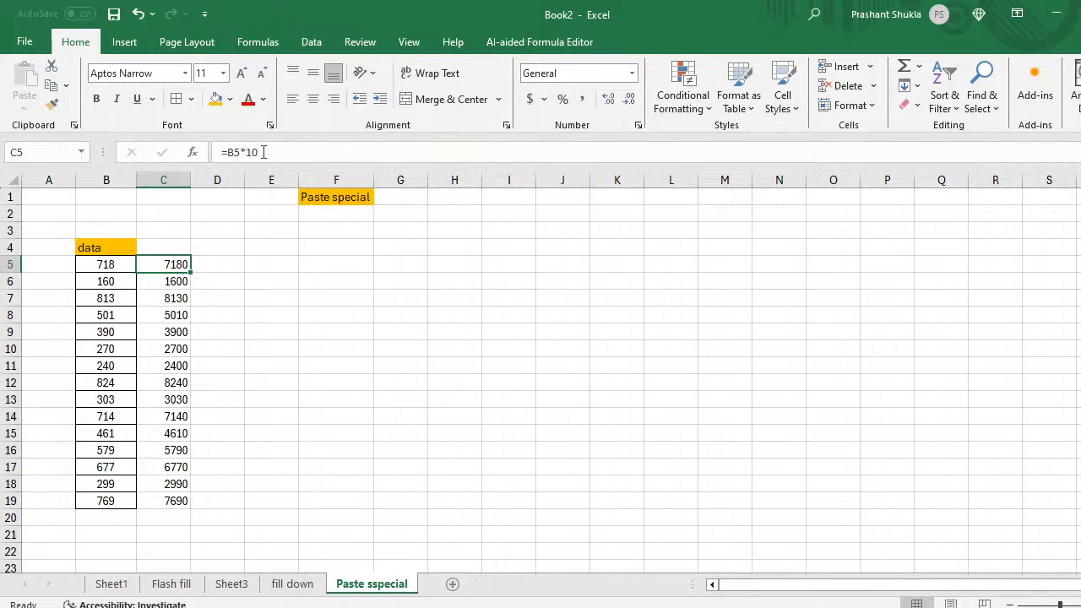
pyautogui.press('Up')
pyautogui.write('New')
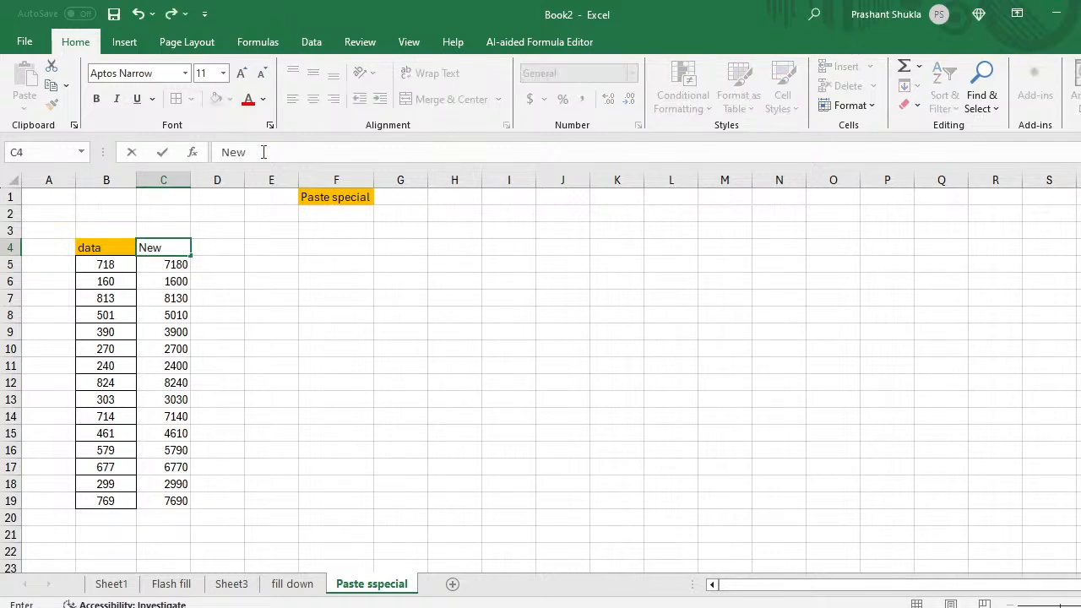
pyautogui.write(' values')
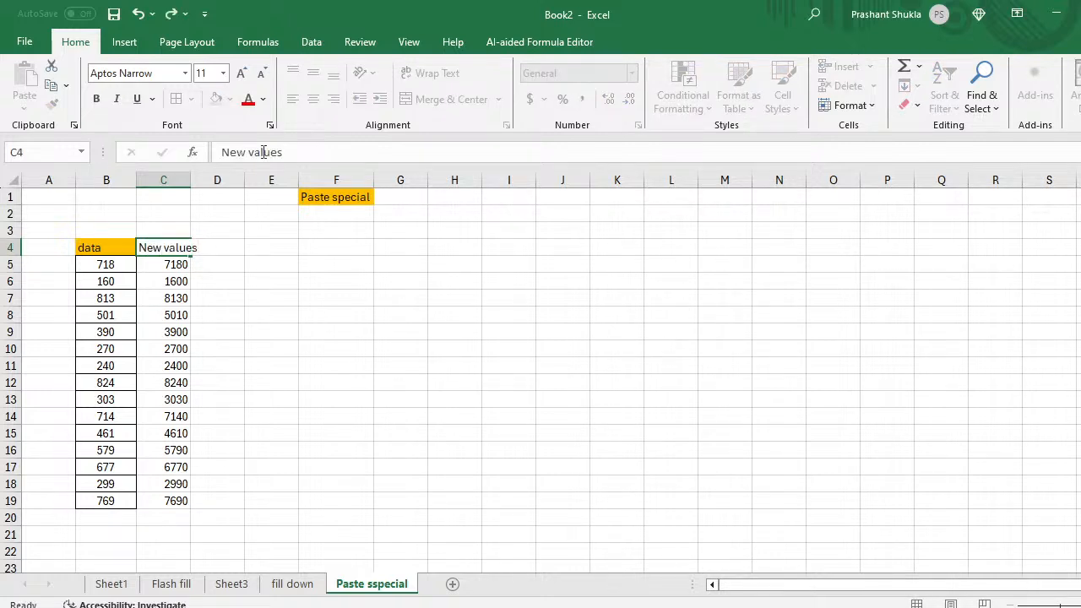
pyautogui.press('Return')
# Step: Undo the accidental backslash entry in C5, restoring its 7180 value
pyautogui.write('\\\\')
pyautogui.press('Return')
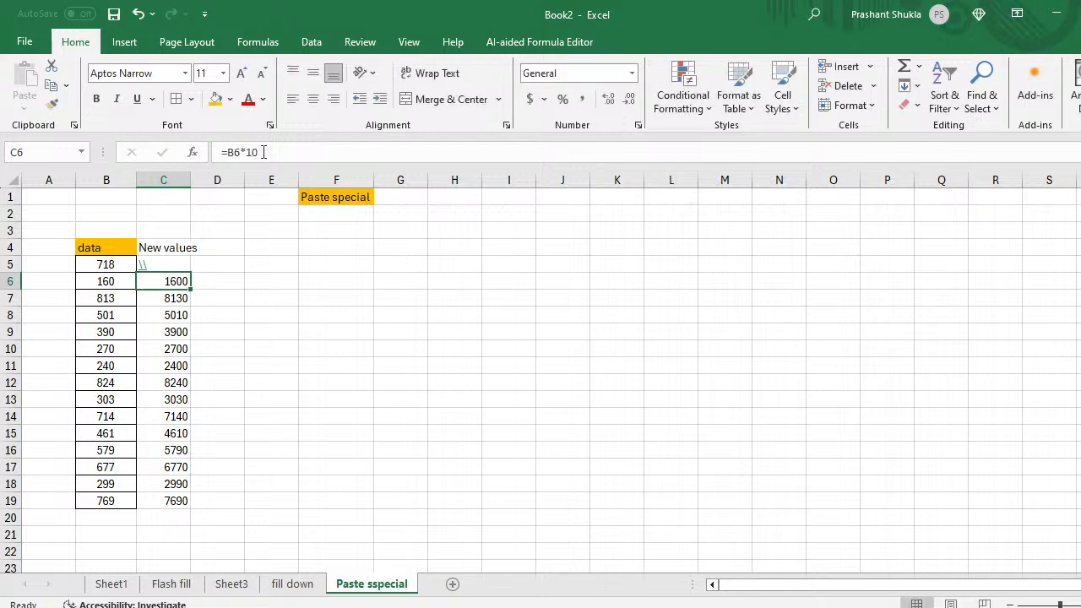
pyautogui.press('Up')
pyautogui.press('Up')
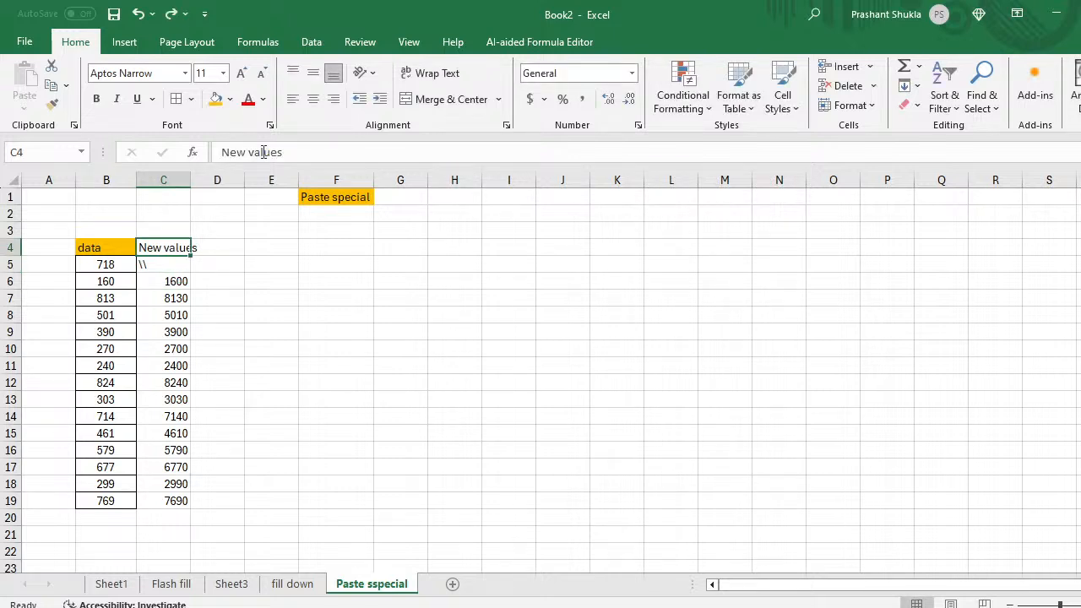
pyautogui.hotkey('ctrl', 'z')
pyautogui.press('Up')
# Step: Fill C4 orange and paste B4:B19's formats onto column C via Paste Special Formats
pyautogui.click(214, 99)
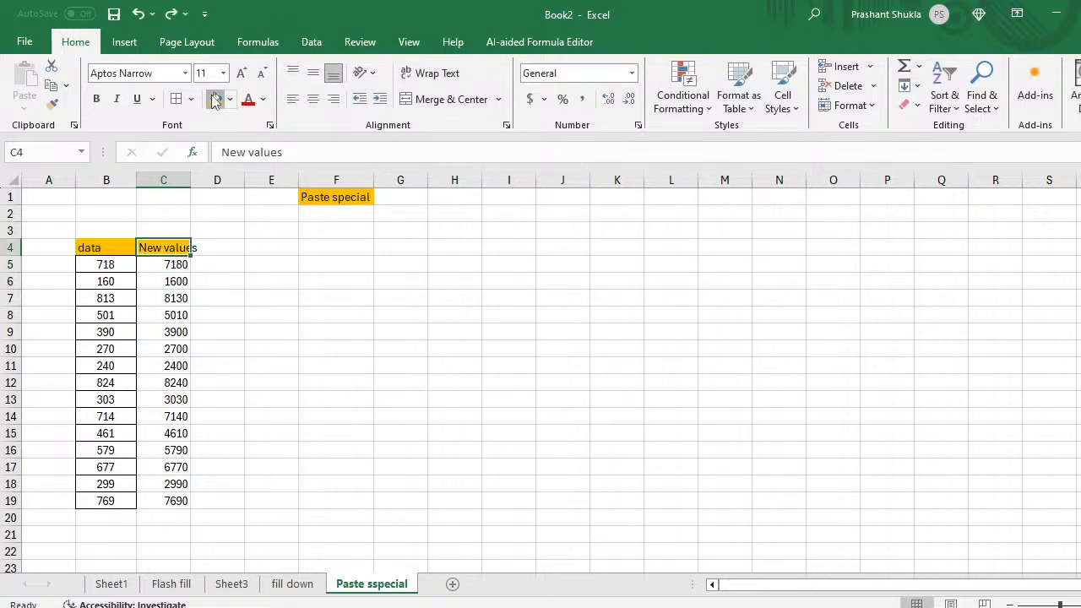
pyautogui.click(111, 261)
pyautogui.click(110, 253)
pyautogui.hotkey('ctrl', 'shift', 'Down')
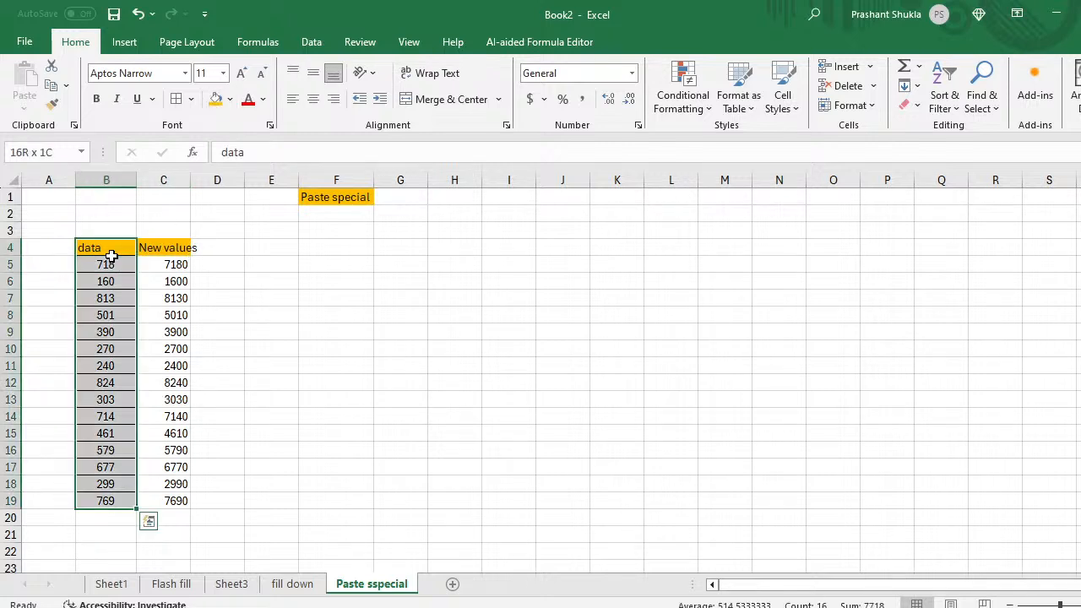
pyautogui.hotkey('ctrl', 'c')
pyautogui.press('Right')
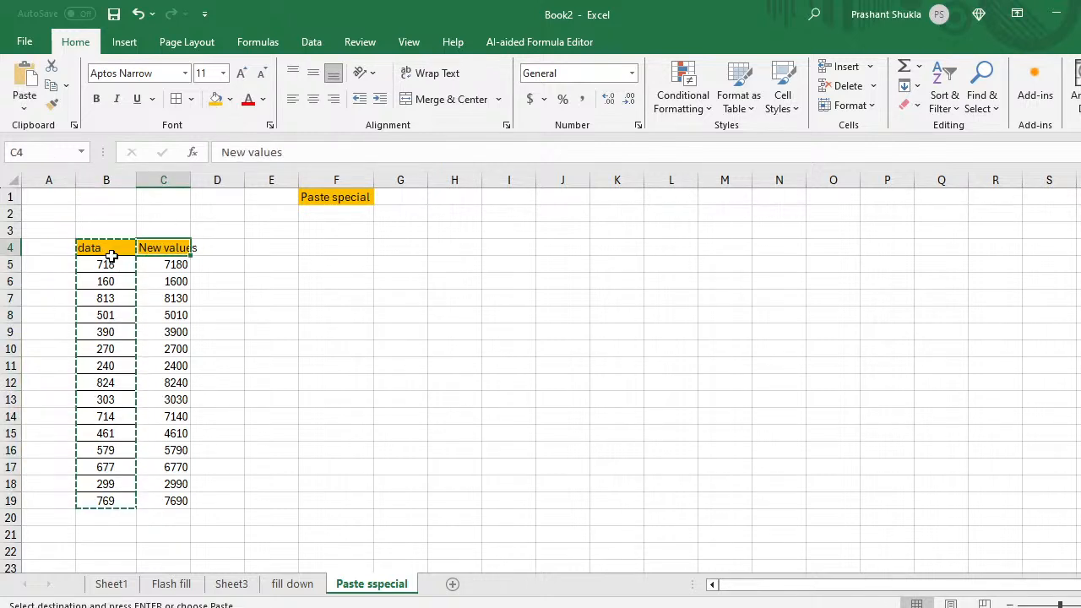
pyautogui.hotkey('ctrl', 'alt', 'v')
pyautogui.press('Down')
pyautogui.press('Down')
pyautogui.press('Down')
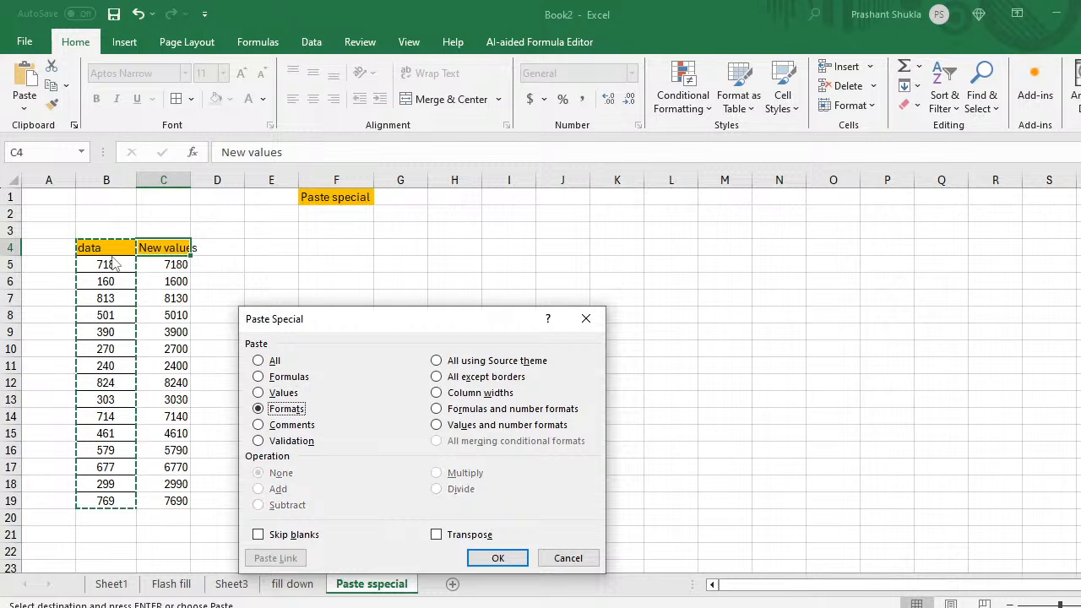
pyautogui.press('Return')
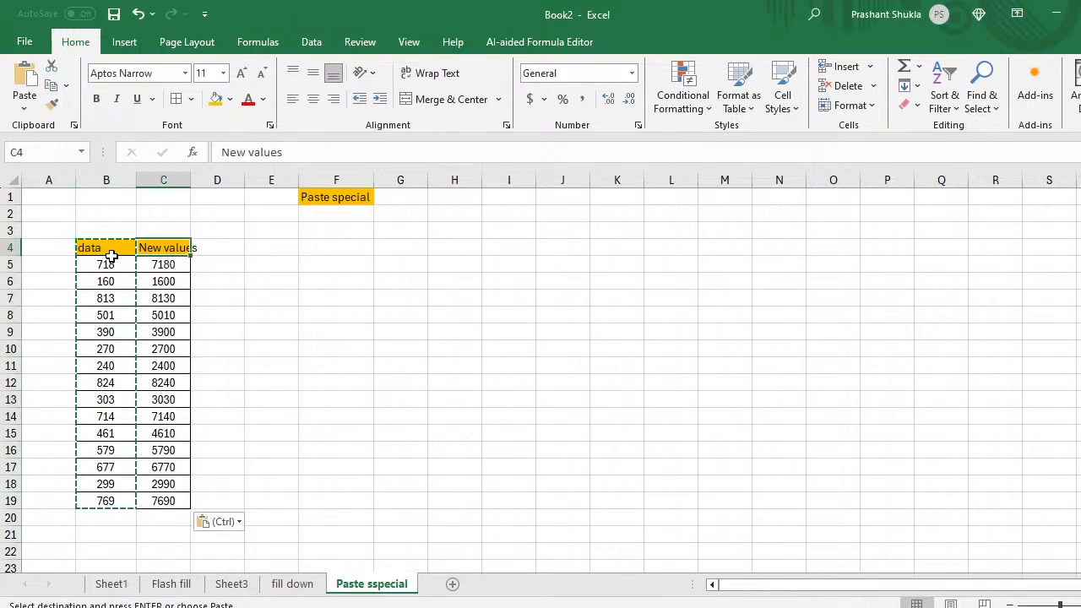
# Step: Check the C5 formulas and widen column C to fit 'New values'
pyautogui.press('Left')
pyautogui.press('Down')
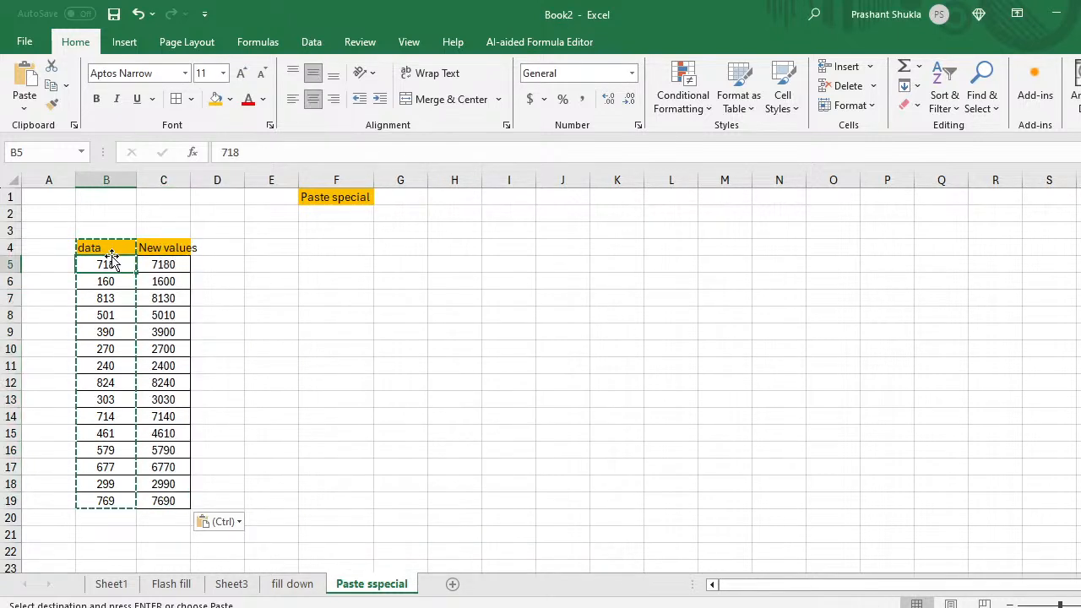
pyautogui.press('Escape')
pyautogui.press('Right')
pyautogui.press('Down')
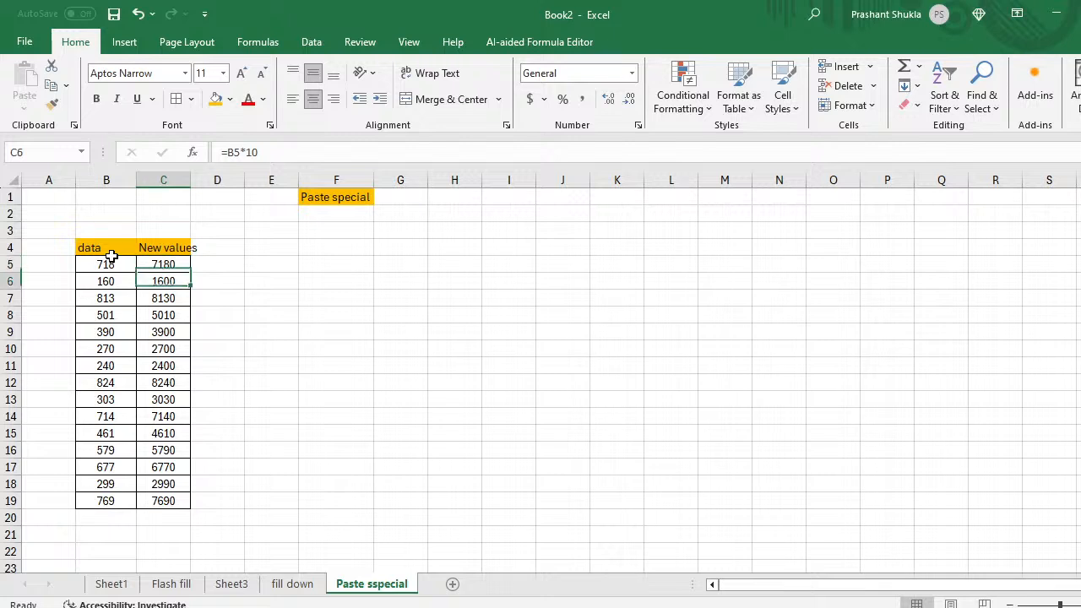
pyautogui.press('Up')
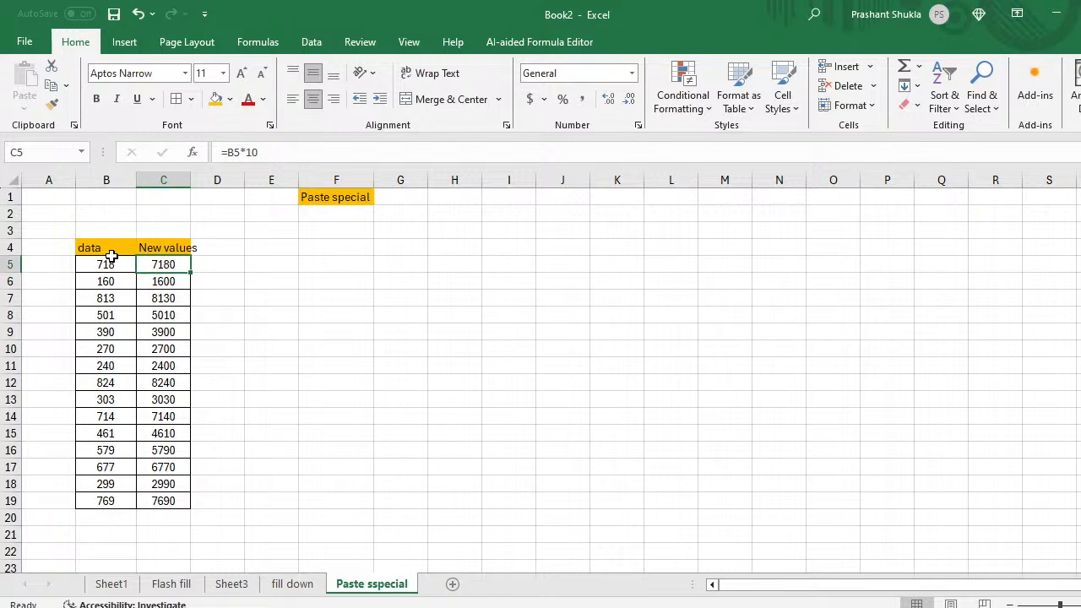
pyautogui.press('Right')
pyautogui.press('Right')
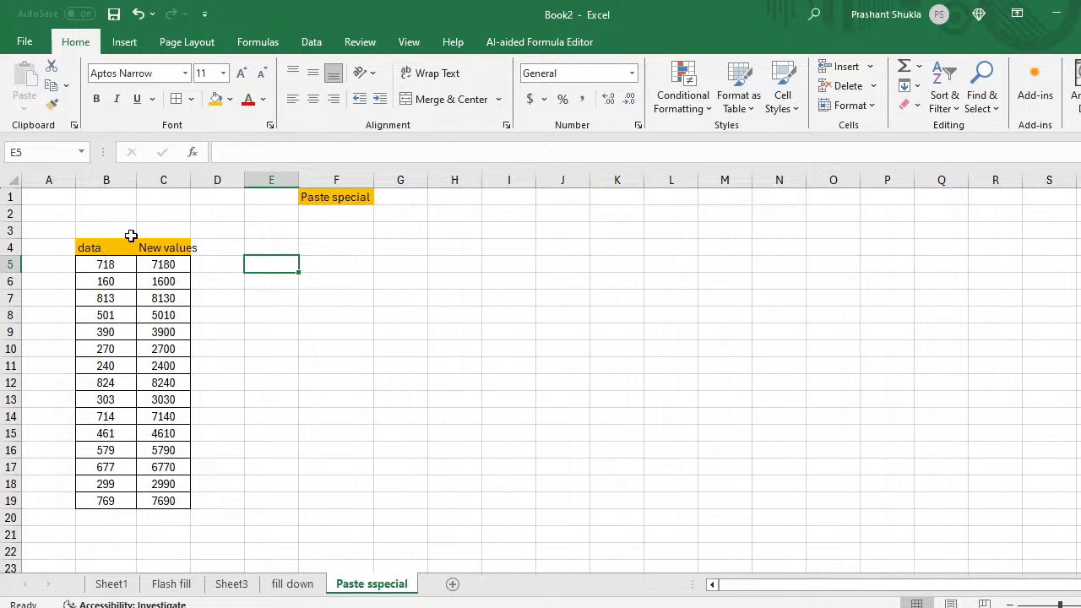
pyautogui.moveTo(188, 177); pyautogui.dragTo(201, 180)
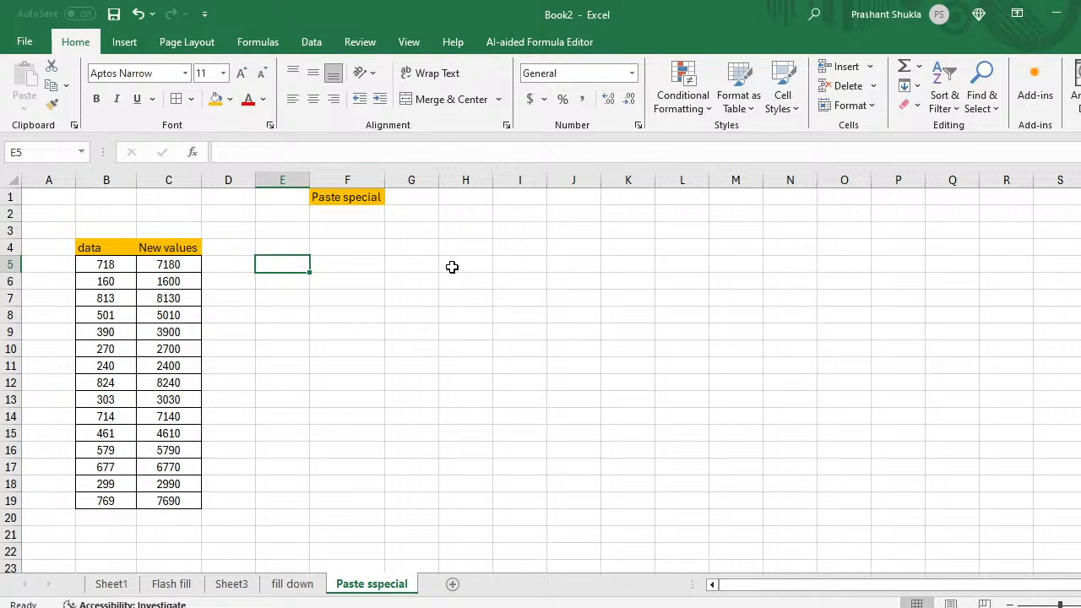
# Step: Type the label 'sort key' in G2
pyautogui.click(423, 215)
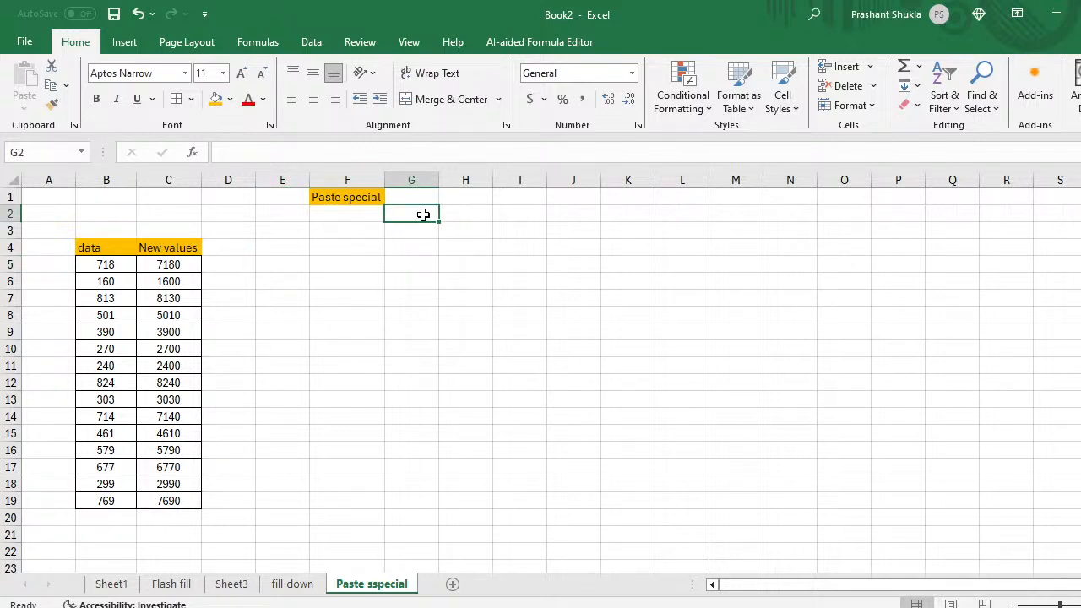
pyautogui.write('ke')
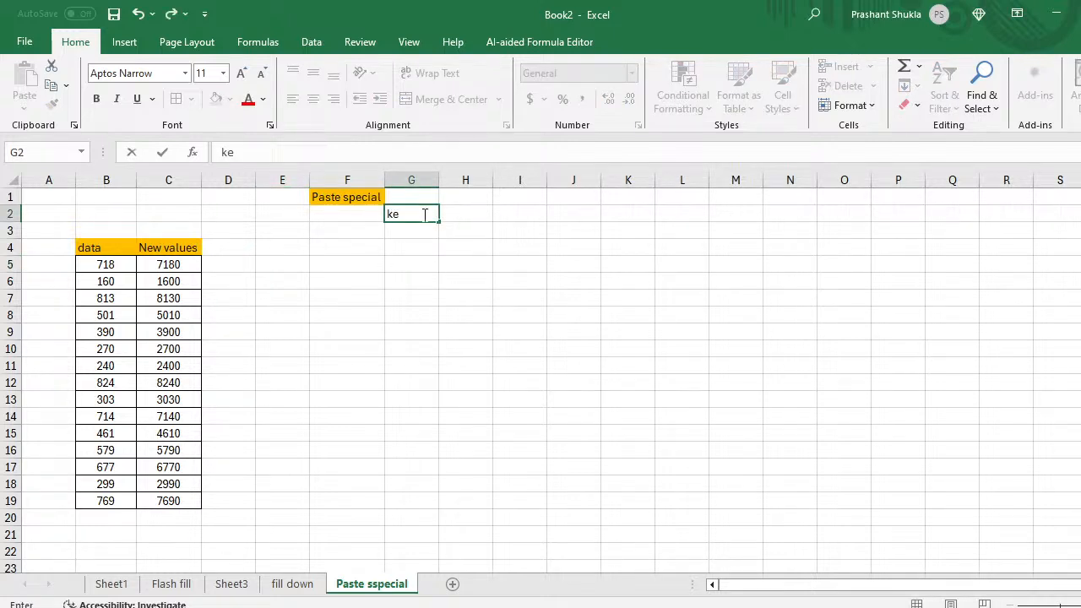
pyautogui.press('BackSpace')
pyautogui.press('BackSpace')
pyautogui.write('sort key')
pyautogui.press('Tab')
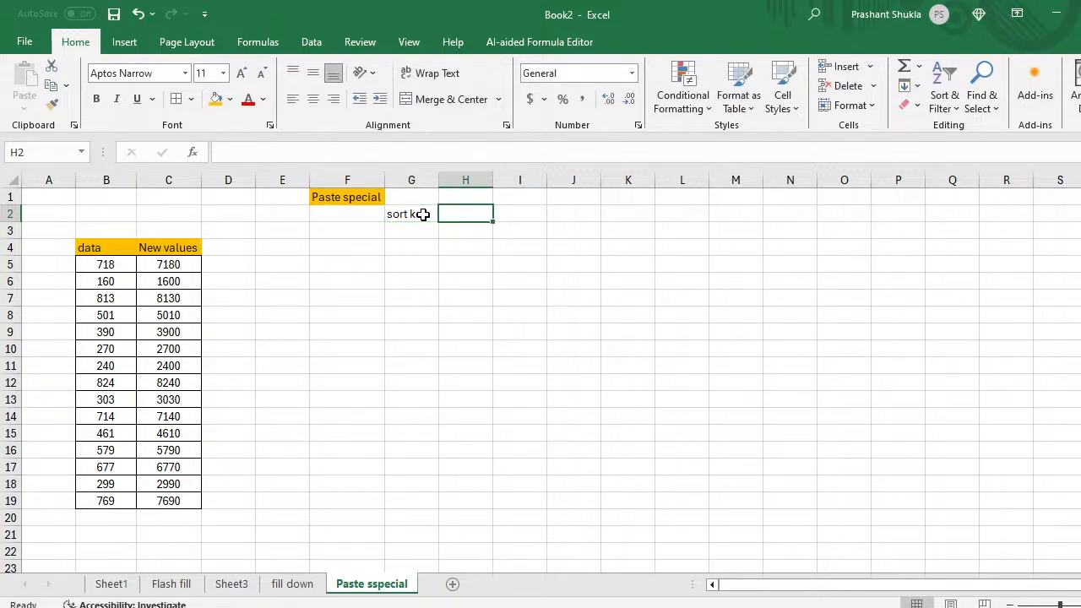
pyautogui.press('Tab')
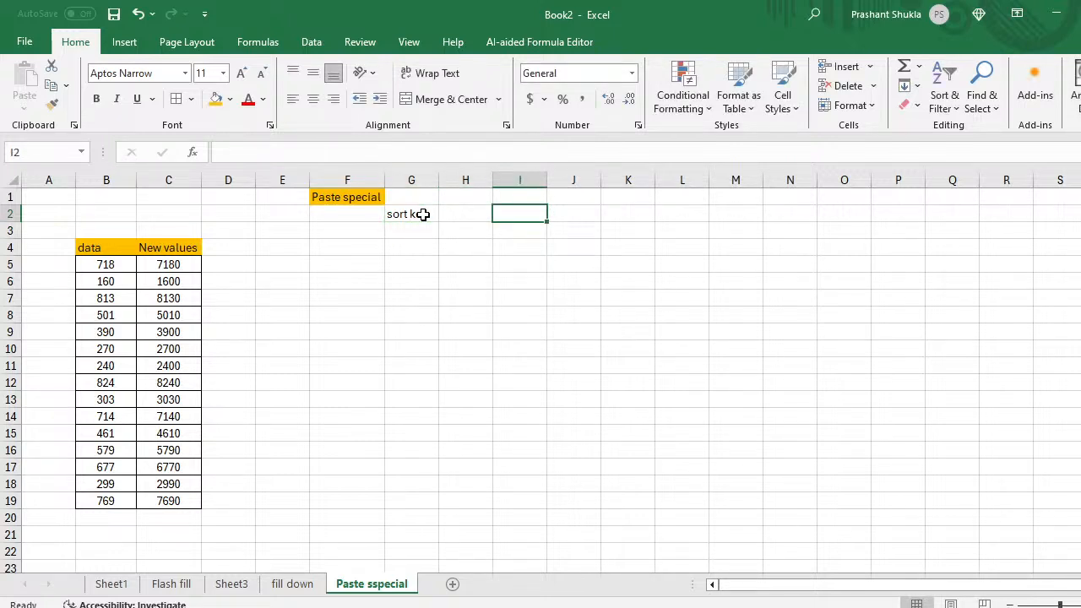
# Step: Add the shortcut notes 'ctrl+alt+v' in I2 and 'alt+e+s' in I3
pyautogui.write('ctrl')
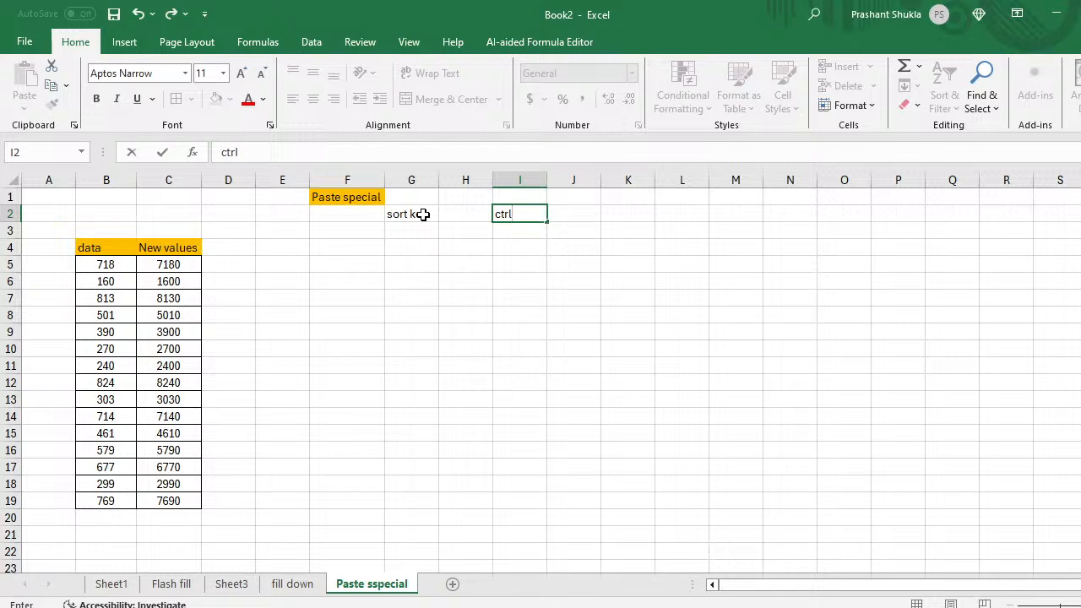
pyautogui.write('+alt+v')
pyautogui.press('Return')
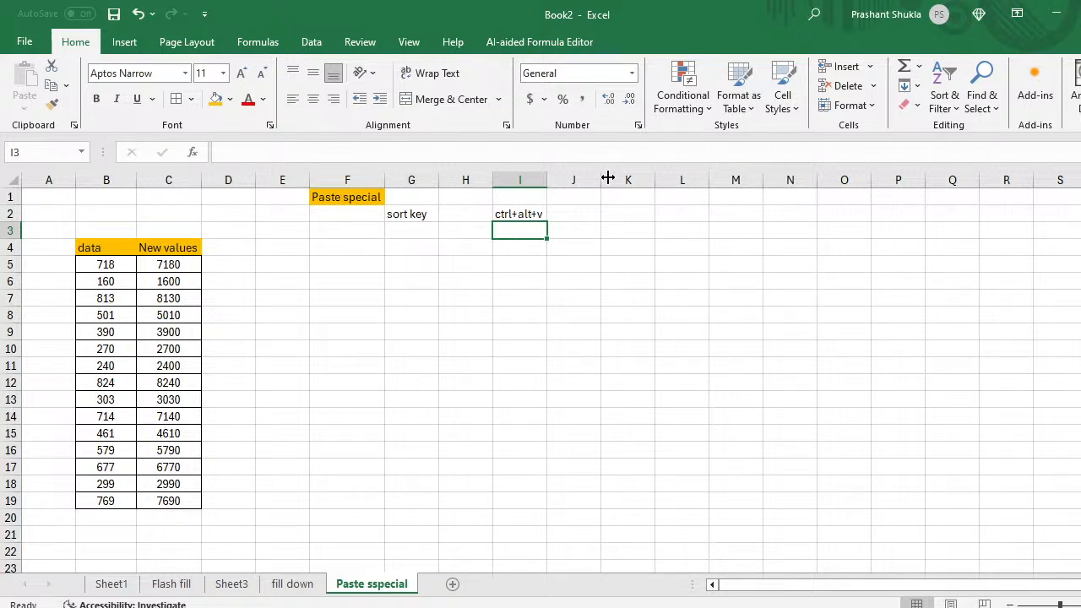
pyautogui.write('alt')
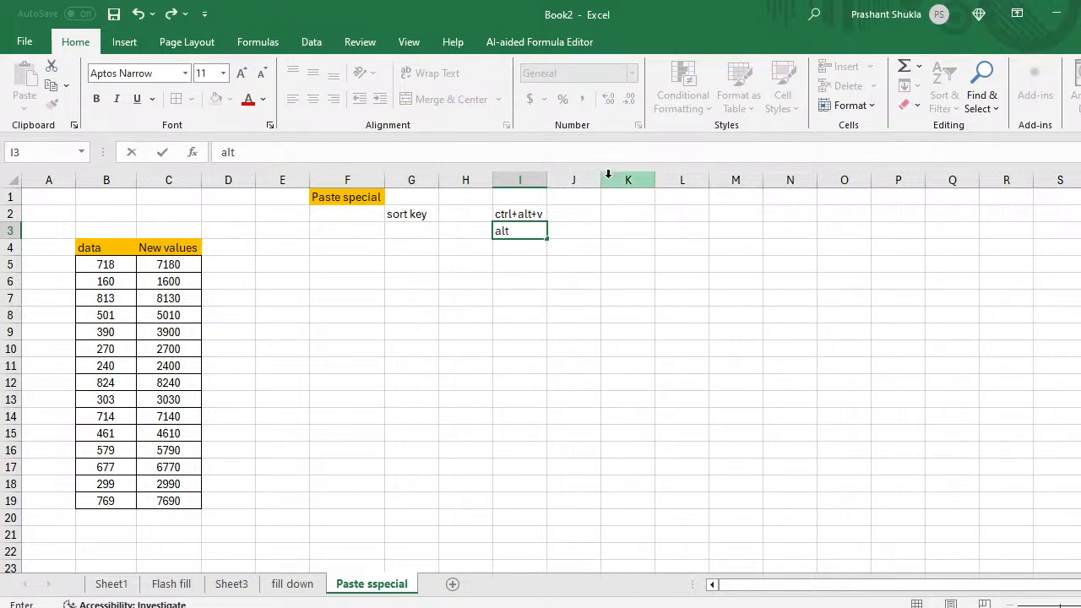
pyautogui.write('+e+s')
pyautogui.press('Return')
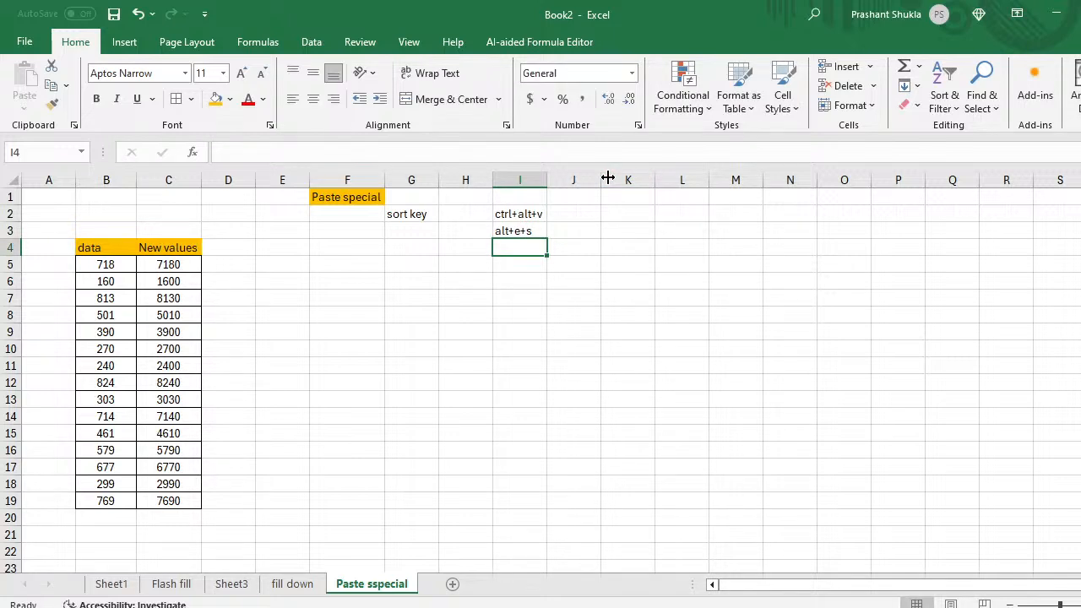
pyautogui.click(100, 249)
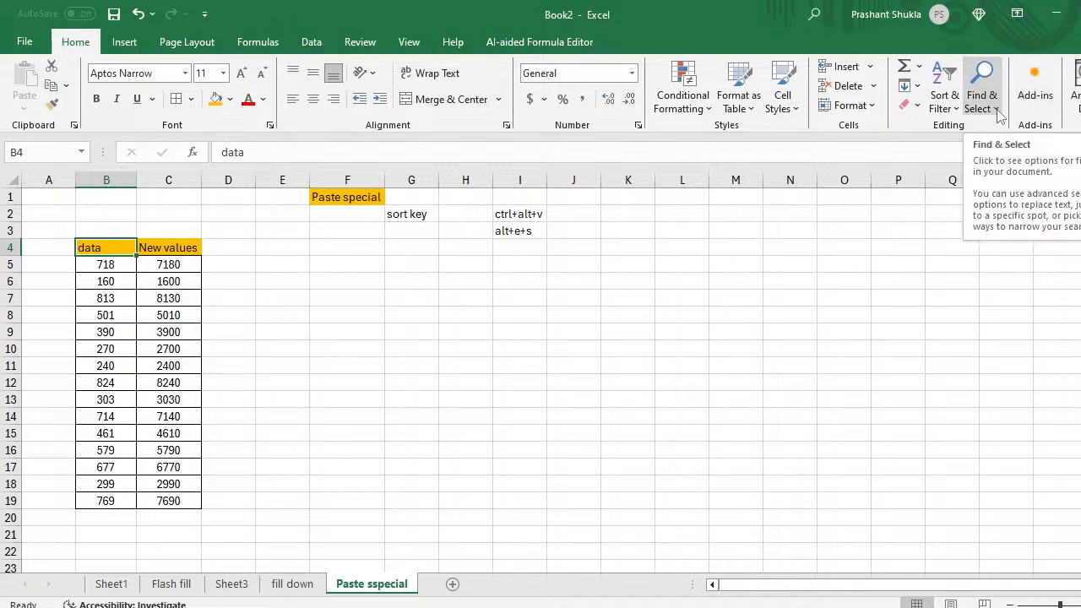
# Step: Turn the filters on the data and New values headers on, then off with Ctrl+Shift+L
pyautogui.click(949, 114)
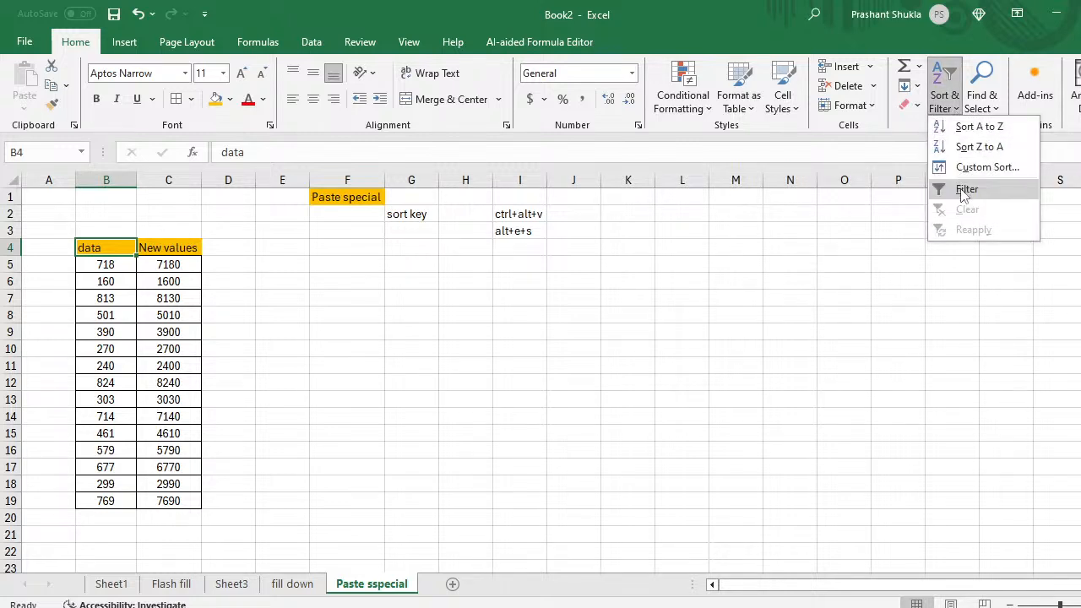
pyautogui.click(964, 193)
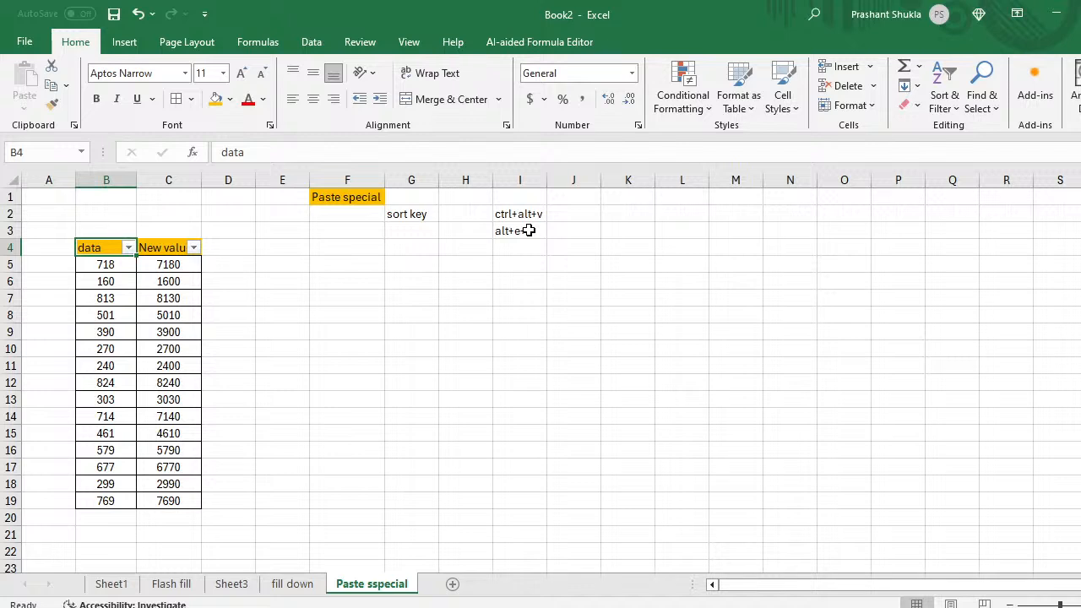
pyautogui.hotkey('ctrl', 'shift', 'l')
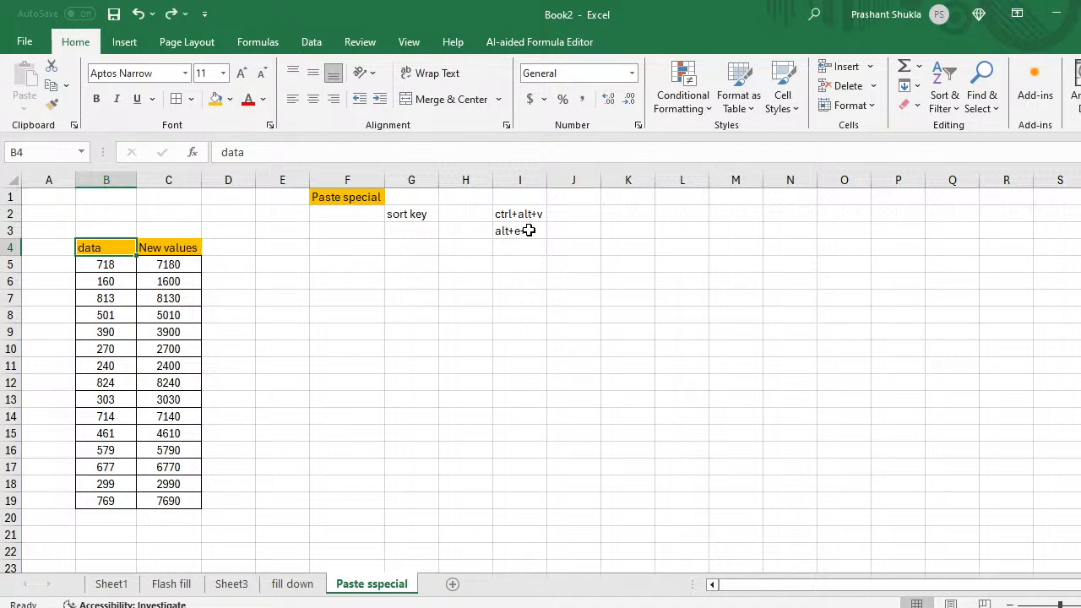
# Step: Add the shortcut note 'ctrl +v' in cell H4
pyautogui.click(105, 336)
pyautogui.hotkey('ctrl', 'Up')
pyautogui.press('Right')
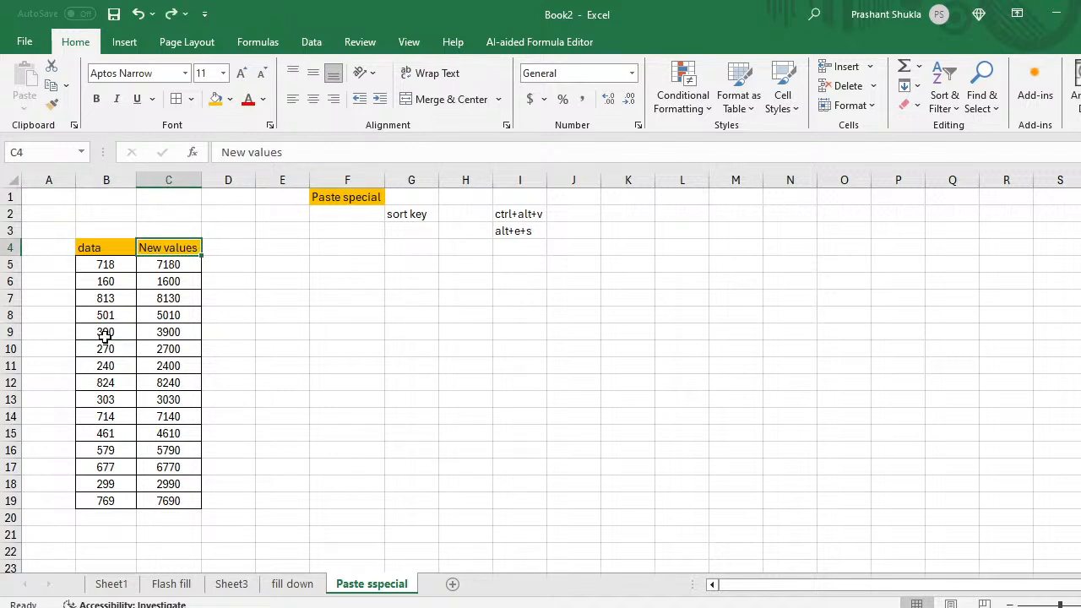
pyautogui.press('Left')
pyautogui.press('Right')
pyautogui.press('Right')
pyautogui.press('Right')
pyautogui.press('Left')
pyautogui.press('Left')
pyautogui.press('Right')
pyautogui.press('Left')
pyautogui.press('Right')
pyautogui.press('Right')
pyautogui.press('Right')
pyautogui.press('Right')
pyautogui.press('Right')
pyautogui.press('Right')
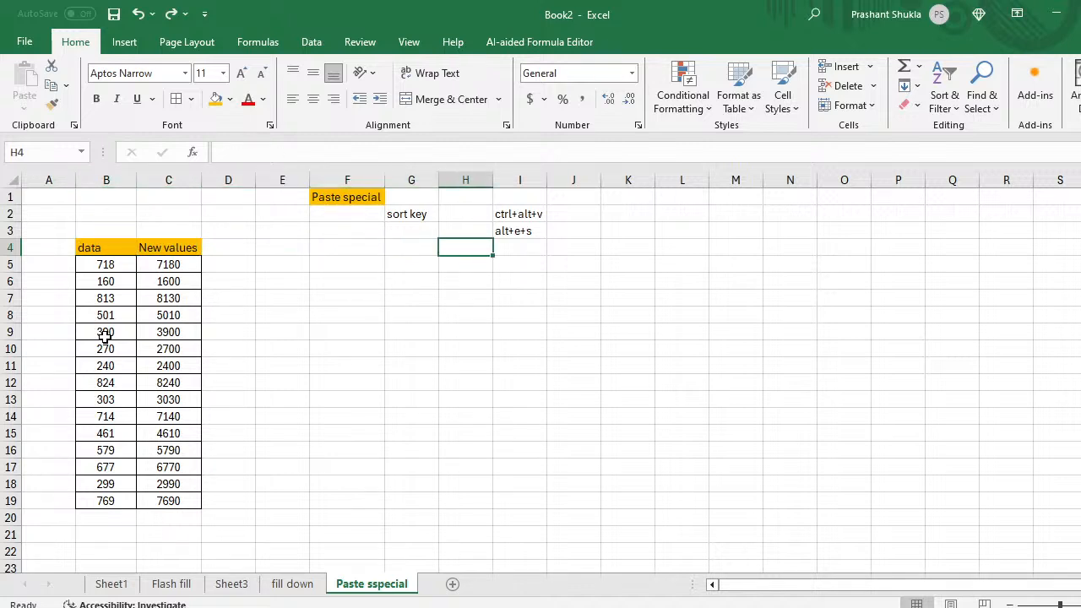
pyautogui.write('c')
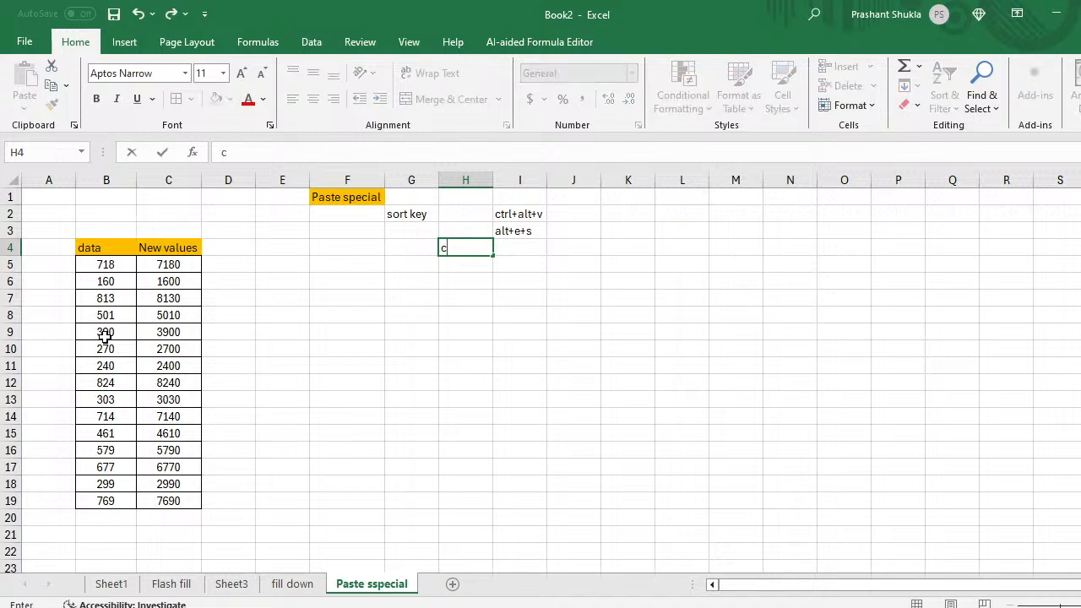
pyautogui.write('trl +v')
pyautogui.press('Return')
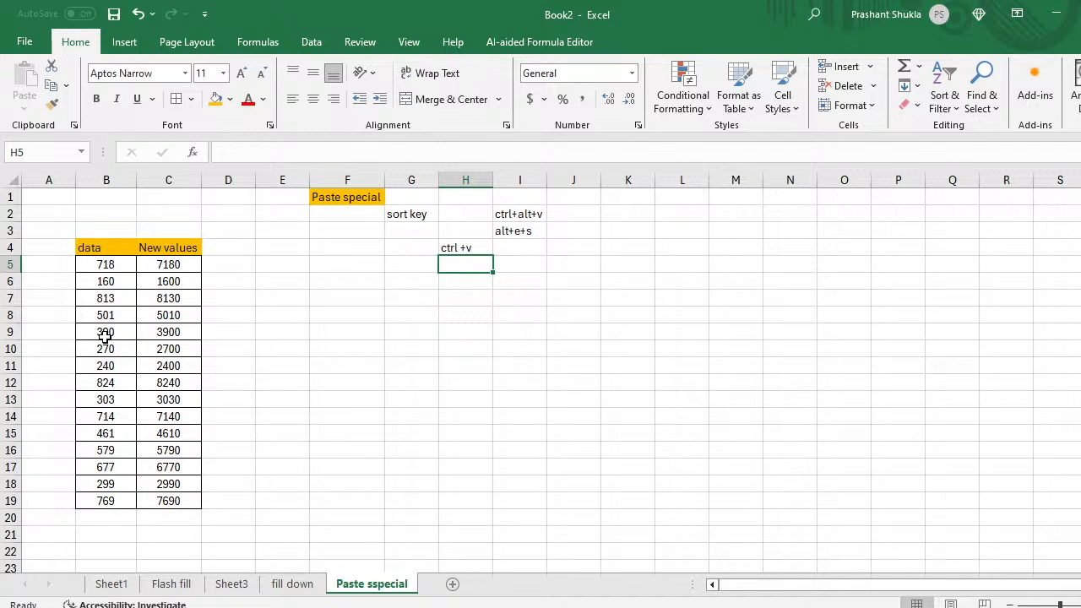
# Step: Return to the table and select its two header cells
pyautogui.press('Left')
pyautogui.press('Left')
pyautogui.press('Left')
pyautogui.press('Left')
pyautogui.press('Left')
pyautogui.press('Left')
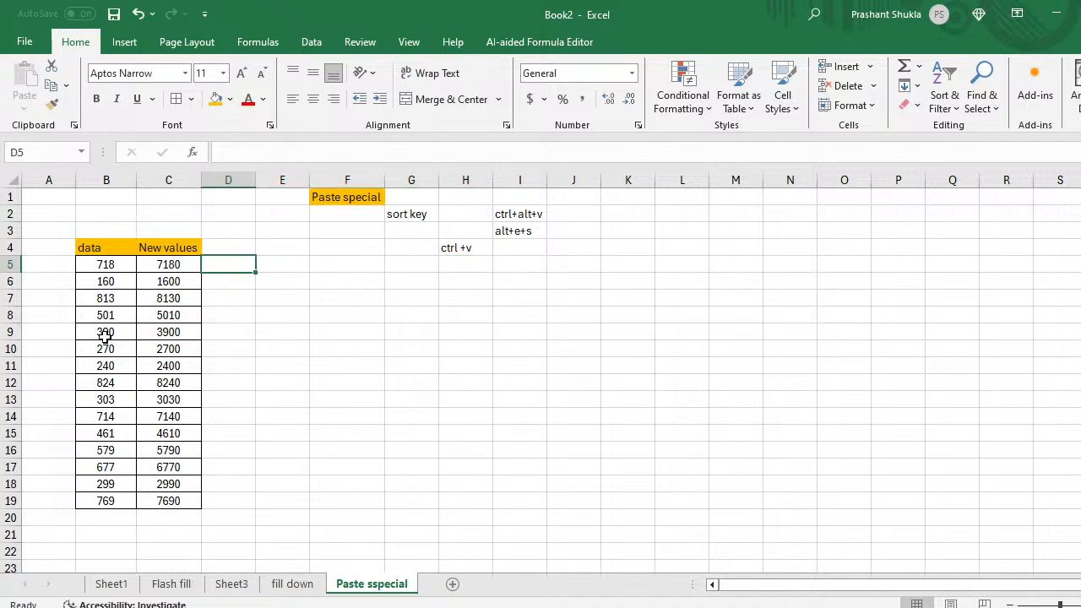
pyautogui.press('Up')
pyautogui.hotkey('shift', 'Right')
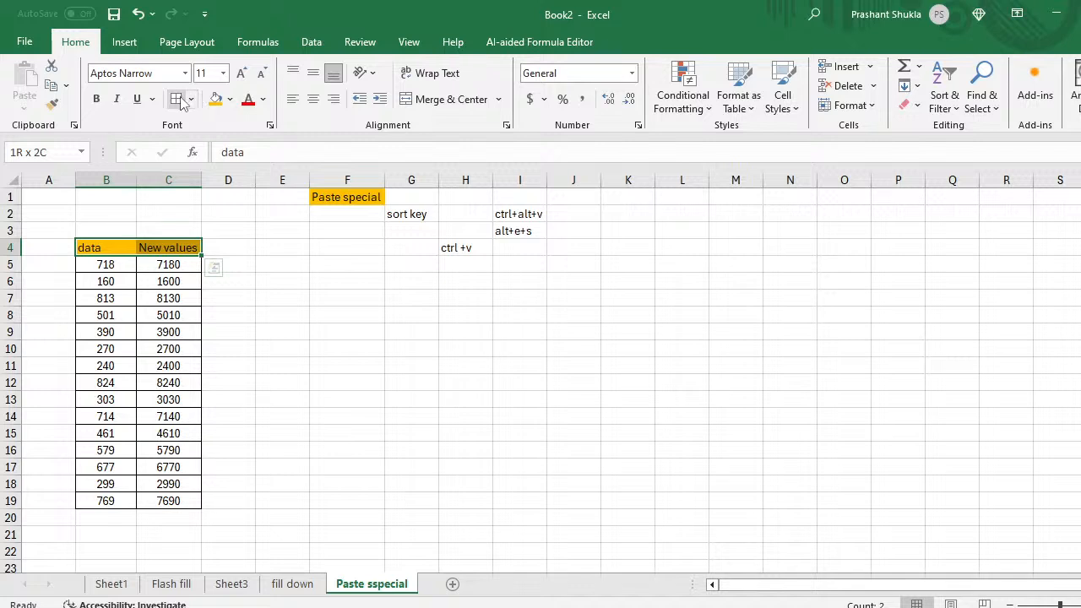
pyautogui.click(152, 335)
pyautogui.press('Up')
pyautogui.press('Up')
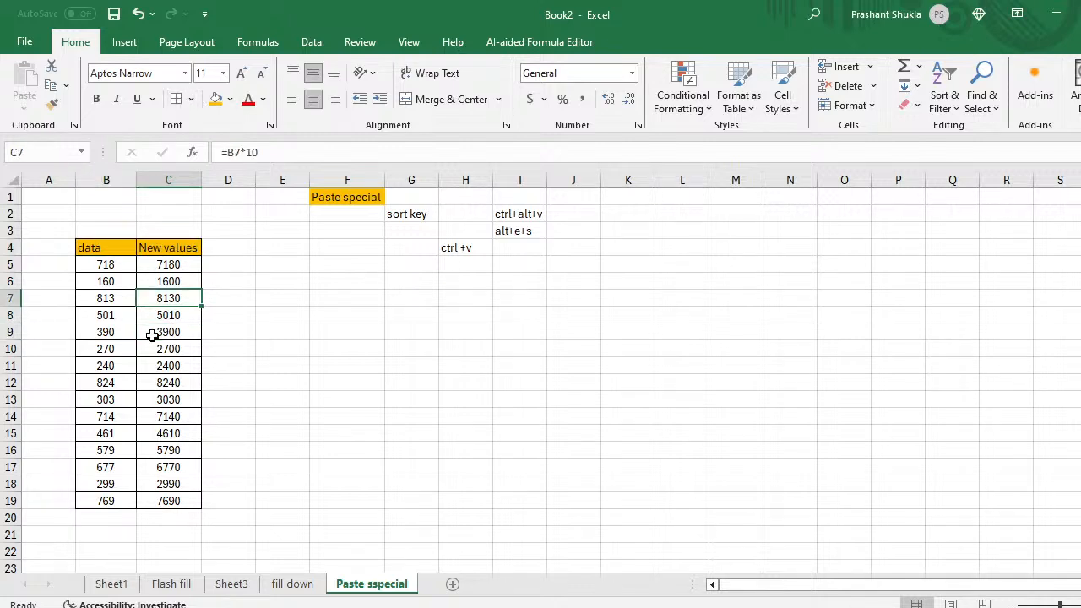
pyautogui.press('Left')
pyautogui.press('Up')
pyautogui.press('Up')
pyautogui.press('Up')
# Step: Select the whole data and New values table B4:C19 and copy it
pyautogui.press('Right')
pyautogui.press('Left')
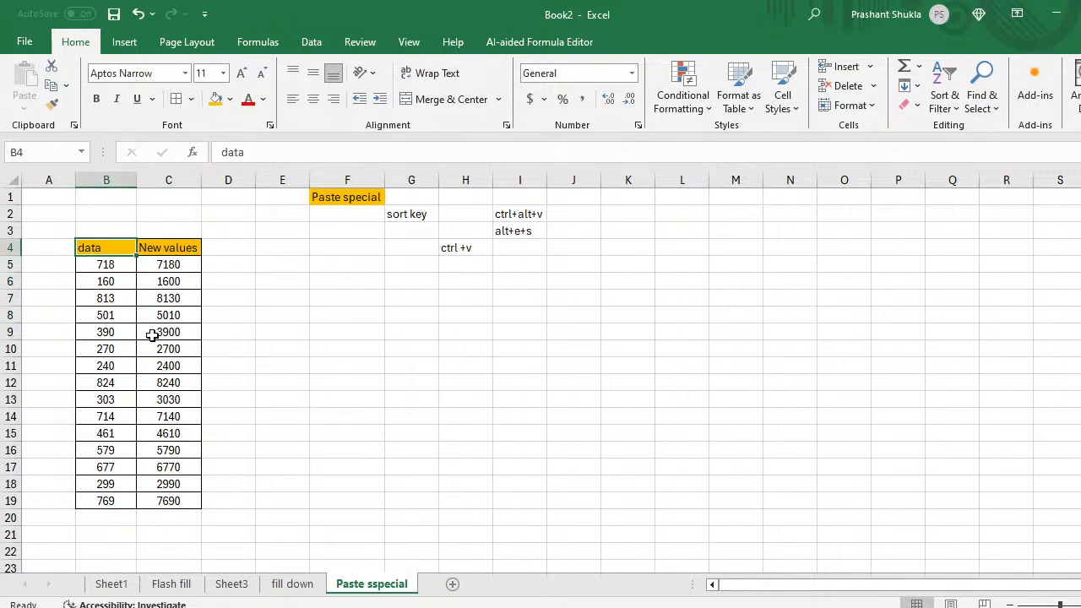
pyautogui.press('Right')
pyautogui.press('Left')
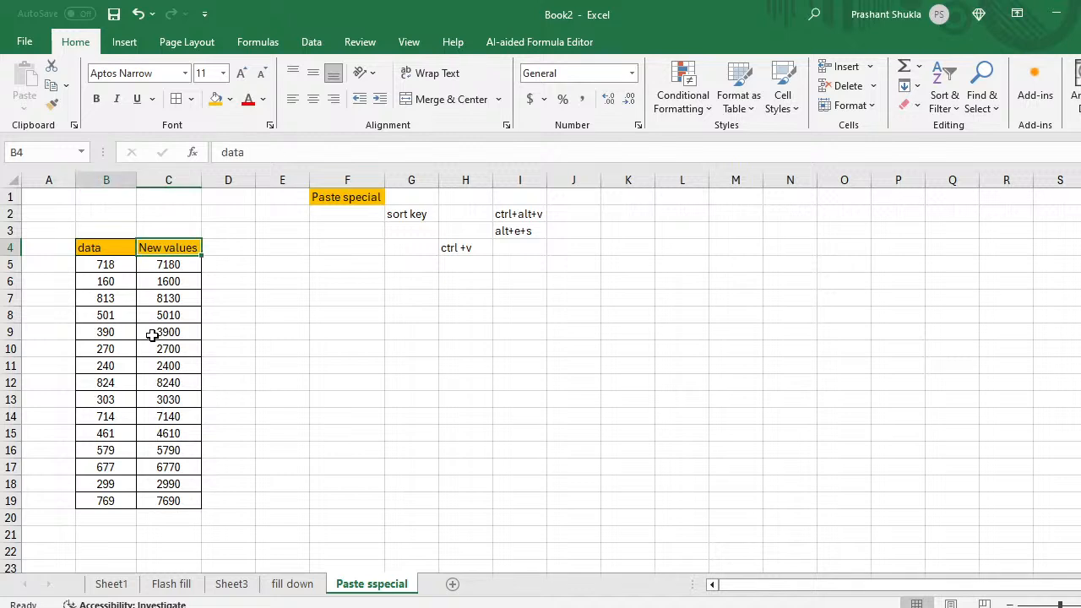
pyautogui.hotkey('shift', 'Right')
pyautogui.hotkey('ctrl', 'shift', 'Down')
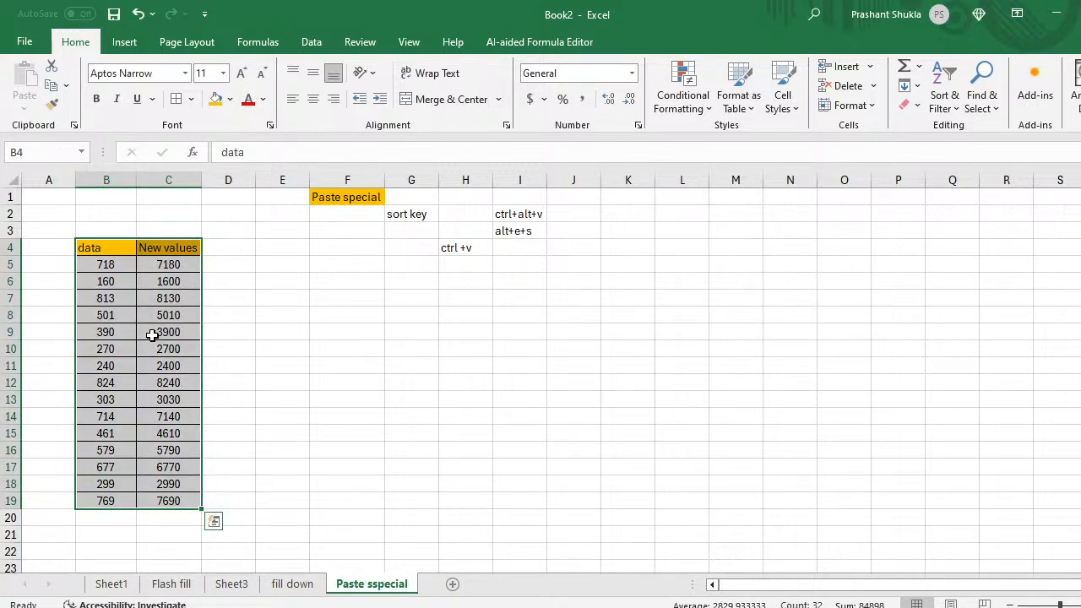
pyautogui.hotkey('ctrl', 'c')
# Step: At F7, open and cancel Paste Special, then paste the table normally with Ctrl+V
pyautogui.press('Right')
pyautogui.press('Right')
pyautogui.press('Right')
pyautogui.press('Down')
pyautogui.press('Down')
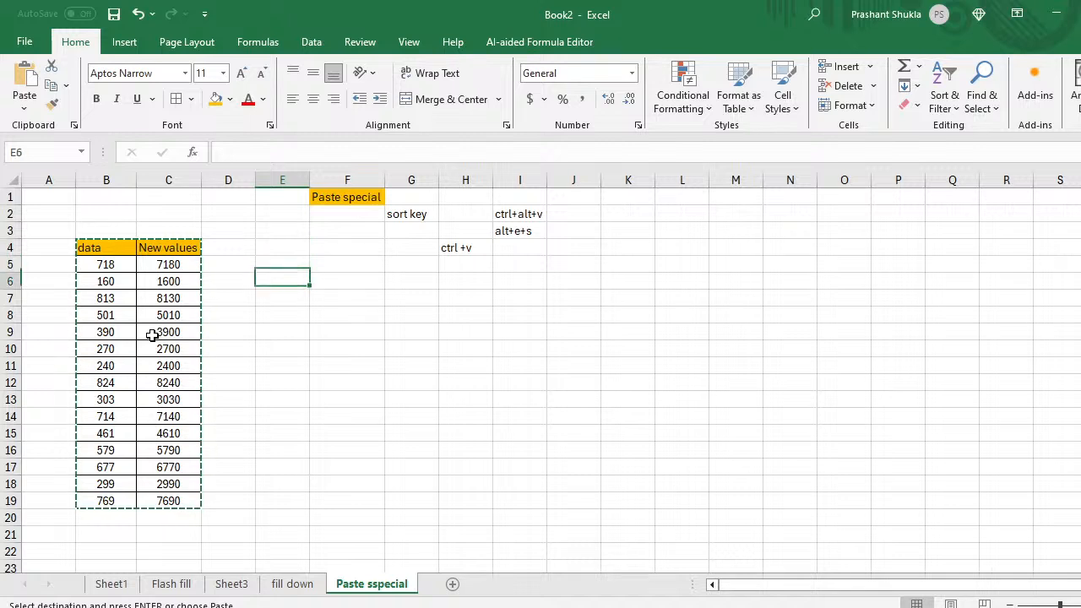
pyautogui.press('Right')
pyautogui.press('Down')
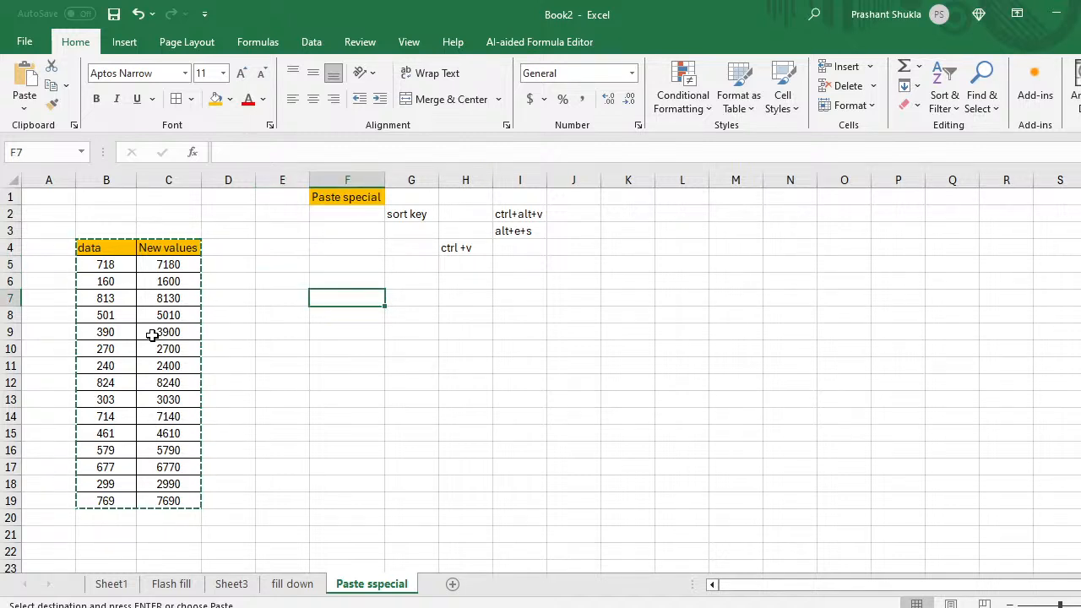
pyautogui.hotkey('ctrl', 'alt', 'v')
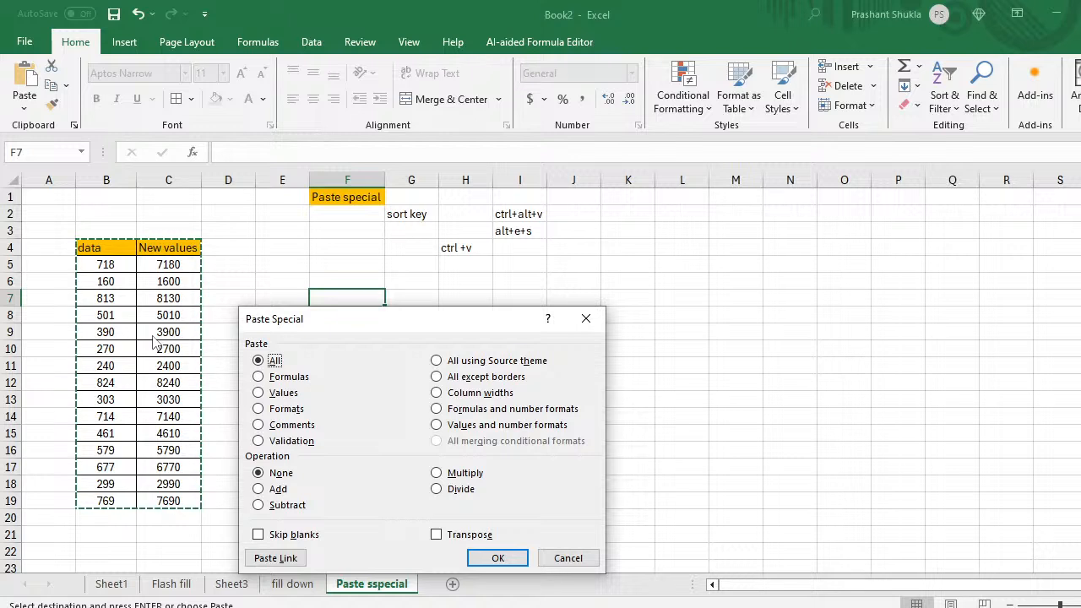
pyautogui.moveTo(427, 320); pyautogui.dragTo(808, 225)
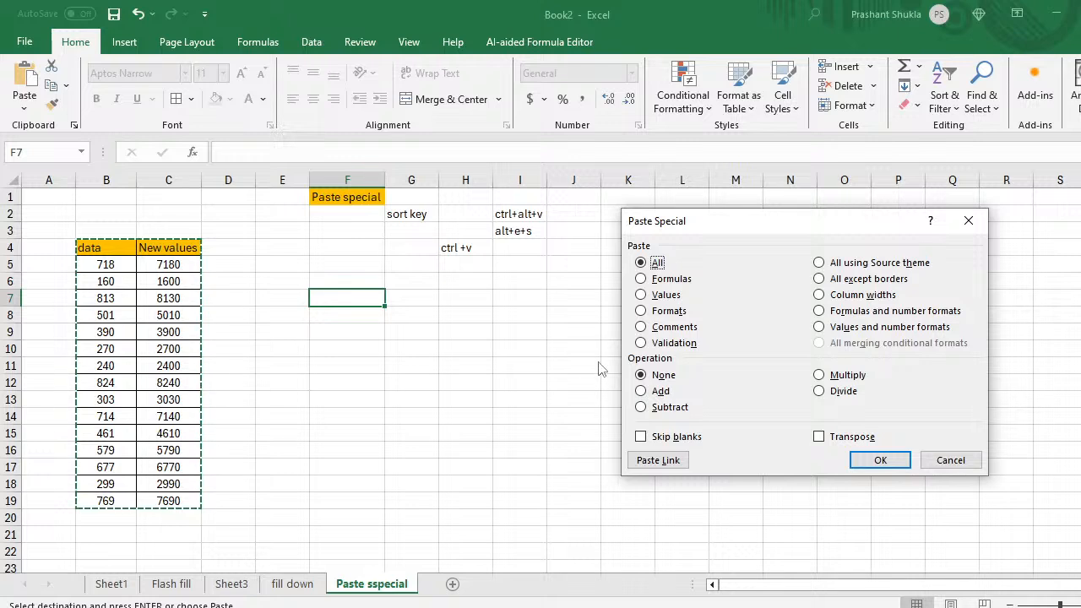
pyautogui.click(951, 460)
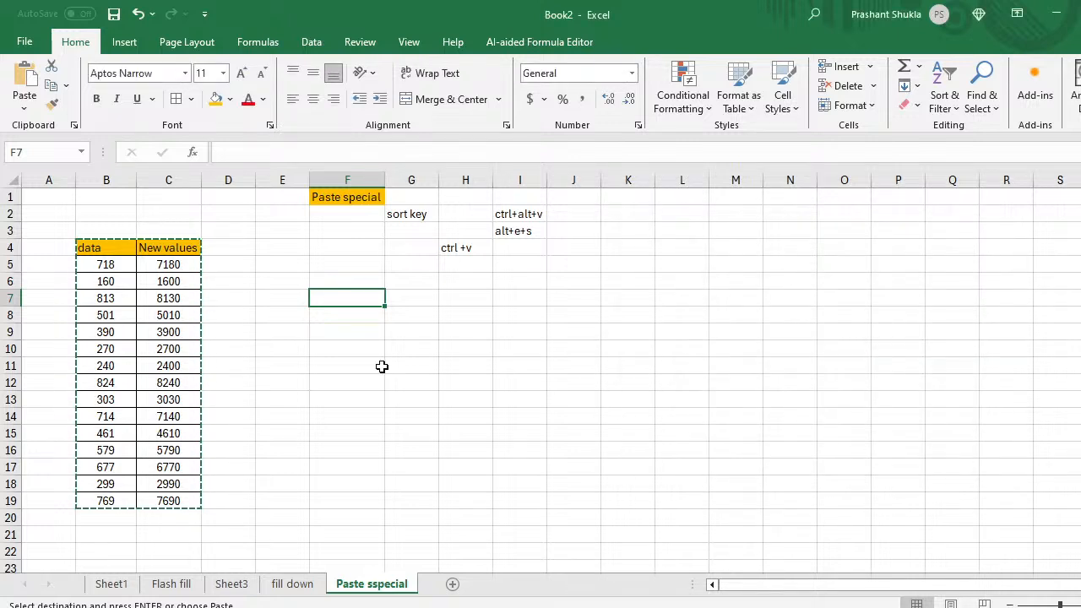
pyautogui.hotkey('ctrl', 'v')
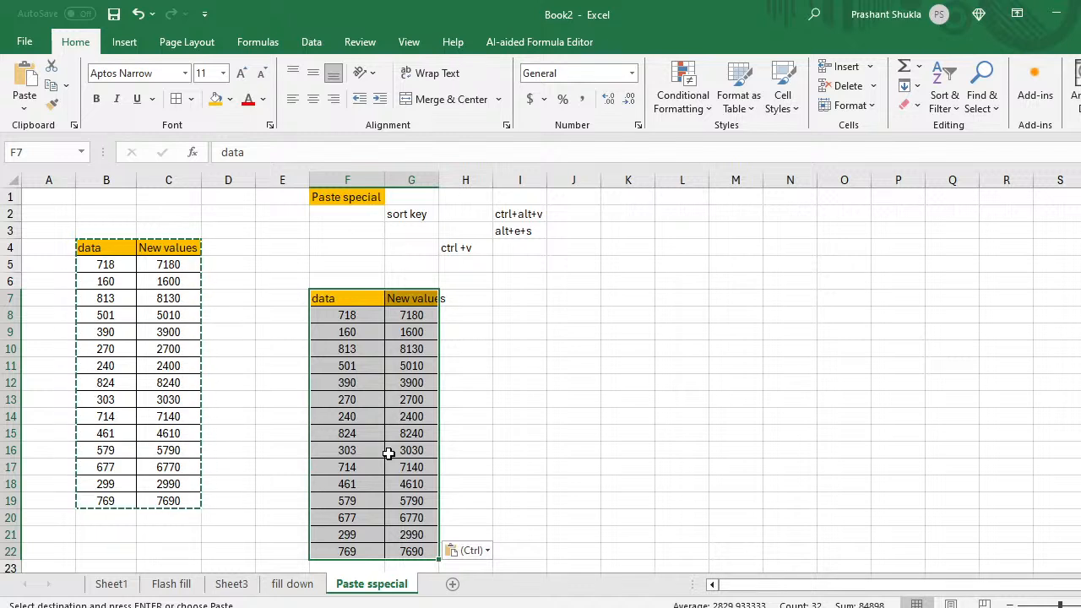
# Step: Undo the paste at F7 and reselect the original table
pyautogui.hotkey('ctrl', 'z')
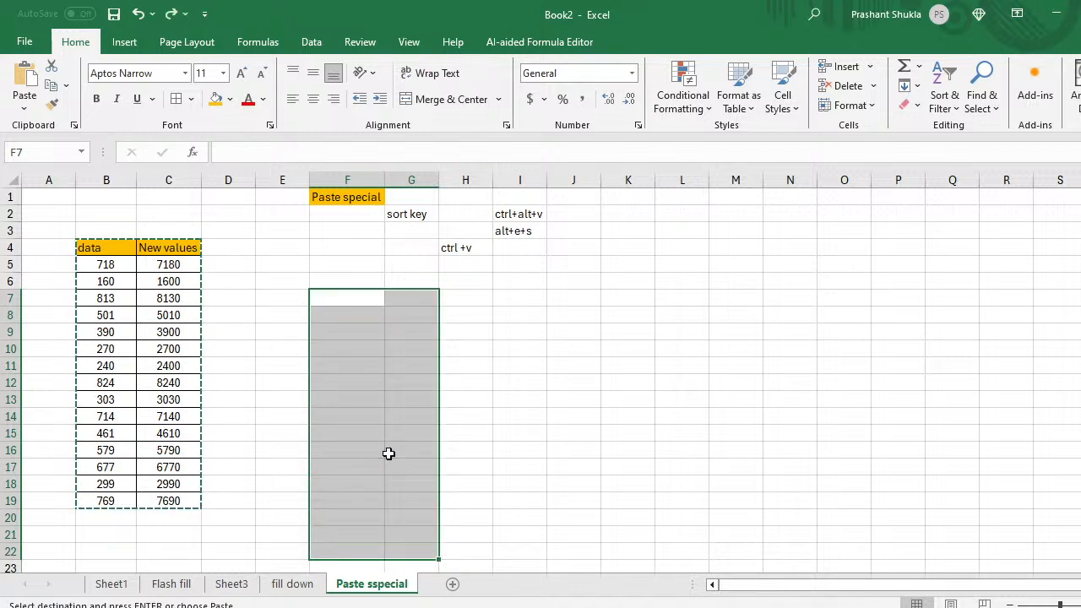
pyautogui.click(360, 305)
pyautogui.press('Up')
pyautogui.press('Up')
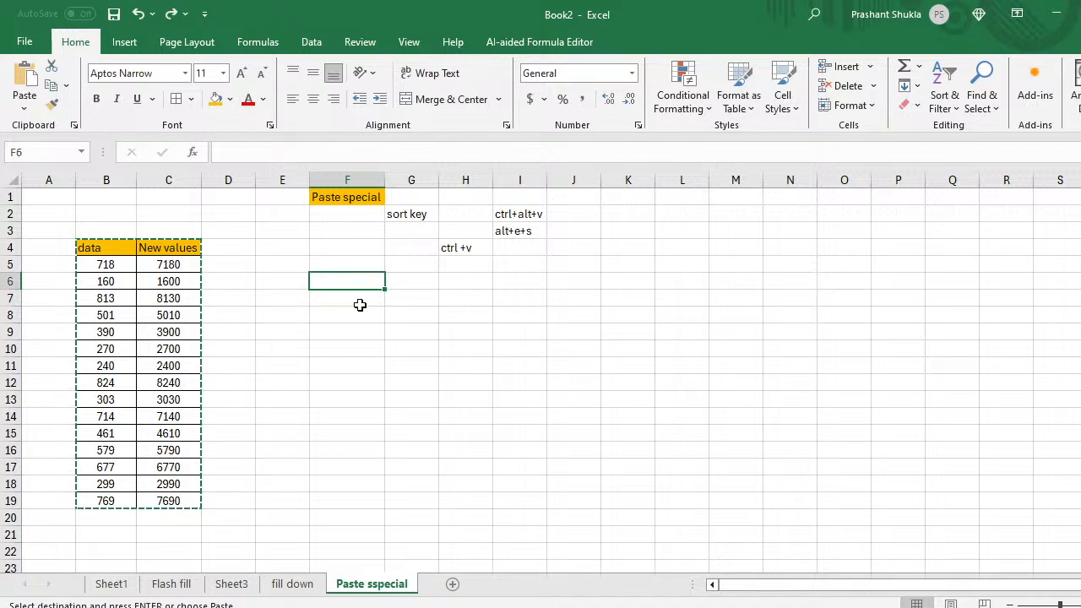
pyautogui.press('Left')
pyautogui.press('Left')
pyautogui.press('Left')
pyautogui.press('Up')
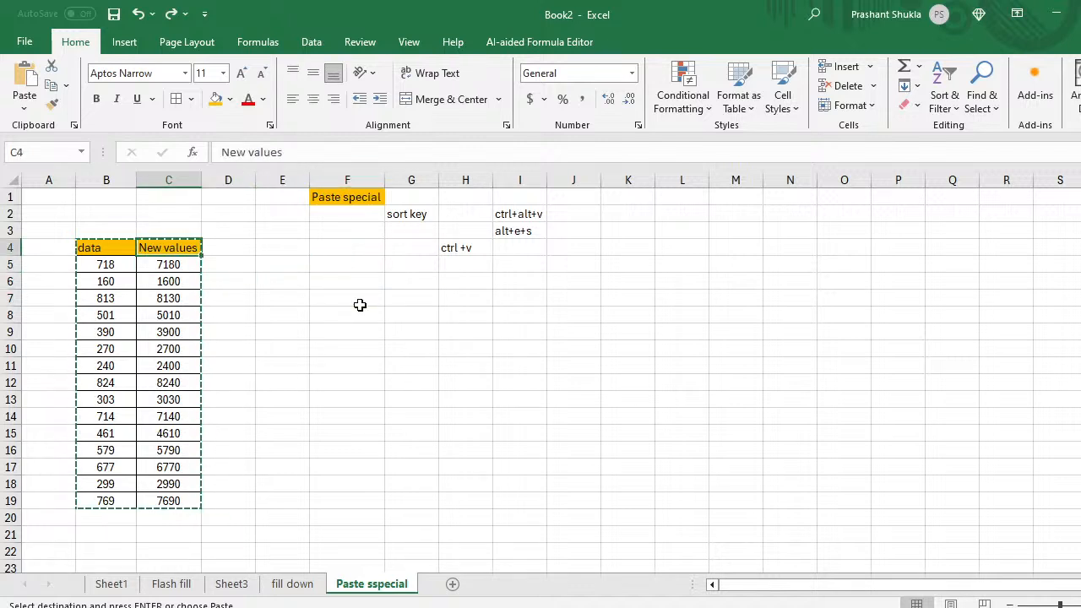
pyautogui.press('Left')
pyautogui.hotkey('ctrl', 'a')
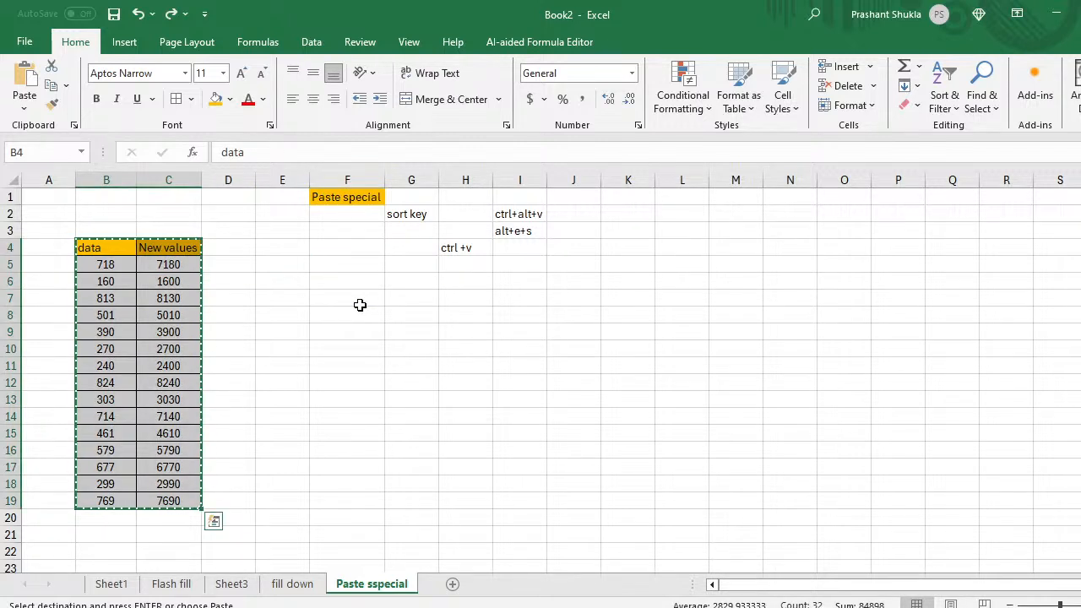
# Step: Paste the table normally at F7 and type the label 'Normal paste' in F5
pyautogui.press('Right')
pyautogui.press('Right')
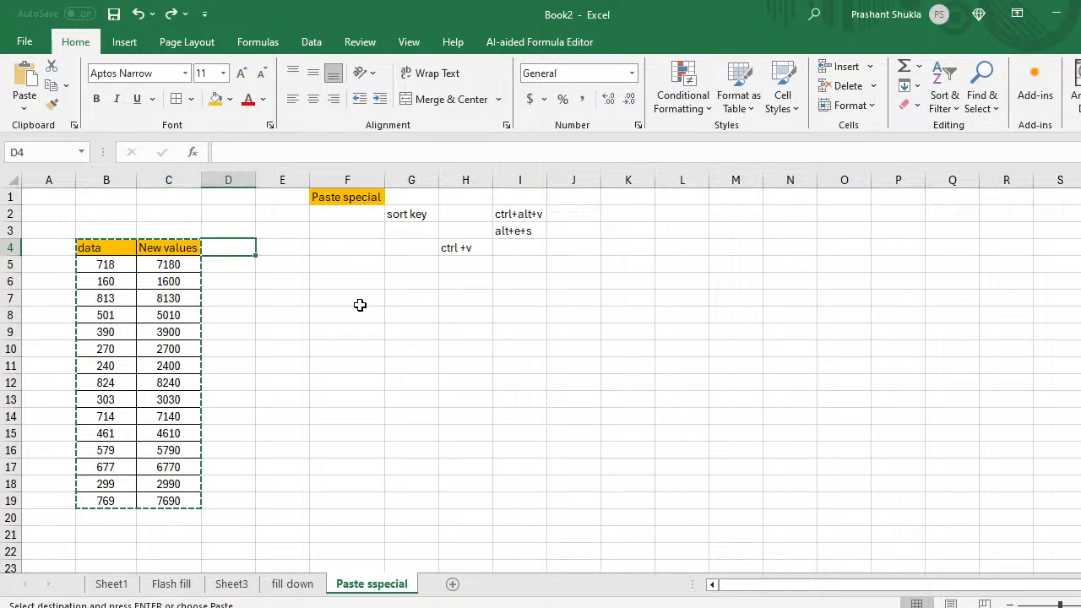
pyautogui.press('Right')
pyautogui.press('Right')
pyautogui.press('Down')
pyautogui.press('Down')
pyautogui.press('Down')
pyautogui.hotkey('ctrl', 'v')
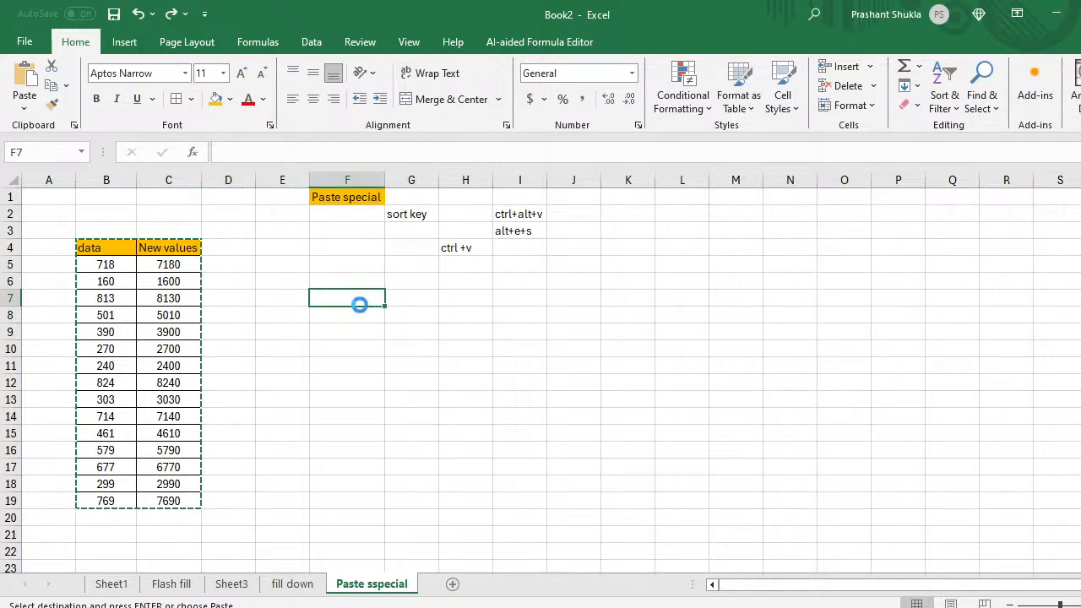
pyautogui.press('Up')
pyautogui.press('Up')
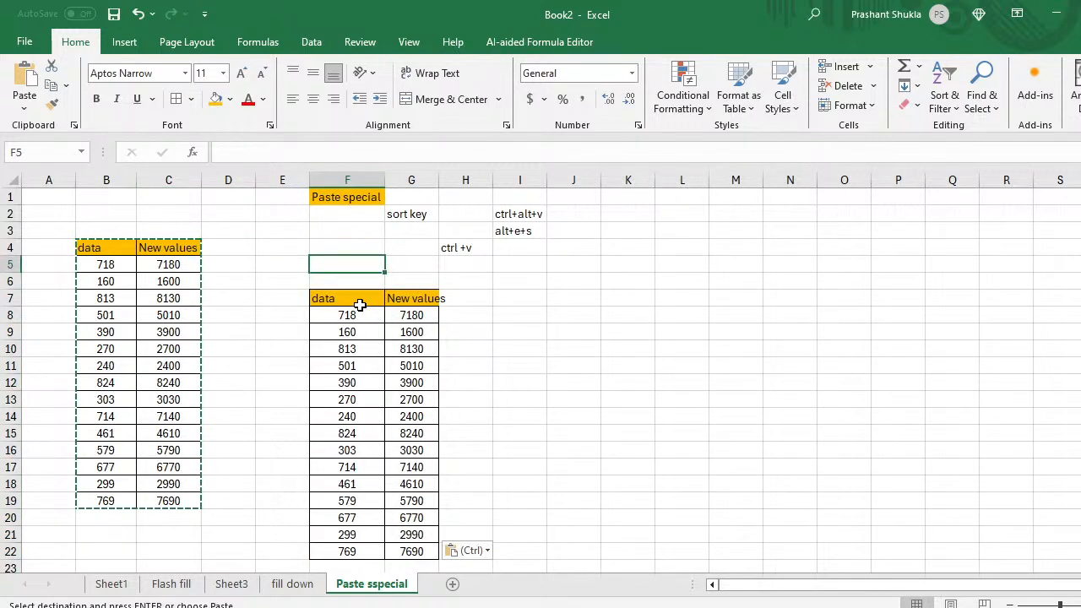
pyautogui.write('Normal')
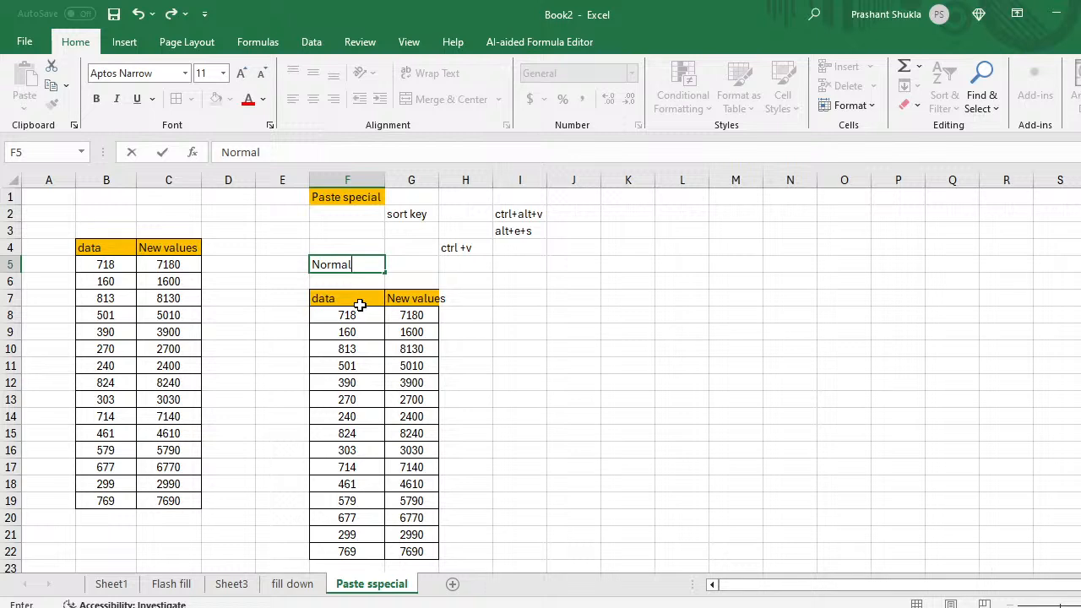
pyautogui.write(' paste')
# Step: Commit the 'Normal paste' label in F5 and check the pasted formulas in column G
pyautogui.press('Return')
pyautogui.press('Down')
pyautogui.press('Down')
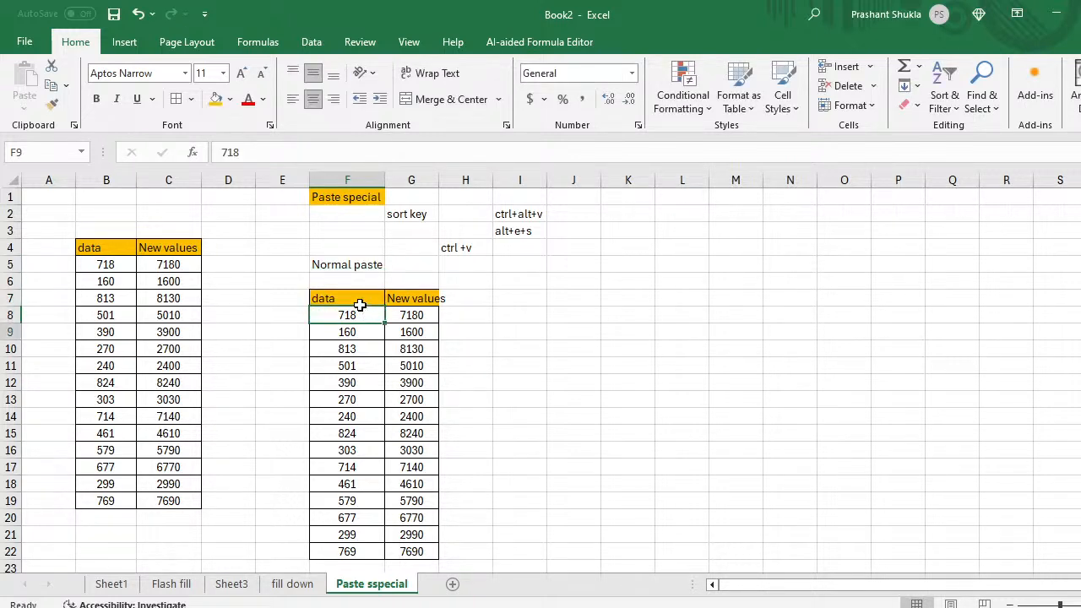
pyautogui.press('Down')
pyautogui.press('Right')
pyautogui.press('Down')
pyautogui.press('Down')
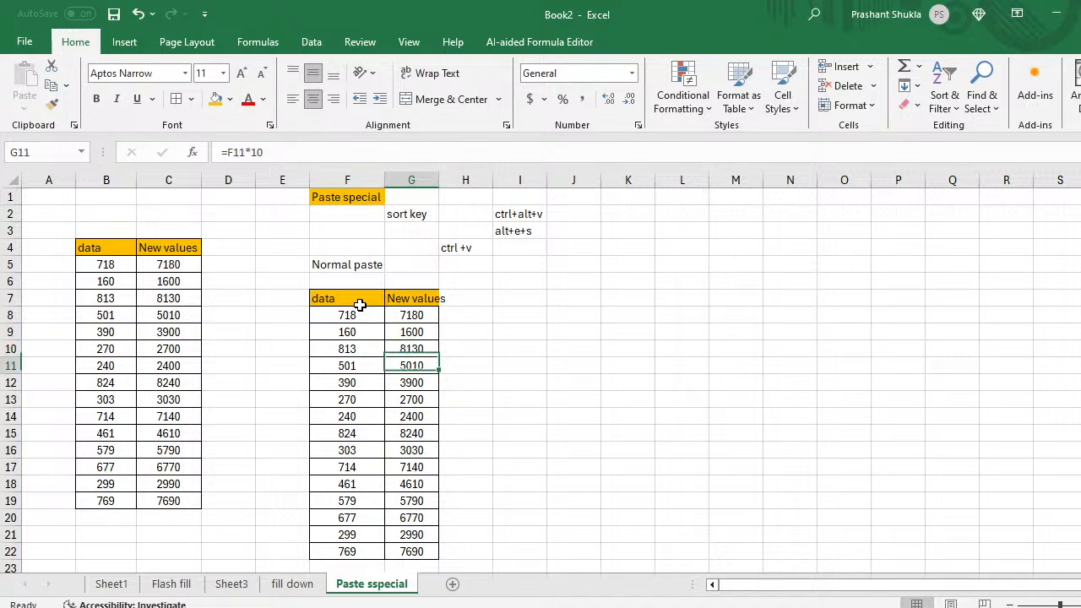
pyautogui.hotkey('ctrl', 'Down')
pyautogui.press('Up')
pyautogui.press('Up')
pyautogui.hotkey('ctrl', 'Up')
pyautogui.press('Up')
pyautogui.press('Left')
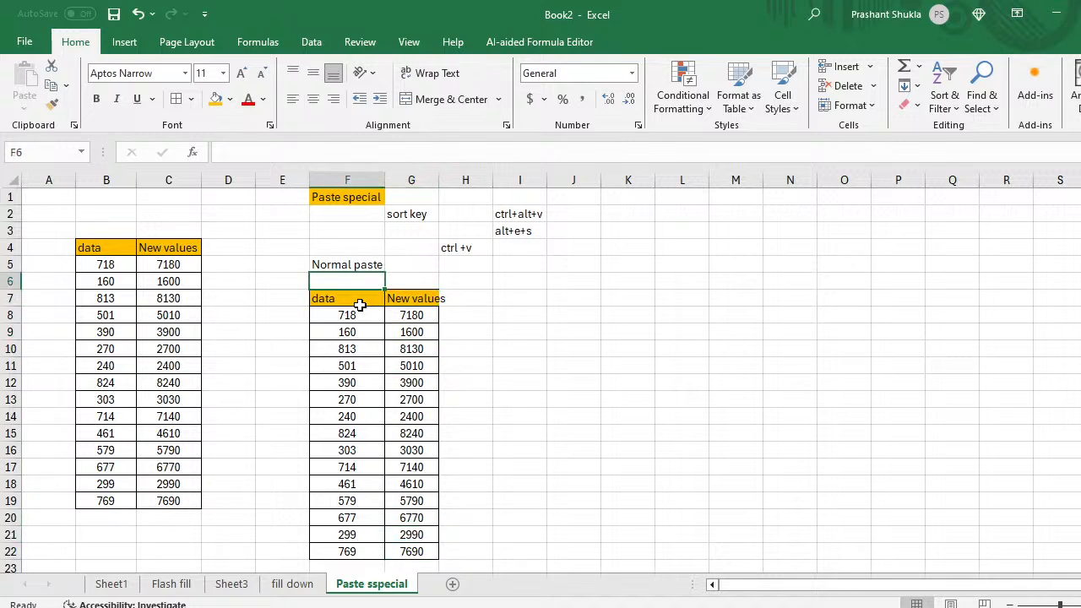
pyautogui.press('Left')
pyautogui.press('Up')
pyautogui.press('Right')
pyautogui.press('Right')
# Step: Copy the Paste special title into K7 and auto-fit column K to it
pyautogui.press('Right')
pyautogui.press('Left')
pyautogui.press('Left')
pyautogui.press('Up')
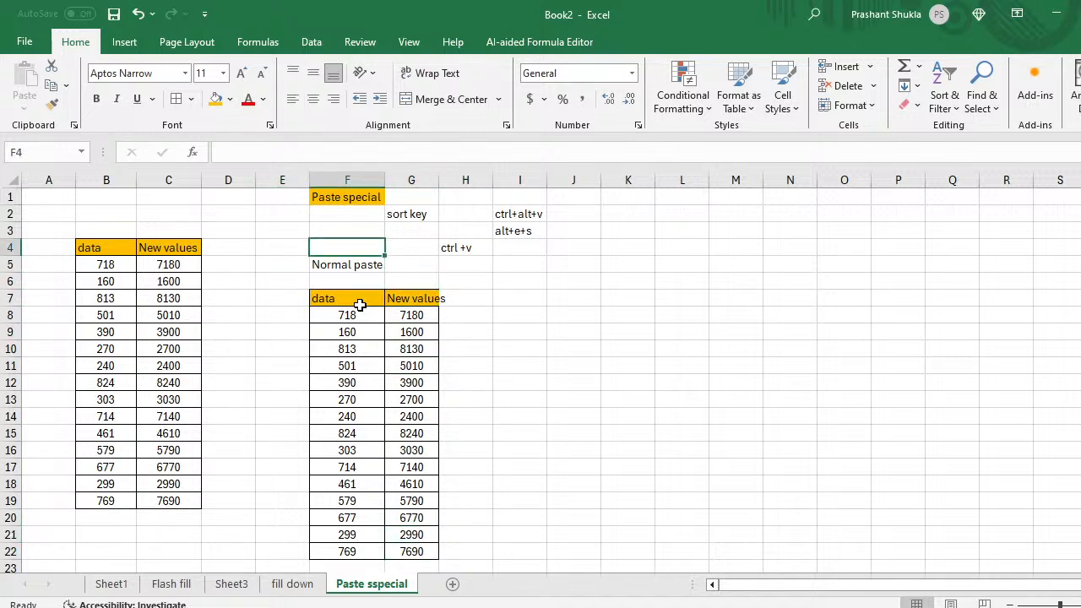
pyautogui.press('Up')
pyautogui.press('Up')
pyautogui.press('Up')
pyautogui.hotkey('ctrl', 'c')
pyautogui.press('Right')
pyautogui.press('Right')
pyautogui.press('Right')
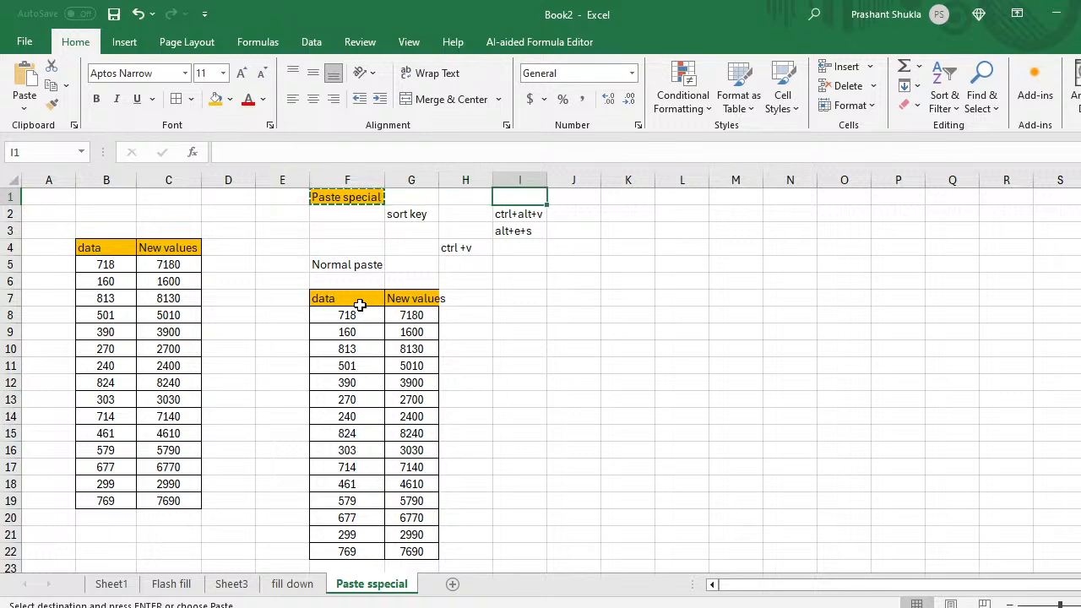
pyautogui.press('Right')
pyautogui.press('Right')
pyautogui.press('Down')
pyautogui.press('Down')
pyautogui.press('Down')
pyautogui.press('Down')
pyautogui.press('Down')
pyautogui.press('Down')
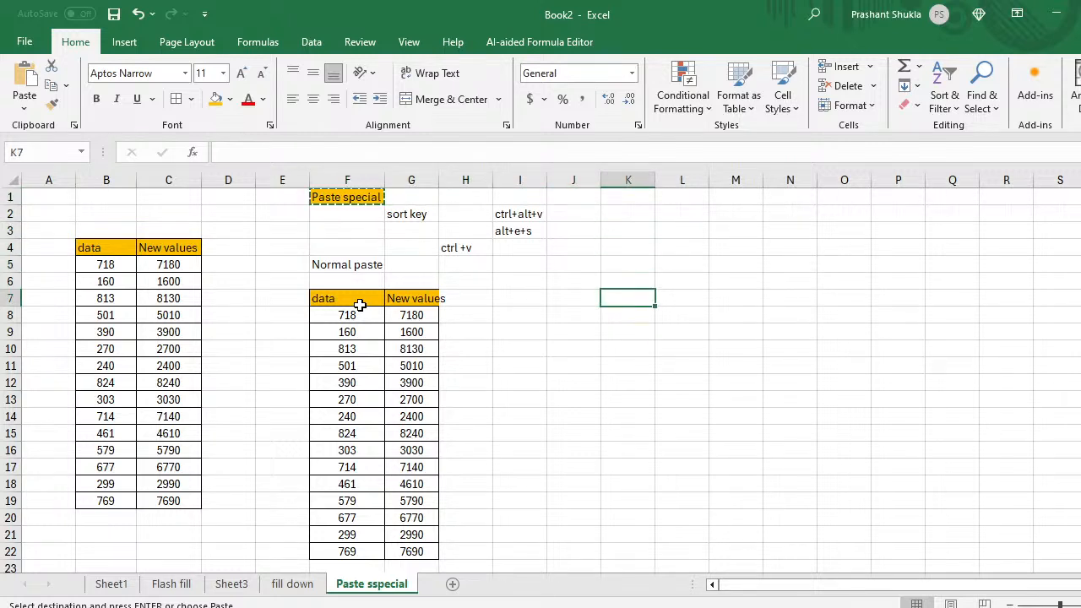
pyautogui.hotkey('ctrl', 'v')
pyautogui.press('Down')
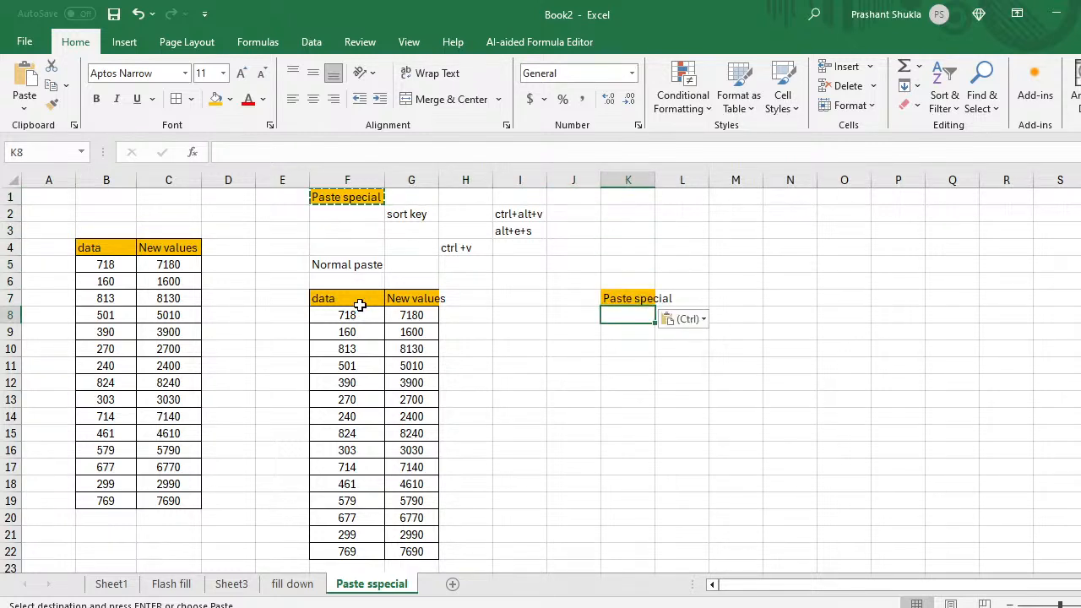
pyautogui.doubleClick(655, 180)
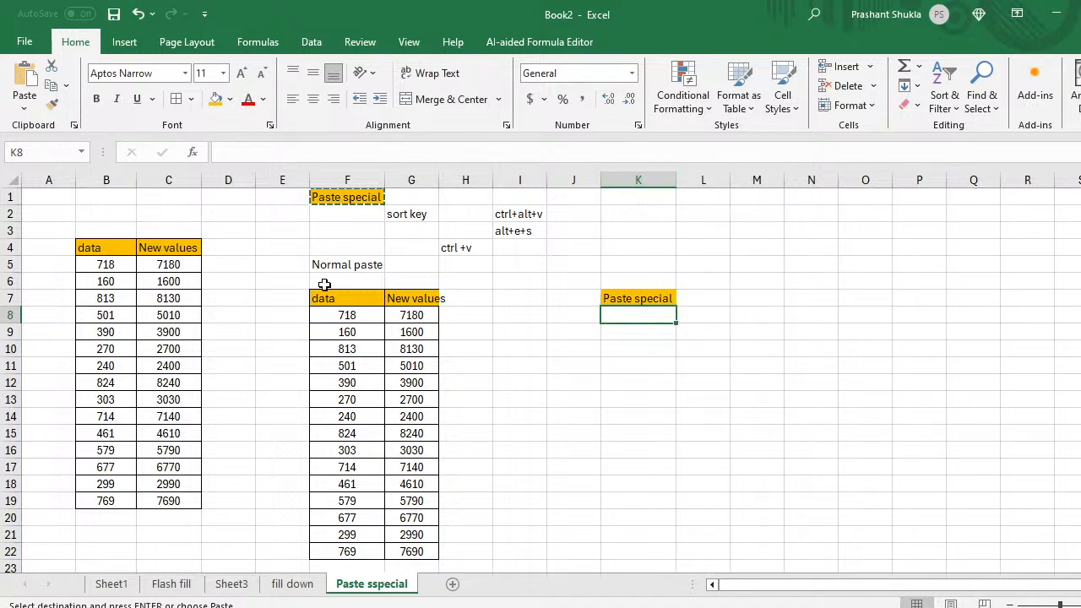
# Step: Add the note 'Copy' in C2 and its shortcut 'ctrl+c' in D2
pyautogui.click(108, 248)
pyautogui.hotkey('ctrl', 'shift', 'Right')
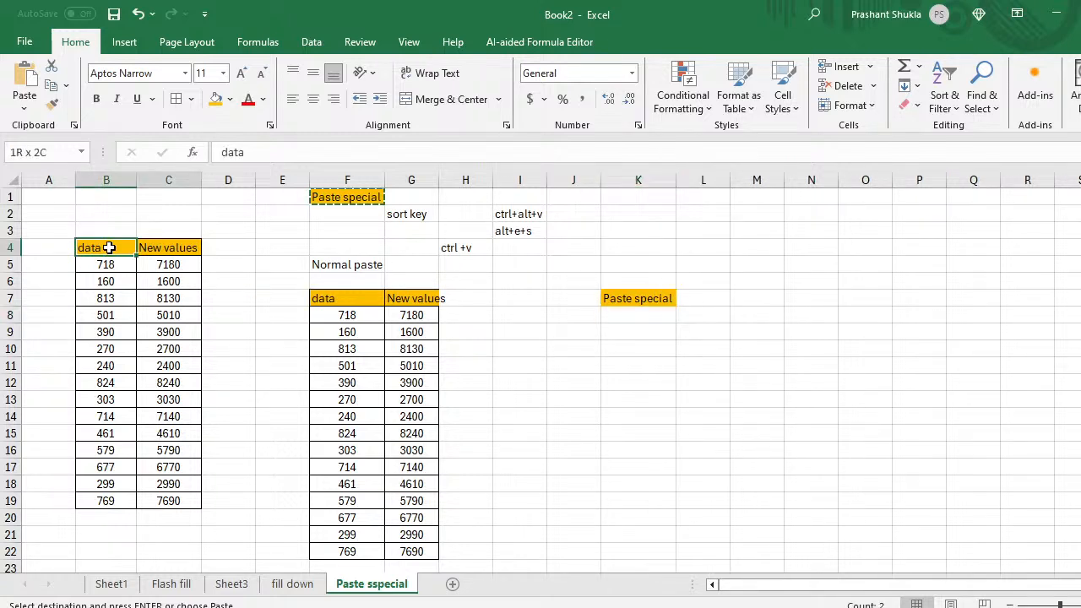
pyautogui.hotkey('ctrl', 'shift', 'Down')
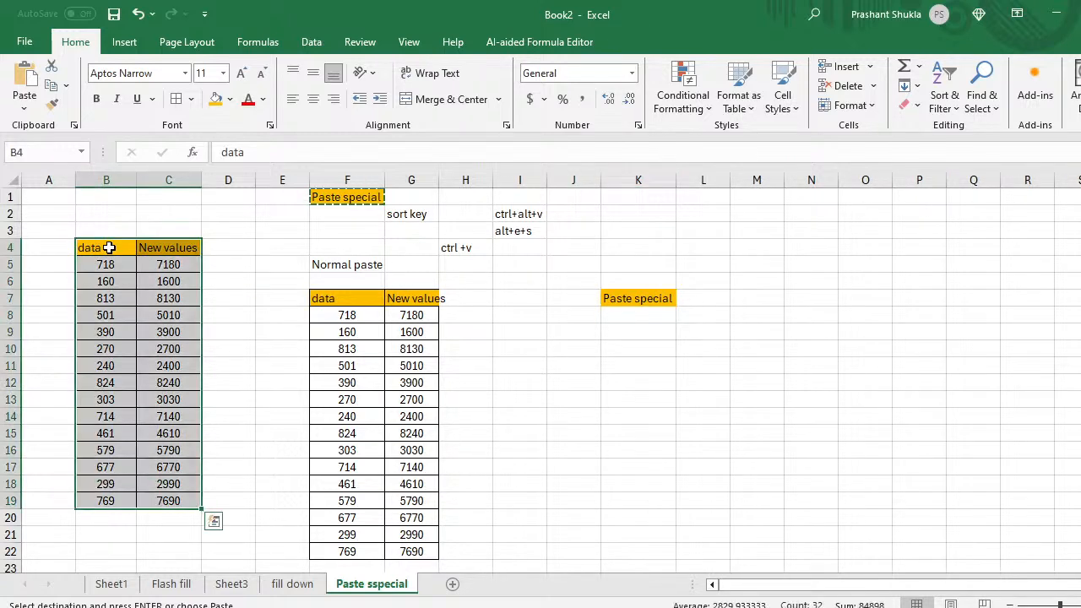
pyautogui.click(157, 211)
pyautogui.write('Cop')
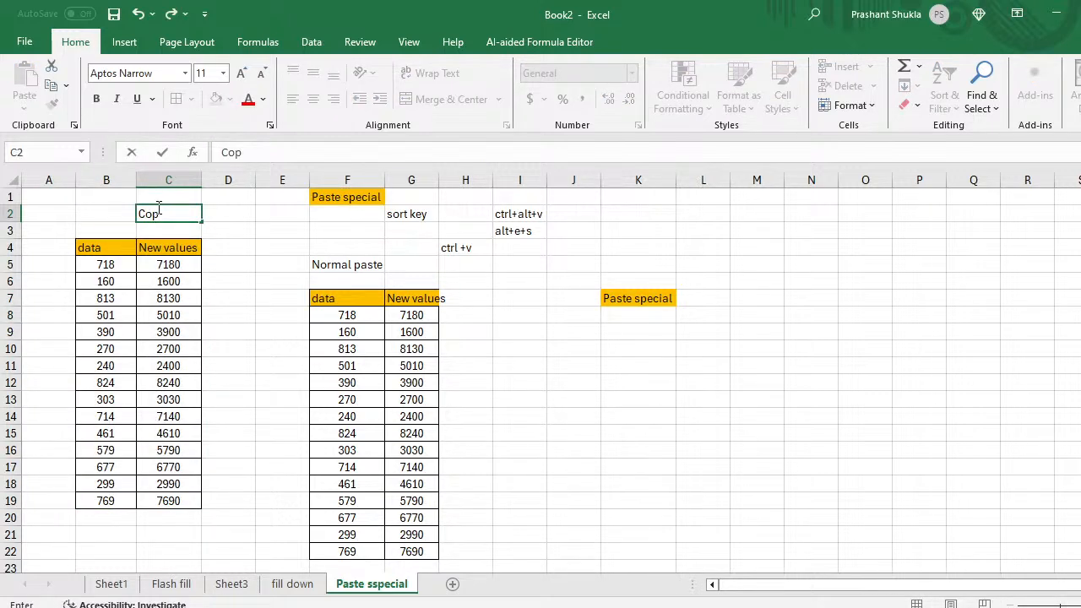
pyautogui.write('y')
pyautogui.press('Tab')
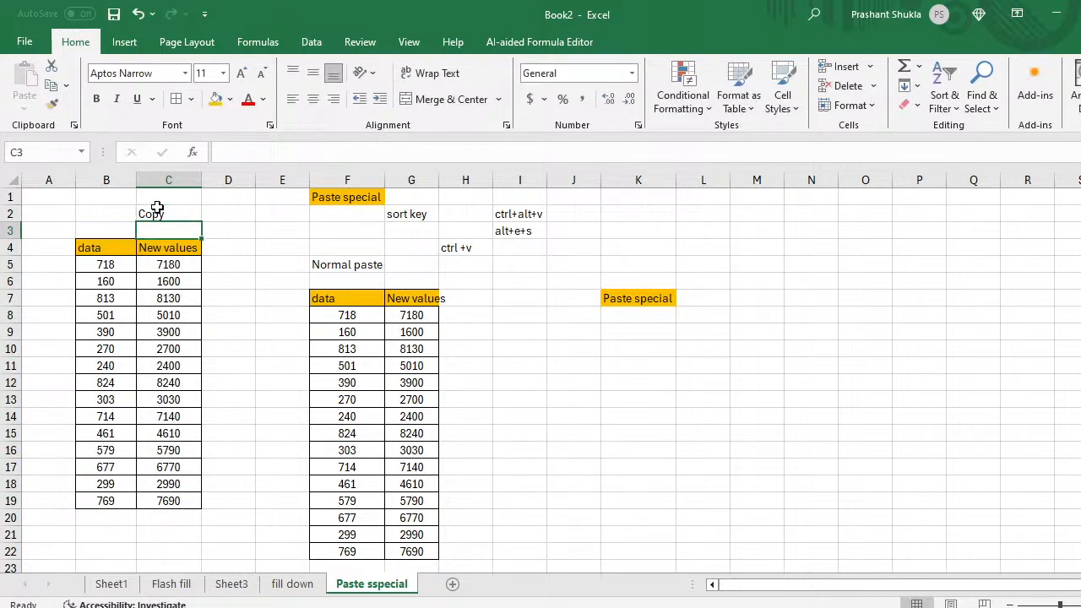
pyautogui.write('c')
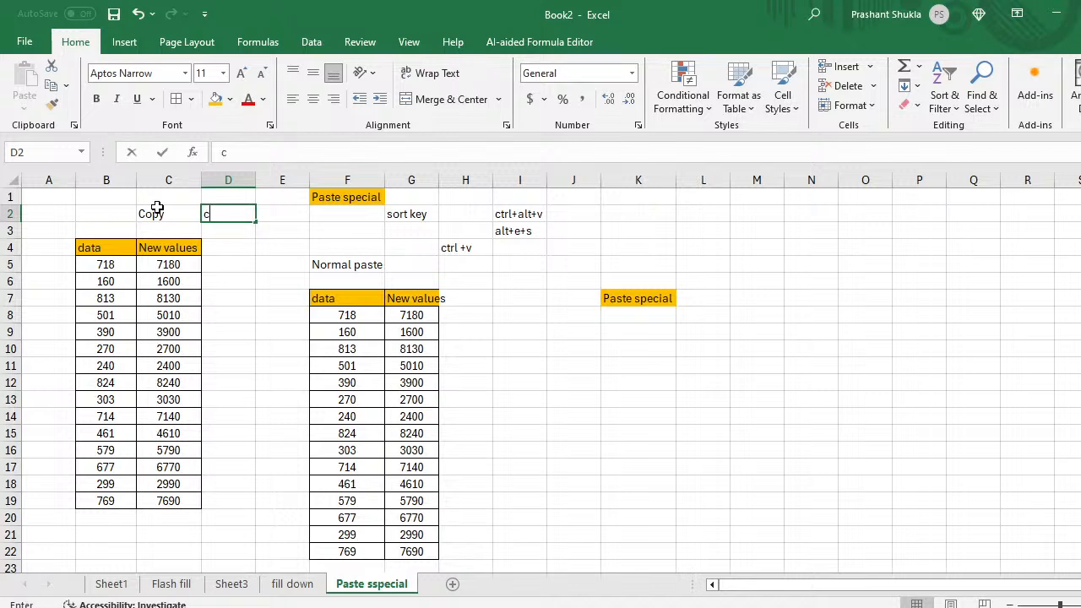
pyautogui.write('trl+c')
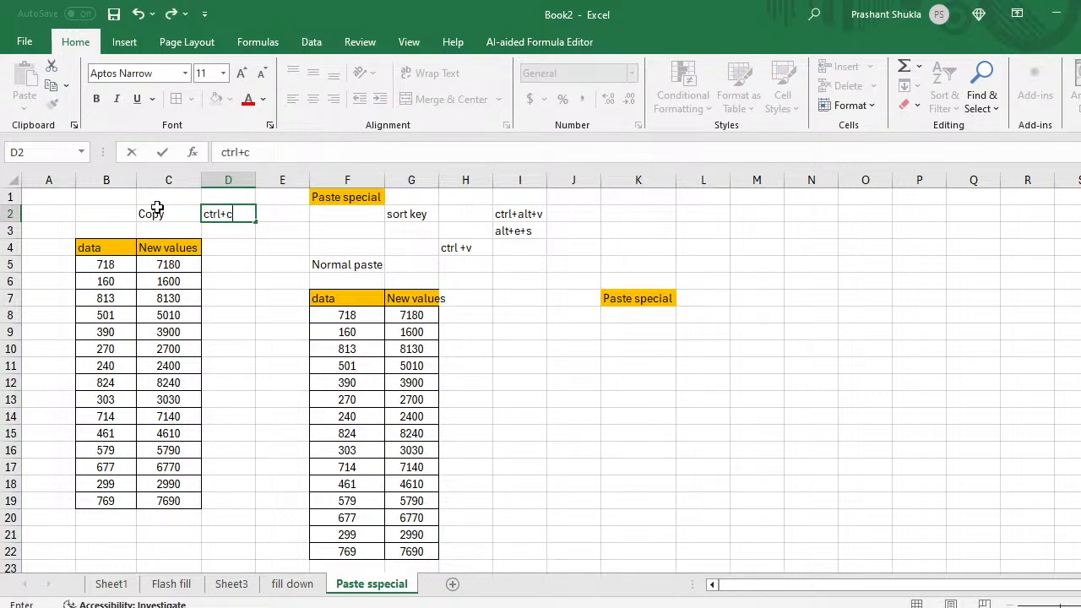
pyautogui.press('Return')
# Step: Copy the data table B4:C19 again and move to K8 below the label
pyautogui.press('Left')
pyautogui.press('Left')
pyautogui.press('Down')
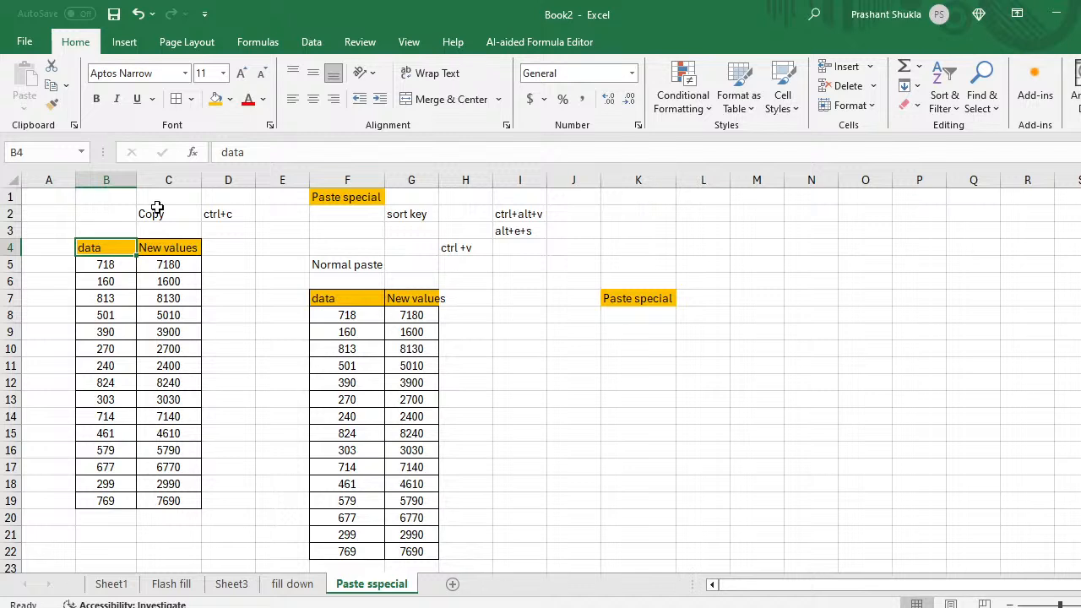
pyautogui.hotkey('shift', 'Right')
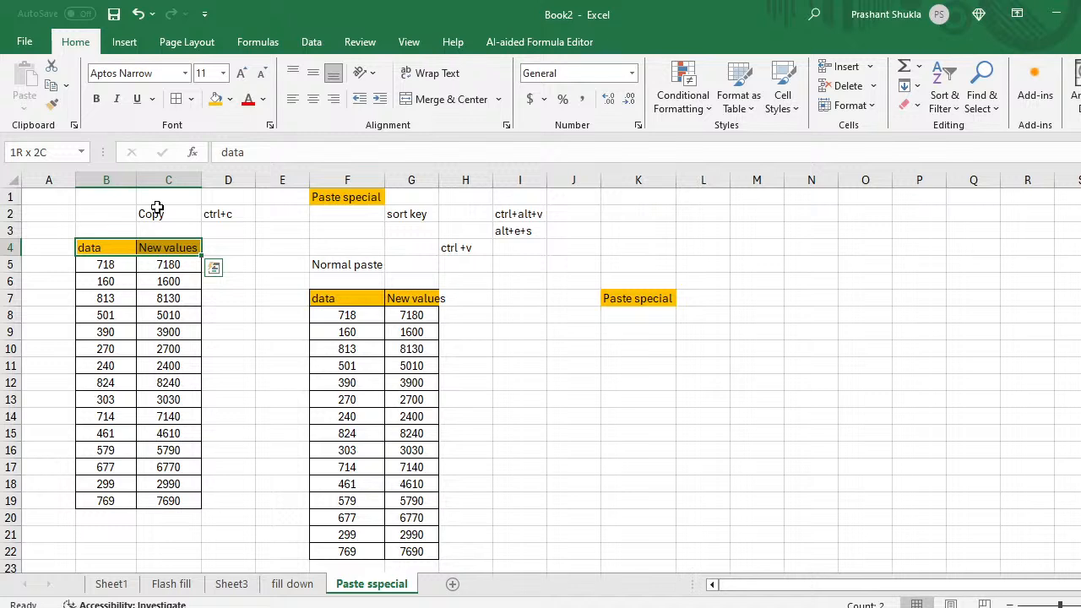
pyautogui.hotkey('ctrl', 'shift', 'Down')
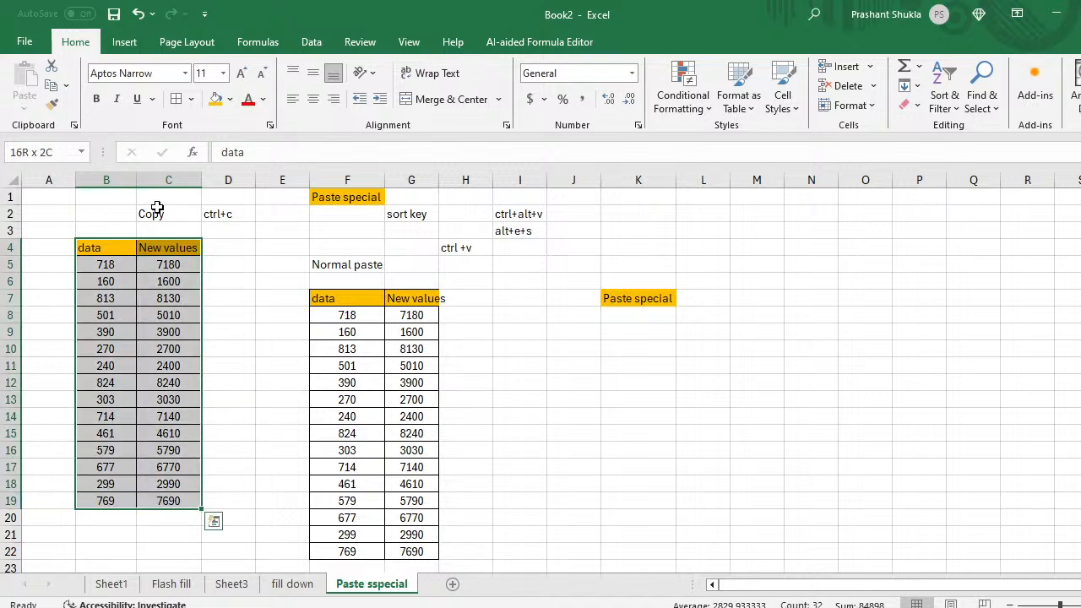
pyautogui.hotkey('ctrl', 'c')
pyautogui.press('Right')
pyautogui.press('Right')
pyautogui.press('Right')
pyautogui.press('Right')
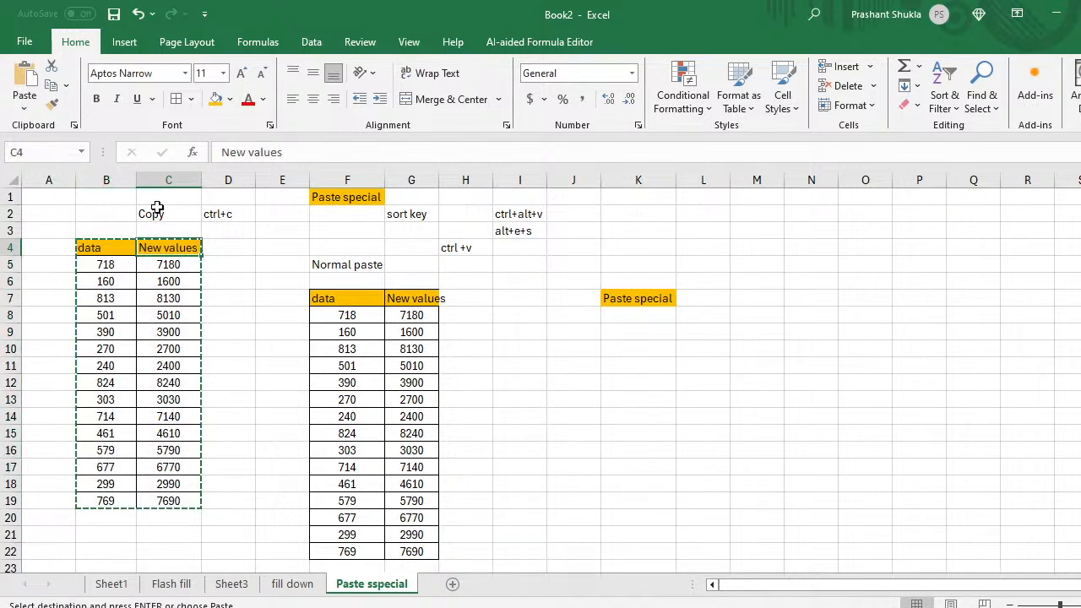
pyautogui.press('Right')
pyautogui.press('Right')
pyautogui.press('Right')
pyautogui.press('Right')
pyautogui.press('Down')
pyautogui.press('Down')
pyautogui.press('Down')
pyautogui.press('Right')
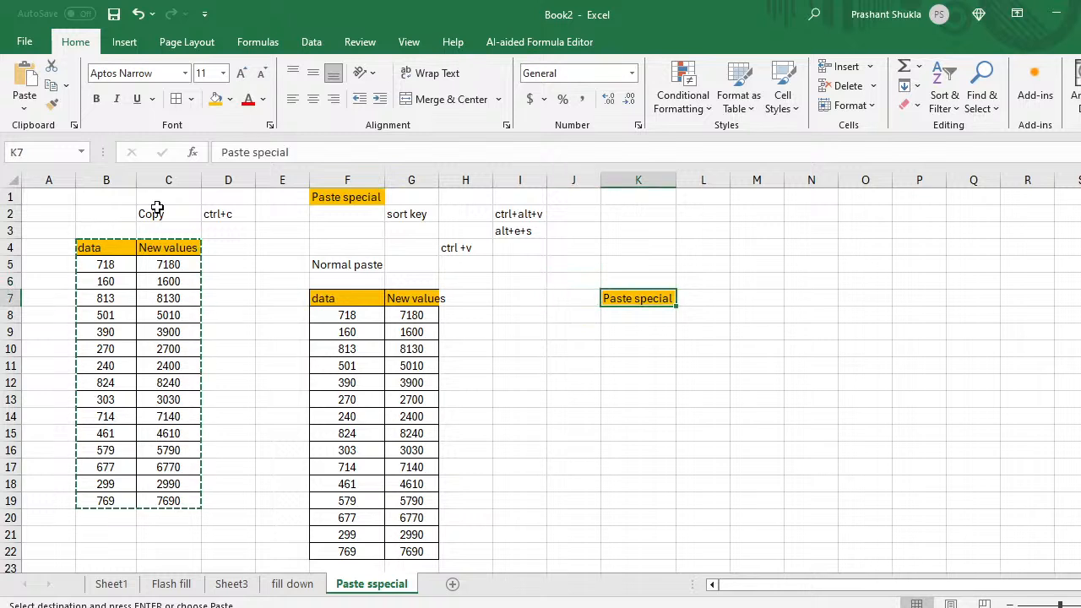
pyautogui.press('Down')
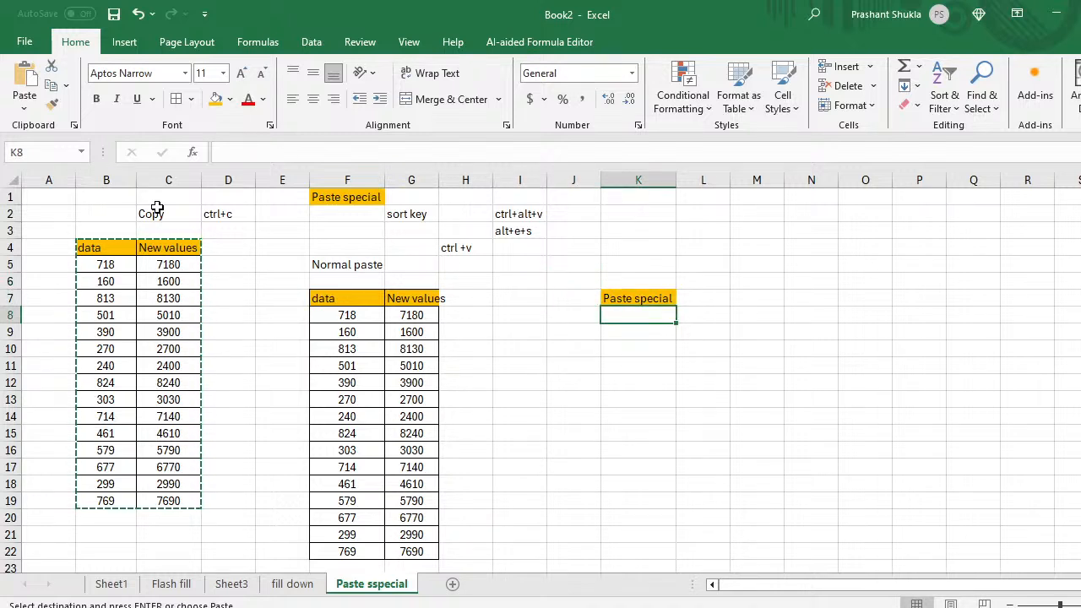
# Step: Paste Special with All into K8, filling K8:L23 with the full table
pyautogui.hotkey('ctrl', 'alt', 'v')
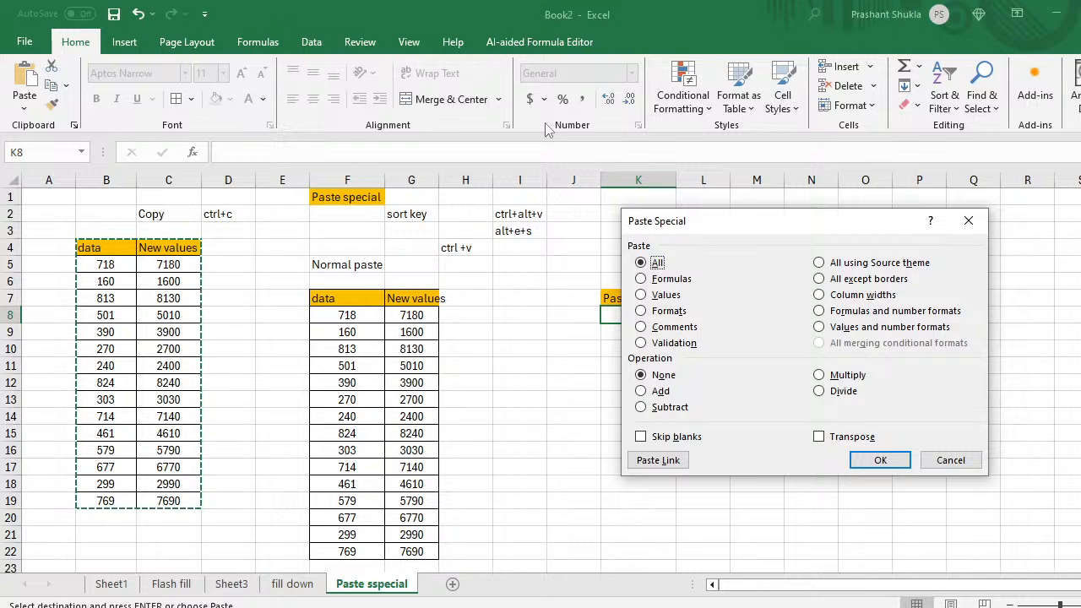
pyautogui.moveTo(761, 218); pyautogui.dragTo(895, 204)
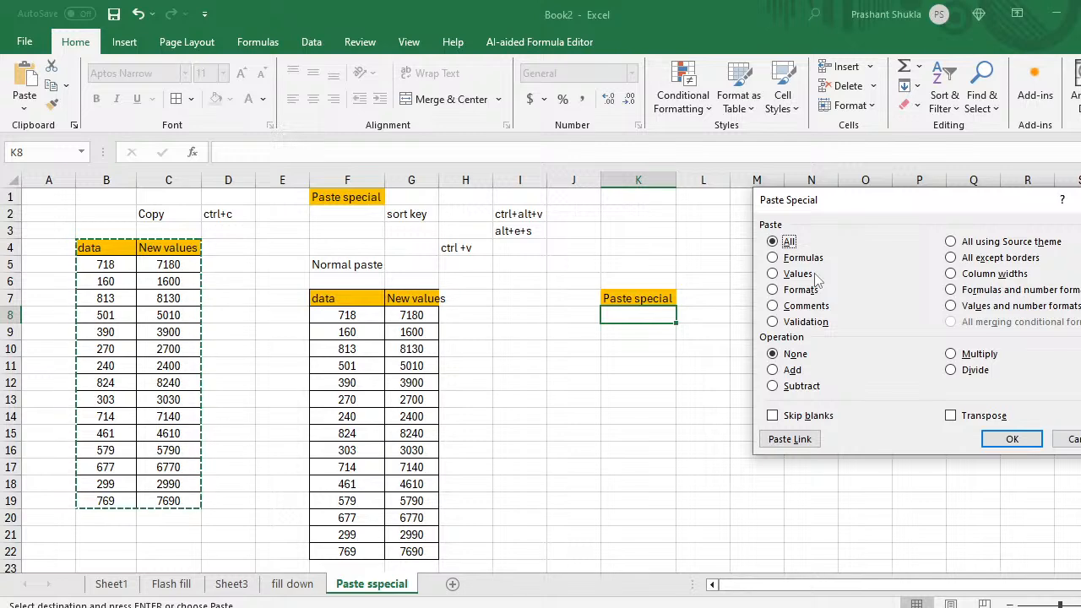
pyautogui.click(1012, 438)
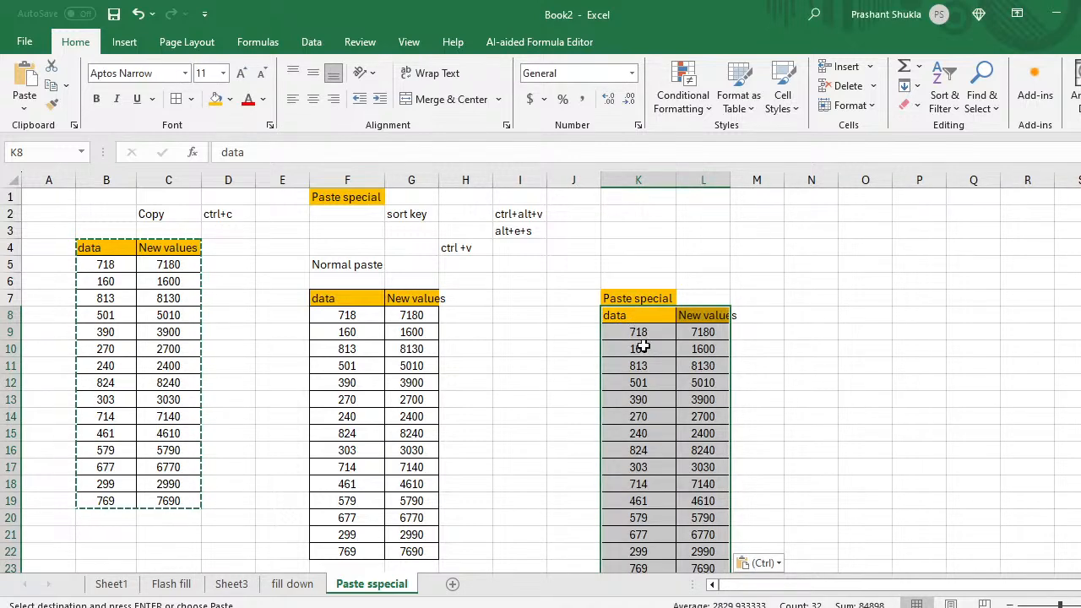
pyautogui.scroll(-1, 651, 394)
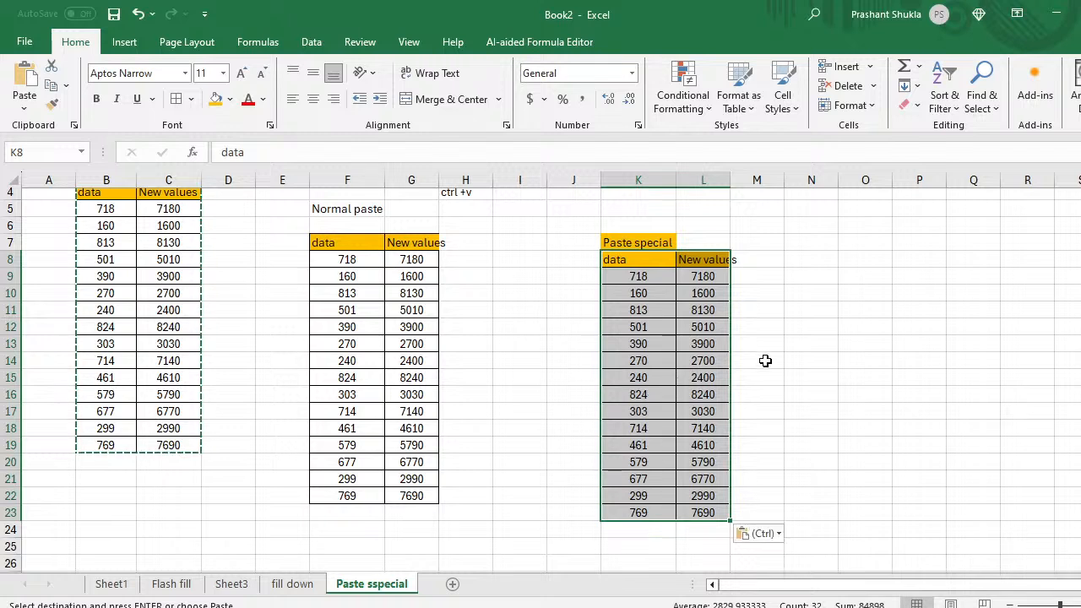
pyautogui.click(770, 363)
# Step: Type the note 'All' in N14
pyautogui.press('Right')
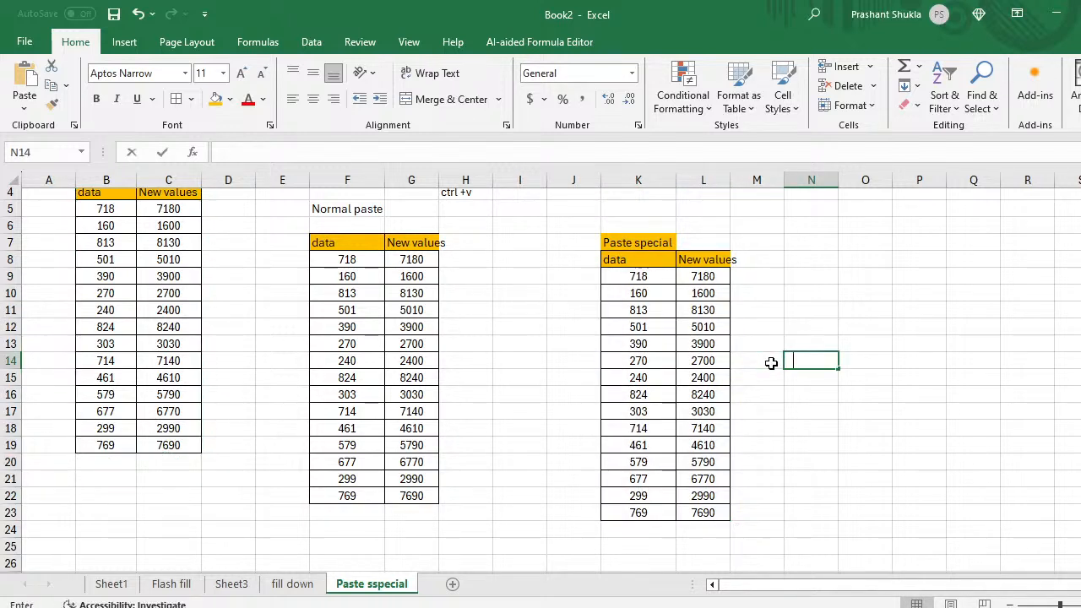
pyautogui.write('All')
pyautogui.press('Return')
# Step: Check the pasted header and formulas, then select and copy the block K8:L23
pyautogui.press('Left')
pyautogui.press('Left')
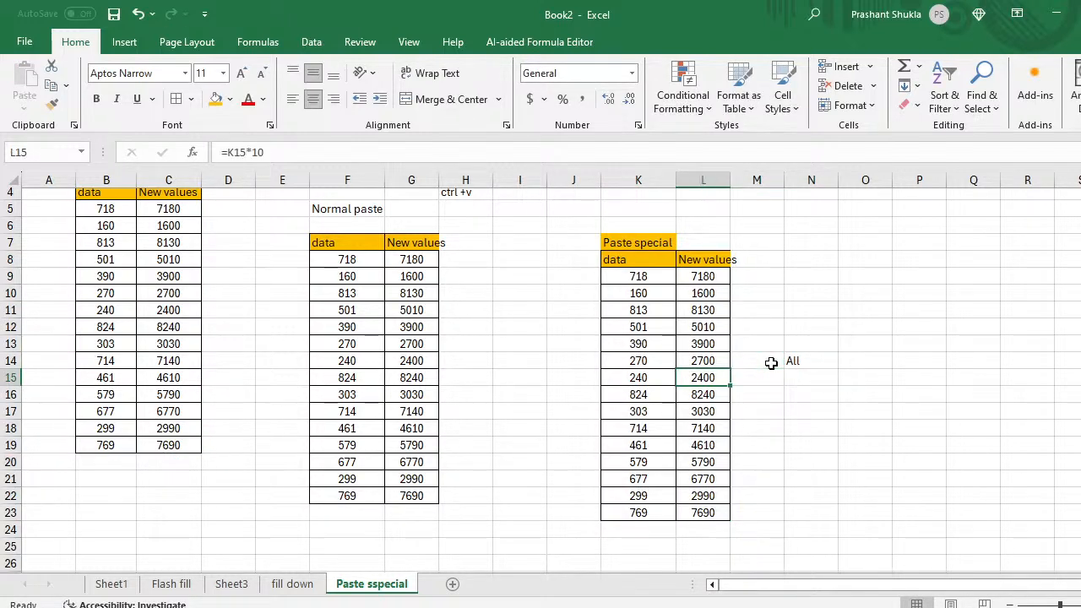
pyautogui.press('Up')
pyautogui.press('Up')
pyautogui.press('Left')
pyautogui.press('Up')
pyautogui.press('Up')
pyautogui.press('Up')
pyautogui.press('Up')
pyautogui.press('Up')
pyautogui.press('Up')
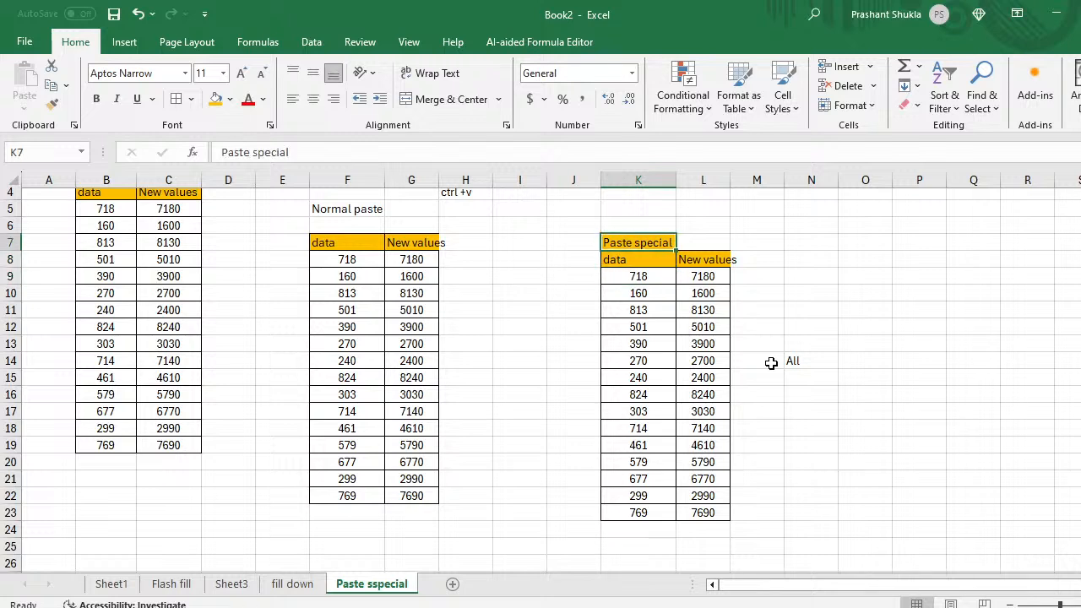
pyautogui.press('Down')
pyautogui.press('Left')
pyautogui.press('Right')
pyautogui.press('Right')
pyautogui.press('Down')
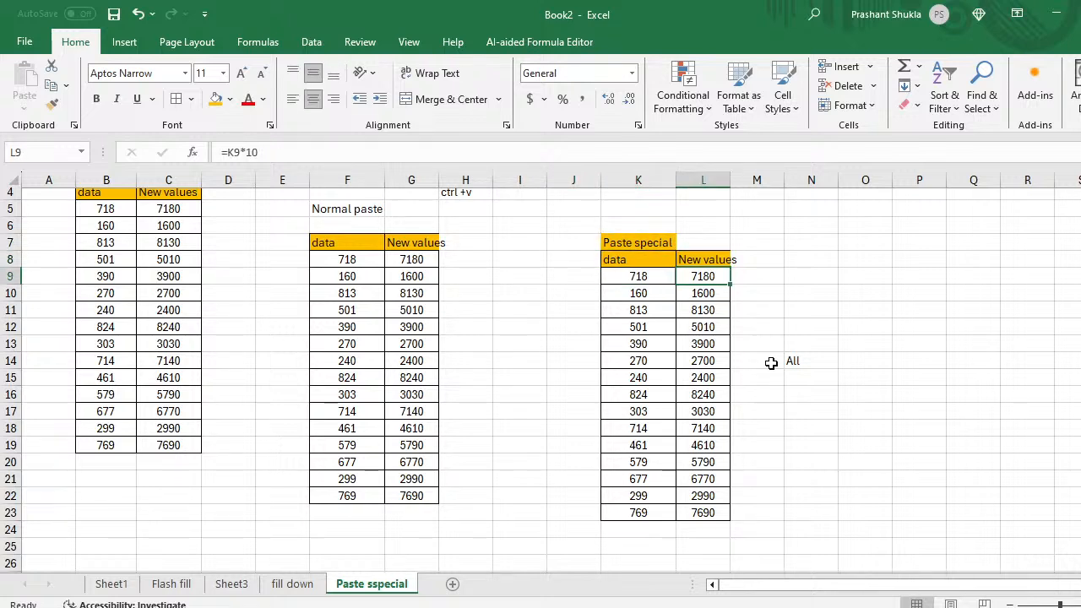
pyautogui.press('Left')
pyautogui.press('Up')
pyautogui.hotkey('shift', 'Right')
pyautogui.hotkey('ctrl', 'shift', 'Down')
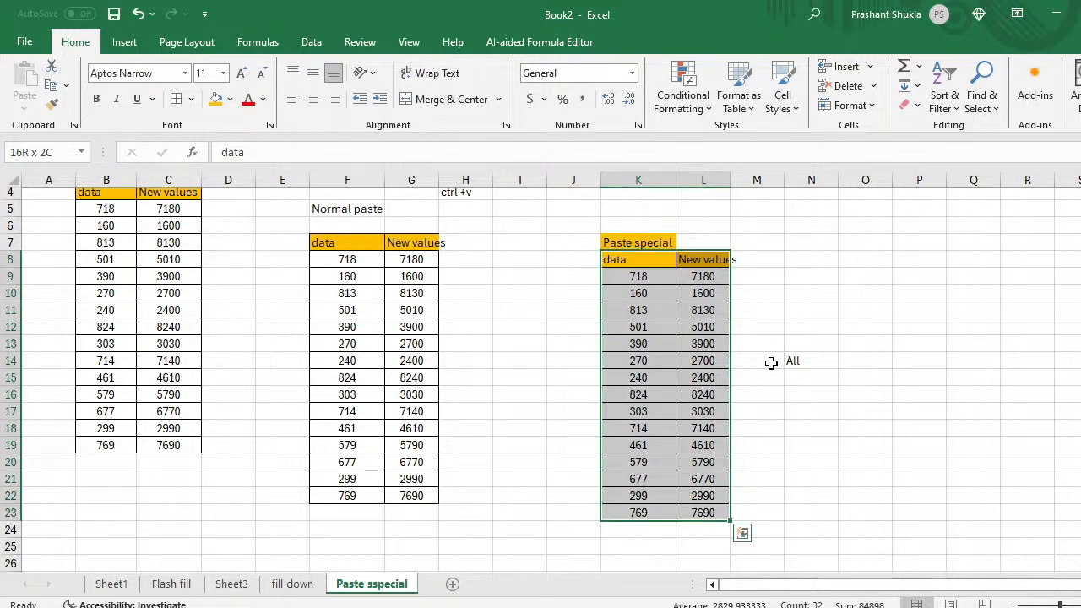
pyautogui.hotkey('ctrl', 'c')
pyautogui.press('Right')
pyautogui.press('Right')
pyautogui.press('Right')
pyautogui.press('Right')
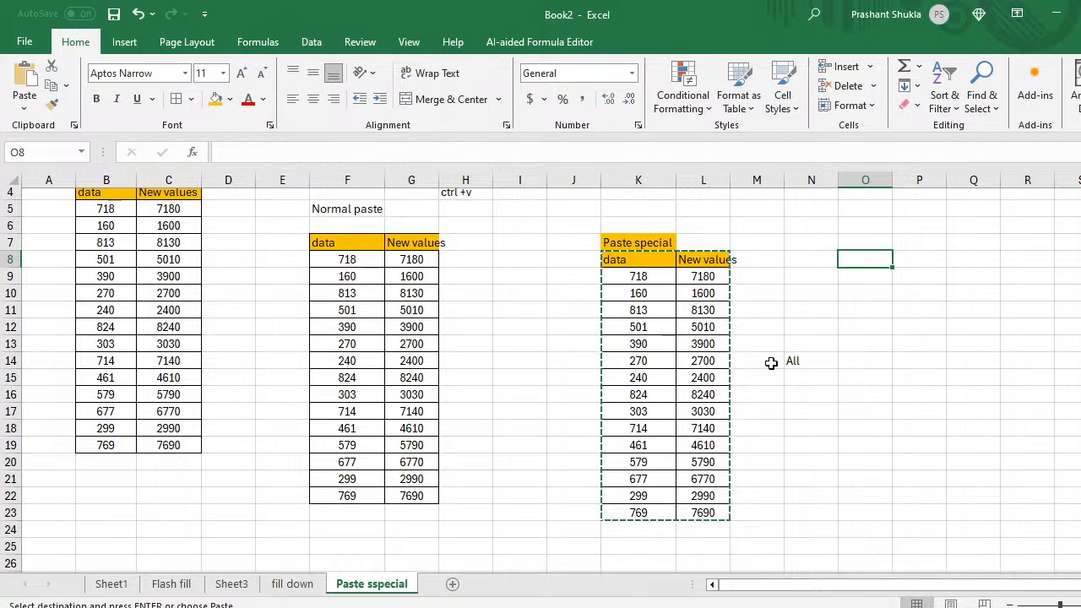
# Step: Paste Special only the formulas of the copied table into P8
pyautogui.press('Right')
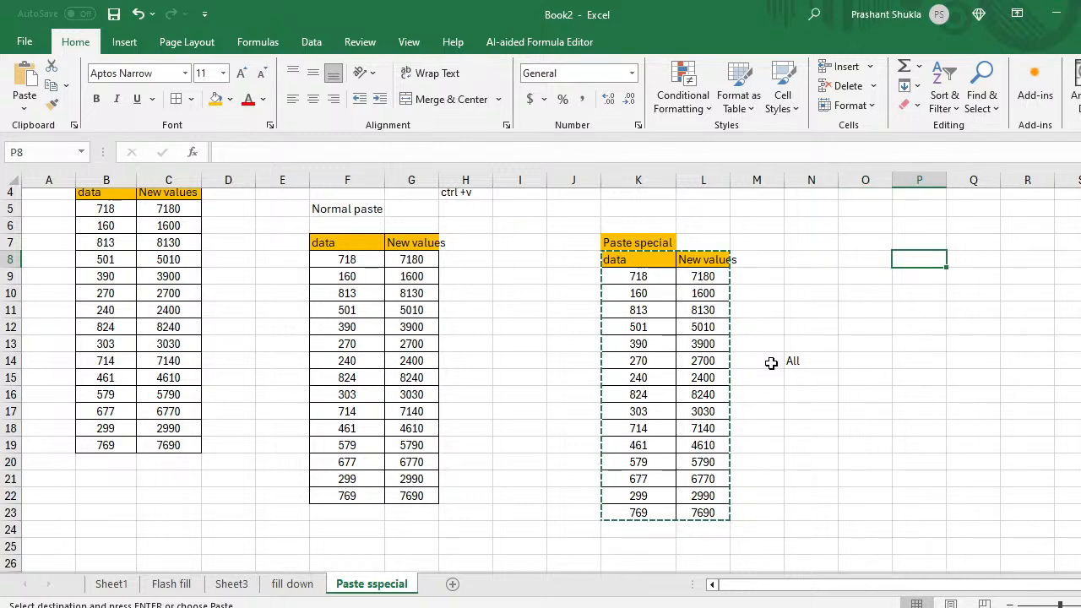
pyautogui.hotkey('ctrl', 'alt', 'v')
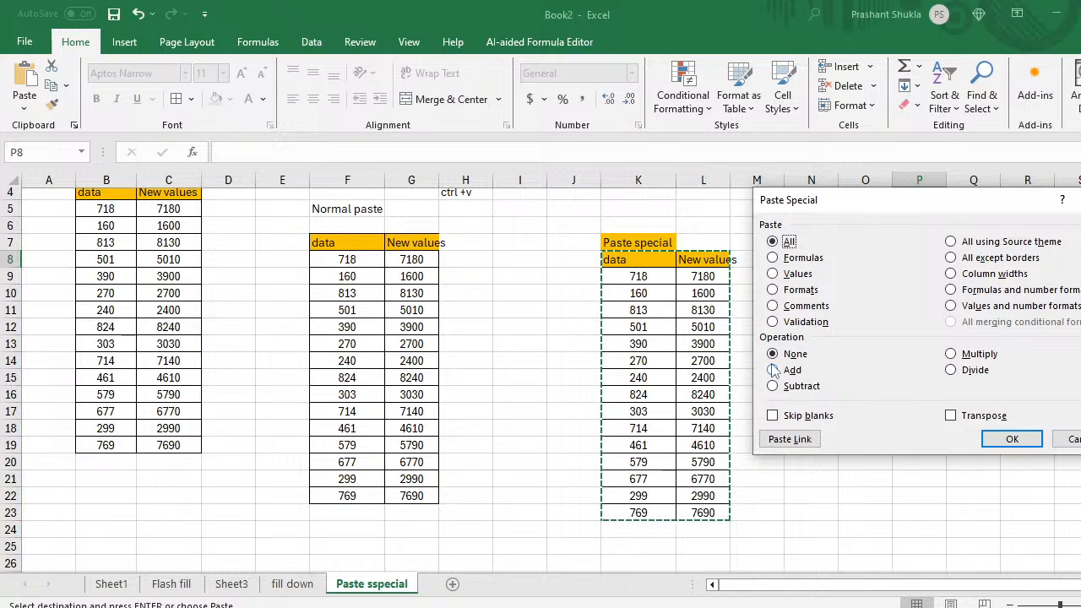
pyautogui.press('Down')
pyautogui.click(1011, 439)
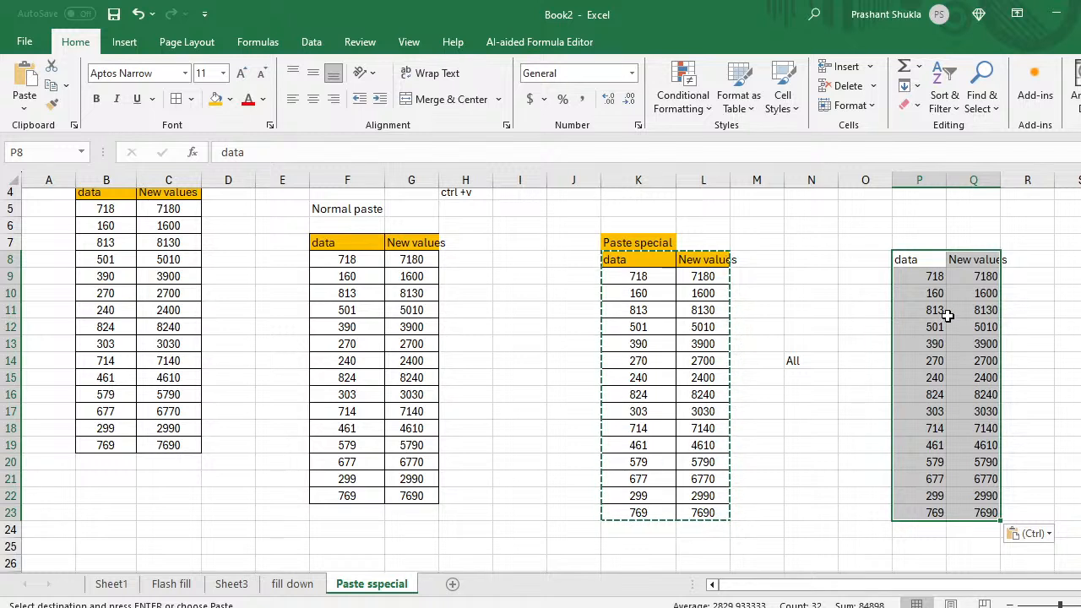
# Step: Check the pasted =P9*10-style formulas down column Q
pyautogui.click(934, 277)
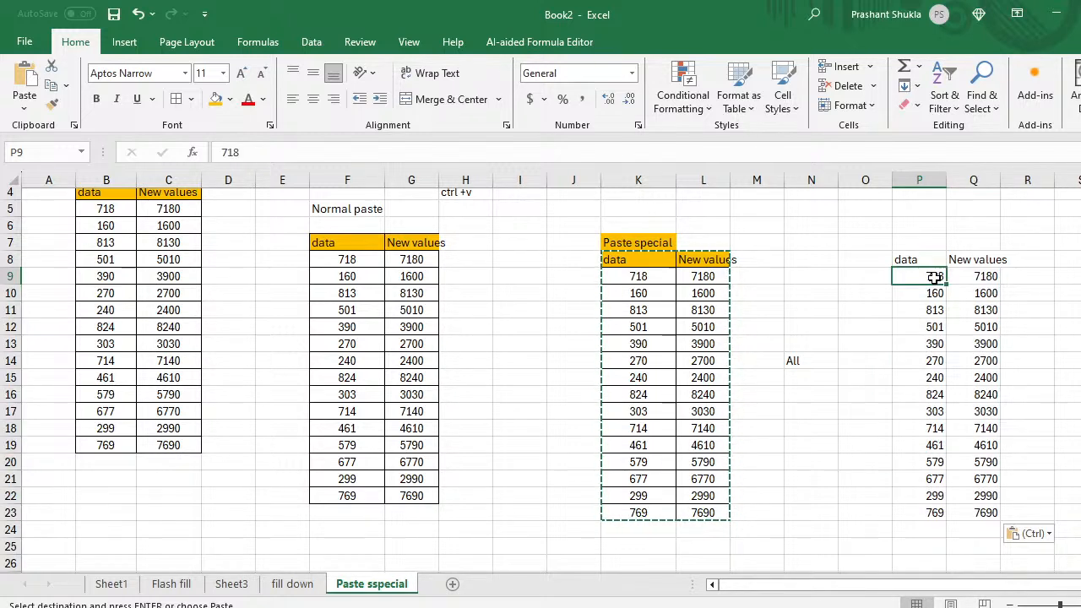
pyautogui.press('Right')
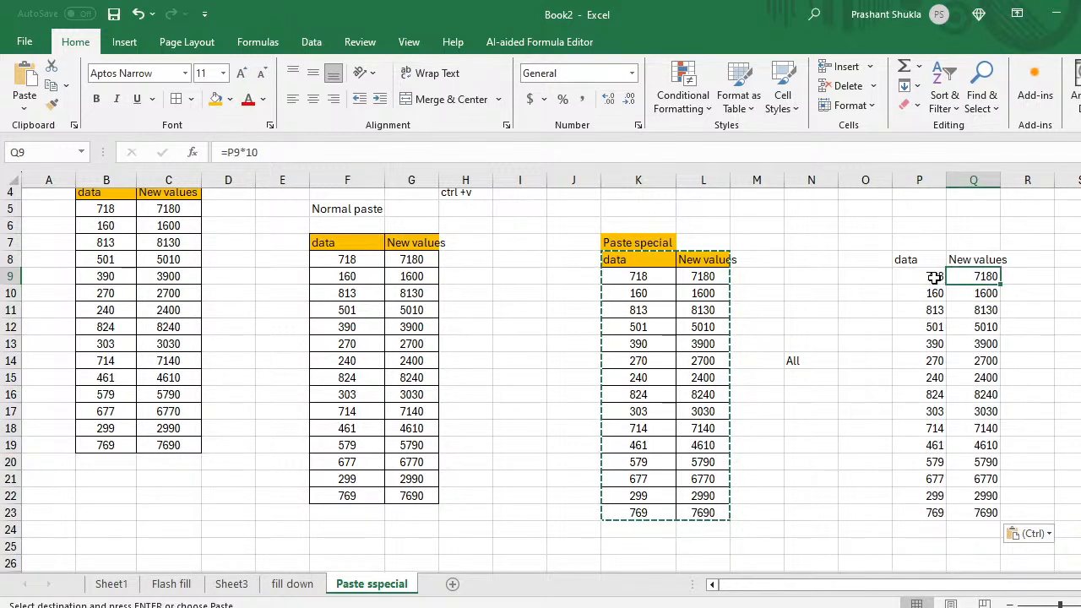
pyautogui.press('Left')
pyautogui.press('Right')
pyautogui.press('Up')
pyautogui.press('Left')
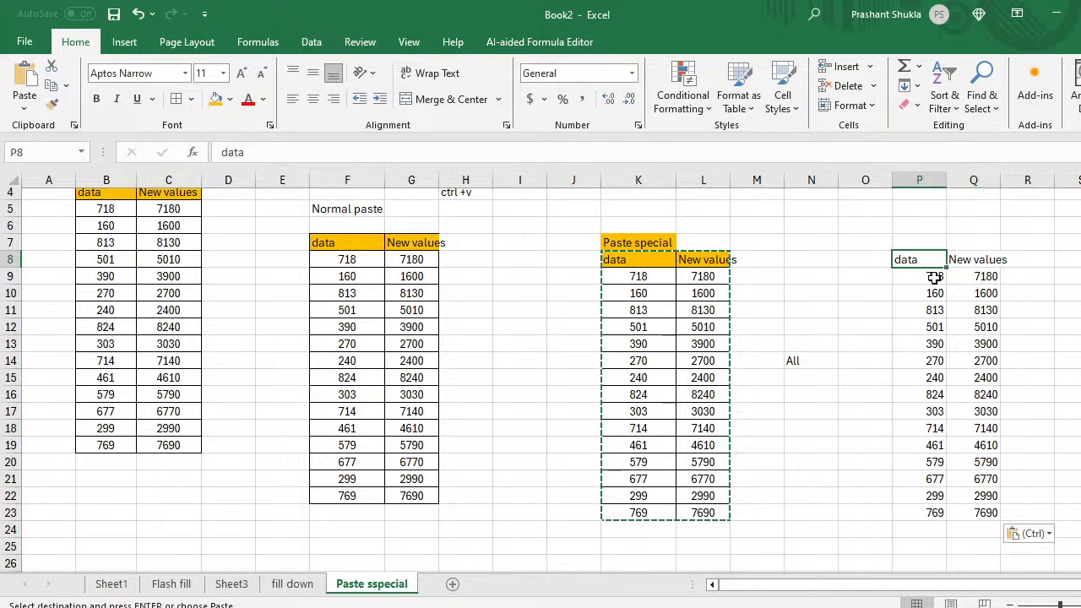
pyautogui.press('Right')
pyautogui.press('Down')
pyautogui.press('Down')
pyautogui.press('Down')
pyautogui.press('Down')
pyautogui.press('Down')
pyautogui.press('Down')
pyautogui.press('Down')
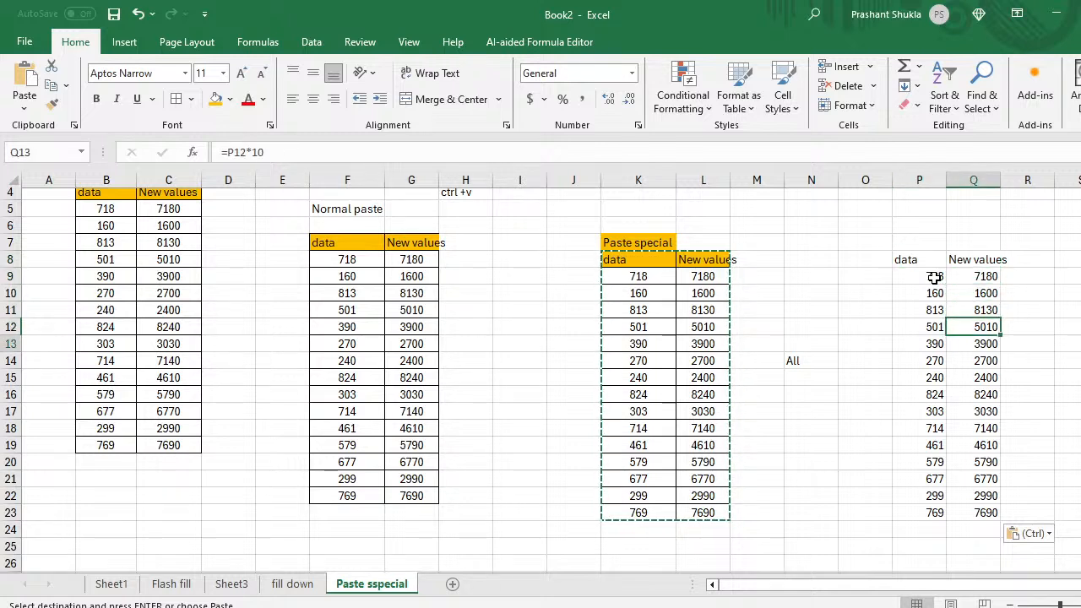
pyautogui.press('Down')
pyautogui.press('Down')
pyautogui.press('Down')
pyautogui.press('Down')
pyautogui.press('Up')
pyautogui.press('Up')
pyautogui.press('Up')
pyautogui.press('Up')
pyautogui.press('Up')
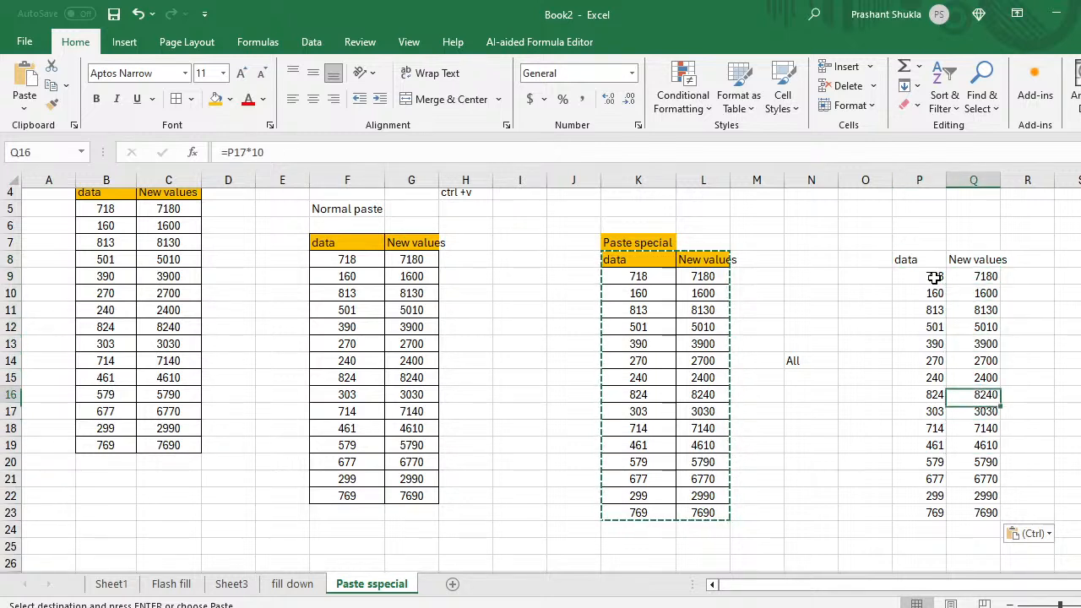
pyautogui.press('Up')
pyautogui.press('Up')
pyautogui.press('Up')
pyautogui.press('Up')
pyautogui.press('Up')
pyautogui.press('Up')
pyautogui.press('Left')
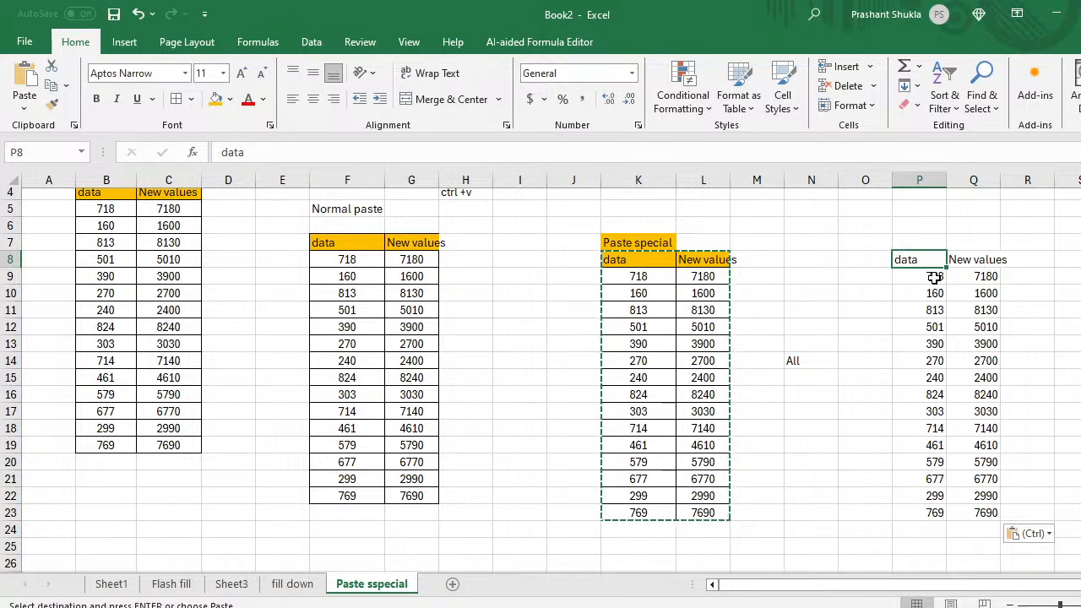
pyautogui.press('Right')
# Step: Move to an empty cell beside the pasted P8:Q23 block
pyautogui.press('Down')
pyautogui.press('Up')
pyautogui.press('Left')
pyautogui.press('Left')
pyautogui.press('Left')
pyautogui.press('Left')
pyautogui.press('Left')
pyautogui.press('Left')
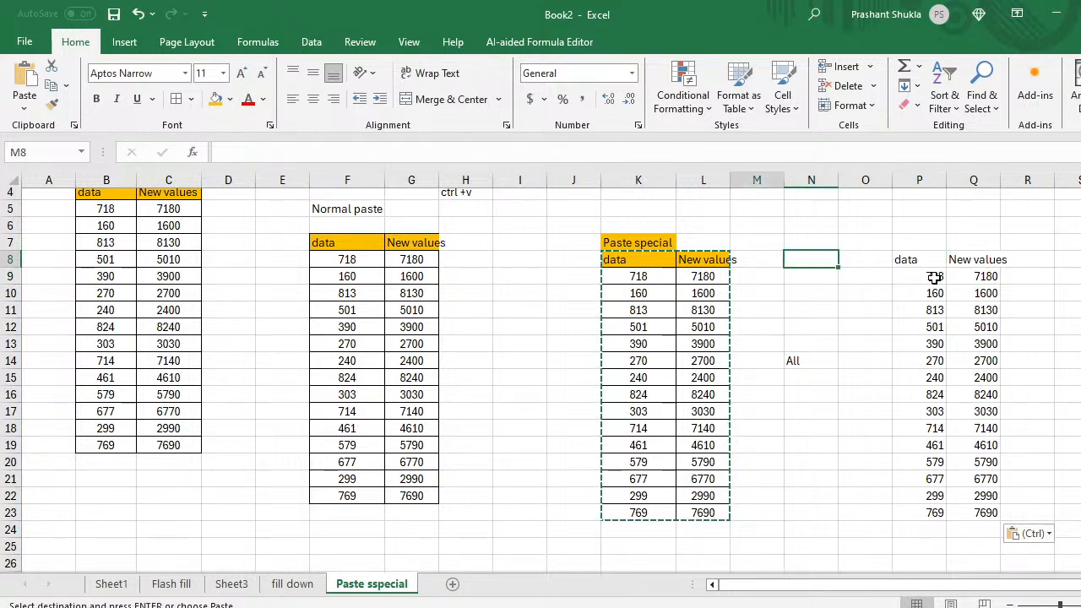
pyautogui.press('Right')
pyautogui.press('Right')
pyautogui.press('Right')
pyautogui.press('Right')
pyautogui.press('Right')
pyautogui.press('Right')
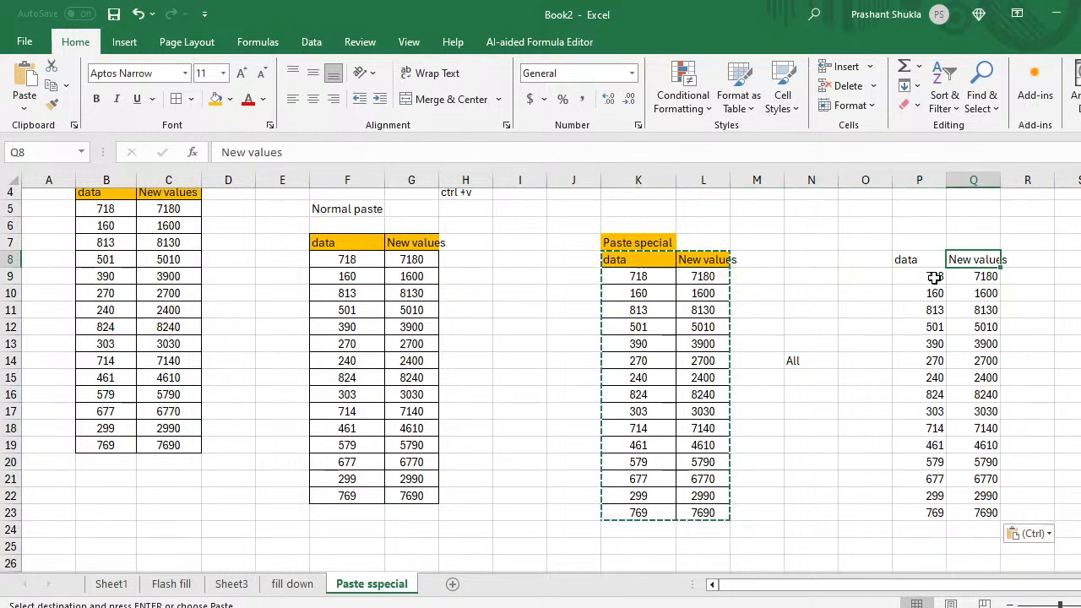
pyautogui.press('Down')
pyautogui.press('Right')
pyautogui.press('Right')
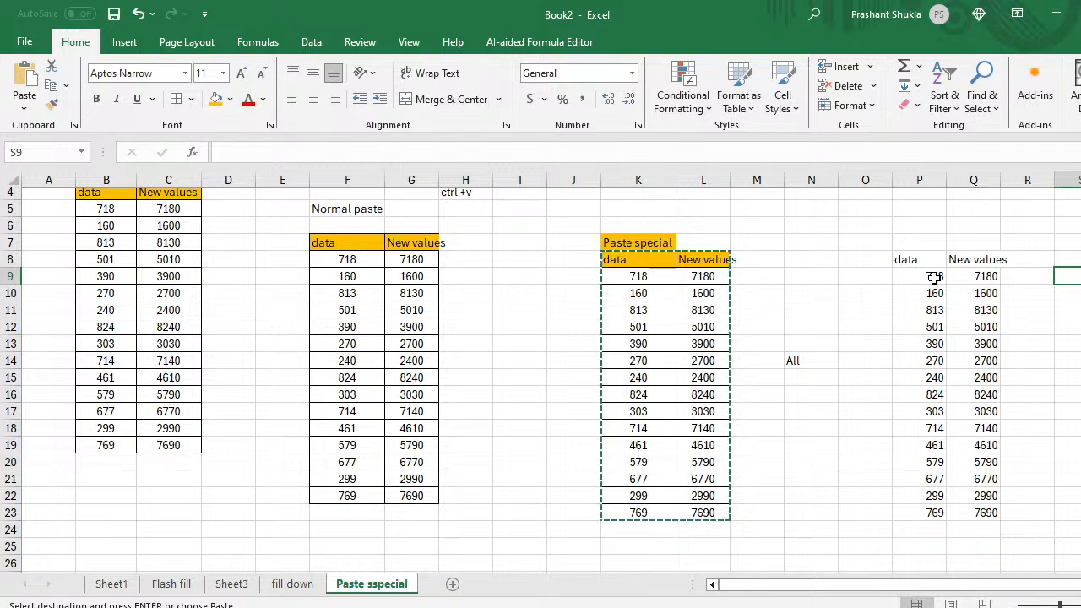
# Step: Label S9 'Formula' and copy the original K8:L23 table
pyautogui.write('Formu')
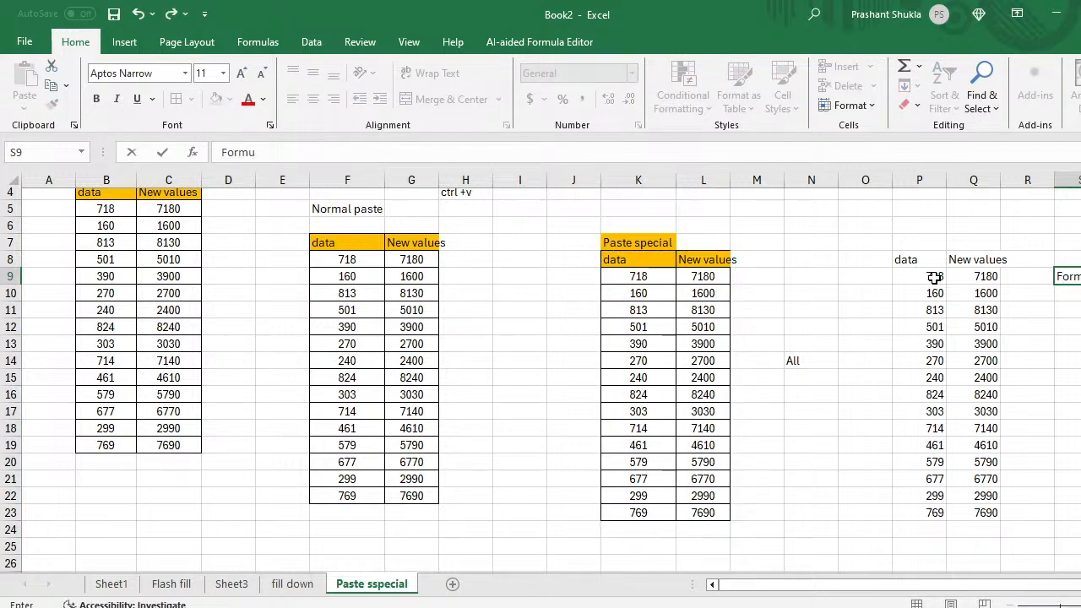
pyautogui.write('la')
pyautogui.press('Left')
pyautogui.press('Left')
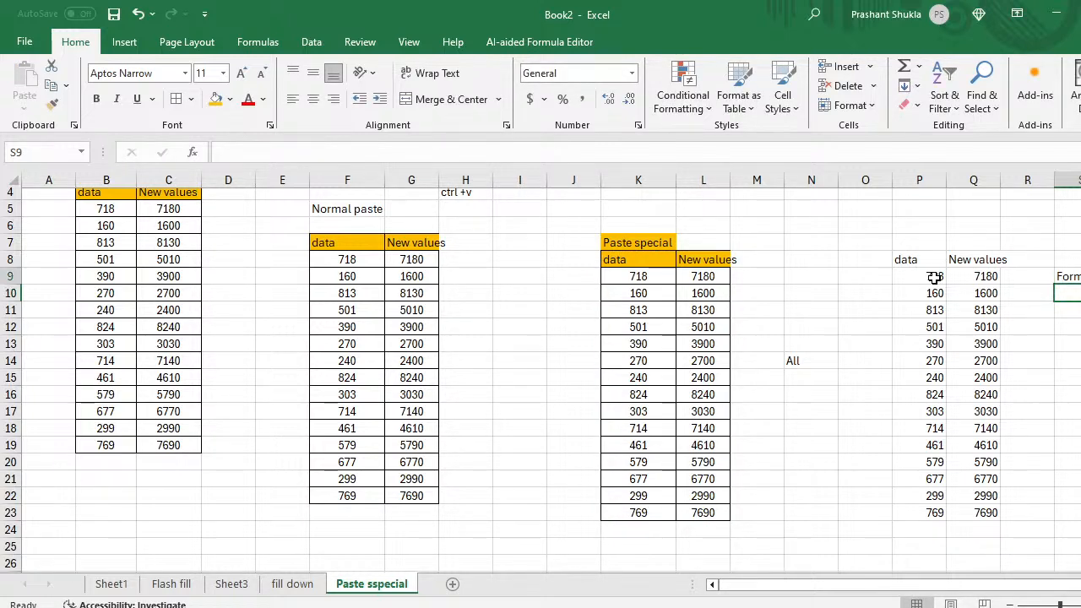
pyautogui.press('Left')
pyautogui.press('Left')
pyautogui.press('Left')
pyautogui.press('Left')
pyautogui.press('Left')
pyautogui.press('Left')
pyautogui.press('Up')
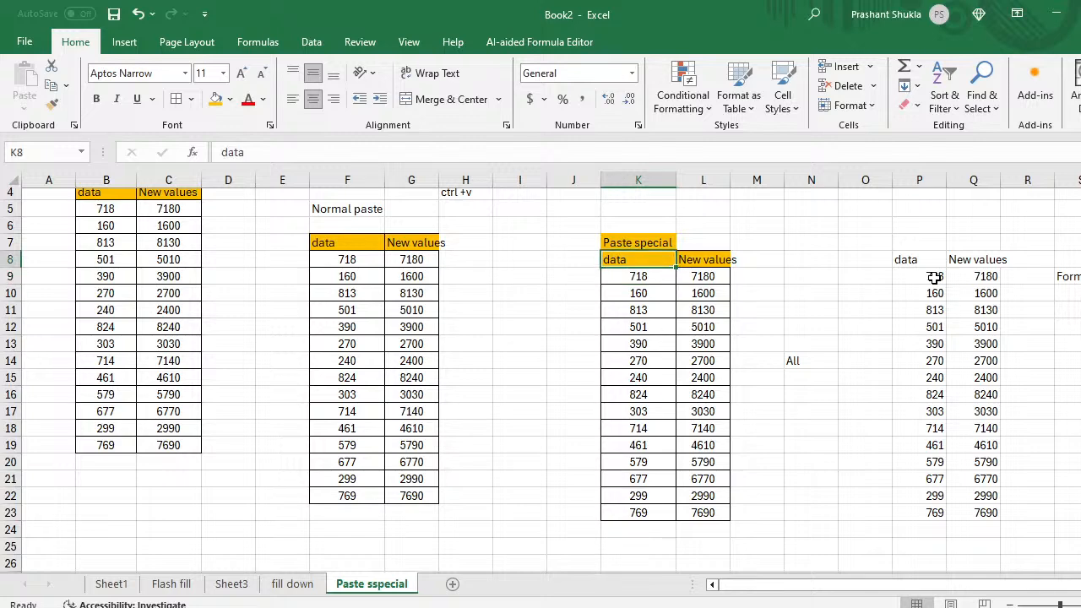
pyautogui.hotkey('shift', 'Right')
pyautogui.hotkey('ctrl', 'shift', 'Down')
pyautogui.hotkey('ctrl', 'c')
# Step: Paste the table's values only into K27 with Paste Special Values
pyautogui.press('Down')
pyautogui.press('Down')
pyautogui.press('Down')
pyautogui.press('Down')
pyautogui.press('Down')
pyautogui.press('Down')
pyautogui.press('Down')
pyautogui.press('Down')
pyautogui.press('Down')
pyautogui.press('Down')
pyautogui.press('Down')
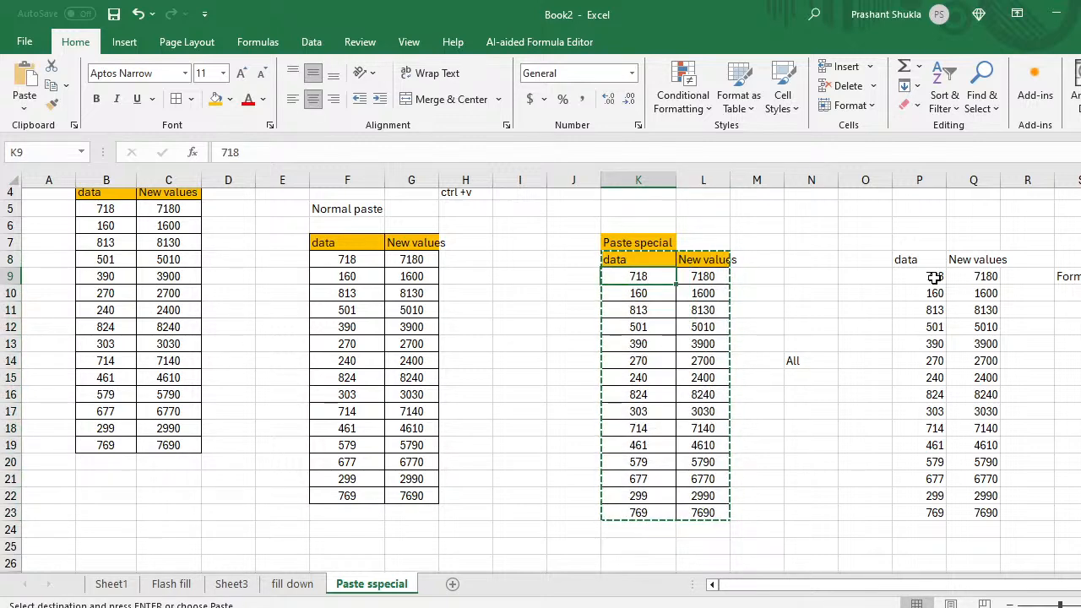
pyautogui.press('Down')
pyautogui.press('Down')
pyautogui.press('Down')
pyautogui.press('Down')
pyautogui.press('Down')
pyautogui.press('Down')
pyautogui.press('Down')
pyautogui.press('Down')
pyautogui.press('Down')
pyautogui.press('Down')
pyautogui.press('Down')
pyautogui.press('Down')
pyautogui.press('Down')
pyautogui.press('Down')
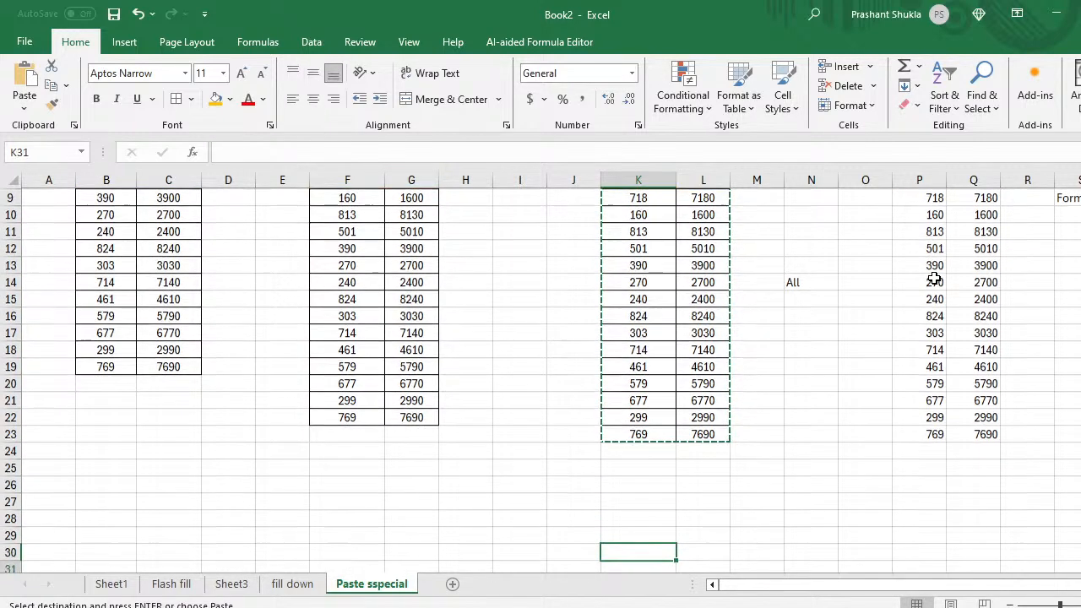
pyautogui.press('Up')
pyautogui.press('Up')
pyautogui.press('Up')
pyautogui.press('Up')
pyautogui.press('Up')
pyautogui.press('Up')
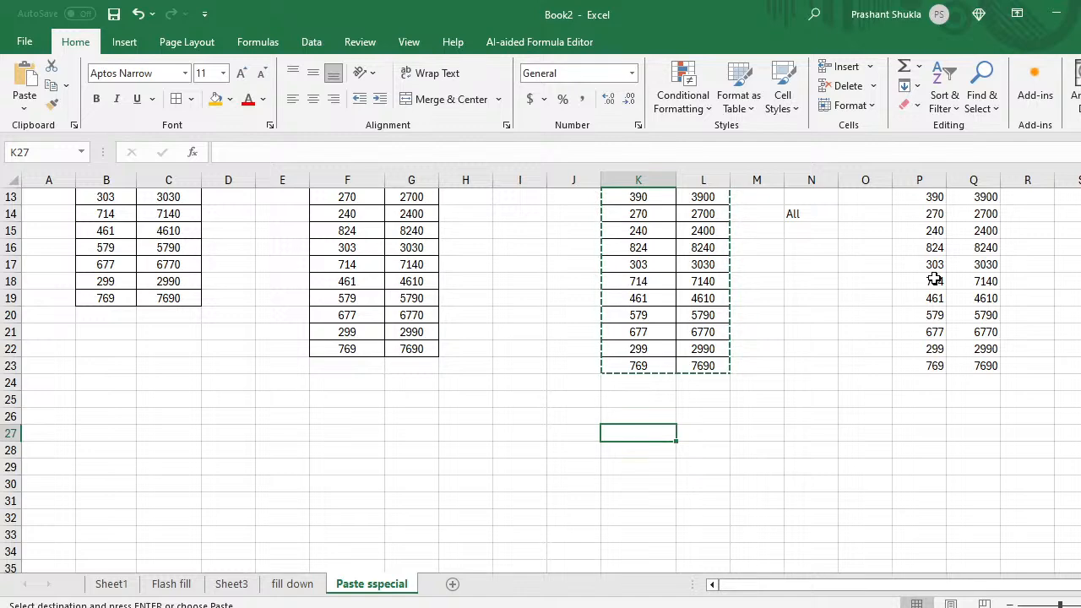
pyautogui.press('Down')
pyautogui.press('Up')
pyautogui.hotkey('ctrl', 'alt', 'v')
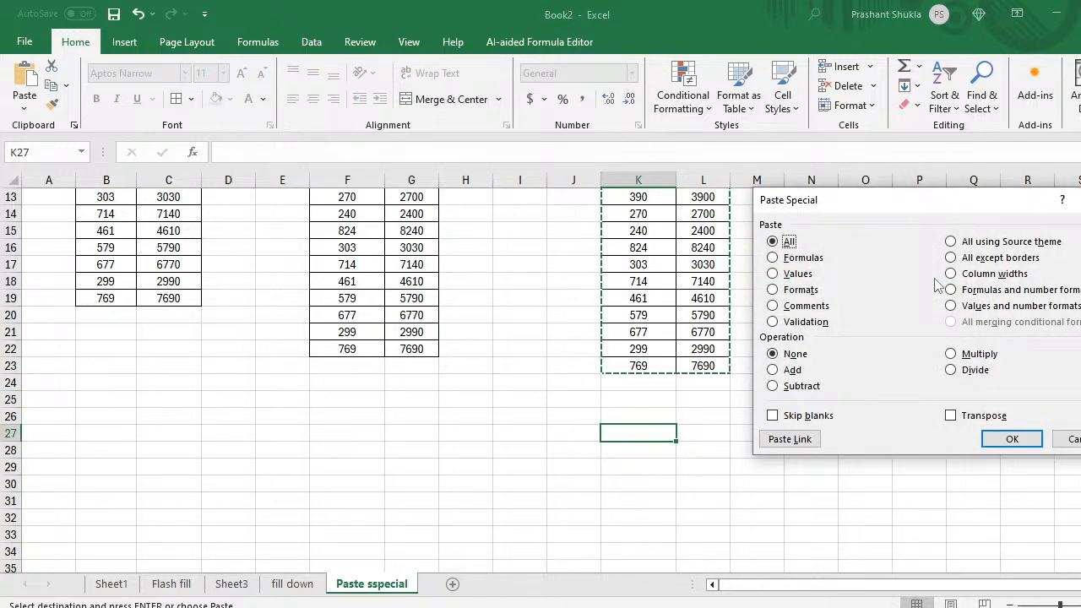
pyautogui.press('Down')
pyautogui.press('Down')
pyautogui.press('Return')
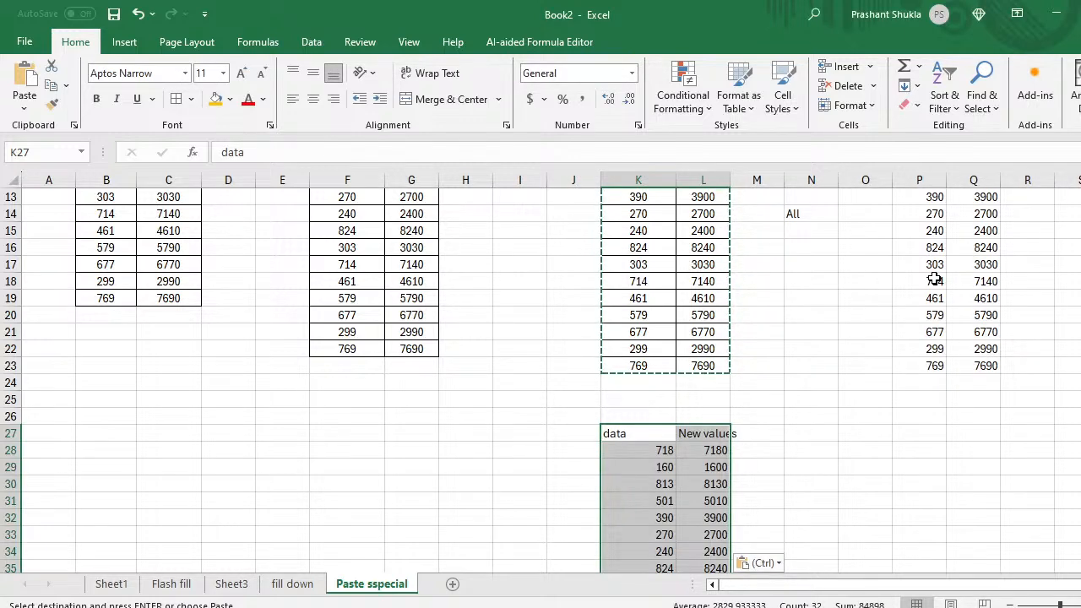
# Step: Compare a New values cell's formula with the pasted cell's plain value
pyautogui.scroll(-3, 934, 279)
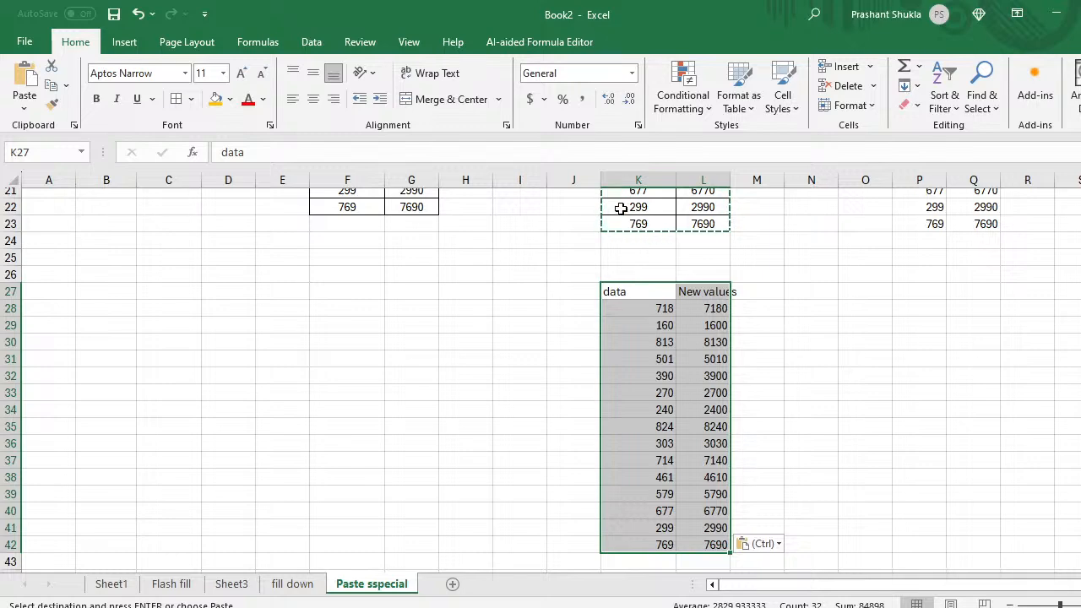
pyautogui.scroll(2, 678, 302)
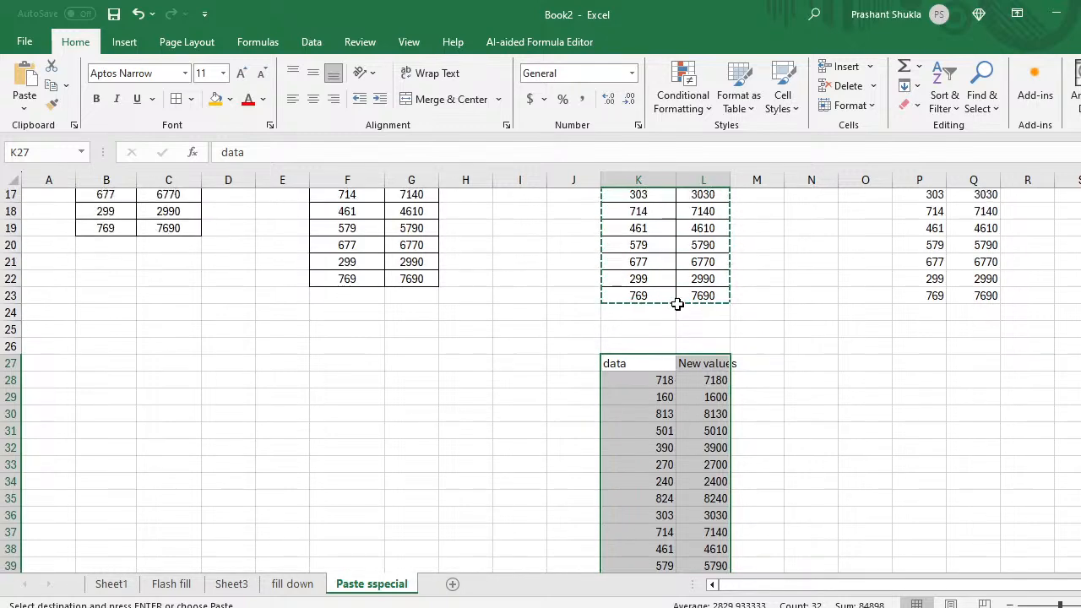
pyautogui.scroll(1, 678, 301)
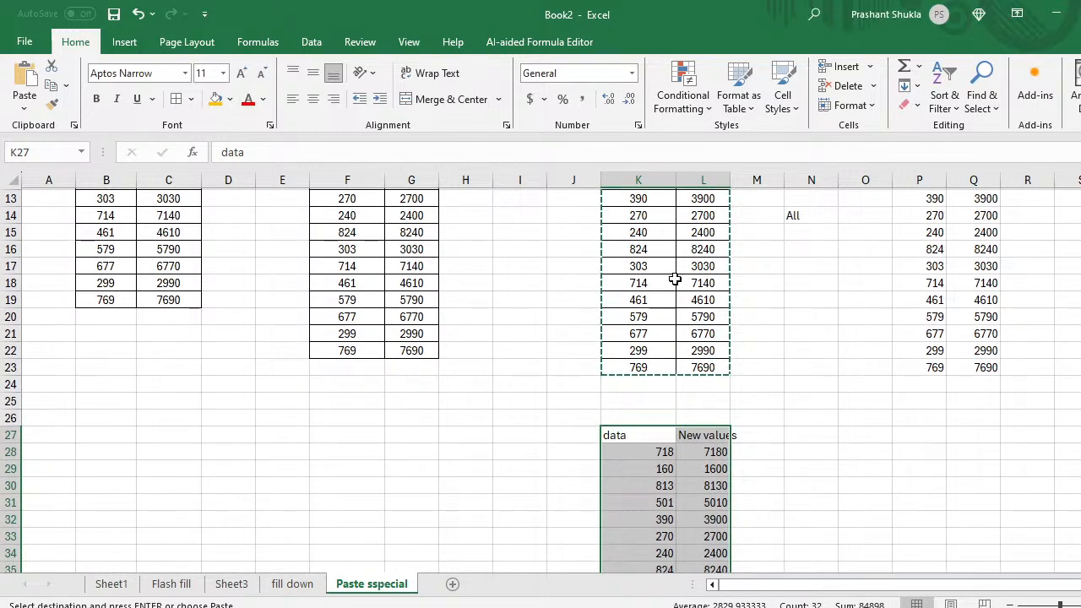
pyautogui.scroll(3, 675, 280)
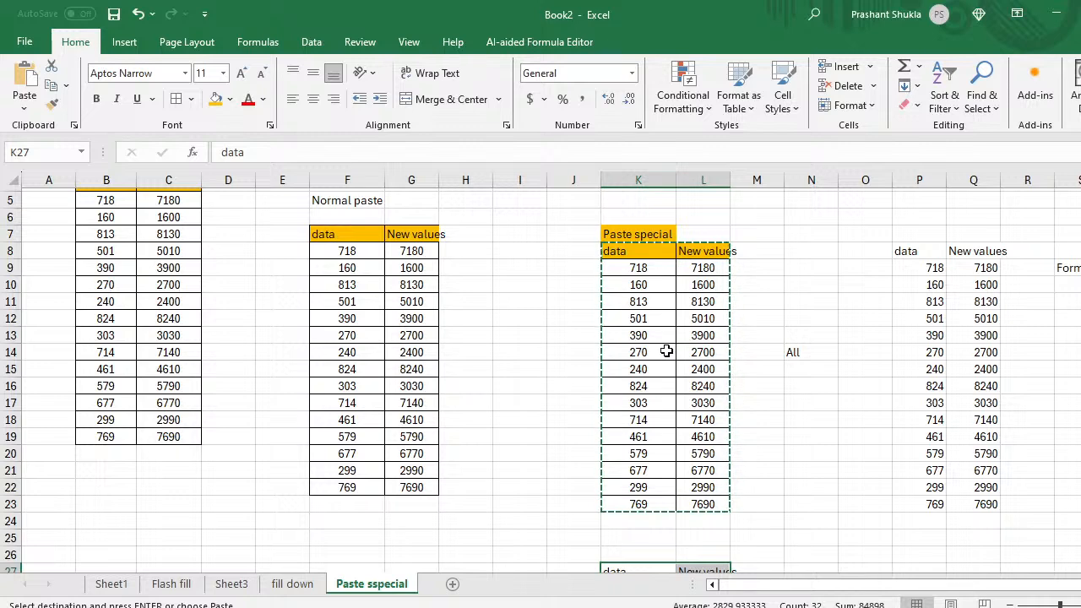
pyautogui.click(693, 351)
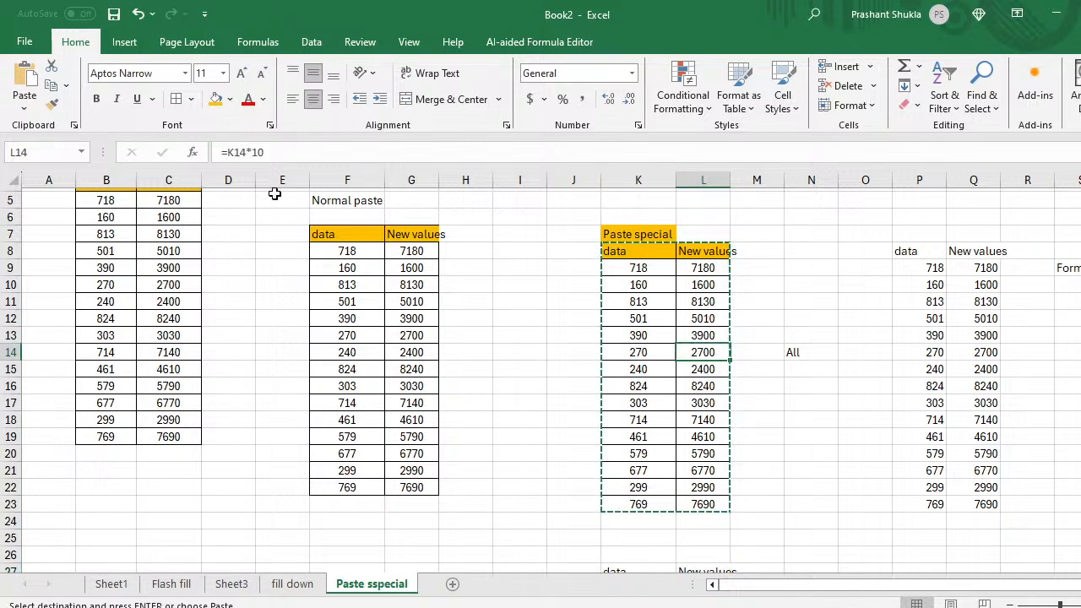
pyautogui.scroll(-5, 608, 449)
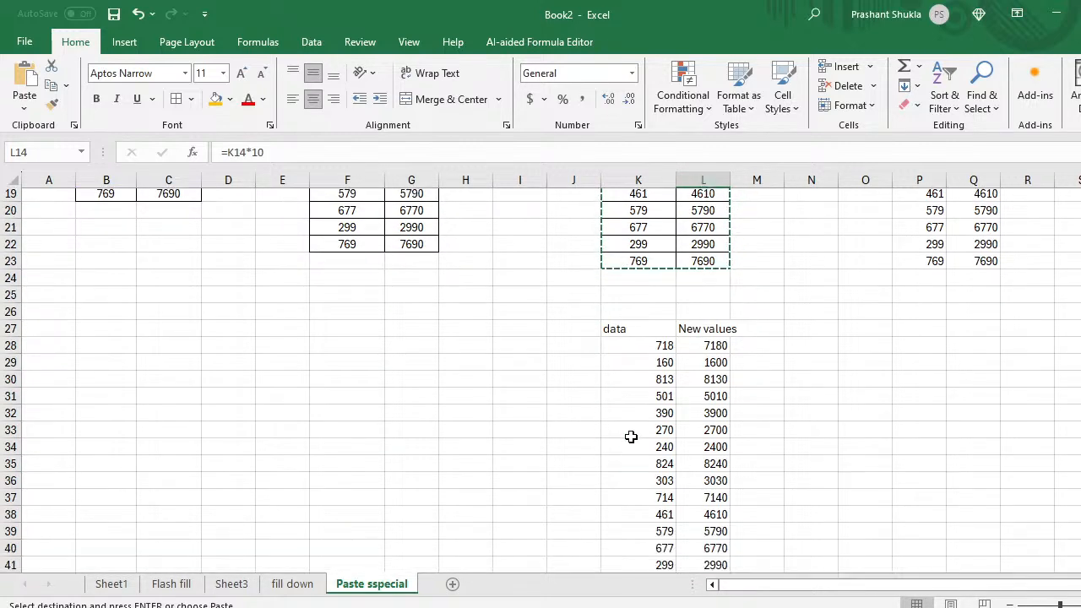
pyautogui.click(699, 434)
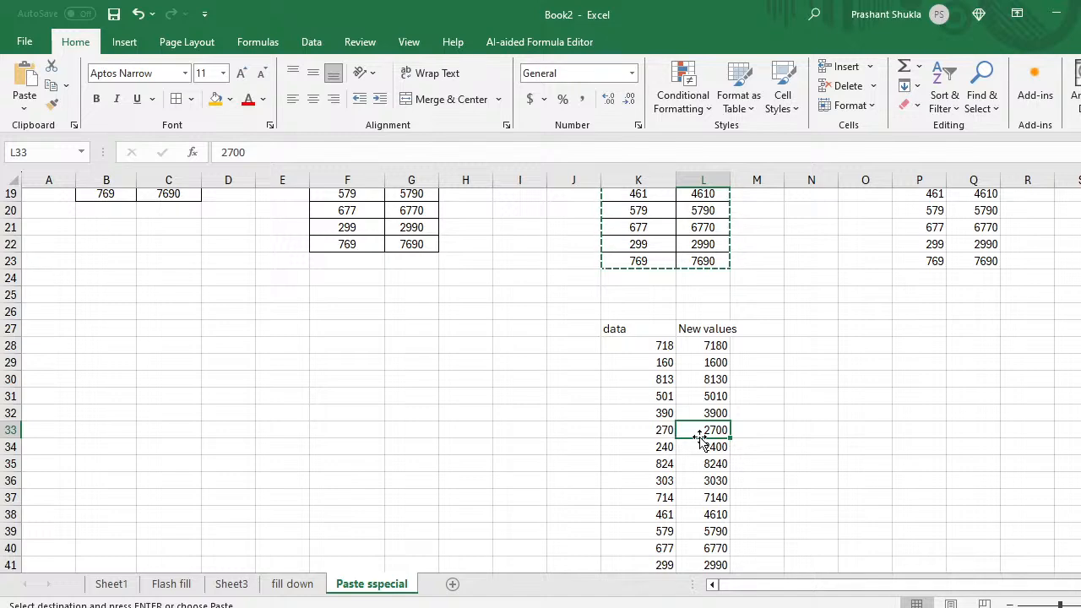
# Step: Reselect the original K8:L23 table for the next paste
pyautogui.press('Up')
pyautogui.press('Up')
pyautogui.press('Up')
pyautogui.press('Up')
pyautogui.press('Up')
pyautogui.press('Up')
pyautogui.press('Up')
pyautogui.press('Up')
pyautogui.press('Up')
pyautogui.press('Up')
pyautogui.press('Up')
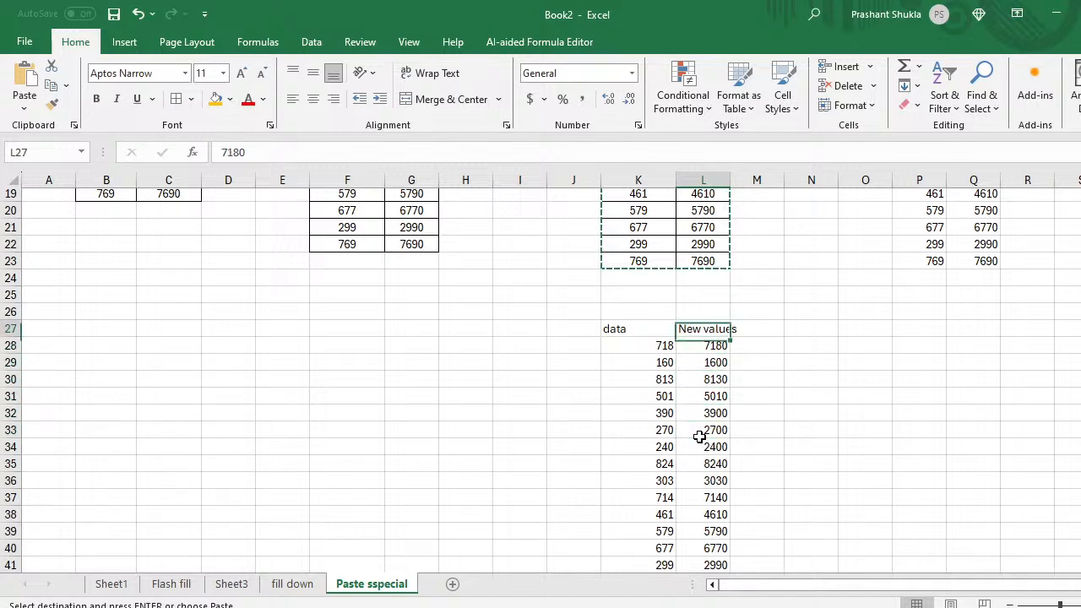
pyautogui.press('Up')
pyautogui.press('Up')
pyautogui.press('Up')
pyautogui.press('Up')
pyautogui.press('Up')
pyautogui.press('Up')
pyautogui.press('Up')
pyautogui.press('Up')
pyautogui.press('Up')
pyautogui.press('Up')
pyautogui.press('Up')
pyautogui.press('Up')
pyautogui.press('Up')
pyautogui.press('Up')
pyautogui.press('Left')
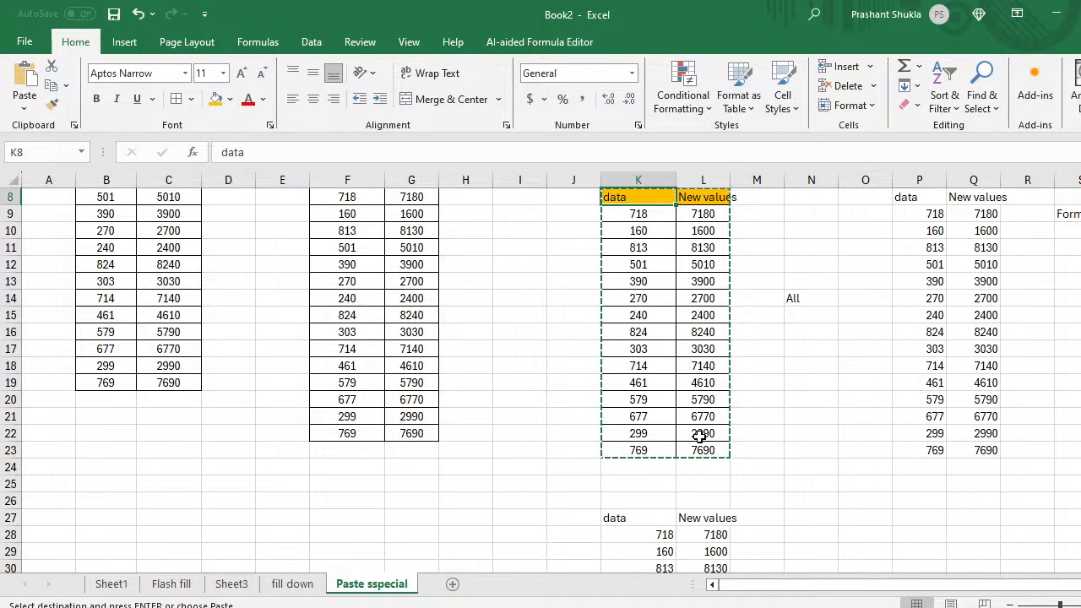
pyautogui.hotkey('shift', 'Right')
pyautogui.hotkey('ctrl', 'shift', 'Down')
pyautogui.press('Down')
pyautogui.press('Down')
pyautogui.press('Down')
pyautogui.press('Down')
pyautogui.press('Down')
pyautogui.press('Down')
pyautogui.press('Down')
pyautogui.press('Down')
pyautogui.press('Down')
pyautogui.press('Down')
pyautogui.press('Down')
pyautogui.press('Down')
pyautogui.press('Down')
pyautogui.press('Down')
pyautogui.press('Down')
pyautogui.press('Down')
pyautogui.press('Down')
pyautogui.press('Down')
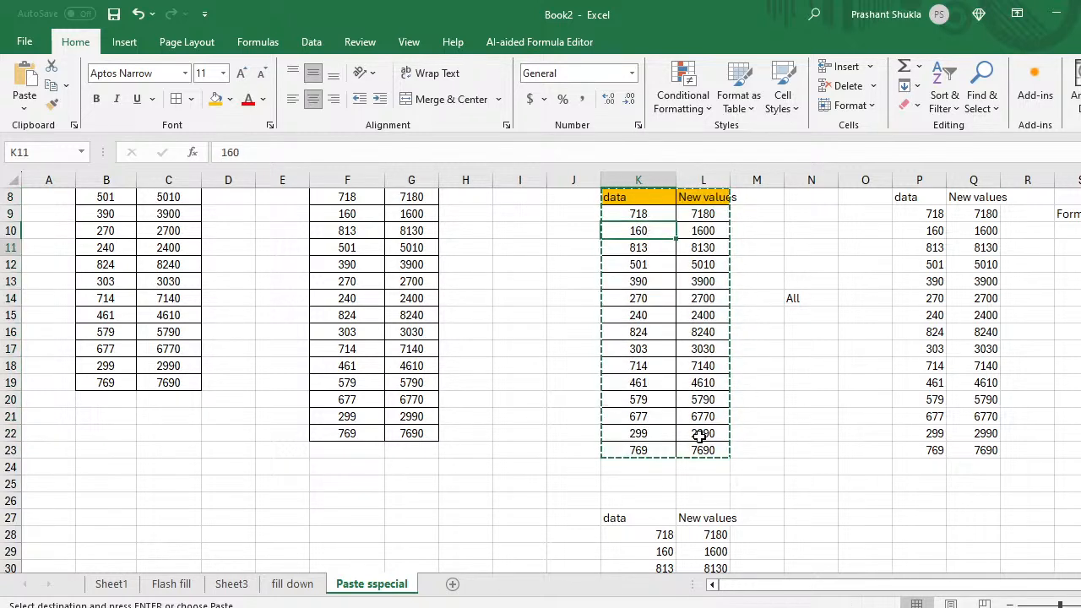
pyautogui.press('Right')
pyautogui.press('Right')
pyautogui.press('Right')
pyautogui.press('Right')
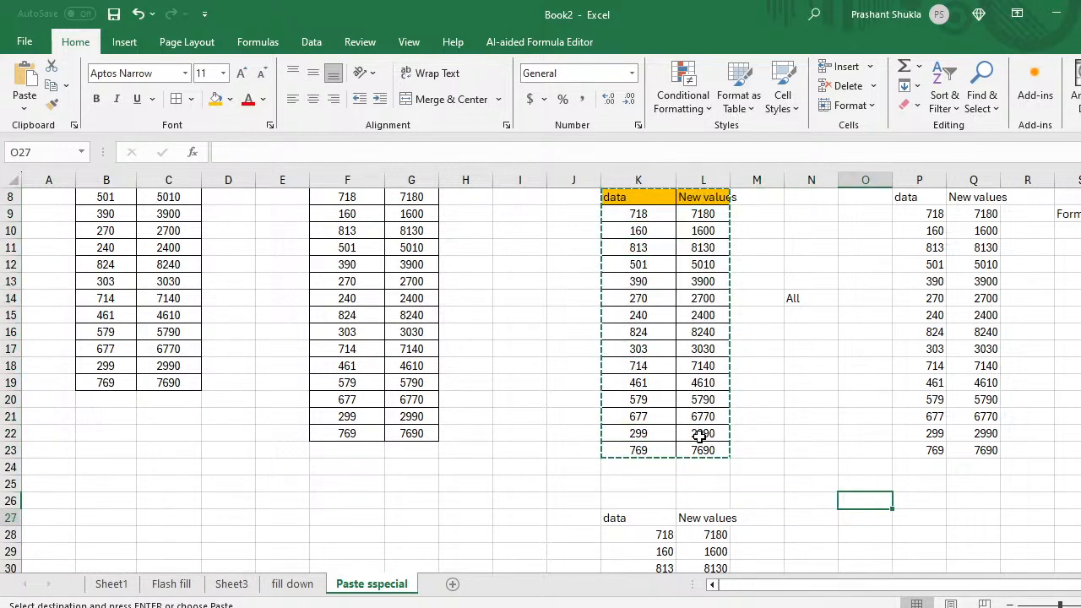
# Step: Choose a formats-only Paste Special of the copied table at O27
pyautogui.press('Down')
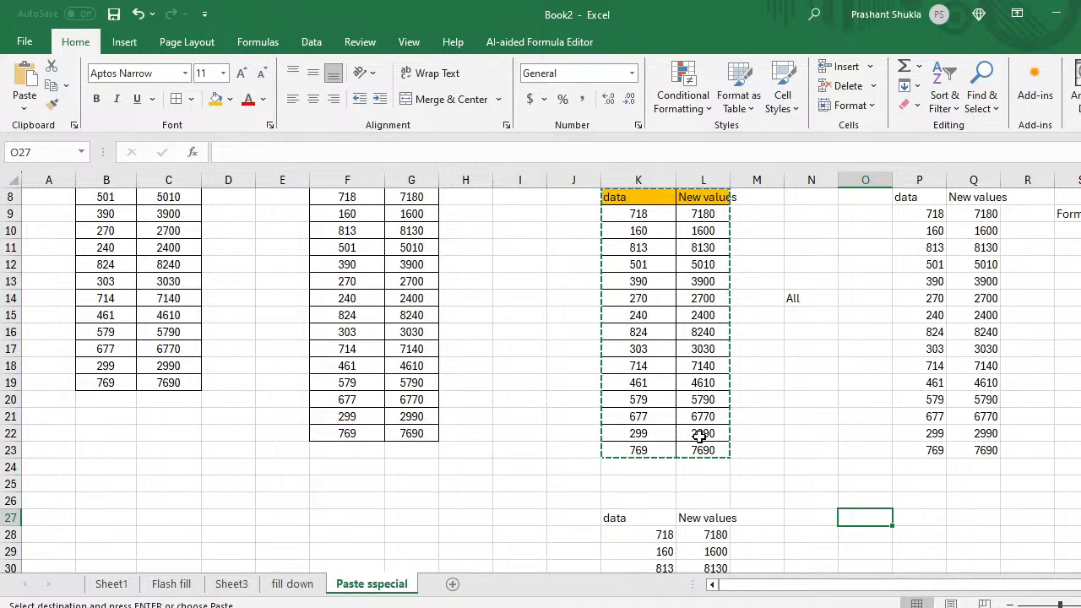
pyautogui.hotkey('ctrl', 'alt', 'v')
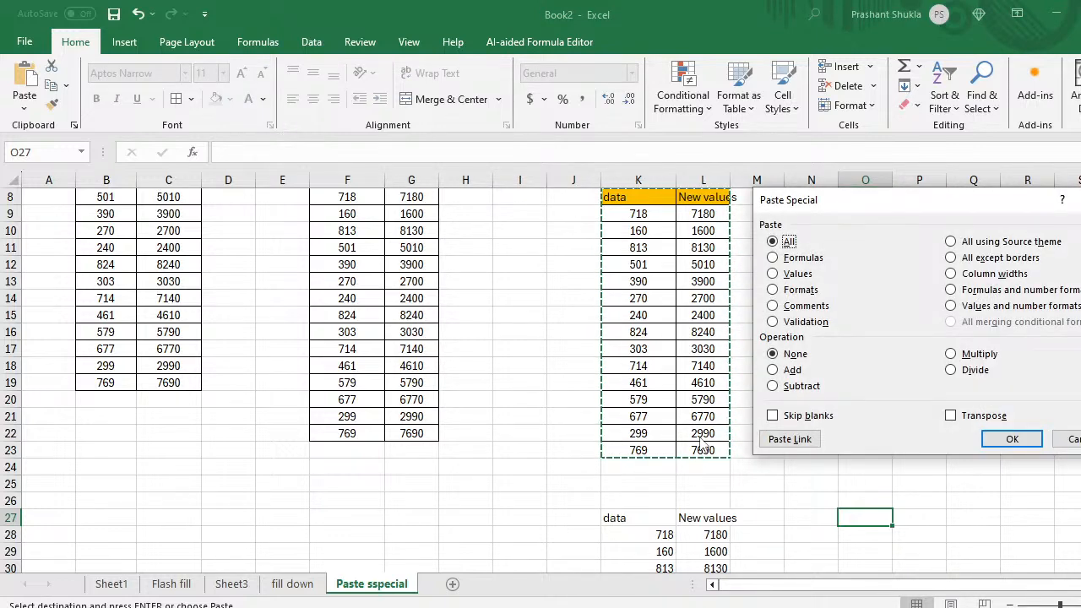
pyautogui.press('Down')
pyautogui.press('Down')
pyautogui.press('Down')
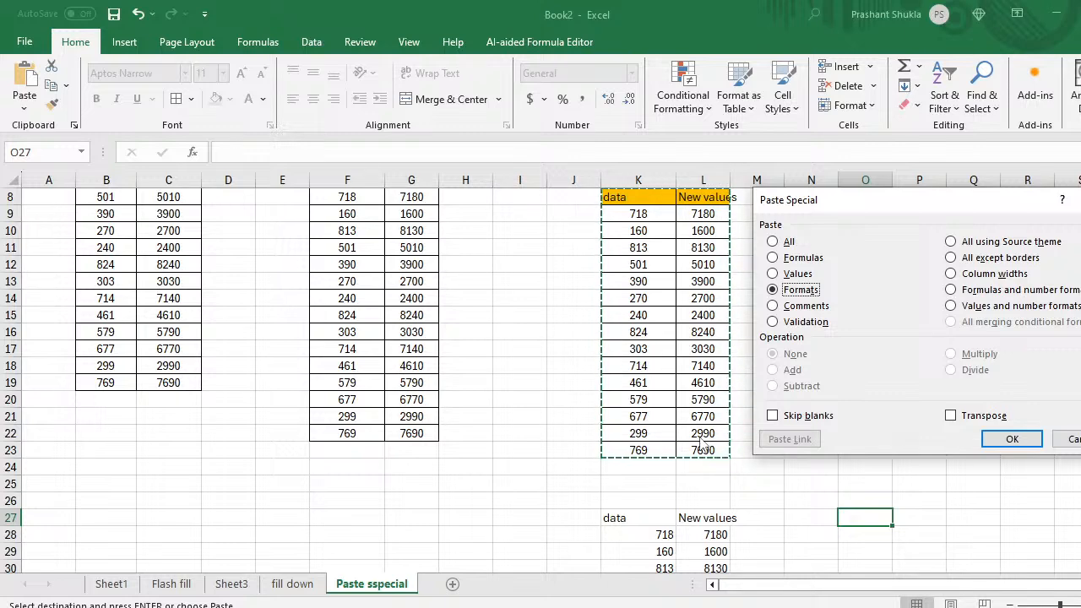
# Step: Paste only the copied table's formats into O27 and scroll to review the result
pyautogui.press('Return')
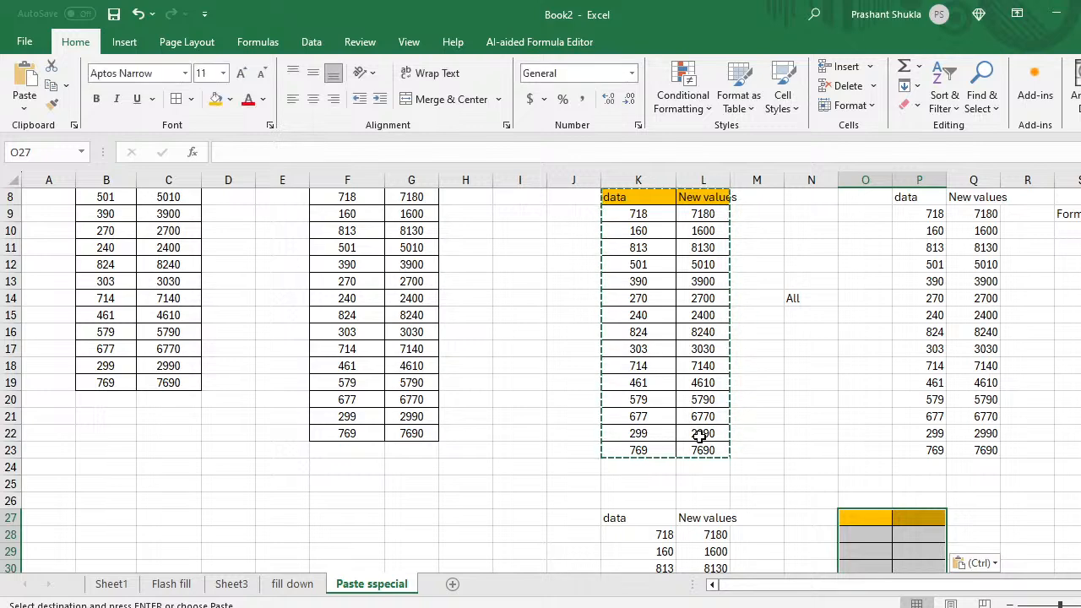
pyautogui.scroll(-1, 802, 423)
pyautogui.scroll(-3, 802, 423)
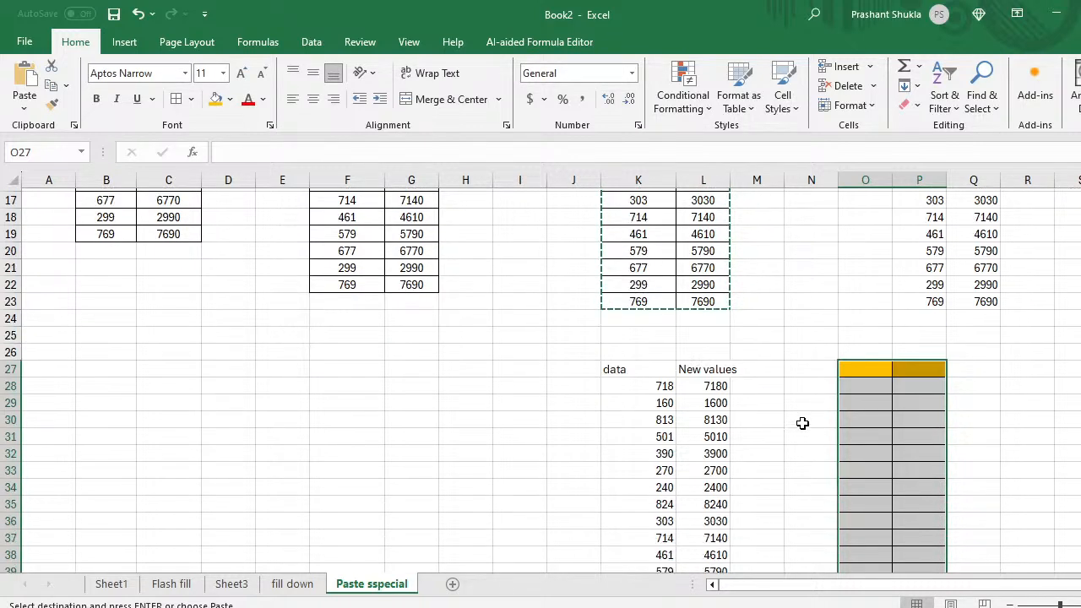
pyautogui.scroll(2, 802, 423)
pyautogui.scroll(1, 789, 391)
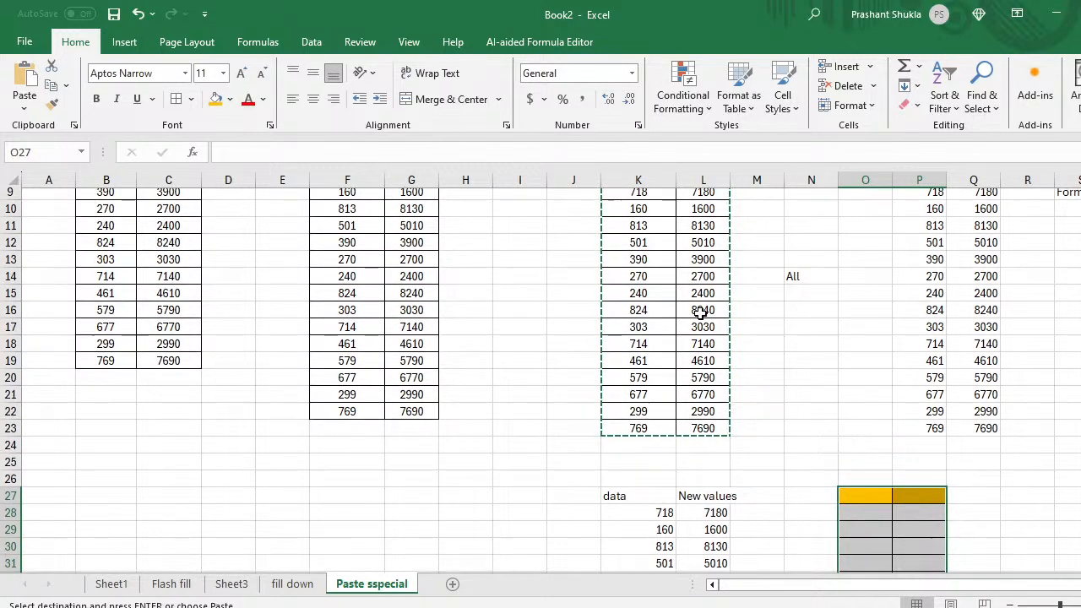
pyautogui.scroll(2, 700, 309)
pyautogui.scroll(-4, 741, 325)
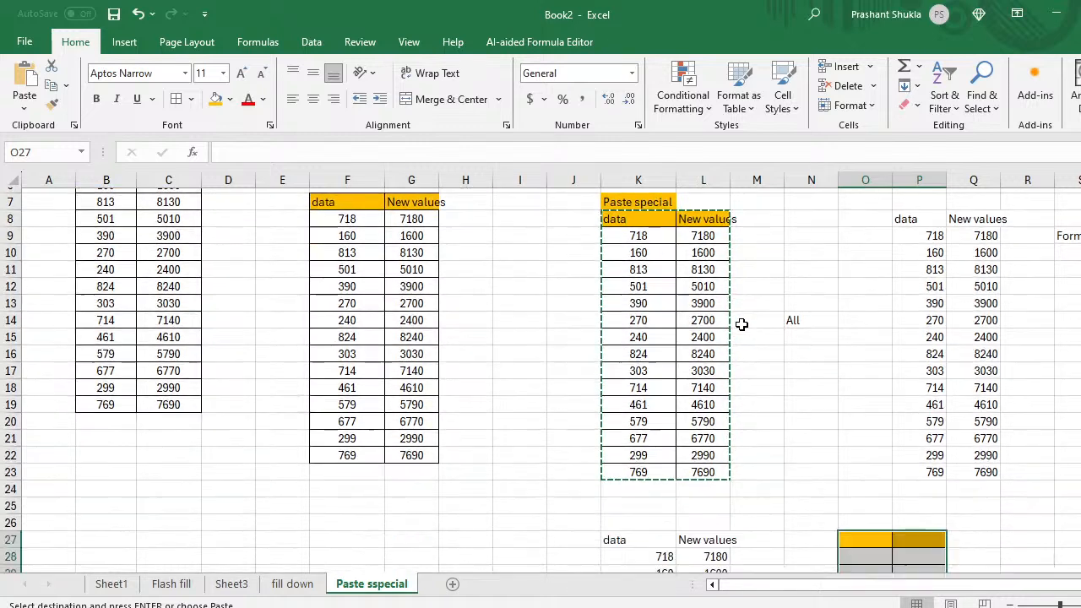
pyautogui.scroll(-1, 741, 324)
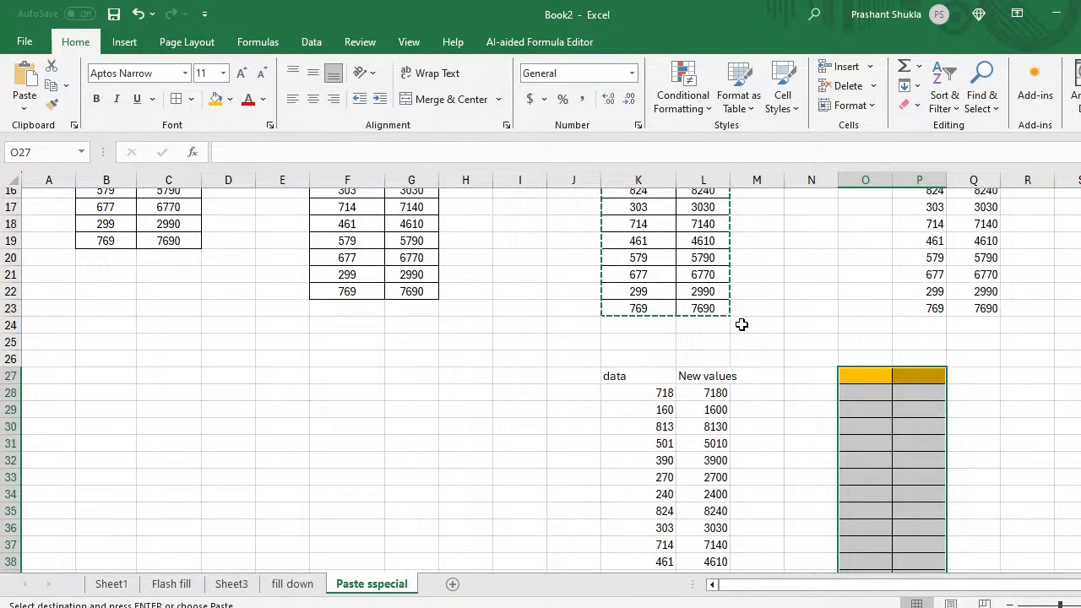
# Step: Reopen Paste Special with Formats selected, cancel without pasting, then select Q33
pyautogui.hotkey('ctrl', 'alt', 'v')
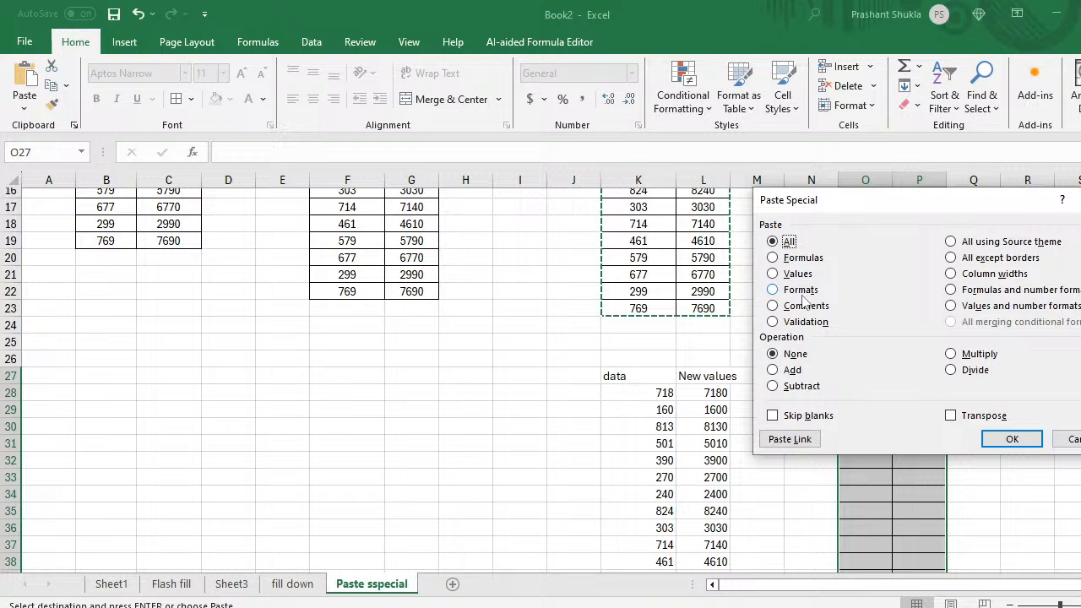
pyautogui.click(772, 290)
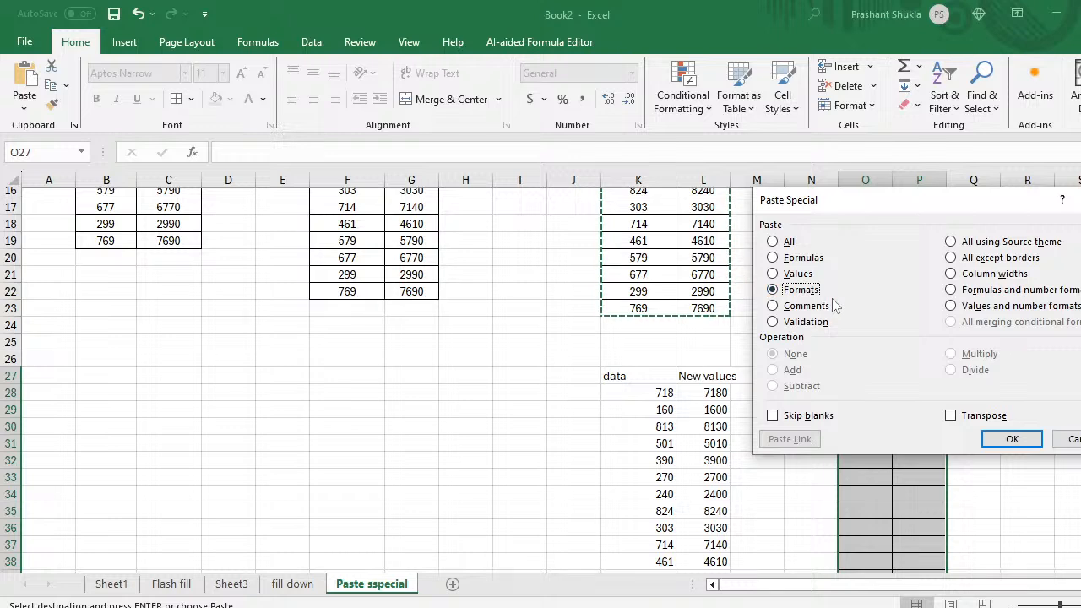
pyautogui.click(1077, 440)
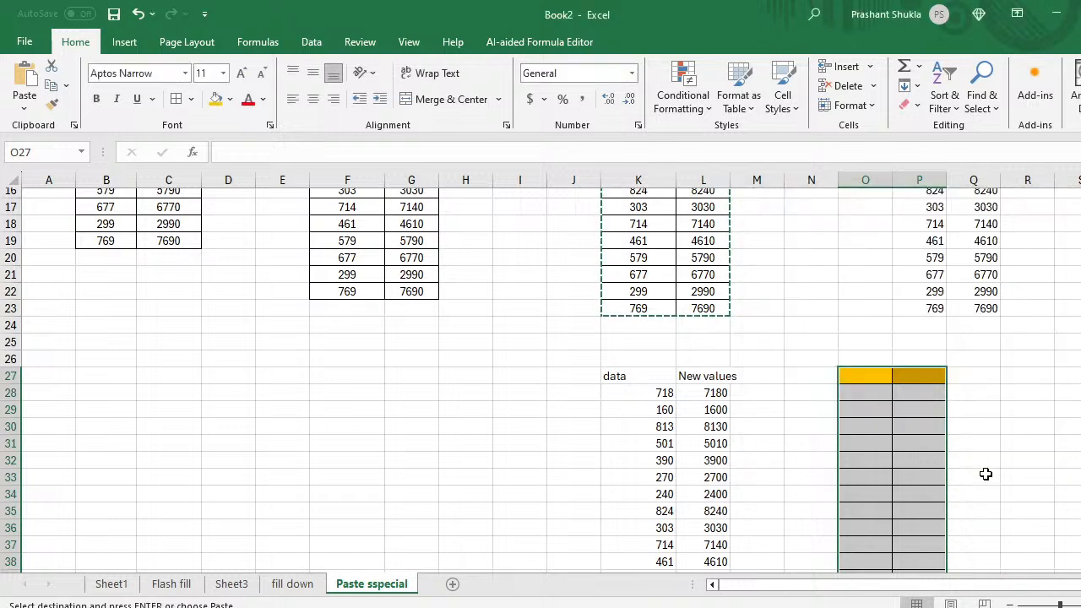
pyautogui.click(983, 479)
# Step: Add the note 'format' in Q33 and the note 'value' in M34
pyautogui.press('Escape')
pyautogui.write('format')
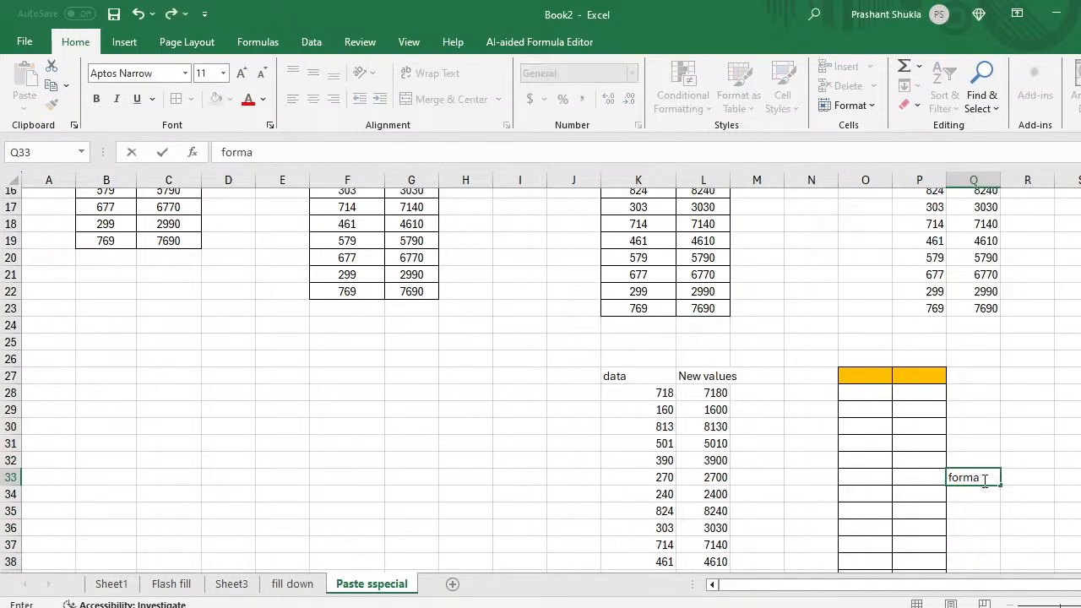
pyautogui.press('Return')
pyautogui.press('Left')
pyautogui.press('Left')
pyautogui.press('Left')
pyautogui.press('Left')
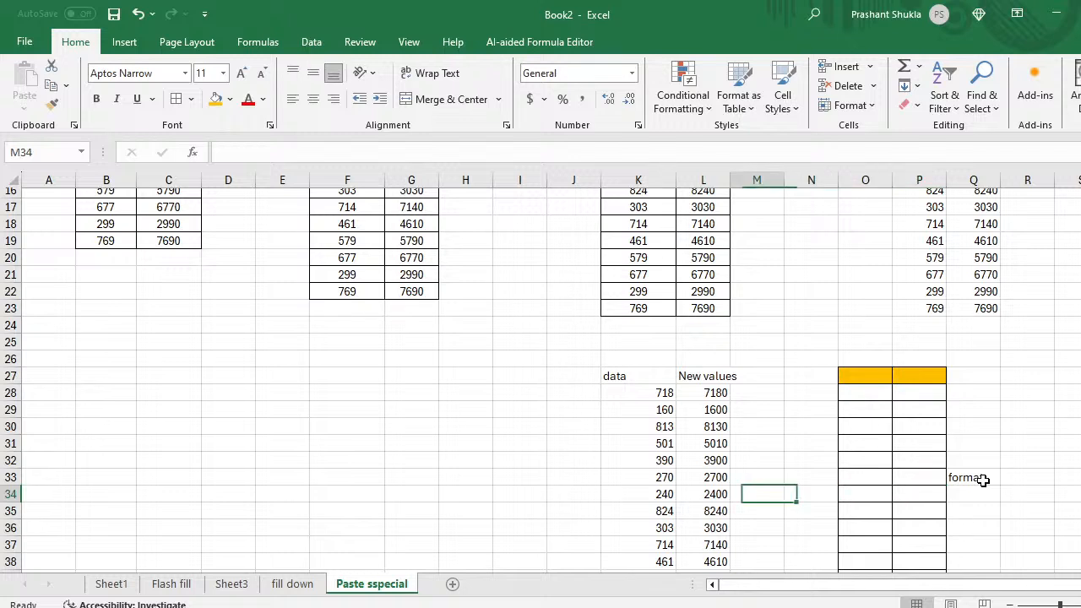
pyautogui.write('val')
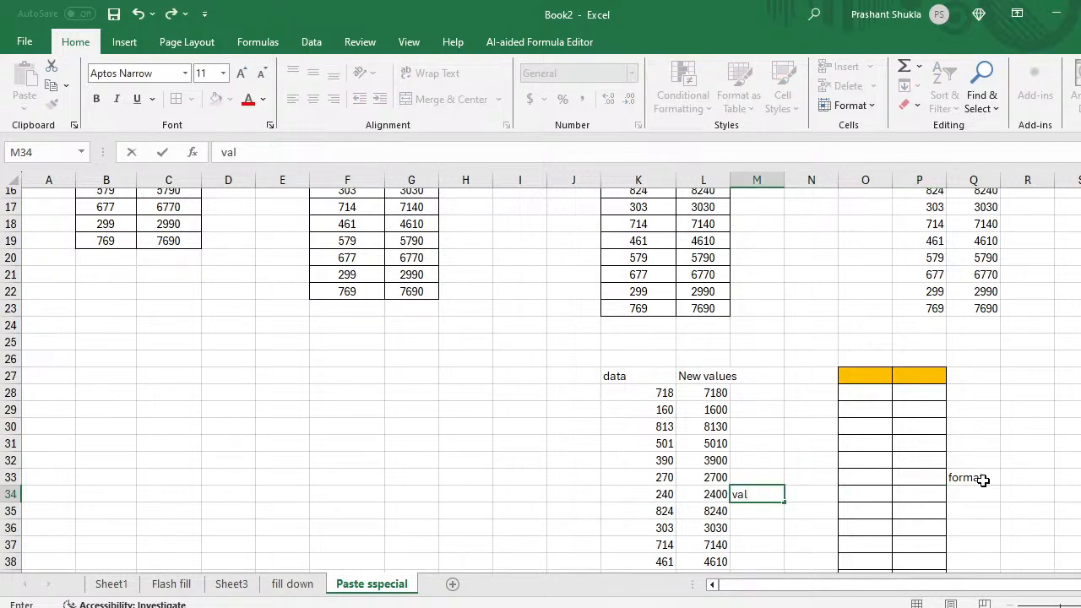
pyautogui.write('ue')
pyautogui.press('Return')
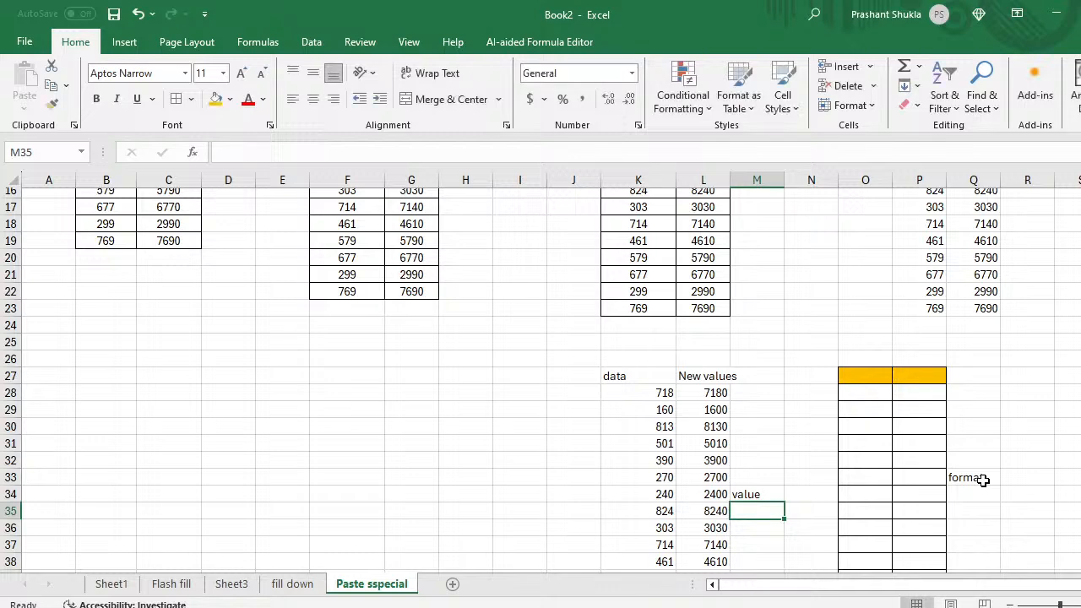
# Step: Select and copy the data/New values table K8:L23
pyautogui.click(688, 309)
pyautogui.hotkey('ctrl', 'Up')
pyautogui.press('Left')
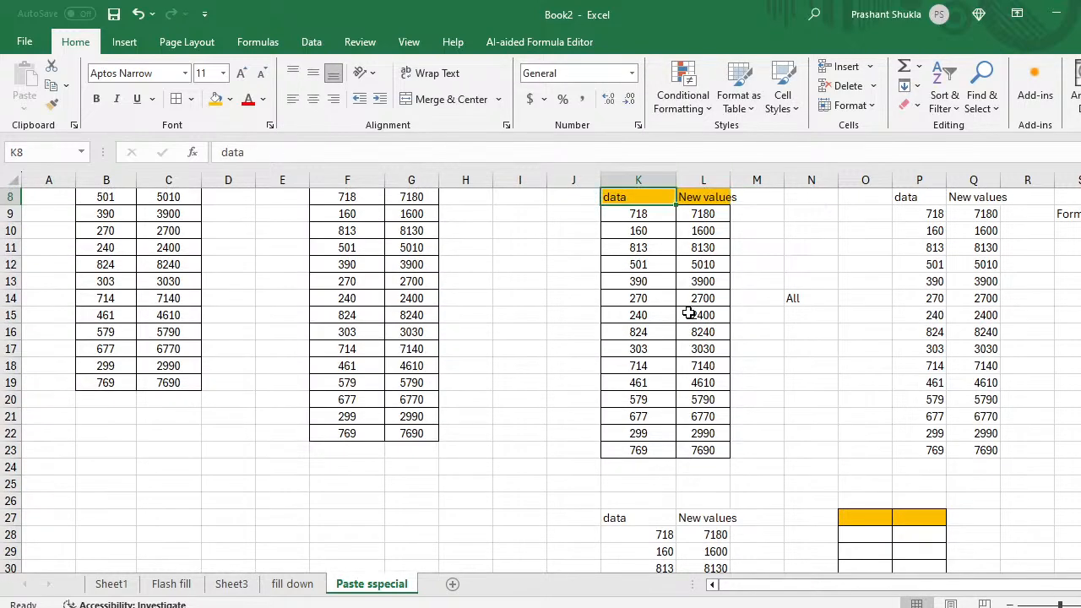
pyautogui.hotkey('shift', 'Right')
pyautogui.hotkey('ctrl', 'shift', 'Down')
pyautogui.hotkey('ctrl', 'c')
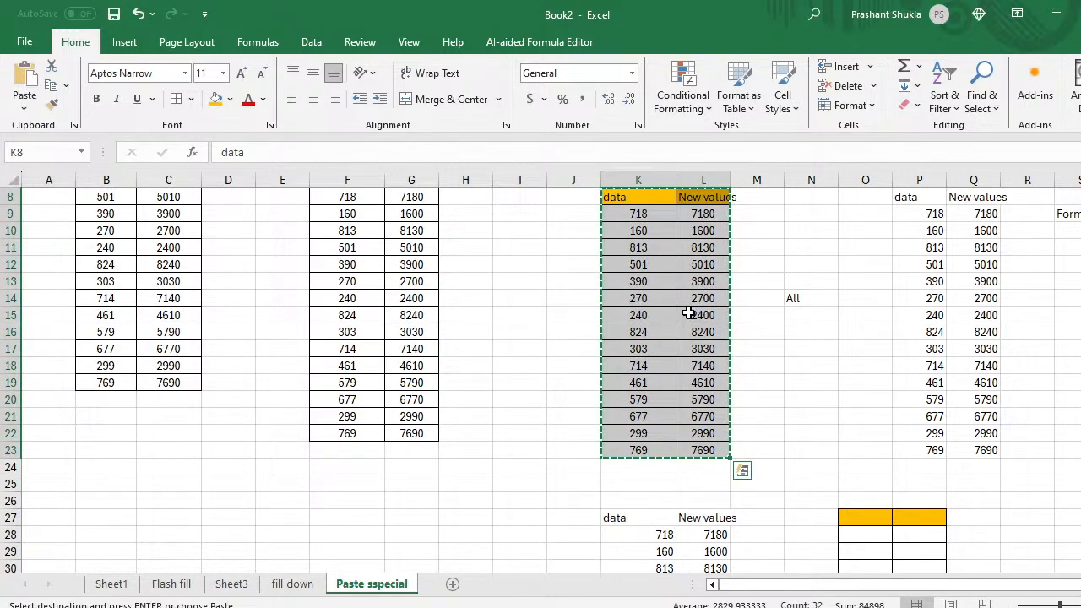
# Step: At E30, browse Paste Special choices from Comments to Formulas, cancel, then select B30
pyautogui.scroll(-4, 520, 432)
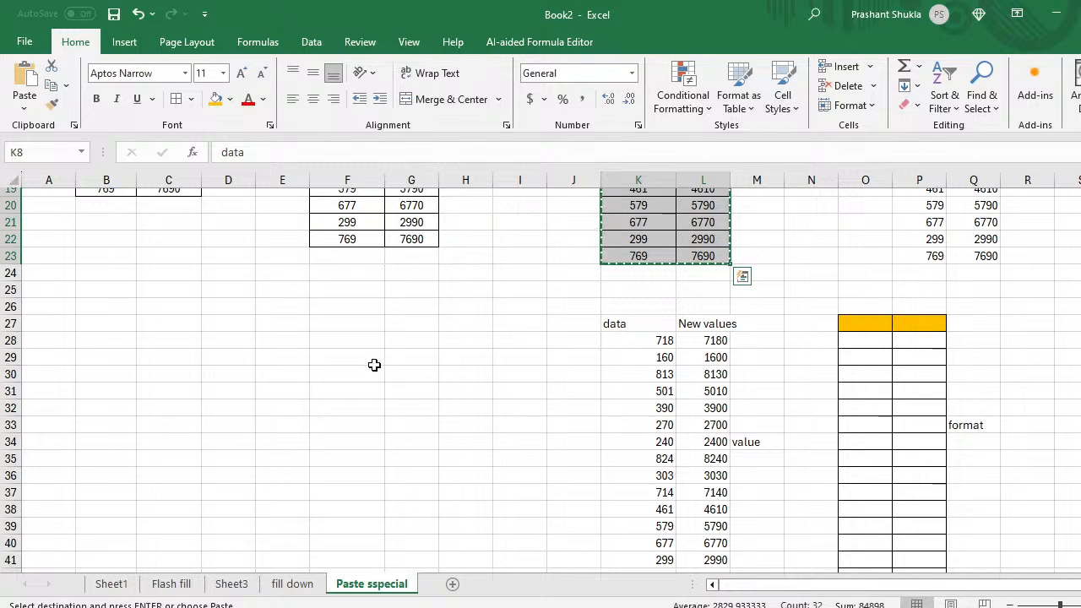
pyautogui.click(300, 368)
pyautogui.hotkey('ctrl', 'alt', 'v')
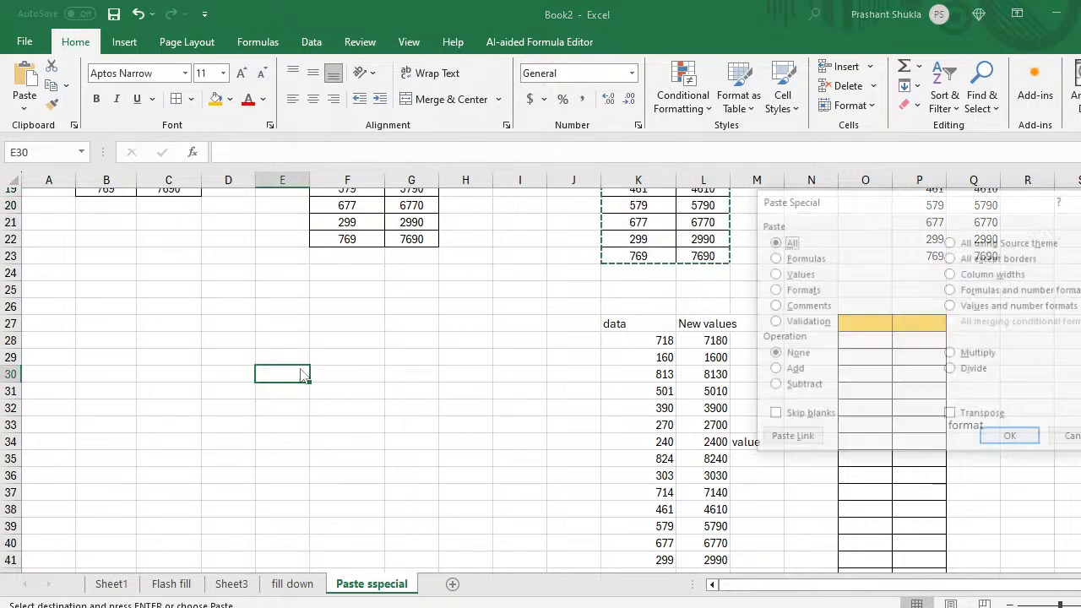
pyautogui.press('f')
pyautogui.press('Down')
pyautogui.press('Down')
pyautogui.press('Down')
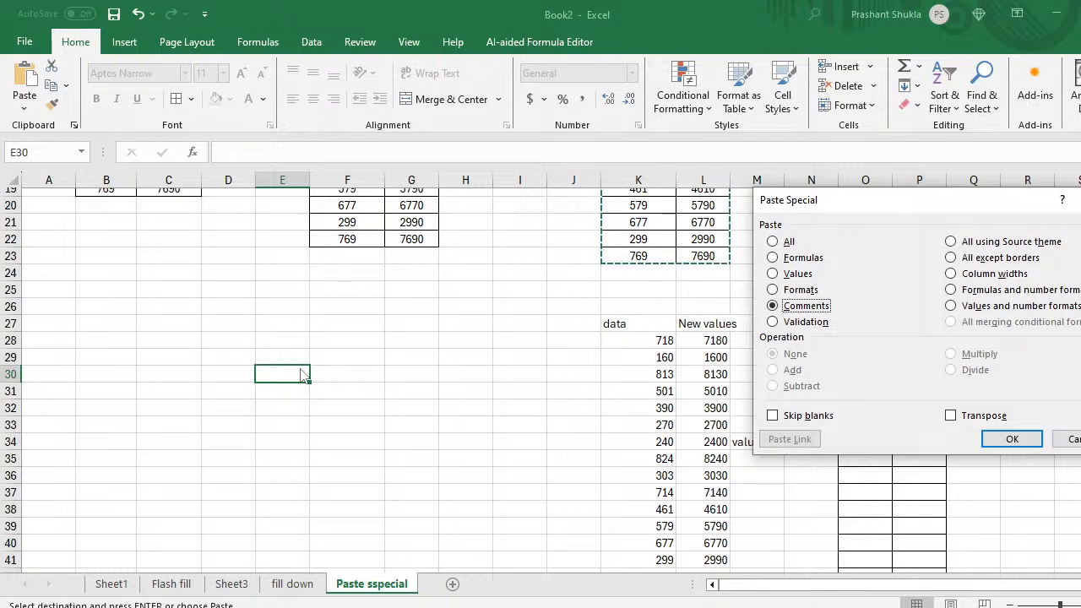
pyautogui.press('Up')
pyautogui.press('Up')
pyautogui.press('Up')
pyautogui.press('Up')
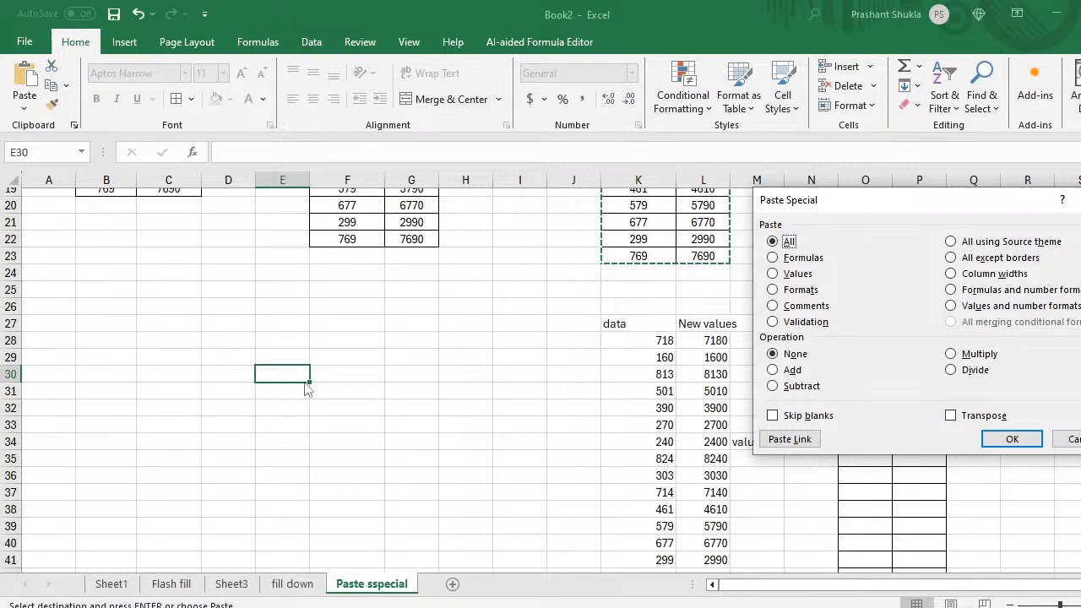
pyautogui.click(1037, 438)
pyautogui.click(96, 379)
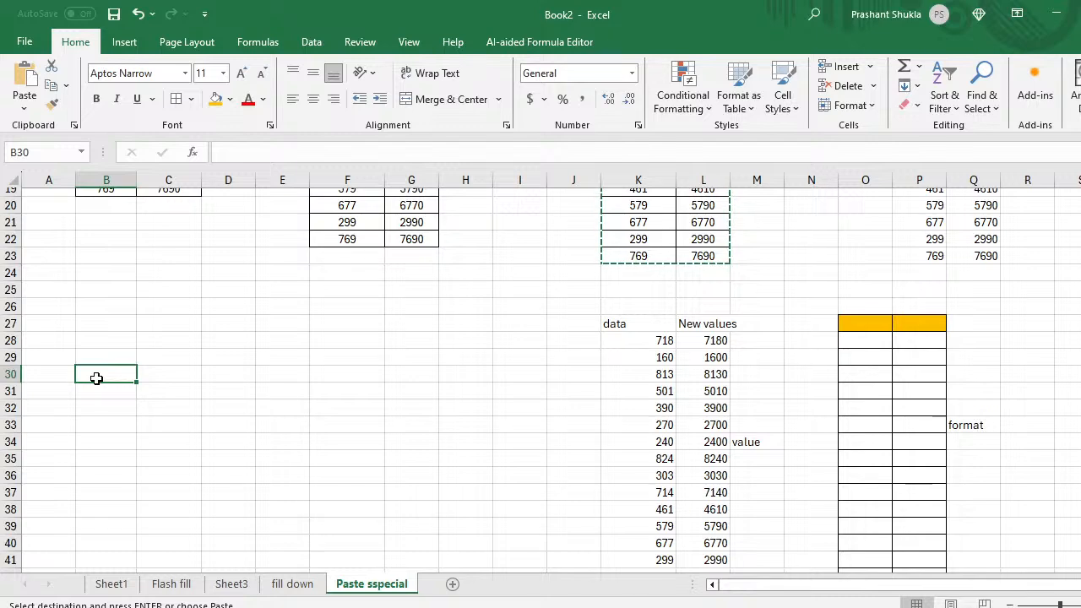
# Step: Paste the table with All and Transpose into rows 30–31, then undo it
pyautogui.hotkey('ctrl', 'alt', 'v')
pyautogui.press('f')
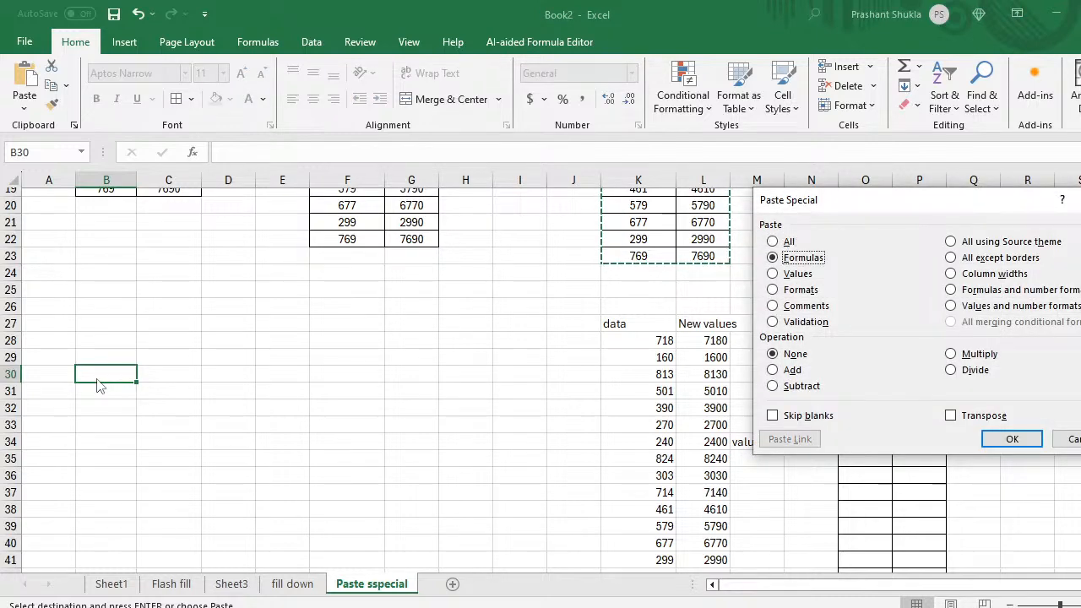
pyautogui.press('a')
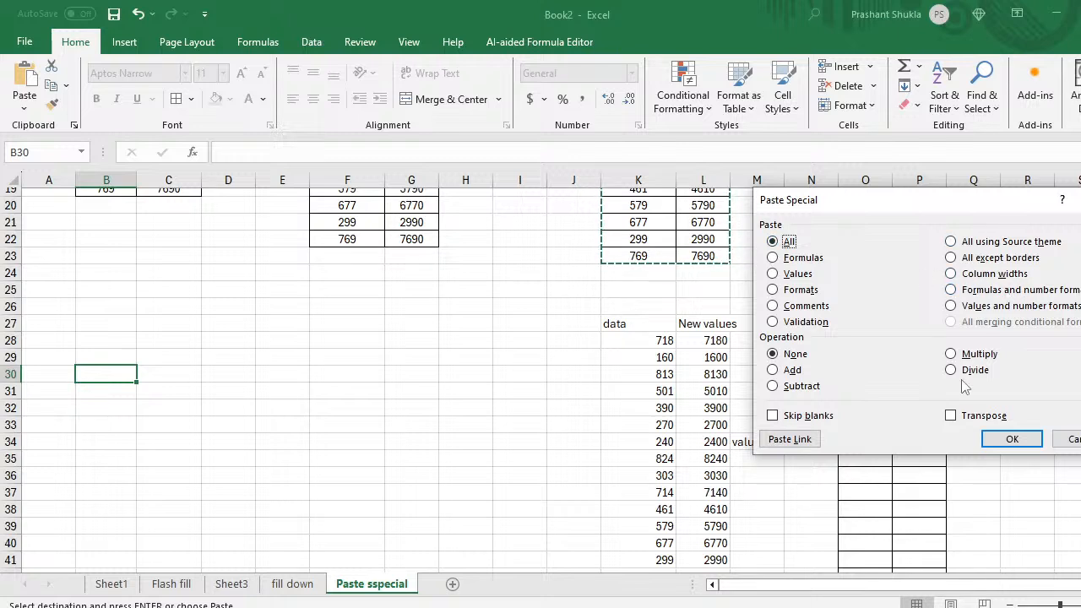
pyautogui.click(950, 415)
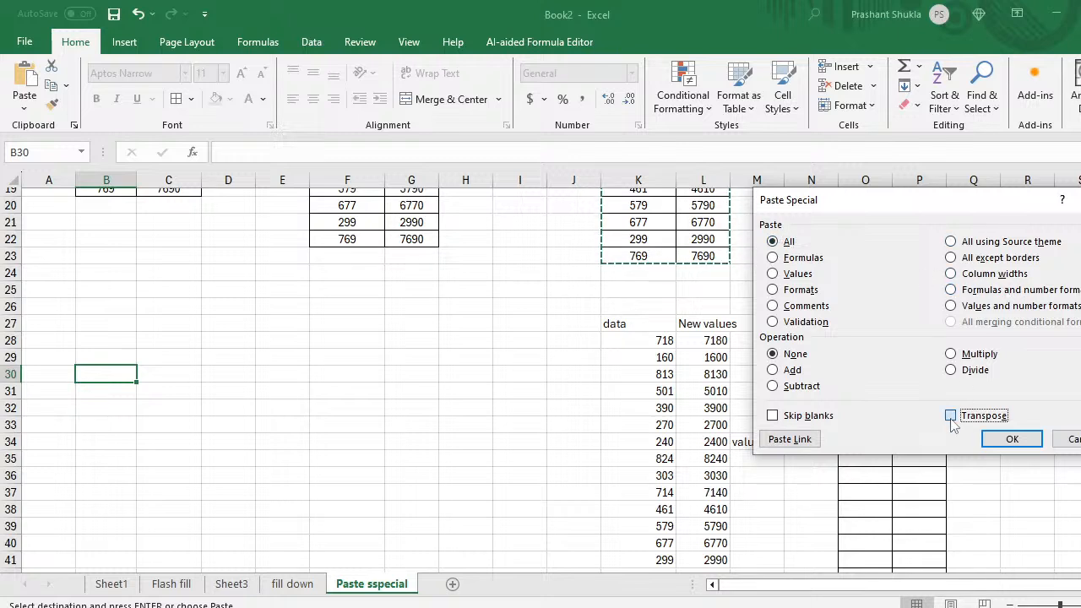
pyautogui.click(1012, 440)
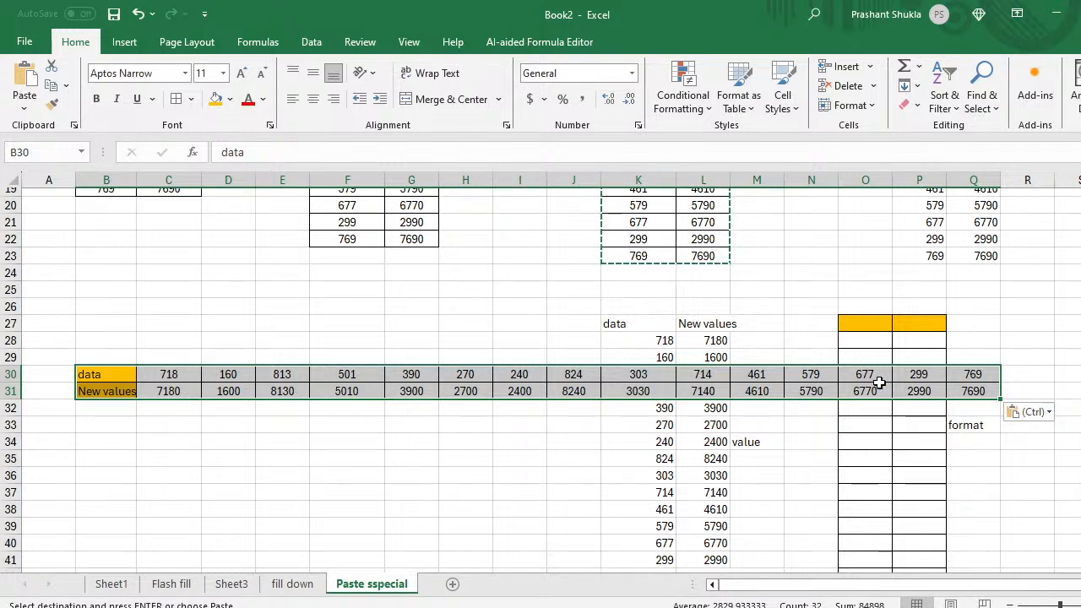
pyautogui.hotkey('ctrl', 'z')
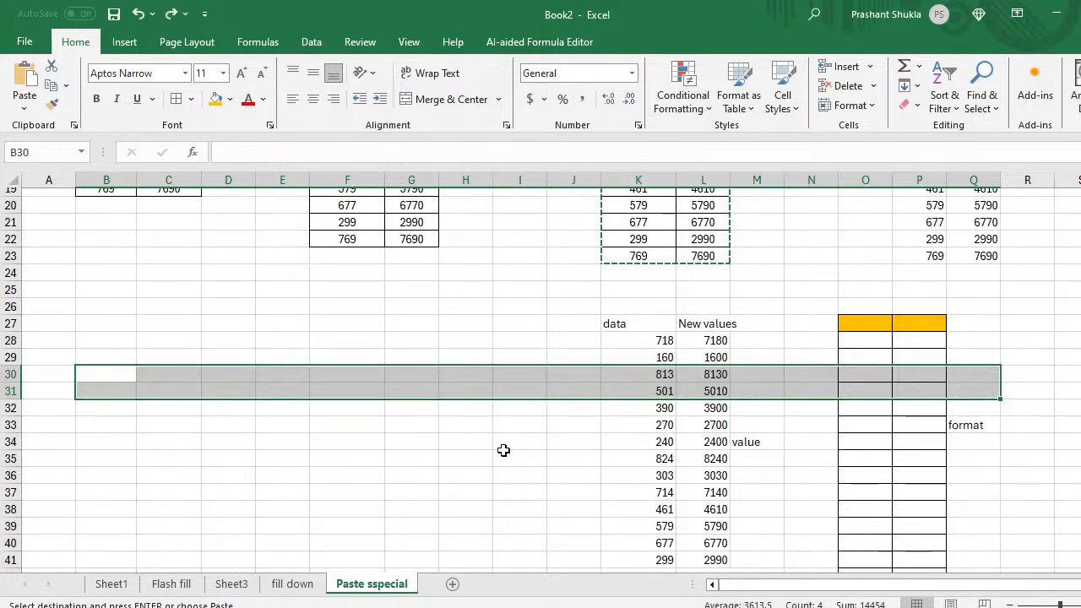
# Step: Paste the copied table transposed into rows 48–49 at G48, then select G57
pyautogui.click(414, 479)
pyautogui.press('Down')
pyautogui.press('Down')
pyautogui.press('Down')
pyautogui.press('Down')
pyautogui.press('Down')
pyautogui.press('Down')
pyautogui.press('Down')
pyautogui.press('Down')
pyautogui.press('Down')
pyautogui.press('Down')
pyautogui.press('Down')
pyautogui.press('Down')
pyautogui.press('Down')
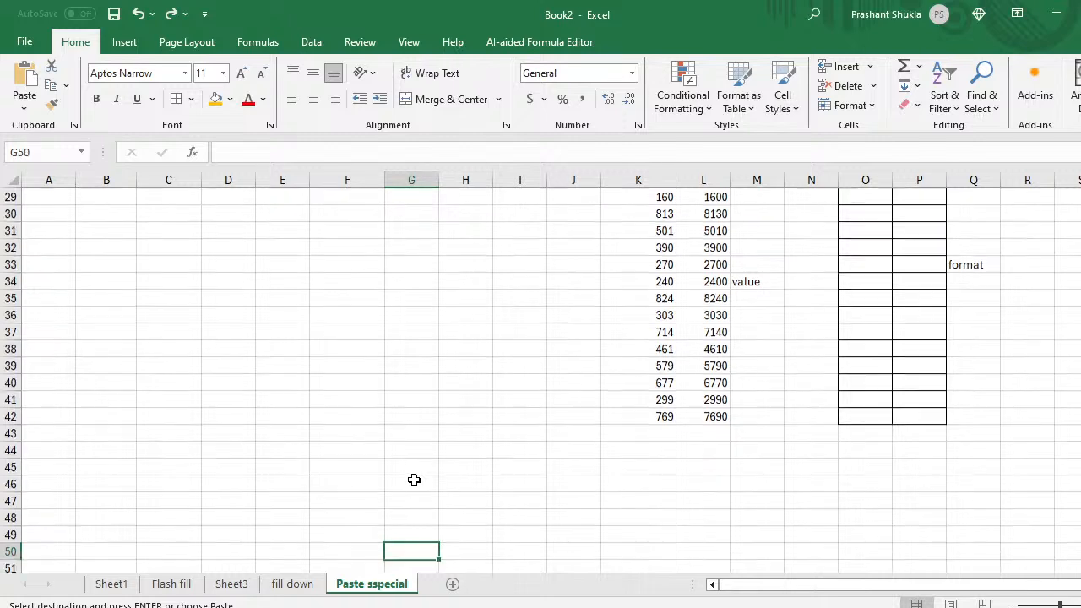
pyautogui.press('Up')
pyautogui.press('Up')
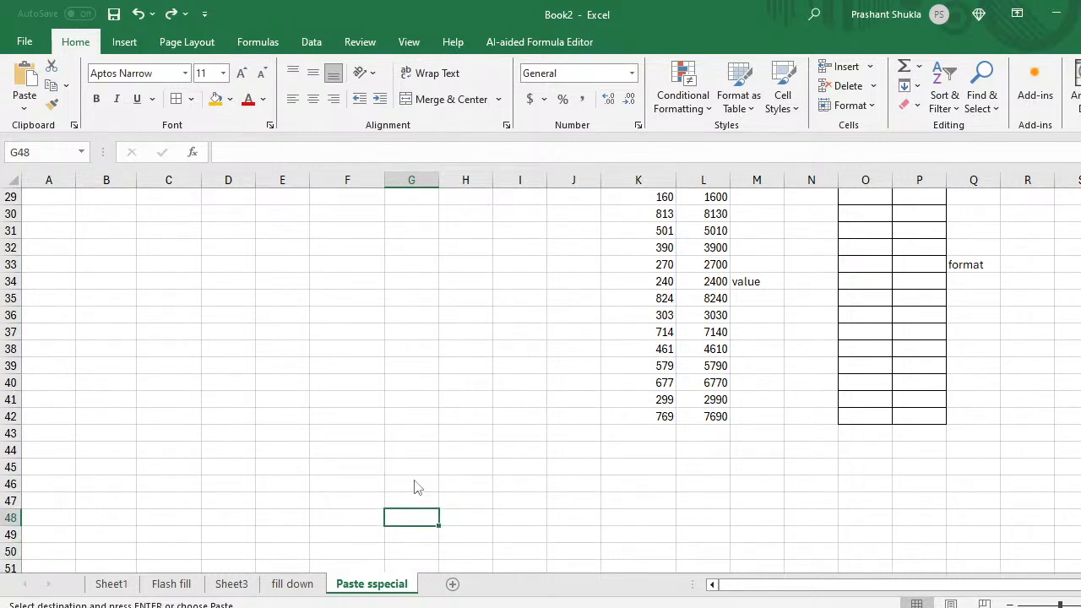
pyautogui.hotkey('ctrl', 'alt', 'v')
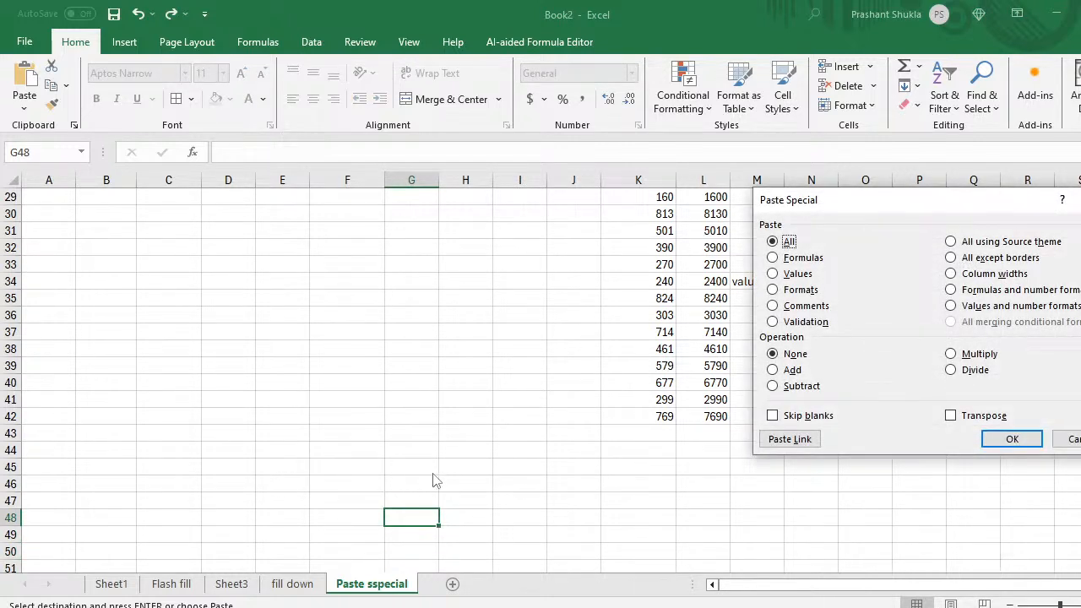
pyautogui.click(952, 416)
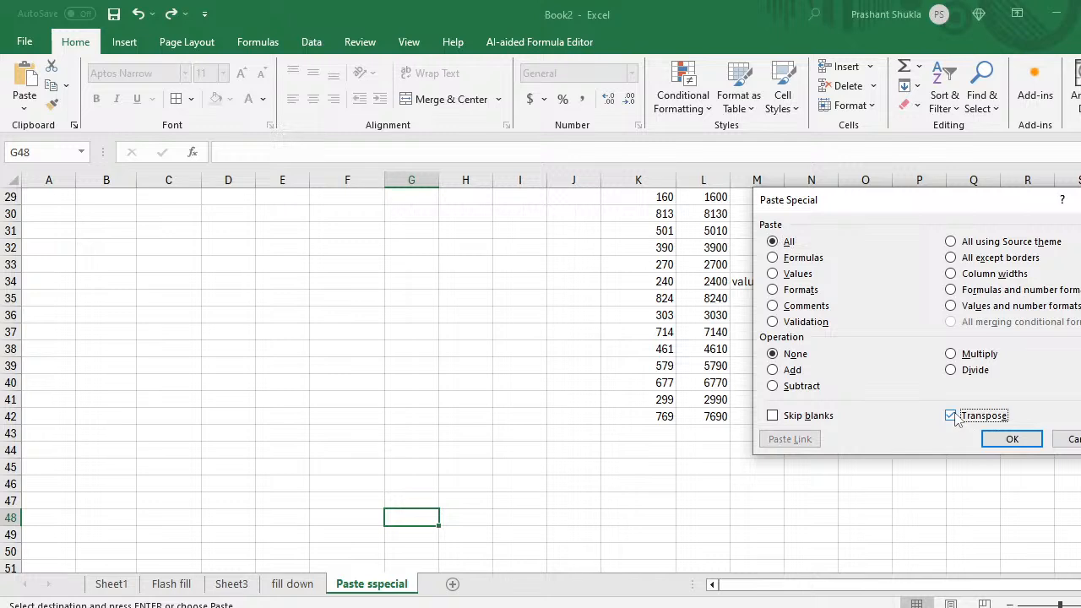
pyautogui.click(1005, 435)
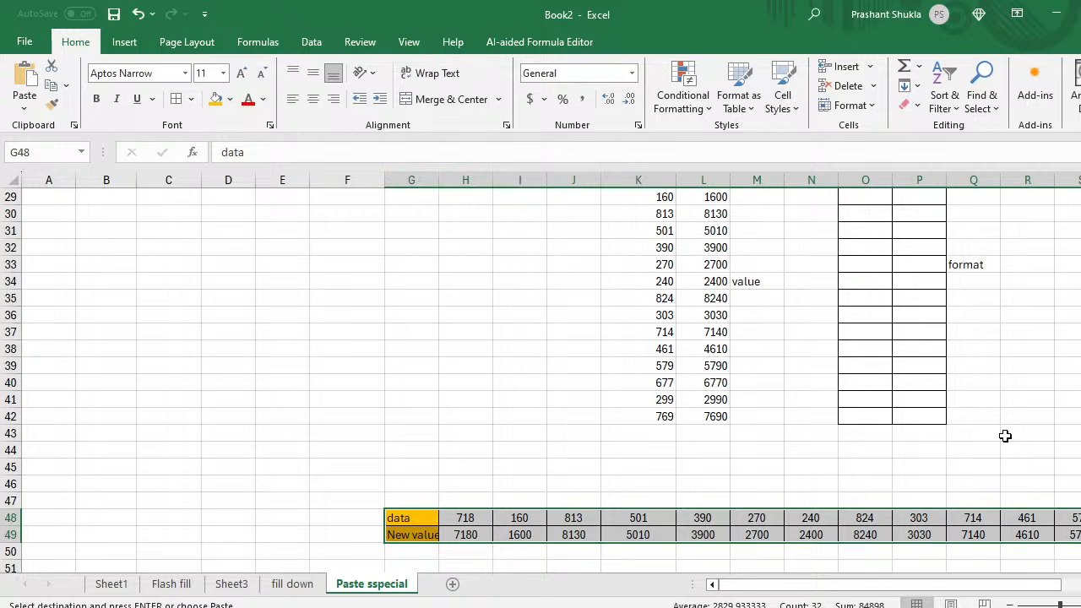
pyautogui.scroll(-5, 1004, 435)
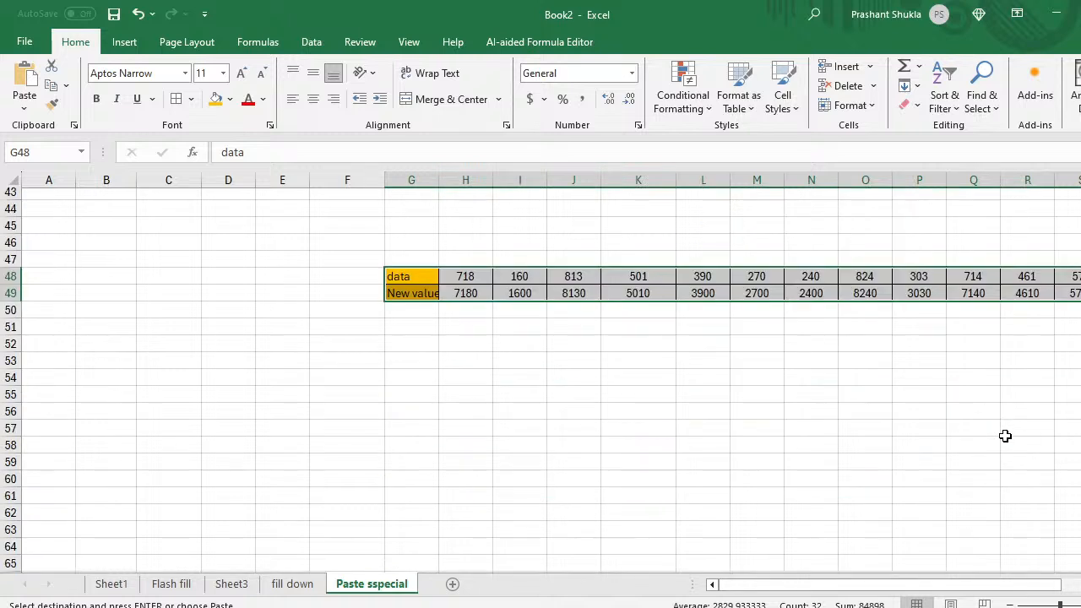
pyautogui.click(416, 426)
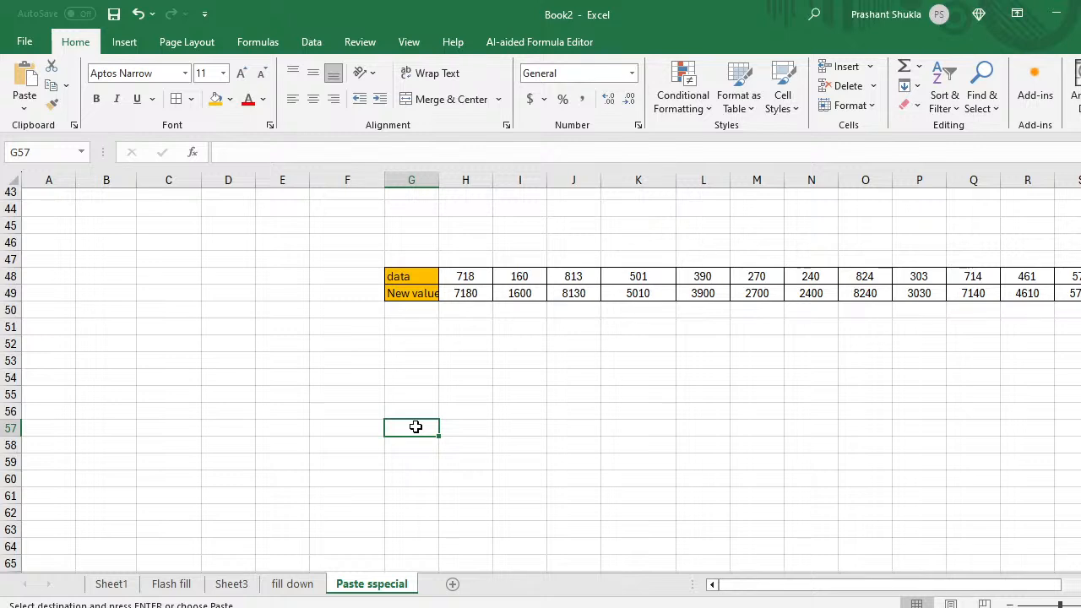
# Step: Paste the copied table transposed at G57 using Paste Special with Transpose
pyautogui.rightClick(415, 431)
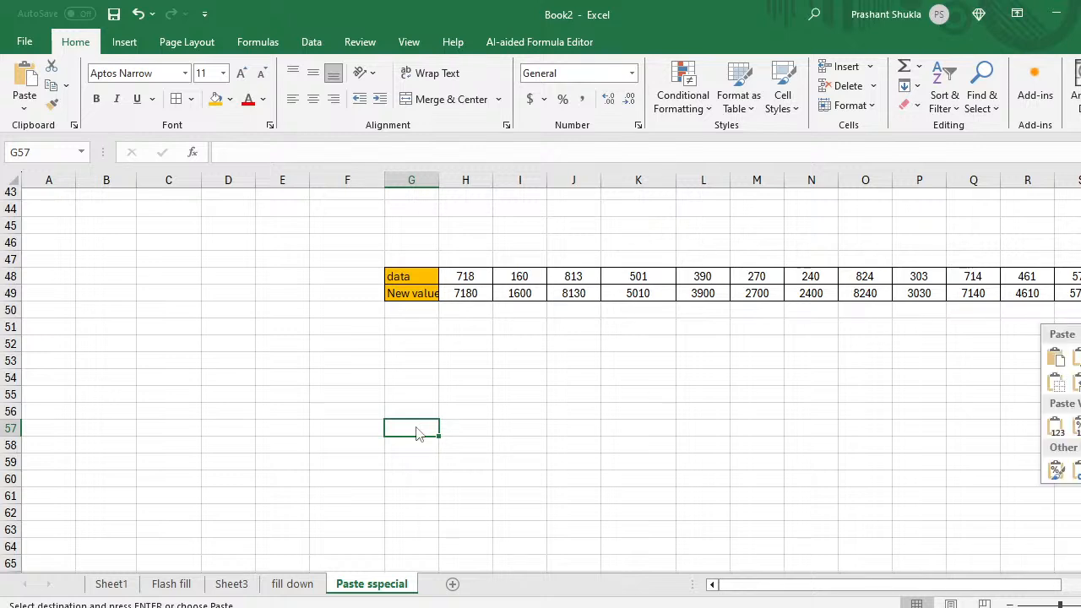
pyautogui.click(416, 427)
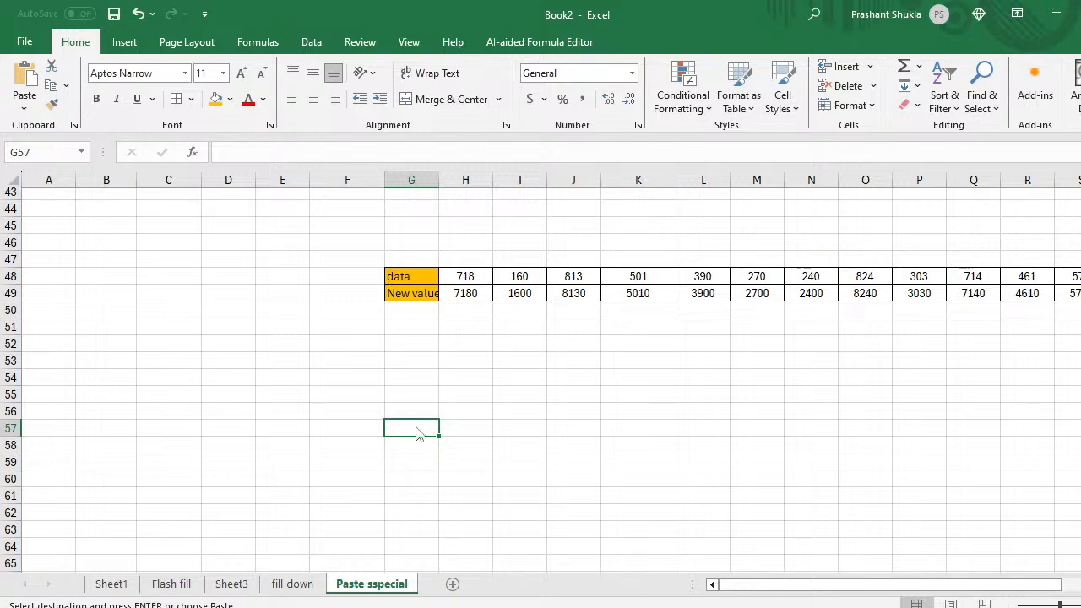
pyautogui.hotkey('ctrl', 'alt', 'v')
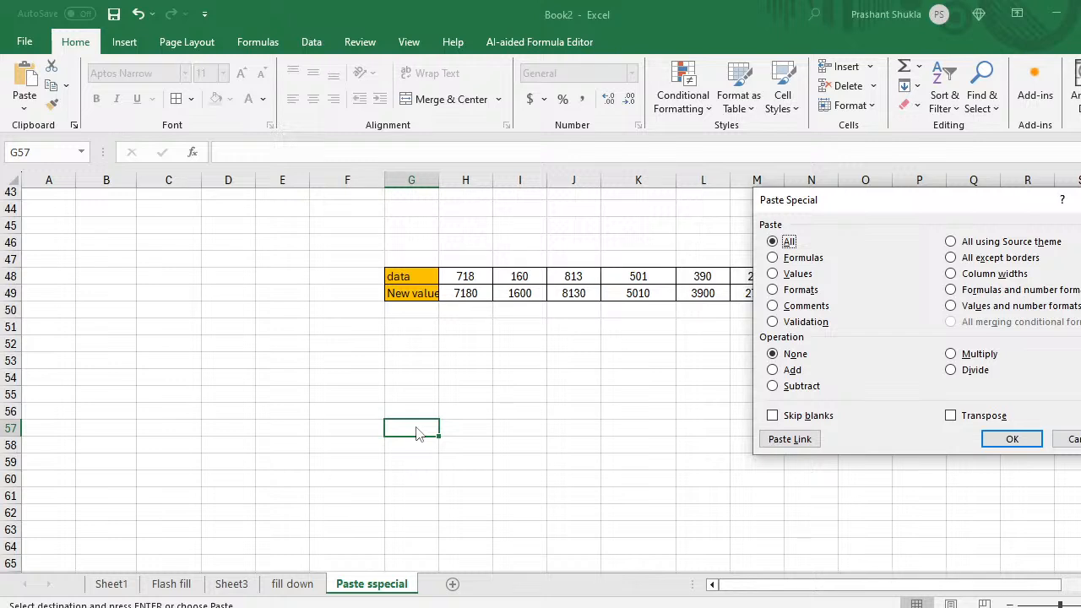
pyautogui.press('e')
pyautogui.click(1010, 441)
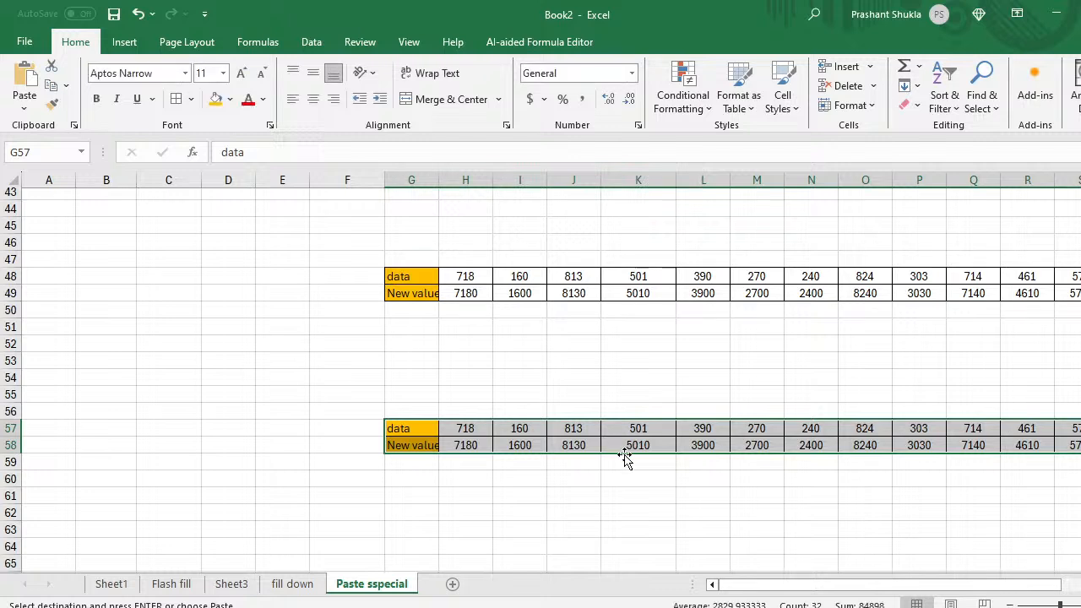
# Step: Check the pasted values along row 57, then start typing 'Ctrl +Alt+v+E' in I55
pyautogui.click(574, 469)
pyautogui.press('Up')
pyautogui.press('Up')
pyautogui.press('Right')
pyautogui.press('Right')
pyautogui.press('Right')
pyautogui.press('Right')
pyautogui.press('Right')
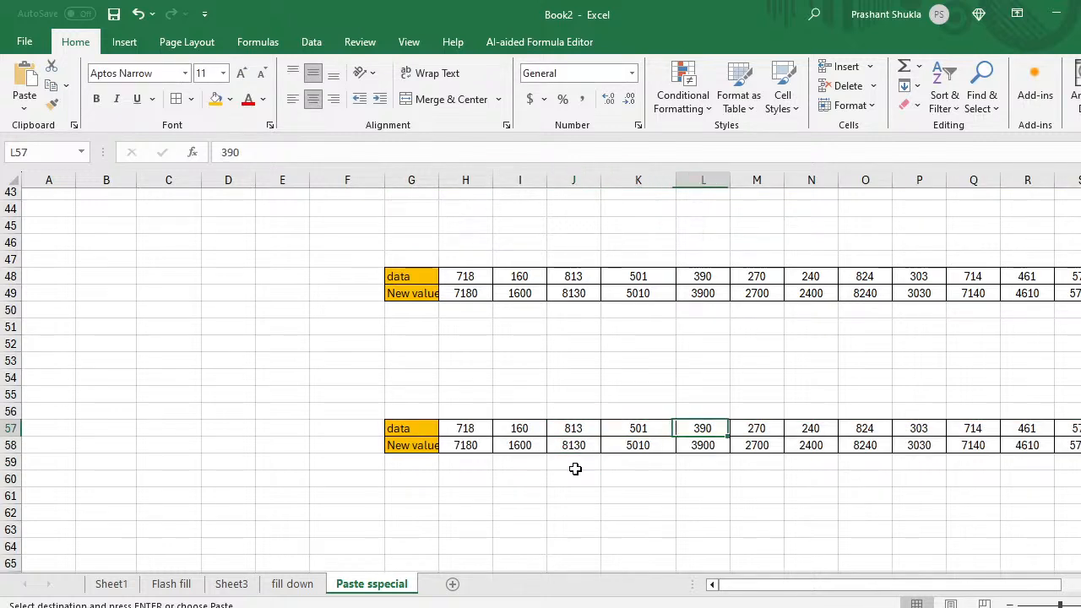
pyautogui.press('Right')
pyautogui.press('Right')
pyautogui.press('Right')
pyautogui.press('Right')
pyautogui.press('Right')
pyautogui.press('Right')
pyautogui.press('Right')
pyautogui.press('Right')
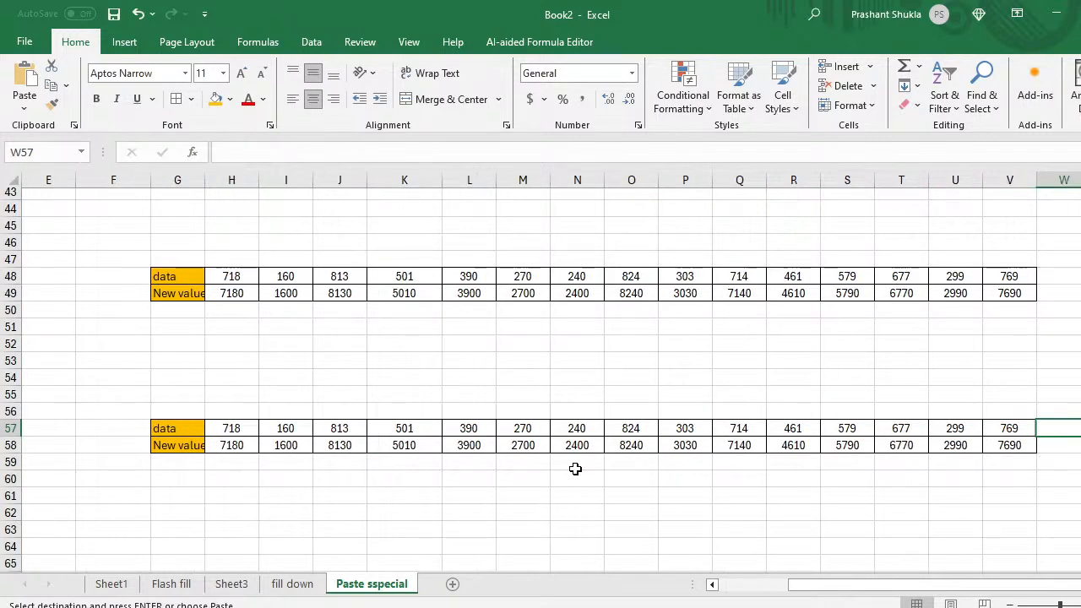
pyautogui.press('Left')
pyautogui.press('Left')
pyautogui.press('Left')
pyautogui.press('Left')
pyautogui.press('Left')
pyautogui.press('Left')
pyautogui.press('Left')
pyautogui.press('Left')
pyautogui.press('Left')
pyautogui.press('Left')
pyautogui.press('Left')
pyautogui.press('Left')
pyautogui.press('Left')
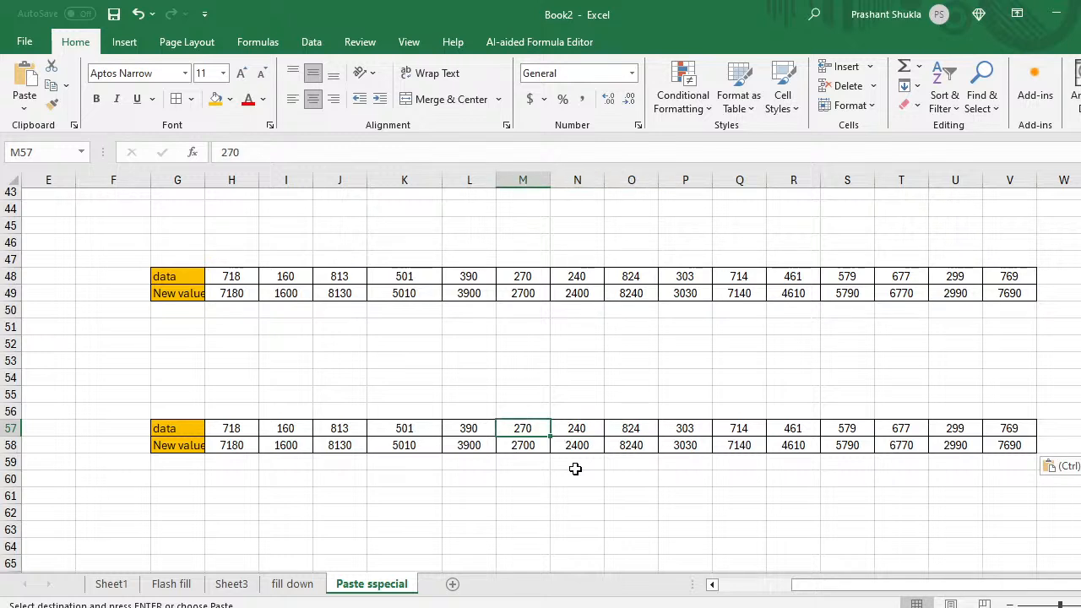
pyautogui.press('Left')
pyautogui.press('Left')
pyautogui.press('Up')
pyautogui.press('Up')
pyautogui.press('Right')
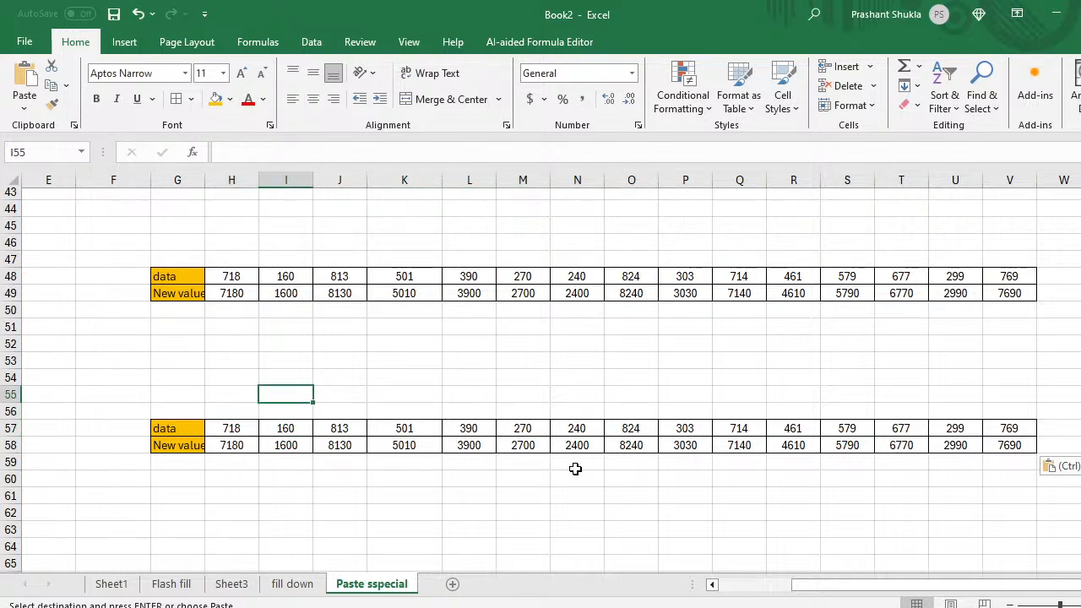
pyautogui.write('Ctrl')
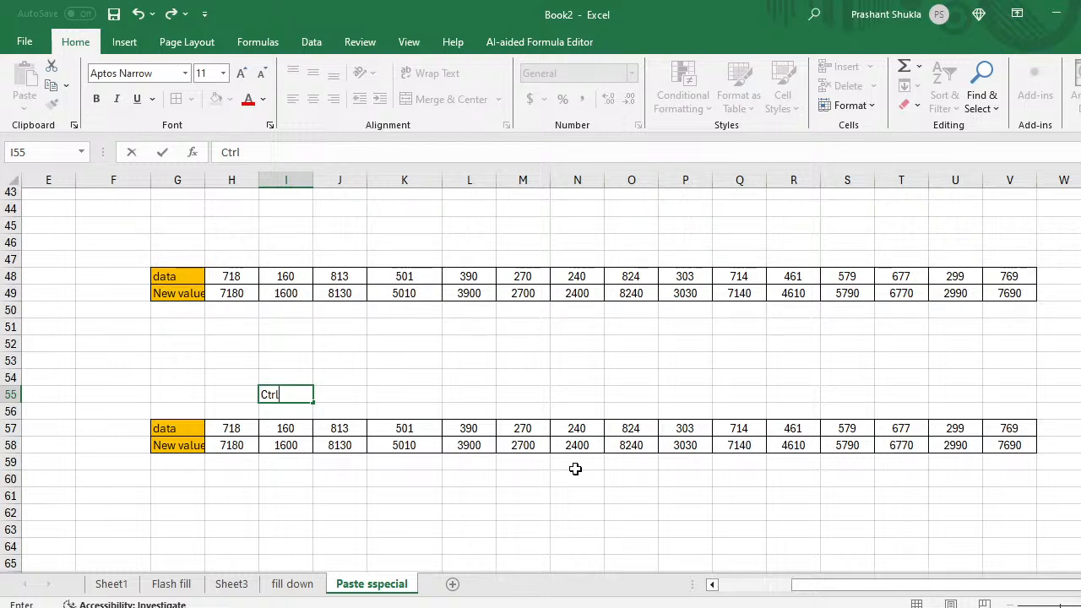
pyautogui.write(' +Alt+v+E')
# Step: Commit the 'Ctrl +Alt+v+E' note in I55
pyautogui.press('Return')
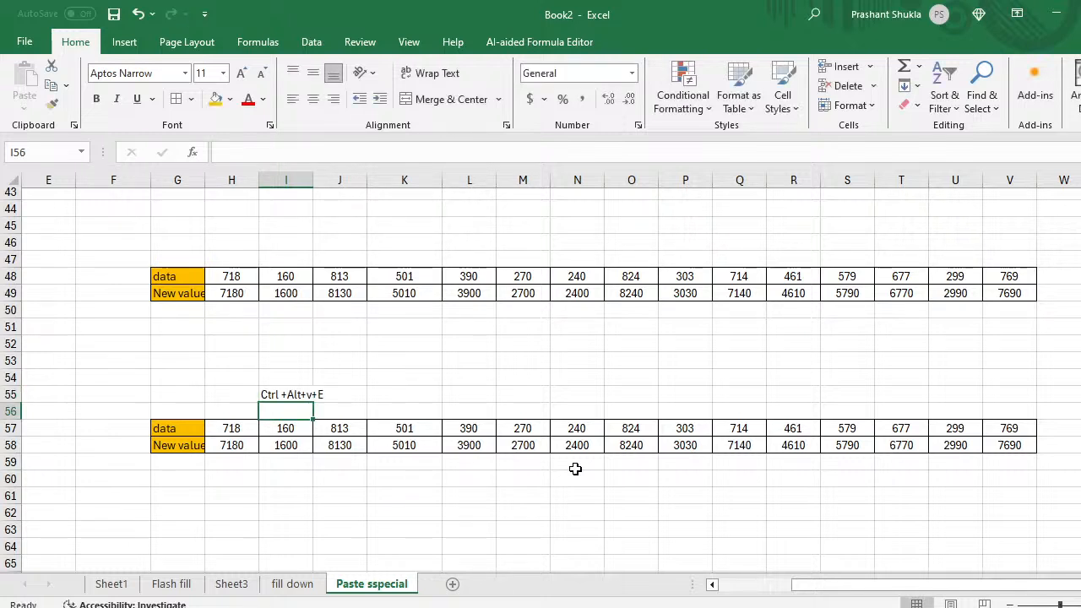
pyautogui.press('Up')
pyautogui.press('Down')
# Step: Move across the pasted table to E57 and start typing 'Horizantial'
pyautogui.press('Left')
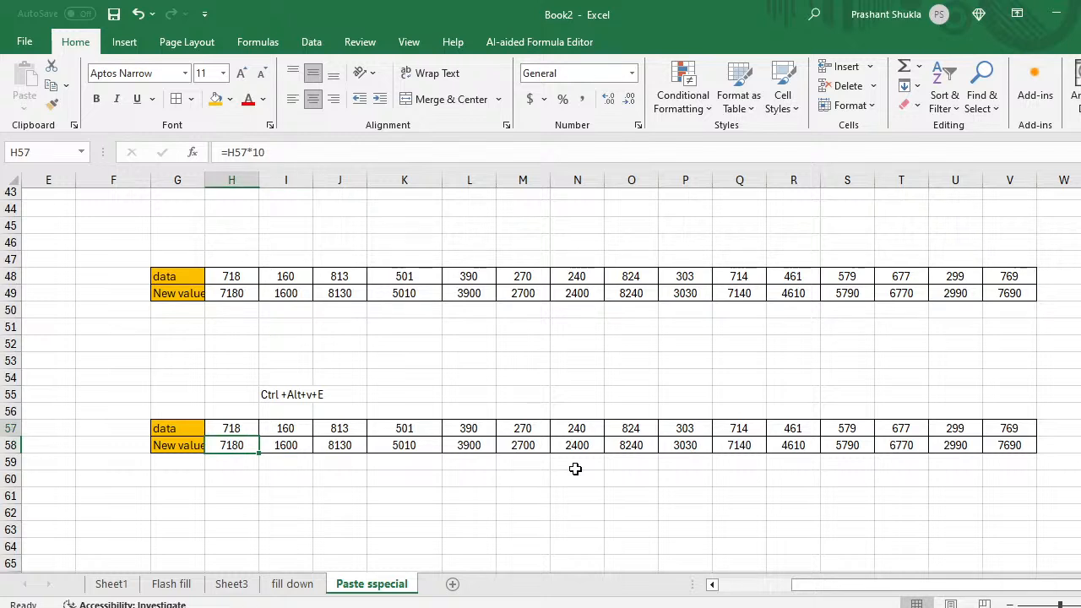
pyautogui.press('Up')
pyautogui.press('Right')
pyautogui.press('Right')
pyautogui.press('Left')
pyautogui.press('Left')
pyautogui.press('Left')
pyautogui.press('Left')
pyautogui.press('Left')
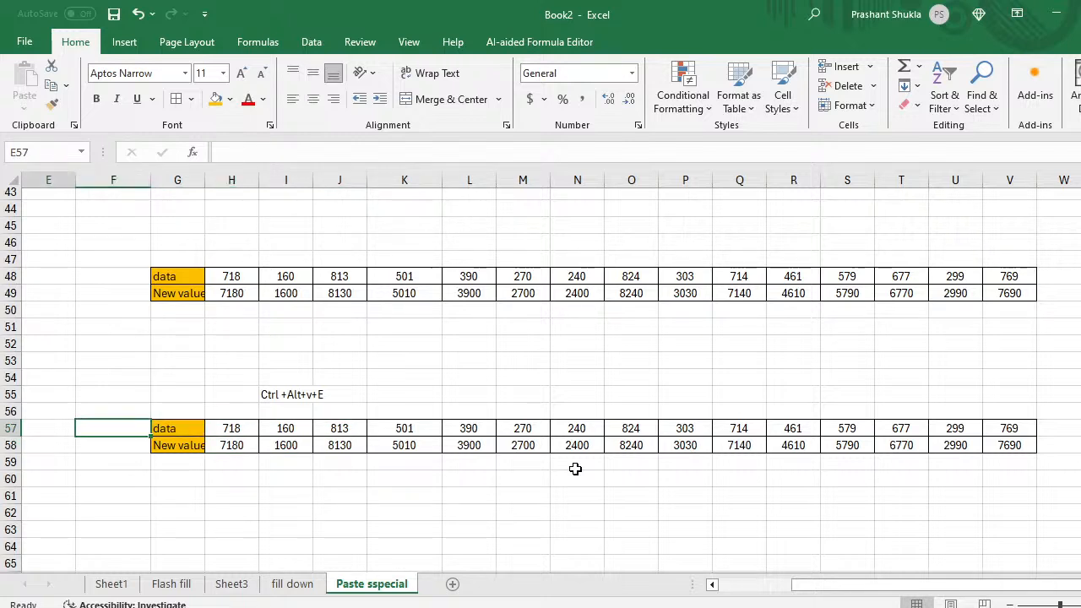
pyautogui.press('Left')
pyautogui.press('Left')
pyautogui.press('Right')
pyautogui.press('Right')
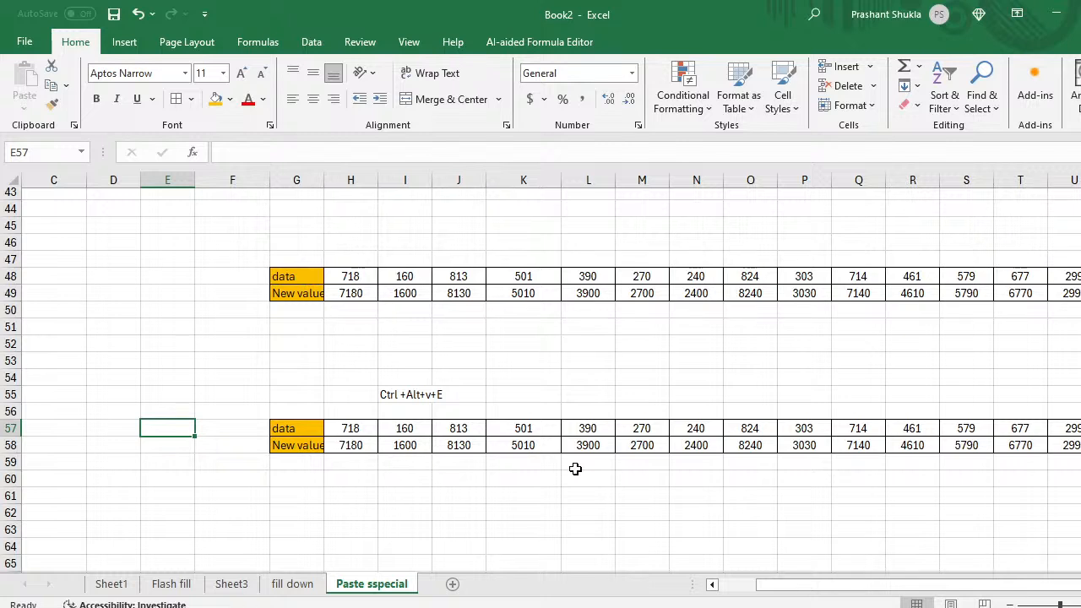
pyautogui.write('Hori')
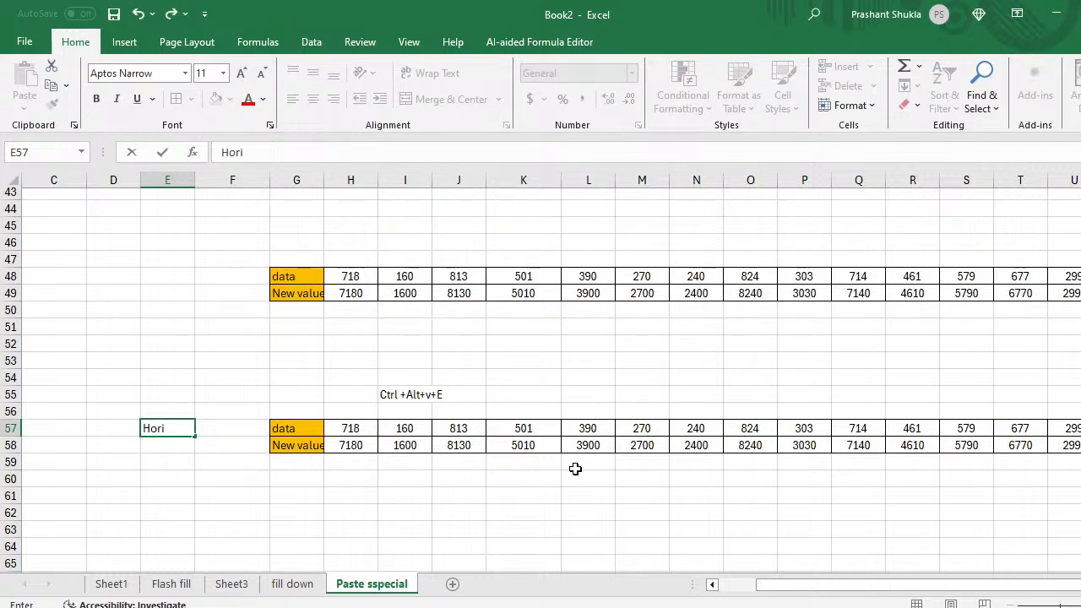
pyautogui.write('zantial')
# Step: Commit the 'Horizantial' label in E57 and copy the two-row table G57:V58
pyautogui.press('Return')
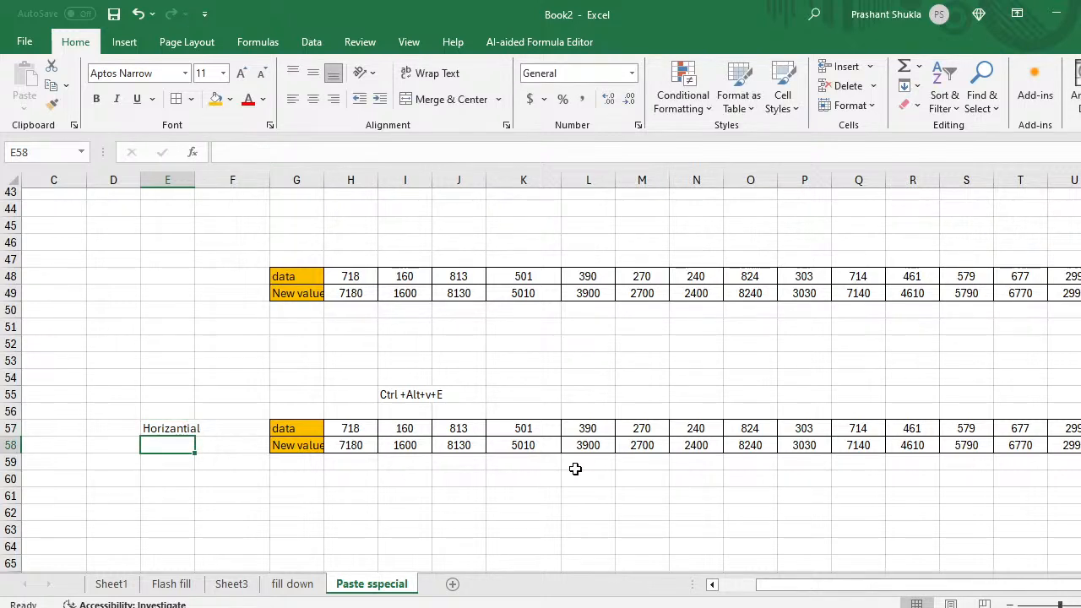
pyautogui.press('Down')
pyautogui.press('Down')
pyautogui.press('Down')
pyautogui.press('Down')
pyautogui.press('Down')
pyautogui.press('Right')
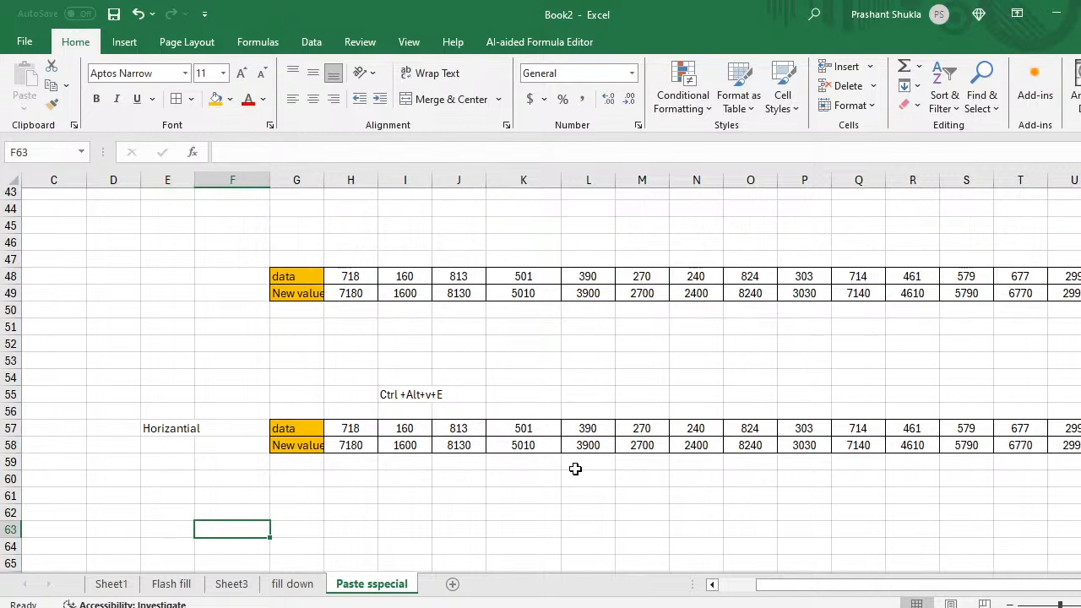
pyautogui.press('Up')
pyautogui.press('Up')
pyautogui.press('Up')
pyautogui.press('Up')
pyautogui.press('Right')
pyautogui.press('Up')
pyautogui.press('Up')
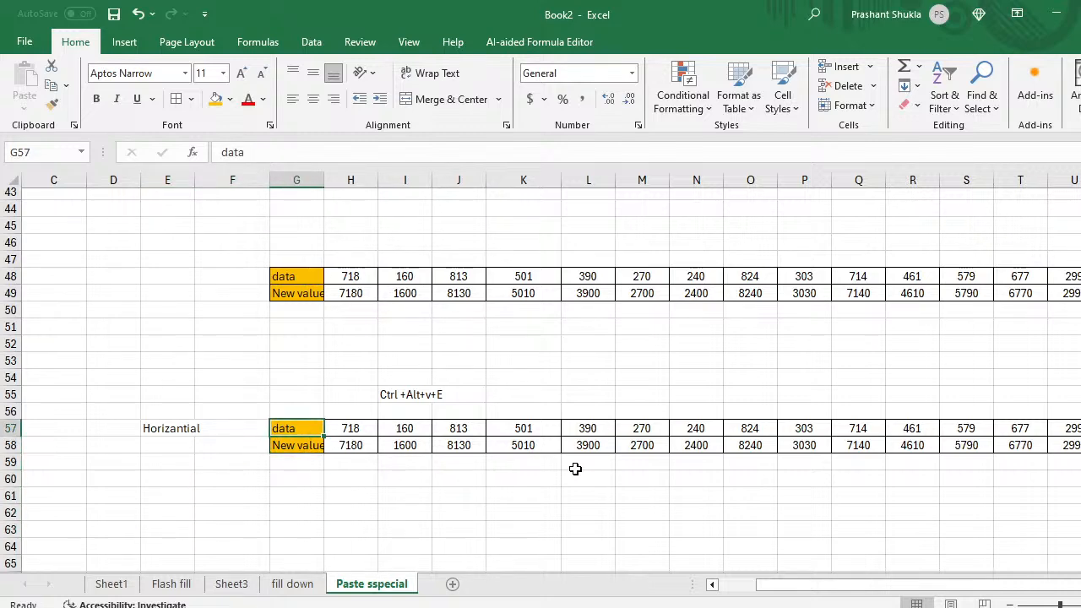
pyautogui.hotkey('ctrl', 'shift', 'Right')
pyautogui.hotkey('ctrl', 'shift', 'Down')
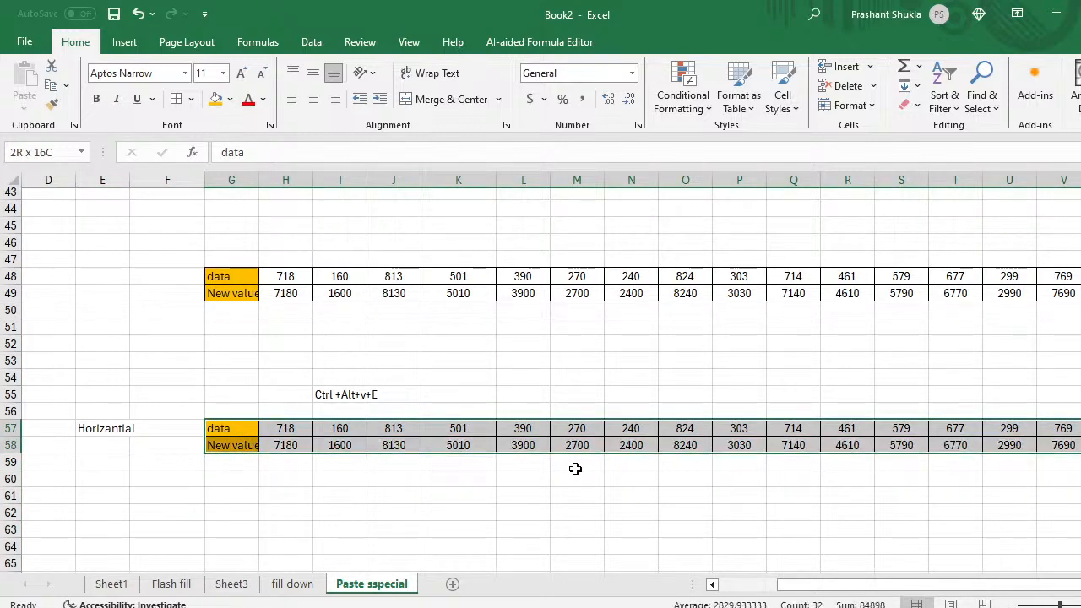
pyautogui.hotkey('ctrl', 'c')
# Step: Cancel that copy, recopy the full two-row table, and select G68 as destination
pyautogui.press('Left')
pyautogui.press('Right')
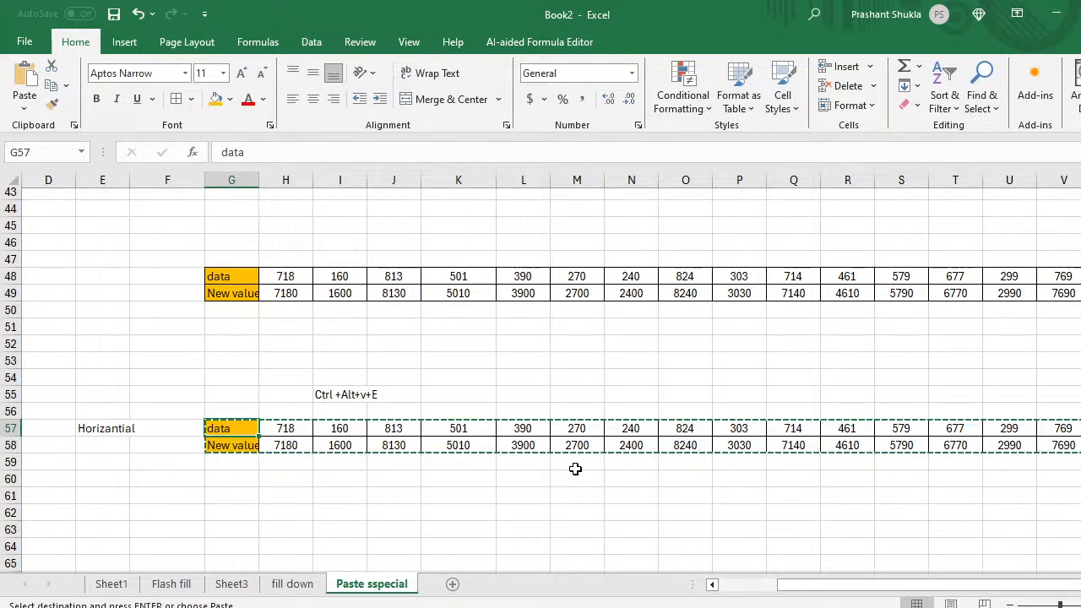
pyautogui.press('Escape')
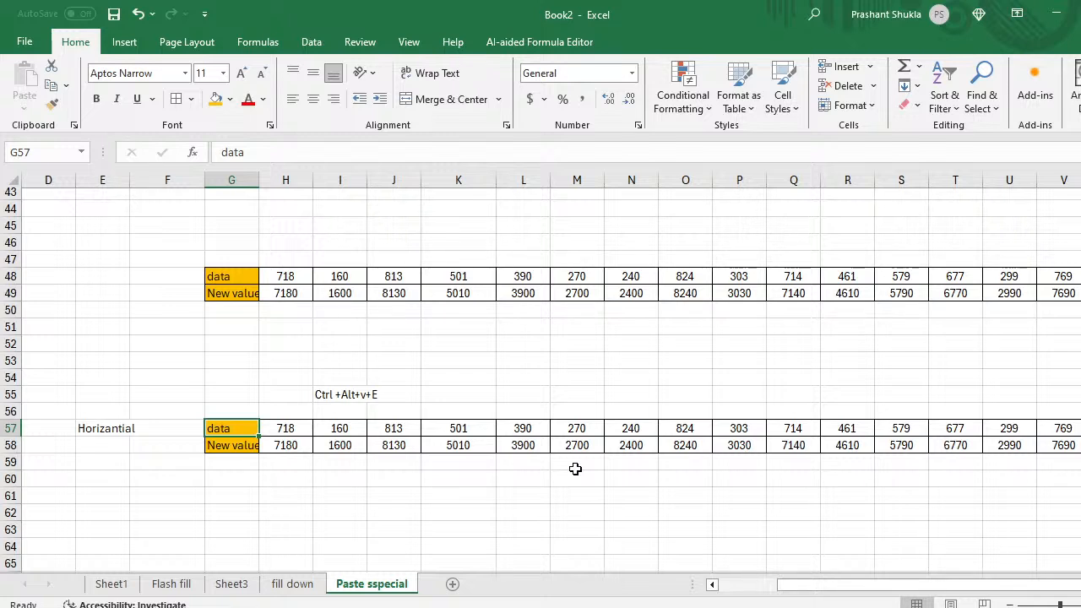
pyautogui.hotkey('ctrl', 'shift', 'Right')
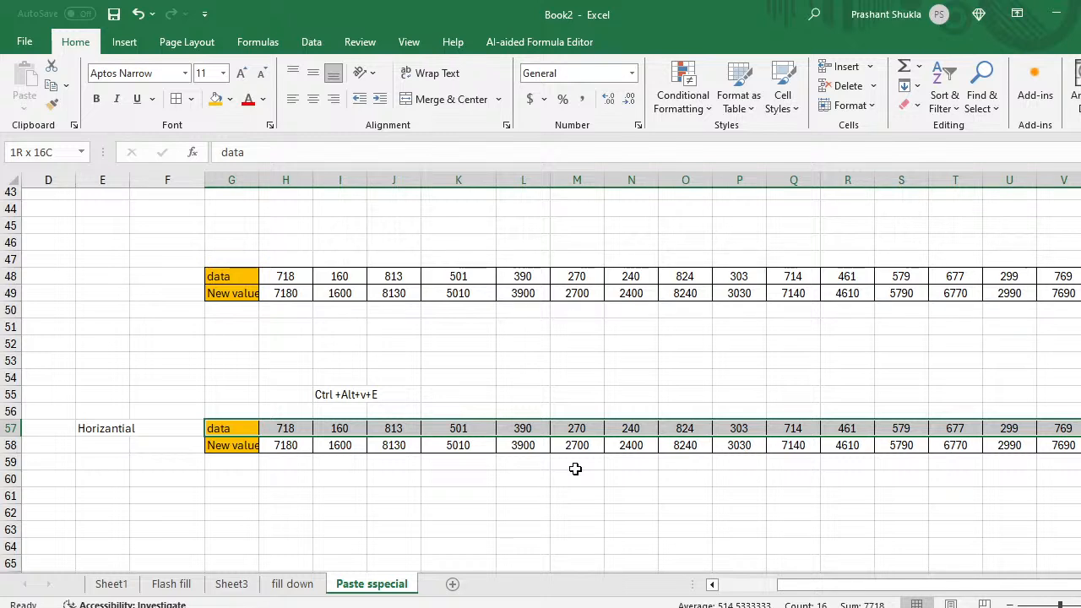
pyautogui.hotkey('shift', 'Down')
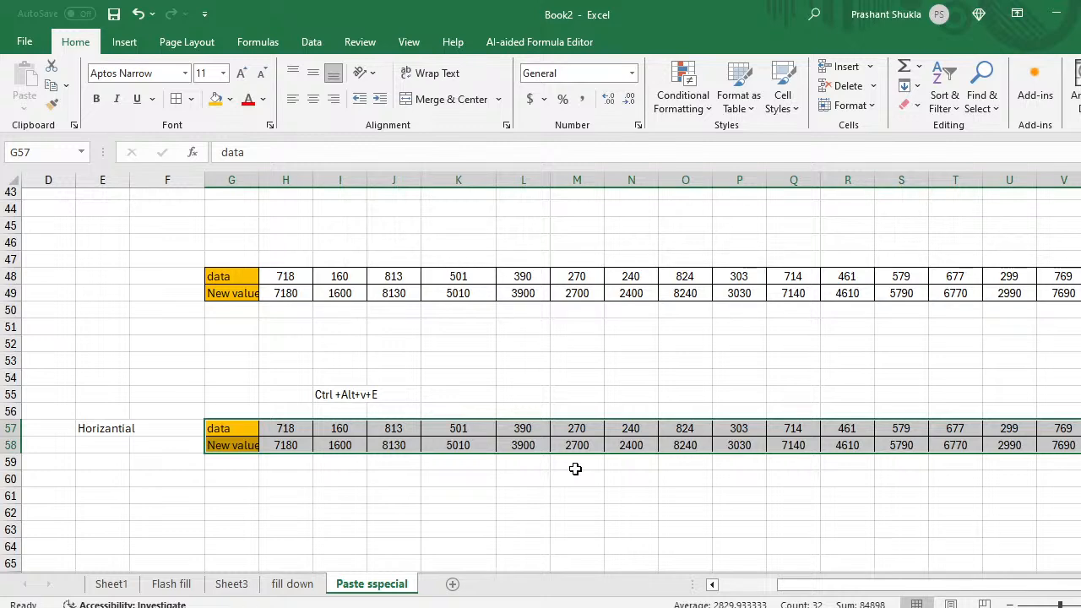
pyautogui.hotkey('ctrl', 'c')
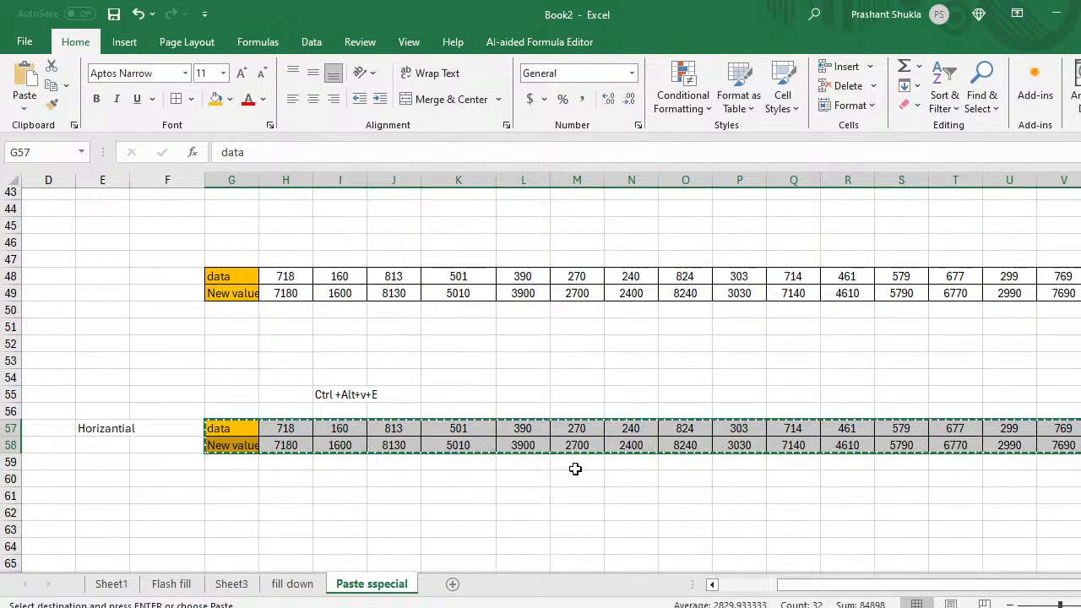
pyautogui.scroll(-1, 575, 469)
pyautogui.scroll(-3, 574, 469)
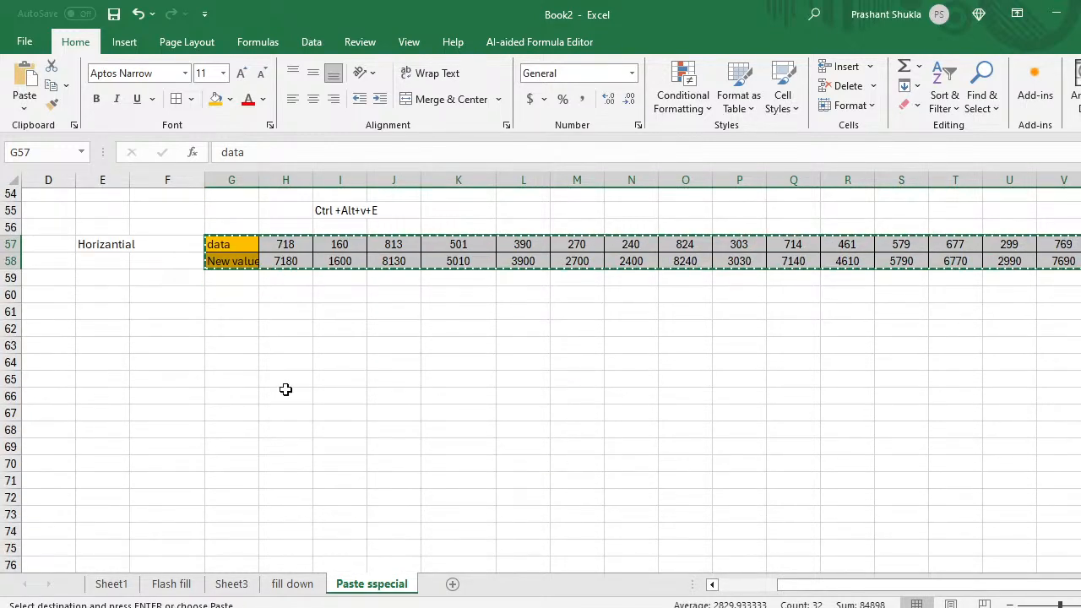
pyautogui.click(243, 424)
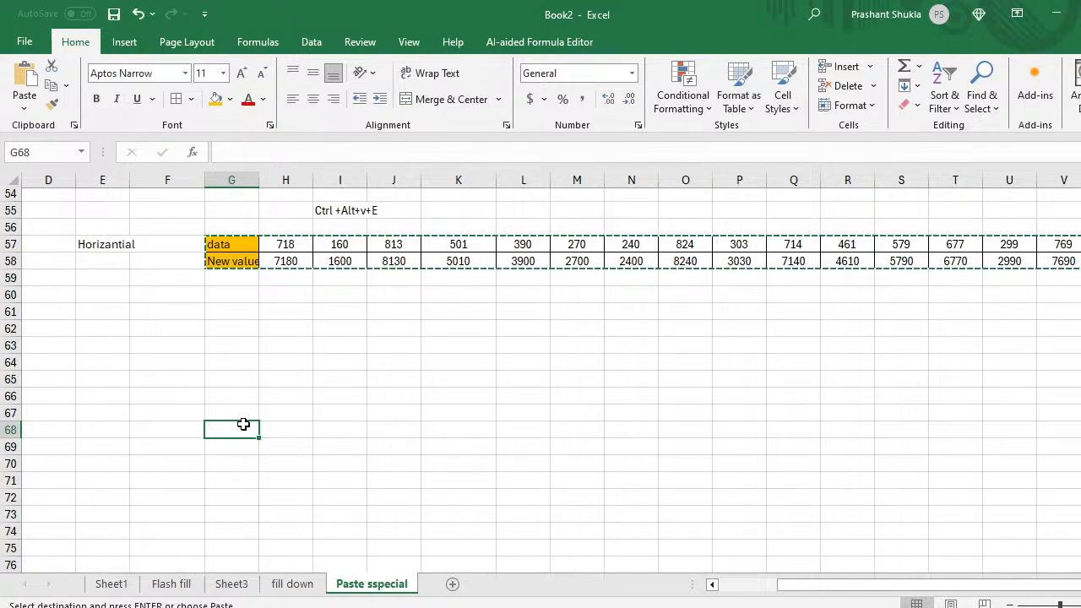
# Step: Paste the copied rows transposed at G68 as a vertical list in columns G and H
pyautogui.hotkey('ctrl', 'alt', 'v')
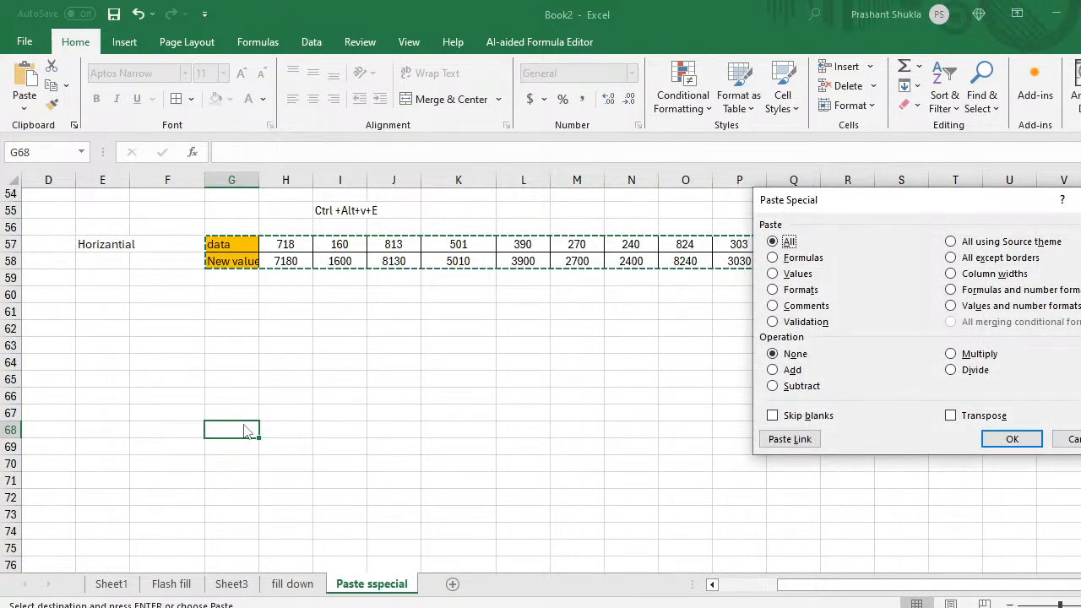
pyautogui.hotkey('alt', 'e')
pyautogui.press('Return')
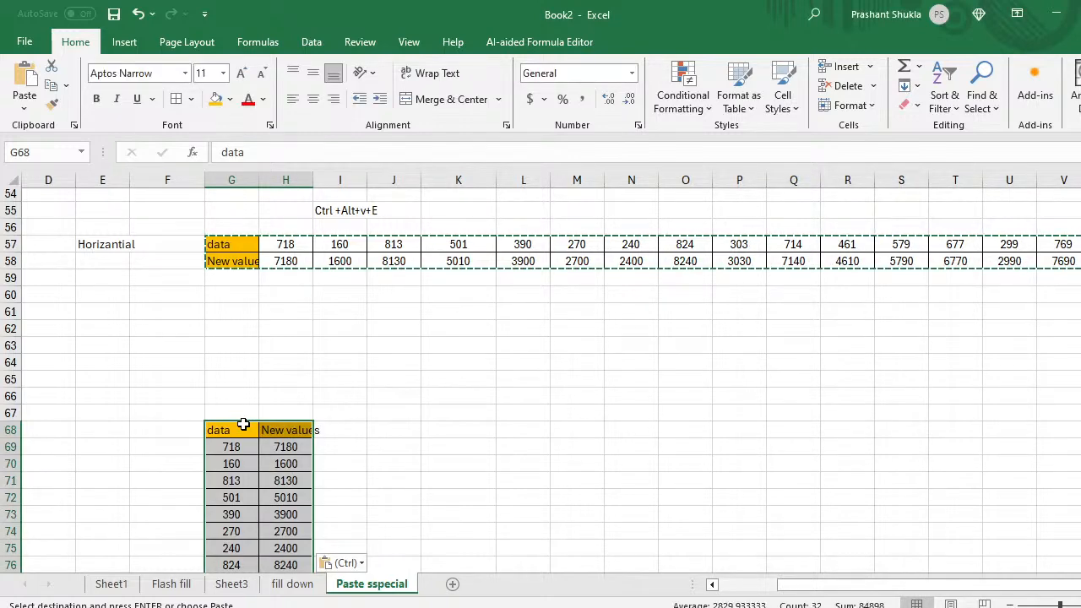
pyautogui.scroll(-1, 243, 425)
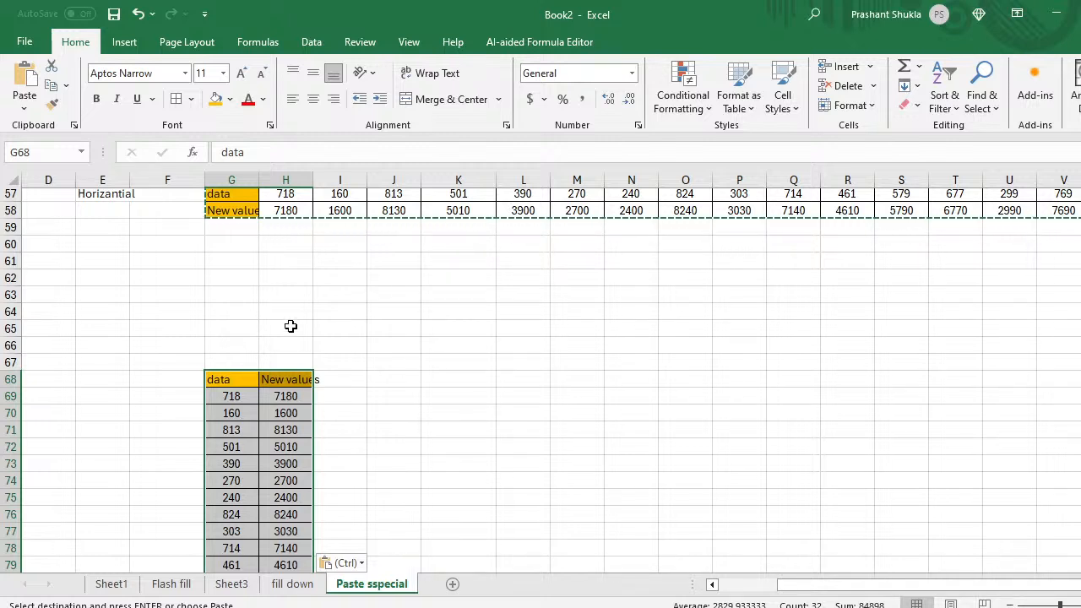
pyautogui.scroll(3, 290, 326)
pyautogui.click(352, 293)
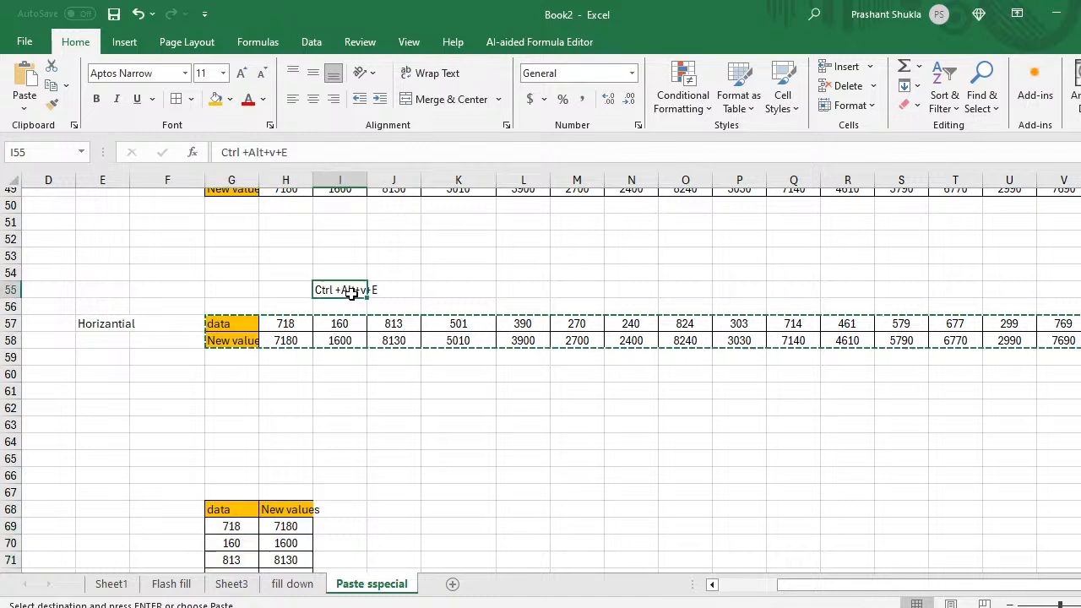
# Step: Copy the shortcut note from I55 into G66
pyautogui.hotkey('ctrl', 'c')
pyautogui.click(252, 483)
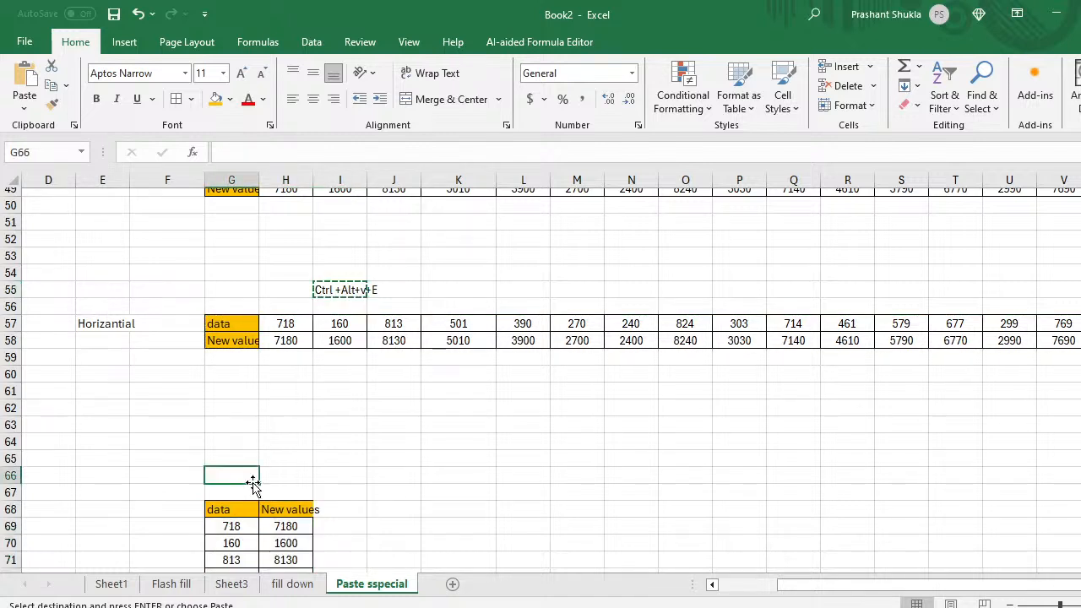
pyautogui.hotkey('ctrl', 'v')
pyautogui.press('Escape')
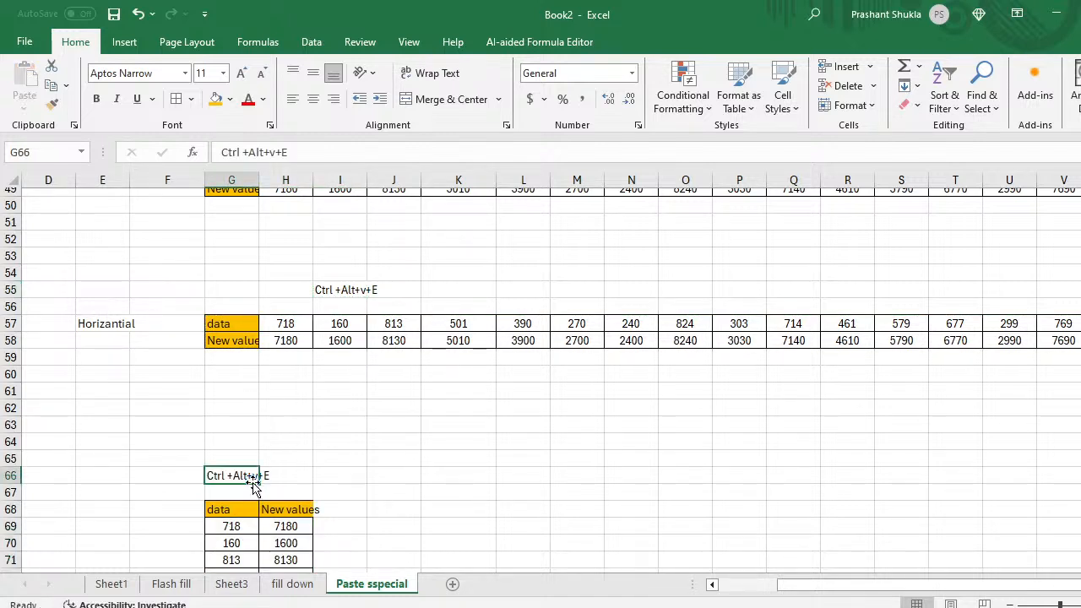
# Step: Inspect the New values formulas in column H, such as H69
pyautogui.press('Up')
pyautogui.press('Right')
pyautogui.press('Right')
pyautogui.press('Down')
pyautogui.press('Left')
pyautogui.press('Down')
pyautogui.press('Down')
pyautogui.press('Down')
pyautogui.press('Down')
pyautogui.press('Down')
pyautogui.press('Down')
pyautogui.press('Down')
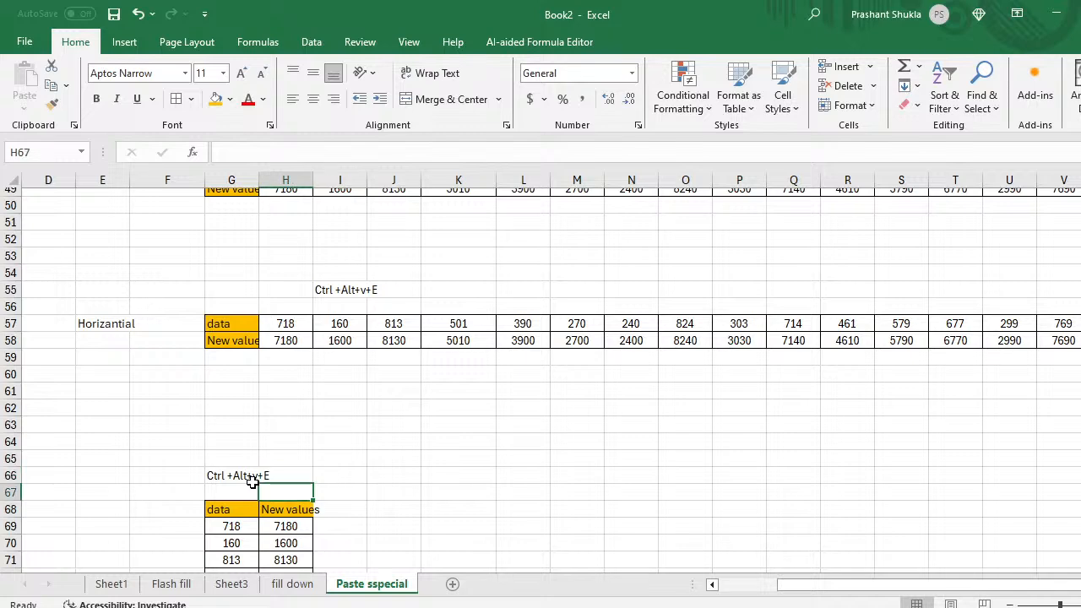
pyautogui.press('Up')
pyautogui.press('Up')
pyautogui.press('Up')
pyautogui.press('Up')
pyautogui.press('Up')
pyautogui.press('Up')
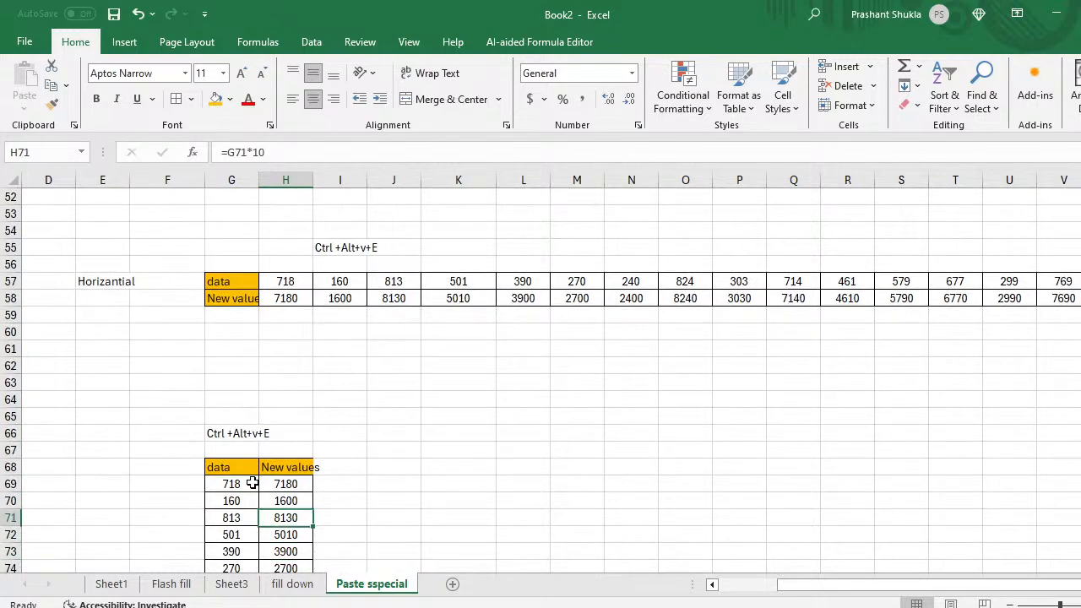
pyautogui.press('Down')
pyautogui.press('Down')
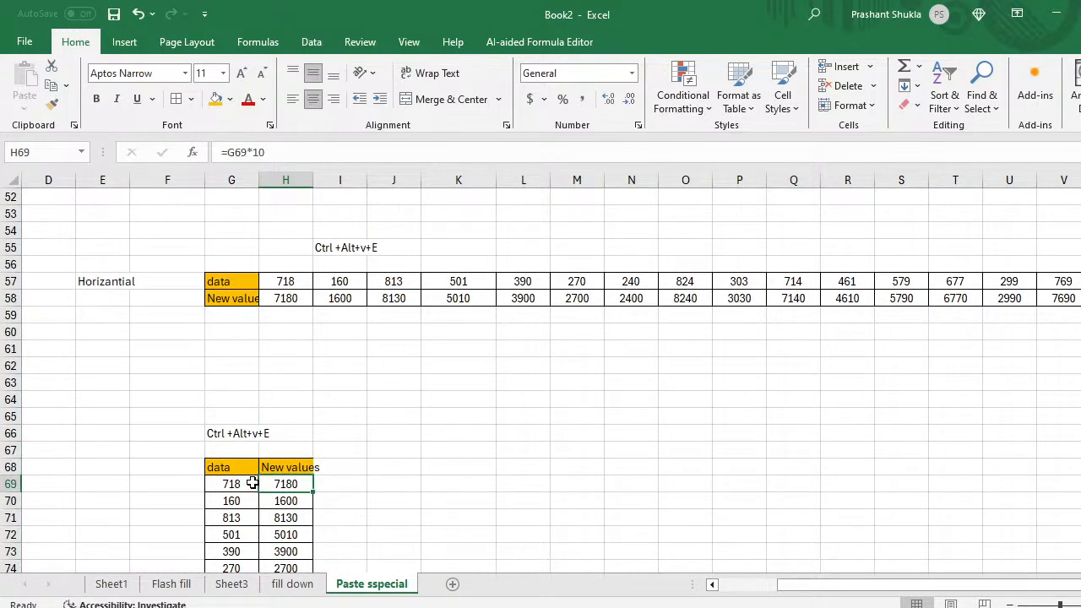
pyautogui.press('Up')
pyautogui.press('Left')
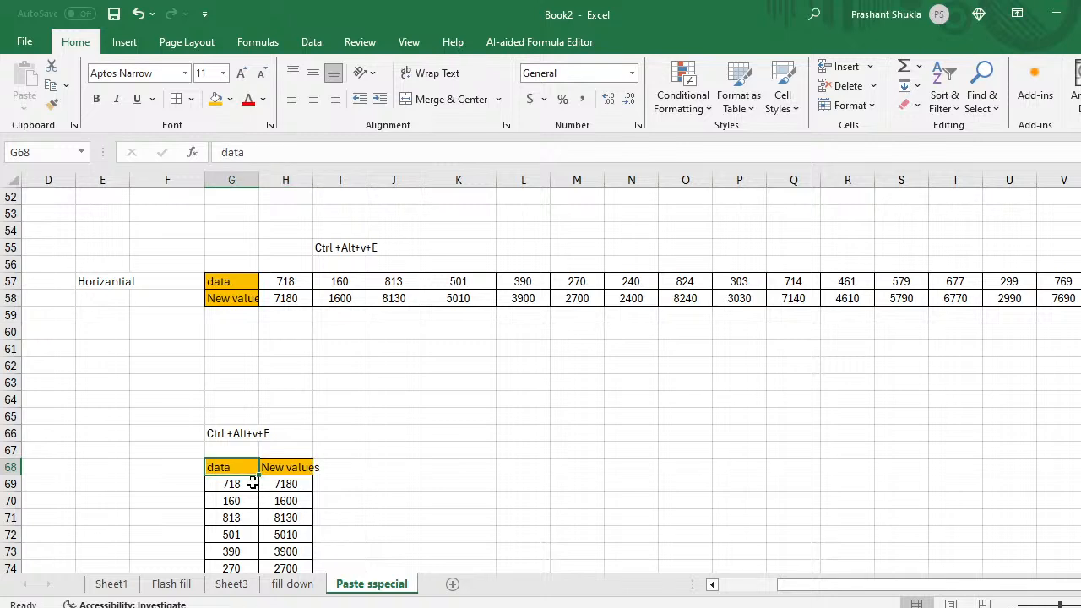
# Step: Copy the vertical table G68:H83 and paste its values transposed at K68
pyautogui.hotkey('ctrl', 'shift', 'Right')
pyautogui.hotkey('ctrl', 'shift', 'Down')
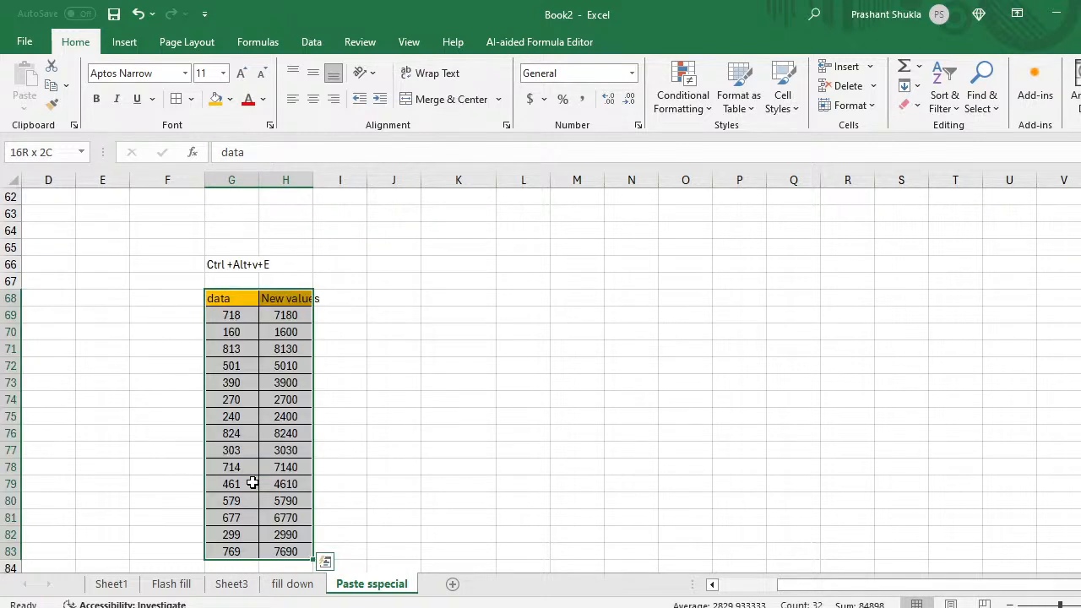
pyautogui.hotkey('ctrl', 'c')
pyautogui.press('Right')
pyautogui.press('Right')
pyautogui.press('Right')
pyautogui.press('Right')
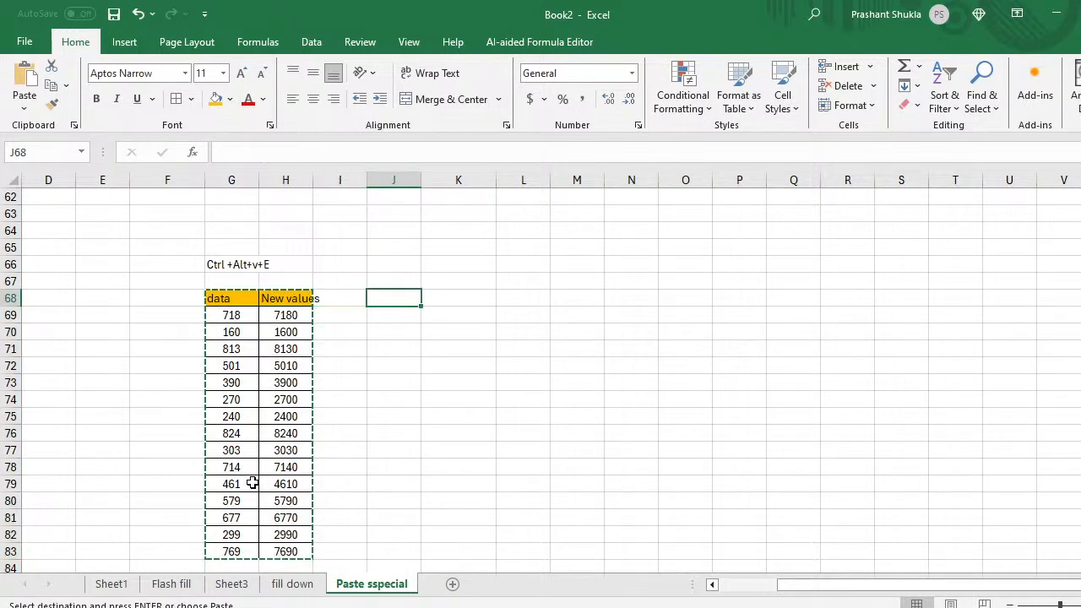
pyautogui.hotkey('ctrl', 'alt', 'v')
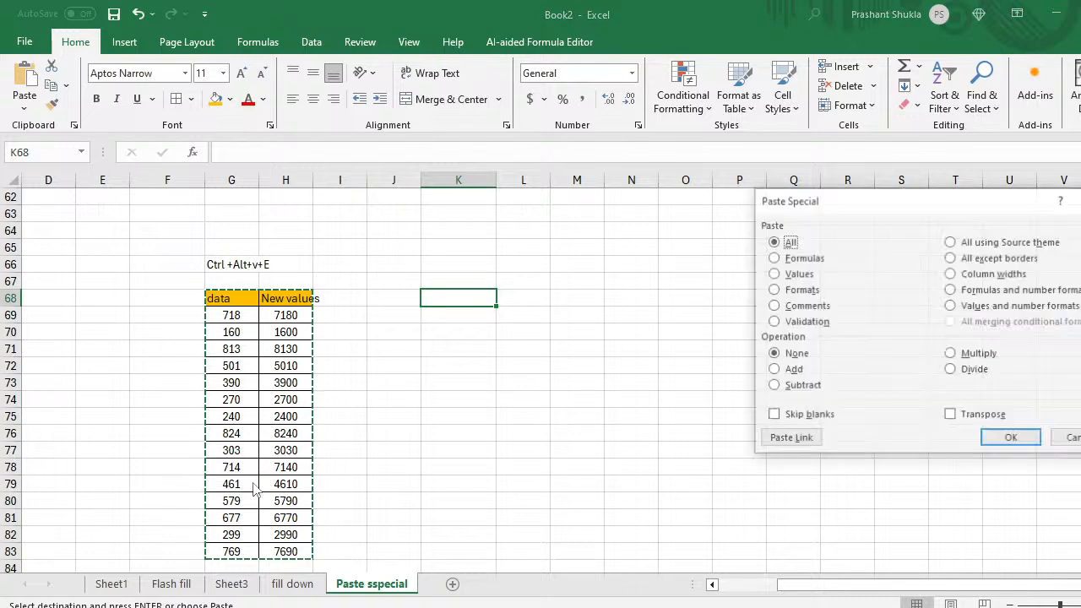
pyautogui.press('Down')
pyautogui.press('Down')
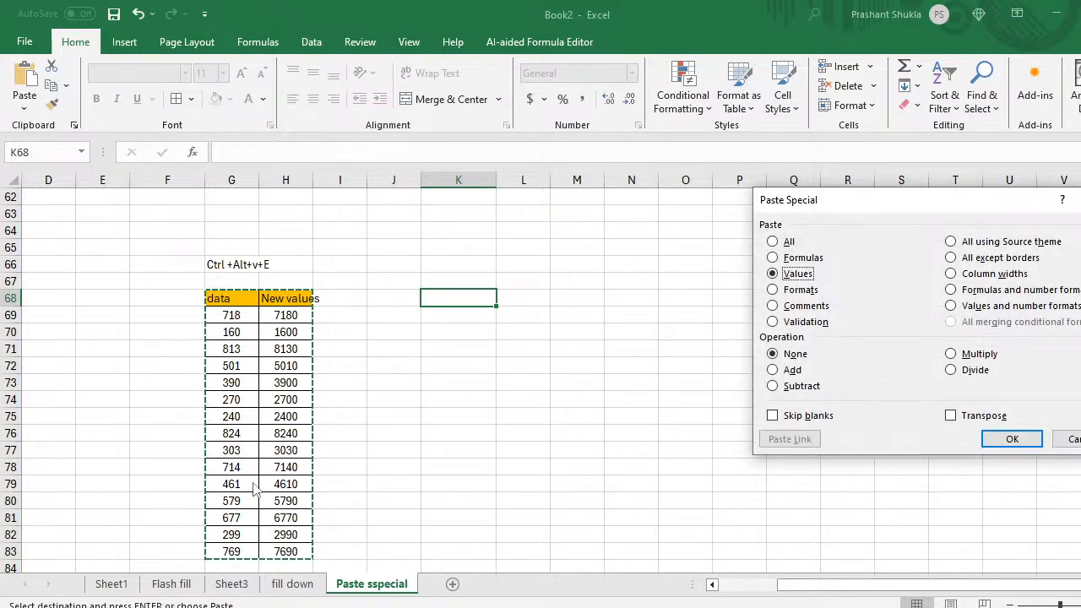
pyautogui.press('e')
pyautogui.press('Return')
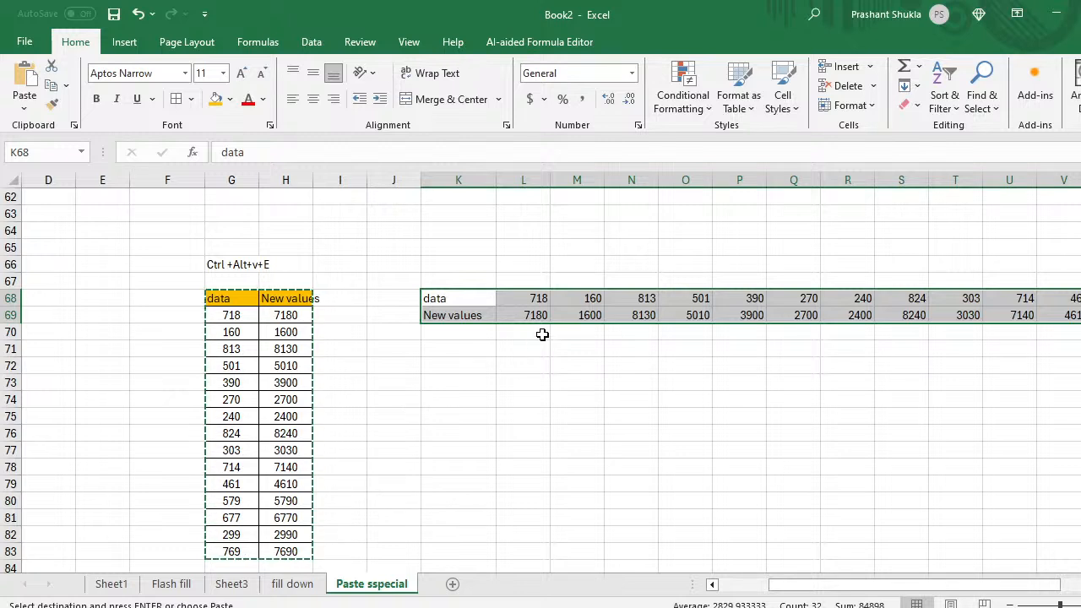
# Step: Review the pasted horizontal values in rows 68–69 out to column Z
pyautogui.click(575, 314)
pyautogui.press('Right')
pyautogui.press('Right')
pyautogui.press('Right')
pyautogui.press('Right')
pyautogui.press('Right')
pyautogui.press('Right')
pyautogui.press('Right')
pyautogui.press('Right')
pyautogui.press('Right')
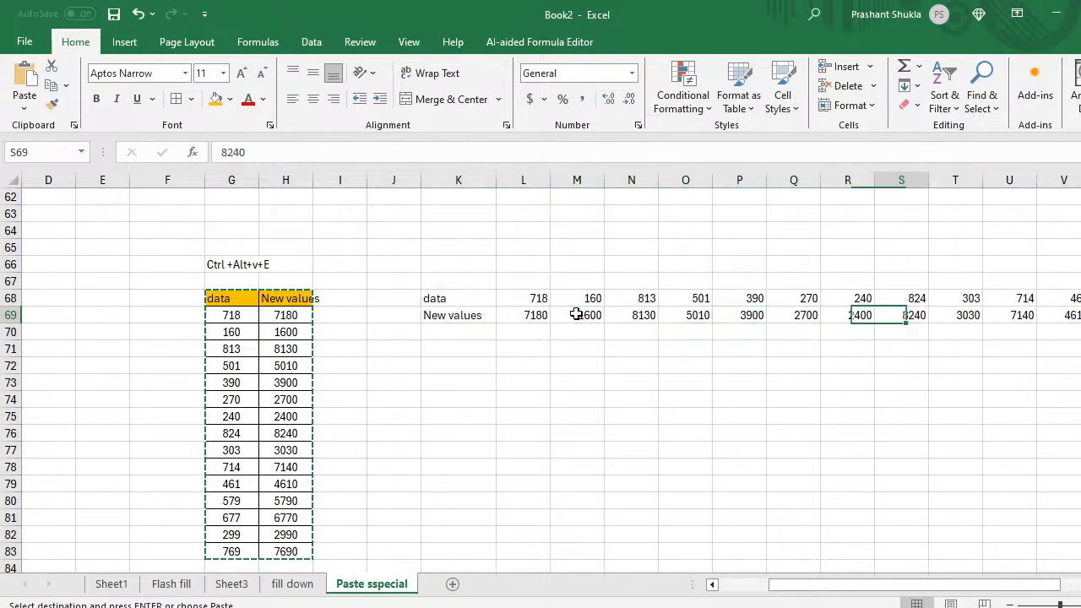
pyautogui.press('Right')
pyautogui.press('Right')
pyautogui.press('Right')
pyautogui.press('Right')
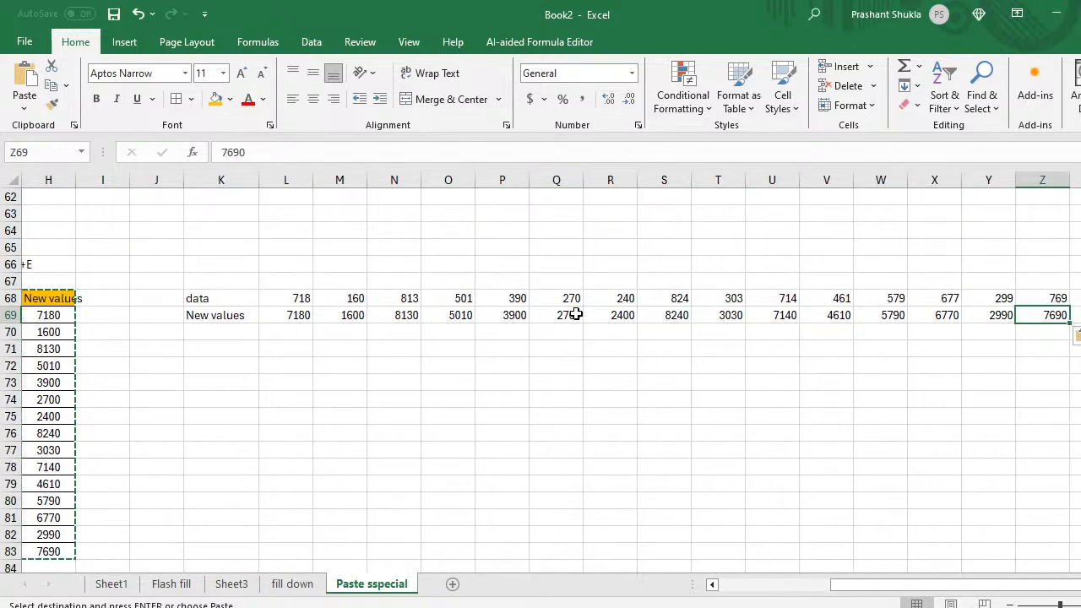
pyautogui.press('Left')
pyautogui.press('Left')
pyautogui.press('Left')
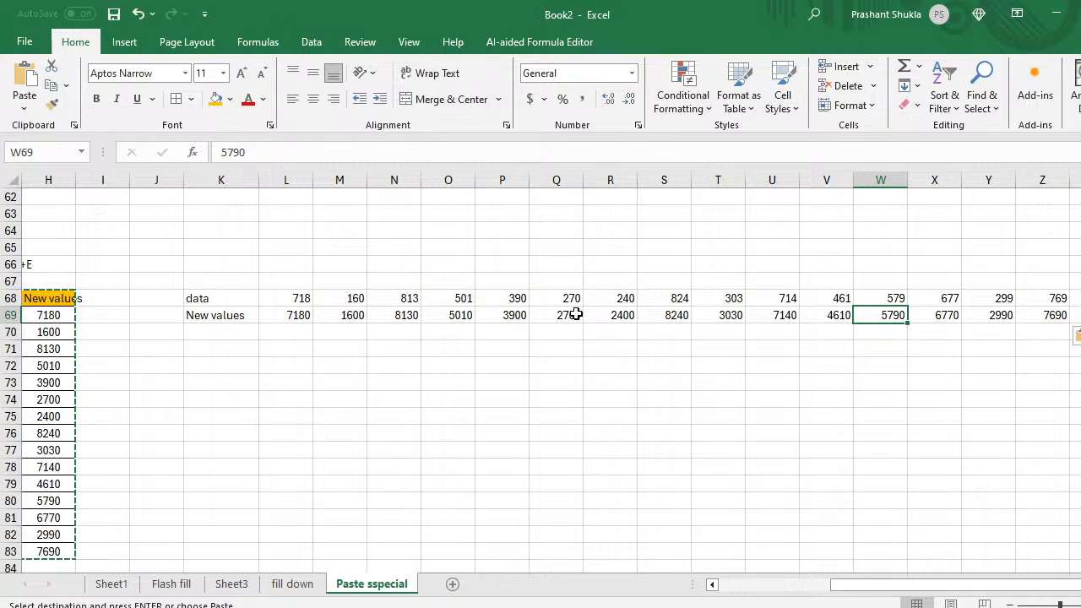
pyautogui.click(303, 480)
pyautogui.press('Left')
pyautogui.press('Left')
pyautogui.press('Left')
pyautogui.press('Left')
pyautogui.press('Left')
pyautogui.press('Left')
pyautogui.press('Left')
pyautogui.press('Left')
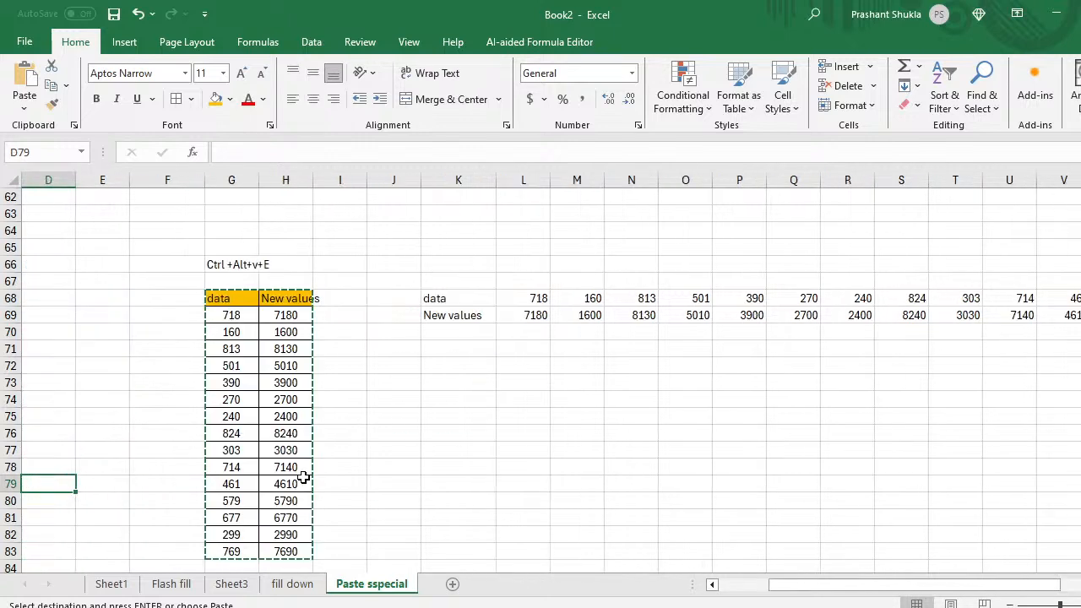
# Step: Select the empty cell F92 lower on the sheet and open Paste Special with Ctrl+Alt+V
pyautogui.press('Down')
pyautogui.press('Down')
pyautogui.press('Down')
pyautogui.press('Down')
pyautogui.press('Down')
pyautogui.press('Down')
pyautogui.press('Down')
pyautogui.press('Down')
pyautogui.press('Down')
pyautogui.press('Down')
pyautogui.press('Down')
pyautogui.press('Down')
pyautogui.press('Down')
pyautogui.press('Down')
pyautogui.press('Down')
pyautogui.press('Down')
pyautogui.press('Down')
pyautogui.press('Down')
pyautogui.press('Down')
pyautogui.press('Down')
pyautogui.press('Down')
pyautogui.press('Down')
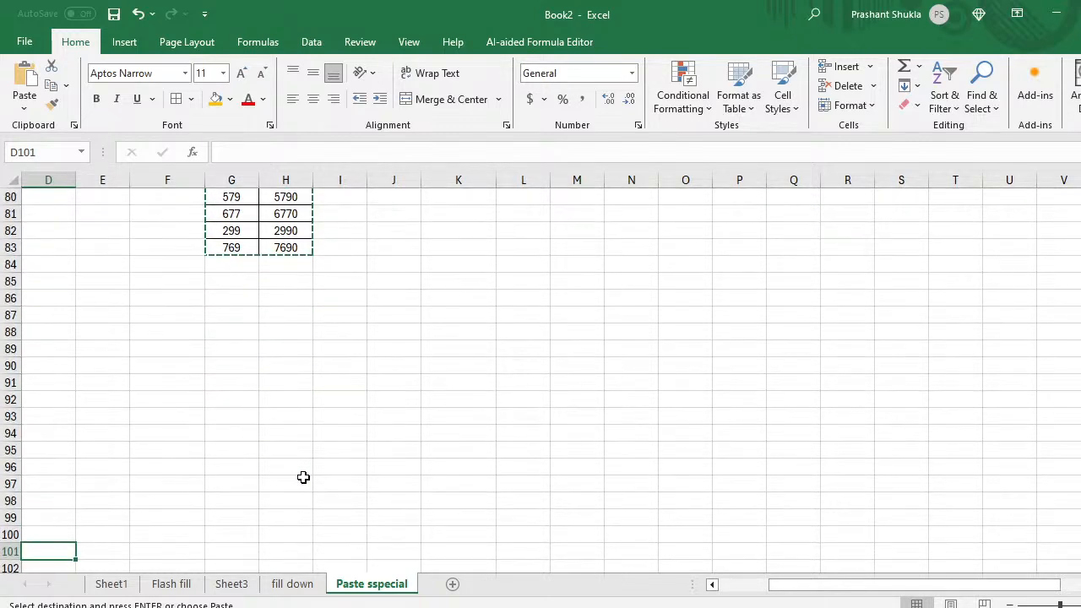
pyautogui.scroll(-3, 303, 477)
pyautogui.click(179, 235)
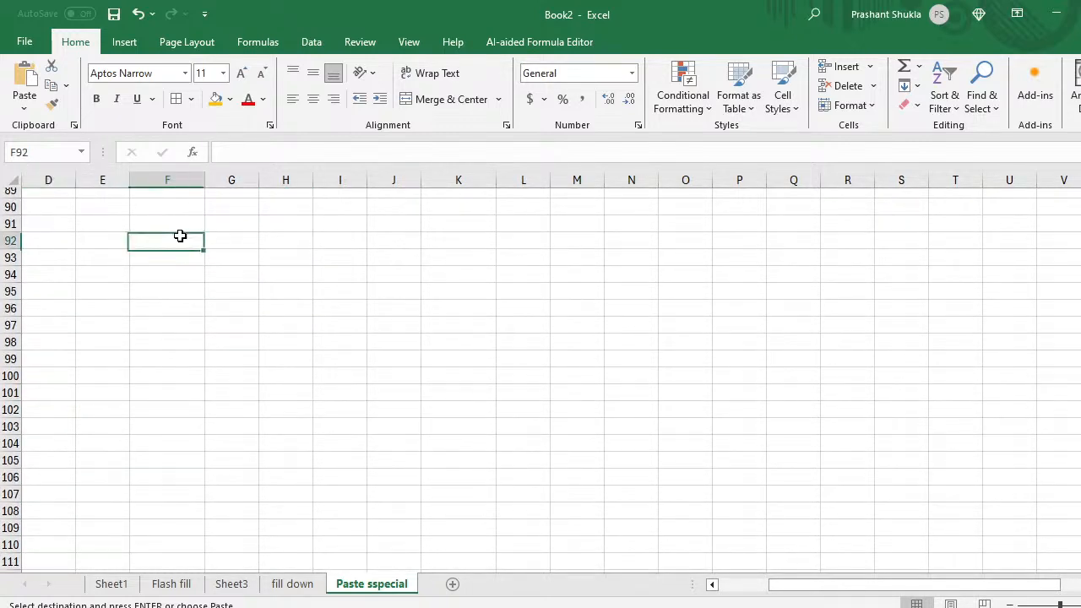
pyautogui.hotkey('ctrl', 'alt', 'v')
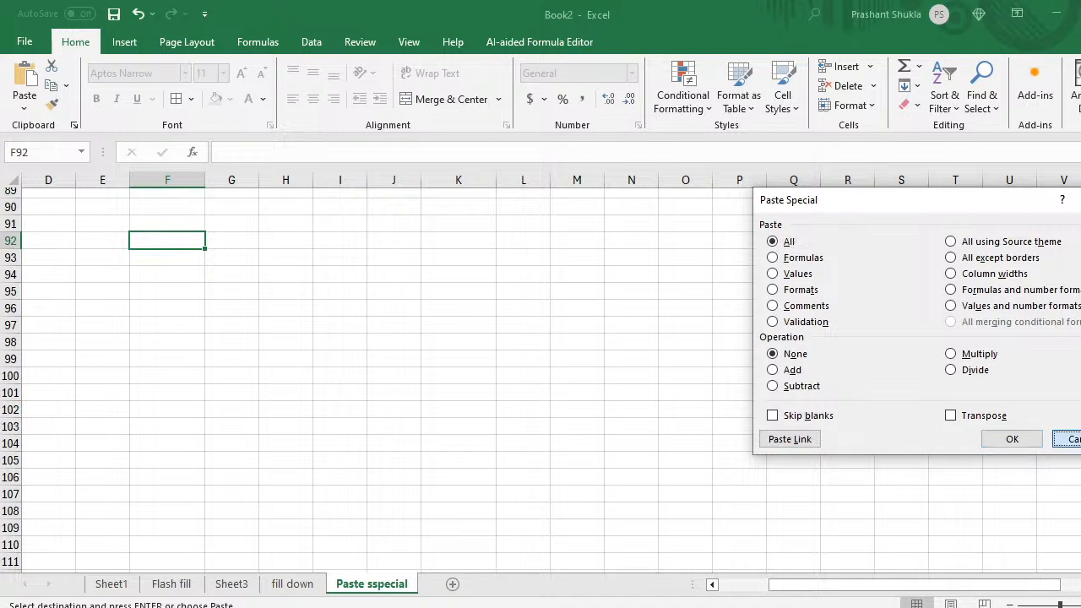
# Step: Open and cancel Paste Special repeatedly while zooming in around F92 and back out
pyautogui.click(1066, 439)
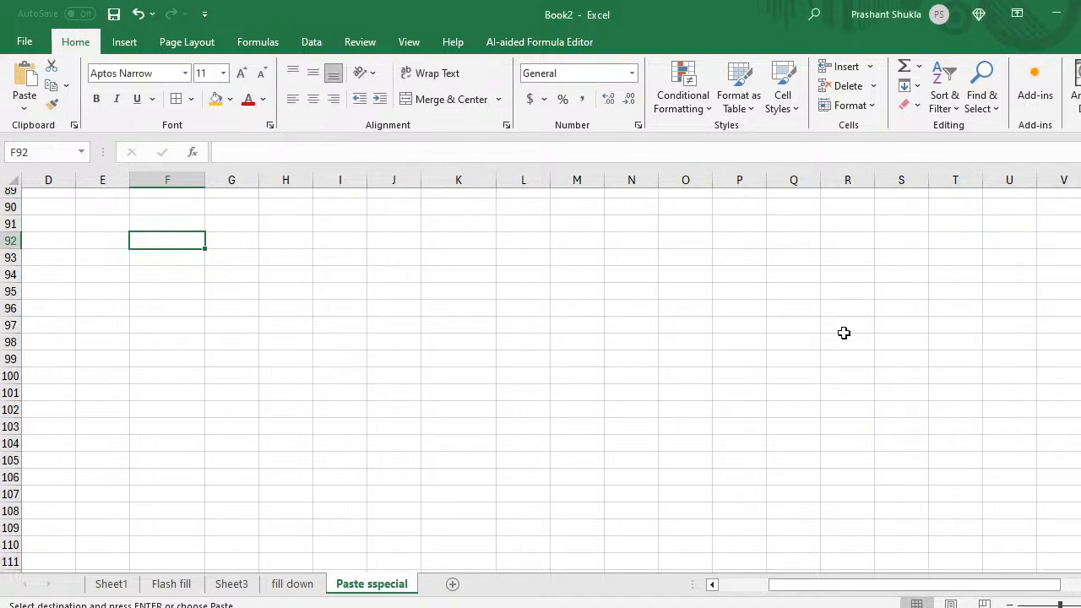
pyautogui.hotkey('ctrl', 'alt', 'v')
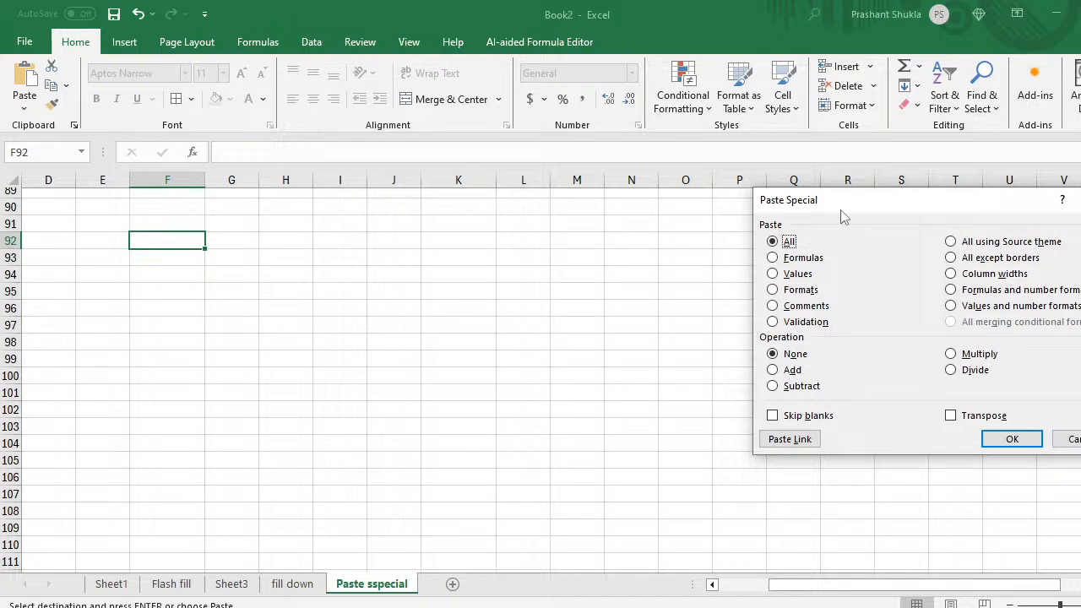
pyautogui.click(1066, 441)
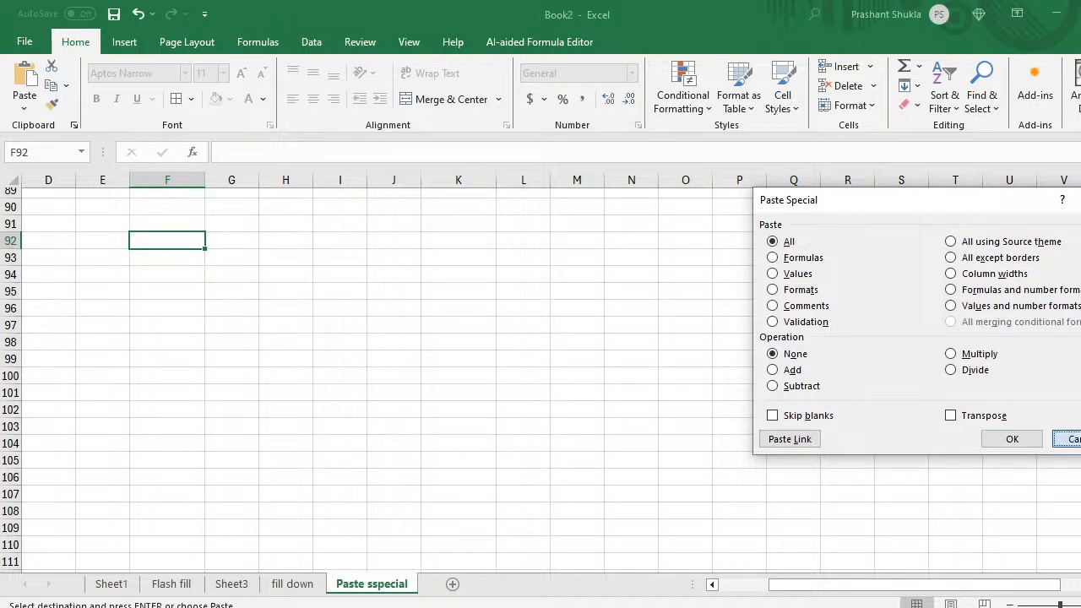
pyautogui.moveTo(1060, 605); pyautogui.dragTo(1071, 606)
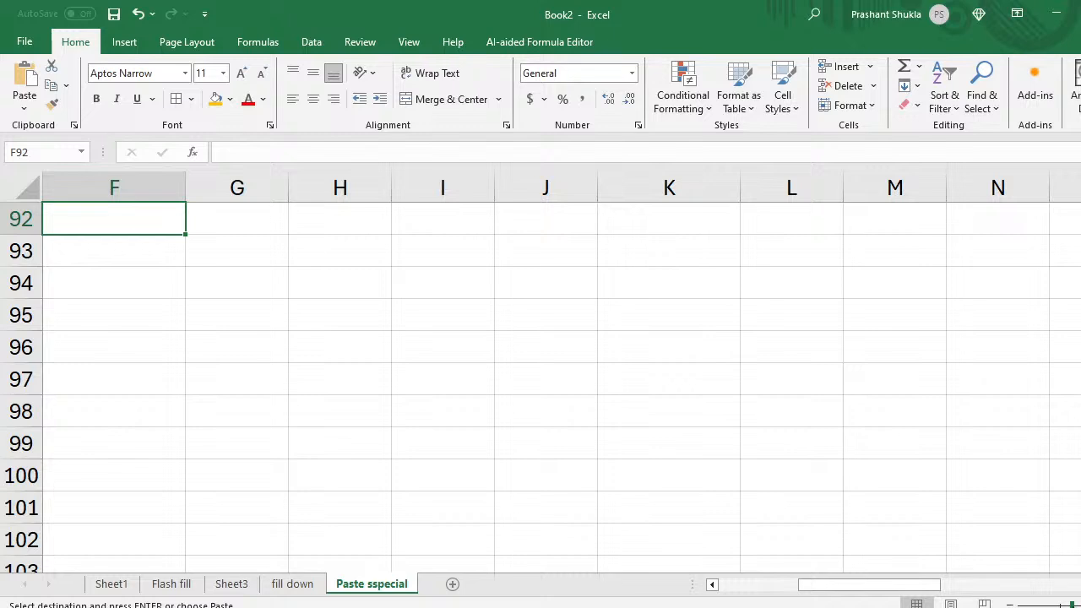
pyautogui.hotkey('ctrl', 'alt', 'v')
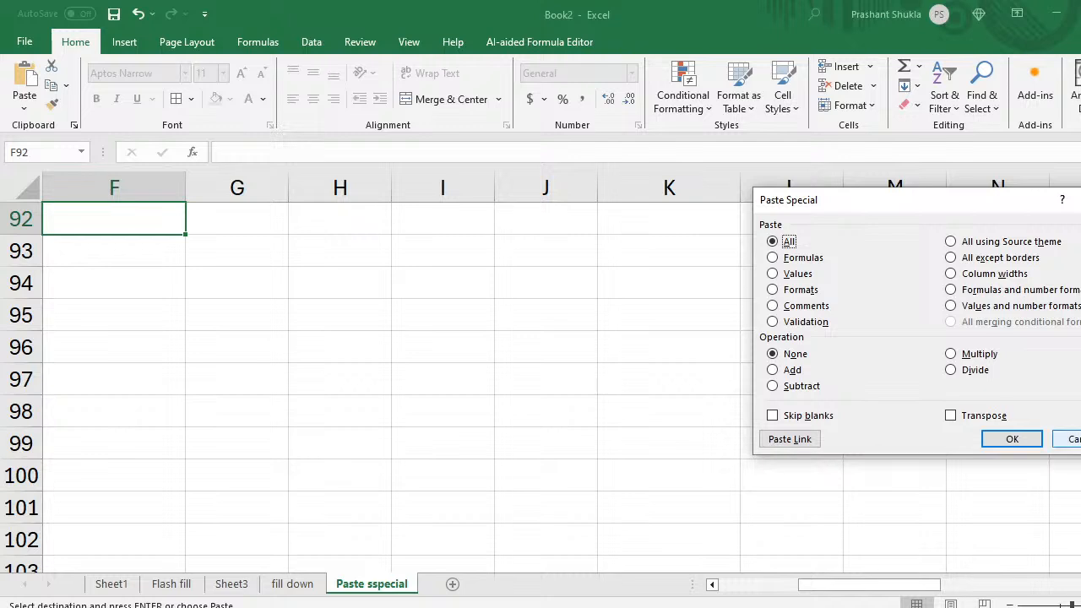
pyautogui.click(1072, 439)
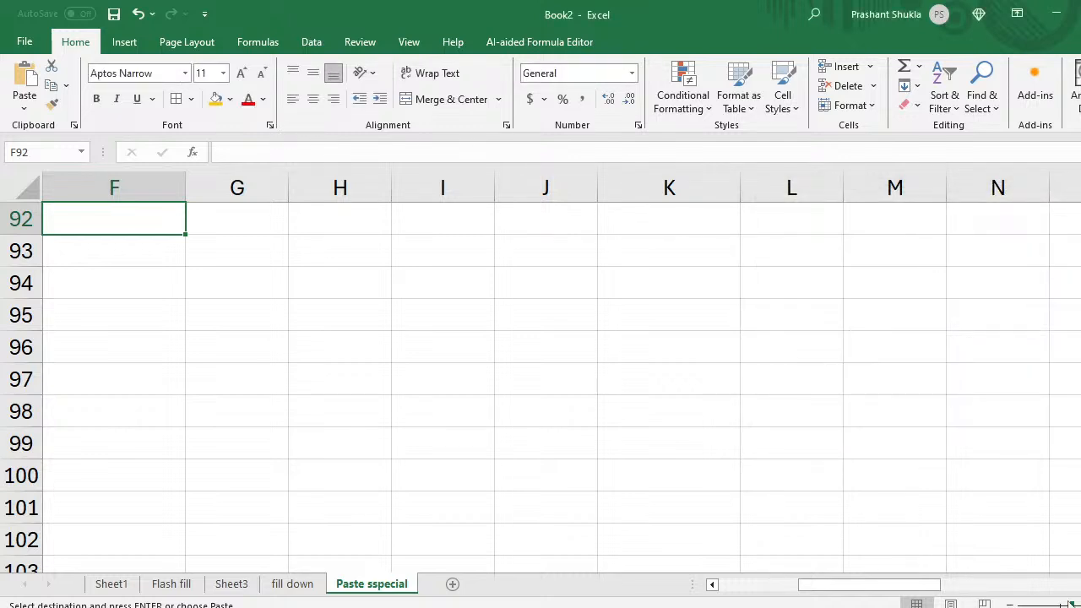
pyautogui.click(1062, 604)
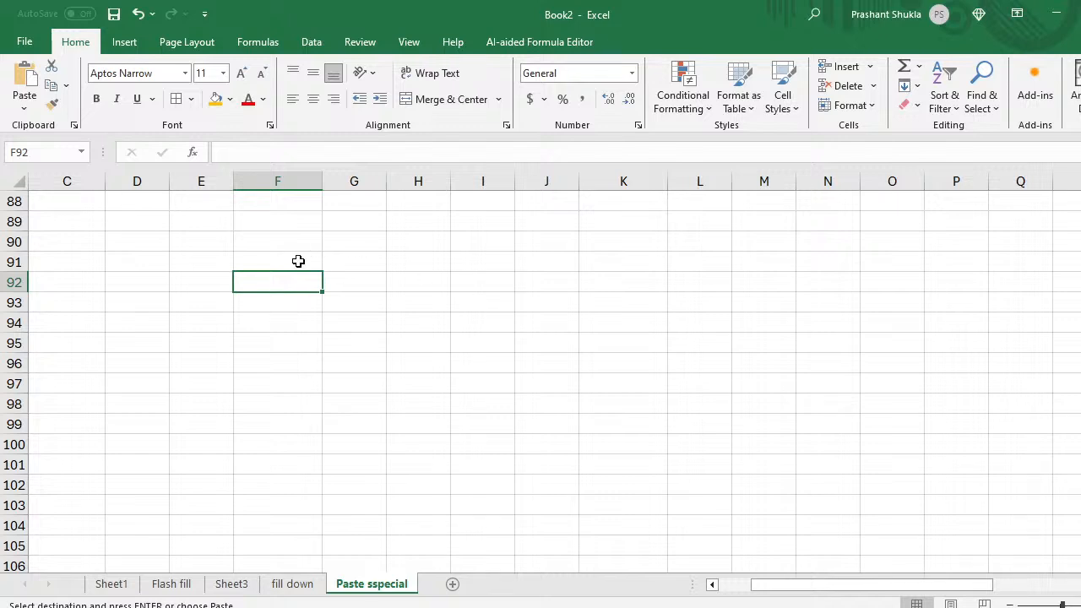
# Step: Cancel Paste Special once more and start typing 'Operations par' in F92
pyautogui.hotkey('ctrl', 'alt', 'v')
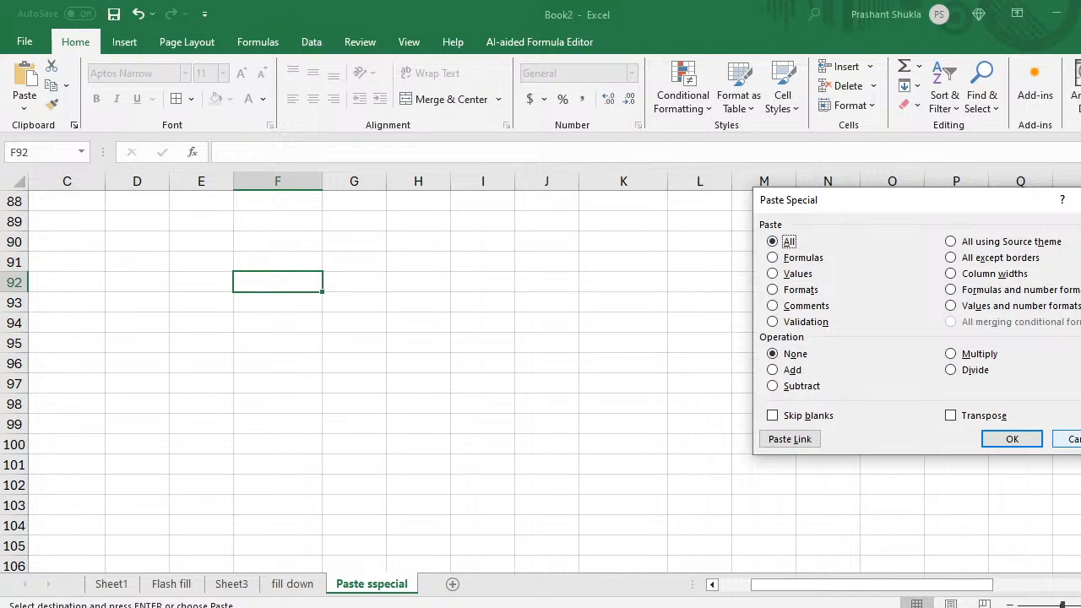
pyautogui.click(1068, 439)
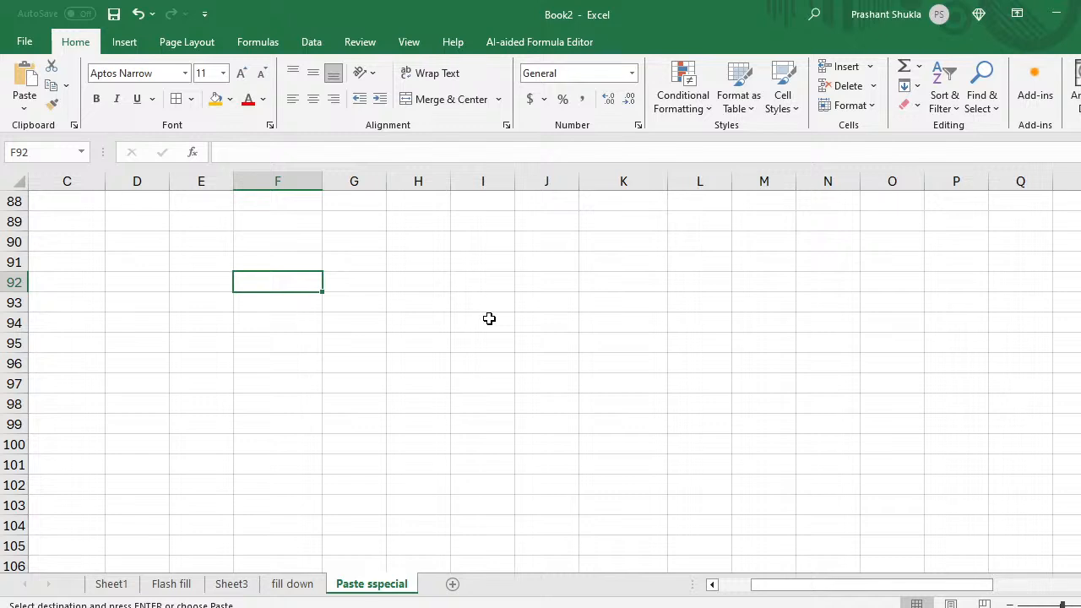
pyautogui.write('O')
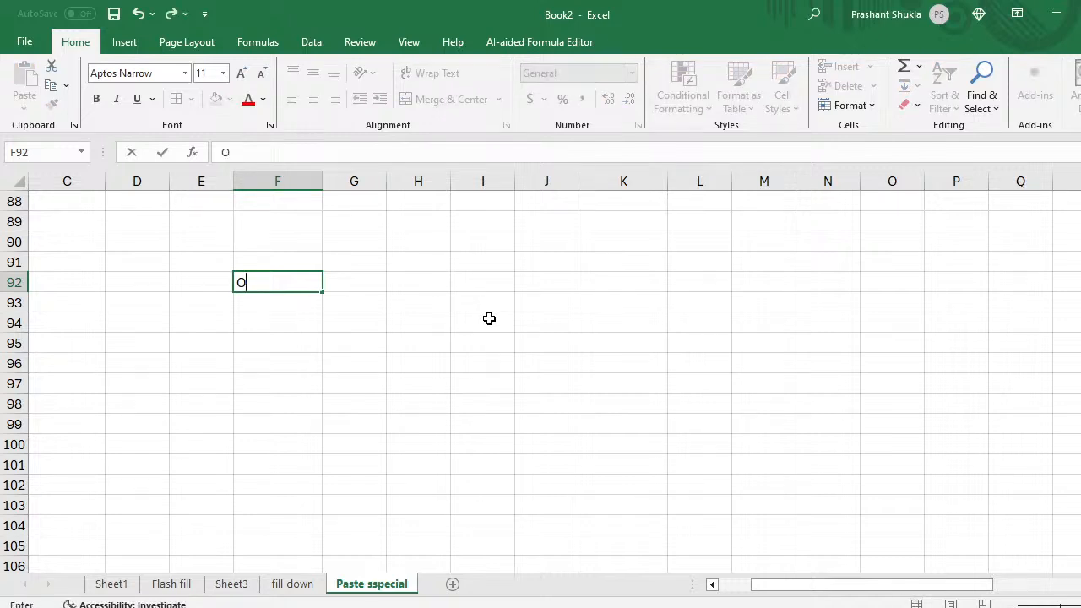
pyautogui.write('perations')
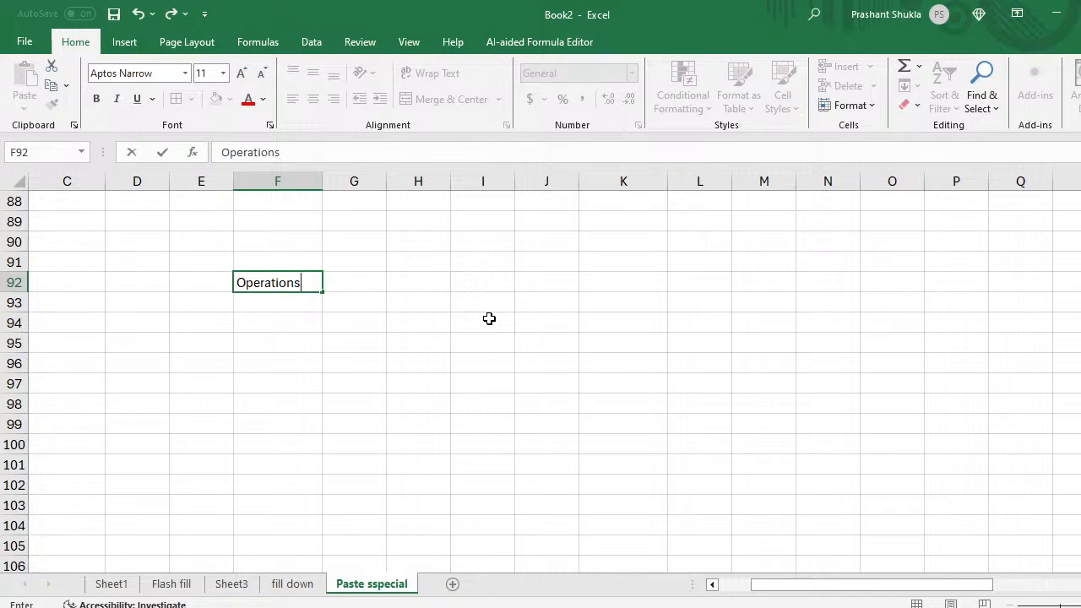
pyautogui.write(' part')
# Step: Enter the 'Operations part' heading in F92 and give it an orange fill
pyautogui.press('Return')
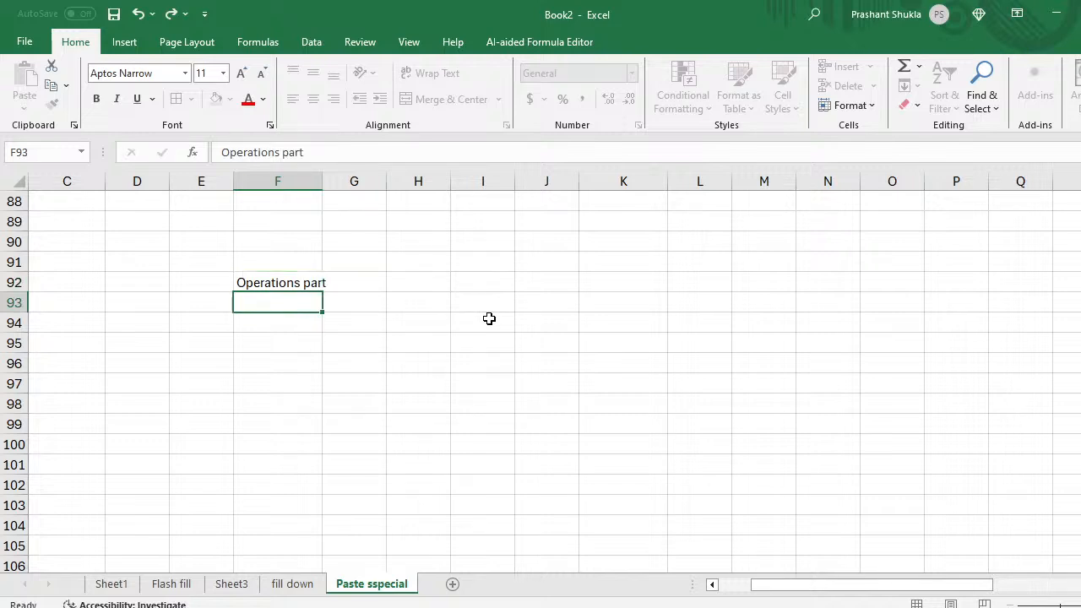
pyautogui.press('Up')
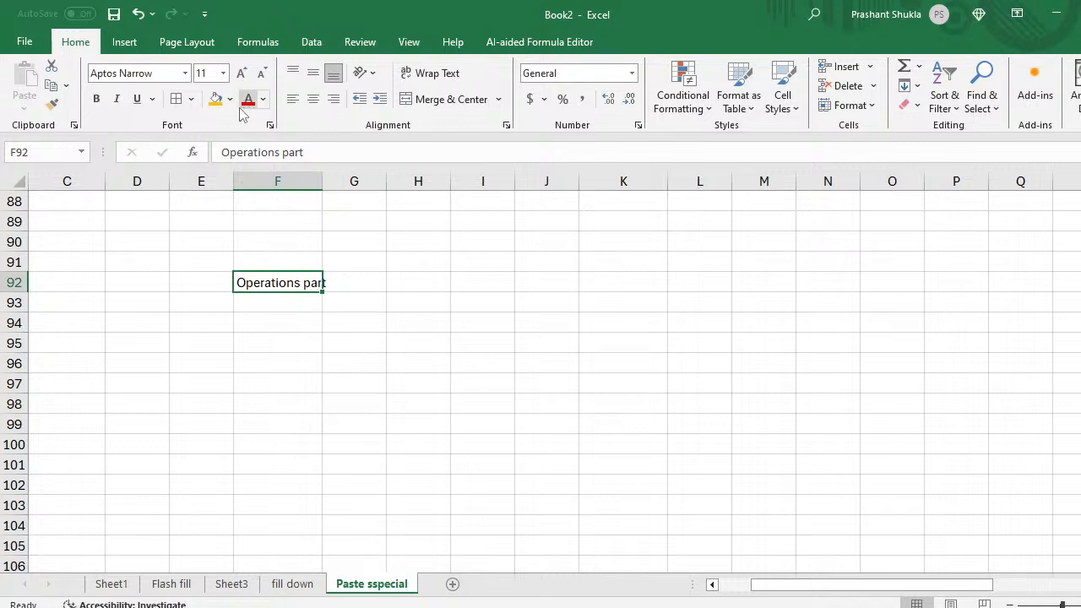
pyautogui.click(216, 99)
pyautogui.click(287, 355)
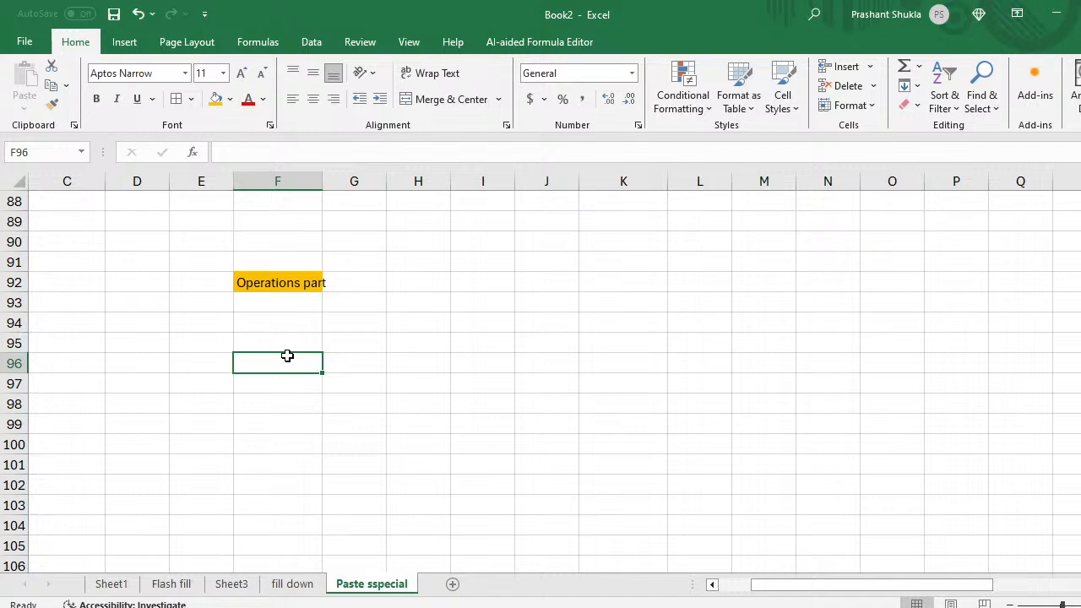
# Step: Enter the formula =RANDBETWEEN(10,50) in cell F96
pyautogui.write('=ran')
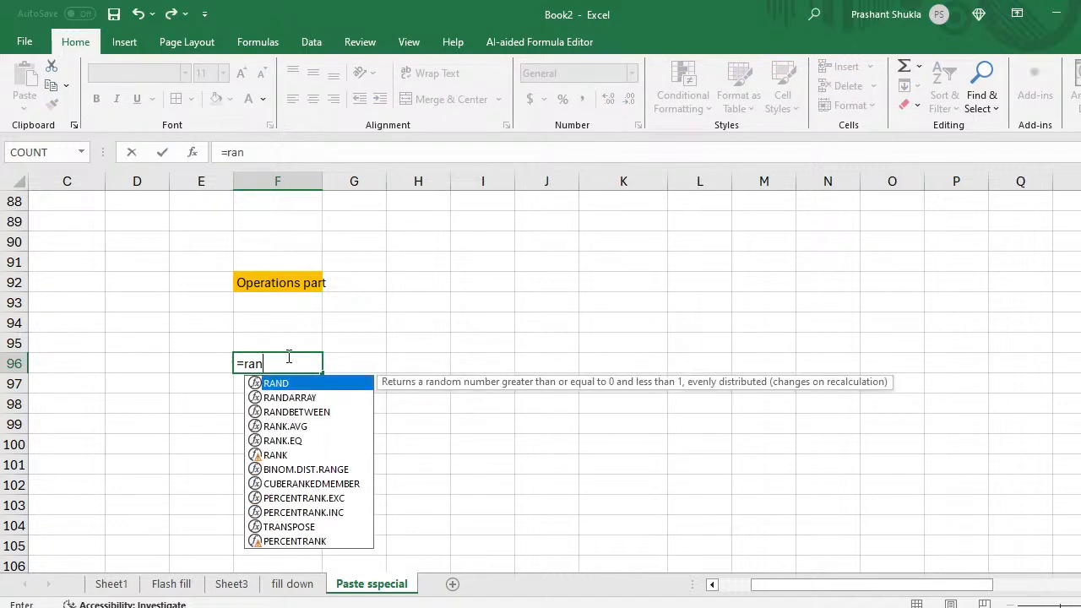
pyautogui.press('Down')
pyautogui.press('Down')
pyautogui.press('Tab')
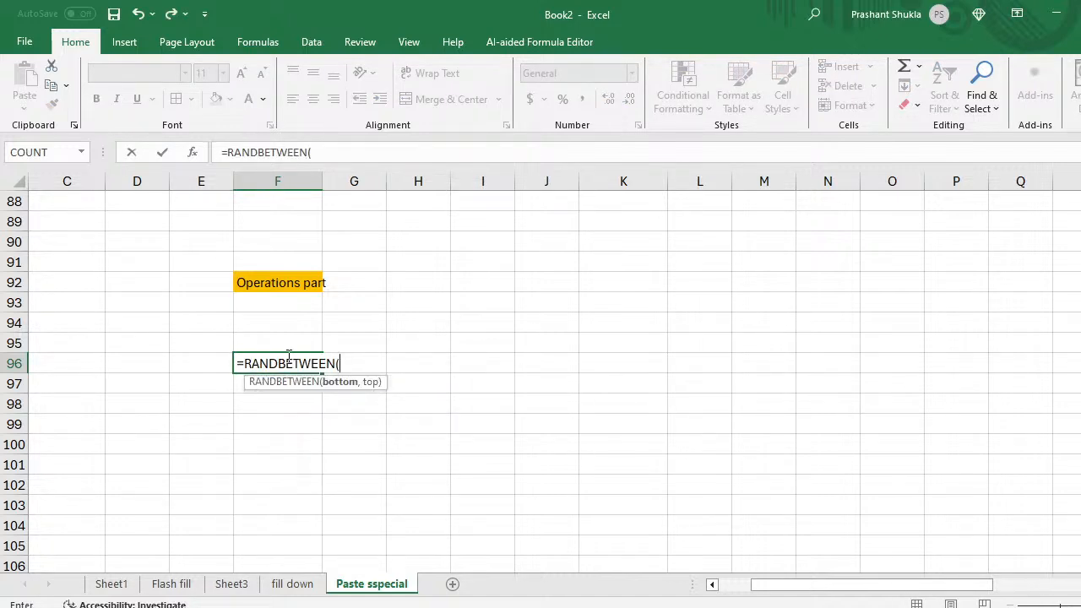
pyautogui.write('12100')
pyautogui.press('BackSpace')
pyautogui.press('BackSpace')
pyautogui.press('BackSpace')
pyautogui.press('BackSpace')
pyautogui.write('0,50')
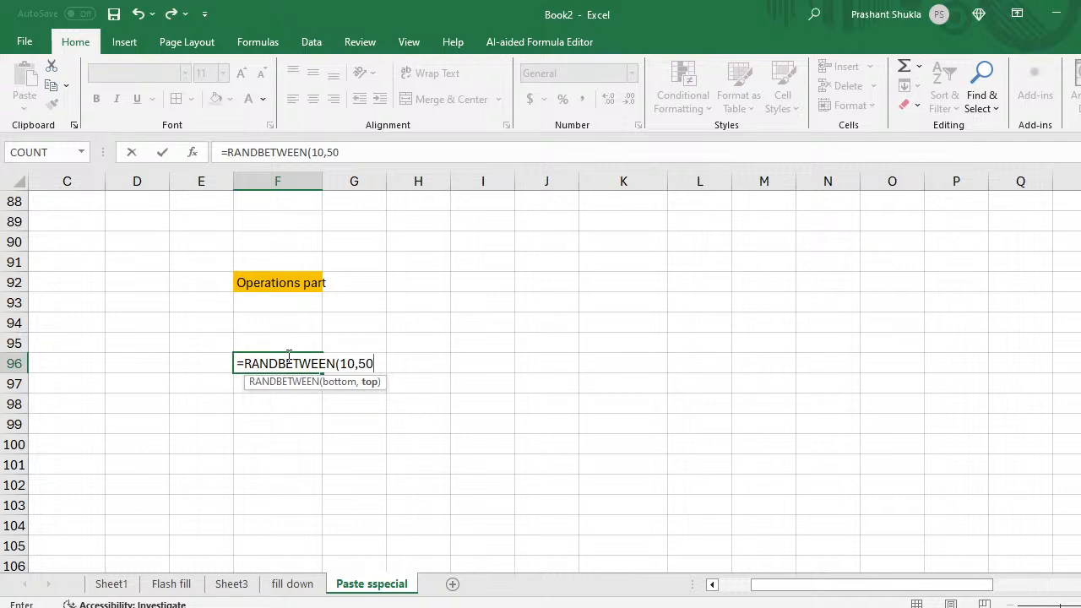
pyautogui.write(')')
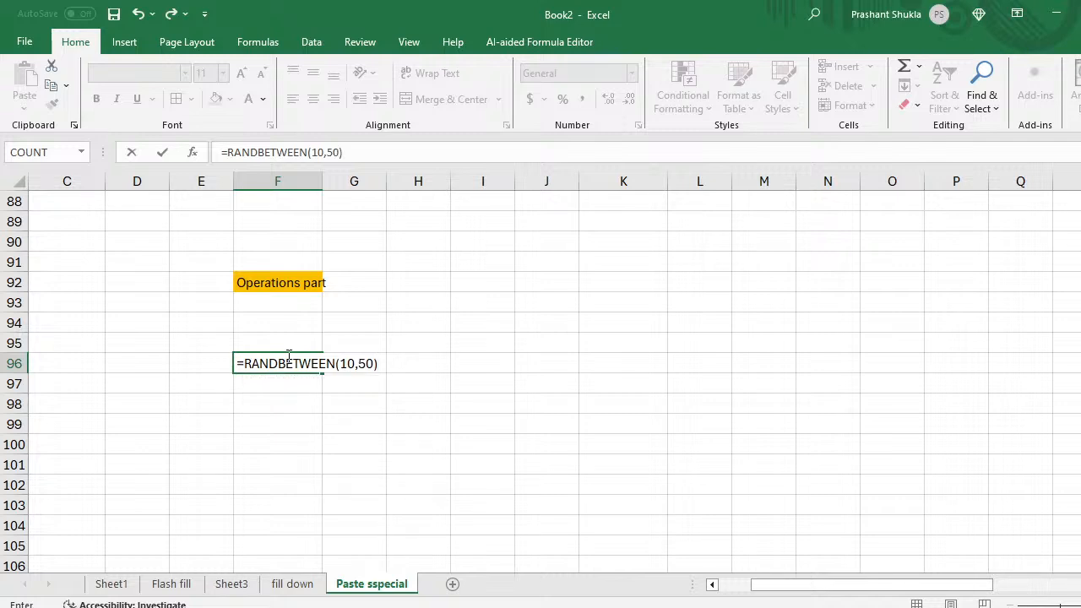
pyautogui.press('Return')
# Step: Fill the RANDBETWEEN formula across F96:K109 with Ctrl+R and Ctrl+D, then copy the block
pyautogui.click(288, 356)
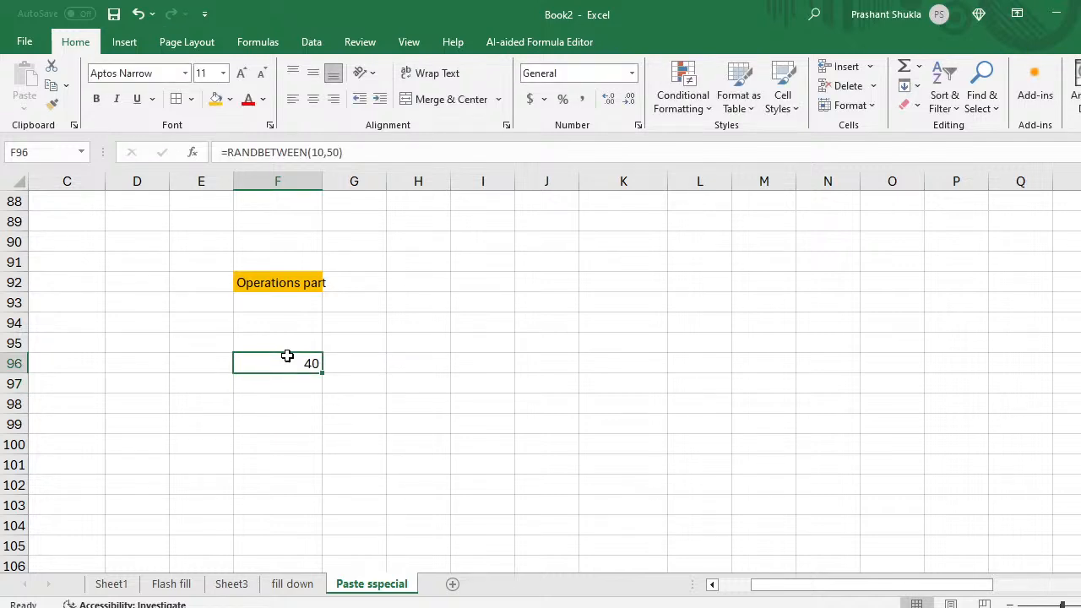
pyautogui.hotkey('shift', 'Right')
pyautogui.hotkey('shift', 'Right')
pyautogui.hotkey('shift', 'Right')
pyautogui.hotkey('shift', 'Right')
pyautogui.hotkey('shift', 'Right')
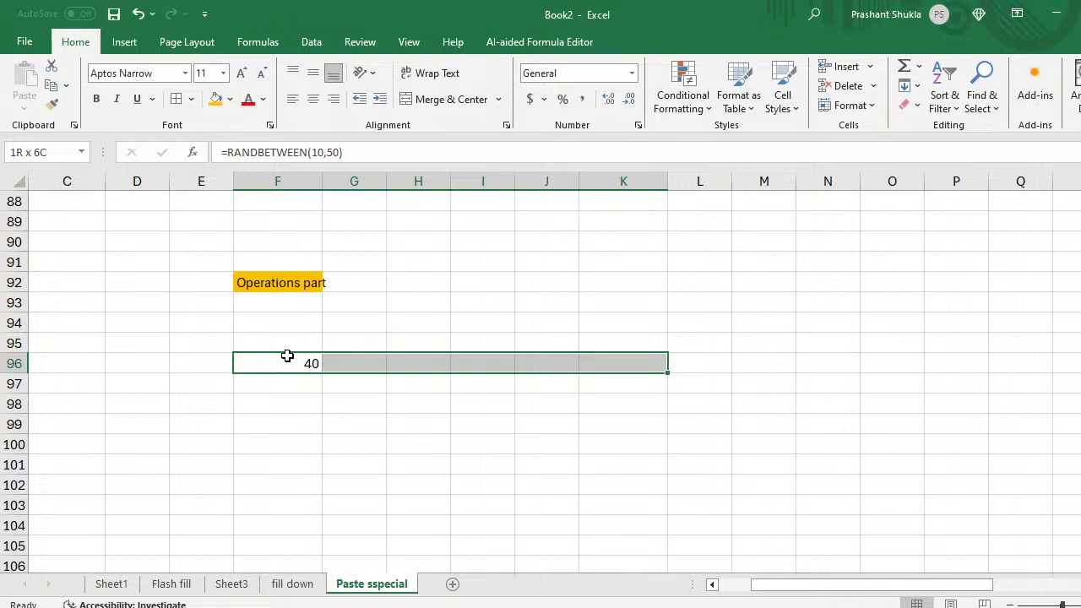
pyautogui.hotkey('shift', 'Down')
pyautogui.hotkey('shift', 'Down')
pyautogui.hotkey('shift', 'Down')
pyautogui.hotkey('shift', 'Down')
pyautogui.hotkey('shift', 'Down')
pyautogui.hotkey('shift', 'Down')
pyautogui.hotkey('shift', 'Down')
pyautogui.hotkey('shift', 'Down')
pyautogui.hotkey('shift', 'Down')
pyautogui.hotkey('shift', 'Down')
pyautogui.hotkey('shift', 'Down')
pyautogui.hotkey('shift', 'Down')
pyautogui.hotkey('shift', 'Down')
pyautogui.hotkey('shift', 'Down')
pyautogui.hotkey('shift', 'Down')
pyautogui.hotkey('shift', 'Down')
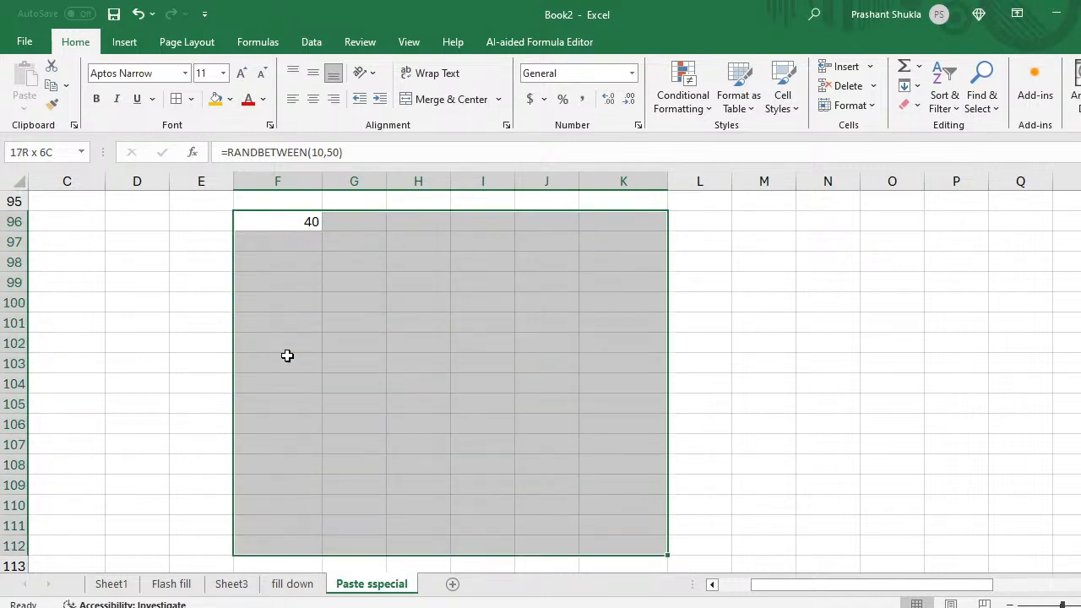
pyautogui.hotkey('shift', 'Up')
pyautogui.hotkey('shift', 'Up')
pyautogui.hotkey('shift', 'Up')
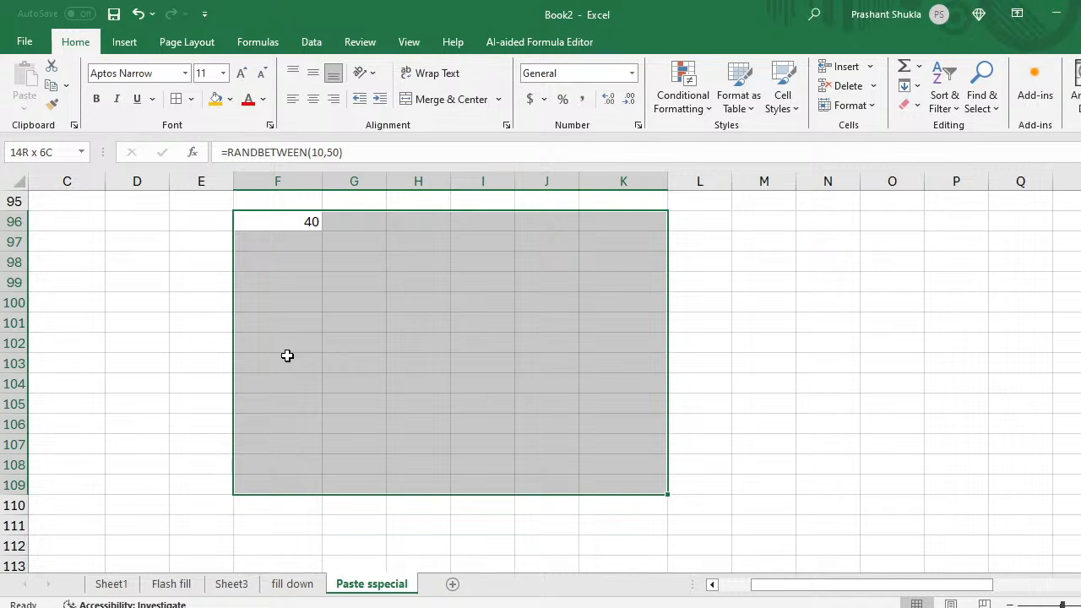
pyautogui.hotkey('ctrl', 'r')
pyautogui.hotkey('ctrl', 'd')
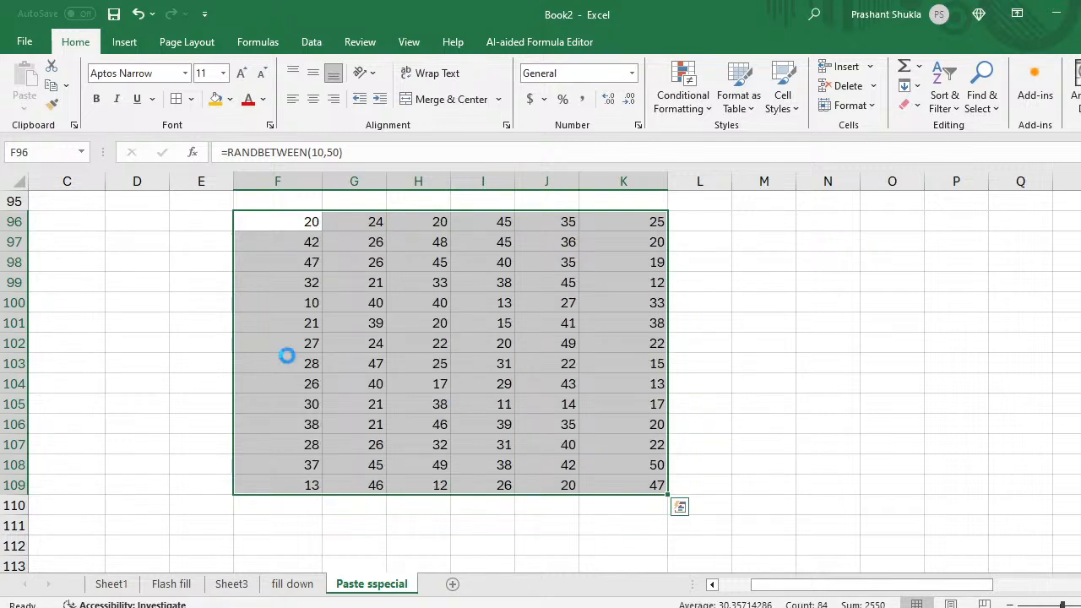
pyautogui.hotkey('ctrl', 'c')
pyautogui.hotkey('ctrl', 'alt', 'v')
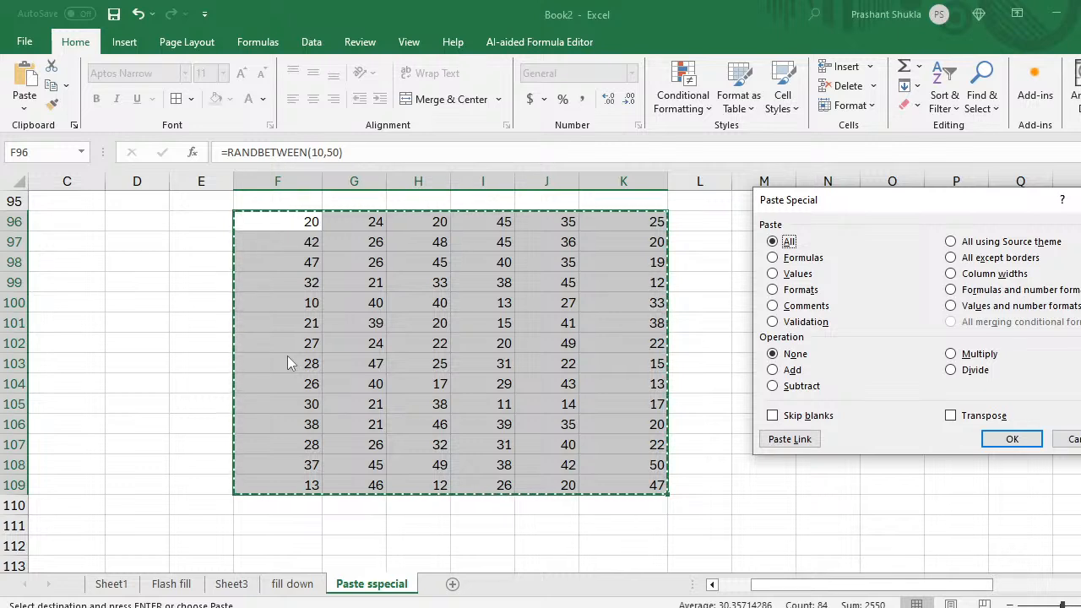
# Step: Paste F96:K109 back over itself as Values so the random numbers stay fixed
pyautogui.press('v')
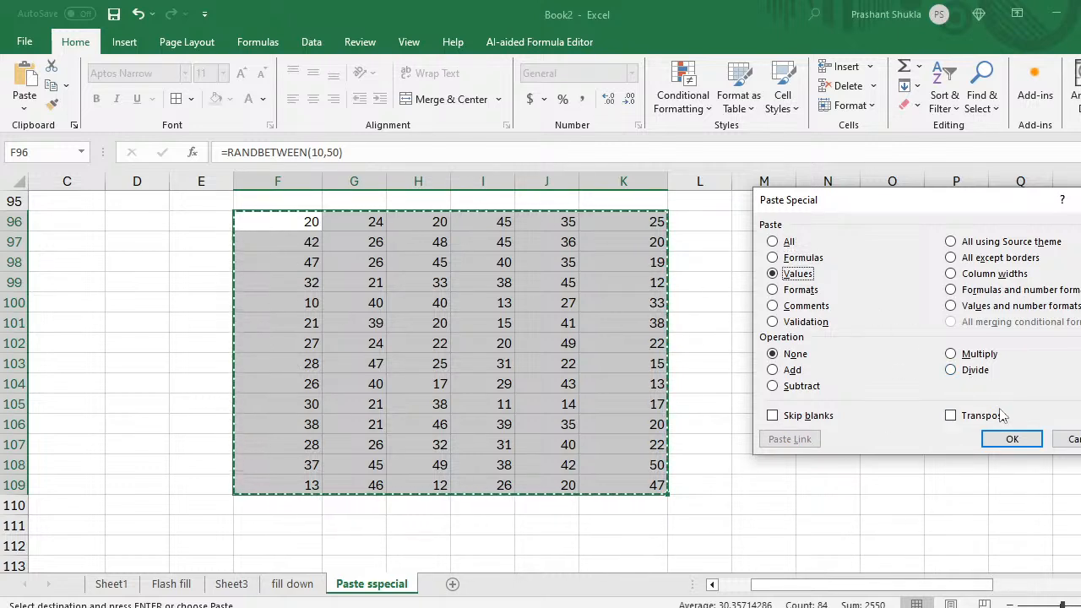
pyautogui.click(1008, 440)
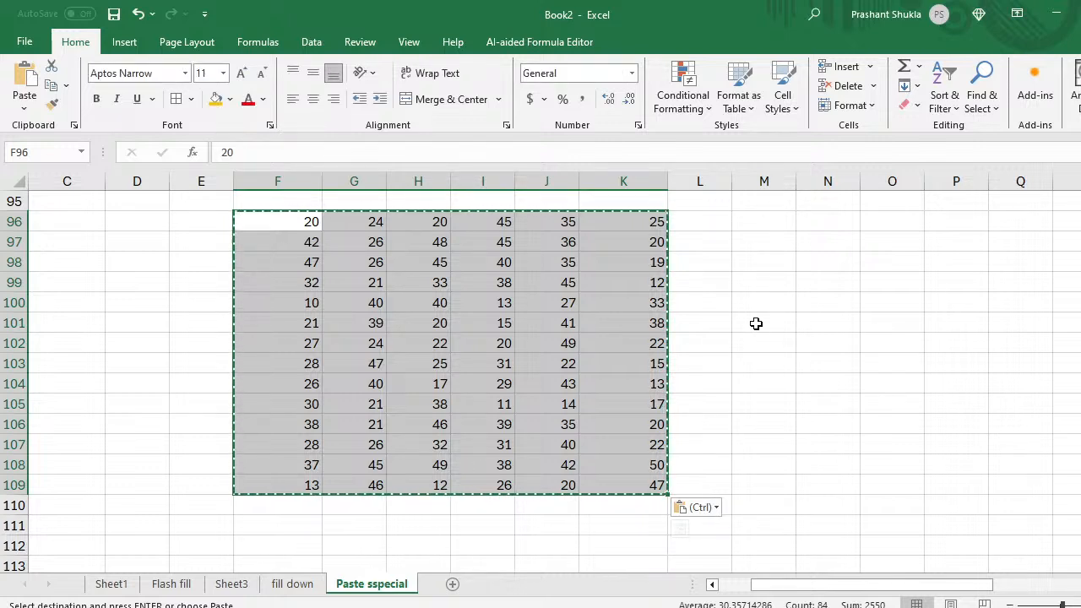
pyautogui.click(693, 341)
pyautogui.press('Up')
pyautogui.press('Up')
pyautogui.press('Up')
pyautogui.press('Up')
pyautogui.press('Up')
pyautogui.press('Up')
pyautogui.press('Up')
pyautogui.press('Up')
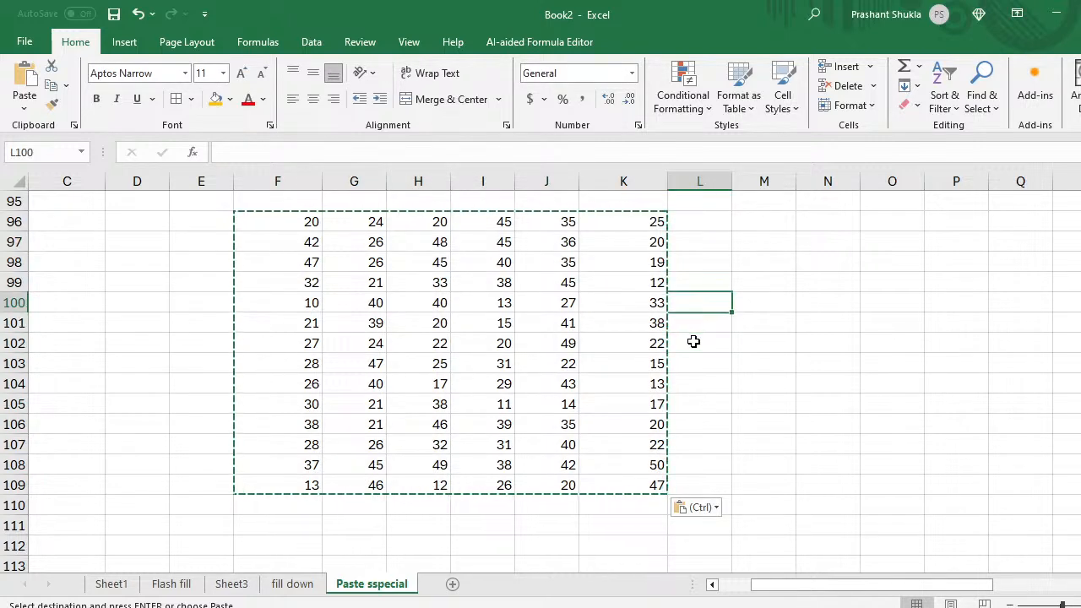
# Step: Type the note 'add 100' in cell N95
pyautogui.press('Right')
pyautogui.press('Right')
pyautogui.press('Down')
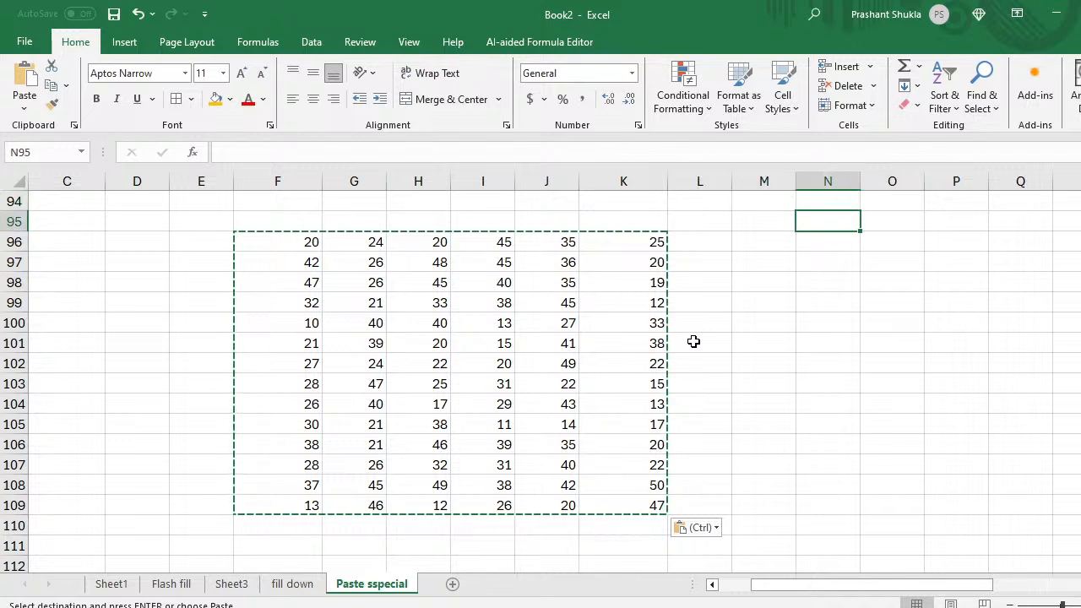
pyautogui.write('add')
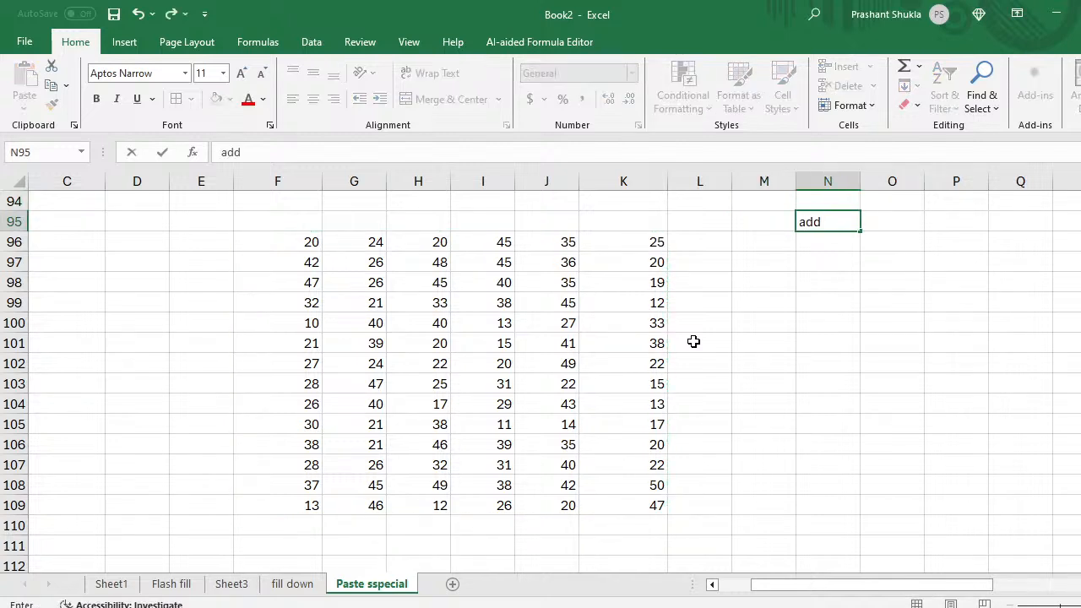
pyautogui.write(' 100')
pyautogui.press('Return')
# Step: Clear the numbers in H100:J102
pyautogui.press('Left')
pyautogui.press('Left')
pyautogui.press('Left')
pyautogui.press('Left')
pyautogui.press('Left')
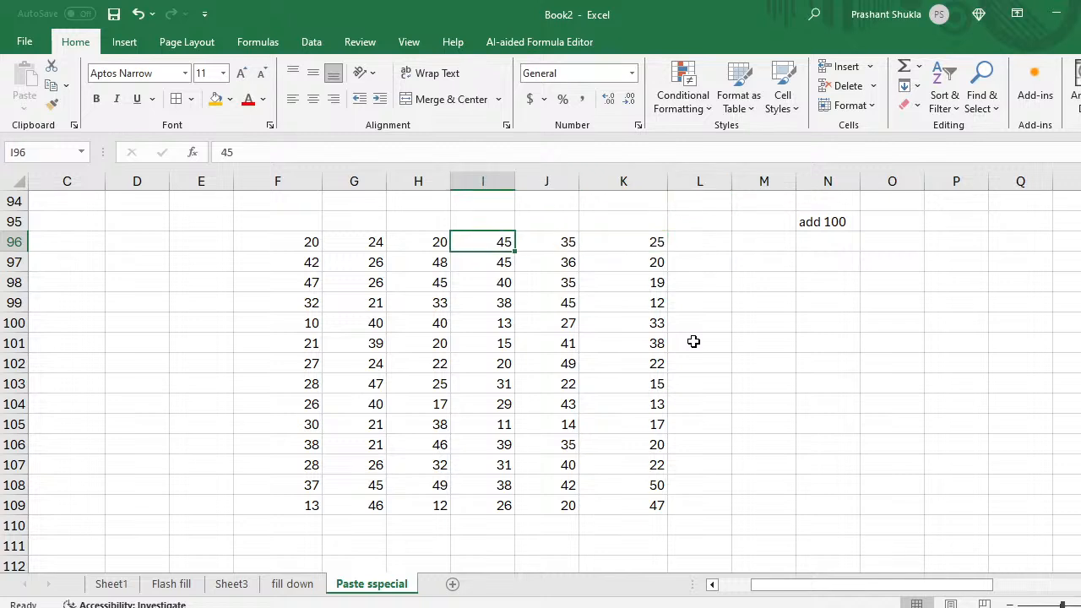
pyautogui.press('Down')
pyautogui.press('Down')
pyautogui.press('Down')
pyautogui.press('Left')
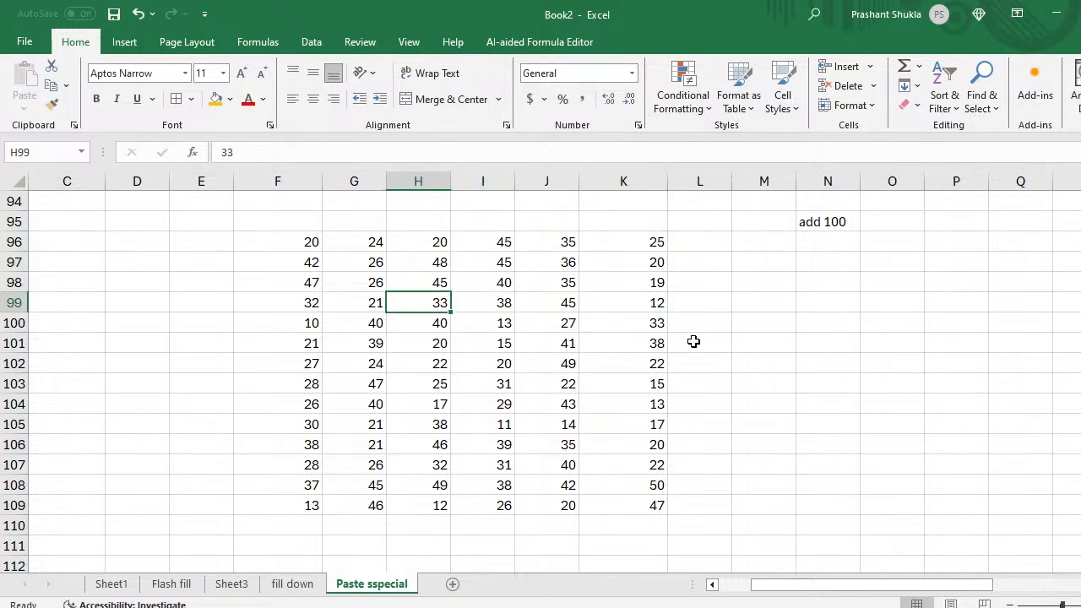
pyautogui.press('Down')
pyautogui.hotkey('shift', 'Right')
pyautogui.hotkey('shift', 'Right')
pyautogui.hotkey('shift', 'Down')
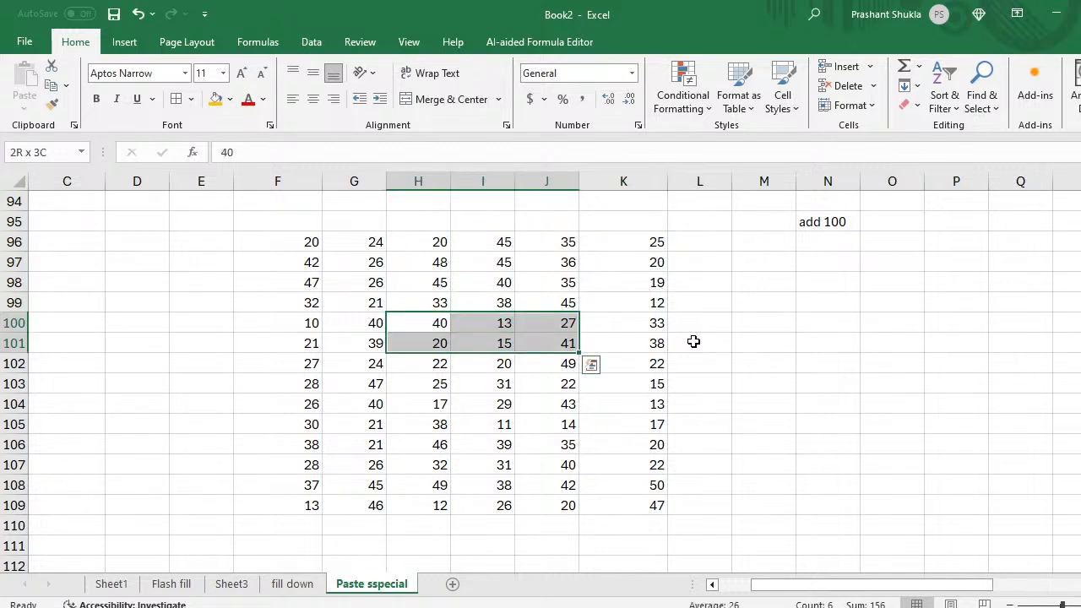
pyautogui.hotkey('shift', 'Down')
pyautogui.press('Delete')
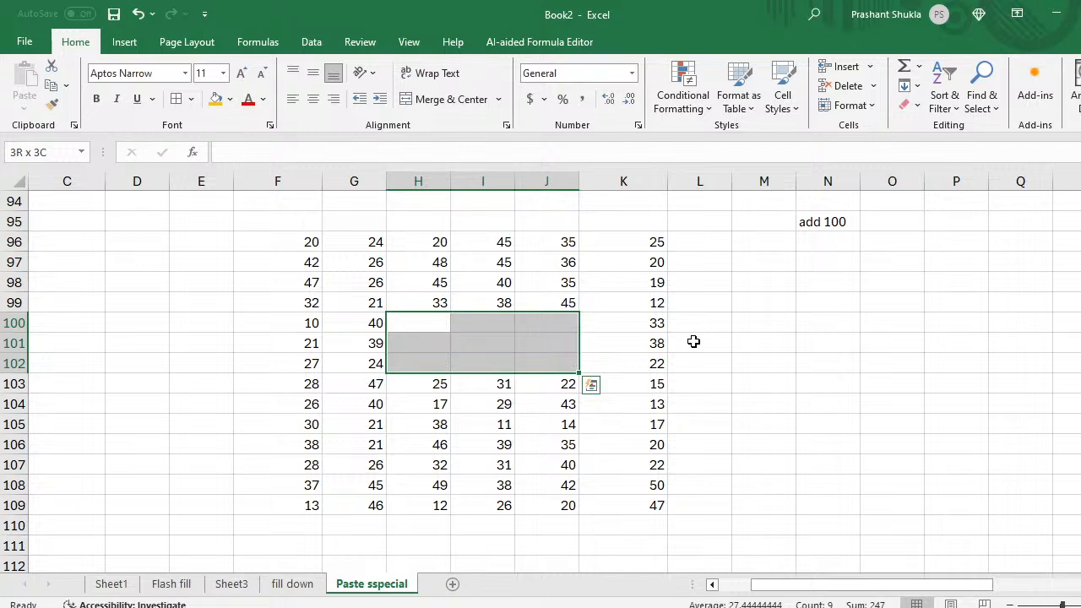
# Step: Paste the copied numbers into the emptied cells starting at H100
pyautogui.press('Down')
pyautogui.press('Up')
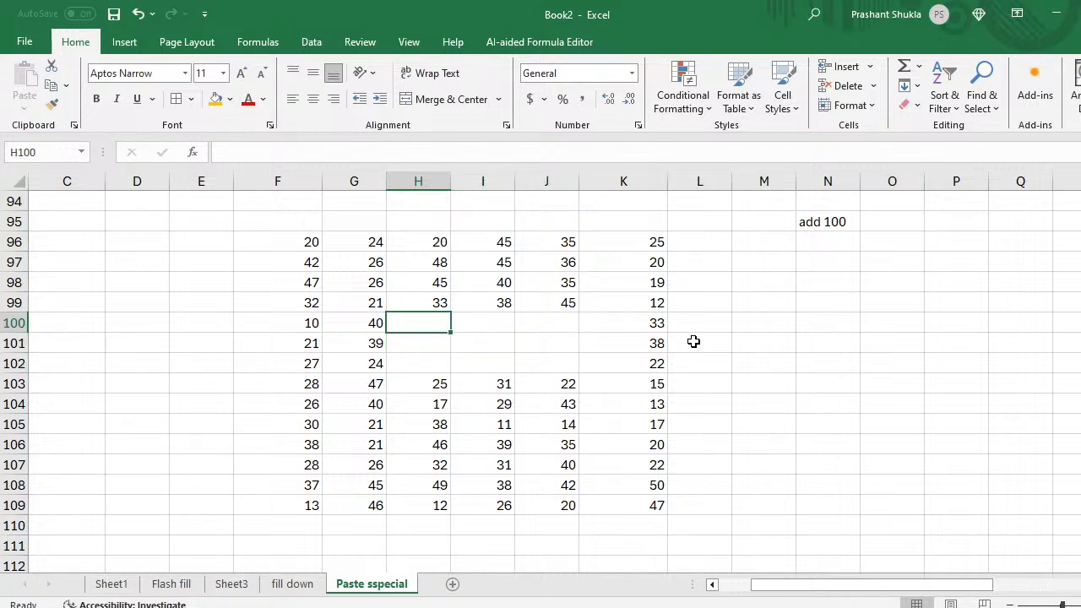
pyautogui.press('Right')
pyautogui.press('Left')
pyautogui.press('Up')
pyautogui.press('Up')
pyautogui.press('Up')
pyautogui.press('Left')
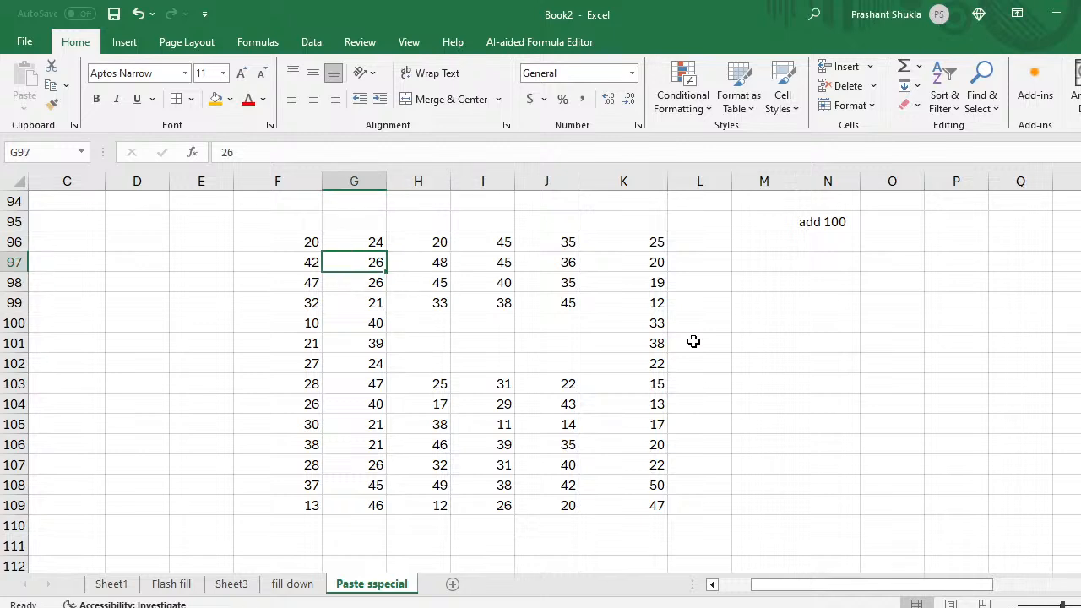
pyautogui.press('Up')
pyautogui.press('Left')
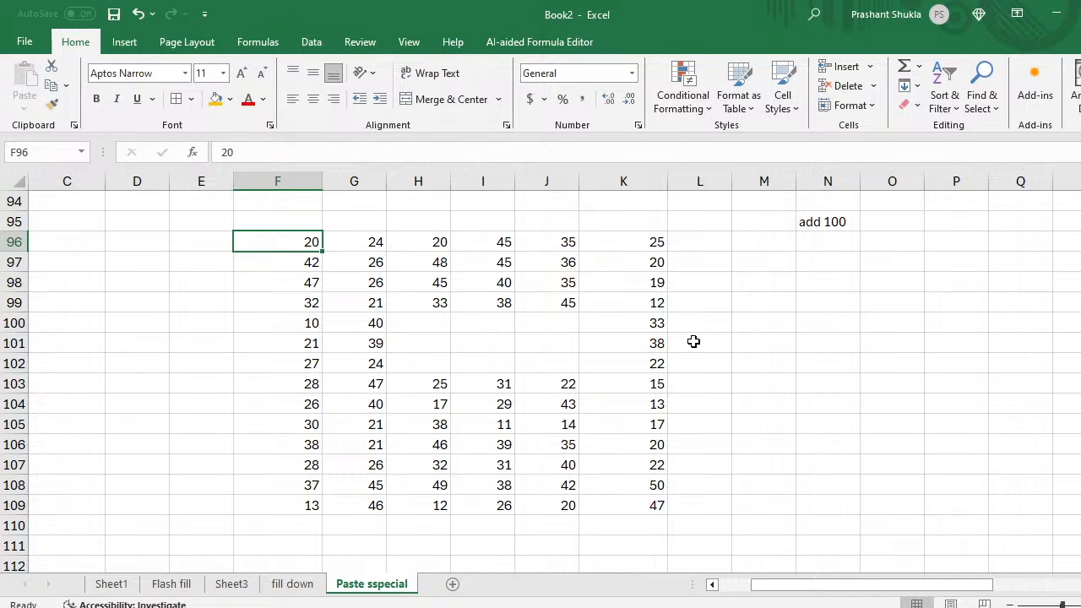
pyautogui.press('Down')
pyautogui.press('Right')
pyautogui.press('Down')
pyautogui.press('Down')
pyautogui.press('Down')
pyautogui.press('Right')
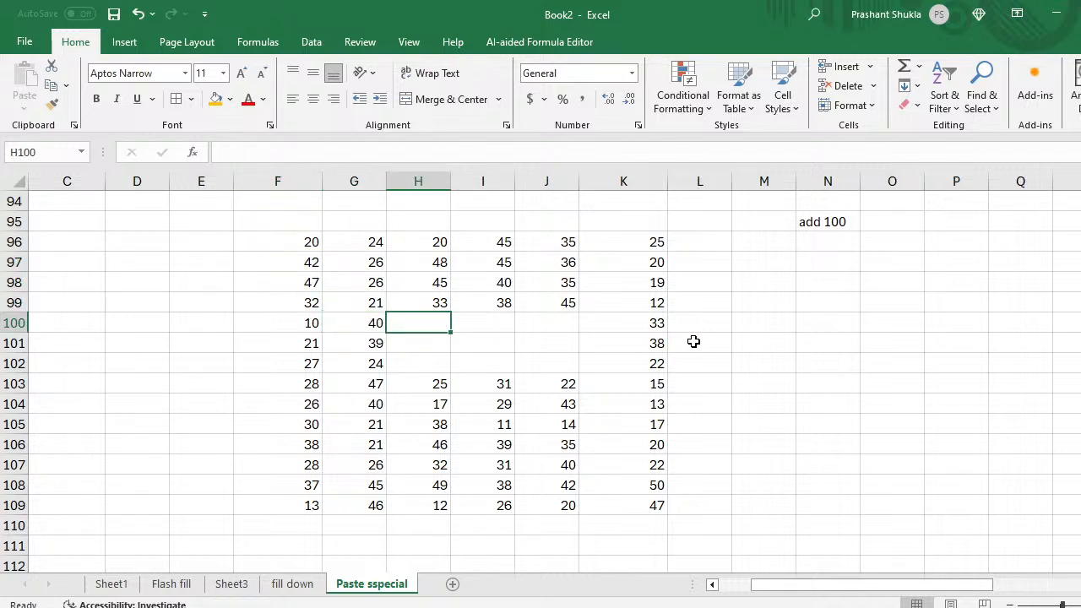
pyautogui.hotkey('ctrl', 'v')
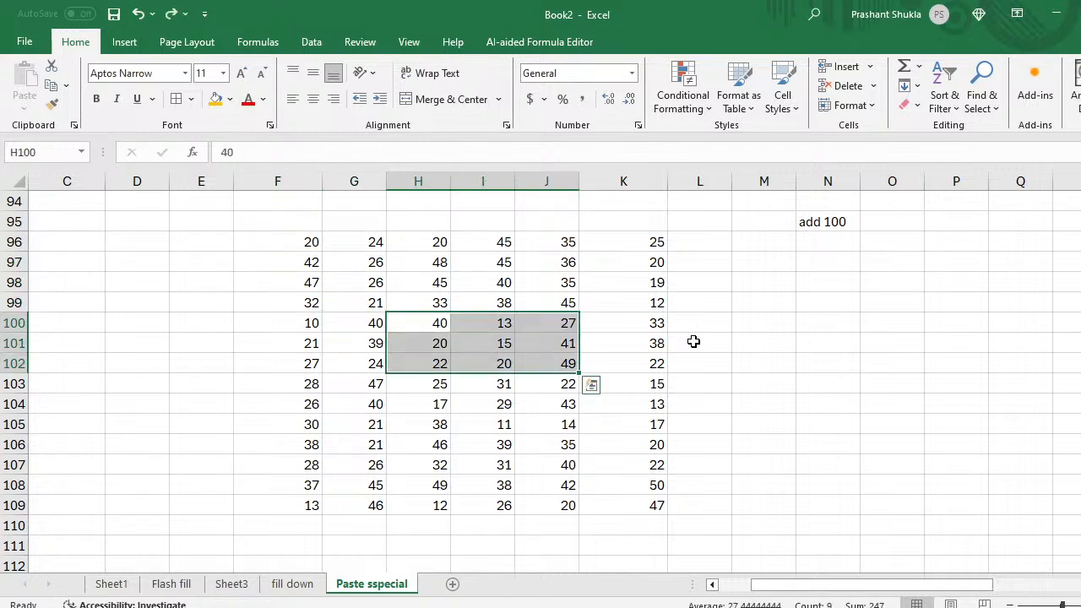
# Step: Select the pasted block H100:J103
pyautogui.press('Down')
pyautogui.press('Up')
pyautogui.hotkey('shift', 'Right')
pyautogui.hotkey('shift', 'Right')
pyautogui.hotkey('shift', 'Down')
pyautogui.hotkey('shift', 'Down')
pyautogui.hotkey('shift', 'Down')
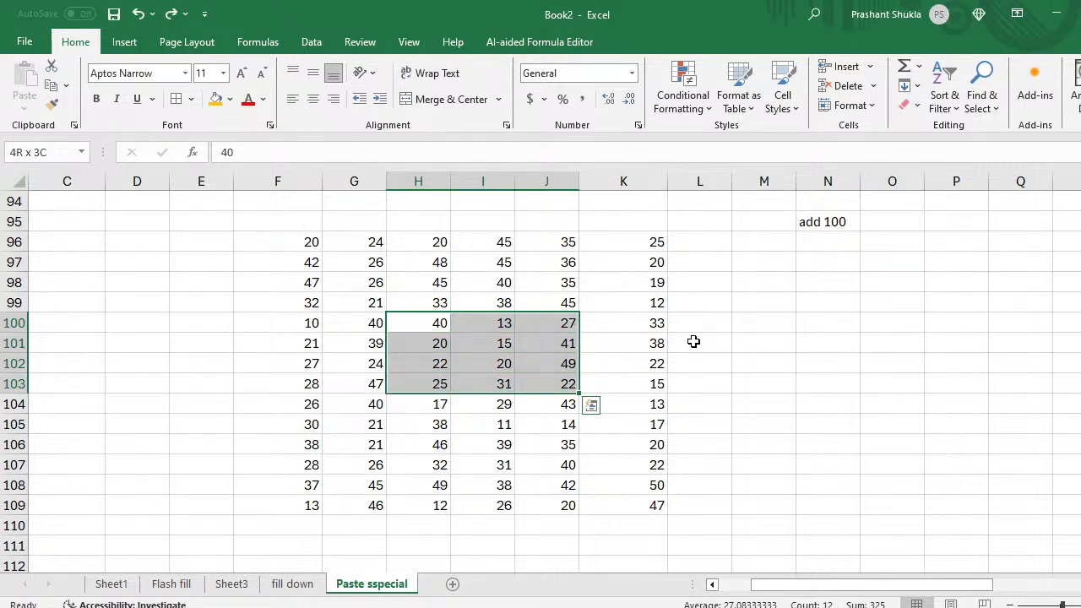
# Step: Give H100:J103 an orange-gold fill
pyautogui.click(215, 99)
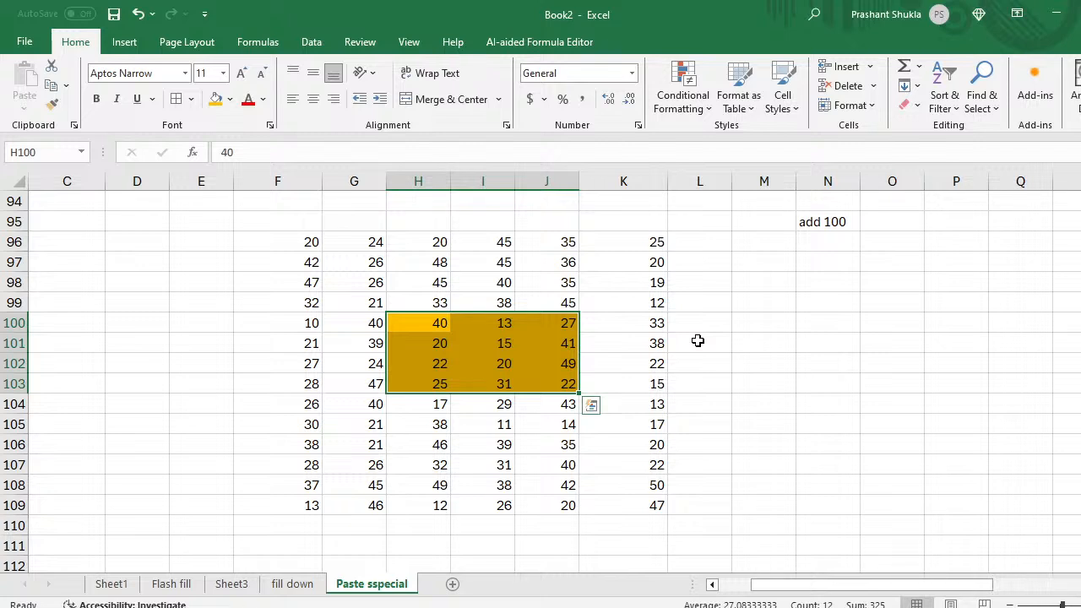
pyautogui.click(700, 366)
pyautogui.press('Left')
pyautogui.press('Left')
pyautogui.press('Left')
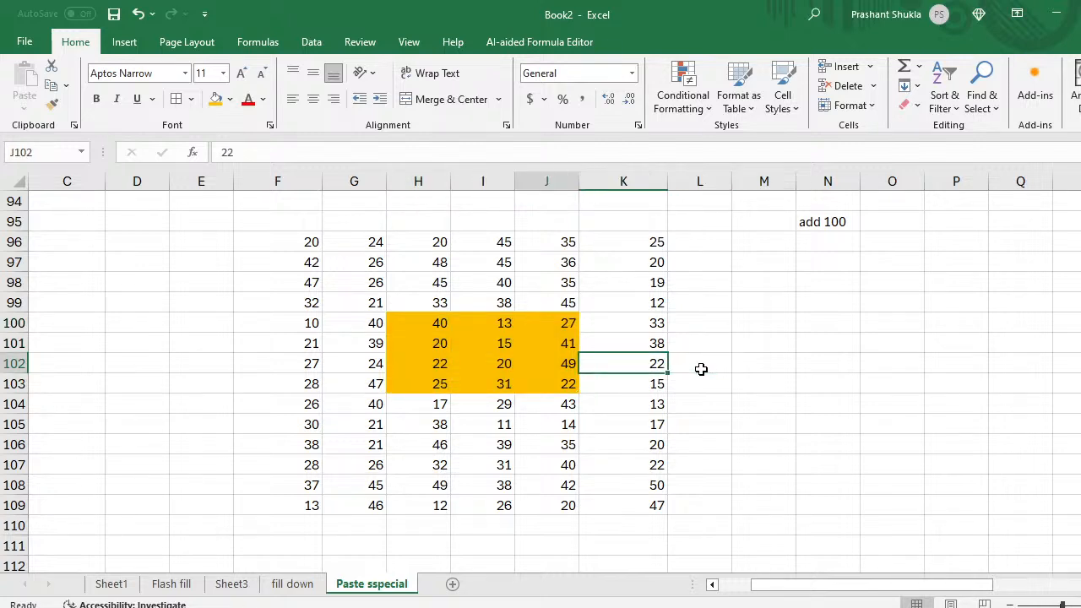
pyautogui.press('Up')
pyautogui.press('Up')
pyautogui.press('Up')
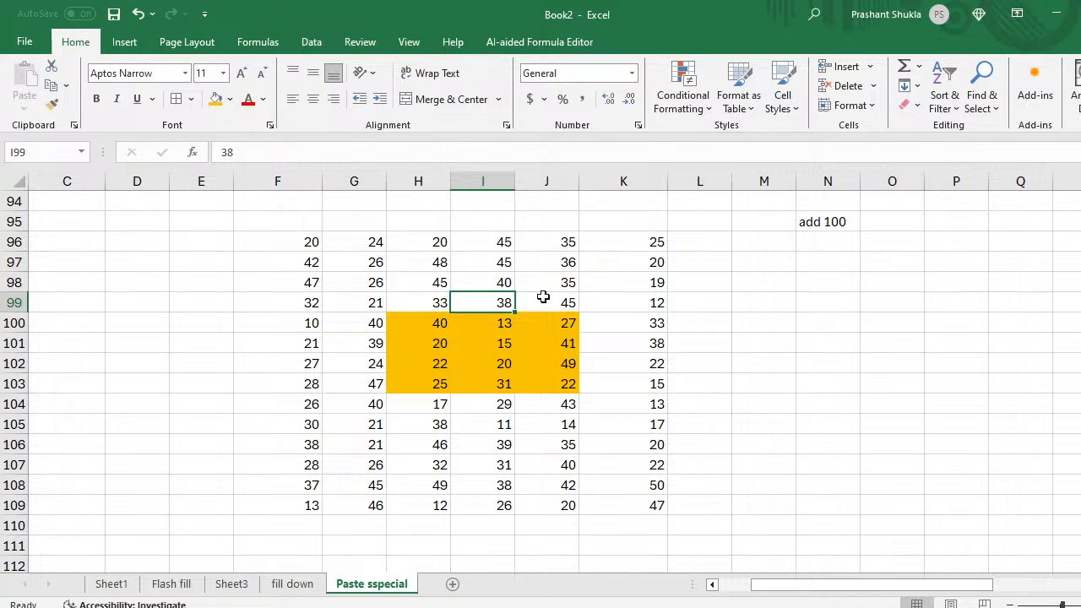
pyautogui.click(352, 251)
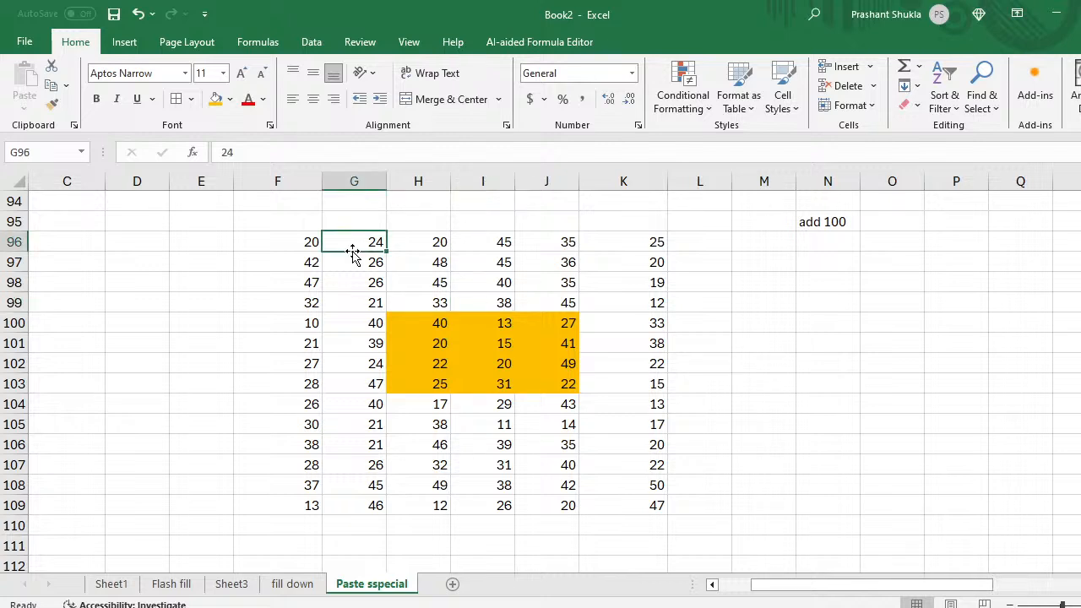
# Step: Select the full grid F96:K109, then the shaded block H100:J103
pyautogui.press('Left')
pyautogui.press('Right')
pyautogui.press('Right')
pyautogui.press('Right')
pyautogui.press('Right')
pyautogui.press('Left')
pyautogui.press('Left')
pyautogui.press('Left')
pyautogui.press('Left')
pyautogui.hotkey('ctrl', 'a')
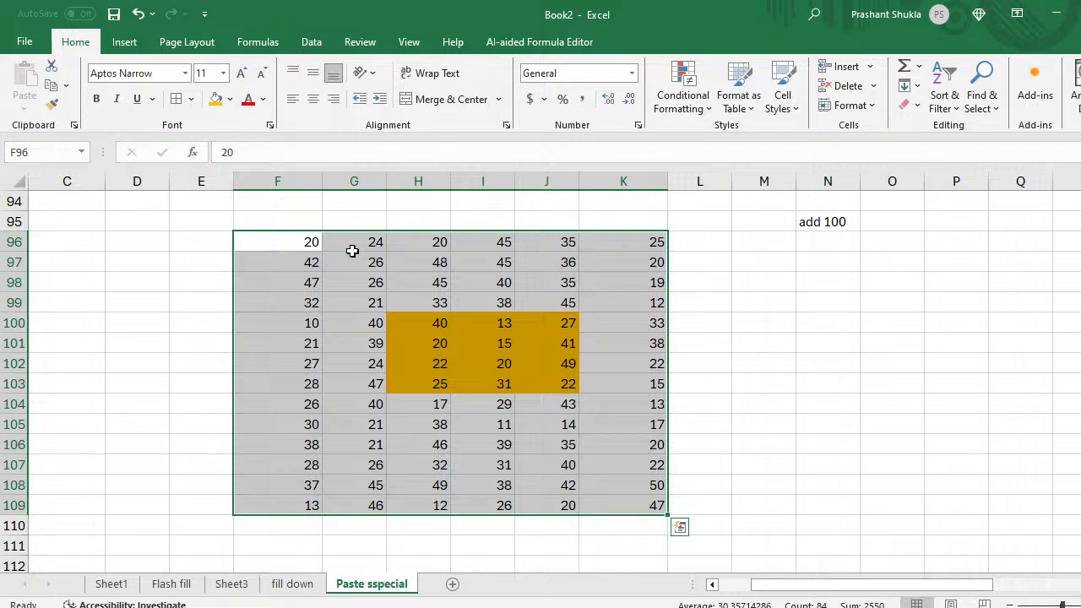
pyautogui.press('Right')
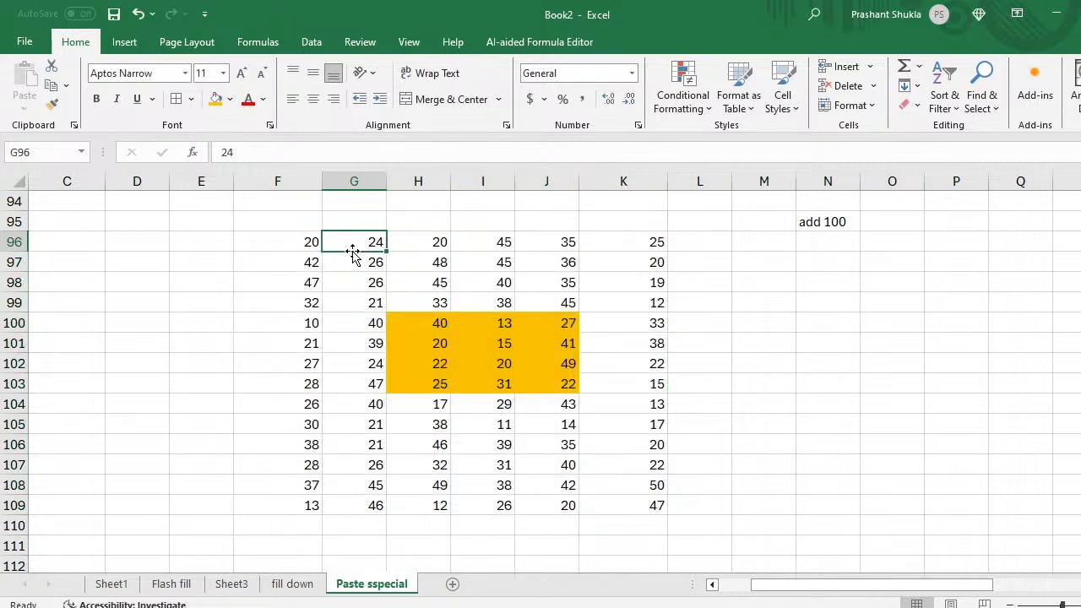
pyautogui.press('Left')
pyautogui.press('Right')
pyautogui.press('Right')
pyautogui.press('Down')
pyautogui.press('Down')
pyautogui.press('Down')
pyautogui.press('Down')
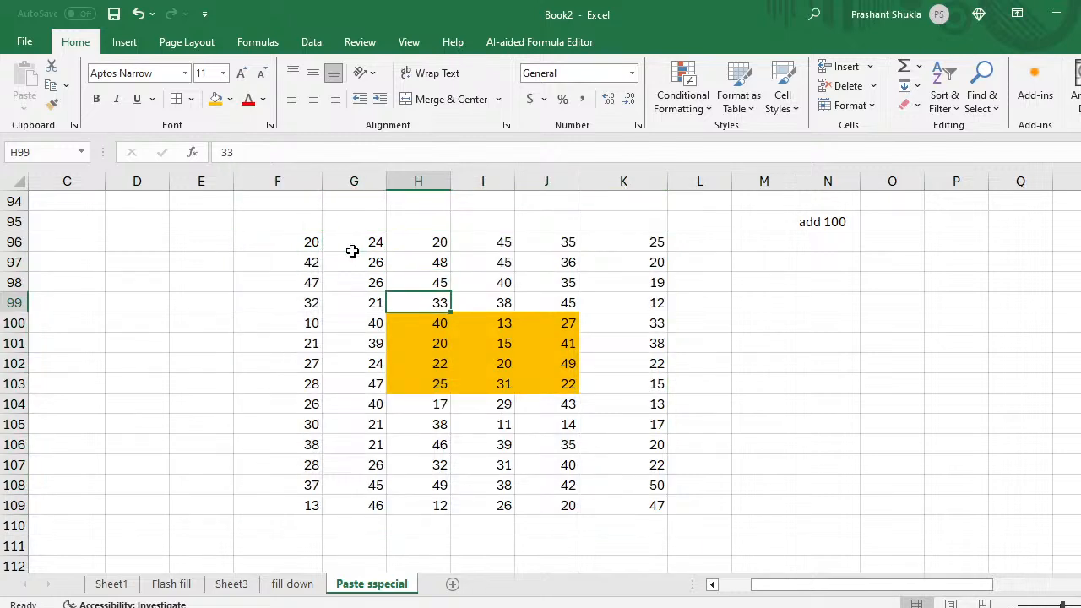
pyautogui.hotkey('shift', 'Right')
pyautogui.hotkey('shift', 'Right')
pyautogui.hotkey('shift', 'Down')
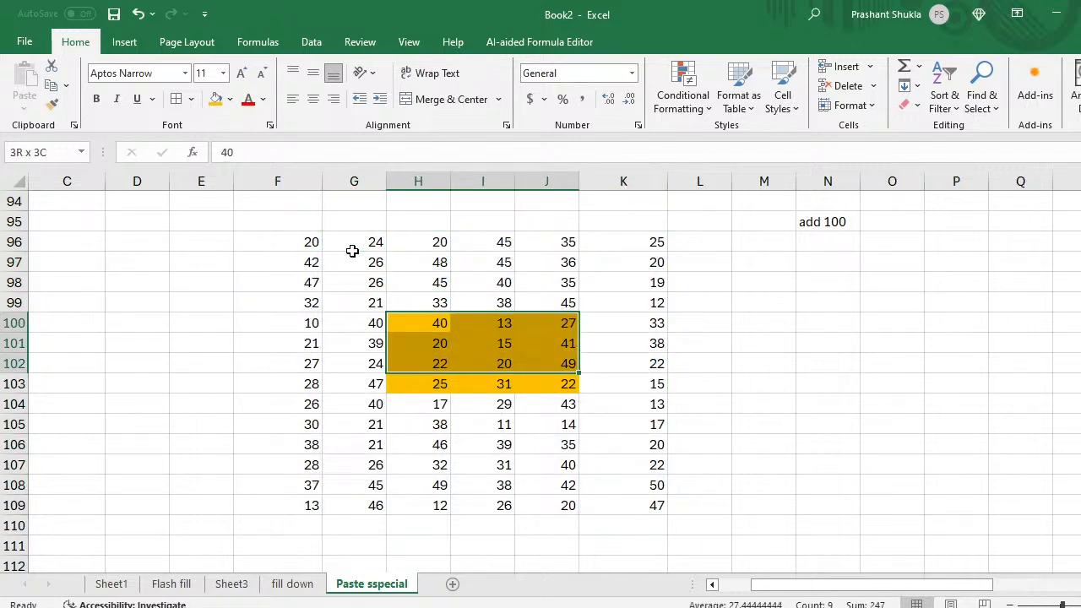
pyautogui.hotkey('shift', 'Down')
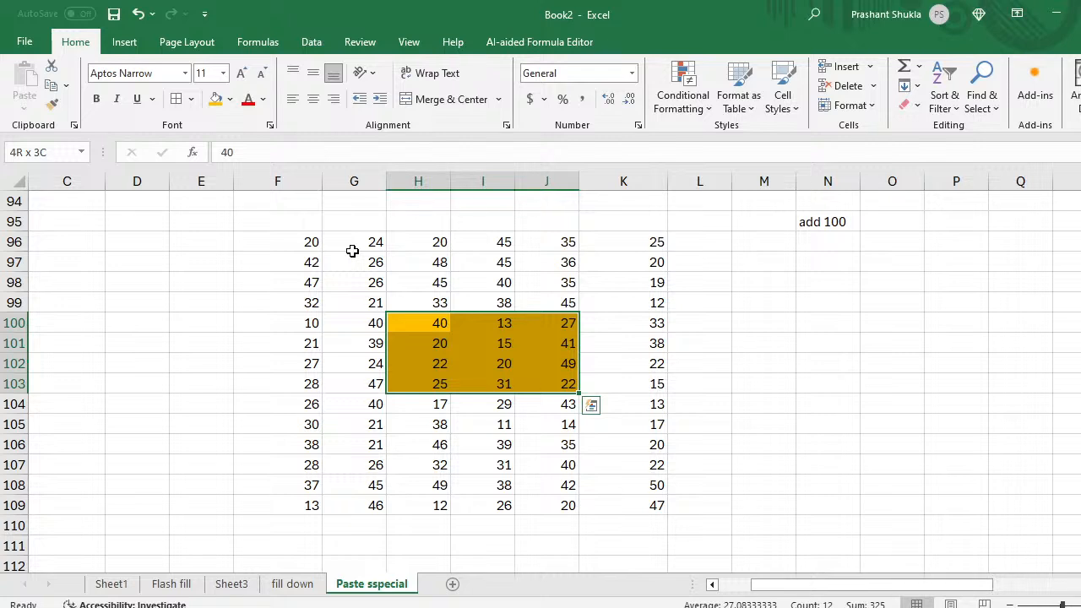
pyautogui.click(775, 304)
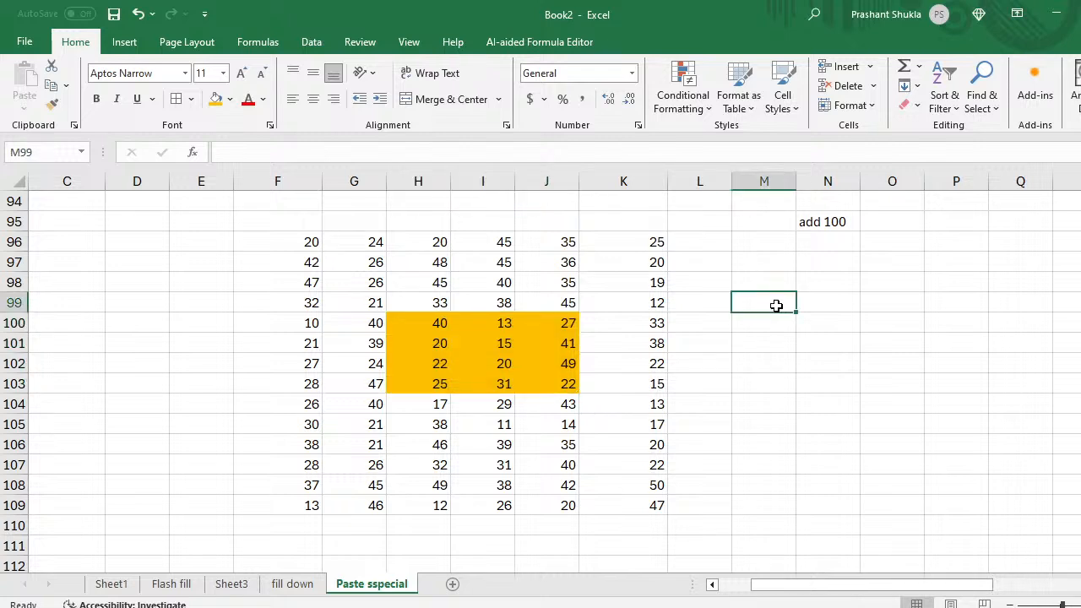
# Step: Select and copy all of F96:K109 and bring up Paste Special
pyautogui.click(329, 244)
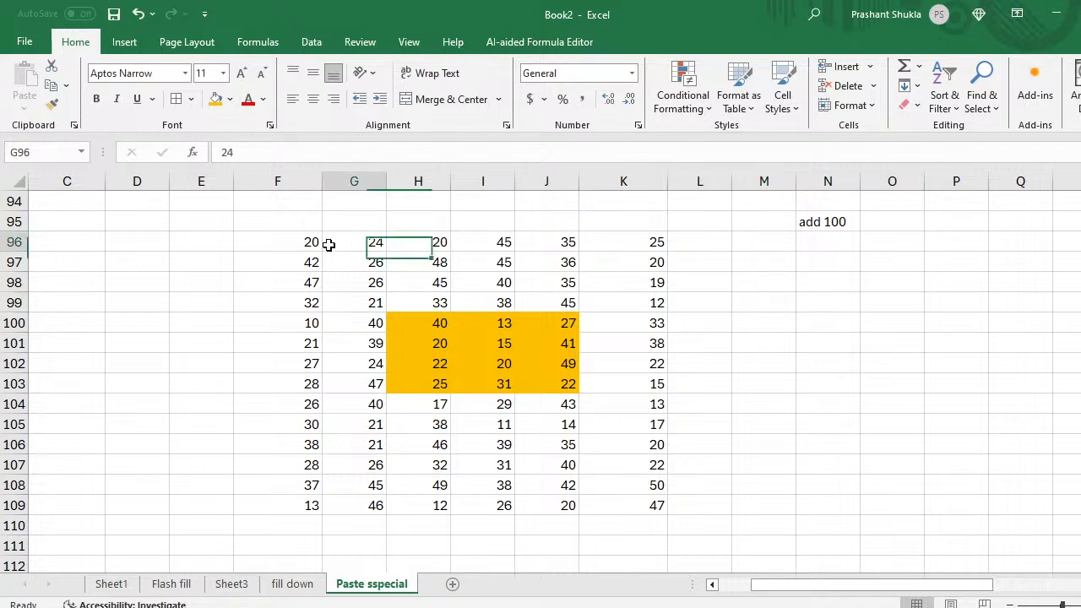
pyautogui.press('Left')
pyautogui.hotkey('ctrl', 'a')
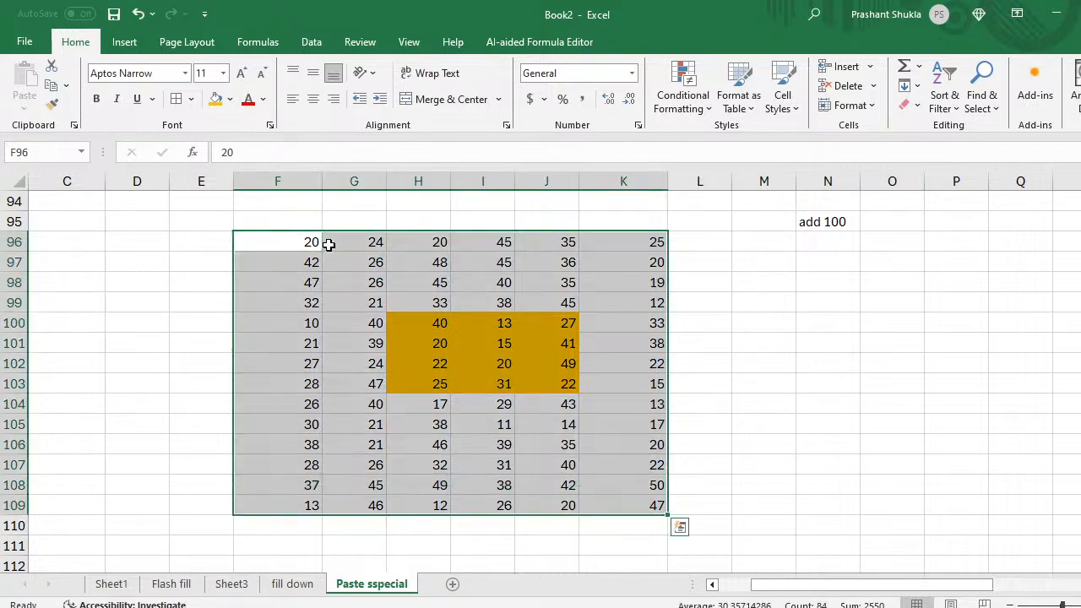
pyautogui.hotkey('ctrl', 'c')
pyautogui.hotkey('ctrl', 'alt', 'v')
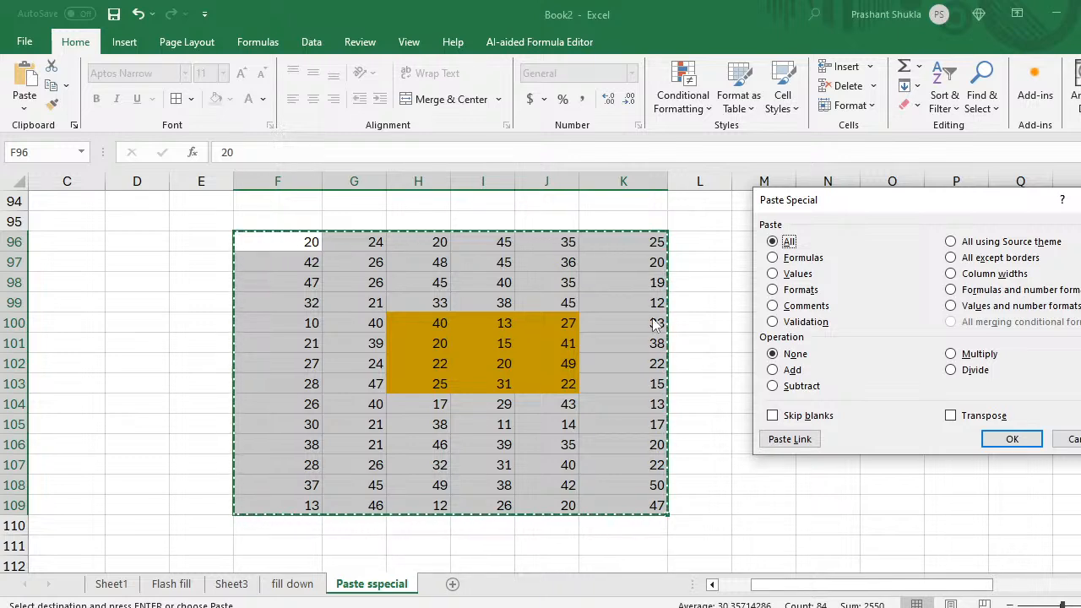
# Step: Cancel Paste Special and copy just the shaded block H100:J103
pyautogui.click(772, 372)
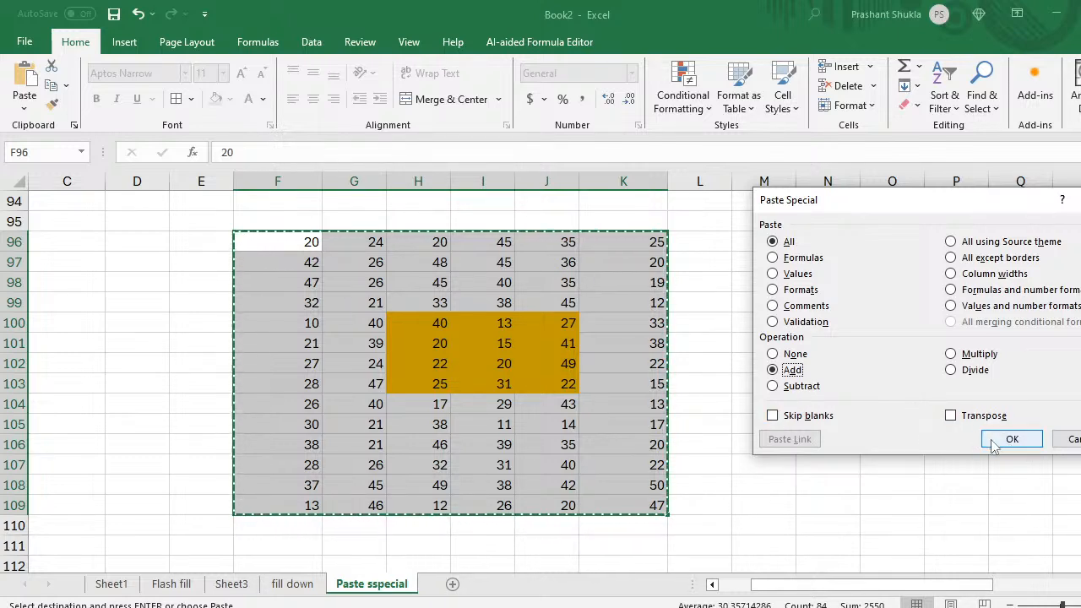
pyautogui.click(1074, 441)
pyautogui.moveTo(444, 322); pyautogui.dragTo(549, 323)
pyautogui.hotkey('ctrl', 'shift', 'Down')
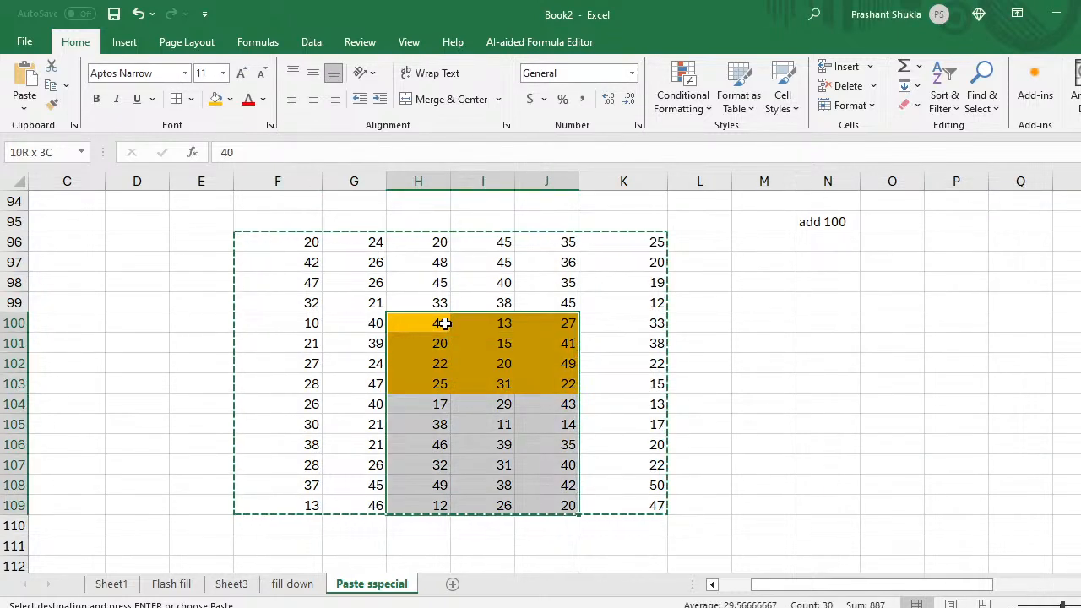
pyautogui.hotkey('shift', 'Up')
pyautogui.hotkey('shift', 'Up')
pyautogui.hotkey('shift', 'Up')
pyautogui.hotkey('shift', 'Up')
pyautogui.hotkey('shift', 'Up')
pyautogui.hotkey('shift', 'Up')
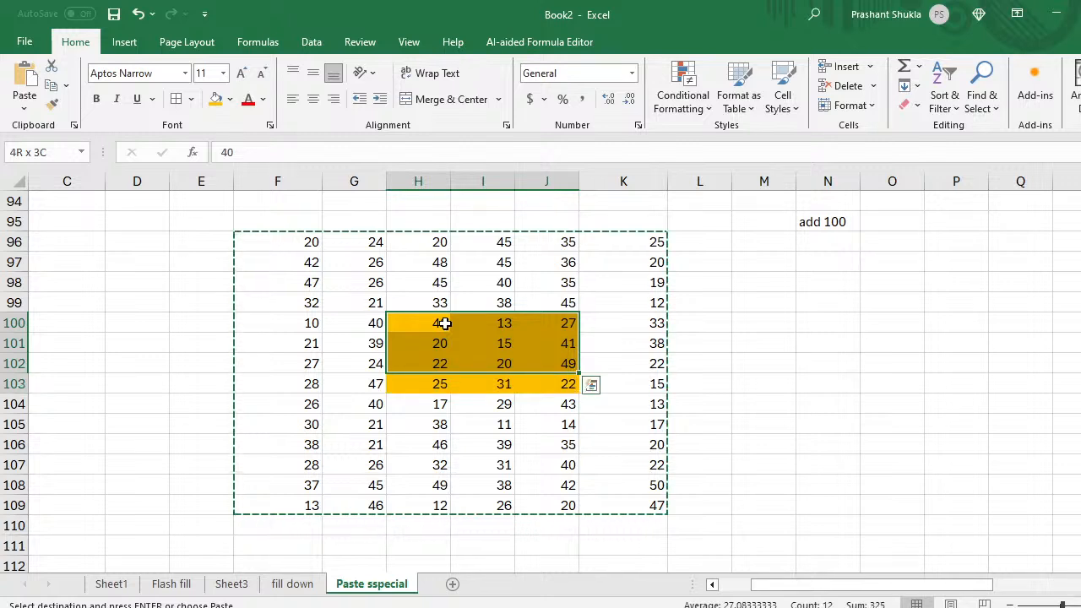
pyautogui.hotkey('ctrl', 'c')
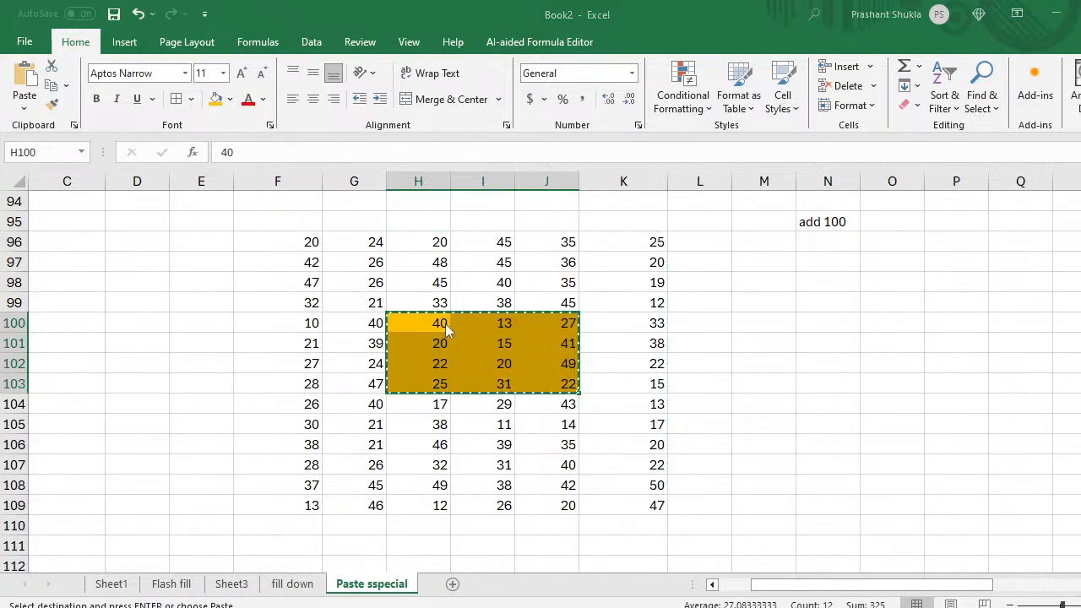
# Step: Paste Special with Add onto H100:J103, doubling each value (40 becomes 80)
pyautogui.hotkey('ctrl', 'alt', 'v')
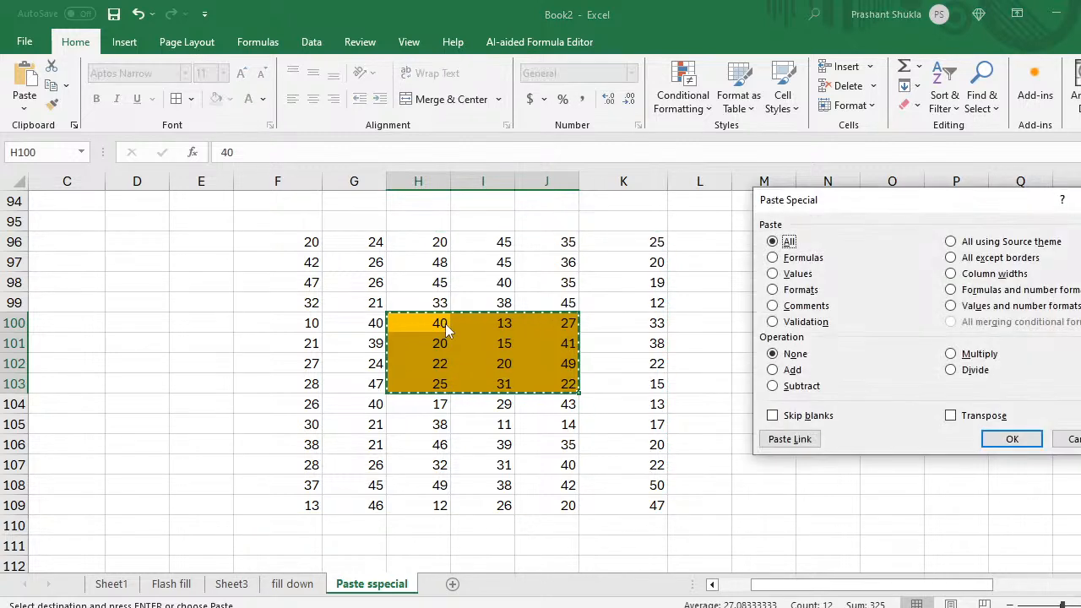
pyautogui.click(774, 372)
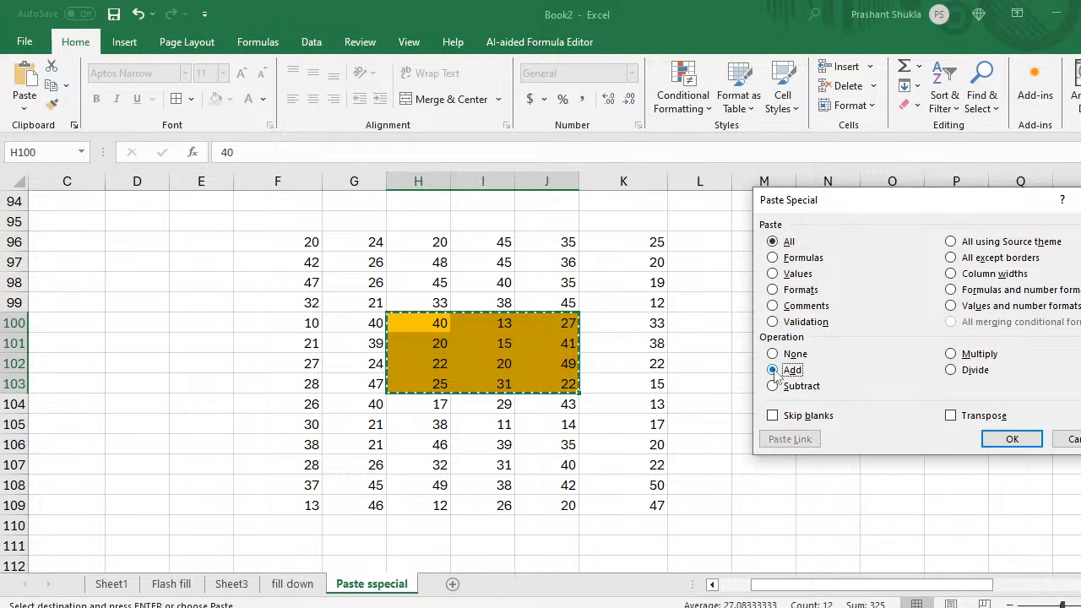
pyautogui.click(1002, 444)
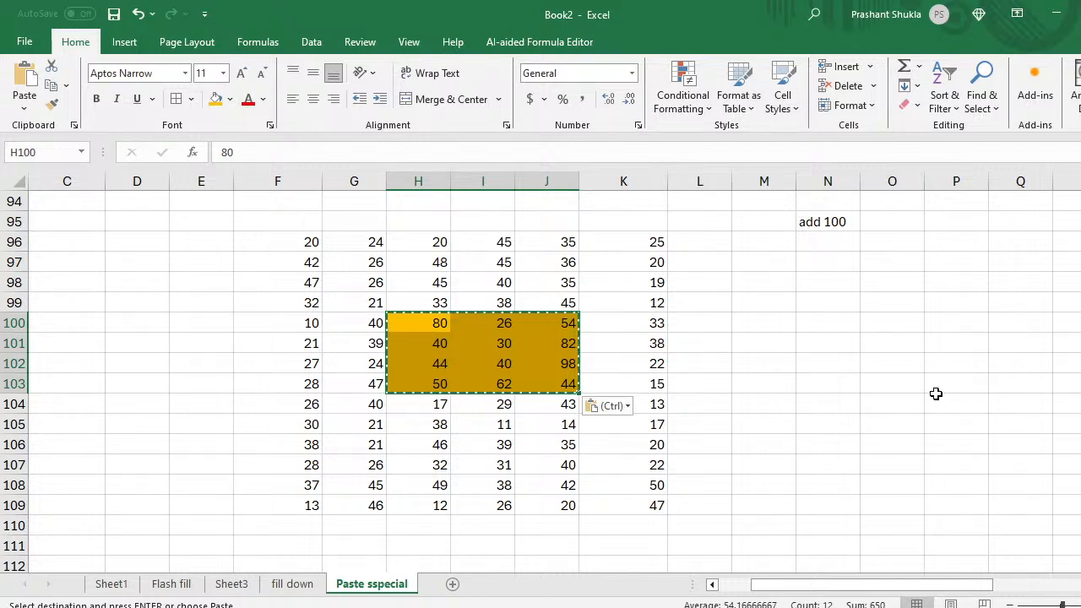
# Step: Undo the doubling and enter 100 in cell O100
pyautogui.hotkey('ctrl', 'c')
pyautogui.hotkey('ctrl', 'z')
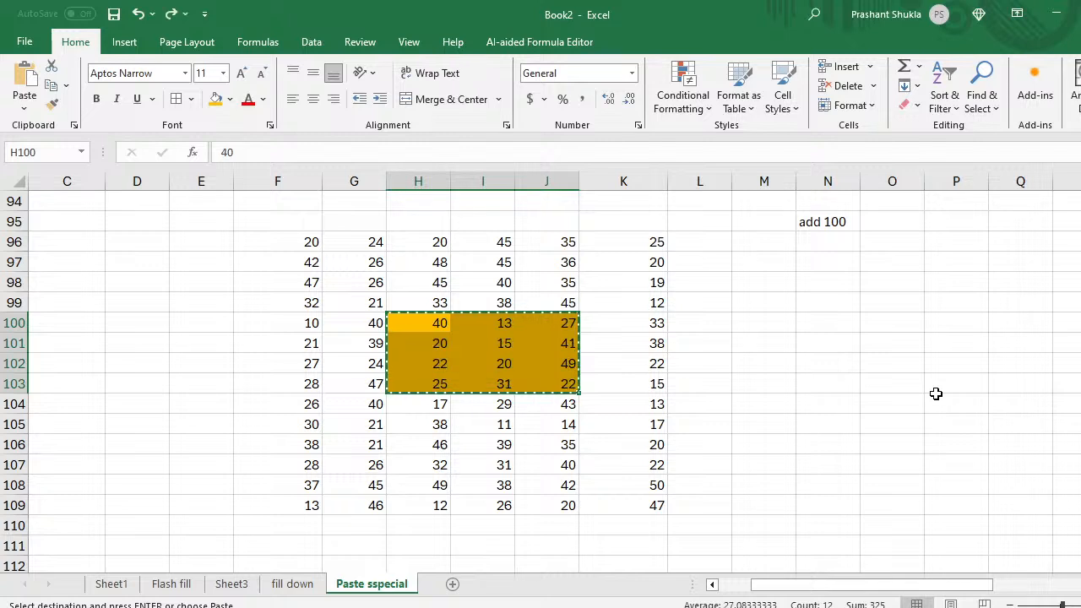
pyautogui.press('Right')
pyautogui.press('Right')
pyautogui.press('Right')
pyautogui.press('Right')
pyautogui.press('Right')
pyautogui.press('Right')
pyautogui.press('Right')
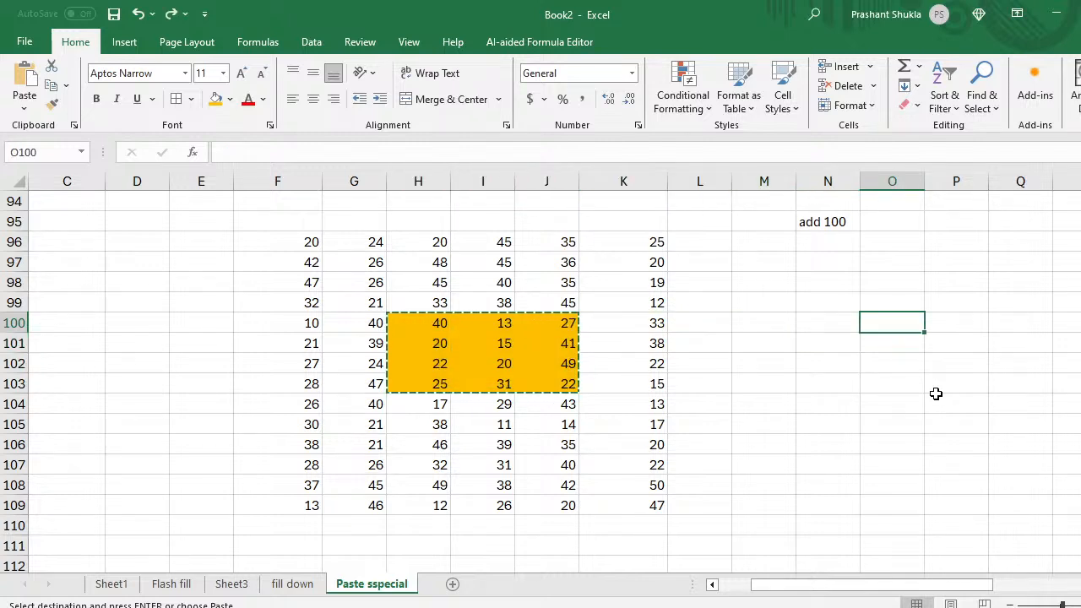
pyautogui.write('0')
pyautogui.press('BackSpace')
pyautogui.write('100')
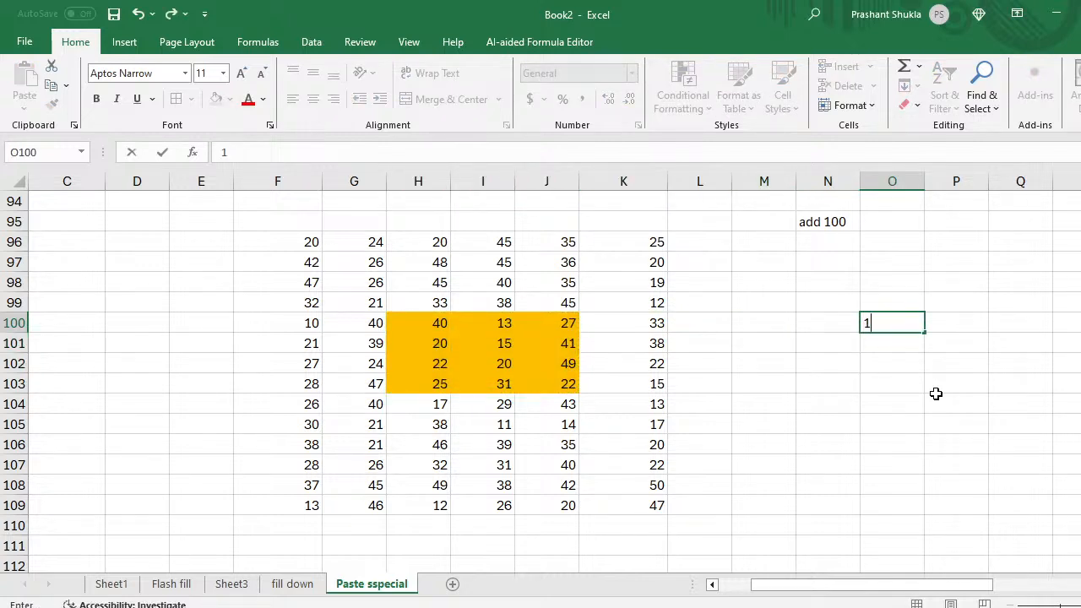
pyautogui.press('Return')
# Step: Copy the value 100 from cell O100
pyautogui.press('Left')
pyautogui.press('Left')
pyautogui.press('Left')
pyautogui.press('Left')
pyautogui.press('Left')
pyautogui.press('Left')
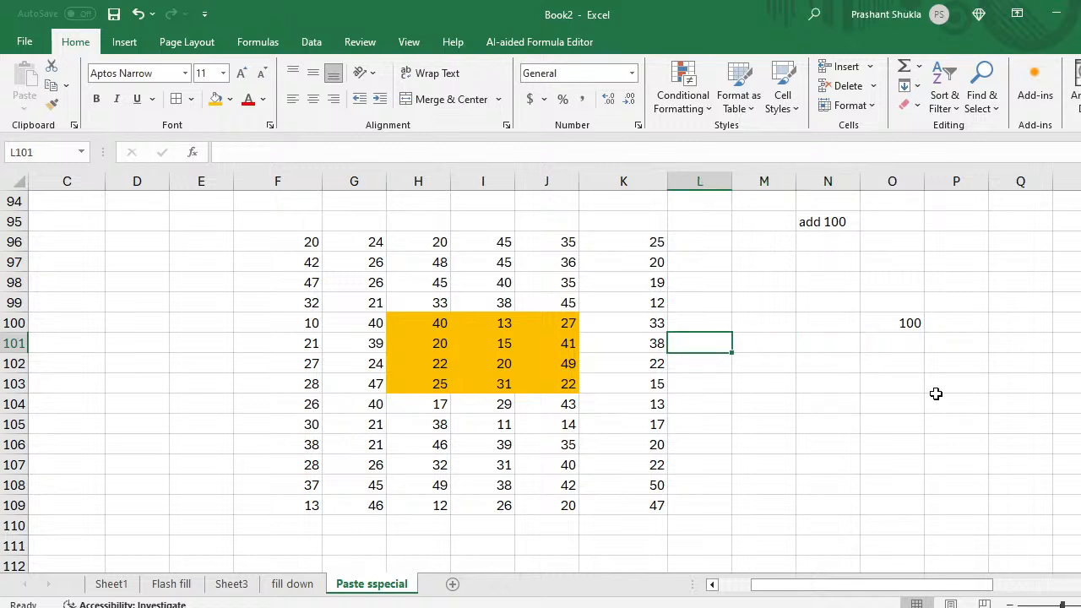
pyautogui.press('Right')
pyautogui.press('Right')
pyautogui.press('Right')
pyautogui.press('Up')
pyautogui.press('Right')
pyautogui.press('Right')
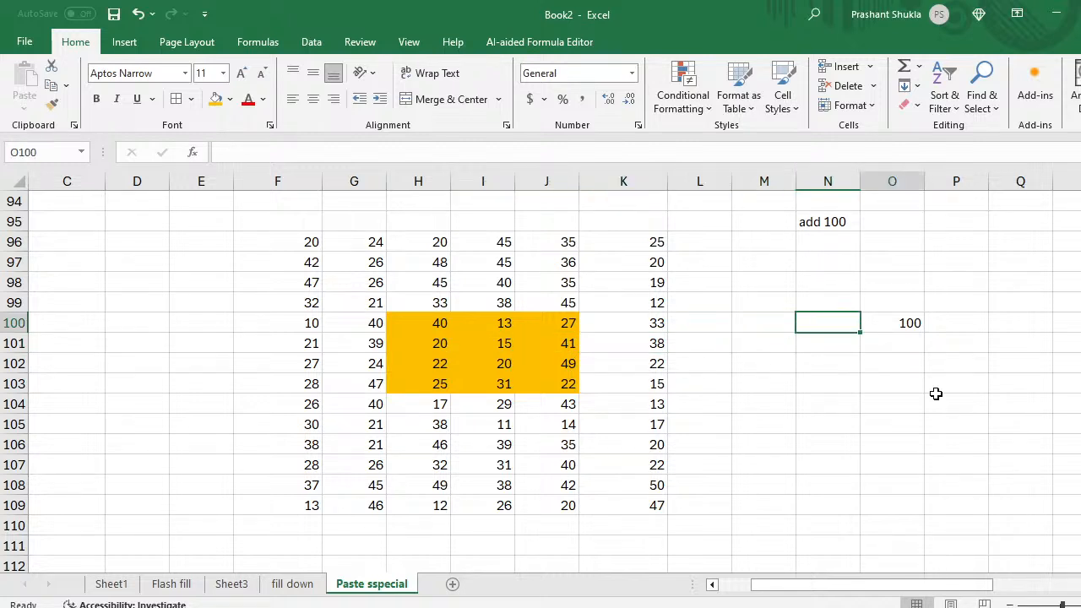
pyautogui.press('Right')
pyautogui.hotkey('ctrl', 'c')
pyautogui.press('Left')
pyautogui.press('Left')
pyautogui.press('Left')
pyautogui.press('Left')
pyautogui.press('Left')
pyautogui.press('Left')
pyautogui.press('Left')
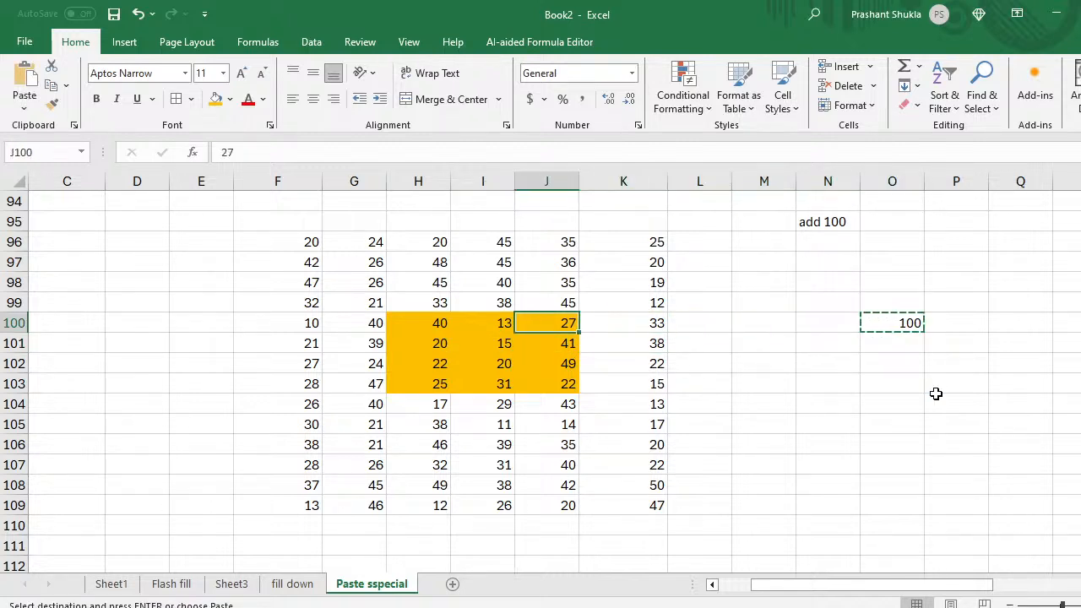
# Step: Paste Special Add the 100 onto H100:J103 (40 becomes 140) and reapply gold fill
pyautogui.hotkey('shift', 'Right')
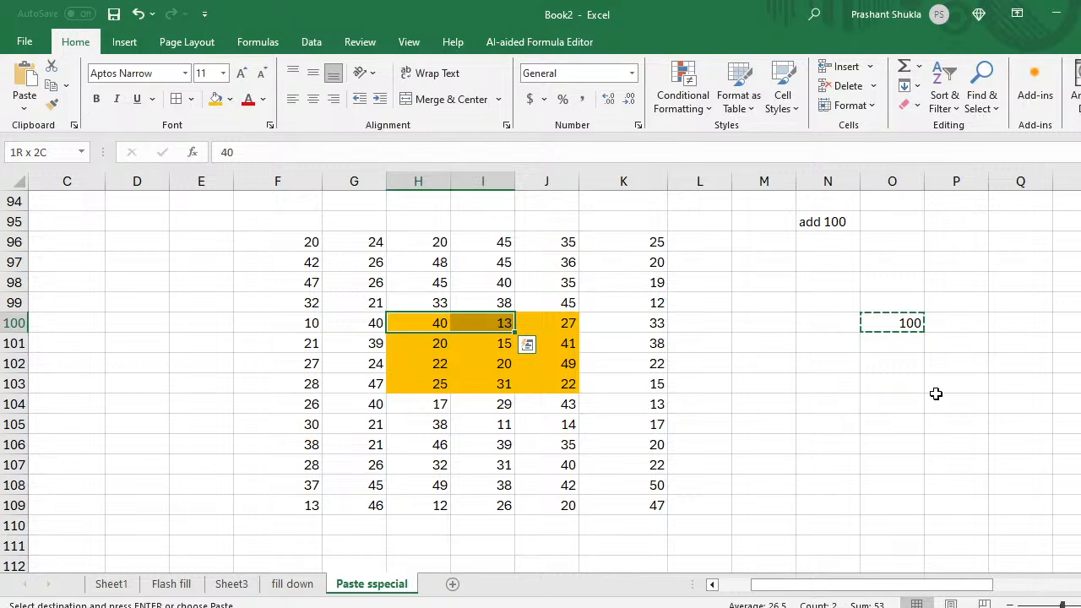
pyautogui.hotkey('shift', 'Right')
pyautogui.hotkey('shift', 'Down')
pyautogui.hotkey('shift', 'Down')
pyautogui.hotkey('shift', 'Down')
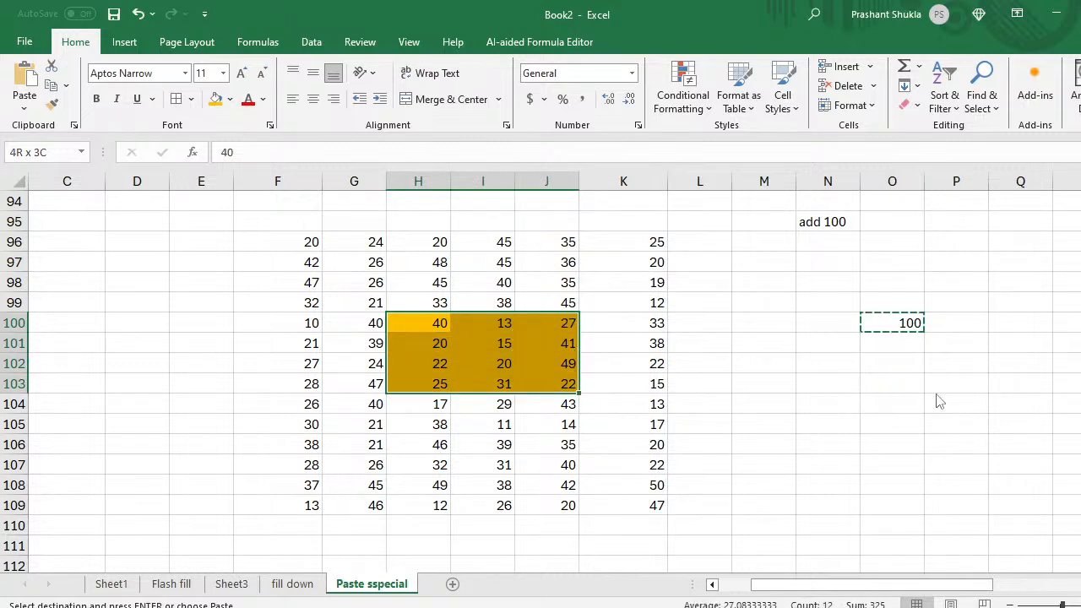
pyautogui.hotkey('ctrl', 'alt', 'v')
pyautogui.press('v')
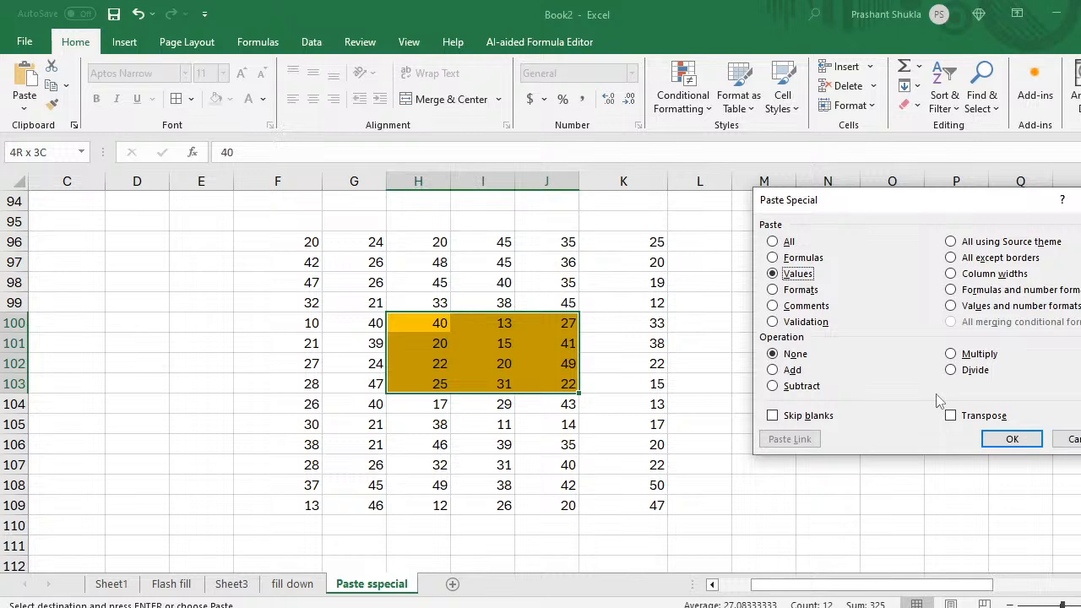
pyautogui.press('Up')
pyautogui.press('Up')
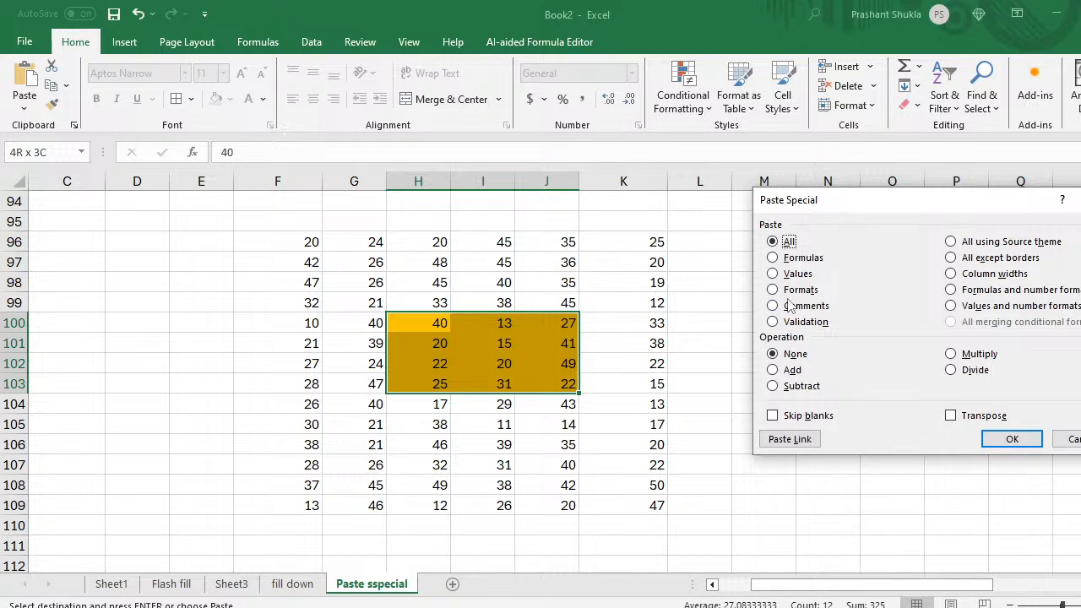
pyautogui.click(773, 371)
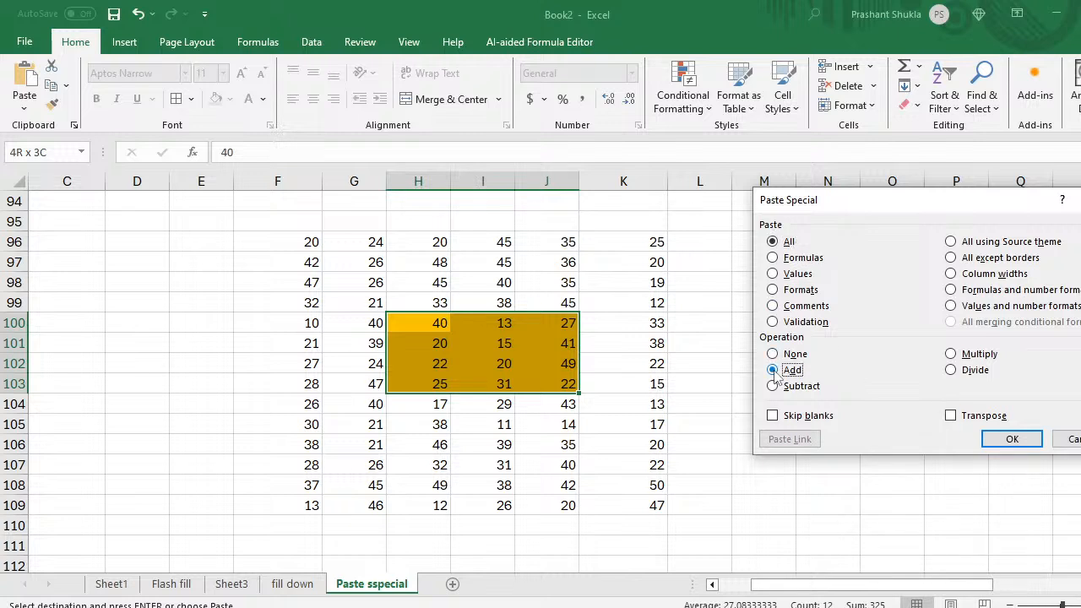
pyautogui.click(1005, 441)
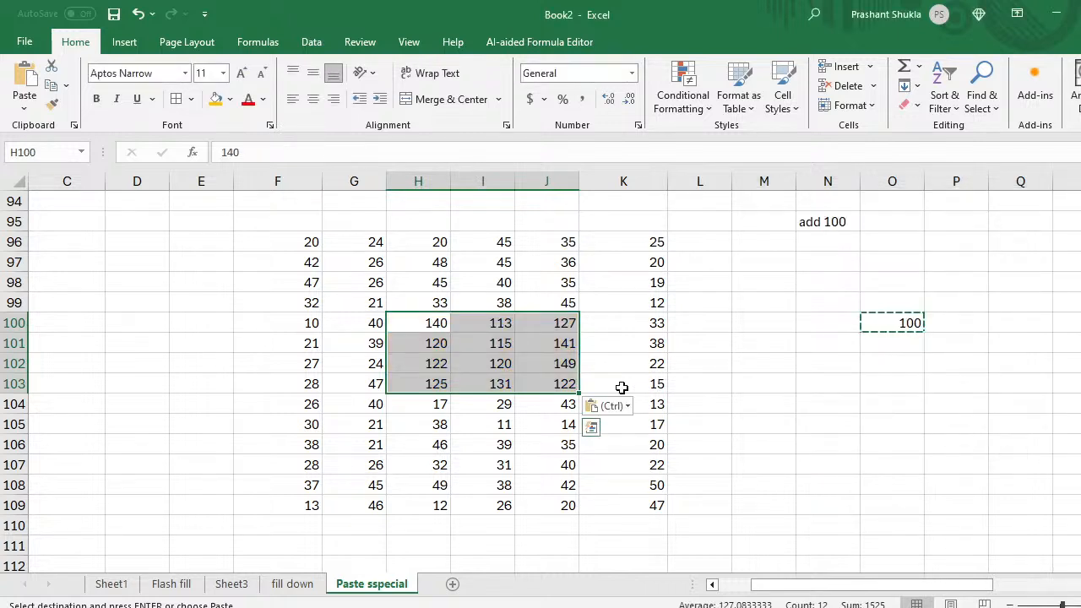
pyautogui.click(217, 99)
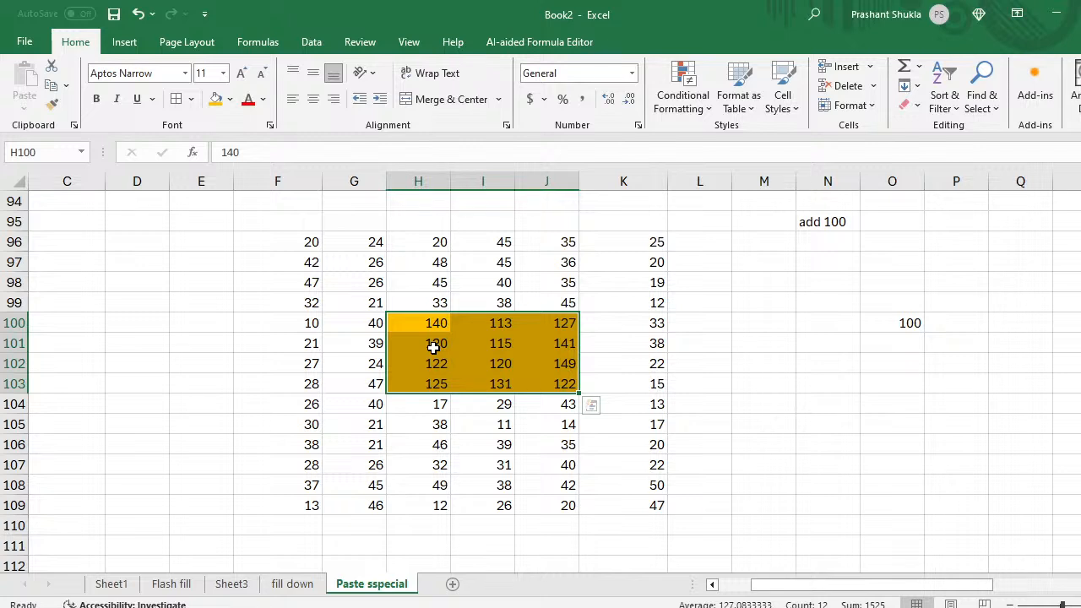
# Step: Undo the fill and add-100 paste, restoring 40, 13, 27, then switch away from Excel
pyautogui.hotkey('ctrl', 'z')
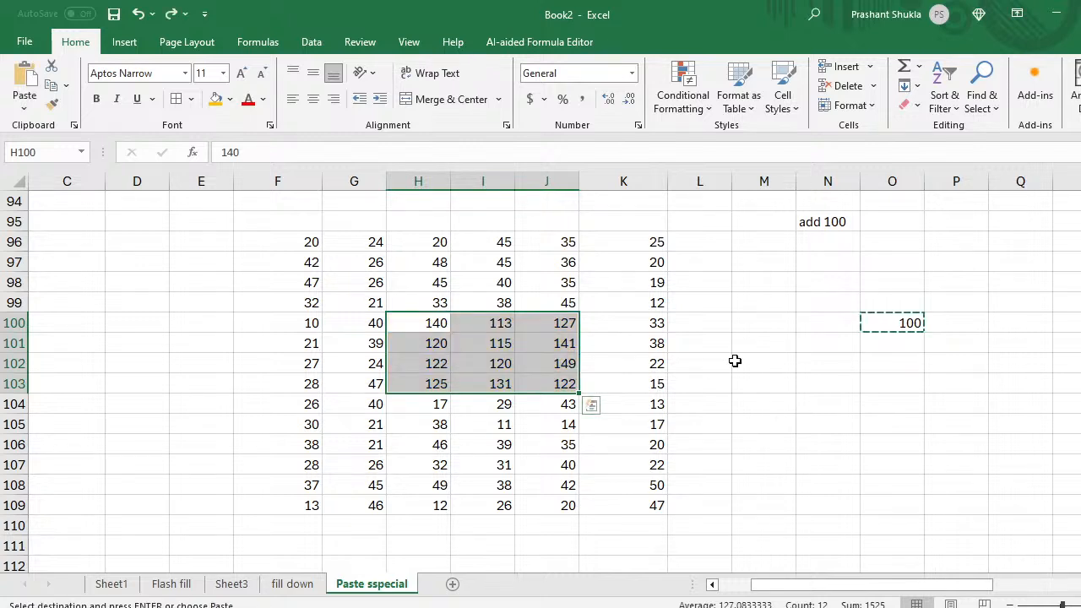
pyautogui.hotkey('ctrl', 'z')
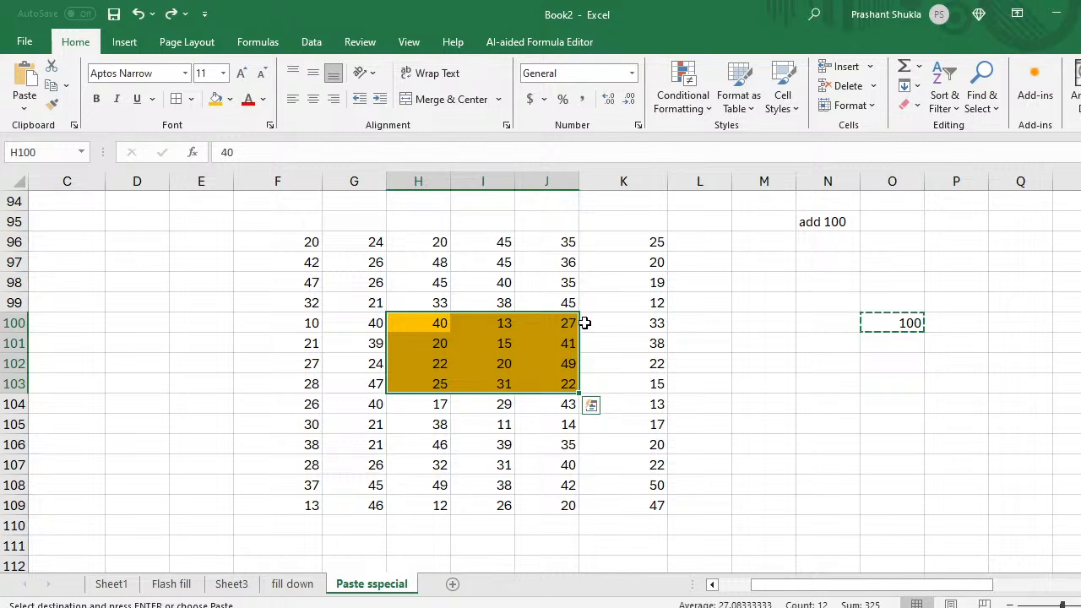
pyautogui.hotkey('ctrl', 'alt', 'v')
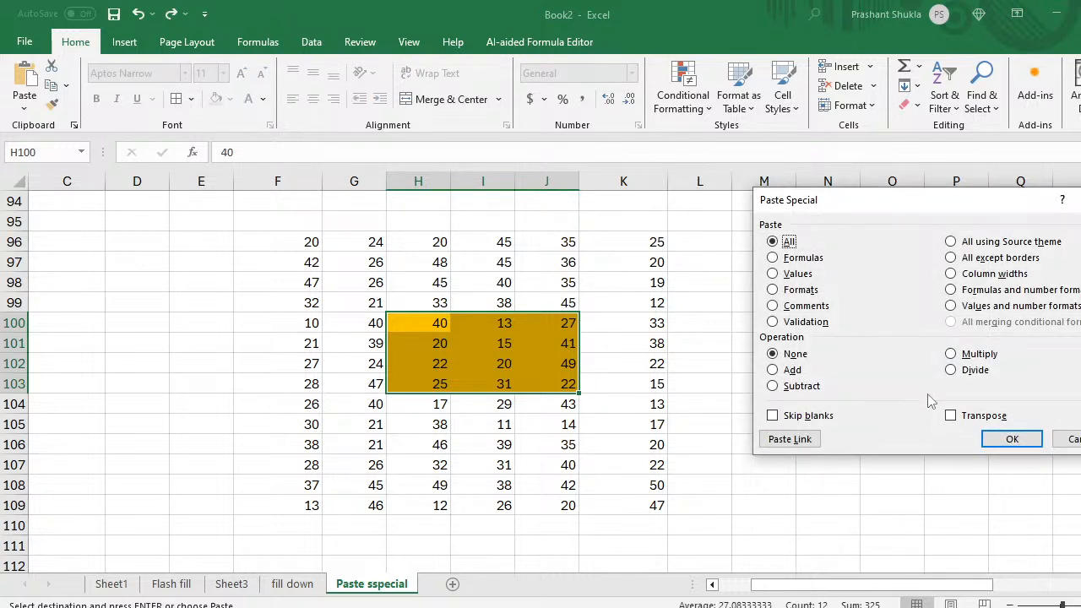
pyautogui.click(1068, 439)
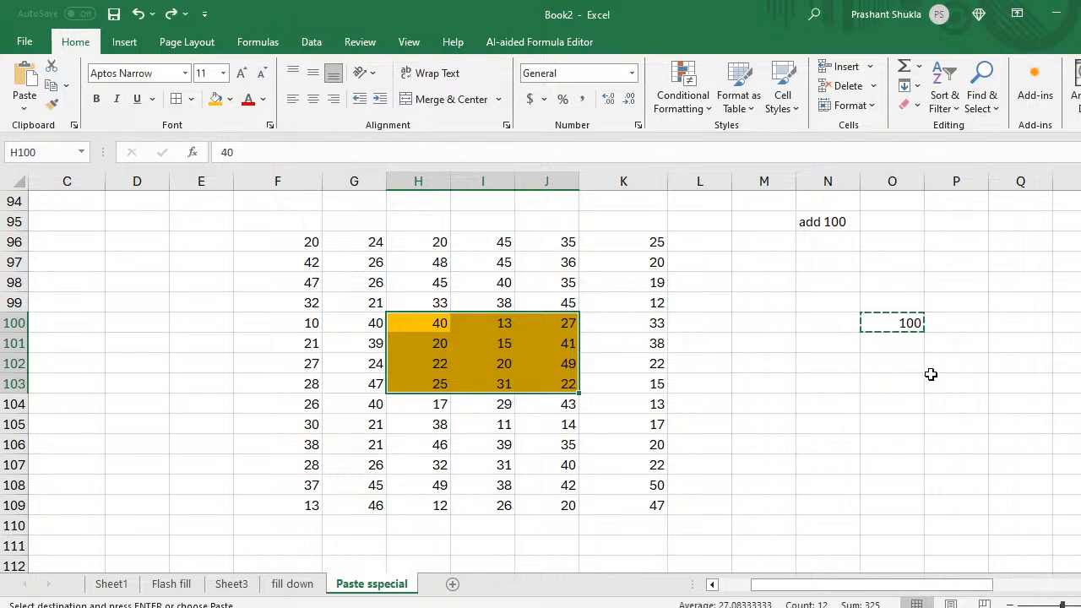
pyautogui.hotkey('alt', 'Tab')
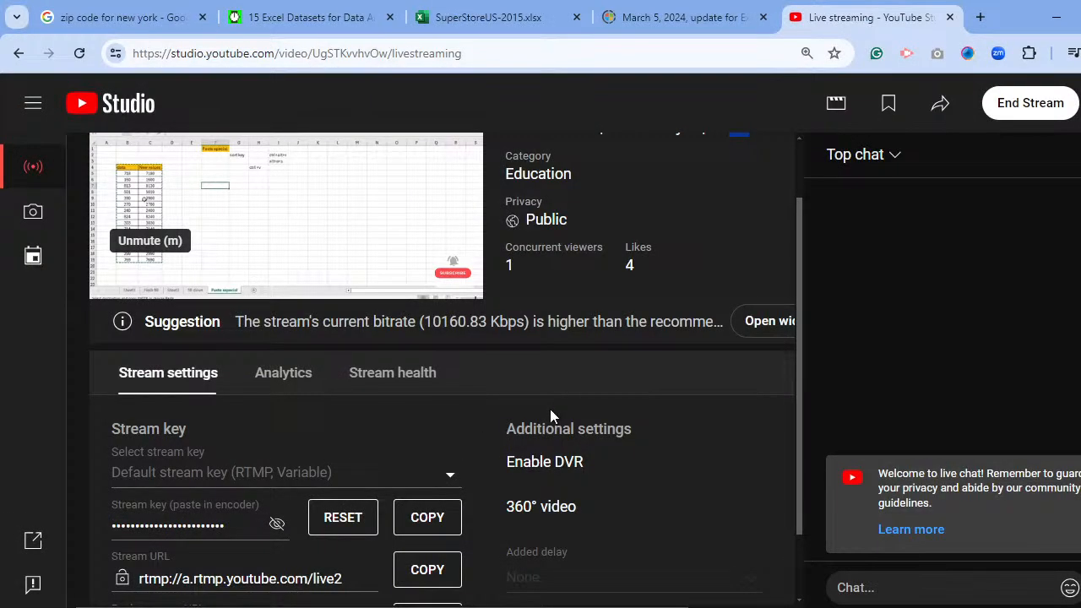
# Step: Check the live stream's Analytics and Stream health in YouTube Studio, then return to Excel
pyautogui.click(283, 374)
pyautogui.click(387, 376)
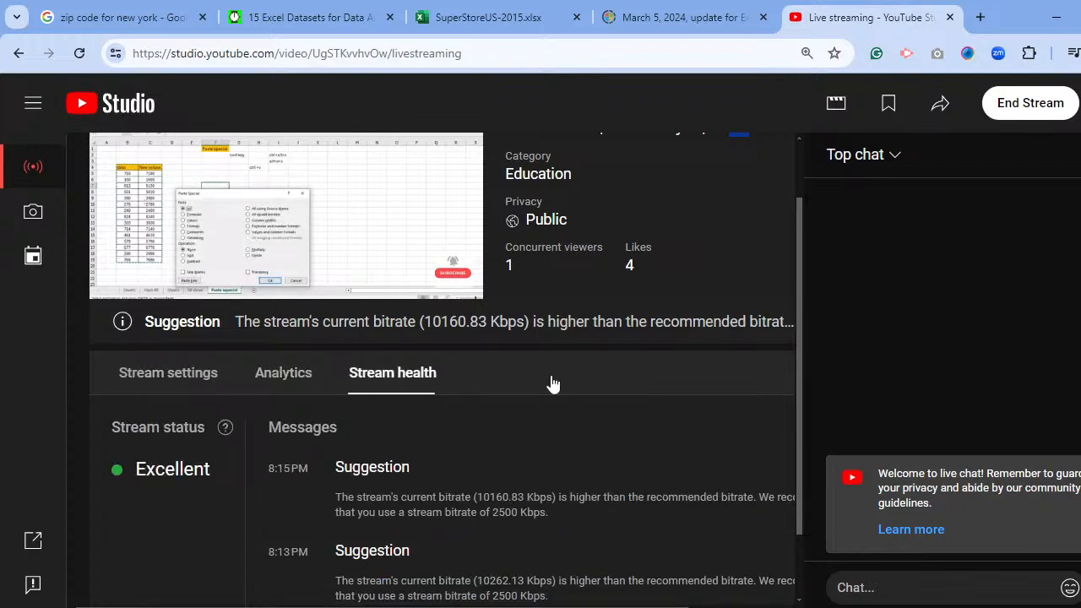
pyautogui.hotkey('alt', 'Tab')
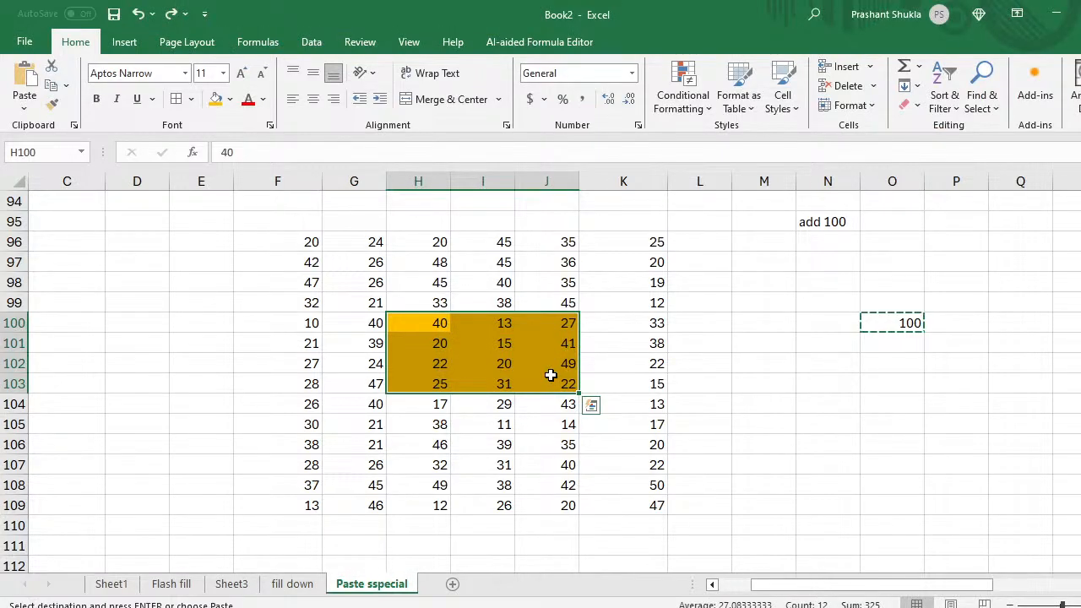
# Step: Copy the 100 from O100 and select the number block H100:J103
pyautogui.click(890, 323)
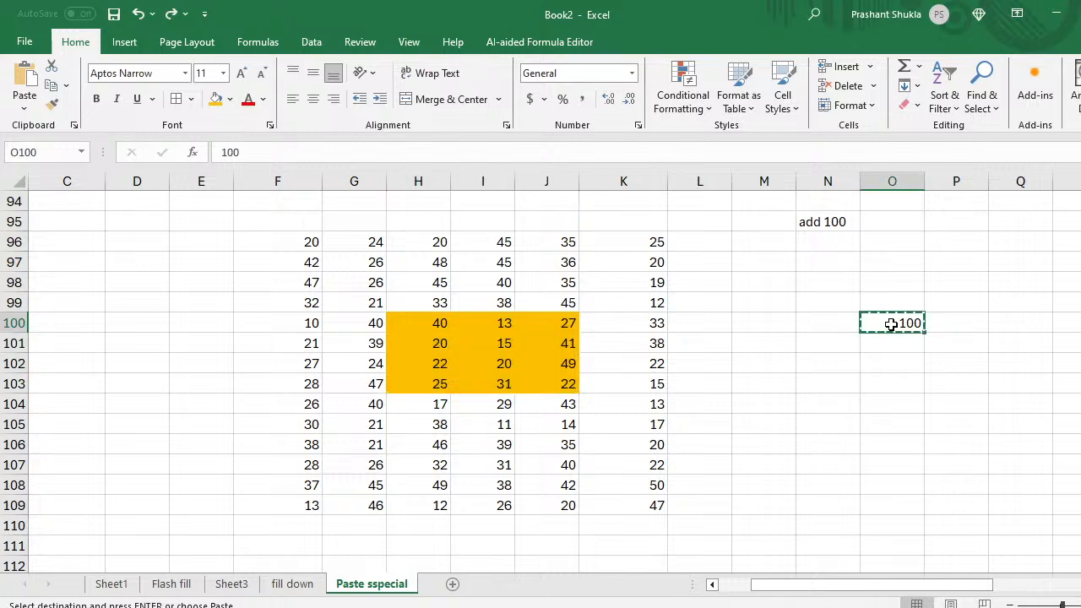
pyautogui.hotkey('ctrl', 'v')
pyautogui.click(419, 318)
pyautogui.hotkey('shift', 'Right')
pyautogui.hotkey('shift', 'Right')
pyautogui.hotkey('shift', 'Right')
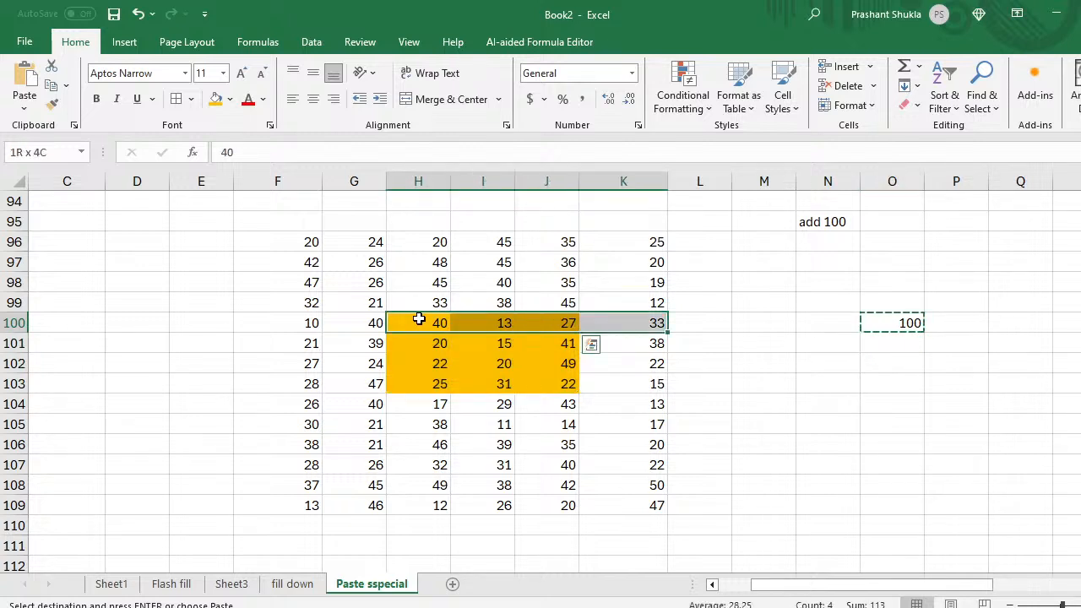
pyautogui.hotkey('shift', 'Down')
pyautogui.hotkey('shift', 'Left')
pyautogui.hotkey('shift', 'Left')
pyautogui.hotkey('shift', 'Down')
pyautogui.hotkey('shift', 'Right')
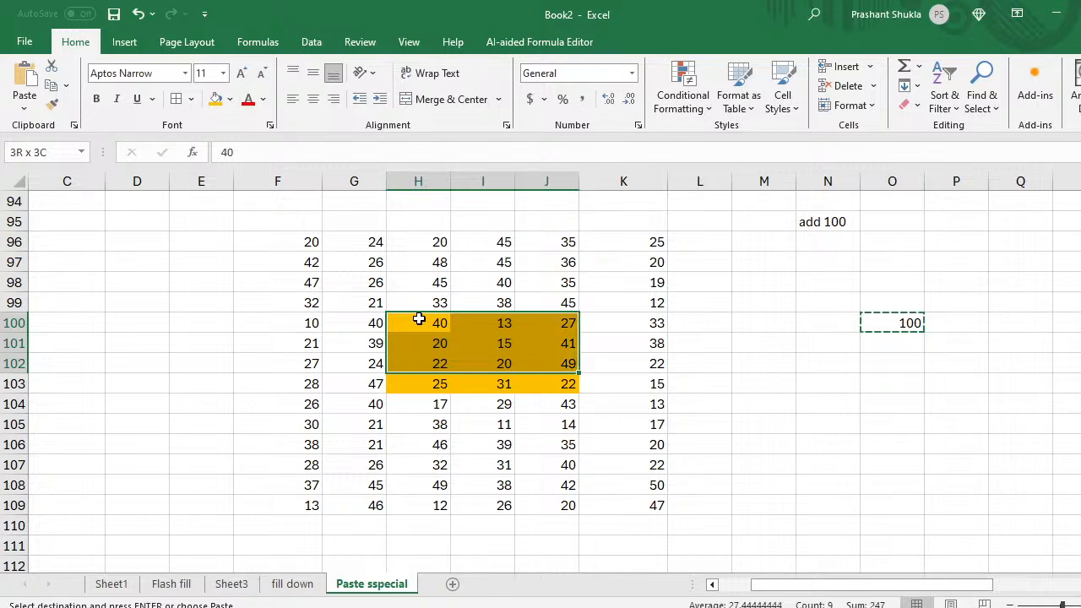
pyautogui.hotkey('shift', 'Down')
# Step: Paste Special with the Add operation so every value in H100:J103 gains 100
pyautogui.hotkey('ctrl', 'alt', 'v')
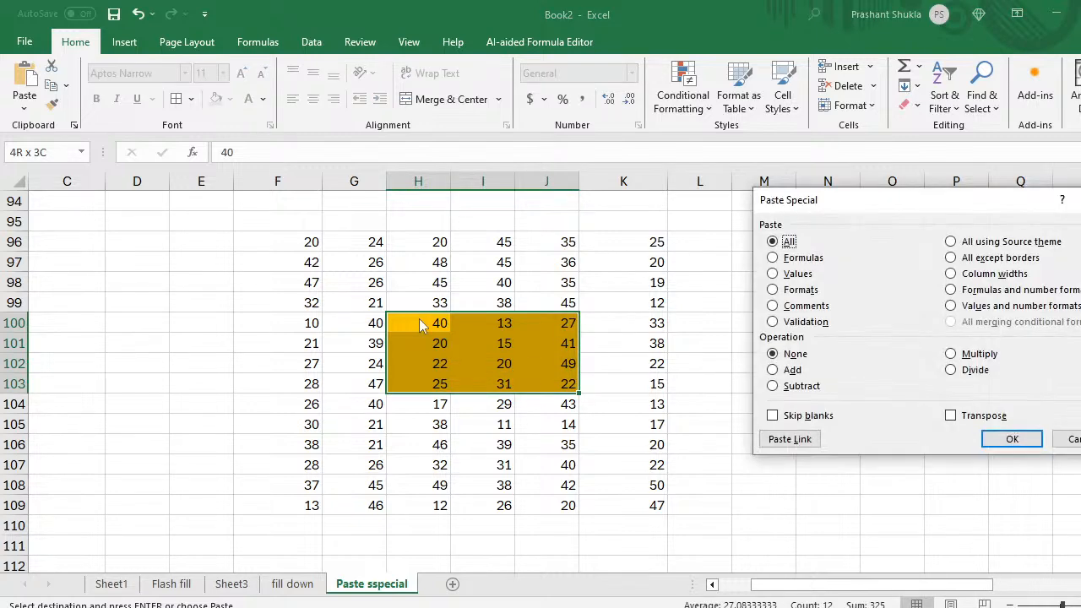
pyautogui.press('Down')
pyautogui.press('Up')
pyautogui.click(772, 370)
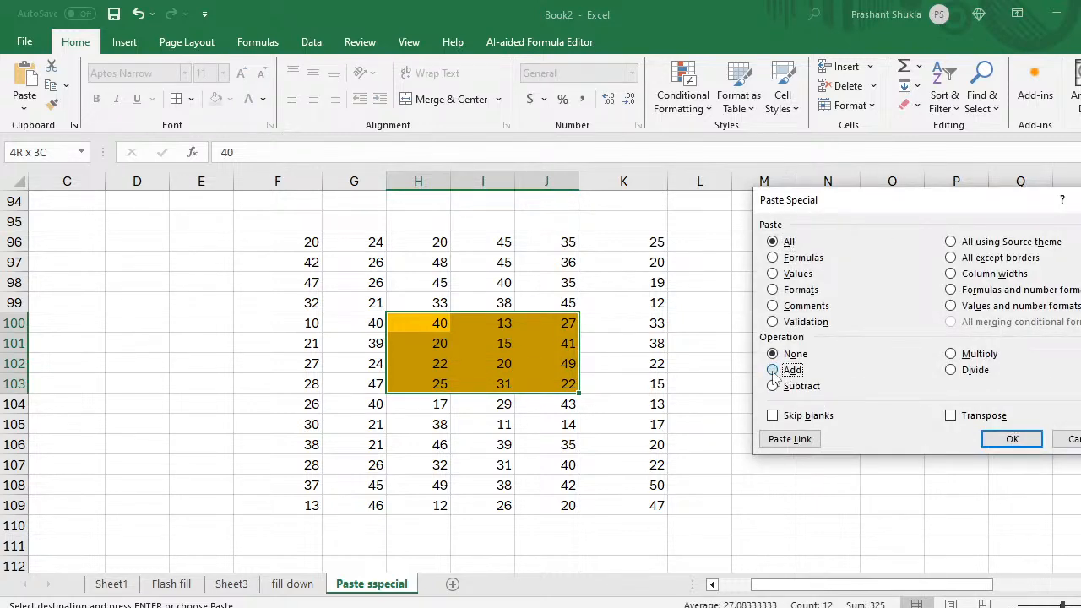
pyautogui.click(1012, 440)
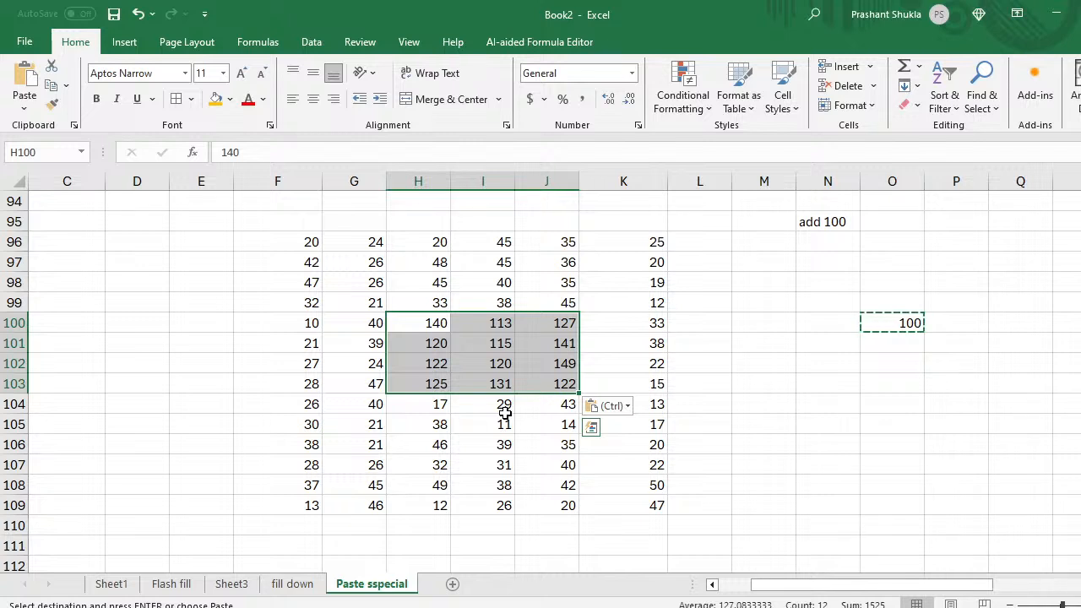
pyautogui.hotkey('ctrl', 'alt', 'v')
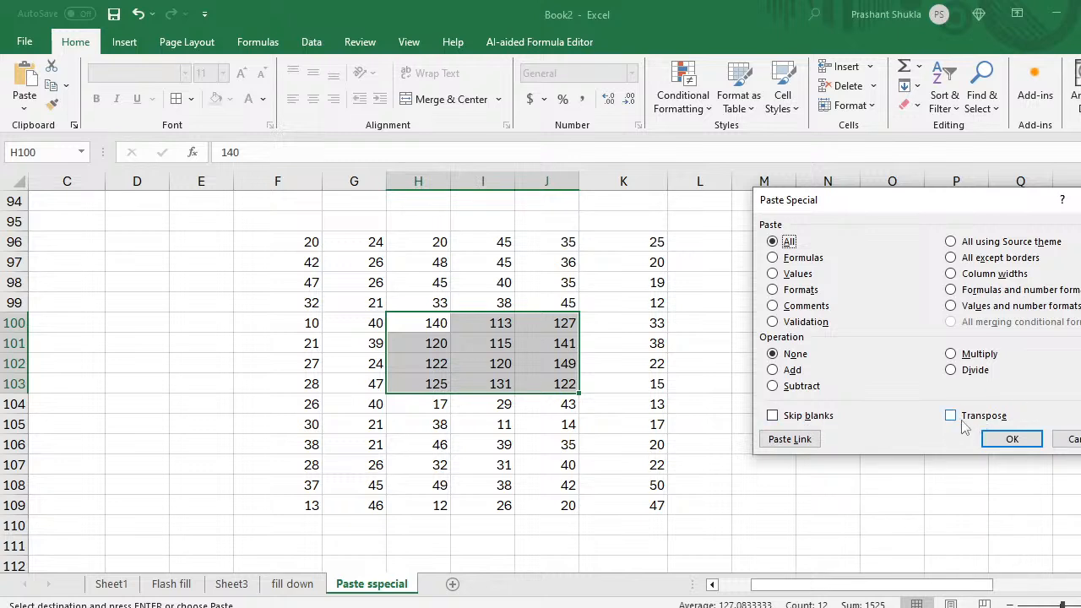
pyautogui.click(1074, 445)
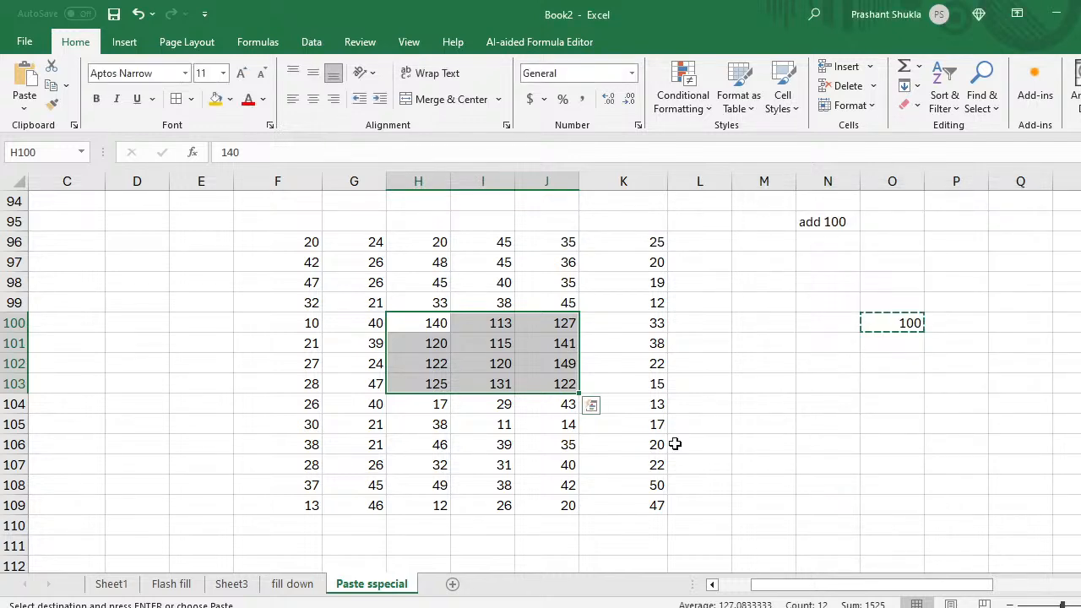
pyautogui.scroll(-2, 660, 451)
# Step: Enter the heading 'Skip blank' in H114 and fill it orange
pyautogui.scroll(-4, 659, 450)
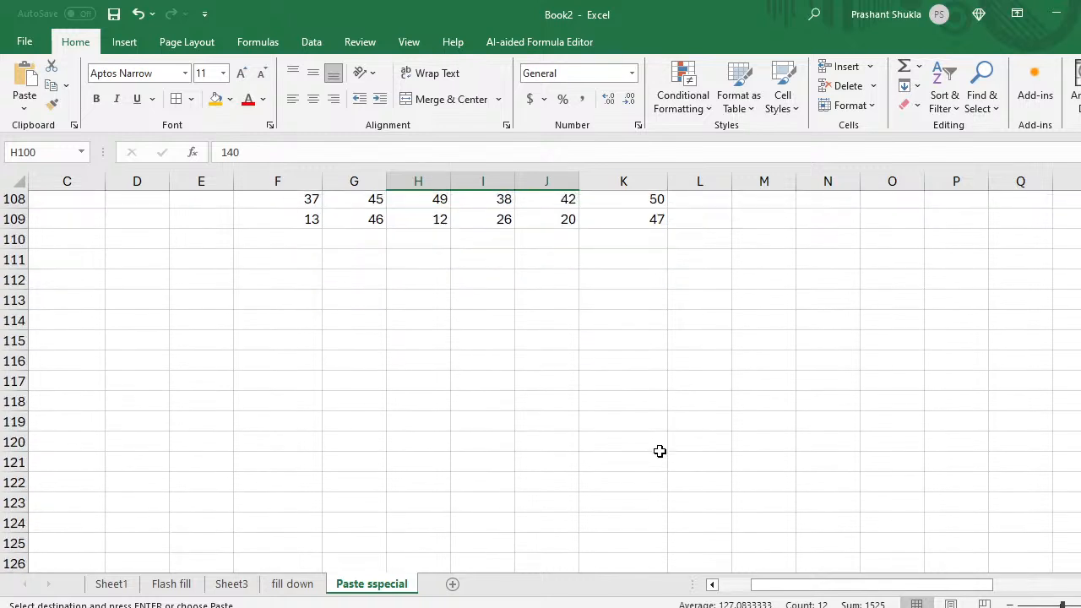
pyautogui.click(426, 284)
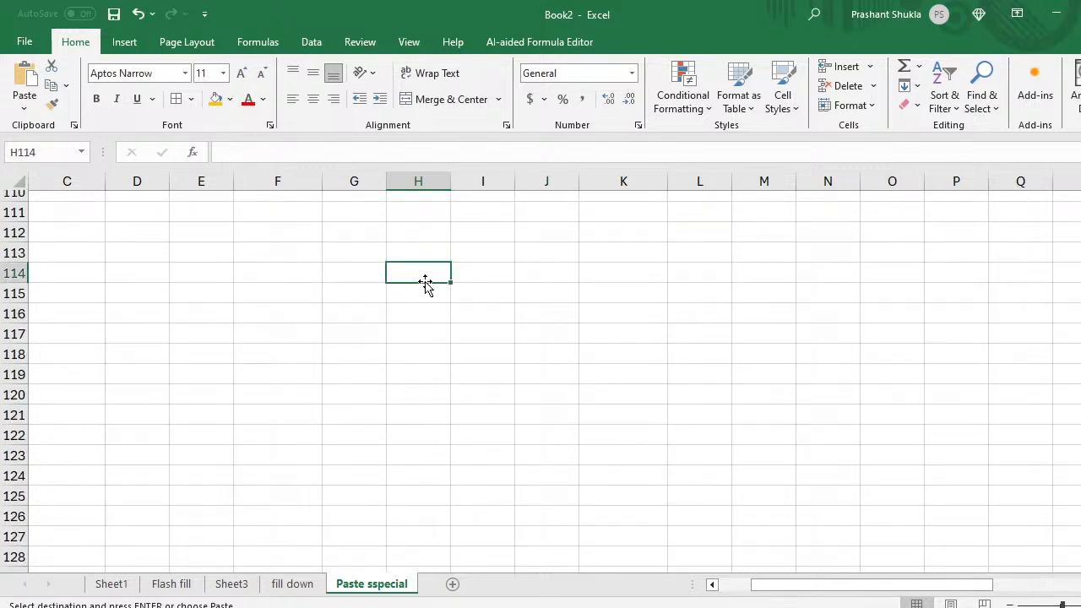
pyautogui.write('Skip')
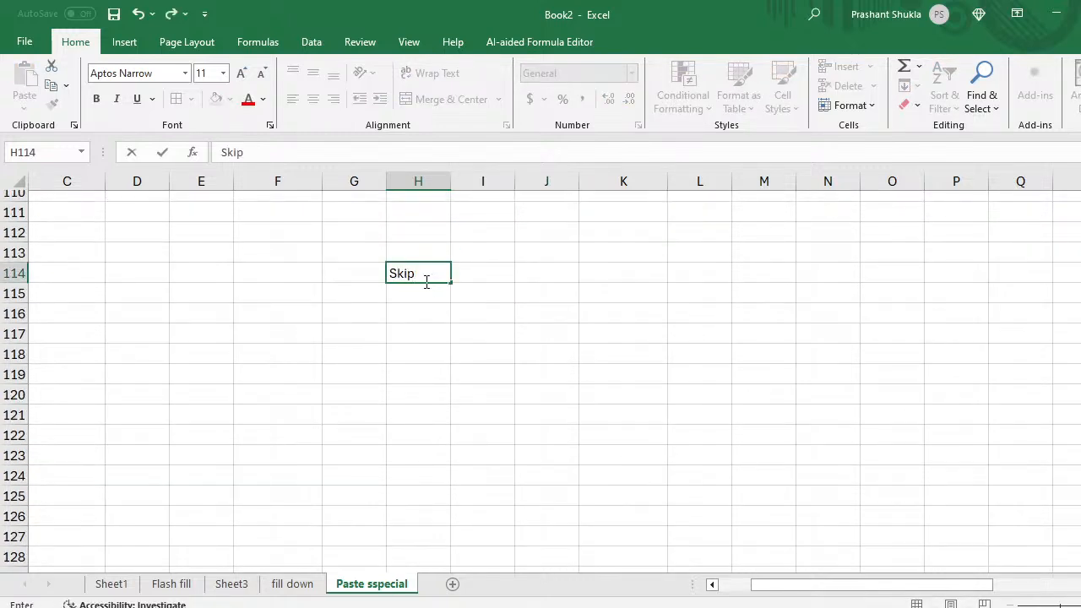
pyautogui.press('BackSpace')
pyautogui.write('p blank')
pyautogui.press('Return')
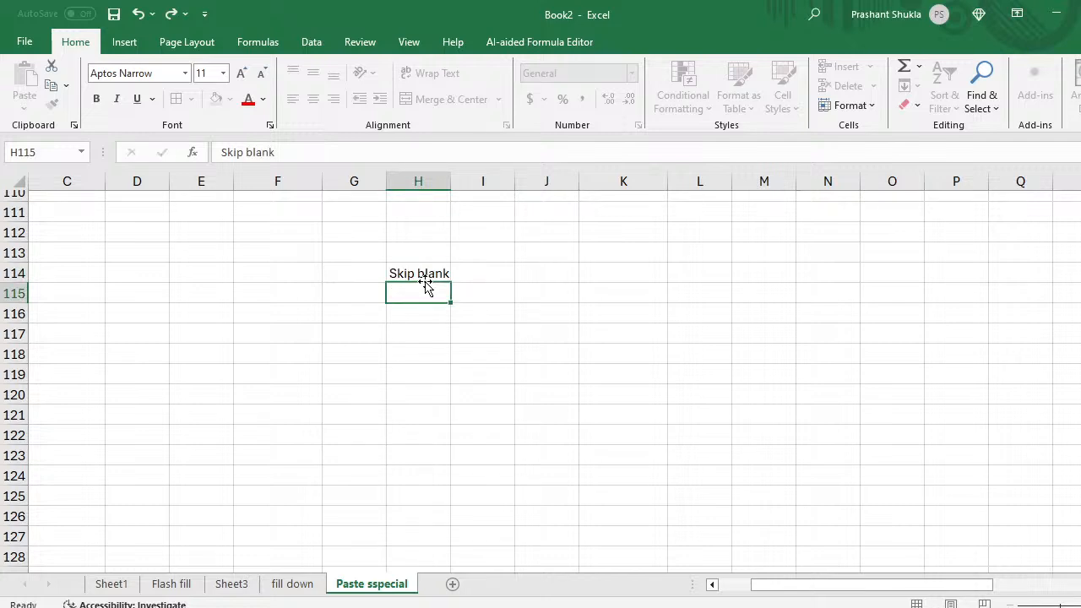
pyautogui.click(424, 280)
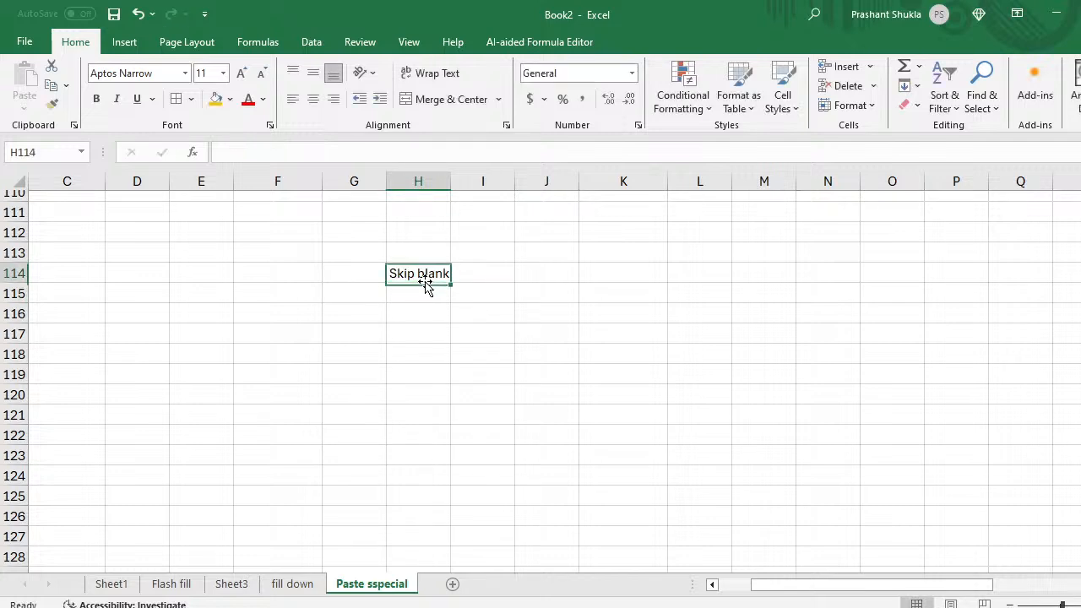
pyautogui.click(217, 100)
# Step: Add a 'Name' header in H118 with an orange fill
pyautogui.click(425, 352)
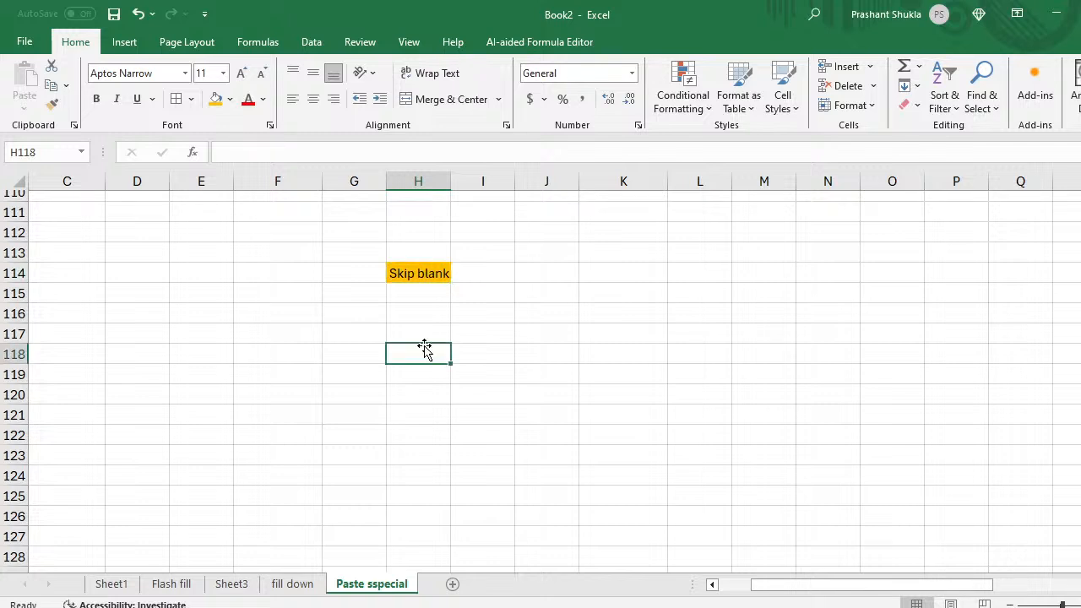
pyautogui.write('Name')
pyautogui.press('Return')
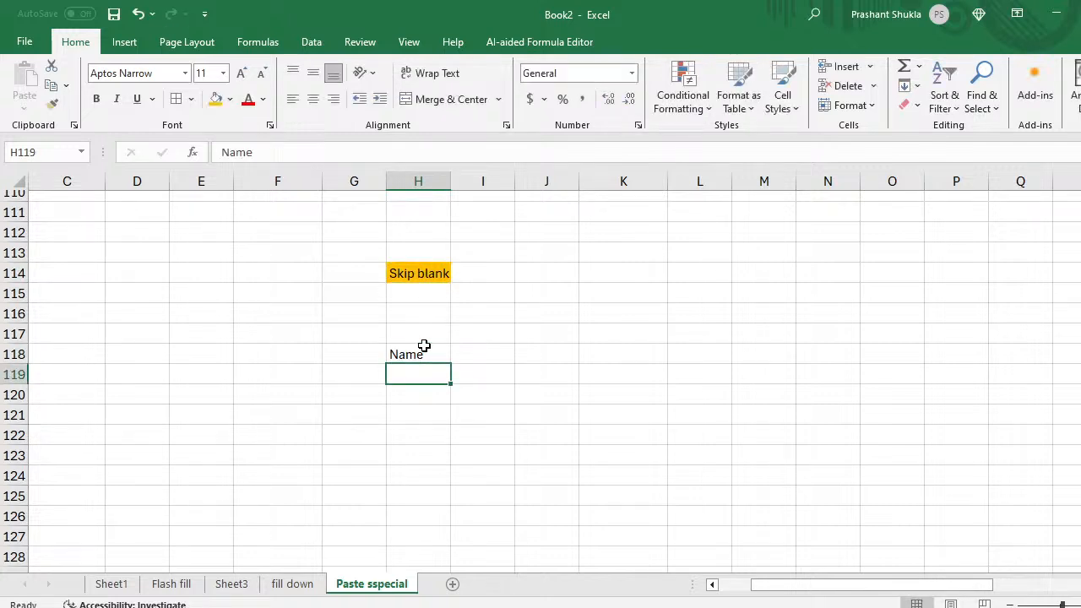
pyautogui.click(424, 350)
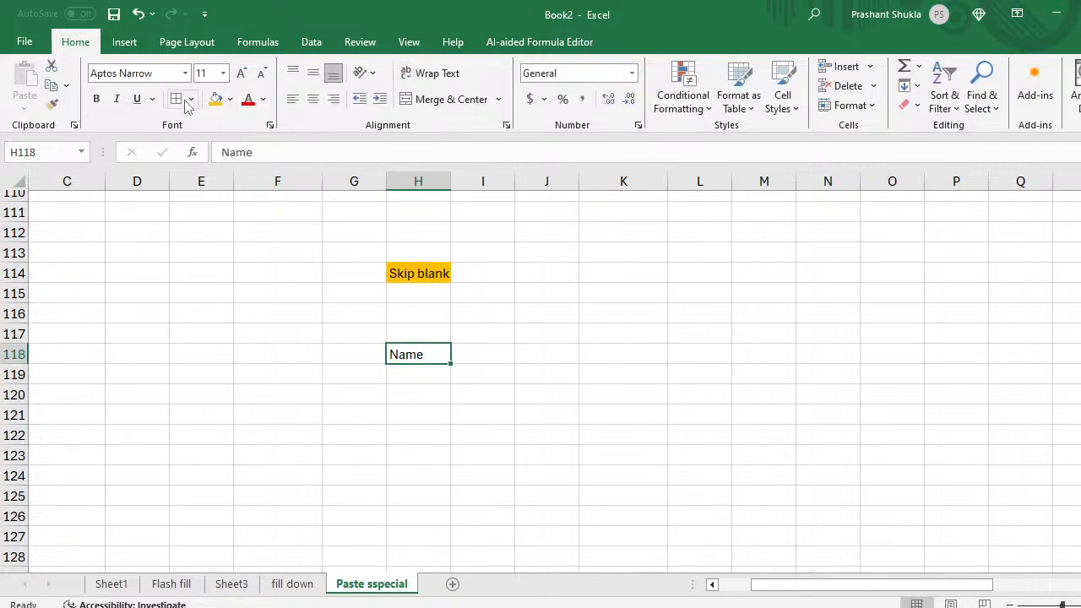
pyautogui.click(215, 99)
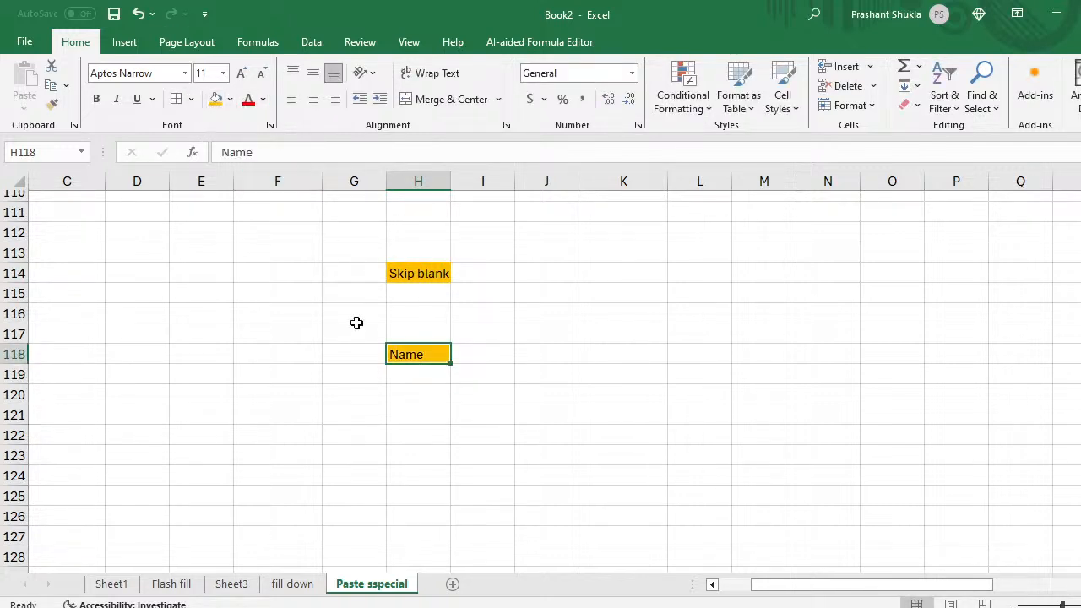
# Step: List names A, B, C, D and E under Name, leaving a blank row between each
pyautogui.click(410, 378)
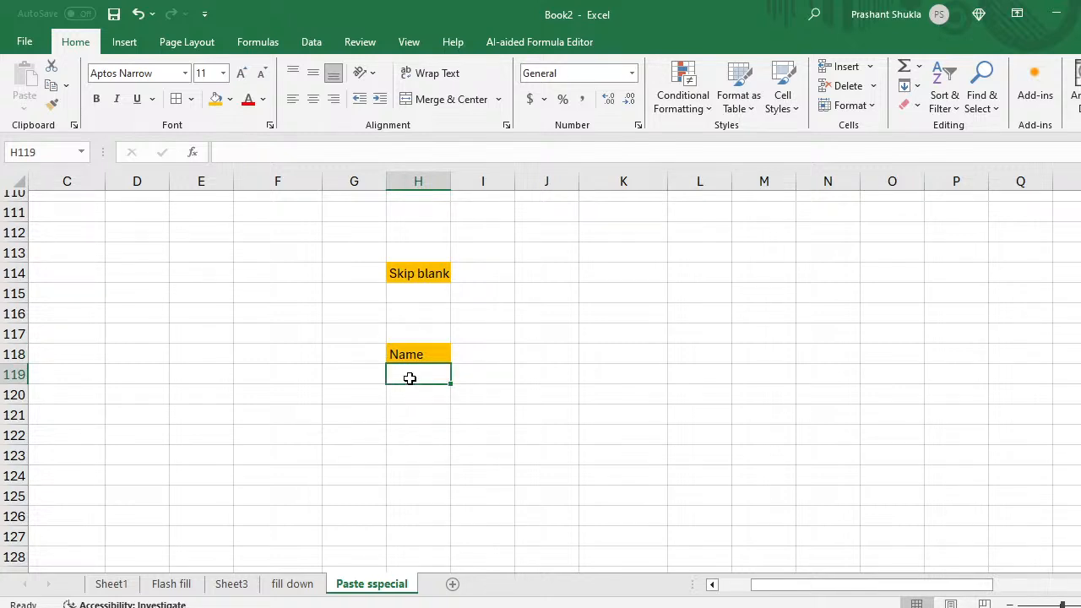
pyautogui.write('AS')
pyautogui.press('BackSpace')
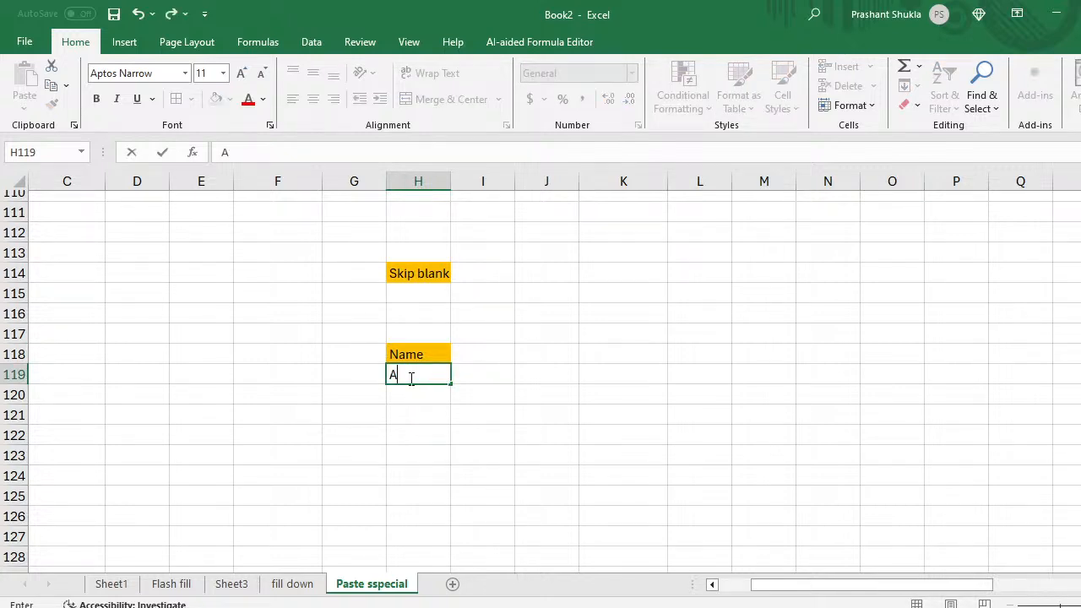
pyautogui.press('Return')
pyautogui.write('B')
pyautogui.press('BackSpace')
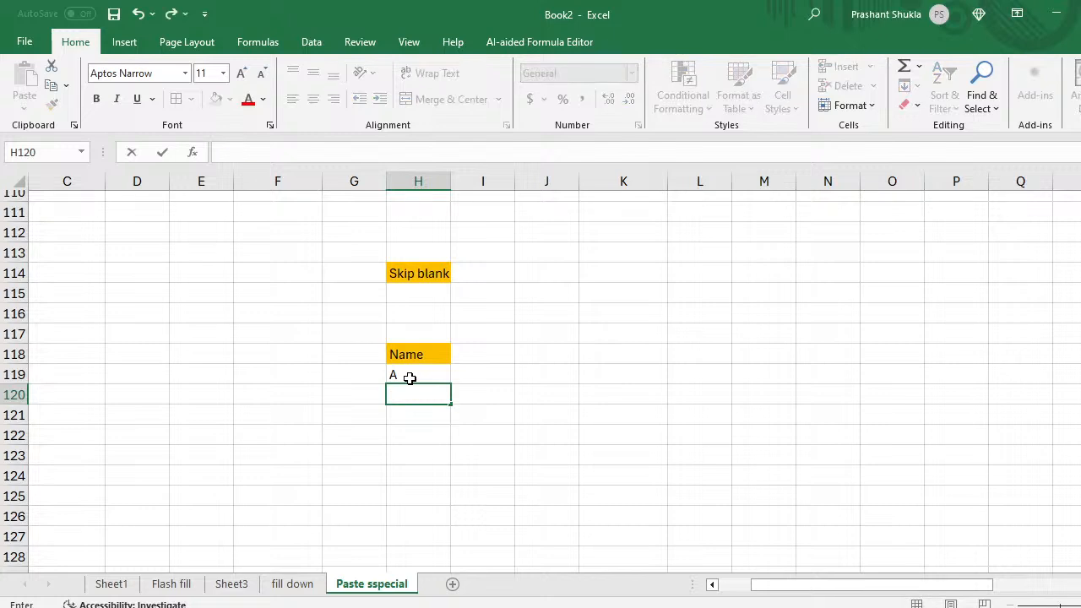
pyautogui.press('Return')
pyautogui.write('B')
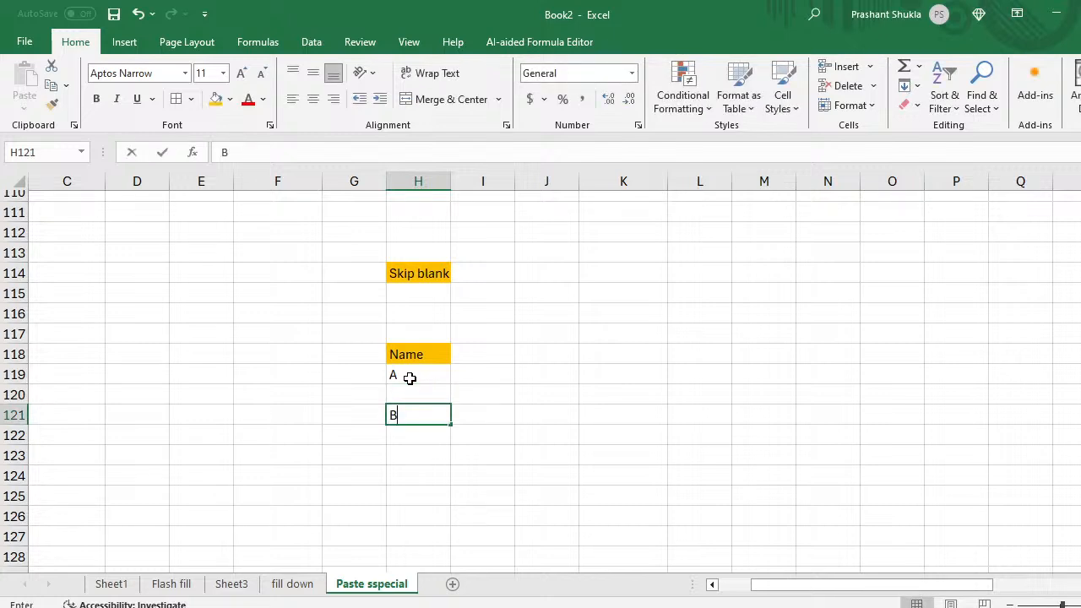
pyautogui.press('Return')
pyautogui.press('Return')
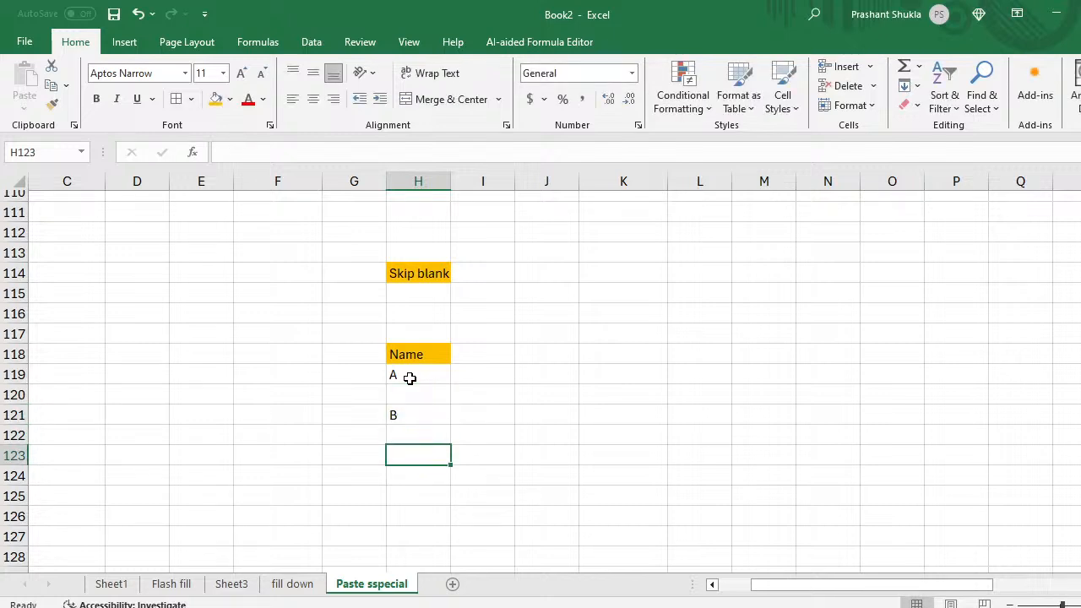
pyautogui.write('C')
pyautogui.press('Return')
pyautogui.press('Return')
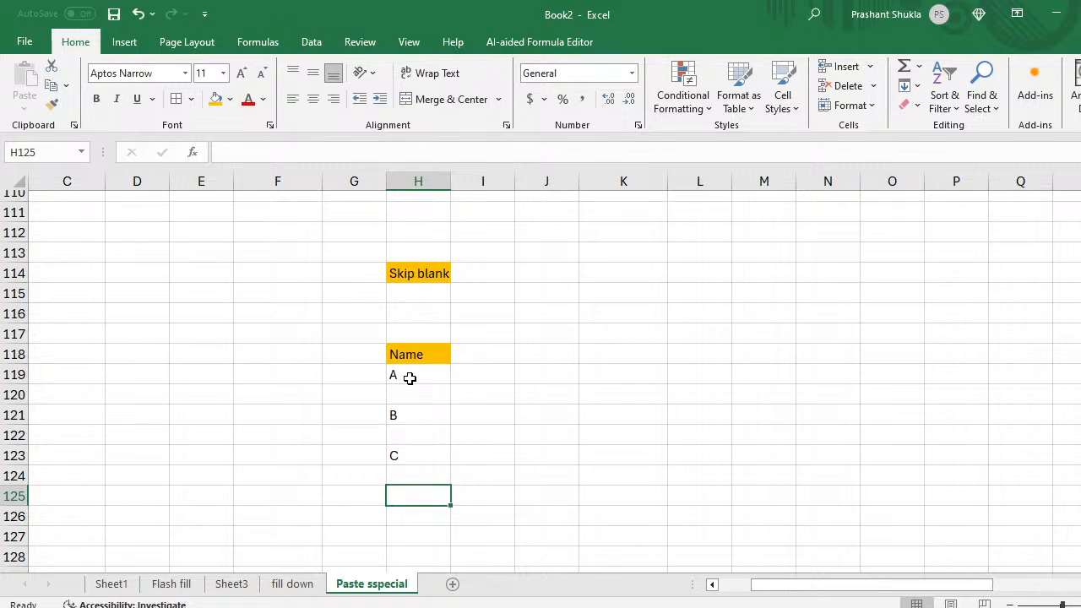
pyautogui.write('D')
pyautogui.press('Return')
pyautogui.press('Return')
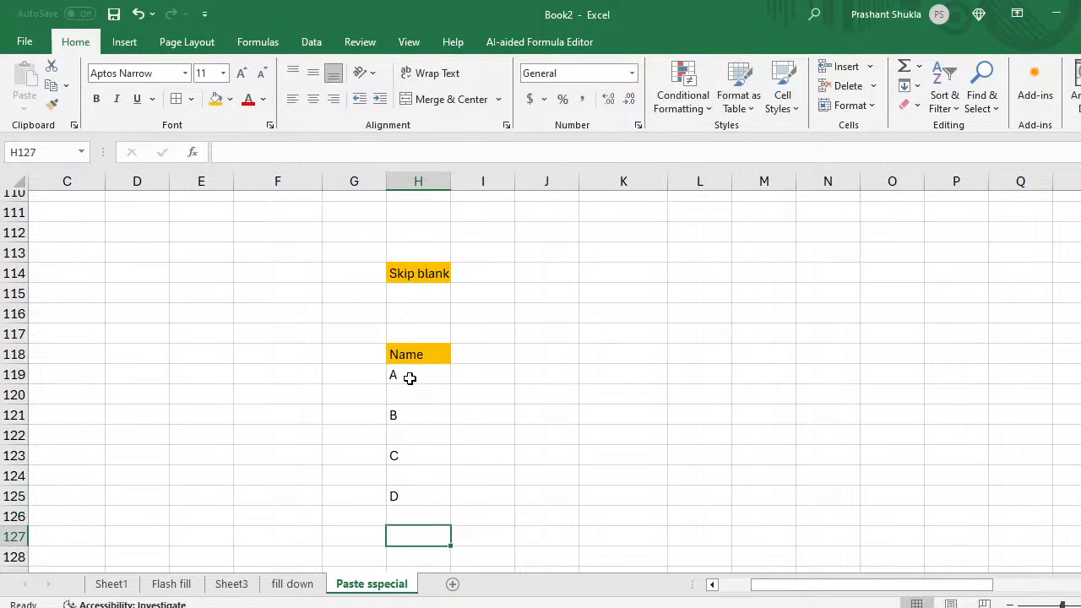
pyautogui.write('E')
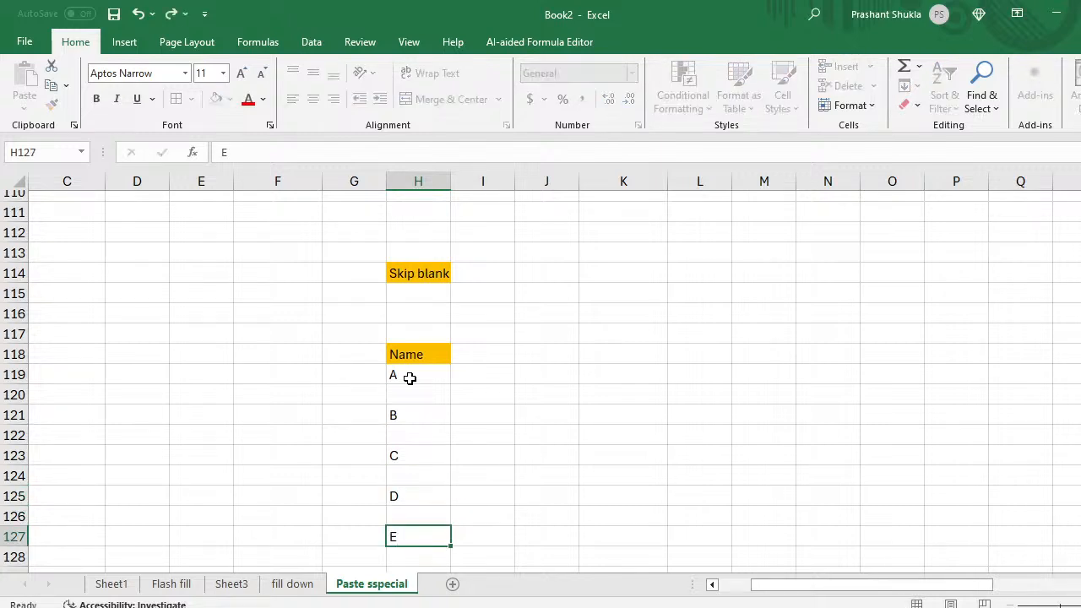
pyautogui.press('Return')
# Step: Add an 'ID' header in I118 beside the Name header
pyautogui.press('Up')
pyautogui.press('Up')
pyautogui.press('Up')
pyautogui.press('Up')
pyautogui.press('Up')
pyautogui.press('Up')
pyautogui.press('Up')
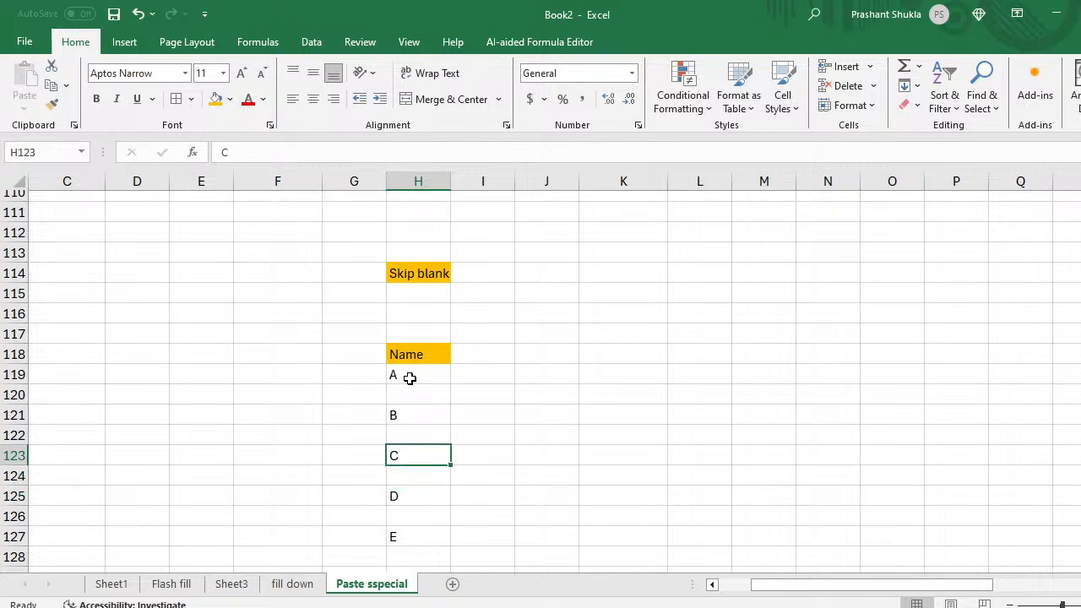
pyautogui.press('Right')
pyautogui.press('Up')
pyautogui.press('Up')
pyautogui.press('Up')
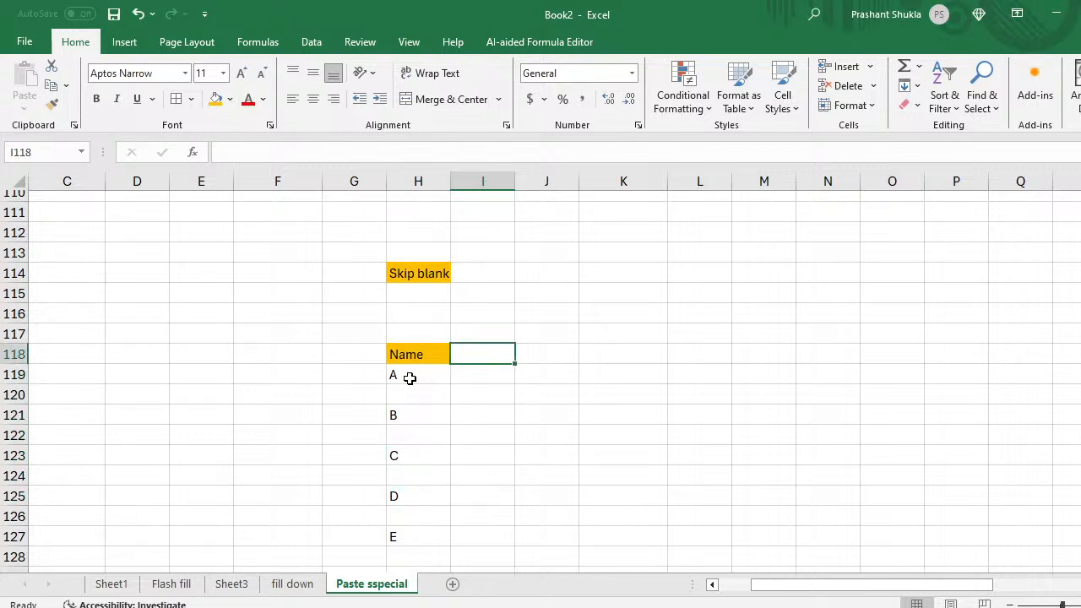
pyautogui.write('ID')
pyautogui.press('Return')
# Step: Enter IDs 121 and 122 in the blank rows below names A and B
pyautogui.press('Down')
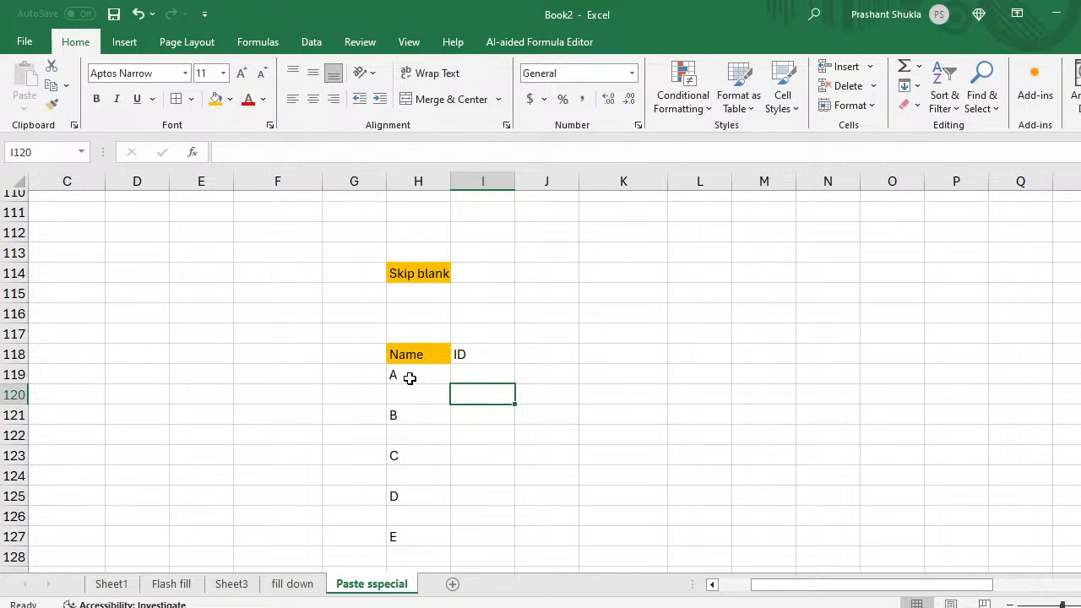
pyautogui.write('121')
pyautogui.press('Return')
pyautogui.press('Down')
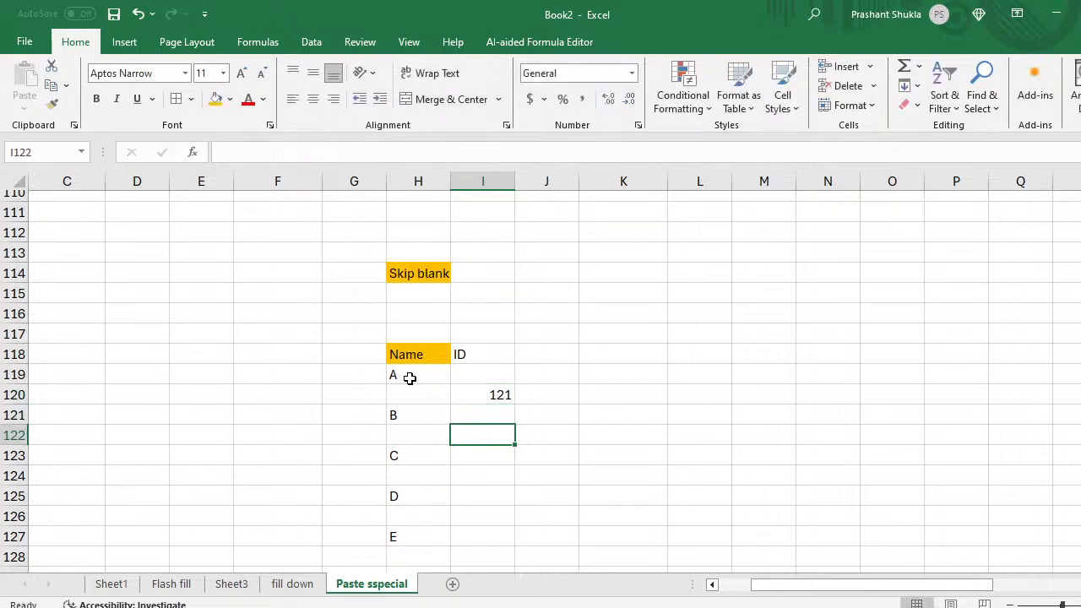
pyautogui.press('Down')
pyautogui.press('Down')
pyautogui.press('Up')
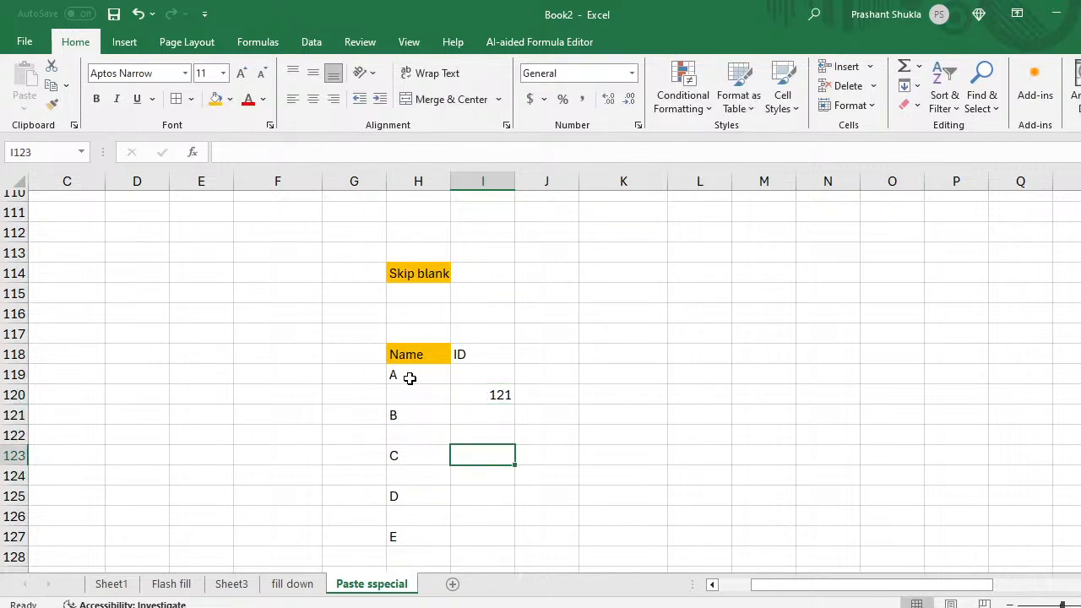
pyautogui.press('Up')
pyautogui.write('2121')
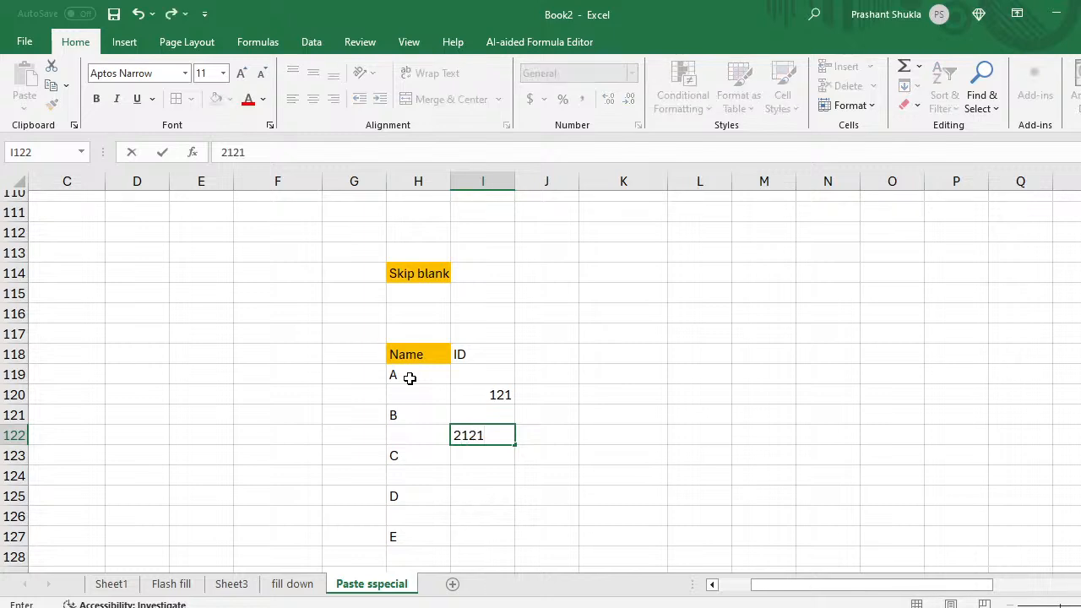
pyautogui.press('BackSpace')
pyautogui.press('BackSpace')
pyautogui.press('BackSpace')
pyautogui.press('BackSpace')
pyautogui.write('1222')
pyautogui.press('BackSpace')
pyautogui.press('Return')
pyautogui.press('Return')
pyautogui.press('Return')
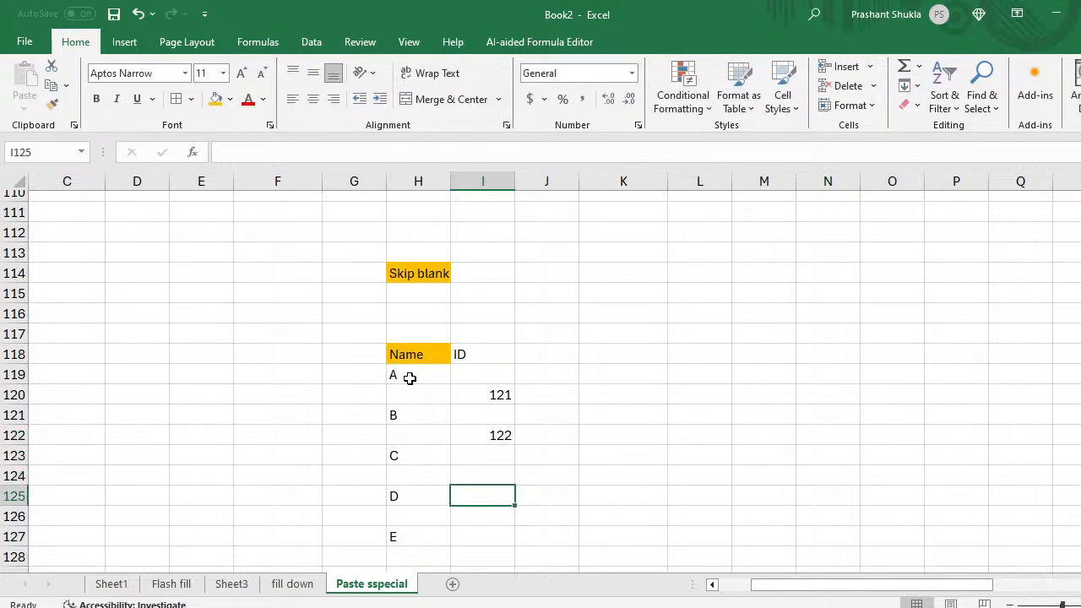
# Step: Enter IDs 133, 144 and 155 in the blank rows below C, D and E
pyautogui.press('Up')
pyautogui.write('133')
pyautogui.press('Return')
pyautogui.press('Return')
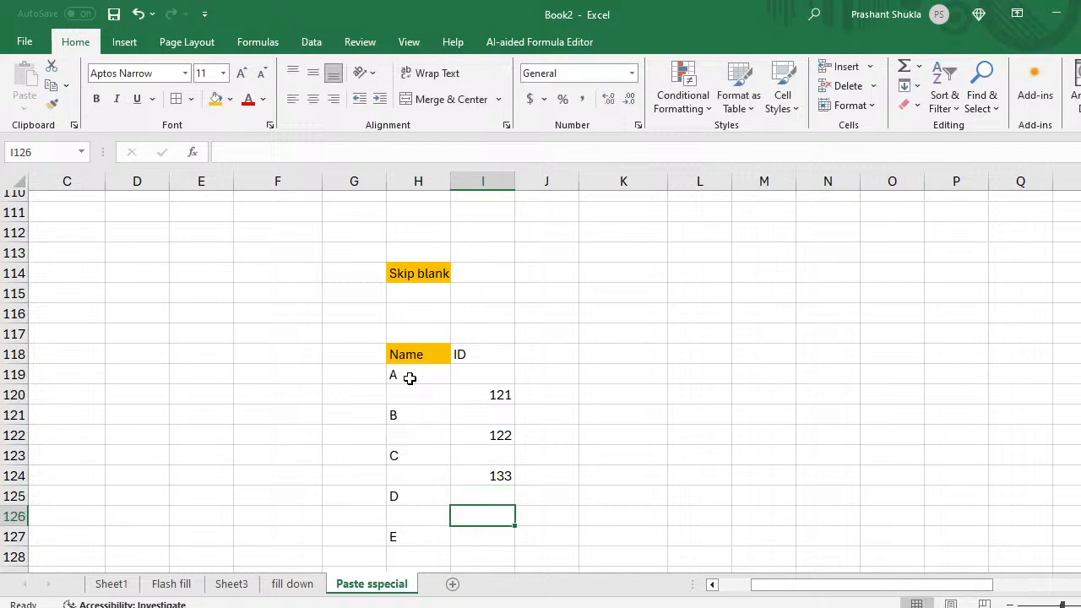
pyautogui.write('144')
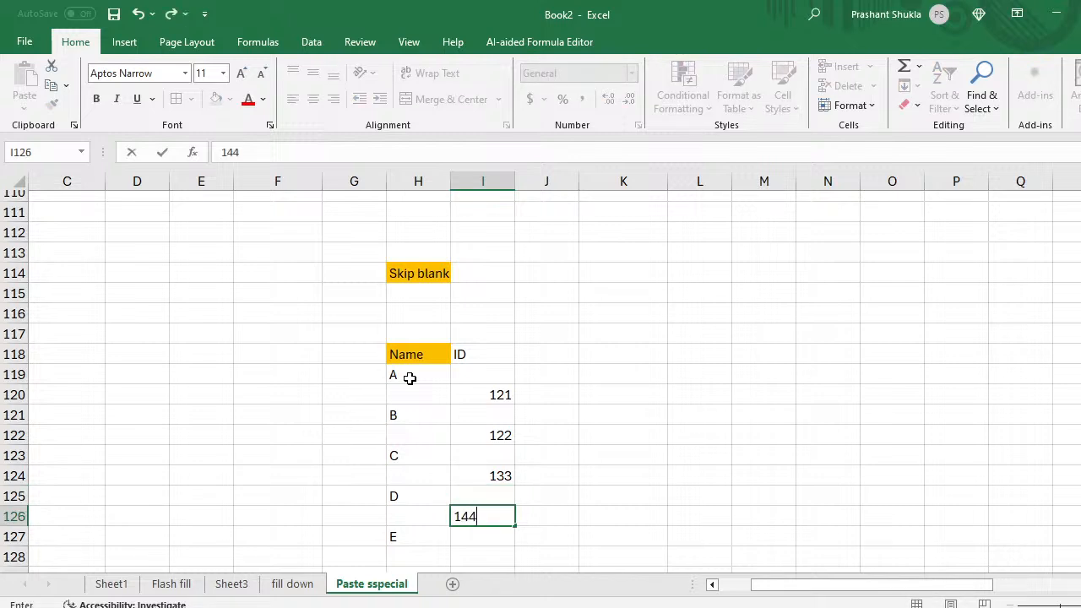
pyautogui.press('Return')
pyautogui.press('Return')
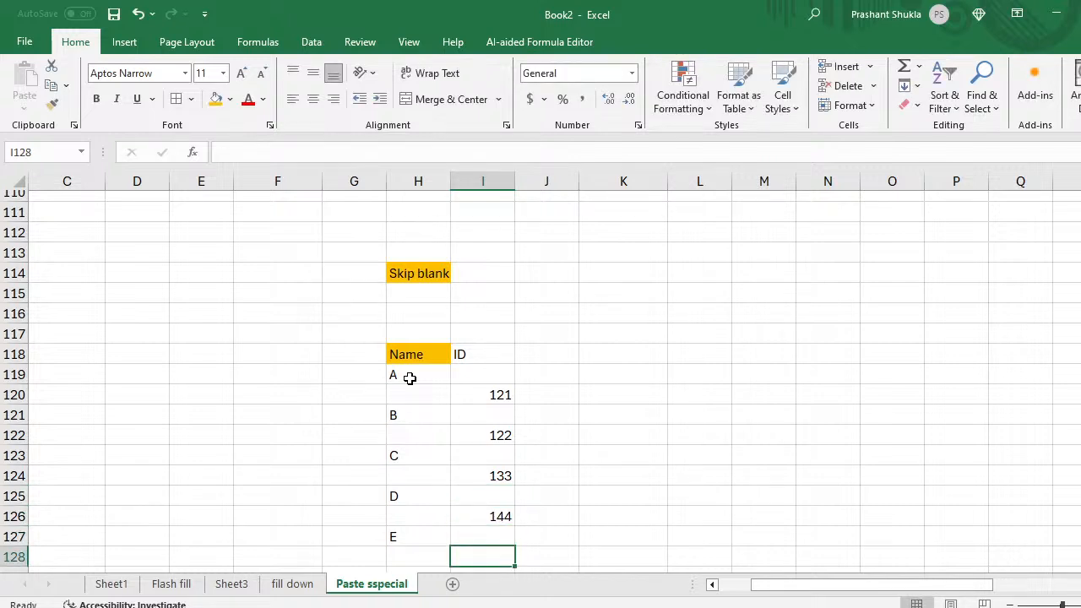
pyautogui.write('155')
pyautogui.press('Return')
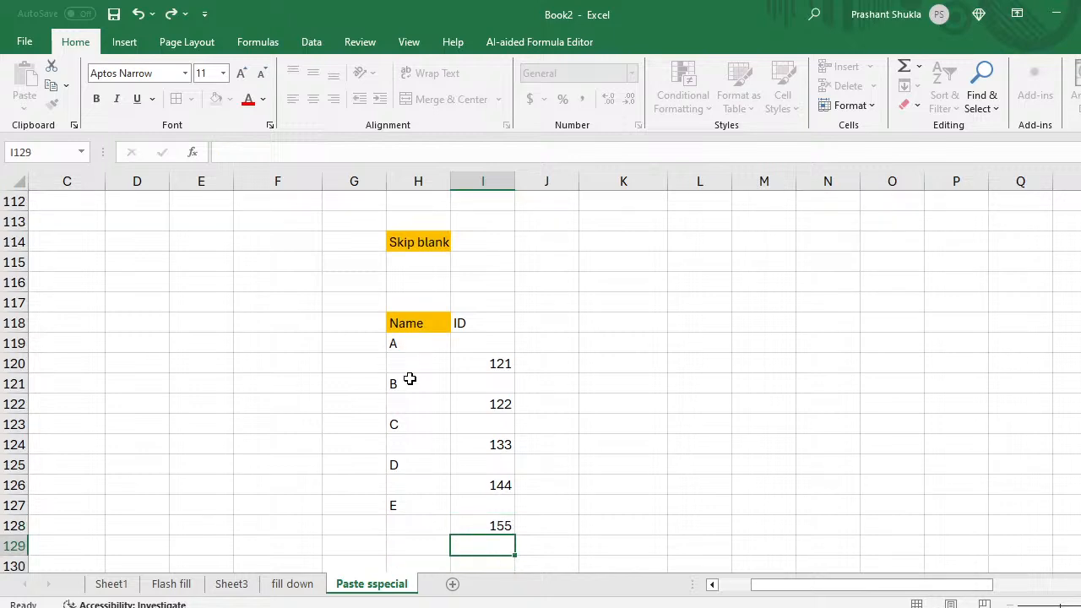
pyautogui.press('Up')
pyautogui.press('Up')
pyautogui.press('Up')
pyautogui.press('Up')
pyautogui.press('Up')
pyautogui.press('Up')
pyautogui.press('Up')
pyautogui.press('Up')
pyautogui.press('Up')
pyautogui.press('Up')
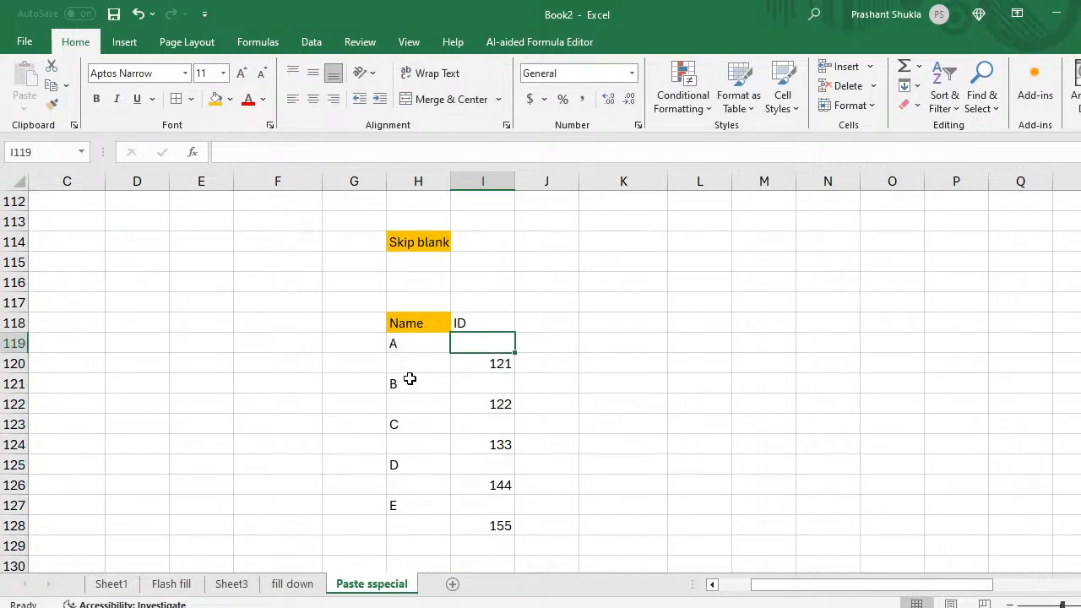
pyautogui.press('Left')
pyautogui.press('Up')
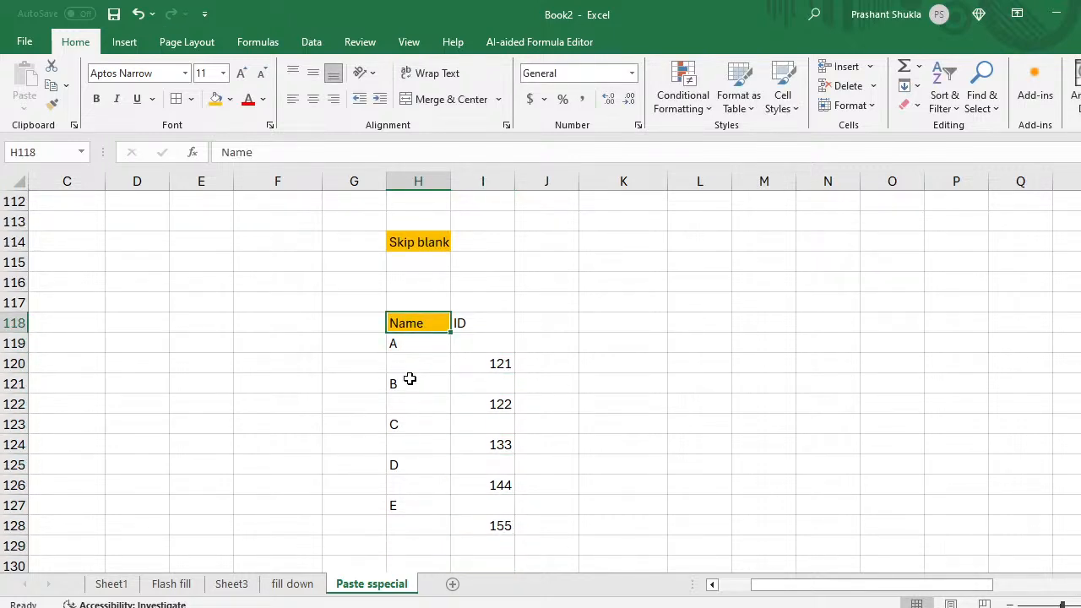
# Step: Put borders on every cell of the Name/ID table and fill the ID header orange
pyautogui.hotkey('shift', 'Right')
pyautogui.hotkey('shift', 'Down')
pyautogui.hotkey('shift', 'Down')
pyautogui.hotkey('shift', 'Down')
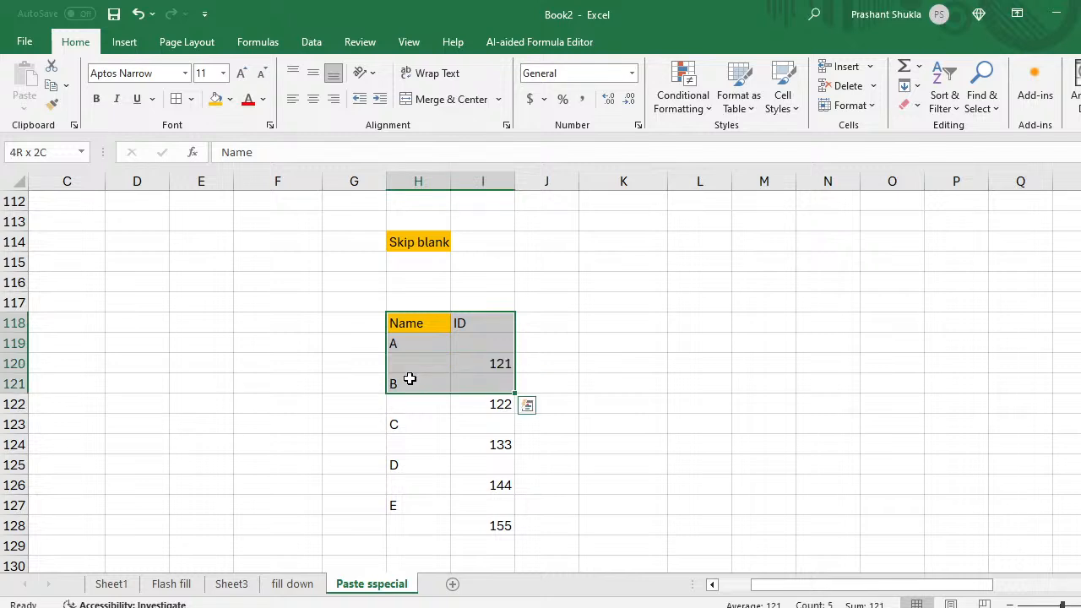
pyautogui.hotkey('shift', 'Down')
pyautogui.hotkey('shift', 'Down')
pyautogui.hotkey('shift', 'Down')
pyautogui.hotkey('shift', 'Down')
pyautogui.hotkey('shift', 'Down')
pyautogui.hotkey('shift', 'Down')
pyautogui.hotkey('shift', 'Down')
pyautogui.hotkey('shift', 'Down')
pyautogui.hotkey('shift', 'Down')
pyautogui.hotkey('shift', 'Down')
pyautogui.hotkey('shift', 'Up')
pyautogui.hotkey('shift', 'Up')
pyautogui.hotkey('shift', 'Up')
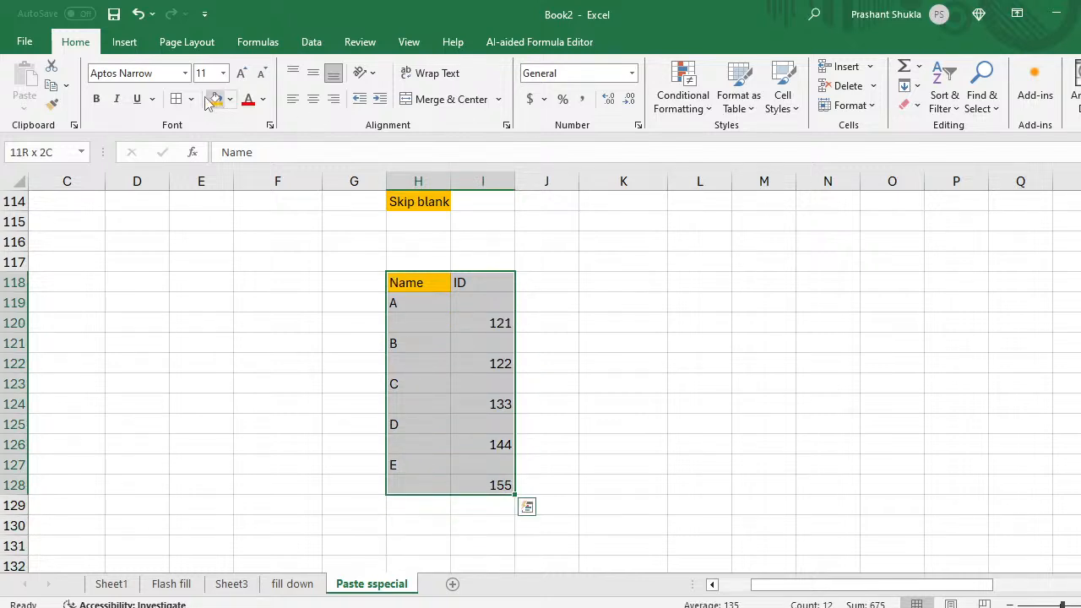
pyautogui.click(176, 98)
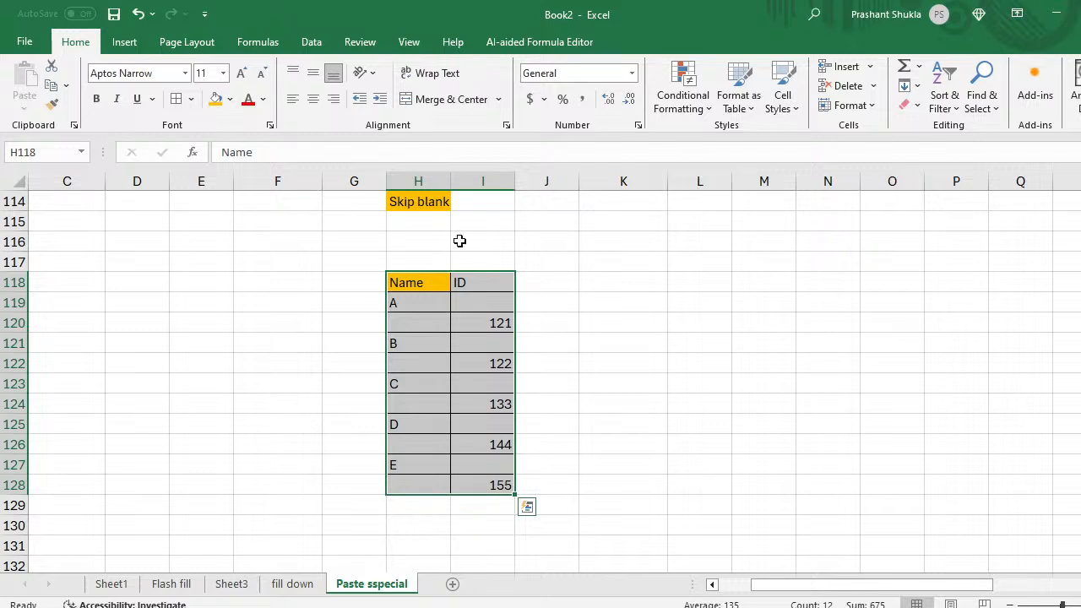
pyautogui.click(465, 277)
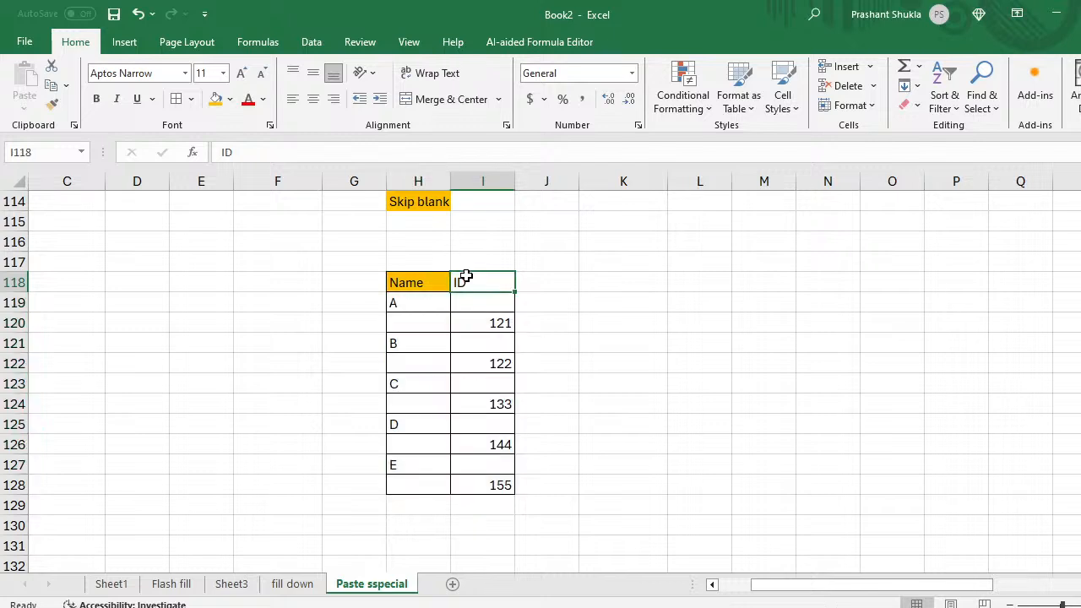
pyautogui.click(215, 99)
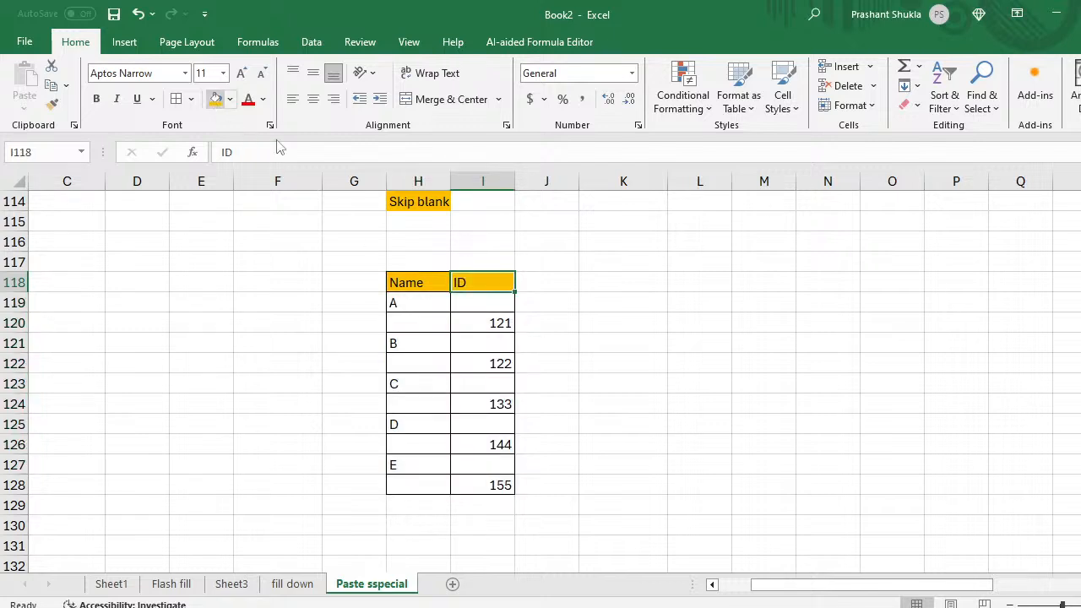
# Step: Delete the stray 121 entered in H120 so the Name column holds only A–E
pyautogui.click(424, 321)
pyautogui.write('121')
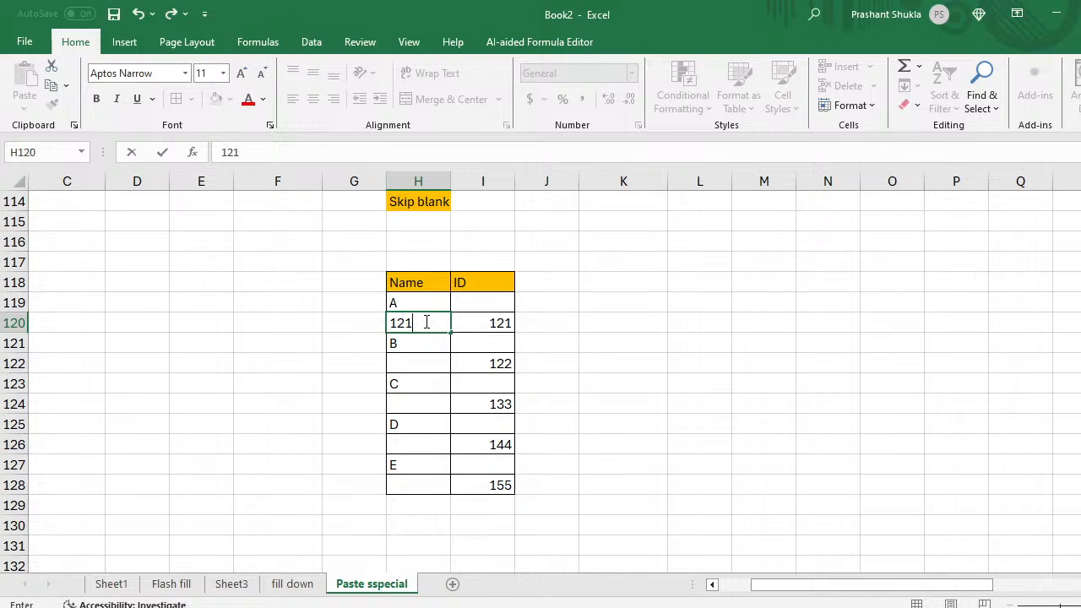
pyautogui.press('Return')
pyautogui.press('Down')
pyautogui.press('Down')
pyautogui.press('Up')
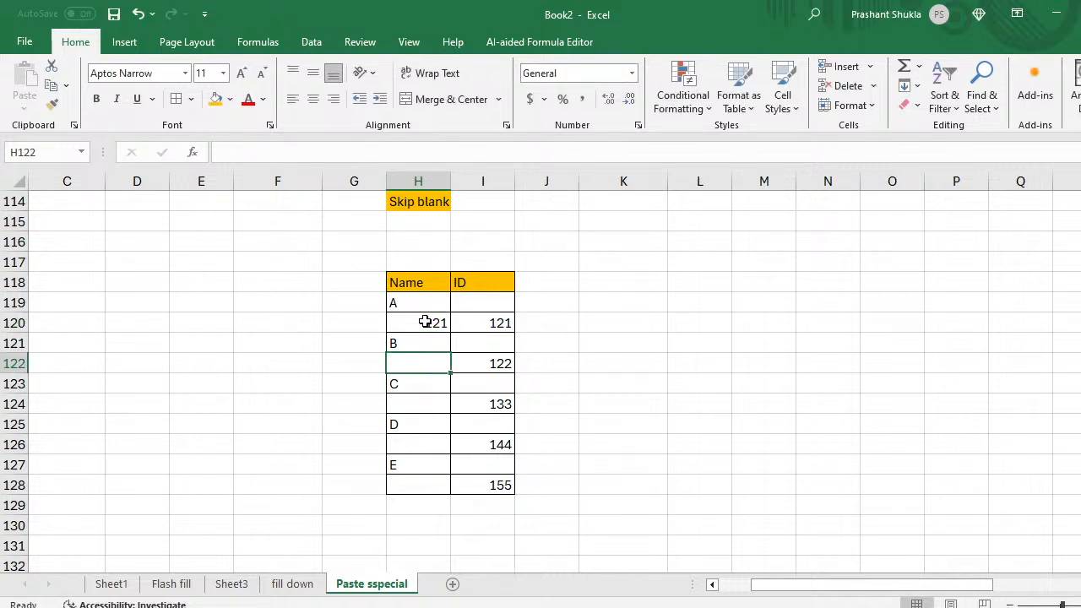
pyautogui.press('Down')
pyautogui.press('Down')
pyautogui.press('Down')
pyautogui.press('Down')
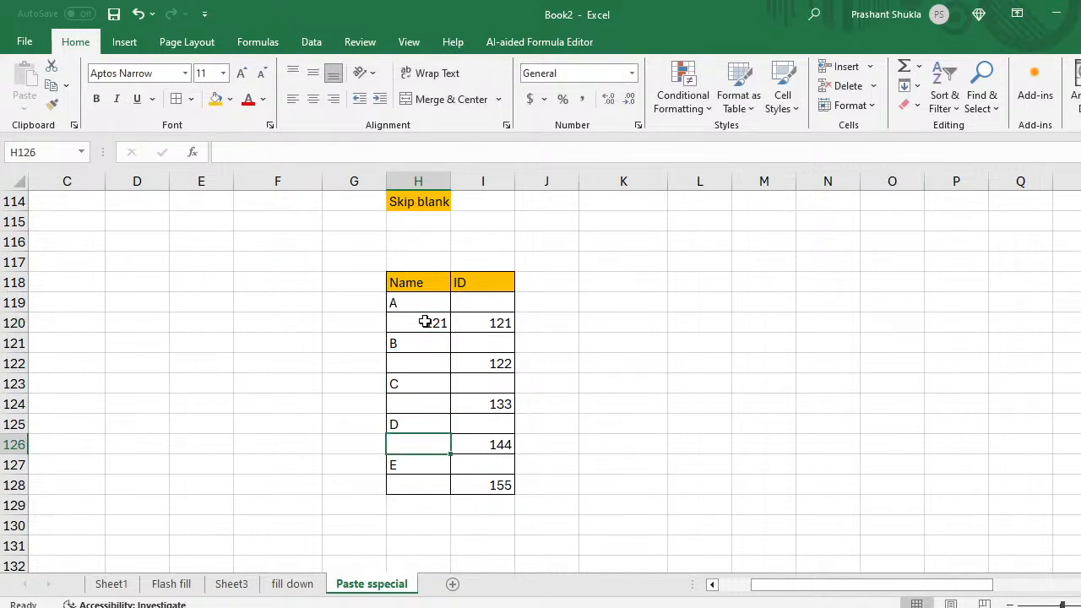
pyautogui.press('Down')
pyautogui.press('Down')
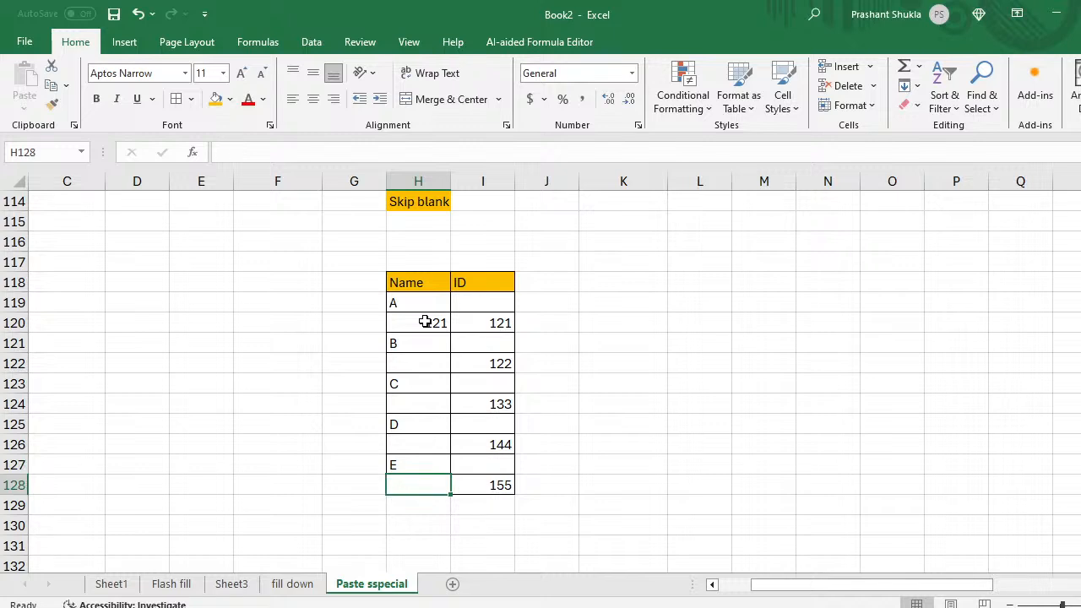
pyautogui.press('Up')
pyautogui.press('Up')
pyautogui.press('Up')
pyautogui.press('Up')
pyautogui.press('Right')
pyautogui.press('Up')
pyautogui.press('Up')
pyautogui.press('Up')
pyautogui.press('Up')
pyautogui.press('Up')
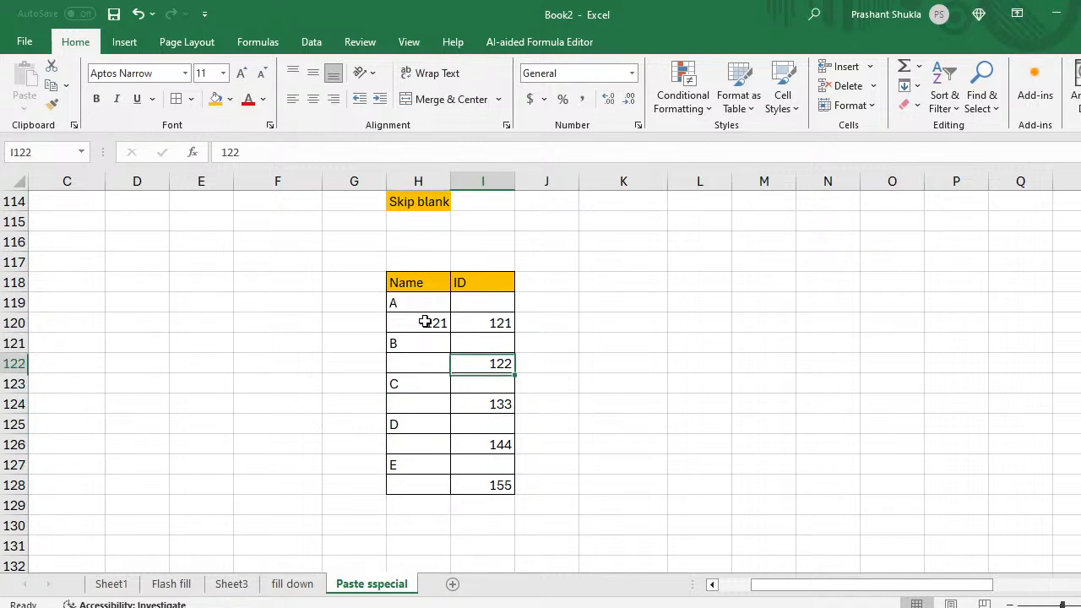
pyautogui.press('Left')
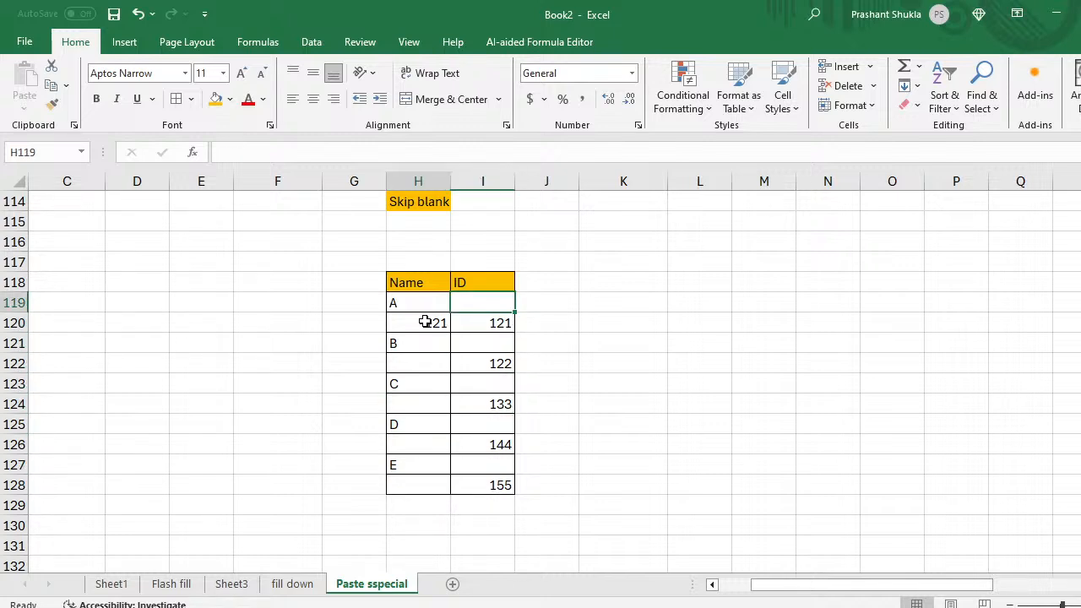
pyautogui.press('Down')
pyautogui.press('Delete')
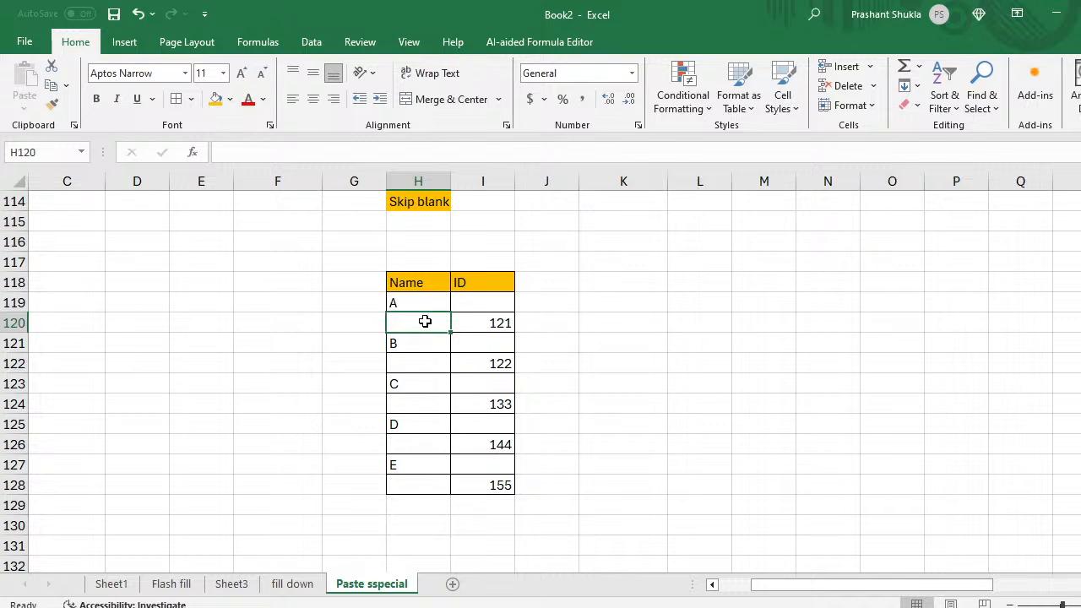
pyautogui.press('Up')
pyautogui.press('Right')
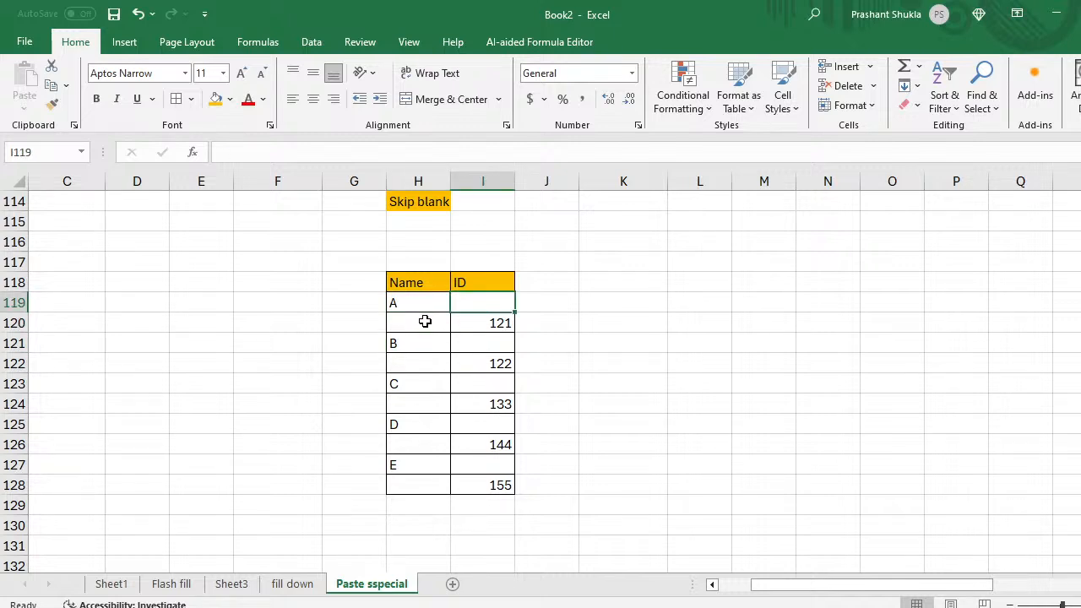
pyautogui.hotkey('shift', 'Down')
pyautogui.hotkey('shift', 'Down')
pyautogui.hotkey('shift', 'Down')
pyautogui.hotkey('shift', 'Down')
pyautogui.hotkey('shift', 'Down')
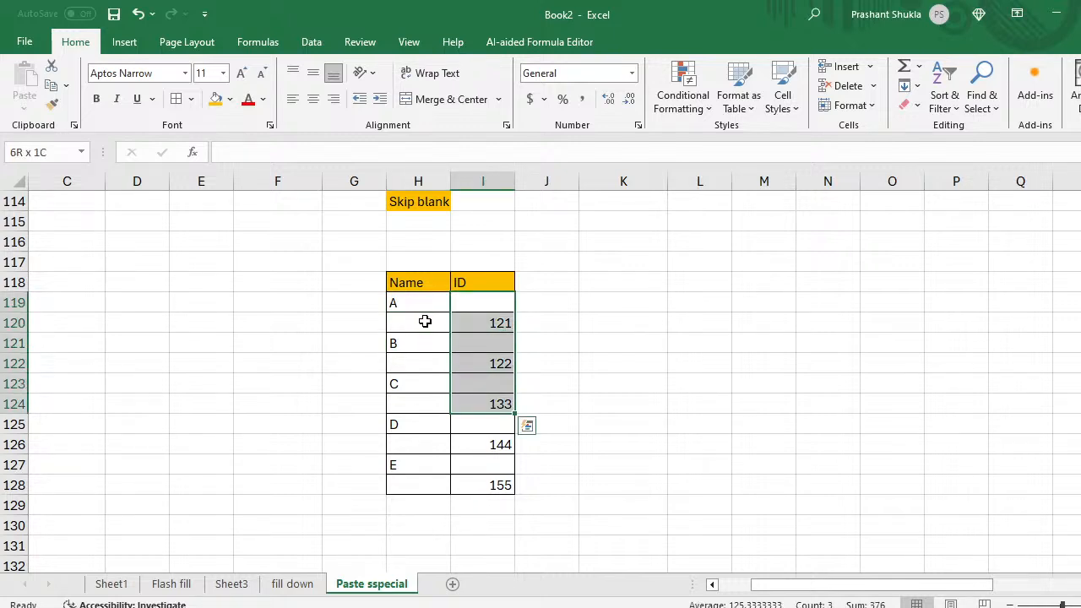
# Step: Copy I119:I128, try a plain paste onto H119, and undo it after it overwrites the names
pyautogui.hotkey('shift', 'Down')
pyautogui.hotkey('shift', 'Down')
pyautogui.hotkey('shift', 'Down')
pyautogui.hotkey('shift', 'Down')
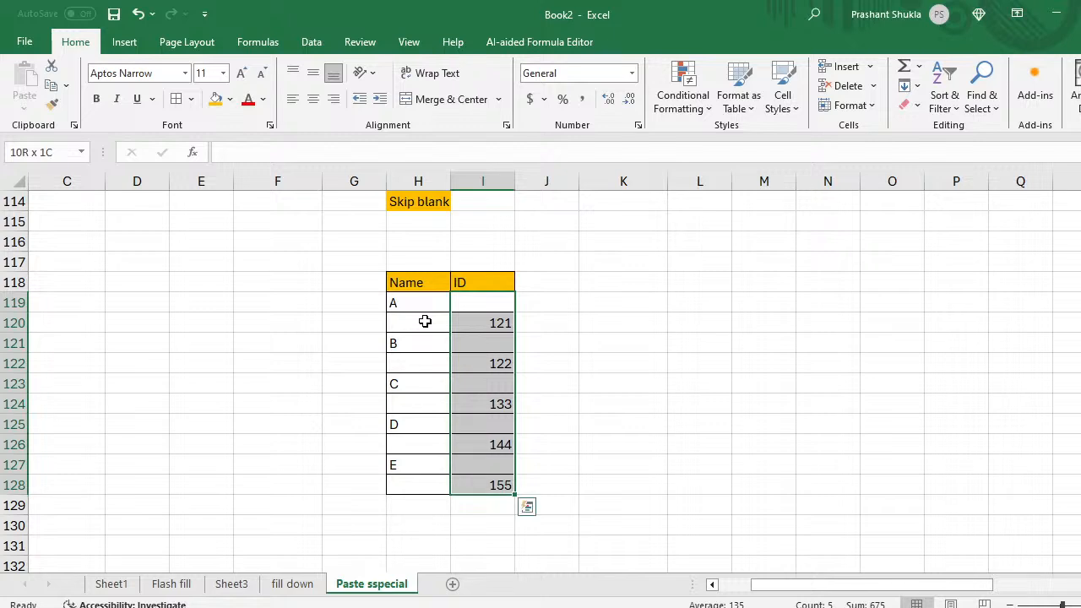
pyautogui.hotkey('ctrl', 'c')
pyautogui.press('Left')
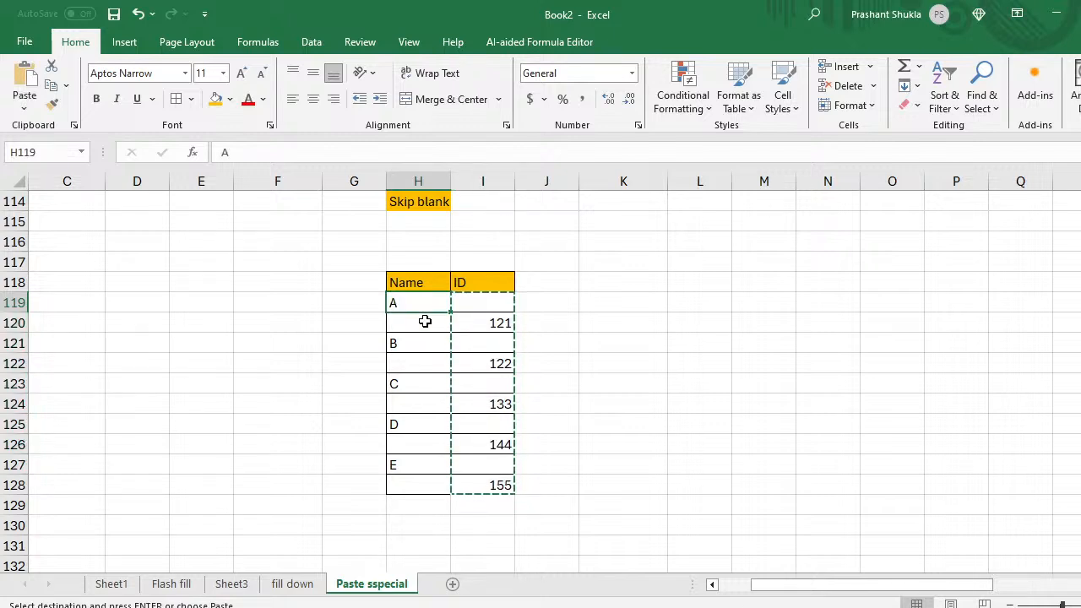
pyautogui.hotkey('ctrl', 'v')
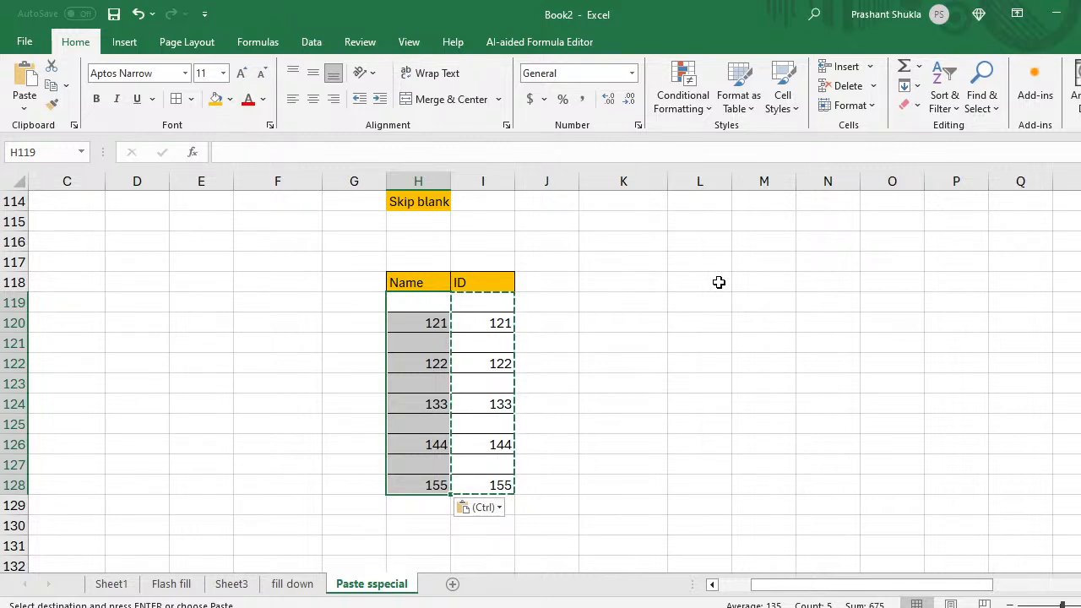
pyautogui.hotkey('ctrl', 'z')
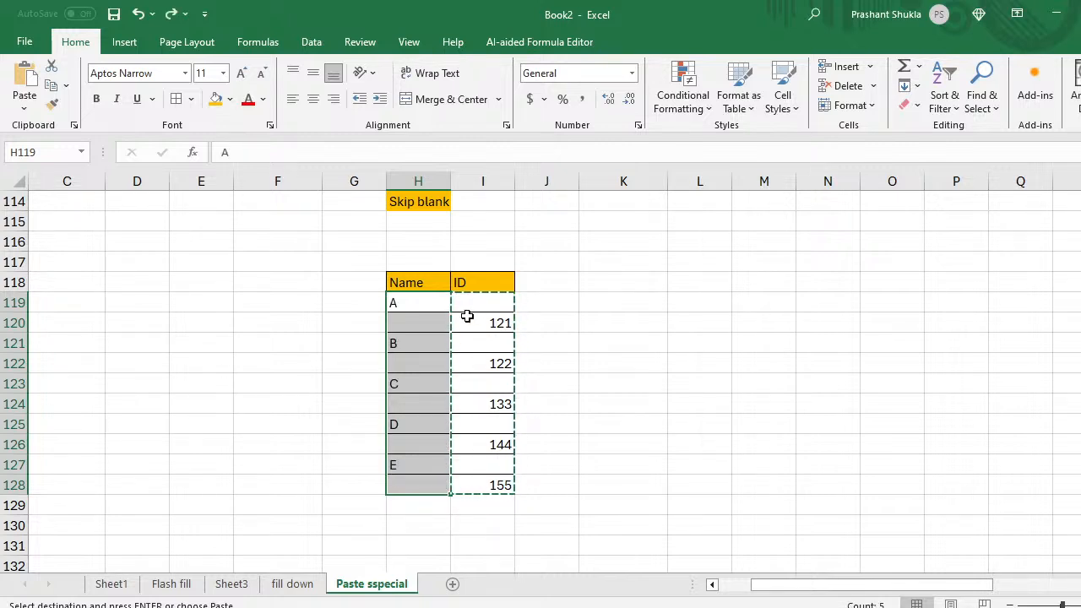
# Step: Reselect the ID values I119:I128 and bring up Paste Special with H119 as destination
pyautogui.click(412, 321)
pyautogui.press('Up')
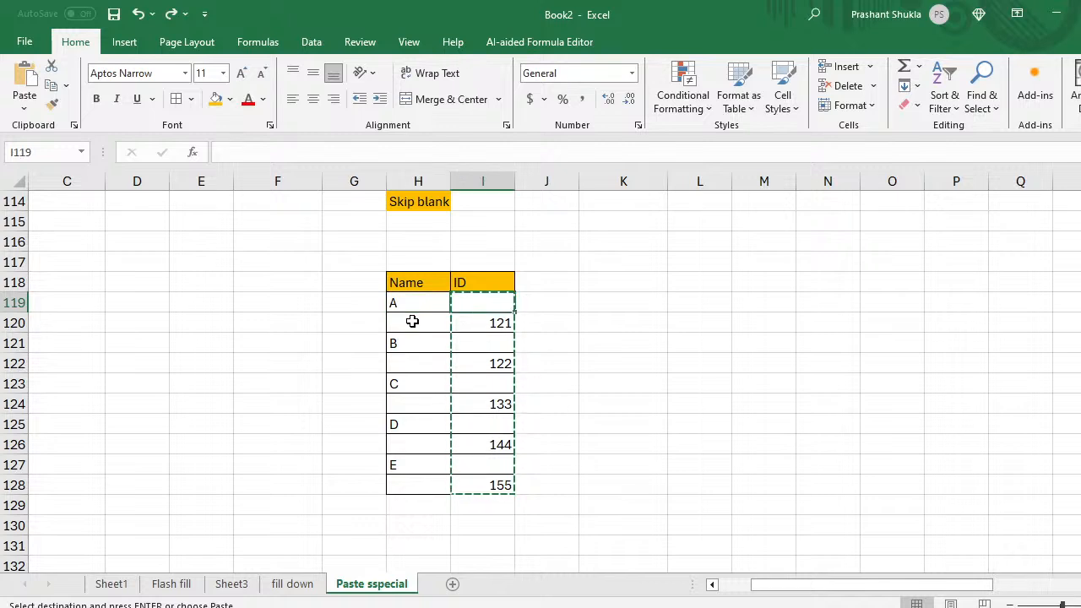
pyautogui.click(412, 322)
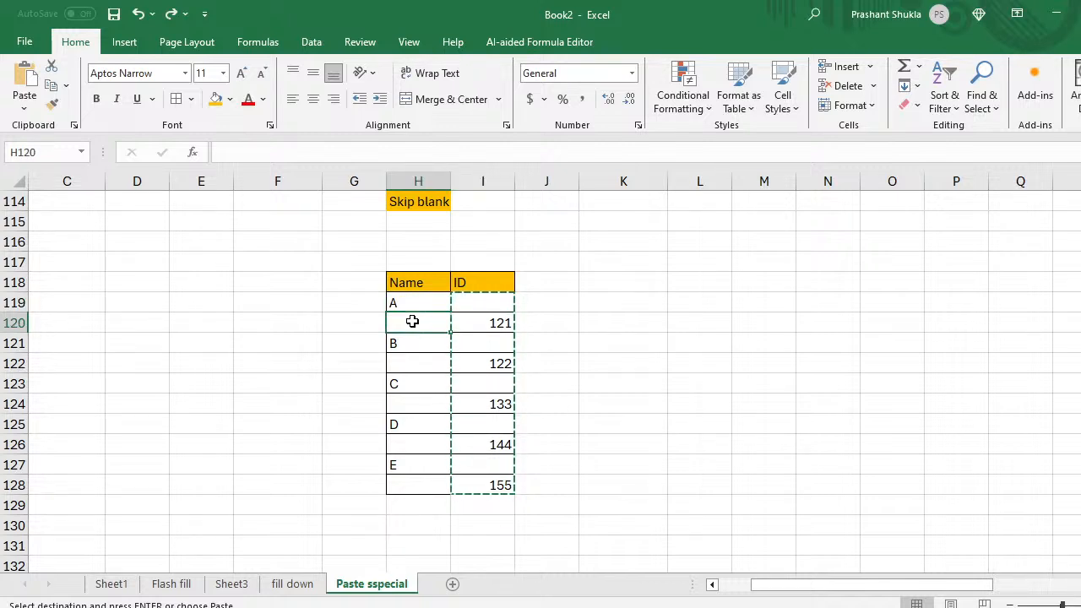
pyautogui.press('Down')
pyautogui.press('Down')
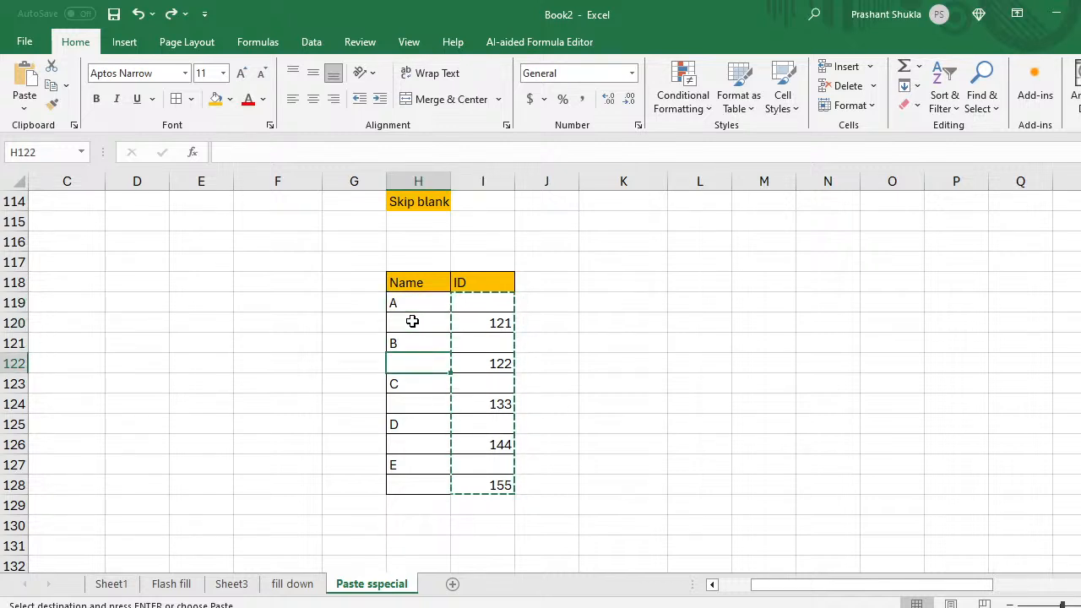
pyautogui.press('Down')
pyautogui.press('Down')
pyautogui.press('Up')
pyautogui.press('Up')
pyautogui.press('Up')
pyautogui.press('Up')
pyautogui.press('Up')
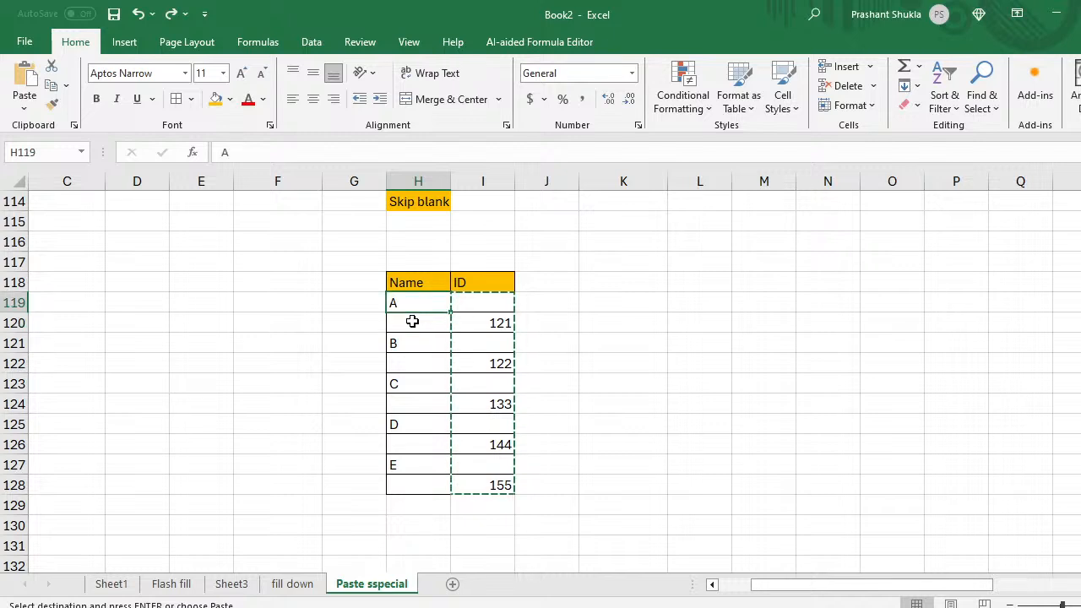
pyautogui.press('Down')
pyautogui.press('Down')
pyautogui.press('Down')
pyautogui.press('Down')
pyautogui.press('Down')
pyautogui.press('Down')
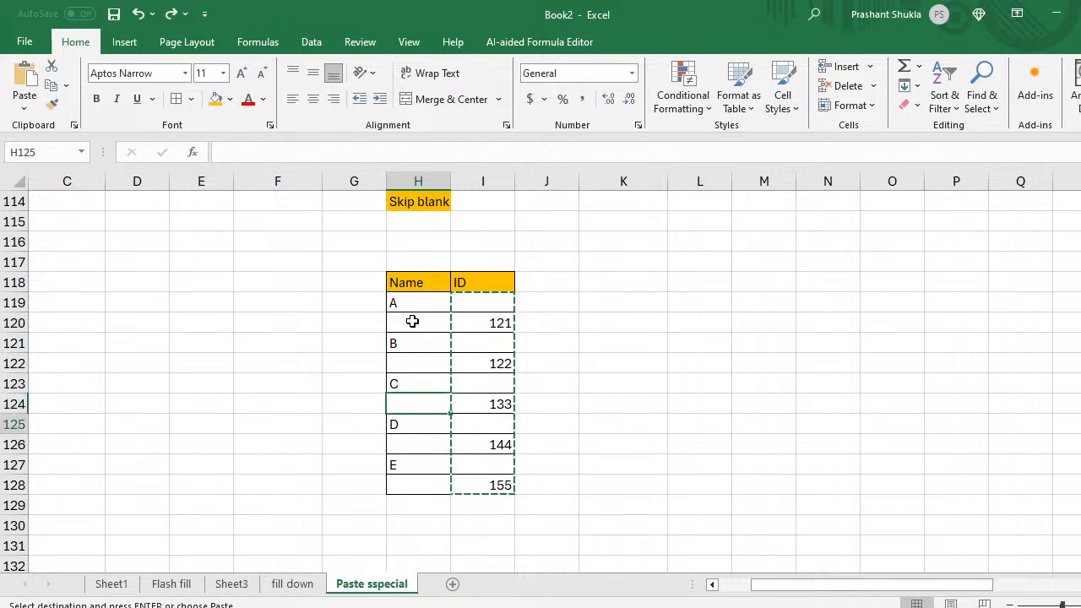
pyautogui.press('Up')
pyautogui.press('Up')
pyautogui.press('Up')
pyautogui.press('Up')
pyautogui.press('Up')
pyautogui.press('Up')
pyautogui.press('Right')
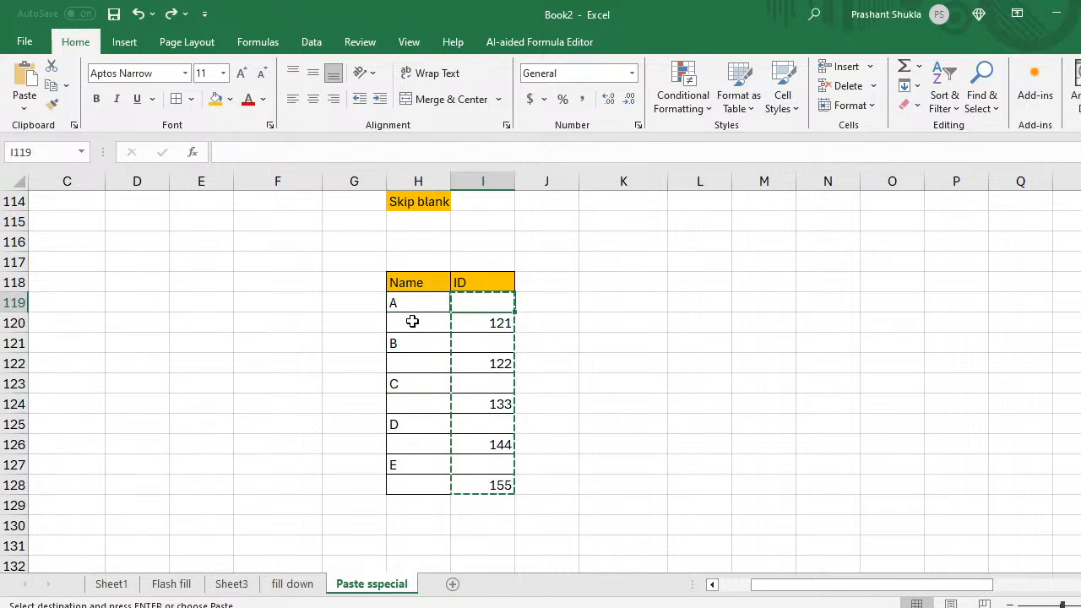
pyautogui.hotkey('shift', 'Down')
pyautogui.hotkey('shift', 'Down')
pyautogui.hotkey('shift', 'Down')
pyautogui.hotkey('shift', 'Down')
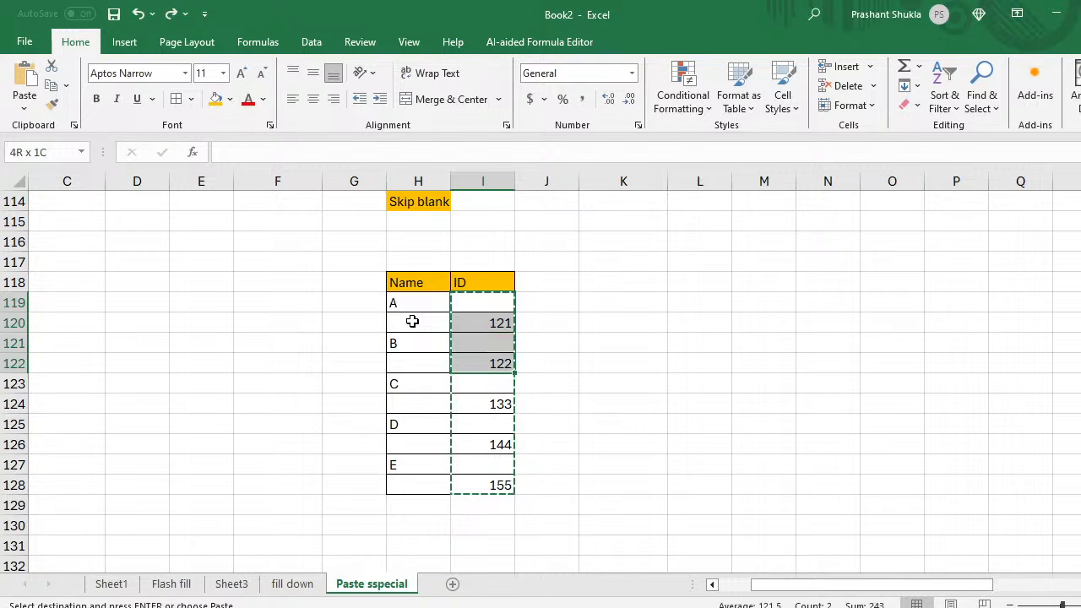
pyautogui.hotkey('shift', 'Down')
pyautogui.hotkey('shift', 'Down')
pyautogui.hotkey('shift', 'Down')
pyautogui.hotkey('shift', 'Down')
pyautogui.hotkey('shift', 'Down')
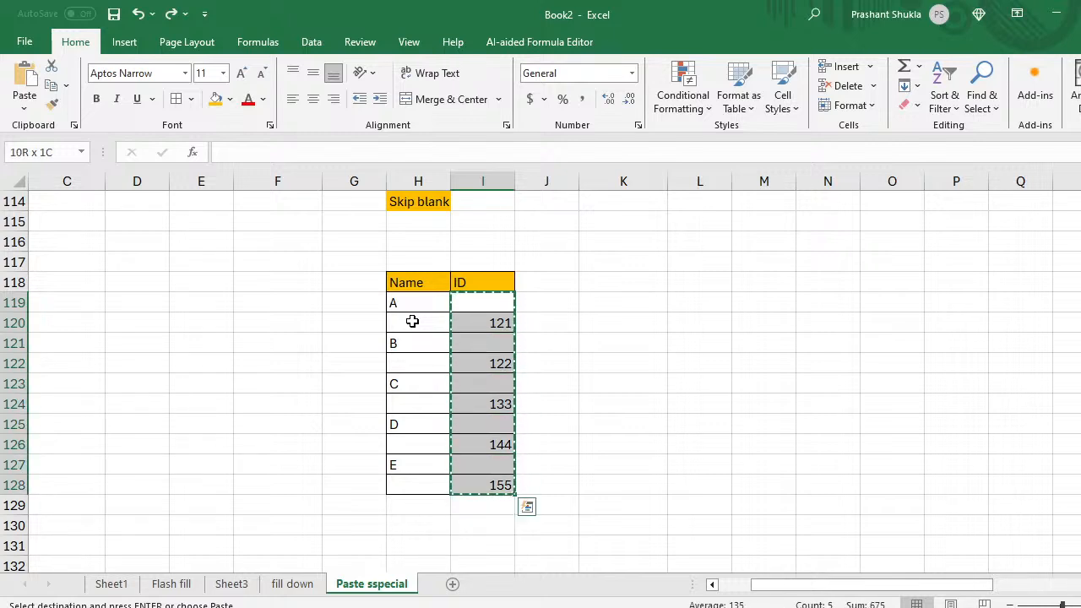
pyautogui.press('Left')
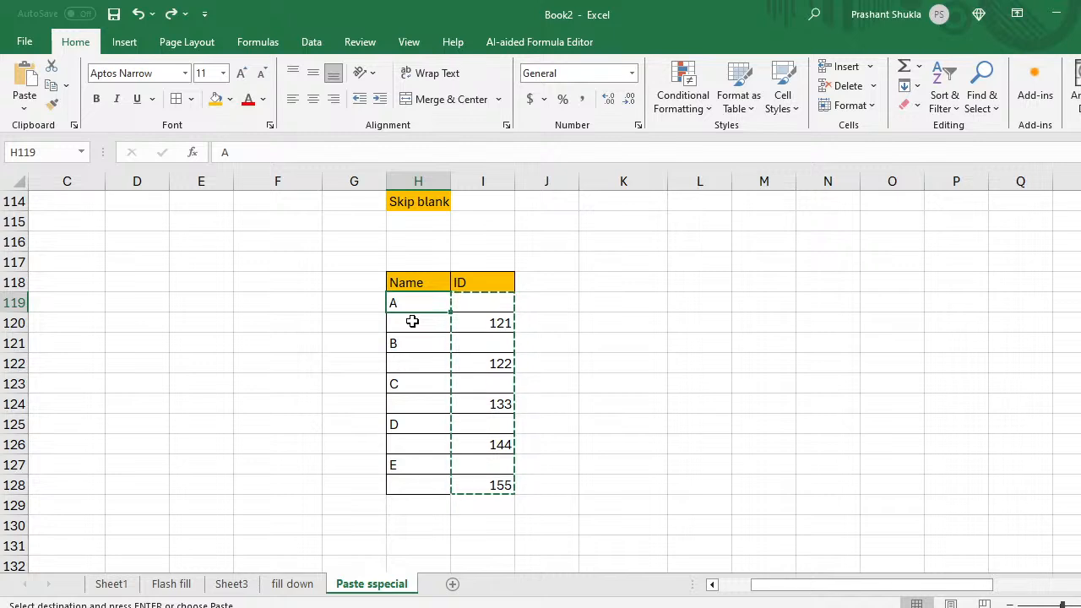
pyautogui.hotkey('ctrl', 'alt', 'v')
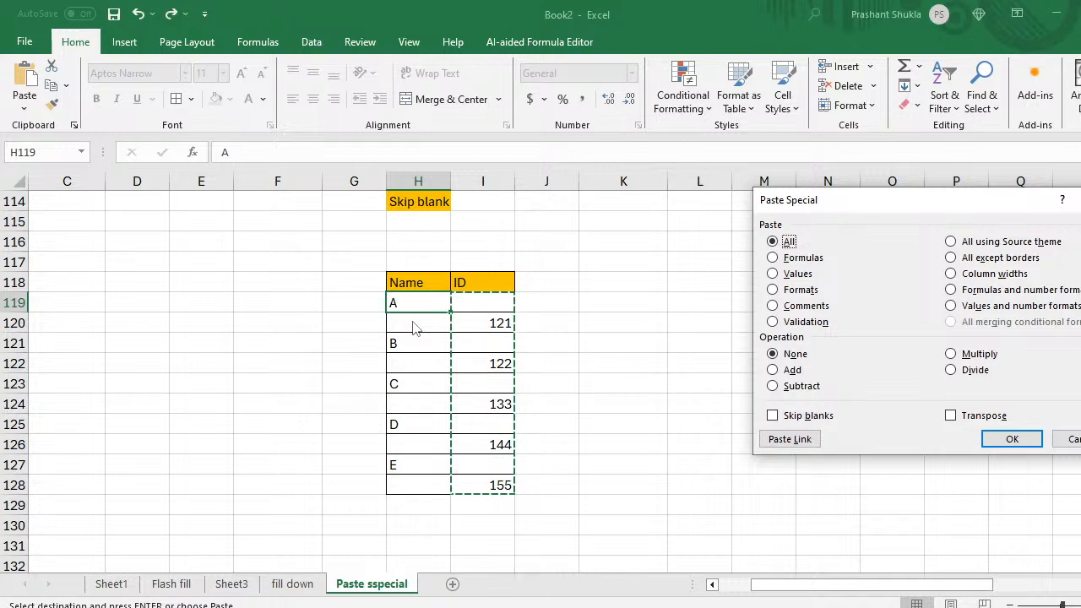
# Step: Paste with Skip blanks ticked so IDs 121–155 fill the gaps while names A–E stay
pyautogui.hotkey('alt', 'b')
pyautogui.press('Return')
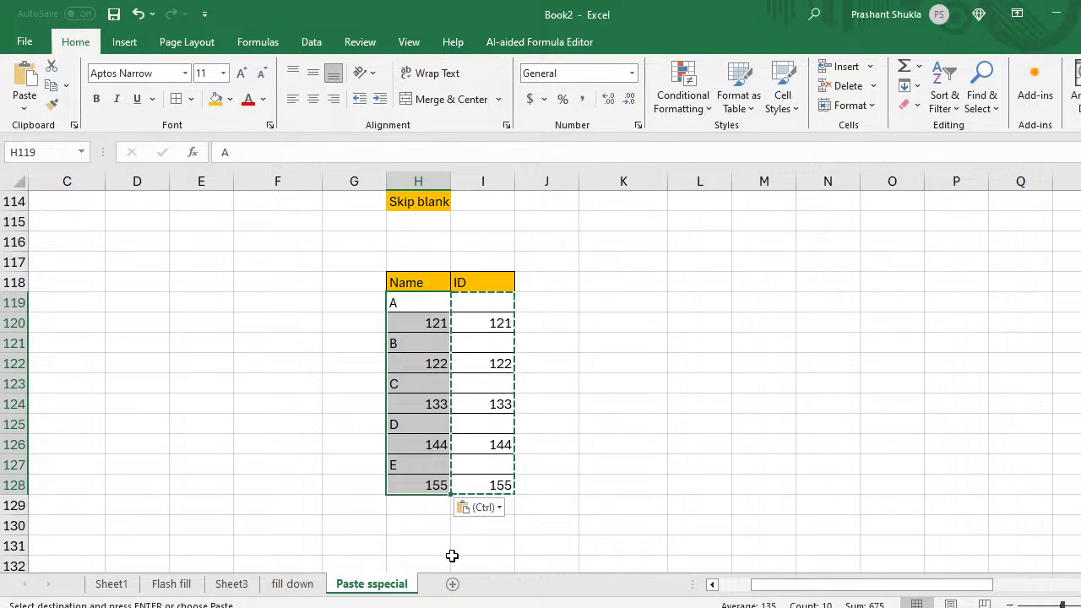
# Step: Add a blank Sheet6 to Book2, look through its sheets, then bring up Book1's Sheet3 sales table
pyautogui.click(458, 583)
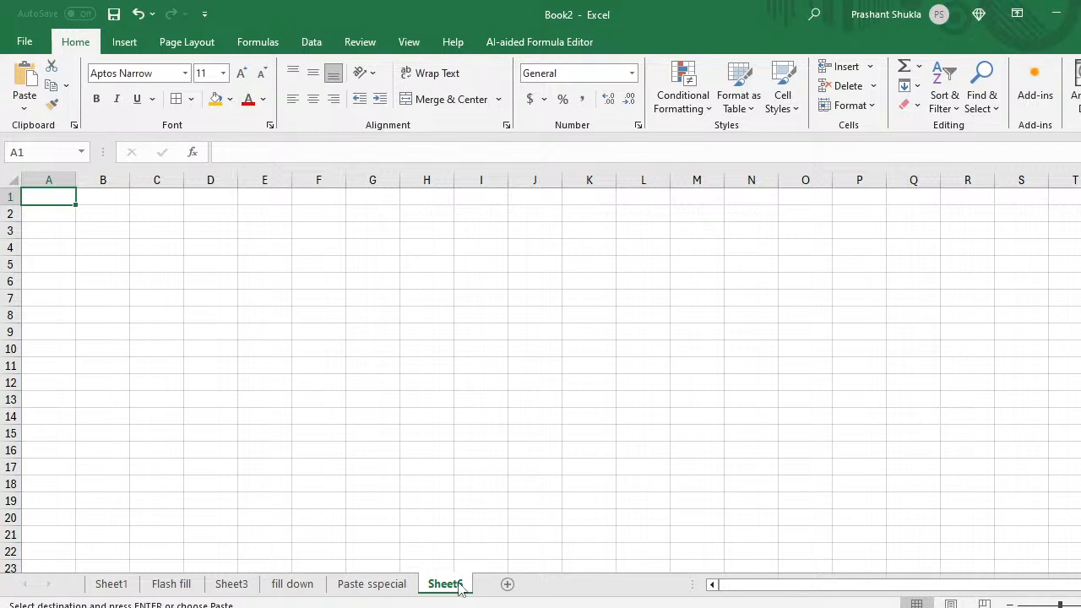
pyautogui.click(110, 584)
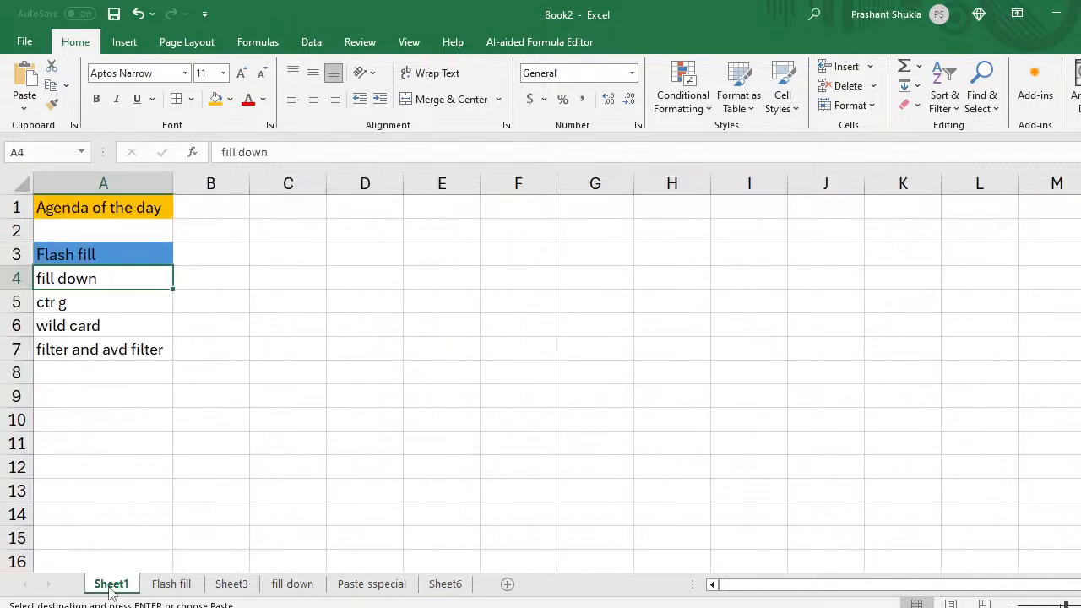
pyautogui.click(177, 584)
pyautogui.click(231, 584)
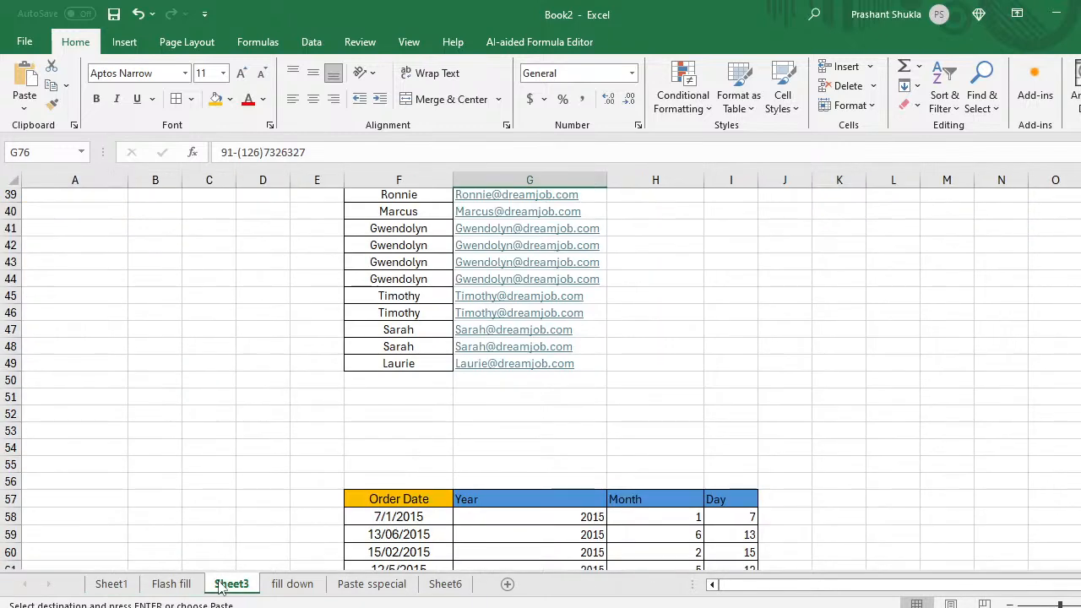
pyautogui.click(127, 586)
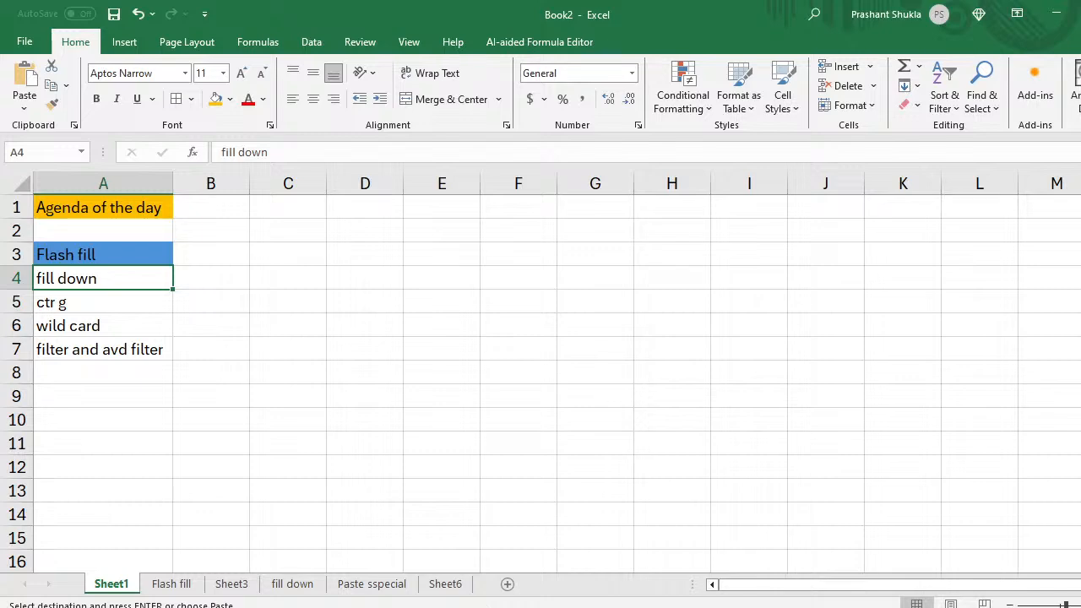
pyautogui.moveTo(556, 606)
pyautogui.click(478, 557)
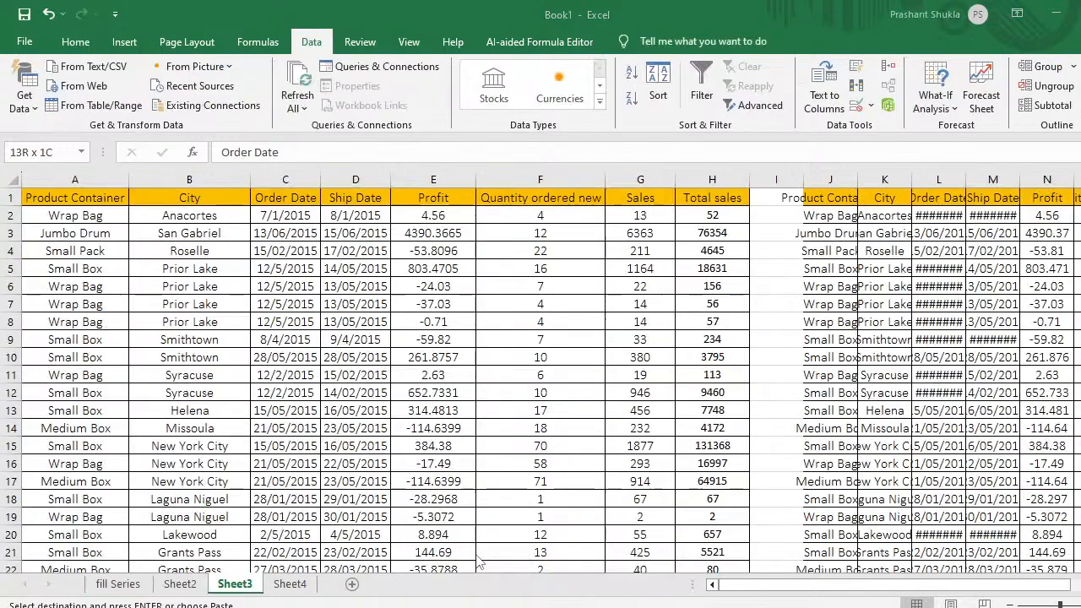
# Step: Copy Book1's City-through-Total sales table B1:H1953 and paste it at A1 of Book2's Sheet6
pyautogui.click(223, 290)
pyautogui.press('Up')
pyautogui.press('Up')
pyautogui.press('Up')
pyautogui.press('Up')
pyautogui.press('Up')
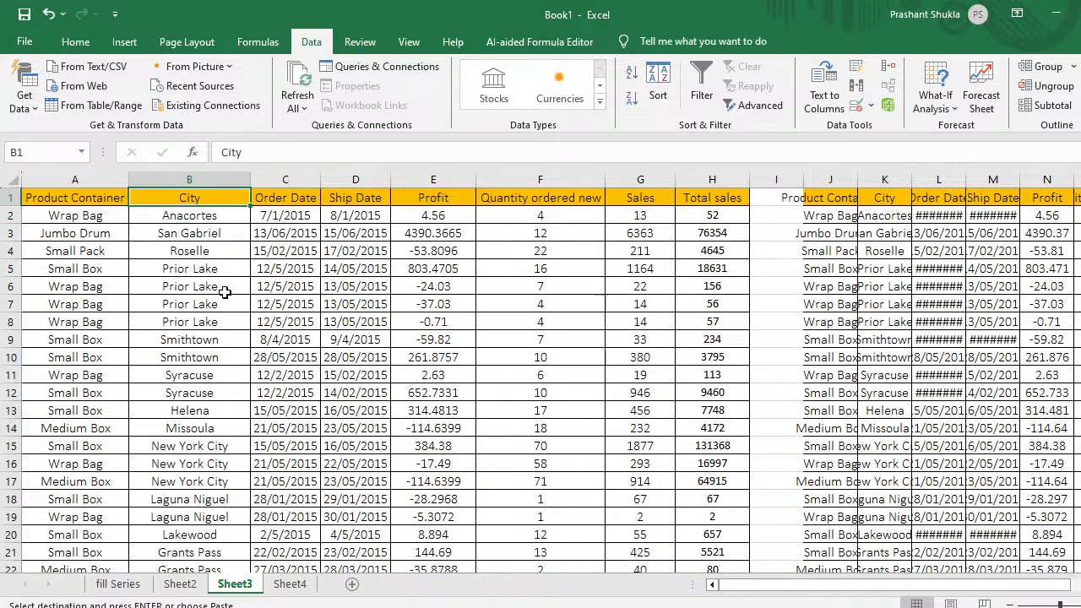
pyautogui.hotkey('shift', 'Right')
pyautogui.hotkey('shift', 'Right')
pyautogui.hotkey('shift', 'Right')
pyautogui.hotkey('shift', 'Right')
pyautogui.hotkey('shift', 'Right')
pyautogui.hotkey('shift', 'Right')
pyautogui.hotkey('shift', 'Right')
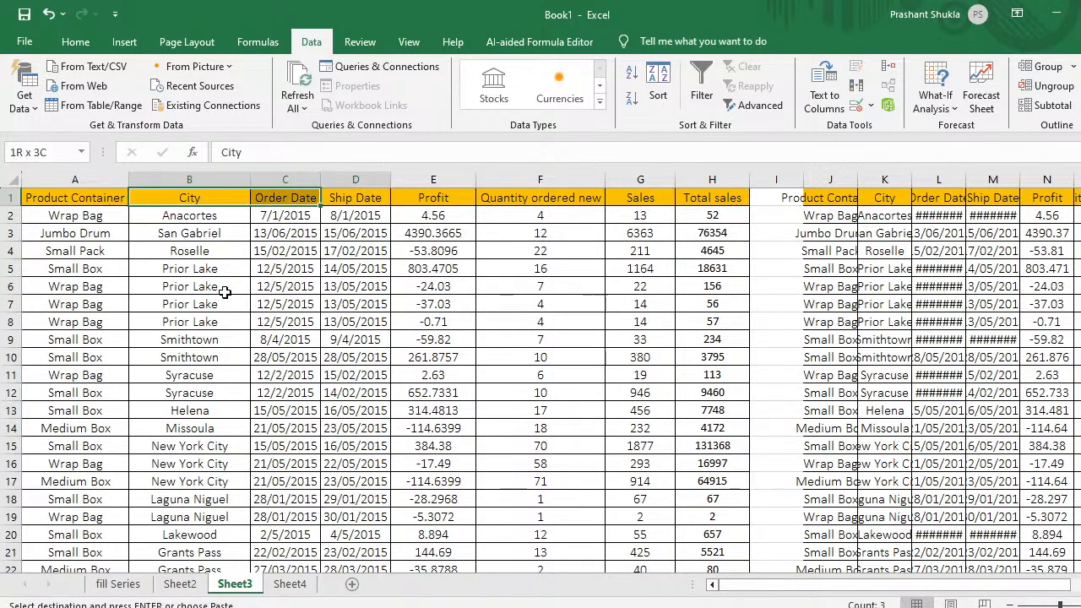
pyautogui.hotkey('shift', 'Left')
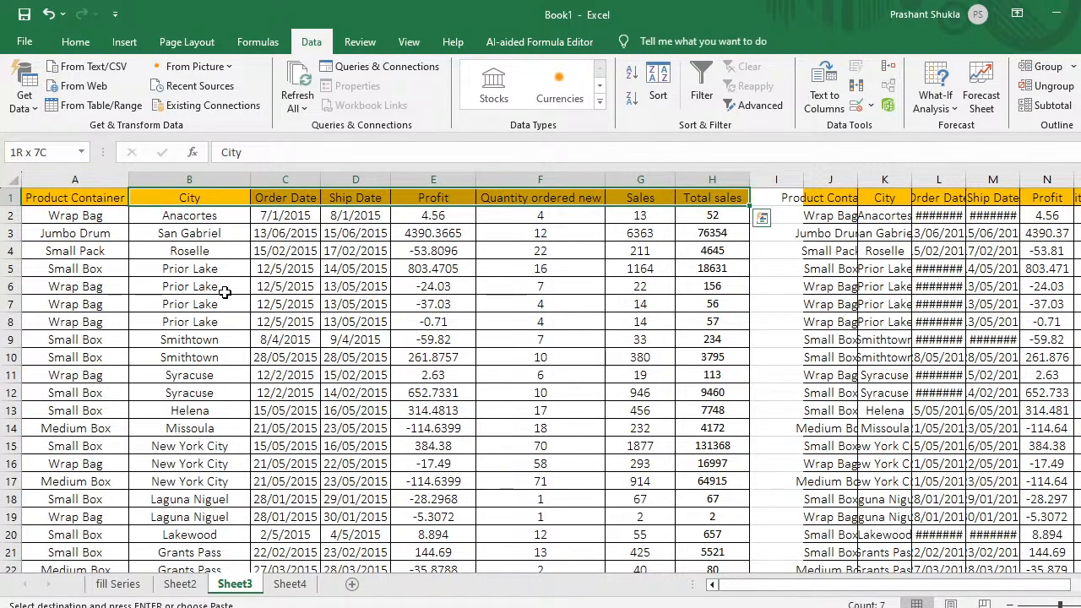
pyautogui.hotkey('ctrl', 'shift', 'Down')
pyautogui.hotkey('ctrl', 'c')
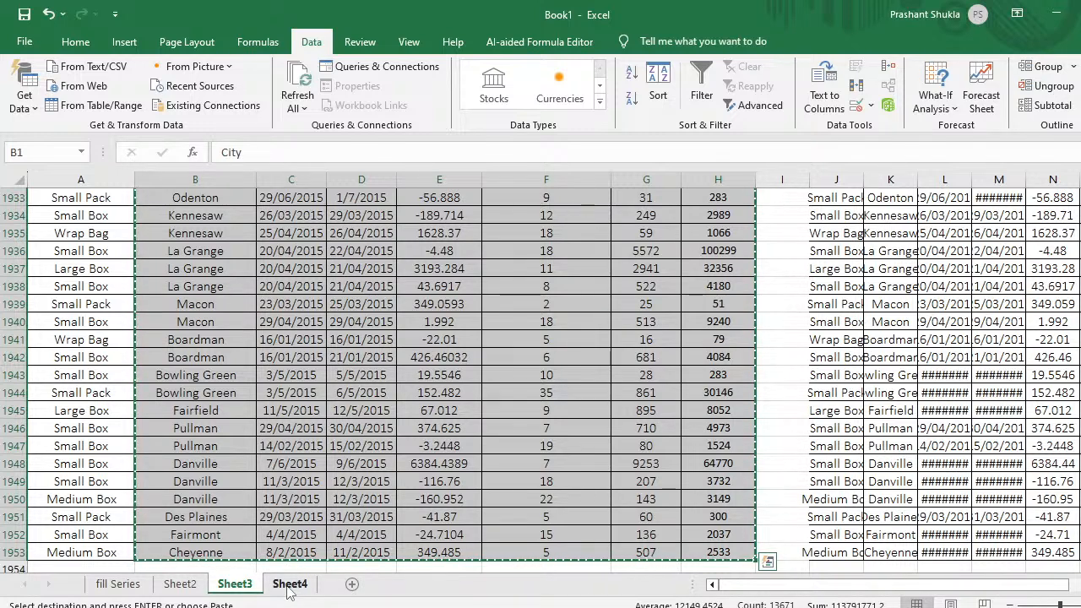
pyautogui.hotkey('alt', 'Tab')
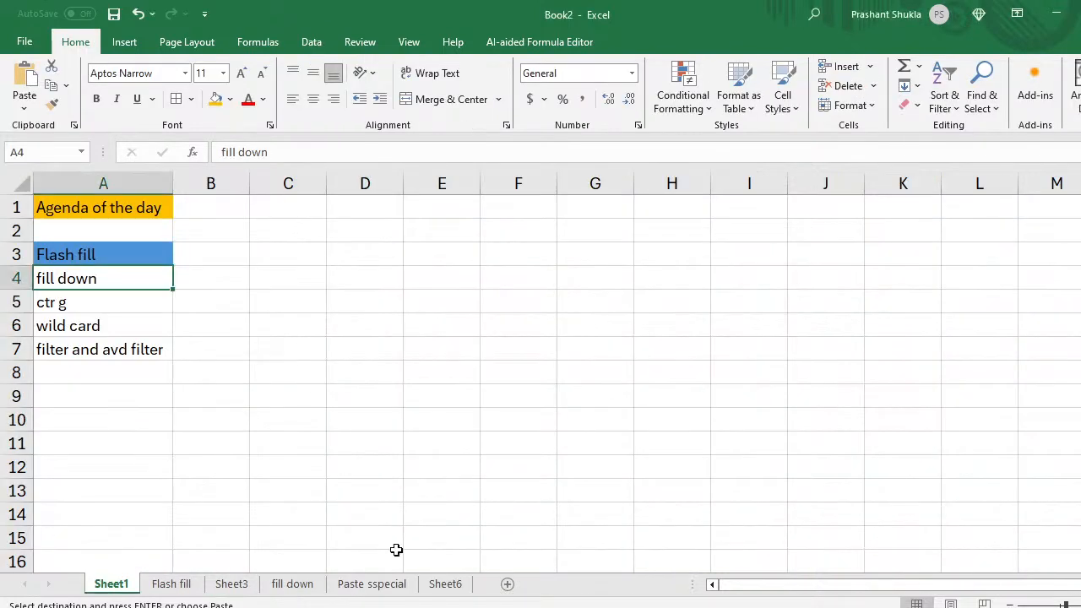
pyautogui.click(448, 583)
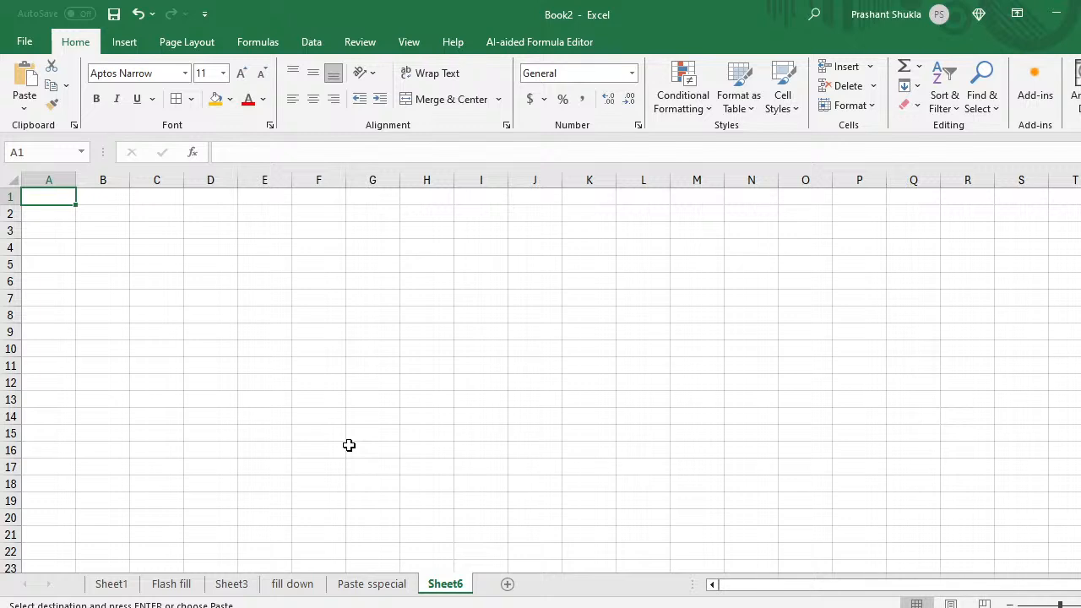
pyautogui.hotkey('ctrl', 'v')
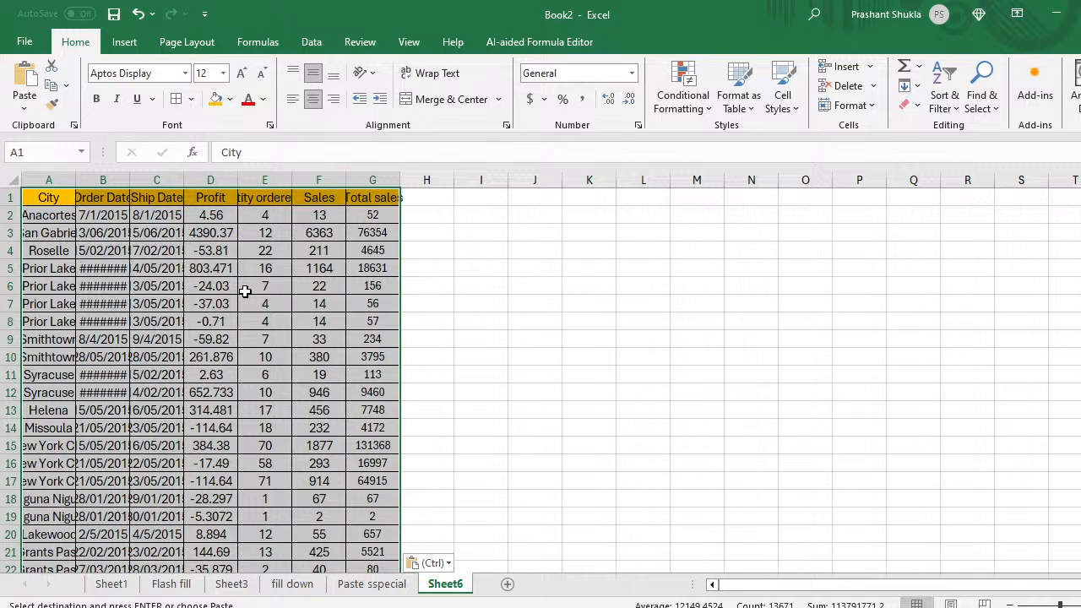
# Step: Auto-fit the pasted table's columns A–G with Alt+O+C+A
pyautogui.press('alt')
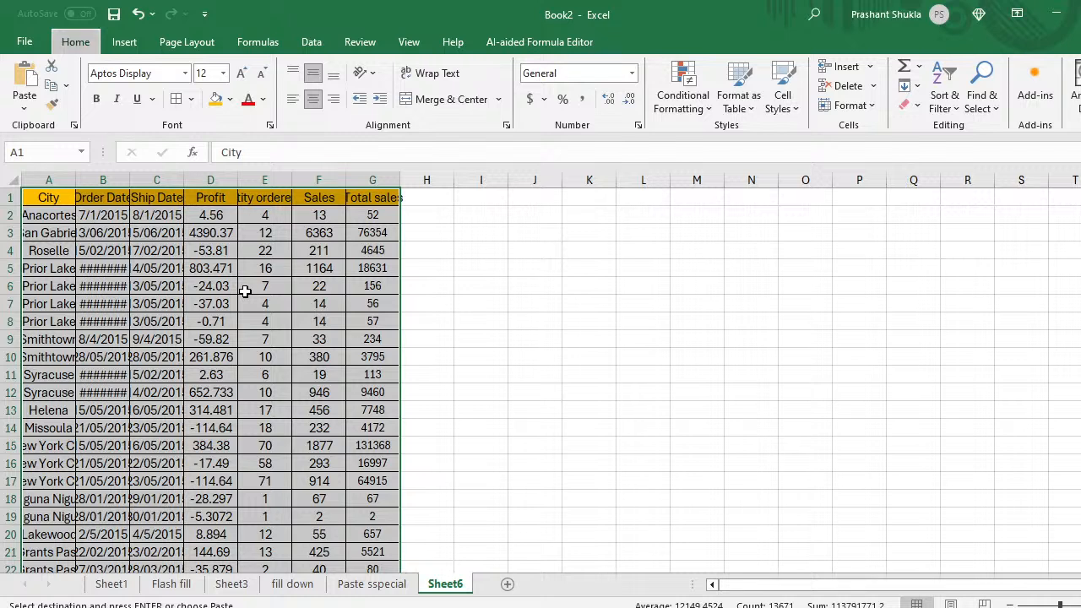
pyautogui.press('o')
pyautogui.press('r')
pyautogui.press('a')
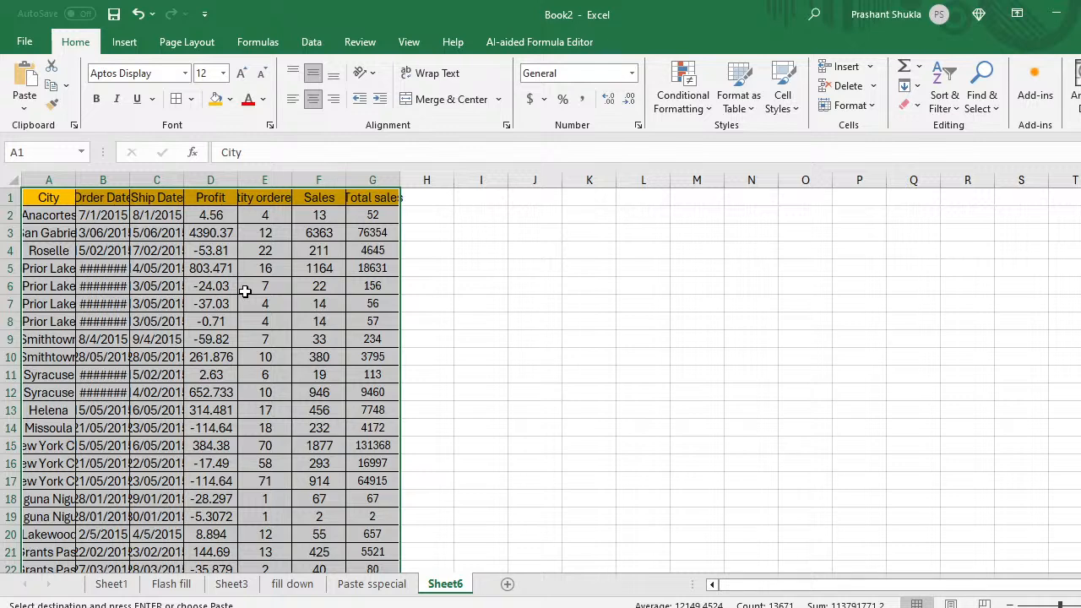
pyautogui.press('alt')
pyautogui.press('o')
pyautogui.press('c')
pyautogui.press('a')
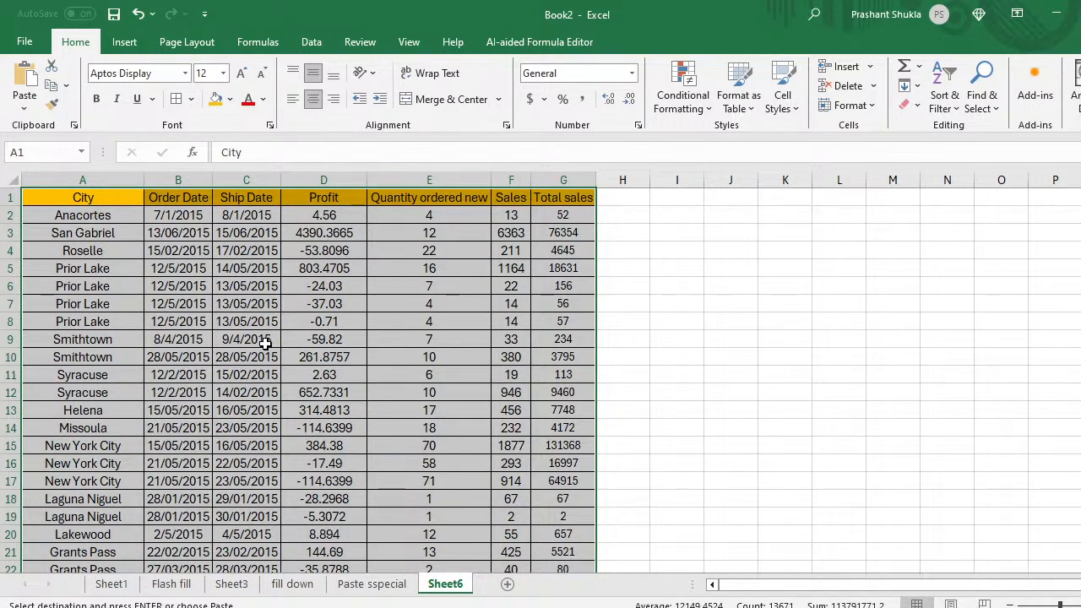
# Step: Rename Sheet6 to 'Auto Fit' and paste the table again onto a new Sheet7
pyautogui.doubleClick(440, 583)
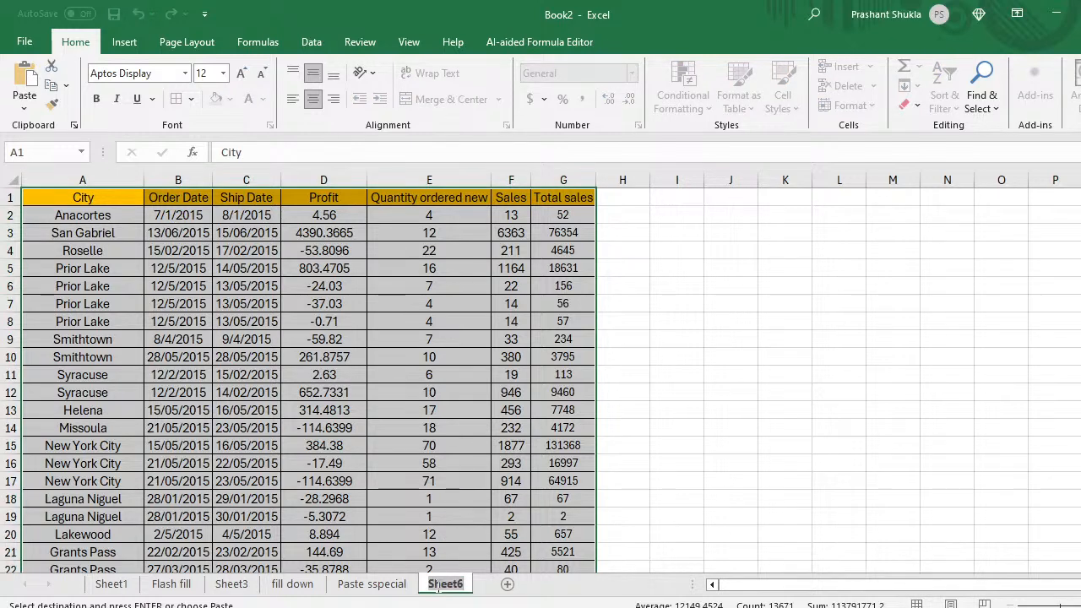
pyautogui.write('Auto')
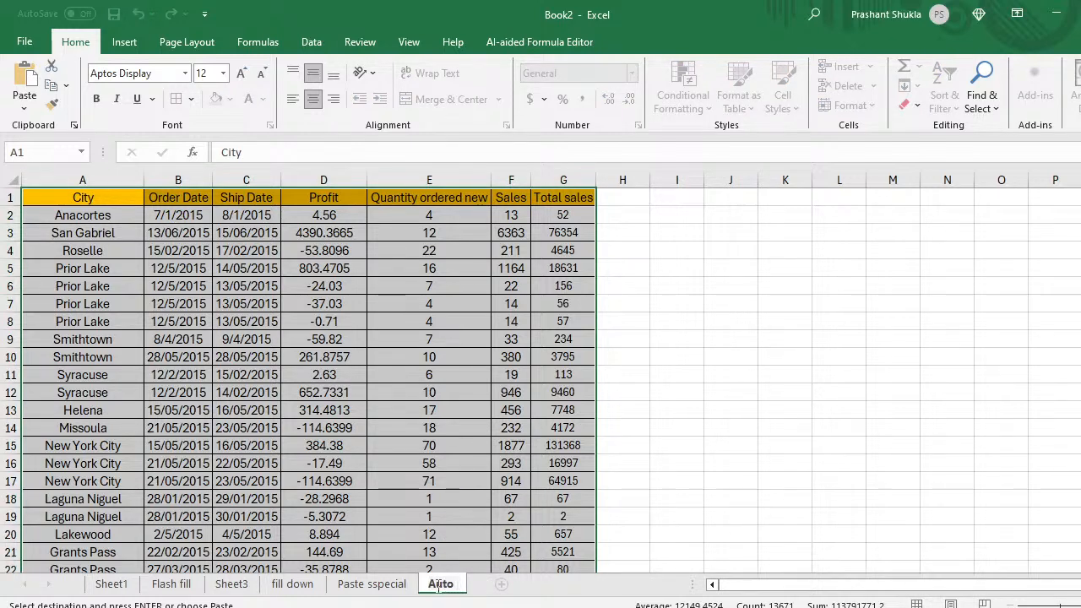
pyautogui.write(' Fit')
pyautogui.press('Return')
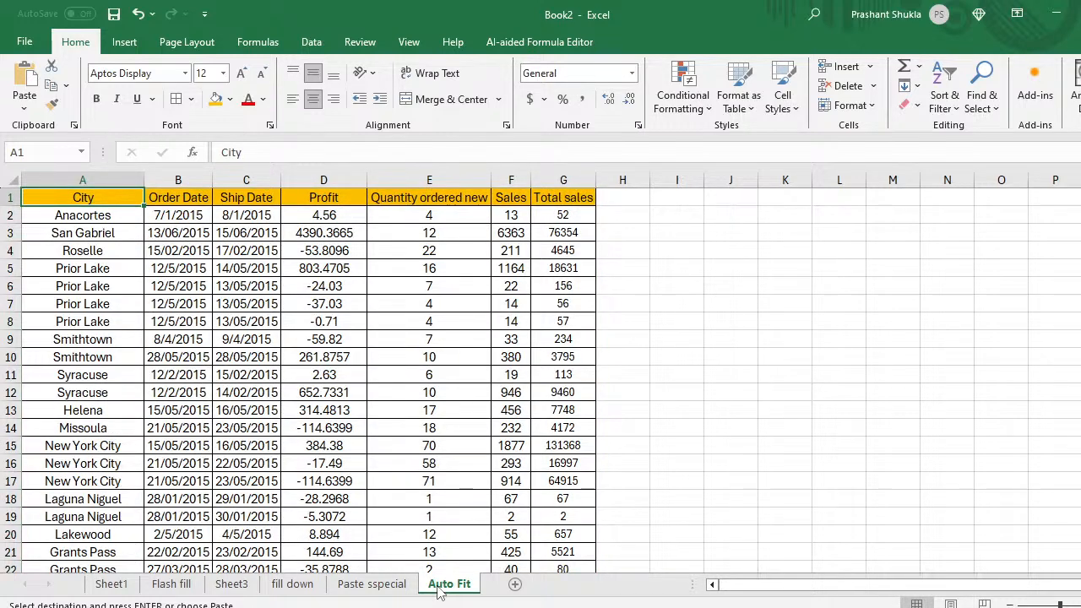
pyautogui.press('Right')
pyautogui.press('Right')
pyautogui.press('Right')
pyautogui.press('Right')
pyautogui.press('Right')
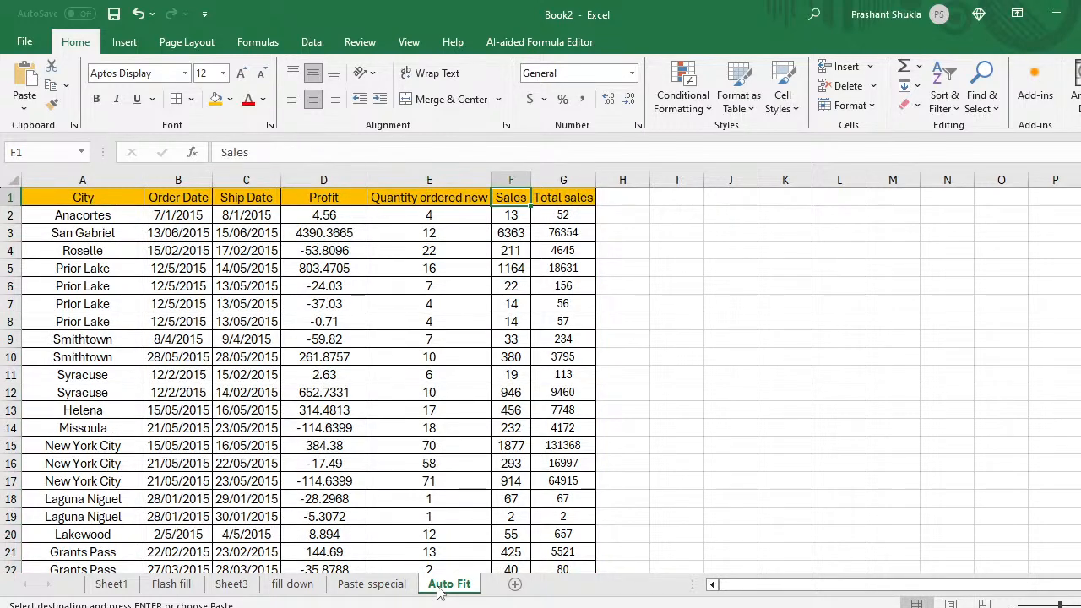
pyautogui.press('Left')
pyautogui.press('Left')
pyautogui.press('Left')
pyautogui.press('Left')
pyautogui.press('Left')
pyautogui.press('Right')
pyautogui.press('Right')
pyautogui.press('Right')
pyautogui.press('Right')
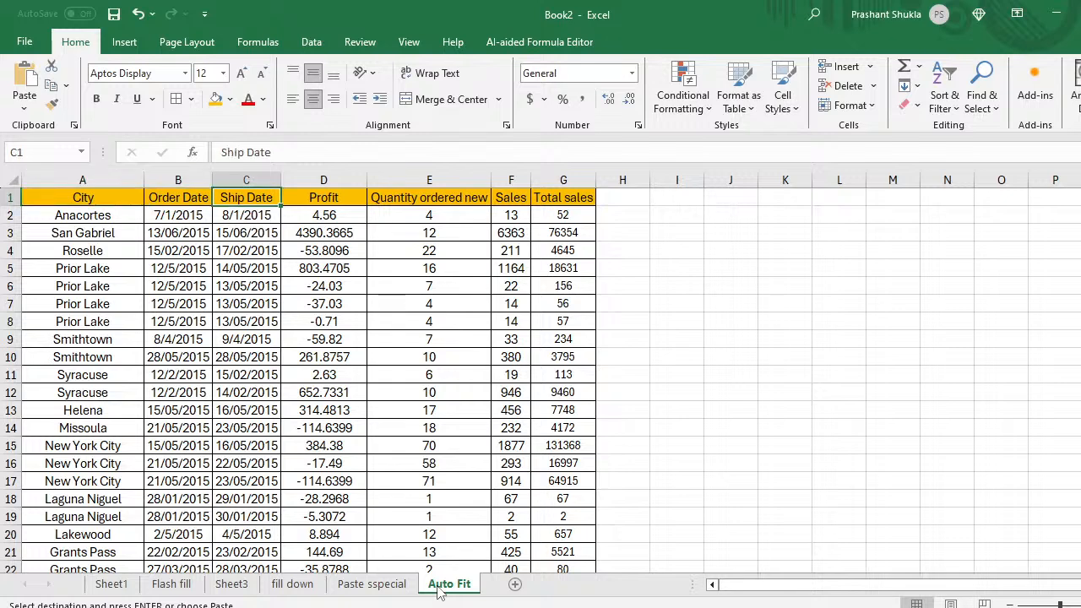
pyautogui.click(514, 583)
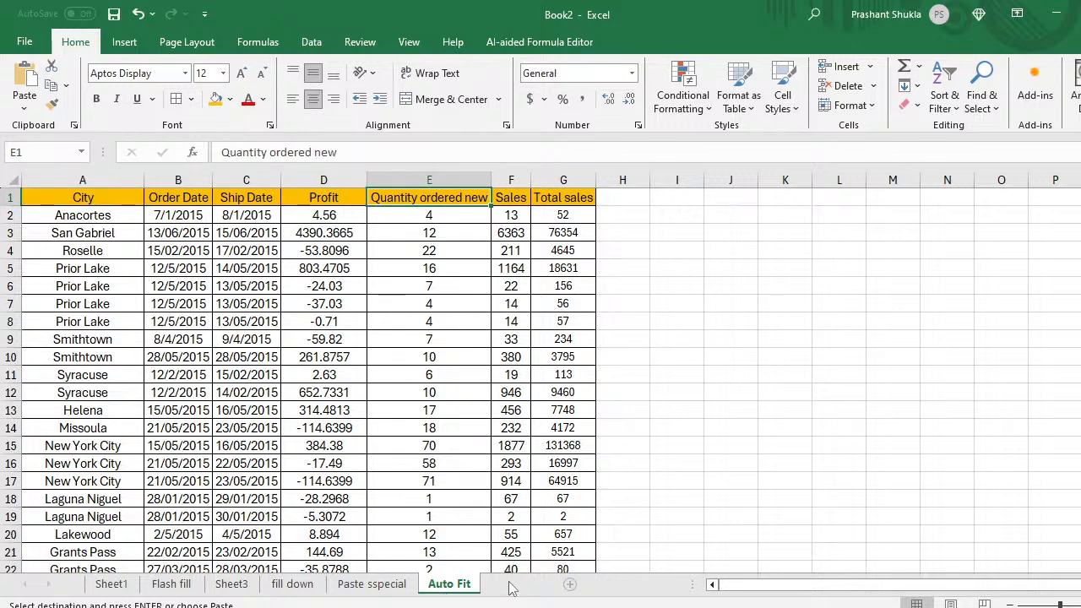
pyautogui.hotkey('ctrl', 'v')
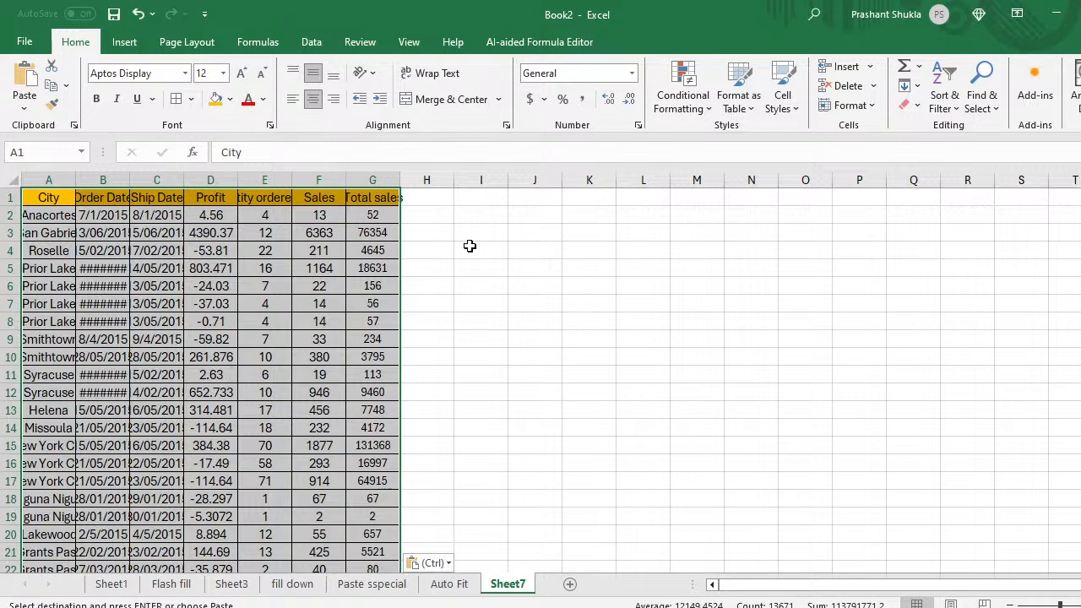
# Step: Enter the note alt+o+r+a in cell I2
pyautogui.click(495, 218)
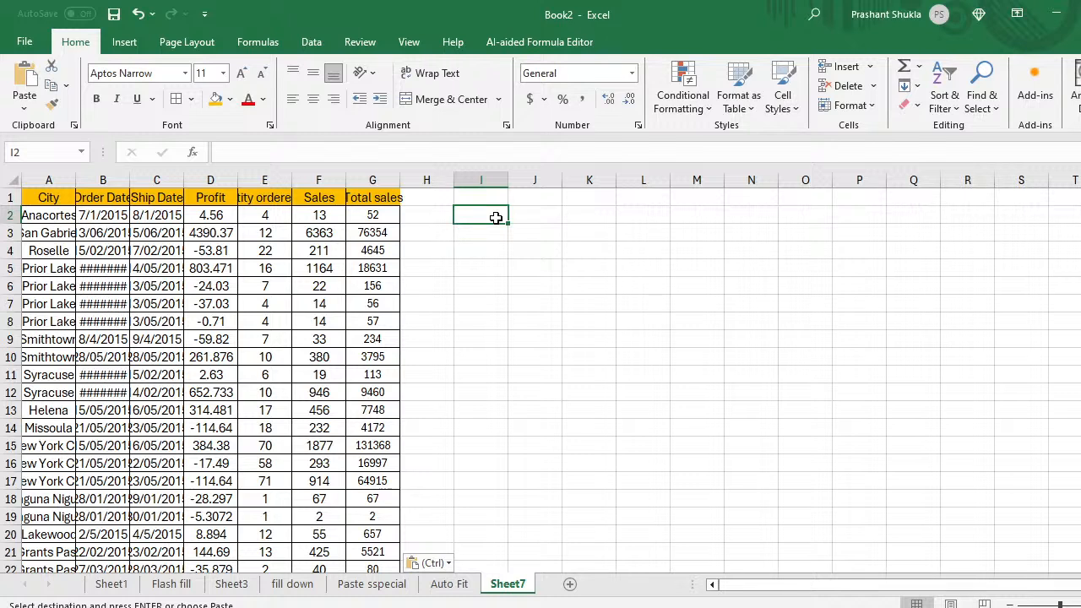
pyautogui.write('alt')
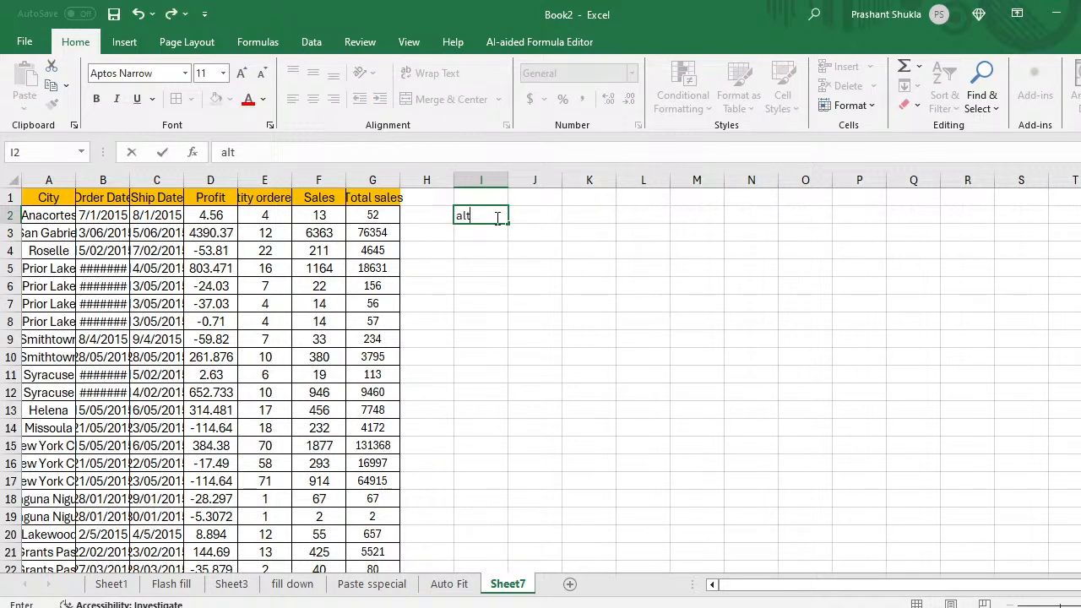
pyautogui.write('+o+r')
pyautogui.write('+a')
pyautogui.press('Return')
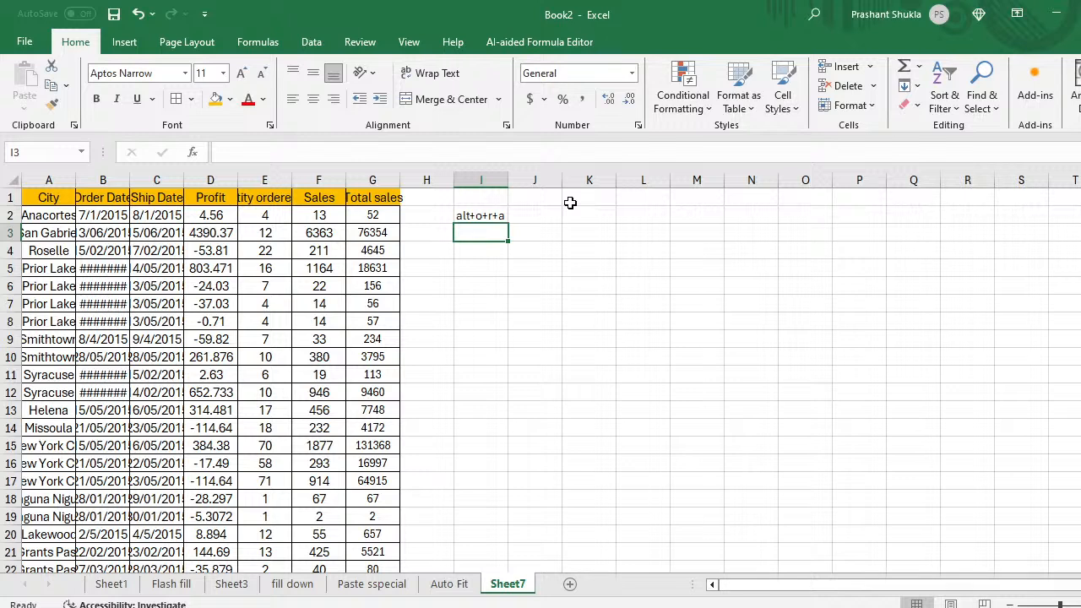
# Step: Fill the note down into I3, change it to alt+o+c+a, and return to the header row
pyautogui.hotkey('shift', 'Up')
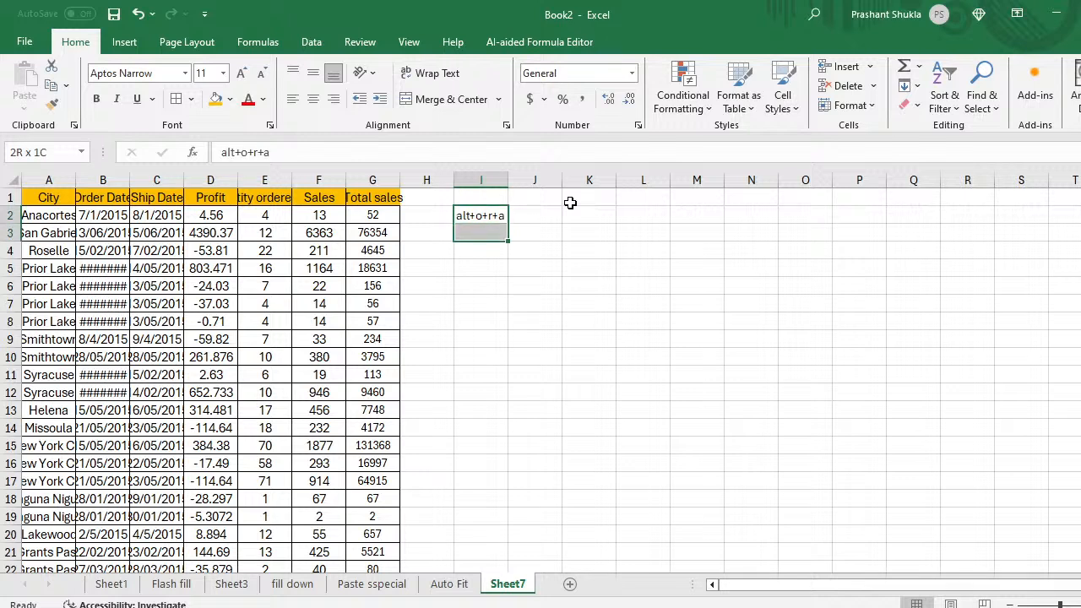
pyautogui.hotkey('ctrl', 'd')
pyautogui.press('Down')
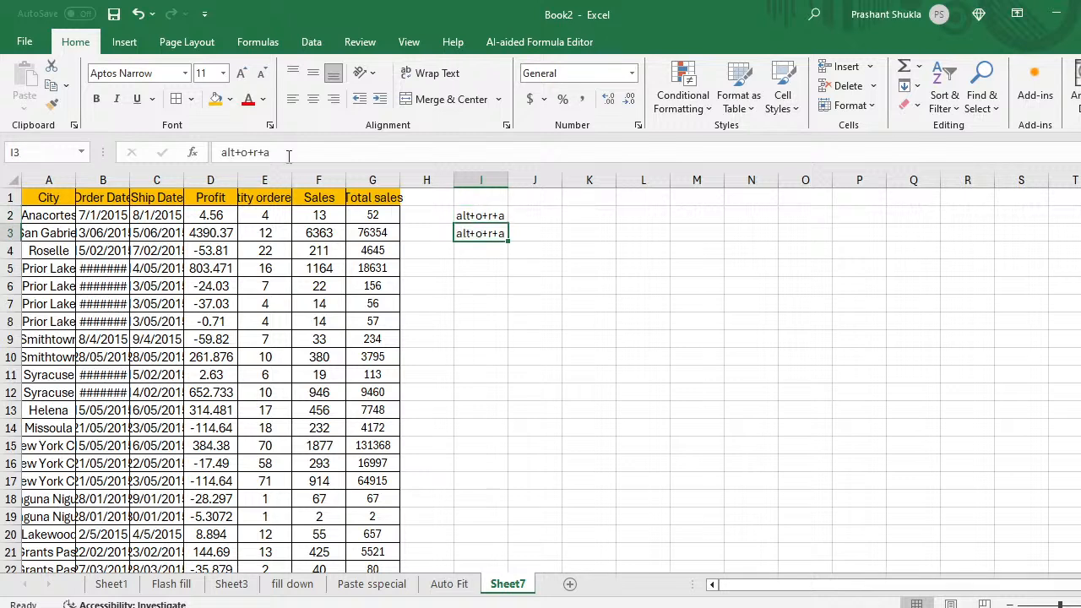
pyautogui.click(256, 153)
pyautogui.press('BackSpace')
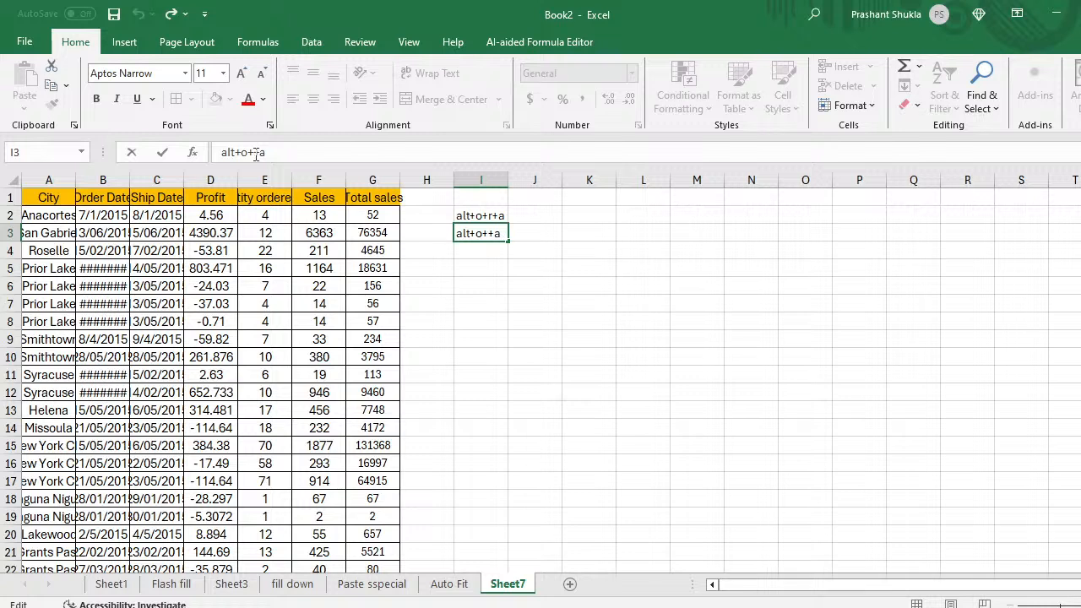
pyautogui.write('c')
pyautogui.press('Return')
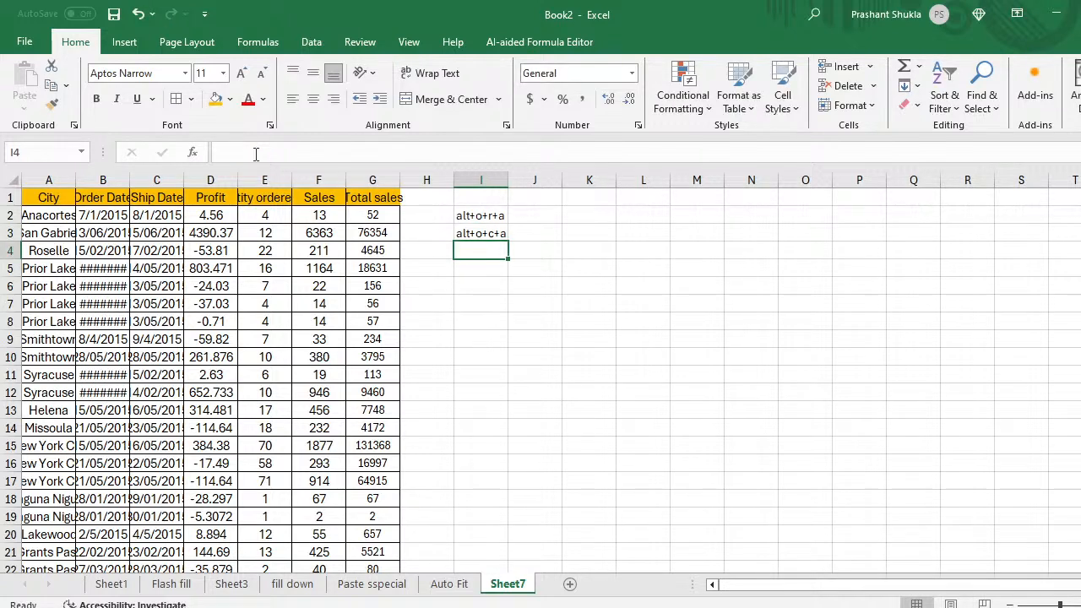
pyautogui.press('Up')
pyautogui.press('Up')
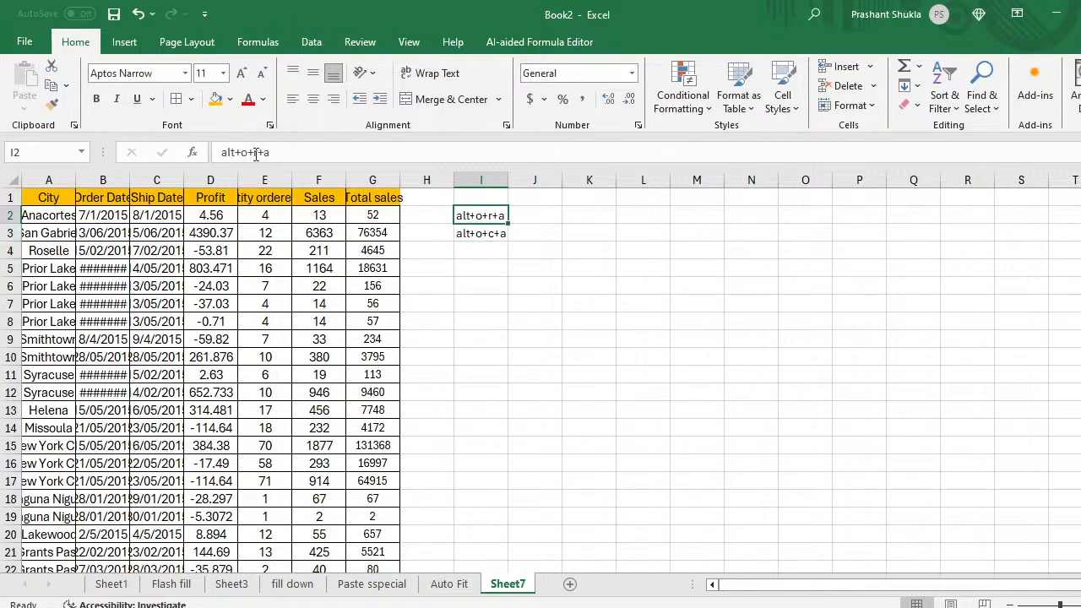
pyautogui.press('Left')
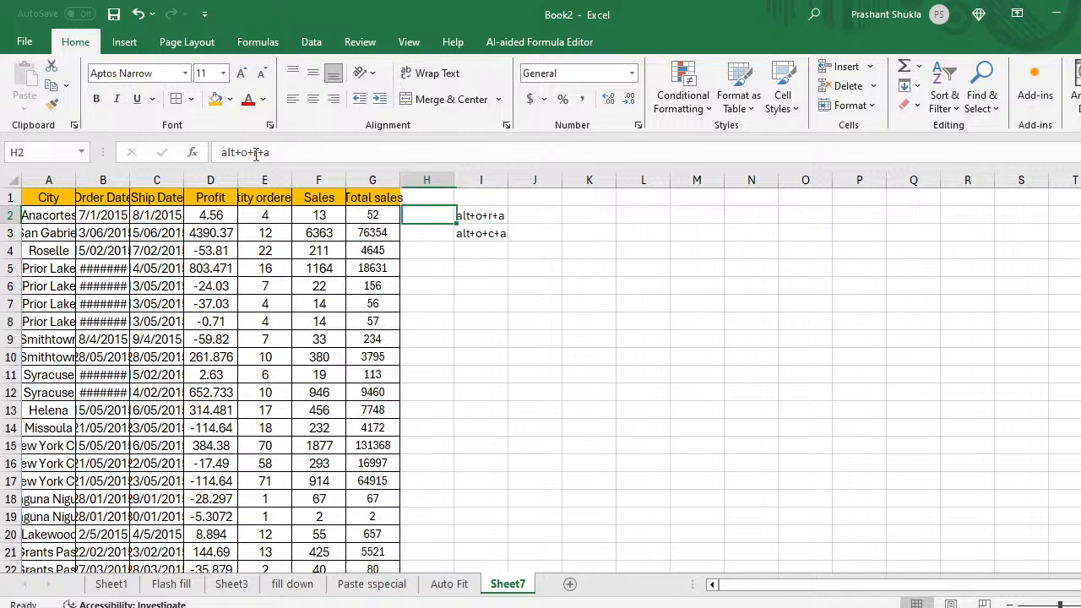
pyautogui.press('Left')
pyautogui.press('Up')
pyautogui.press('Left')
pyautogui.press('Left')
pyautogui.press('Left')
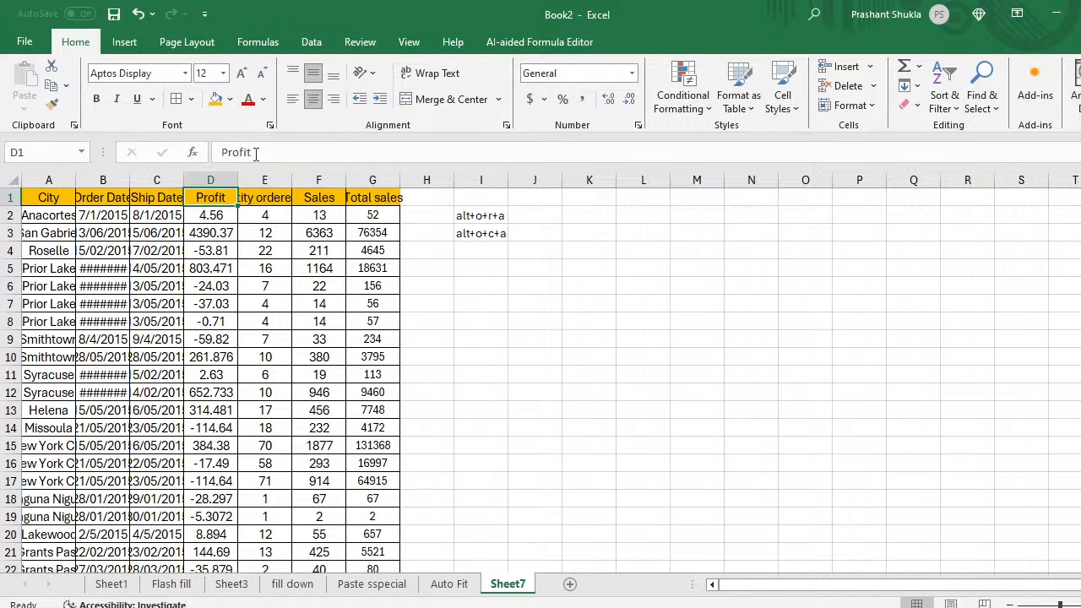
pyautogui.press('Left')
pyautogui.press('Left')
pyautogui.press('Left')
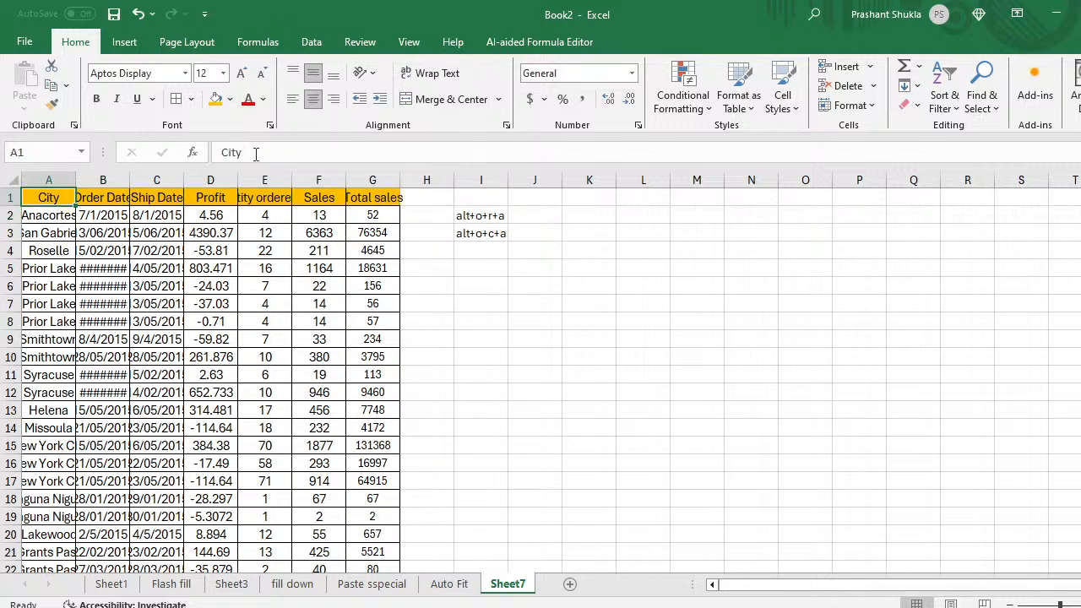
# Step: Run the row and column auto-fit shortcuts on column A's City header
pyautogui.hotkey('alt', 'o')
pyautogui.press('r')
pyautogui.press('a')
pyautogui.hotkey('alt', 'o')
pyautogui.press('c')
pyautogui.press('a')
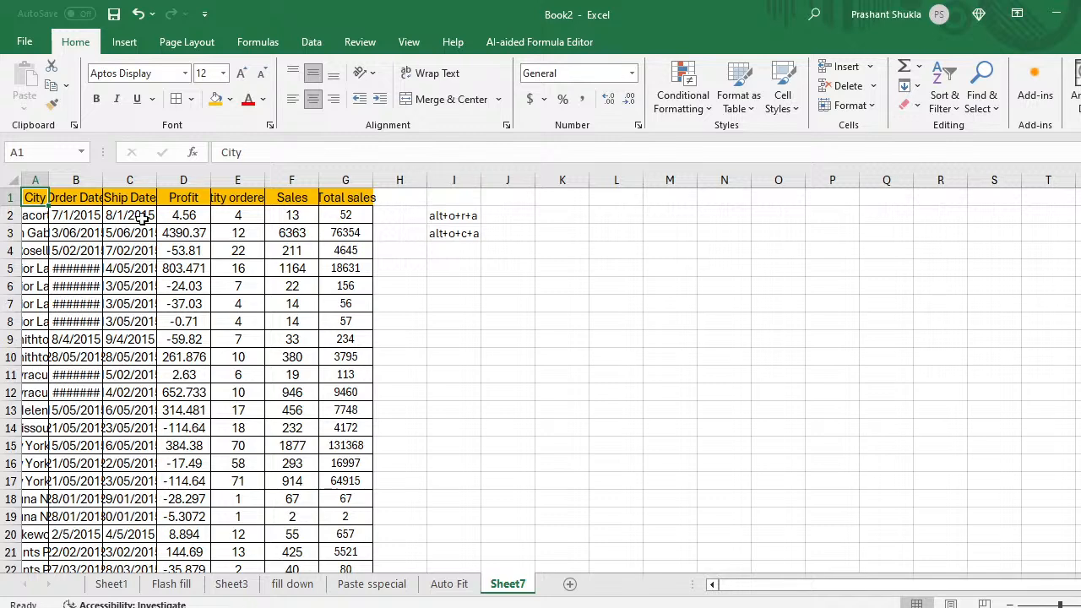
# Step: Select A1:G down to the last row and auto-fit columns A to G
pyautogui.hotkey('shift', 'Right')
pyautogui.hotkey('shift', 'Right')
pyautogui.hotkey('shift', 'Right')
pyautogui.hotkey('shift', 'Right')
pyautogui.hotkey('shift', 'Right')
pyautogui.hotkey('shift', 'Right')
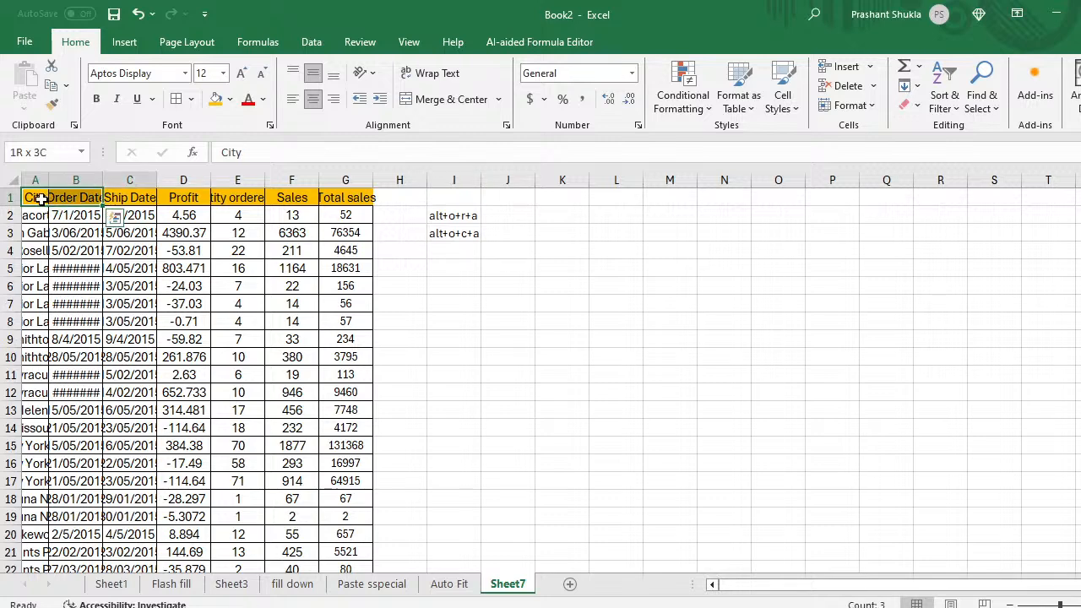
pyautogui.hotkey('ctrl', 'shift', 'Down')
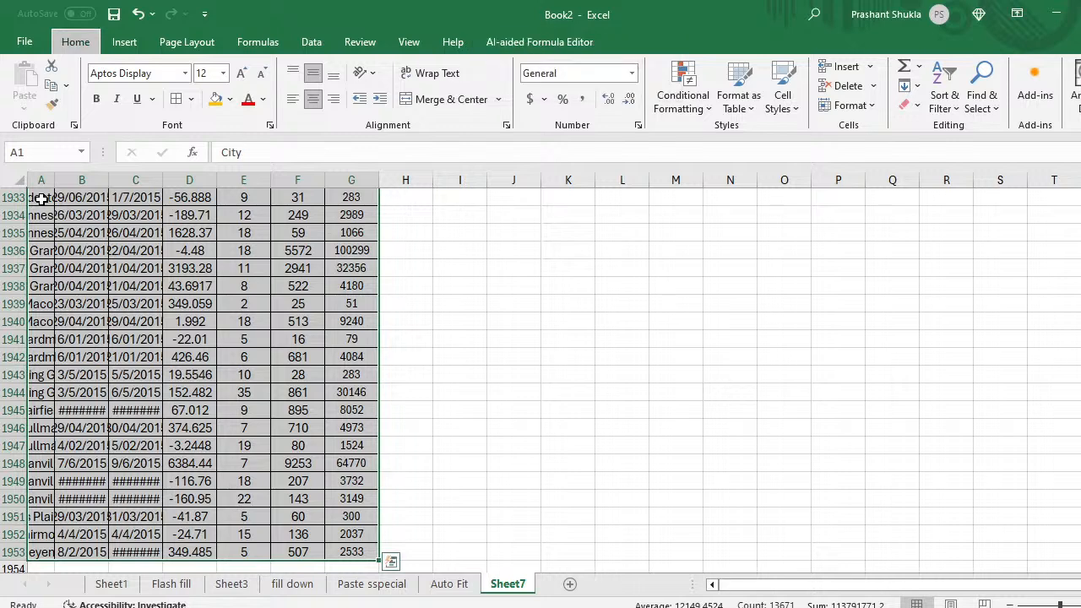
pyautogui.hotkey('ctrl', 'BackSpace')
pyautogui.press('alt')
pyautogui.press('o')
pyautogui.press('c')
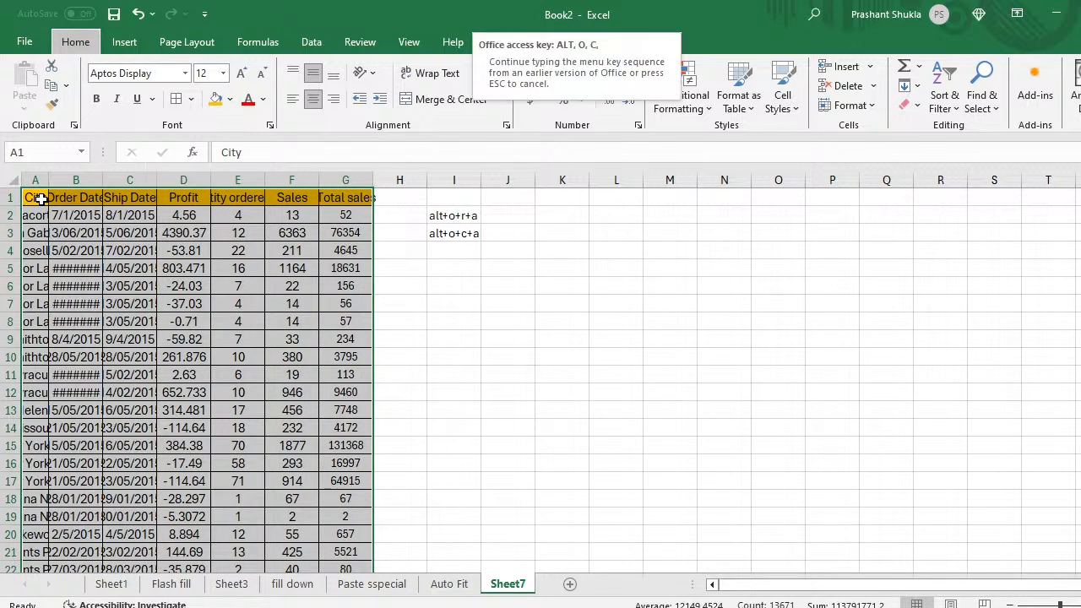
pyautogui.press('a')
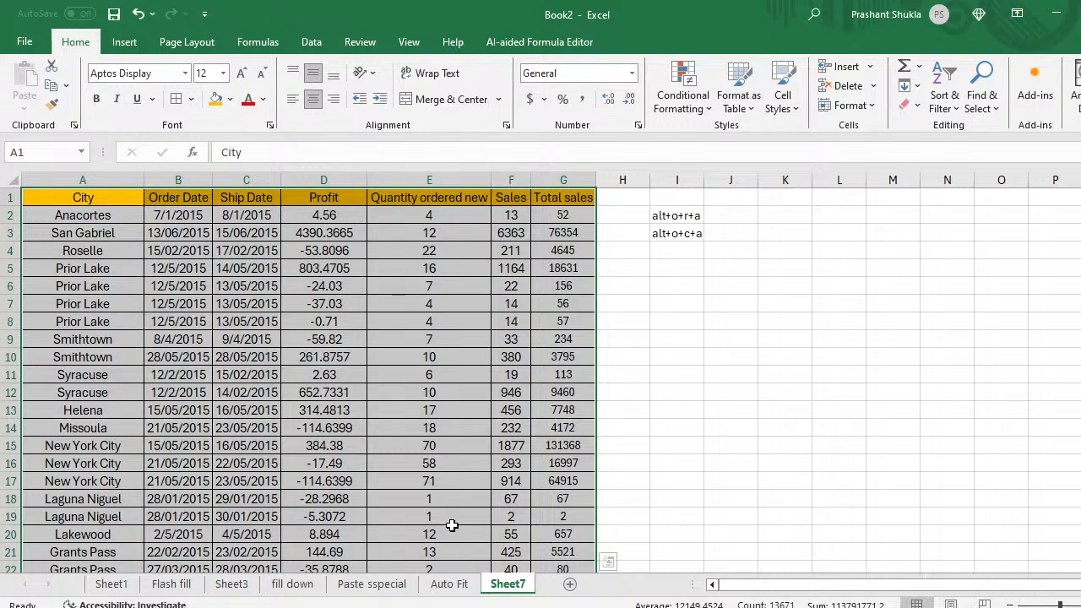
# Step: Copy the shortcut notes in I2:I3 to J2:J3 on the Auto Fit sheet
pyautogui.click(691, 215)
pyautogui.moveTo(691, 214); pyautogui.dragTo(688, 232)
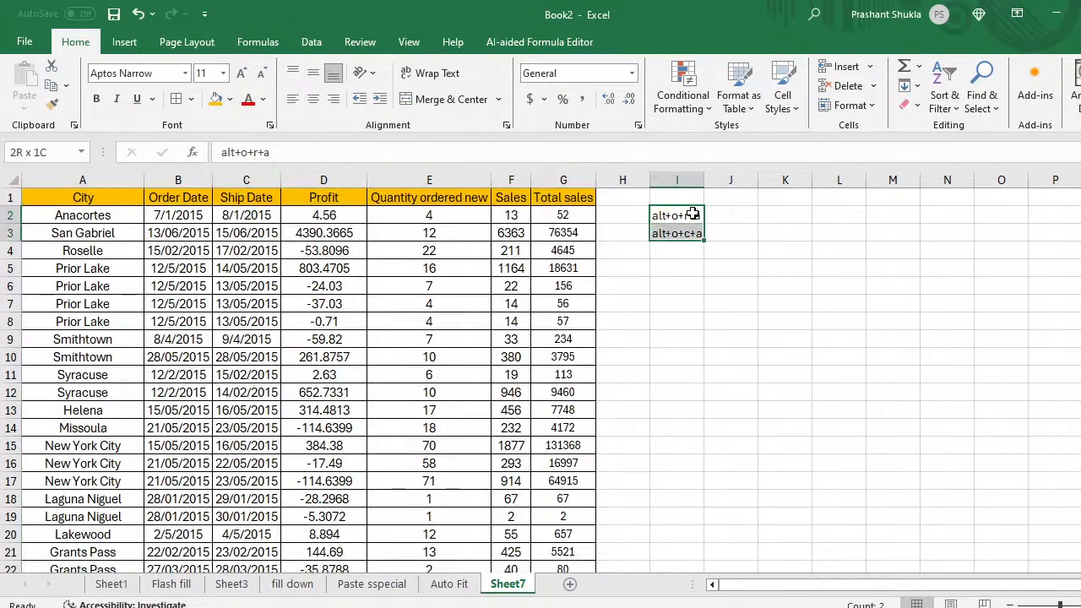
pyautogui.hotkey('ctrl', 'c')
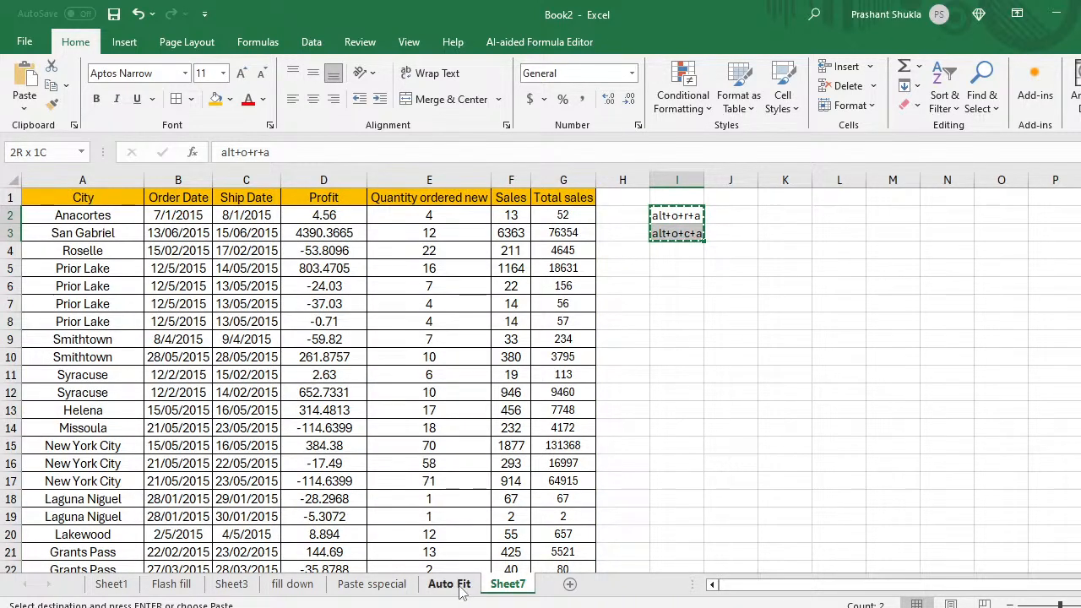
pyautogui.click(463, 585)
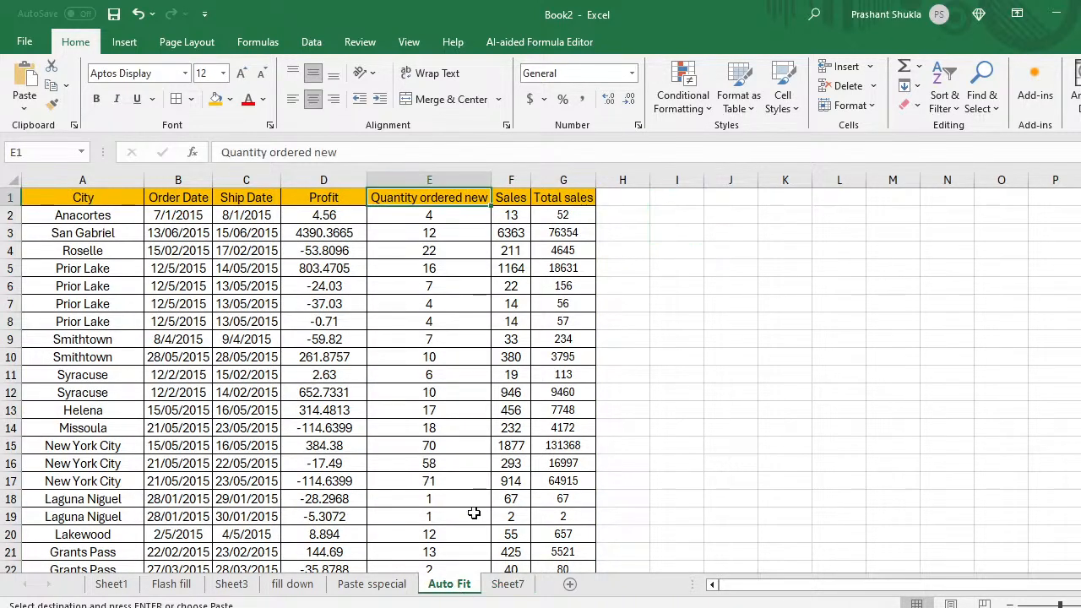
pyautogui.click(731, 208)
pyautogui.hotkey('ctrl', 'v')
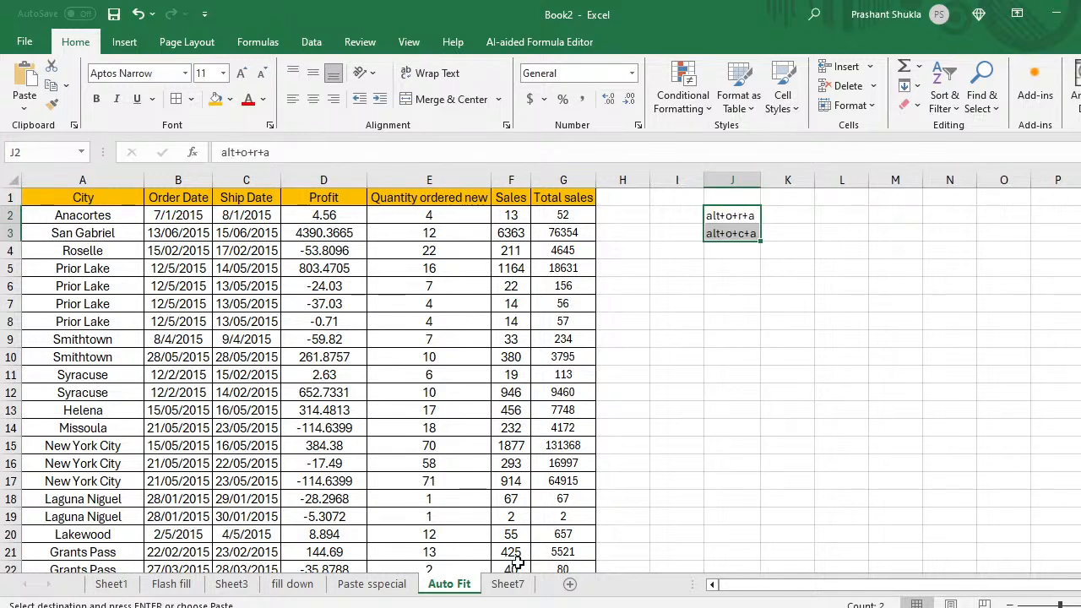
# Step: Delete Sheet7 from Book2
pyautogui.click(508, 586)
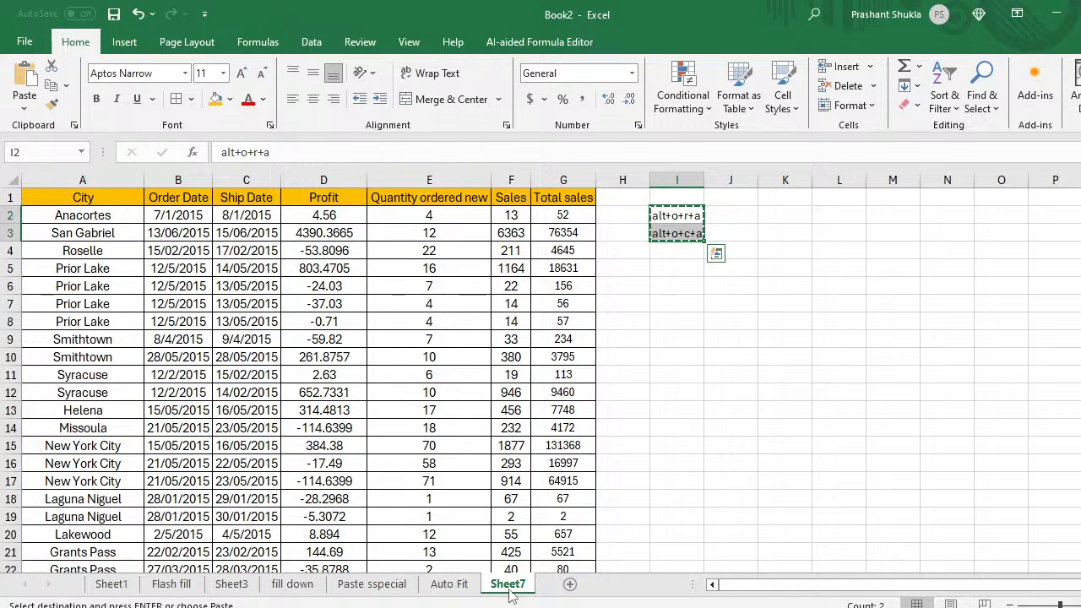
pyautogui.rightClick(509, 589)
pyautogui.press('Escape')
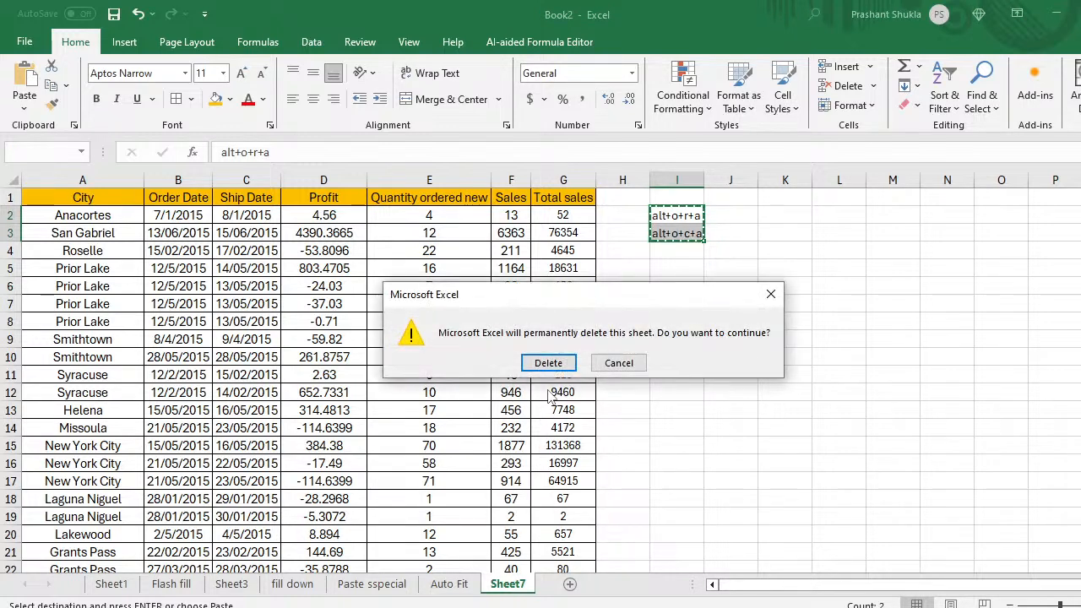
pyautogui.click(549, 366)
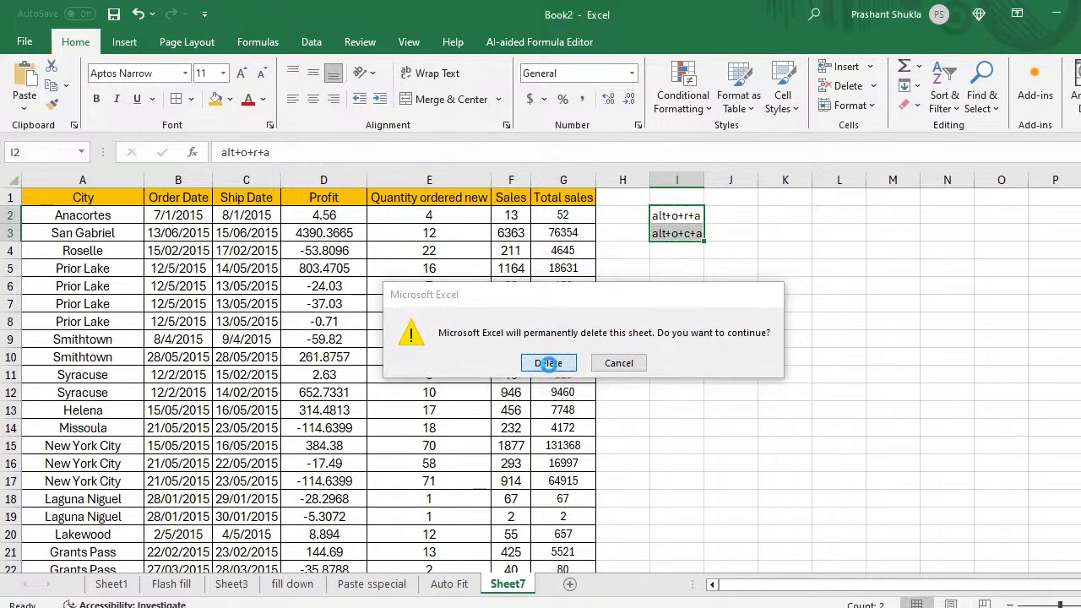
pyautogui.click(344, 478)
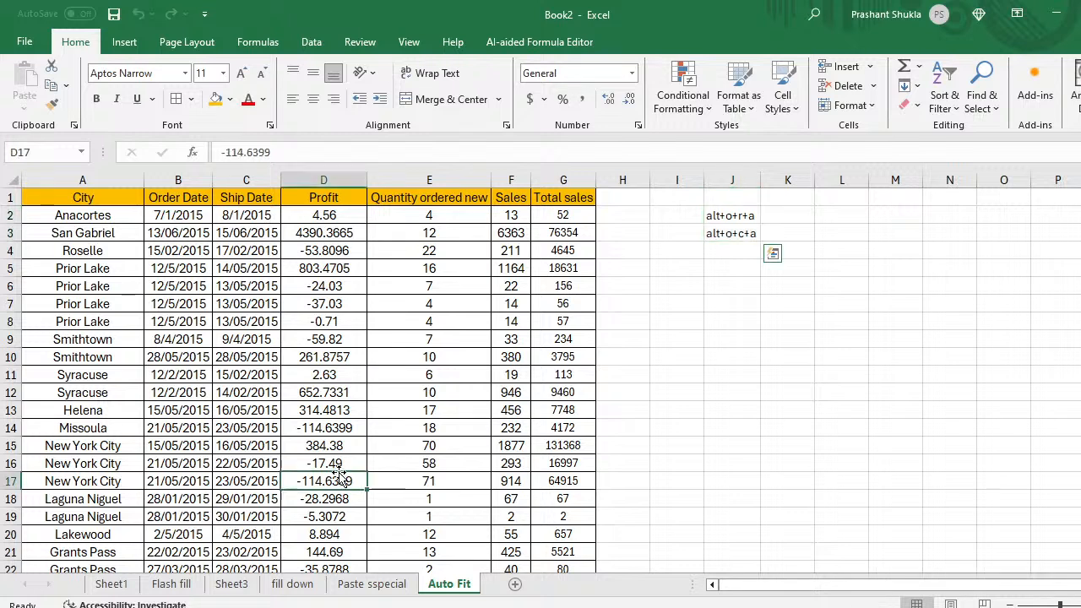
# Step: Copy table rows A1:G18 and paste them onto a new Sheet8
pyautogui.hotkey('ctrl', 'Up')
pyautogui.press('Left')
pyautogui.press('Left')
pyautogui.press('Left')
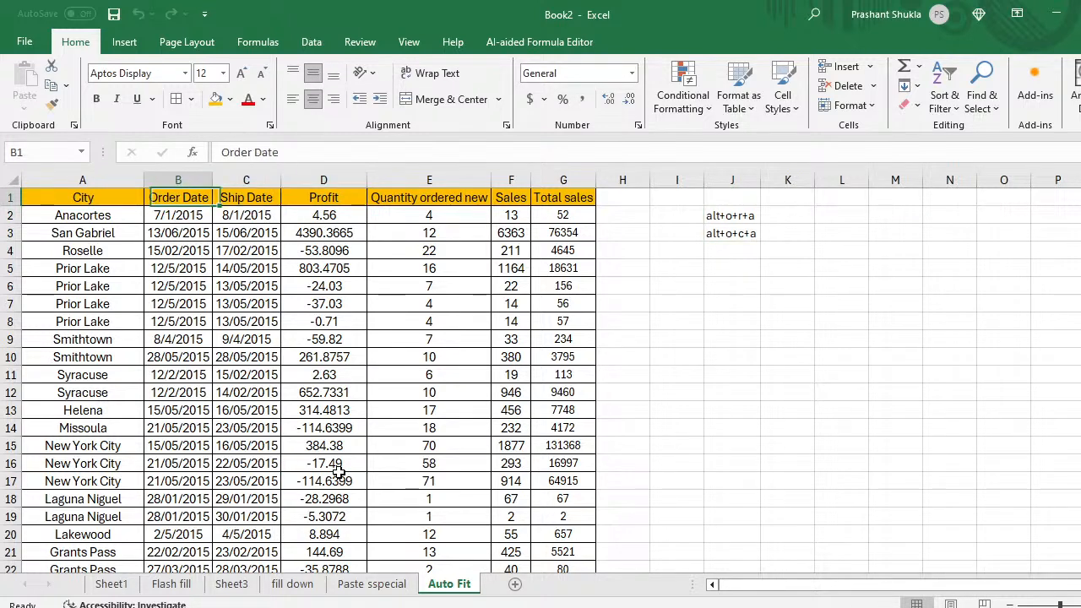
pyautogui.hotkey('shift', 'Down')
pyautogui.hotkey('shift', 'Down')
pyautogui.hotkey('shift', 'Down')
pyautogui.hotkey('shift', 'Down')
pyautogui.hotkey('shift', 'Down')
pyautogui.hotkey('shift', 'Down')
pyautogui.hotkey('shift', 'Down')
pyautogui.hotkey('shift', 'Down')
pyautogui.hotkey('shift', 'Down')
pyautogui.hotkey('shift', 'Down')
pyautogui.hotkey('shift', 'Down')
pyautogui.hotkey('shift', 'Down')
pyautogui.hotkey('shift', 'Down')
pyautogui.hotkey('shift', 'Down')
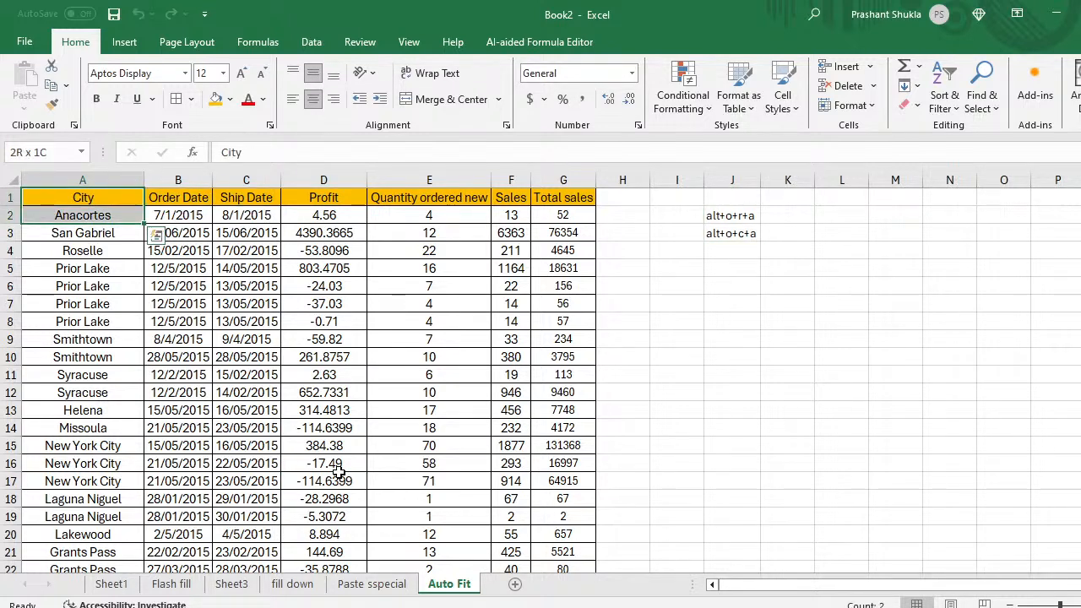
pyautogui.hotkey('shift', 'Down')
pyautogui.hotkey('shift', 'Down')
pyautogui.hotkey('shift', 'Down')
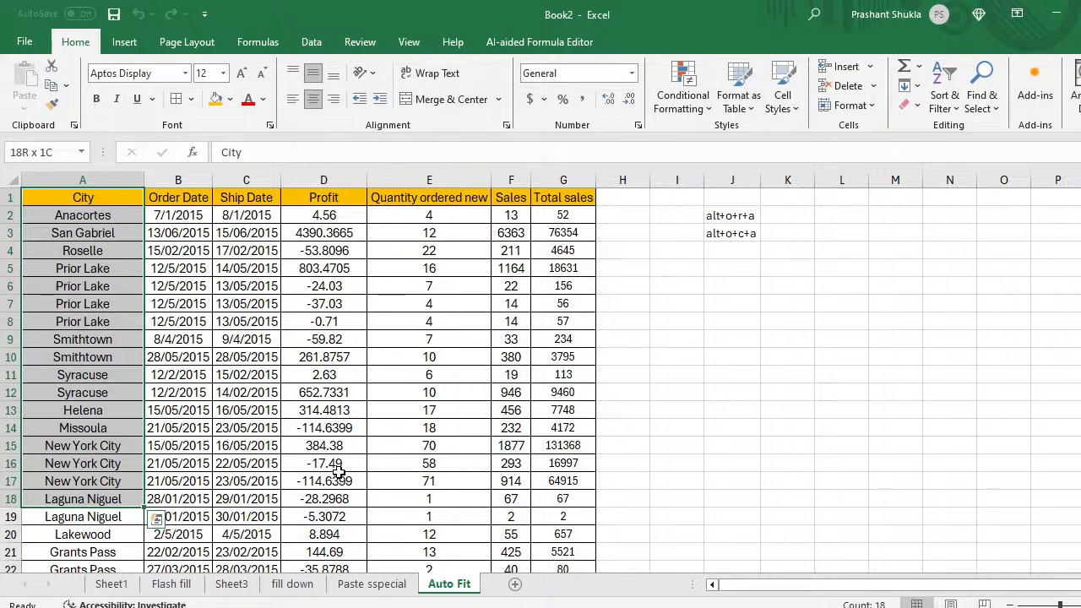
pyautogui.hotkey('shift', 'Right')
pyautogui.hotkey('shift', 'Right')
pyautogui.hotkey('shift', 'Right')
pyautogui.hotkey('shift', 'Right')
pyautogui.hotkey('shift', 'Right')
pyautogui.hotkey('shift', 'Right')
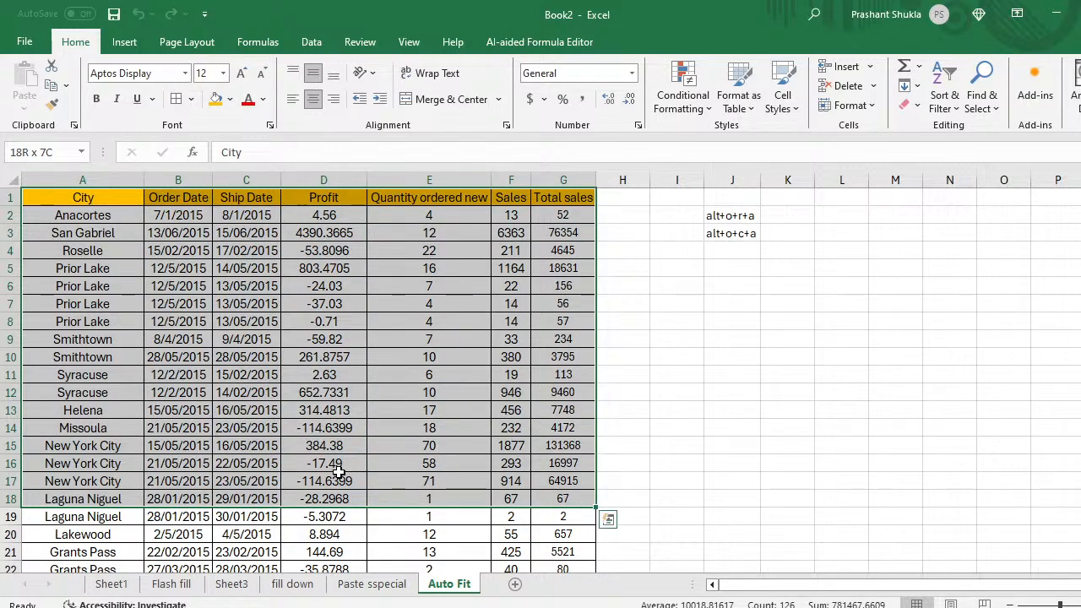
pyautogui.hotkey('ctrl', 'c')
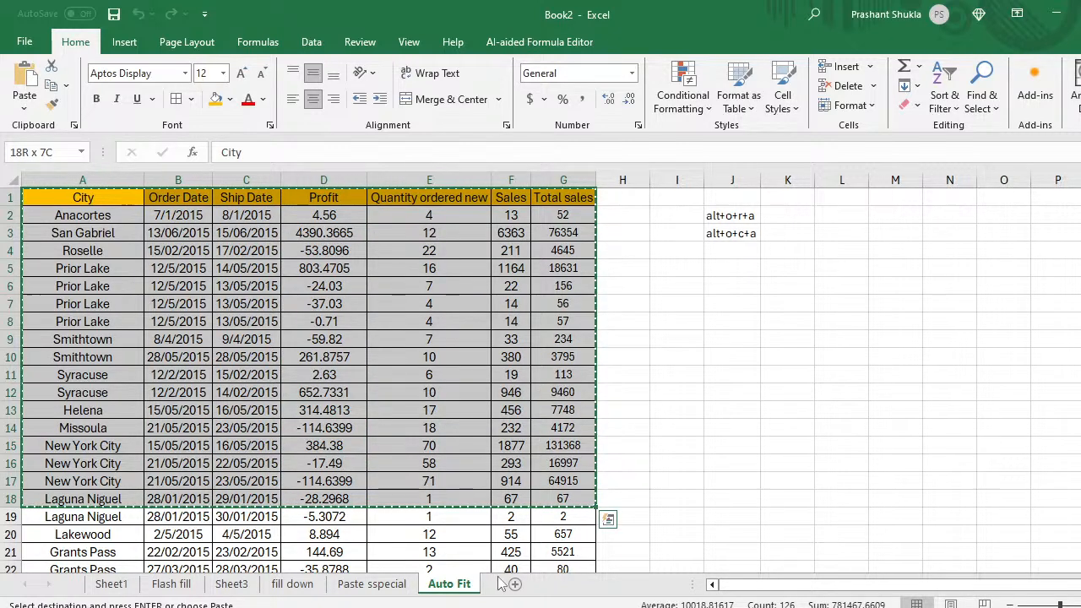
pyautogui.click(511, 583)
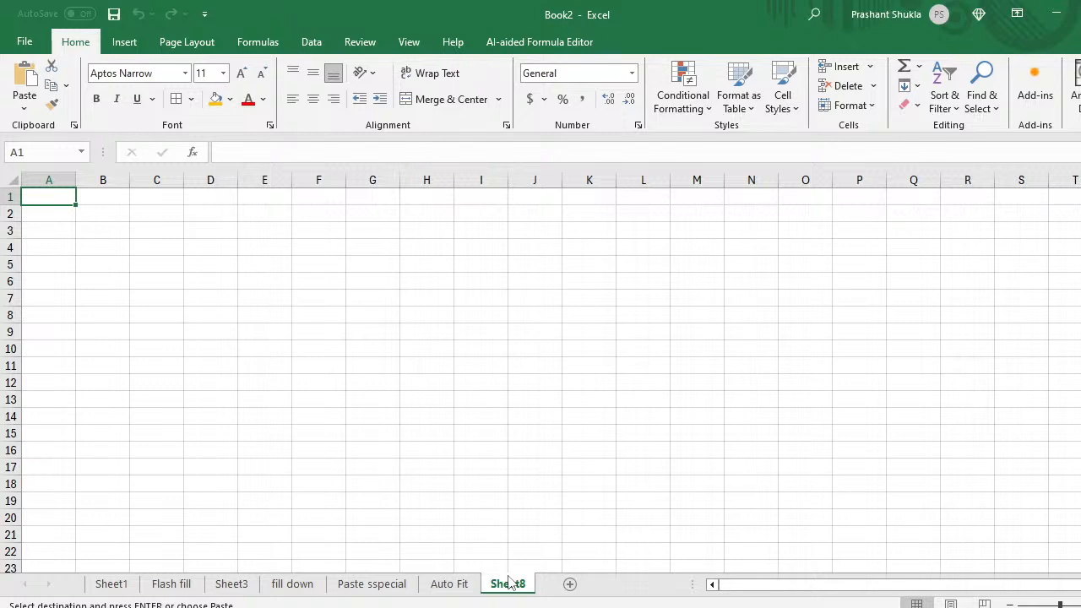
pyautogui.hotkey('ctrl', 'v')
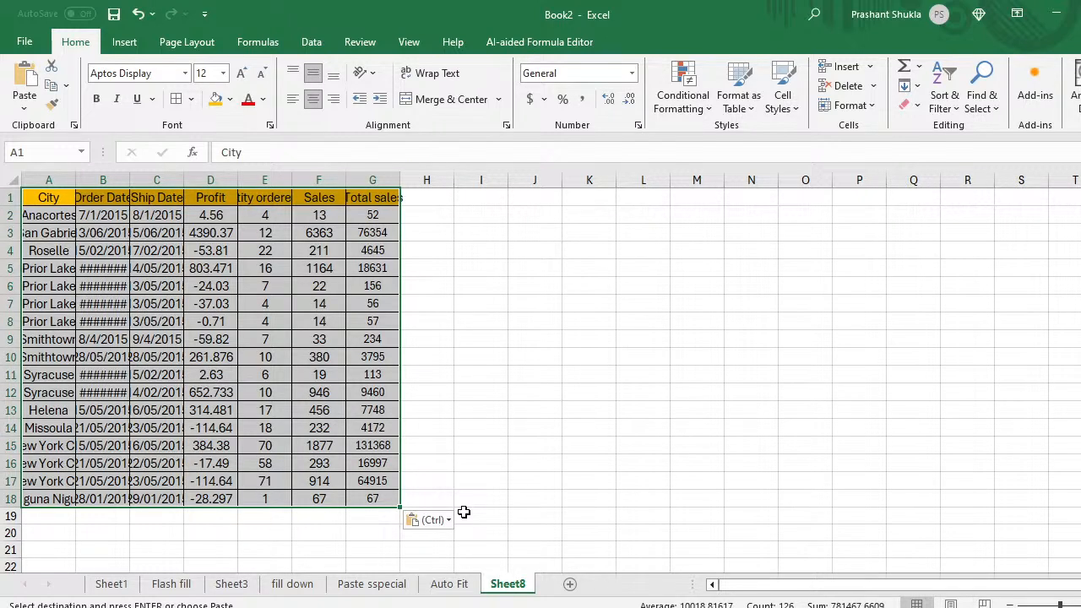
pyautogui.press('Escape')
# Step: Auto-fit the pasted columns and delete columns B–F, keeping City and Total sales
pyautogui.hotkey('alt', 'h')
pyautogui.press('o')
pyautogui.press('i')
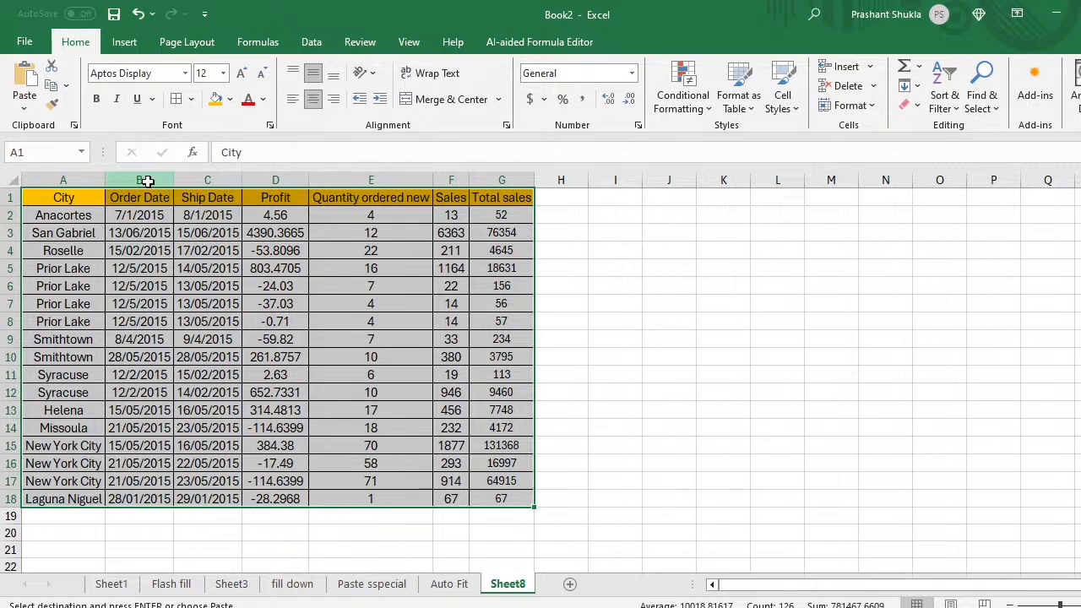
pyautogui.moveTo(150, 179); pyautogui.dragTo(451, 179)
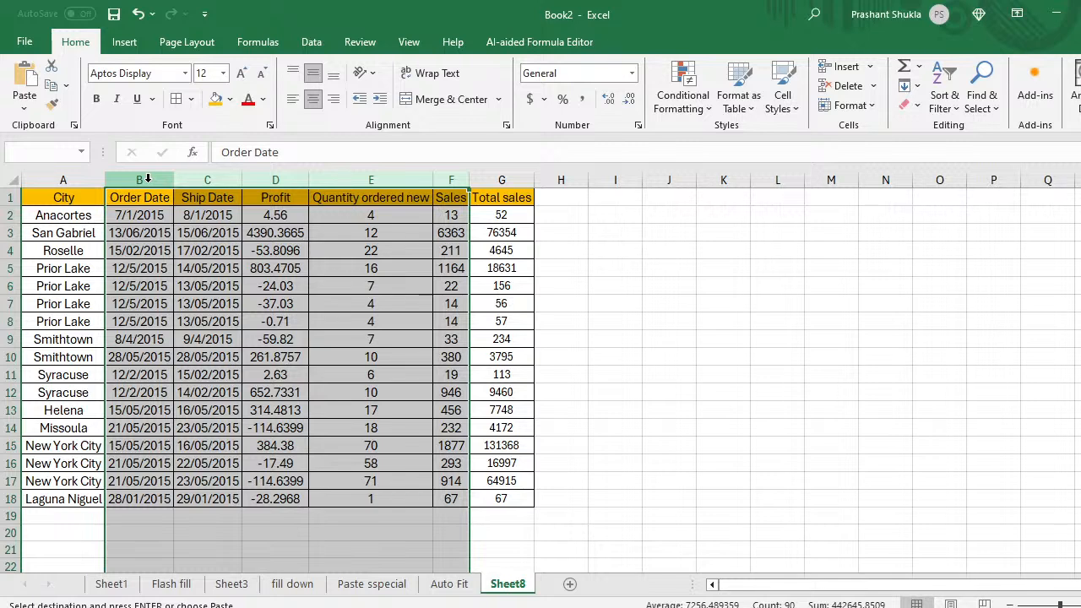
pyautogui.hotkey('ctrl', '-')
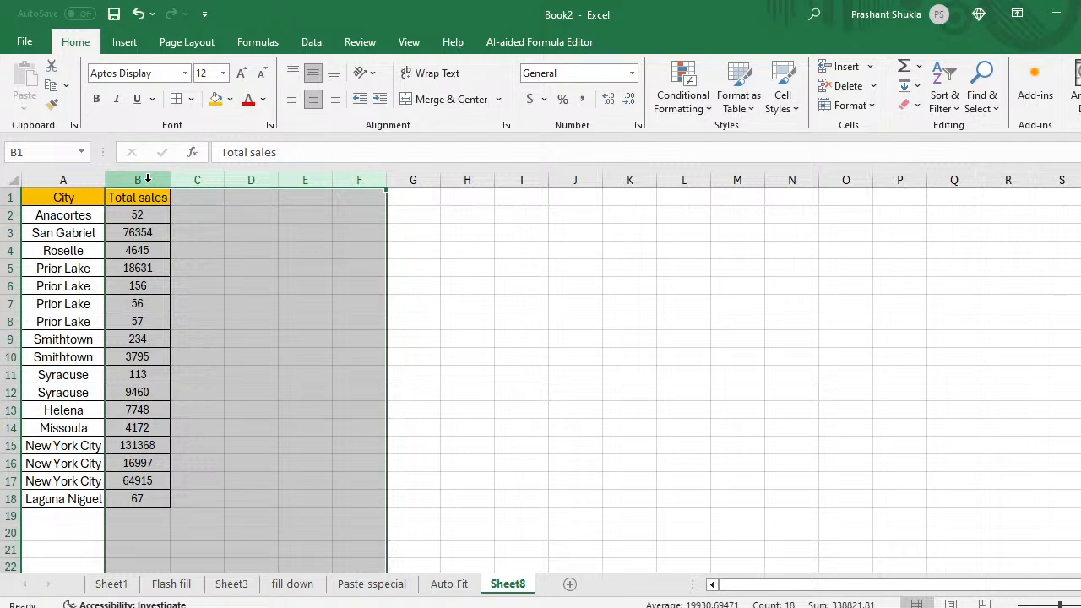
# Step: Select and copy the City and Total sales range A1:B18
pyautogui.press('Down')
pyautogui.press('Up')
pyautogui.press('Right')
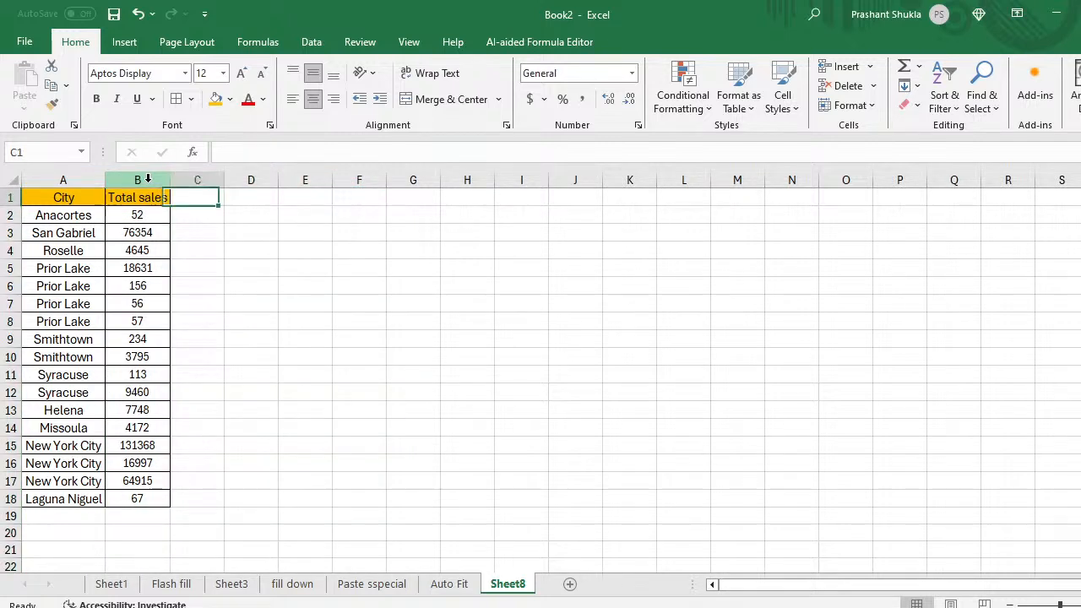
pyautogui.press('Down')
pyautogui.press('Left')
pyautogui.press('Left')
pyautogui.press('Up')
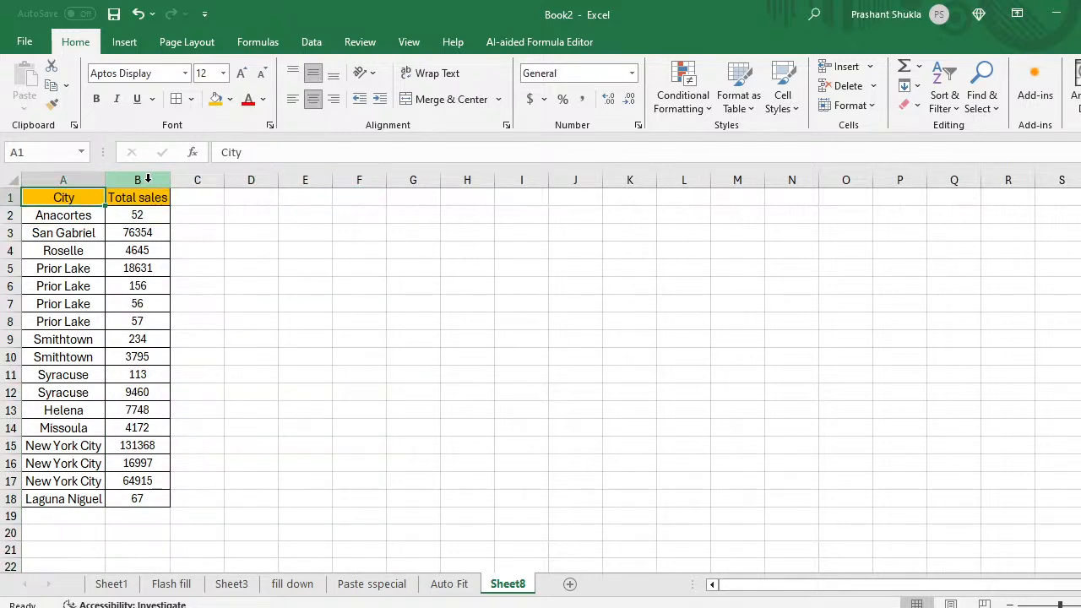
pyautogui.press('Right')
pyautogui.press('Left')
pyautogui.hotkey('shift', 'Right')
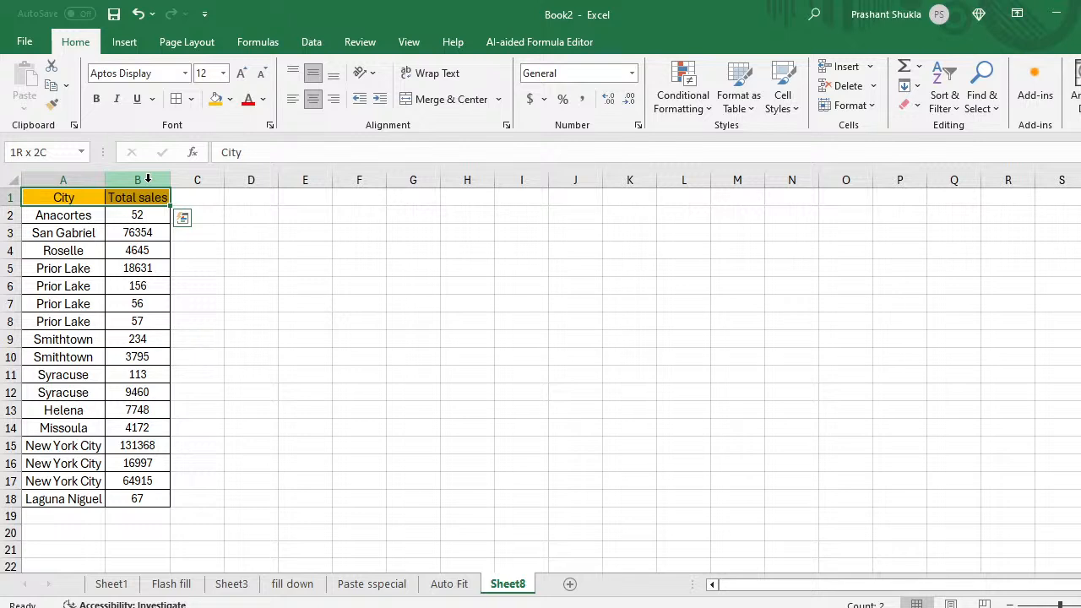
pyautogui.hotkey('ctrl', 'shift', 'Down')
pyautogui.hotkey('ctrl', 'c')
# Step: Paste the two columns at I1 and clear the copy marquee
pyautogui.press('Right')
pyautogui.press('Right')
pyautogui.press('Right')
pyautogui.press('Right')
pyautogui.press('Right')
pyautogui.press('Right')
pyautogui.press('Right')
pyautogui.press('Right')
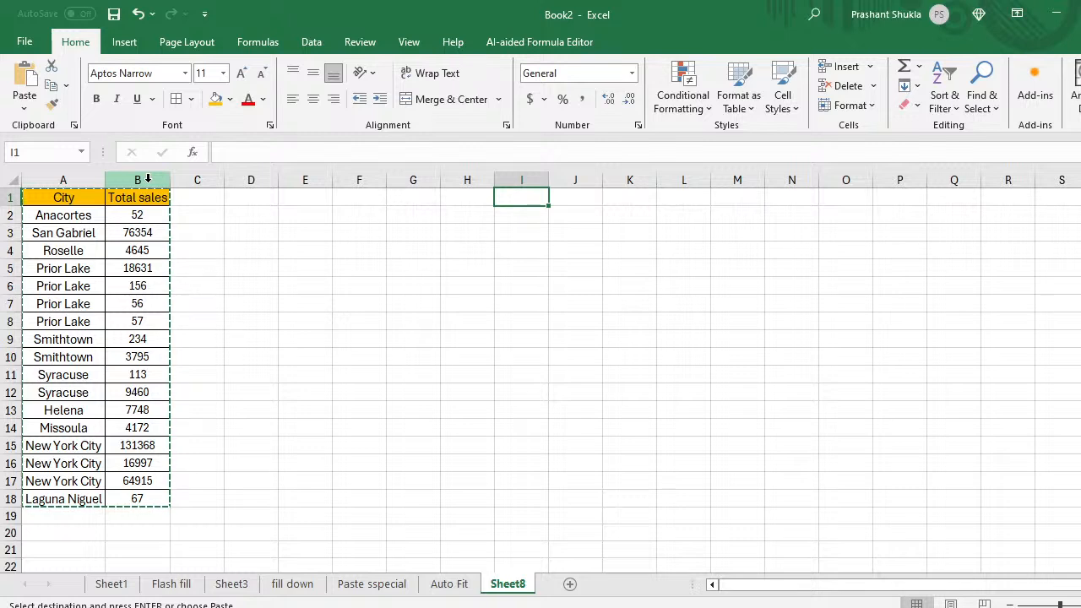
pyautogui.hotkey('ctrl', 'v')
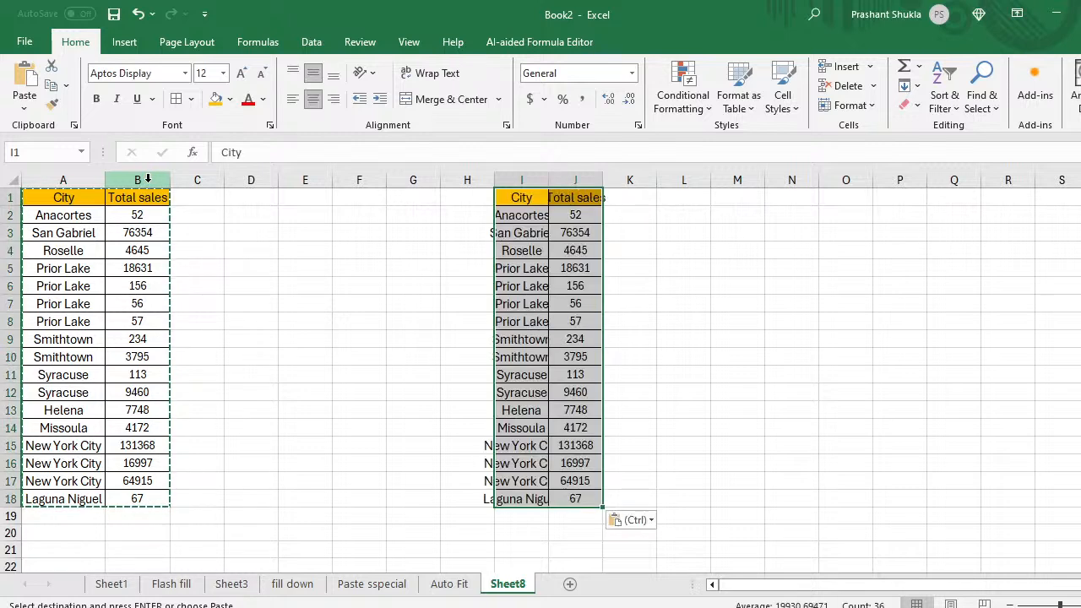
pyautogui.press('Escape')
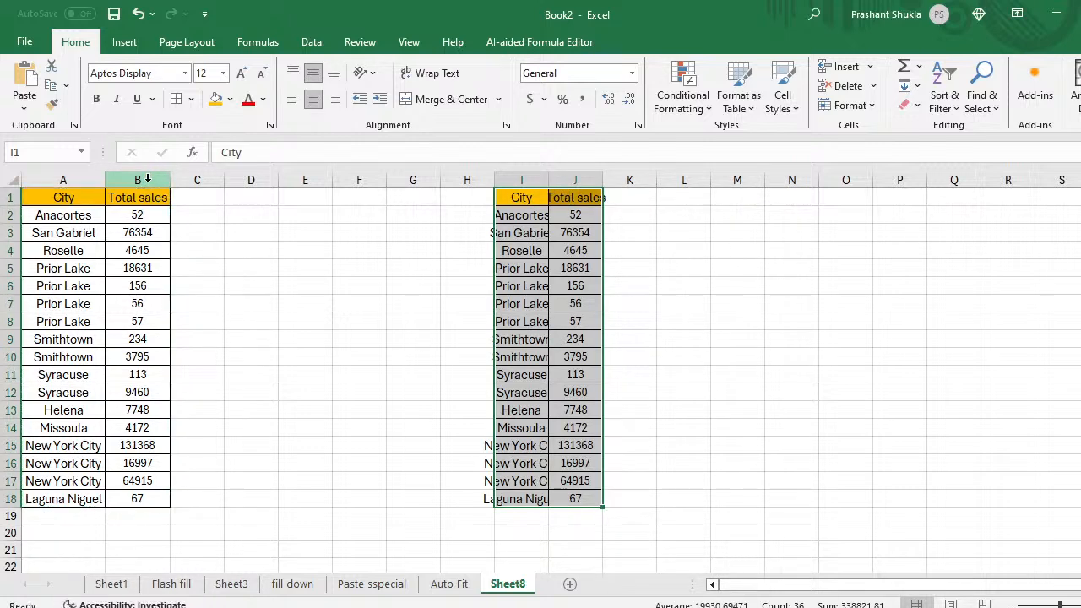
pyautogui.hotkey('ctrl', '1')
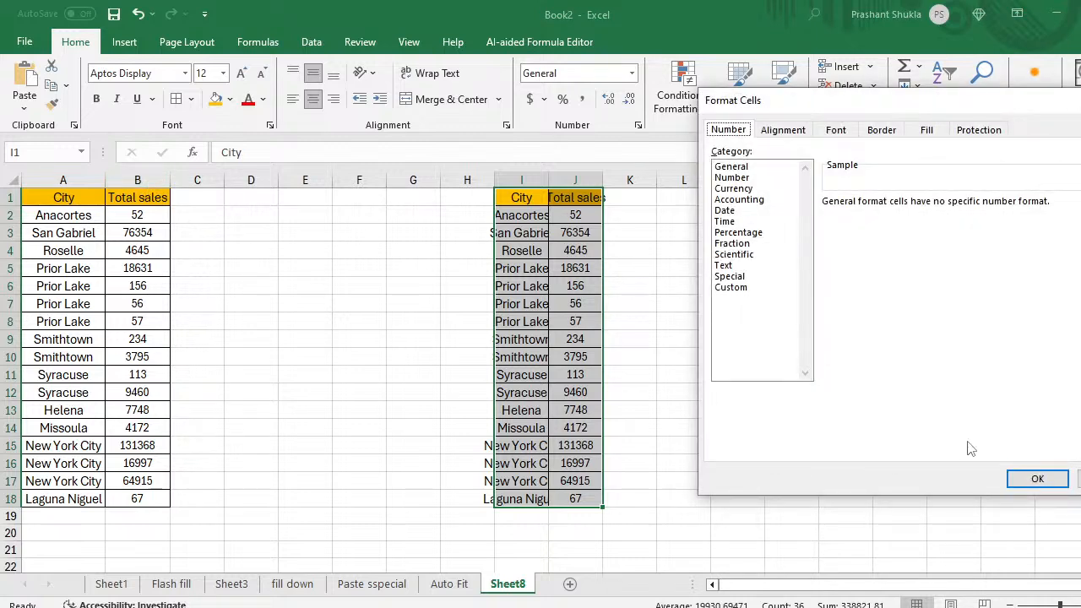
# Step: Dismiss Format Cells and convert I1:J18 into an Excel table with headers
pyautogui.click(1080, 479)
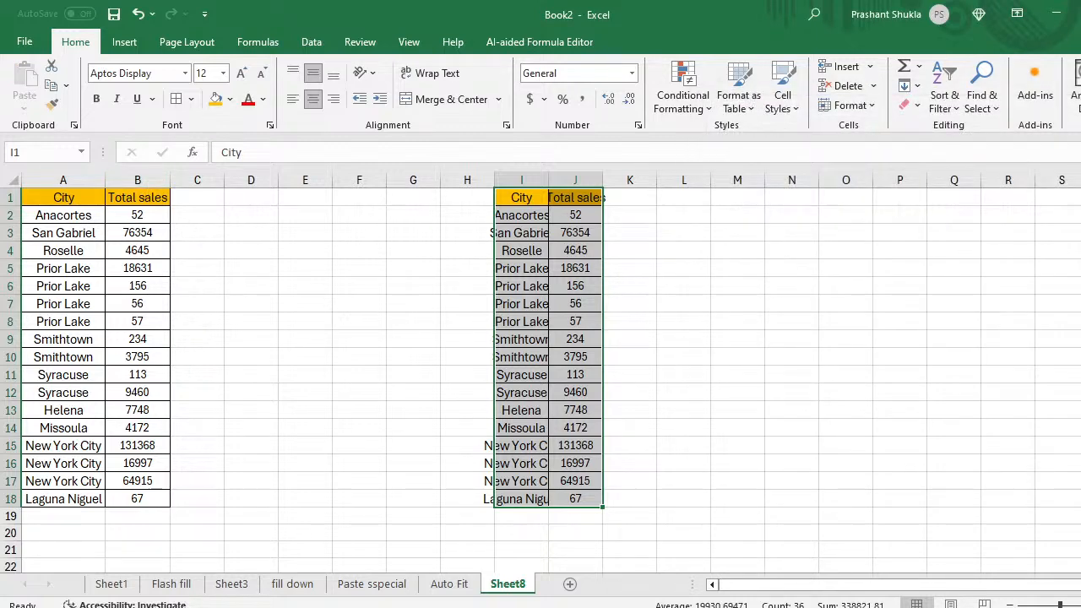
pyautogui.hotkey('ctrl', 't')
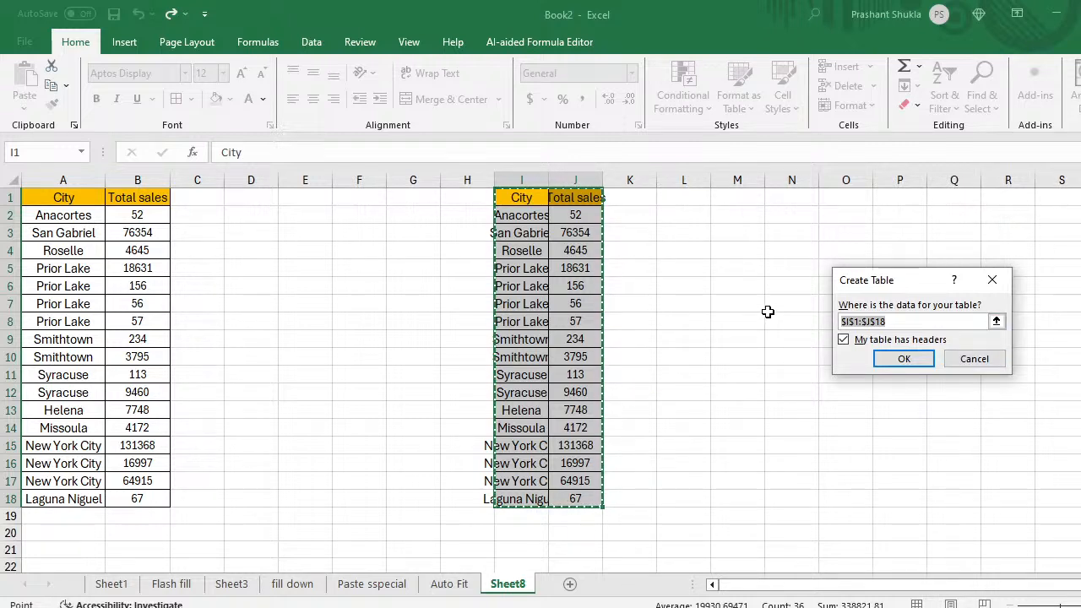
pyautogui.click(903, 370)
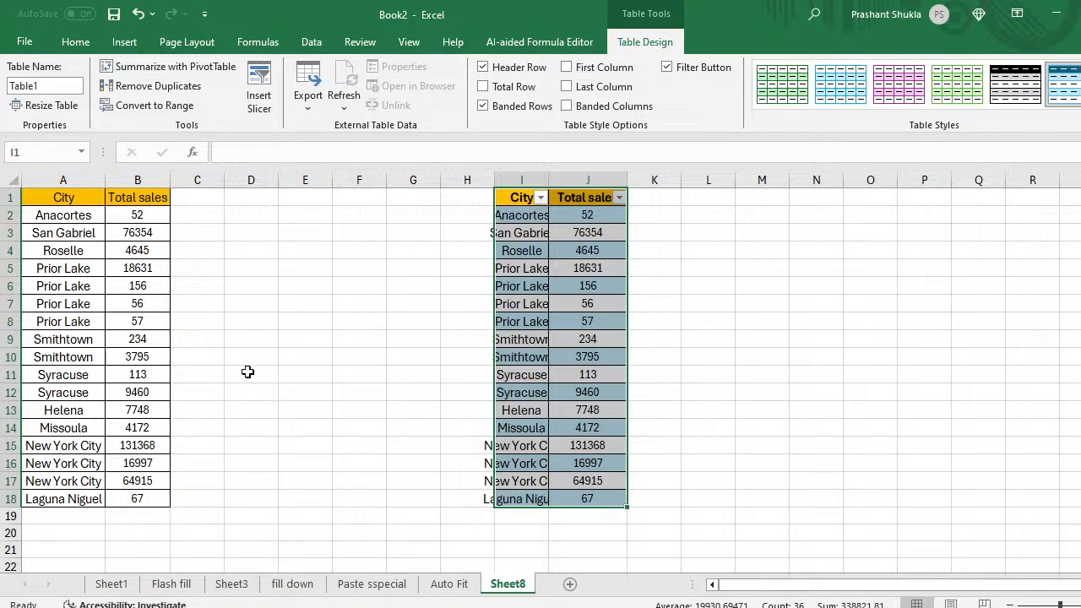
pyautogui.click(255, 217)
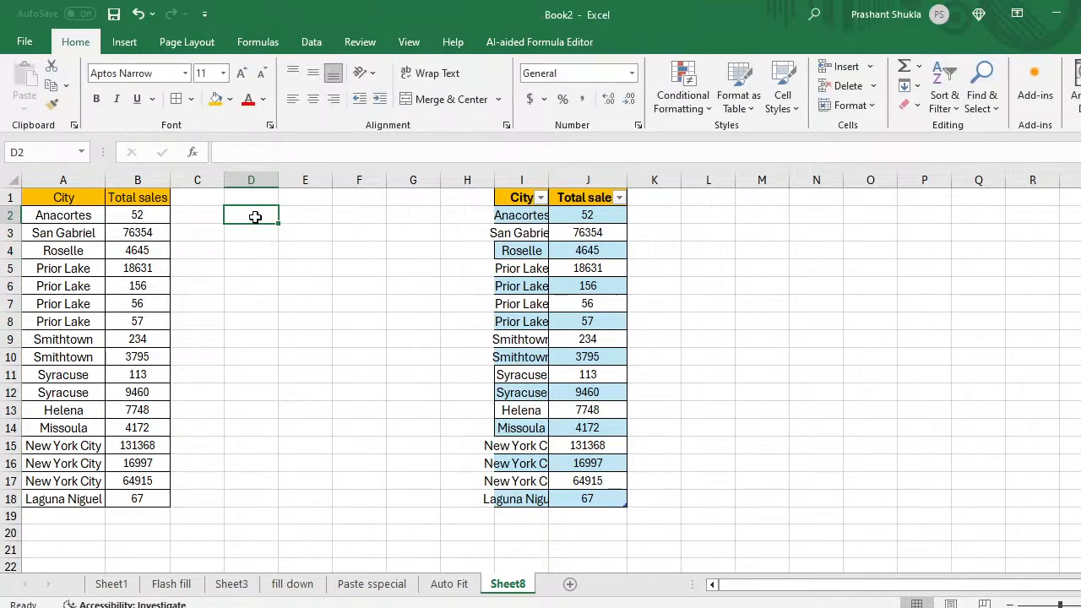
# Step: Label D2 'Normal' and E2 'table'
pyautogui.press('Right')
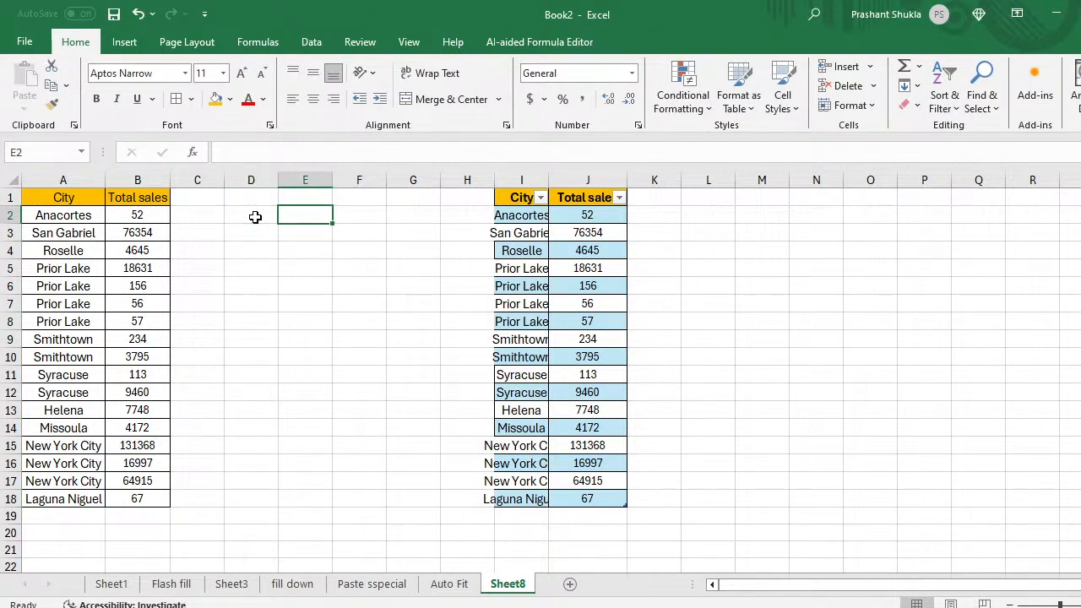
pyautogui.press('Left')
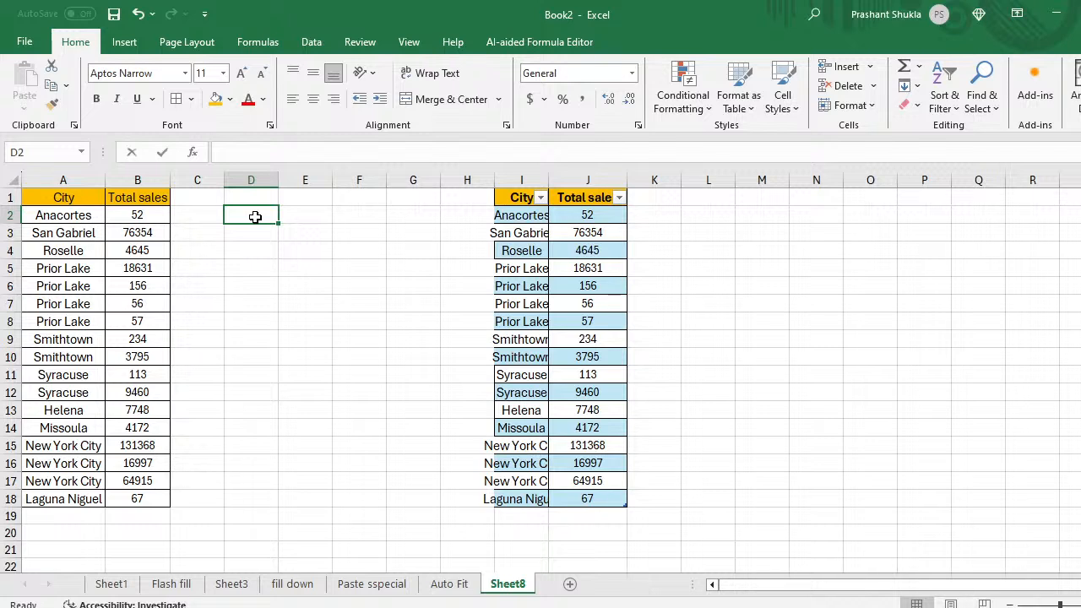
pyautogui.write('Normal')
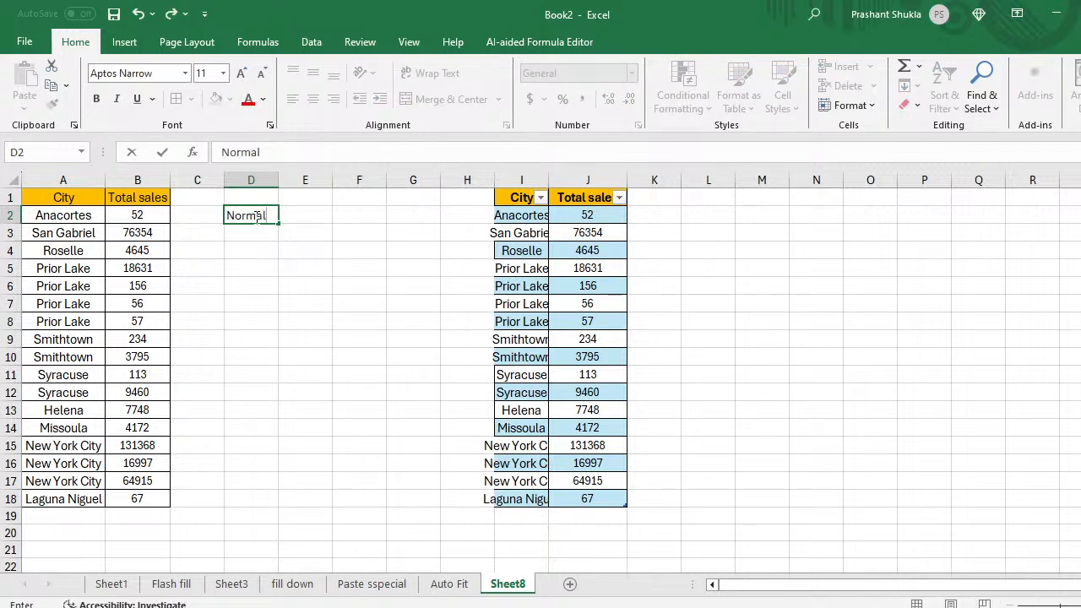
pyautogui.press('Return')
pyautogui.press('Up')
pyautogui.press('Right')
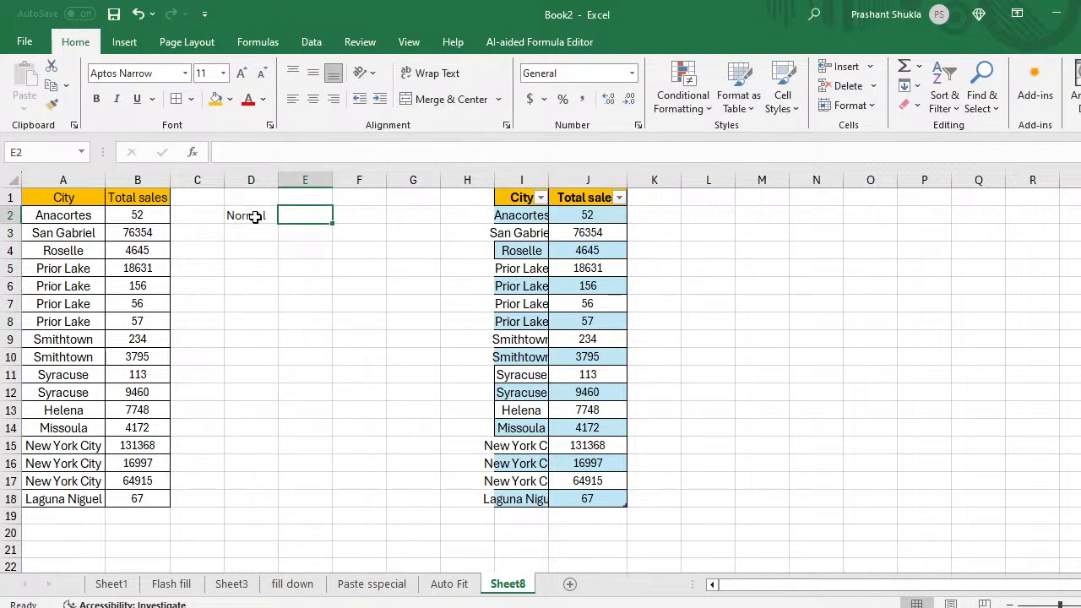
pyautogui.write('table')
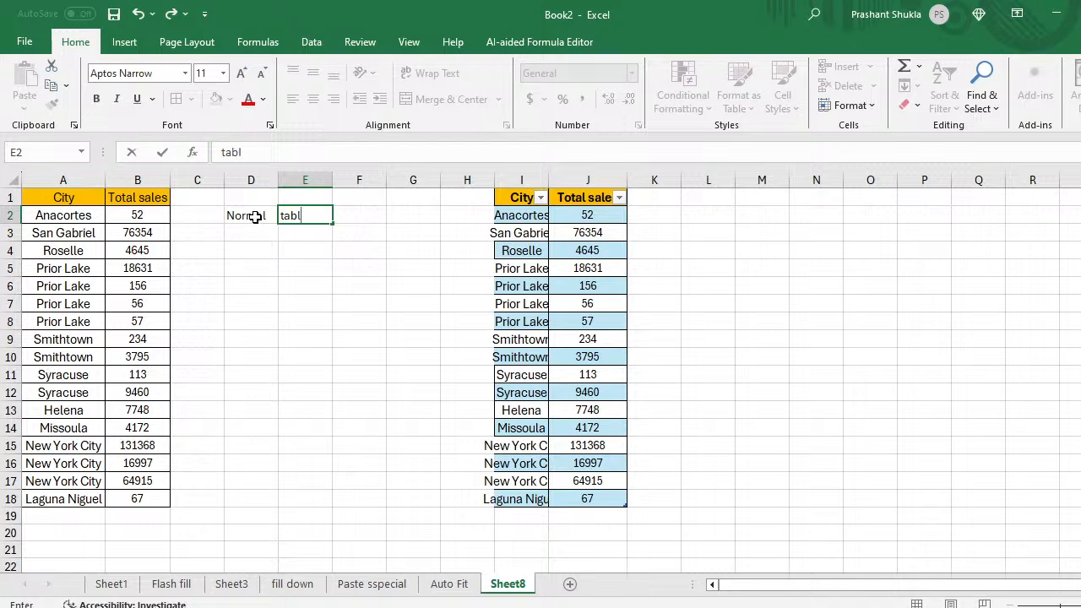
pyautogui.press('Return')
# Step: Enter =SUM(B2:B18) in D3, giving 338822
pyautogui.press('Left')
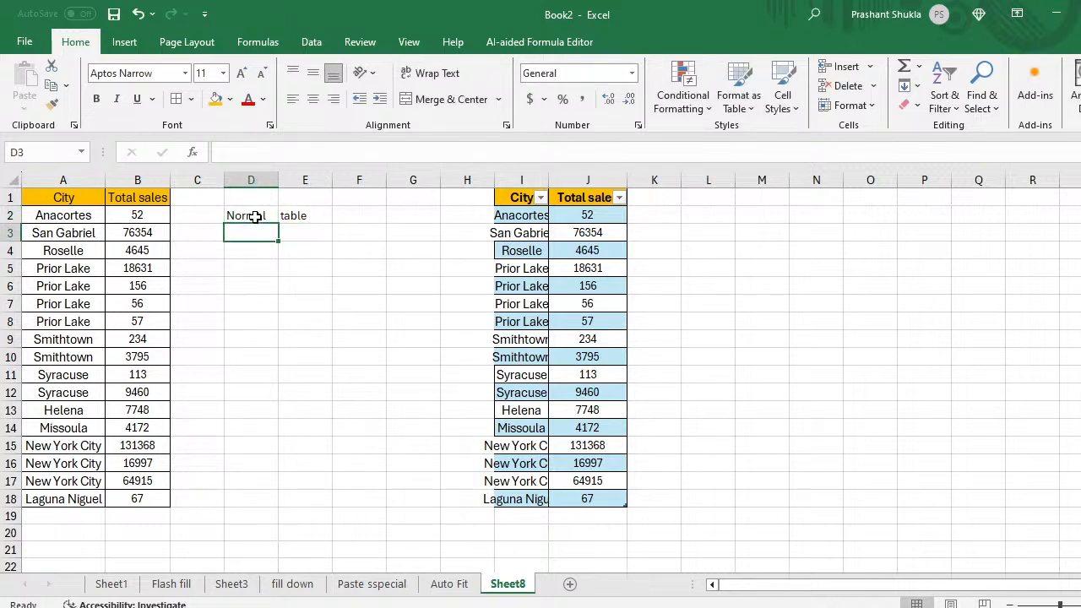
pyautogui.write('=sum')
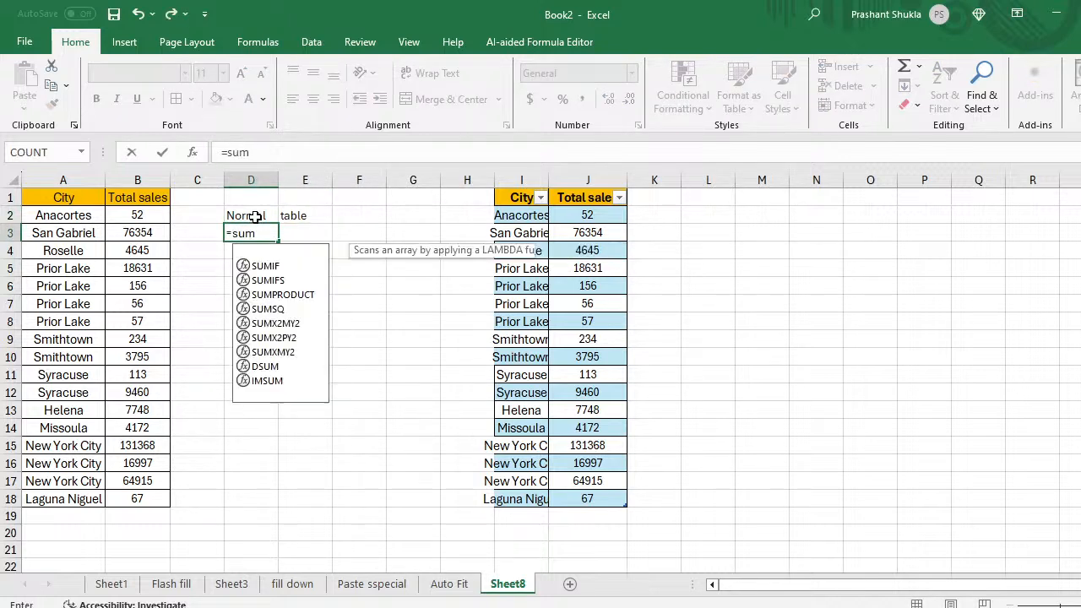
pyautogui.press('Tab')
pyautogui.press('Left')
pyautogui.press('Left')
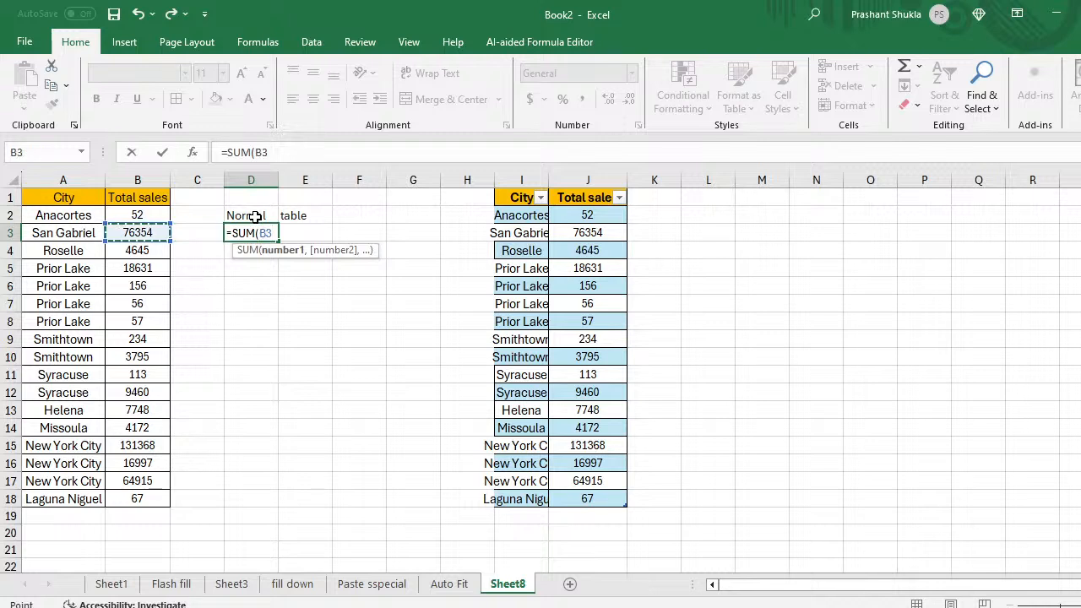
pyautogui.press('Up')
pyautogui.hotkey('ctrl', 'shift', 'Down')
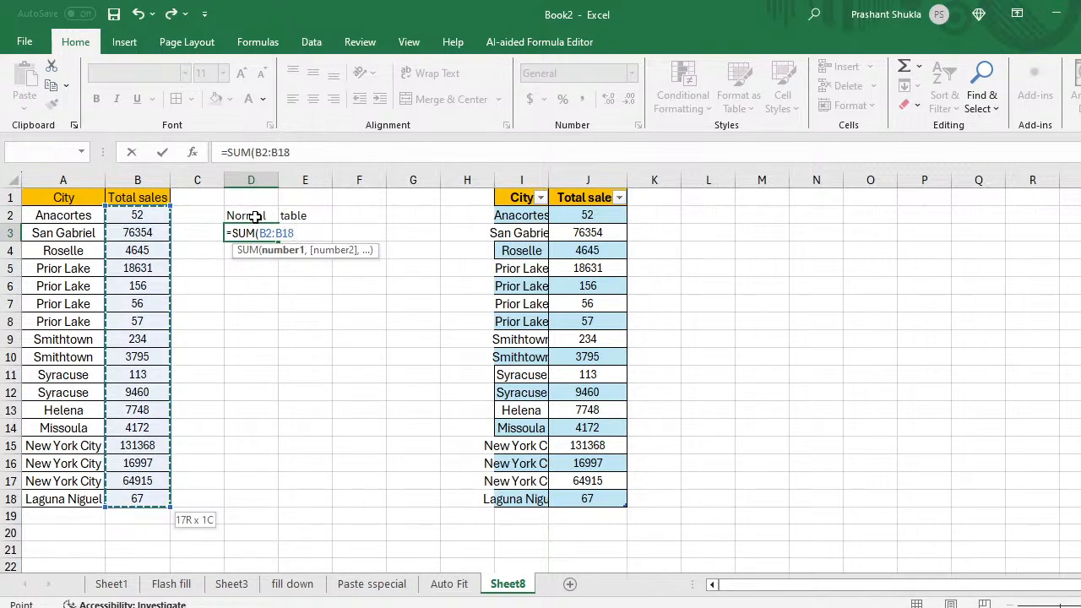
pyautogui.write(')')
pyautogui.press('Return')
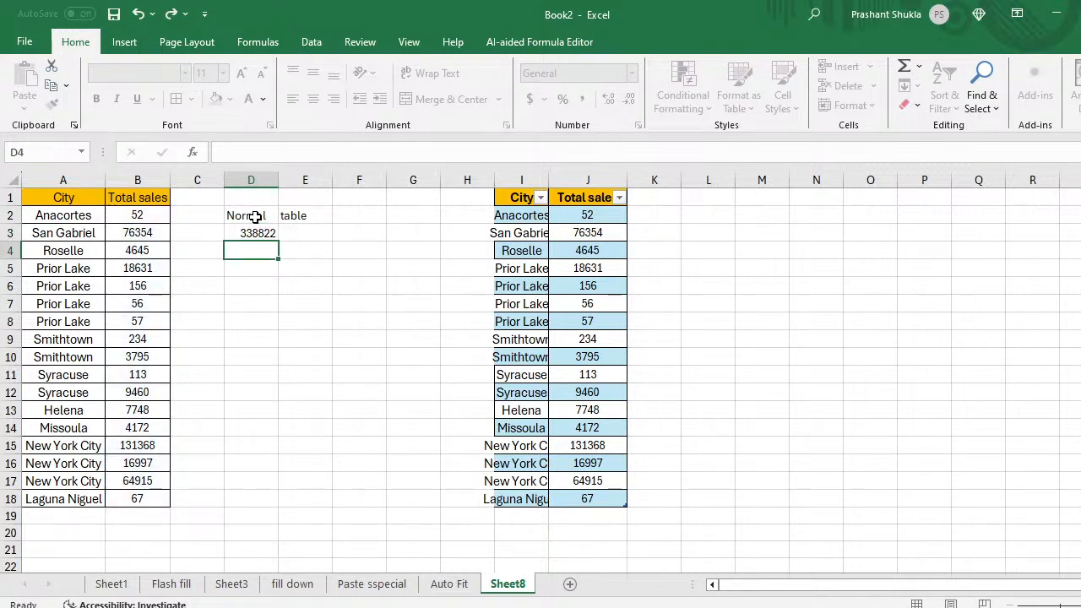
pyautogui.press('Up')
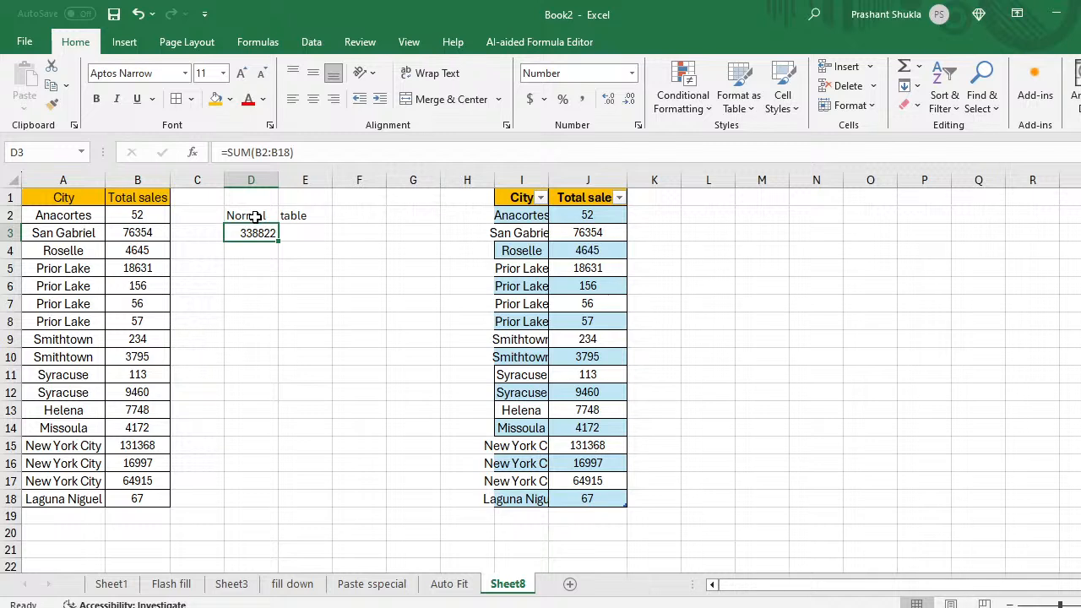
pyautogui.press('Right')
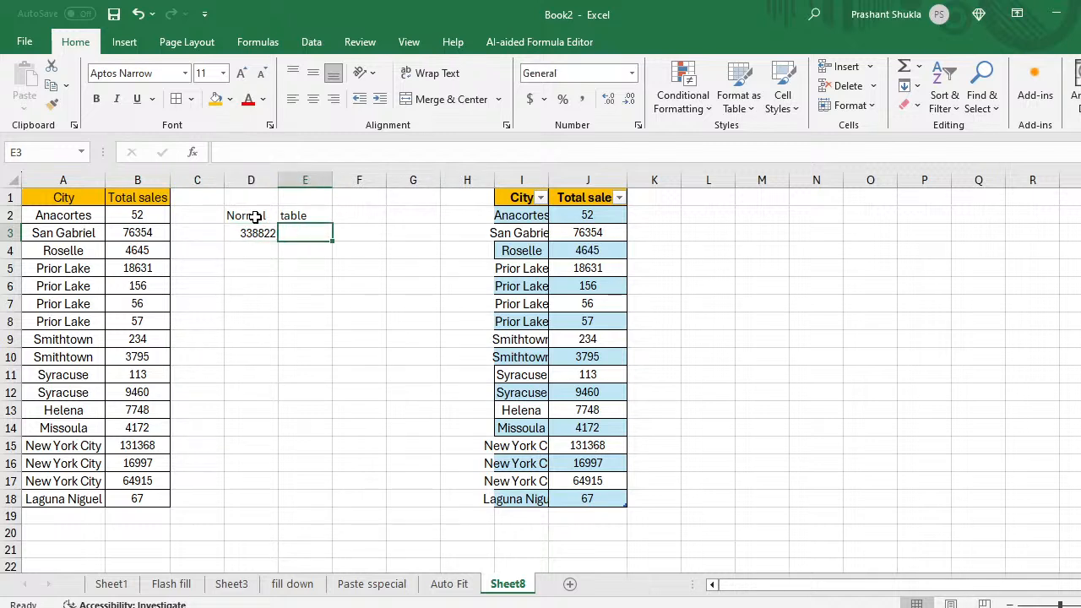
# Step: Enter =SUM(Table1[Total sales]) in E3 to total the table's Total sales column
pyautogui.write('=sum')
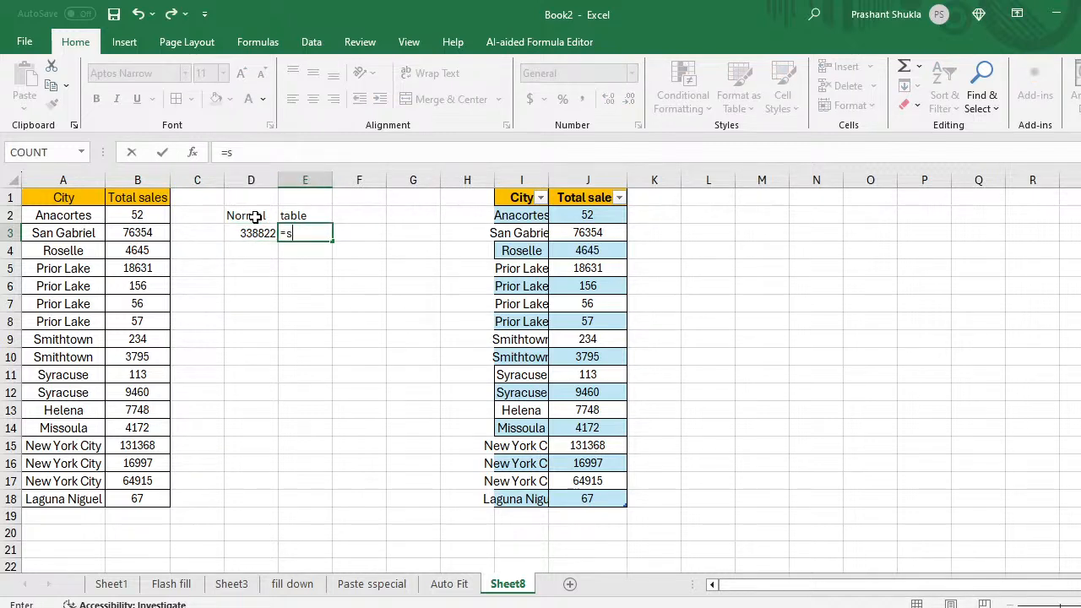
pyautogui.press('Tab')
pyautogui.press('Right')
pyautogui.press('Right')
pyautogui.press('Right')
pyautogui.press('Right')
pyautogui.press('Right')
pyautogui.press('Right')
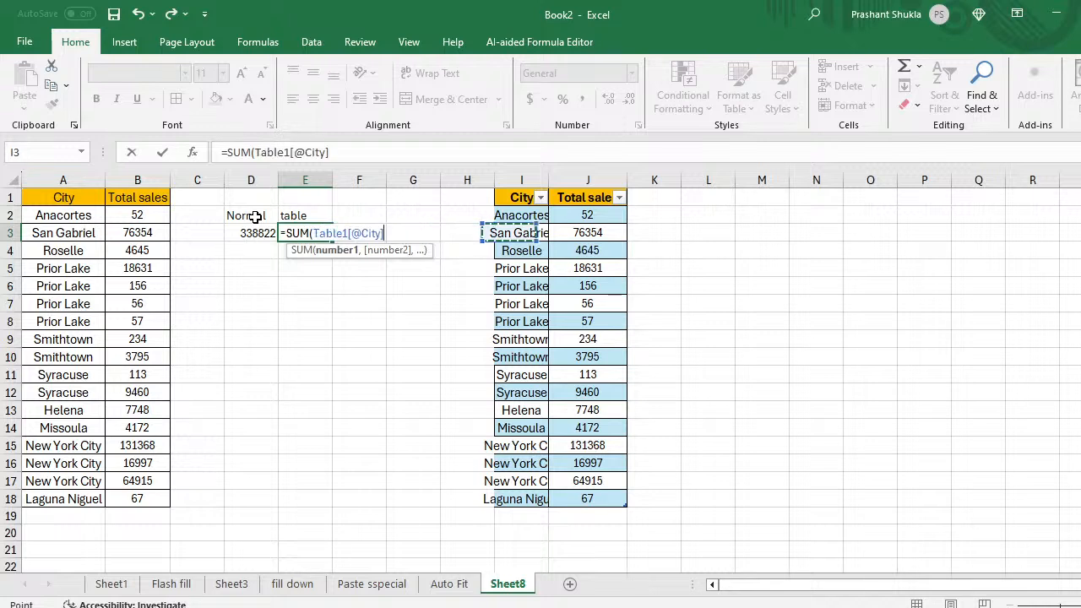
pyautogui.press('Up')
pyautogui.press('Left')
pyautogui.hotkey('ctrl', 'shift', 'Down')
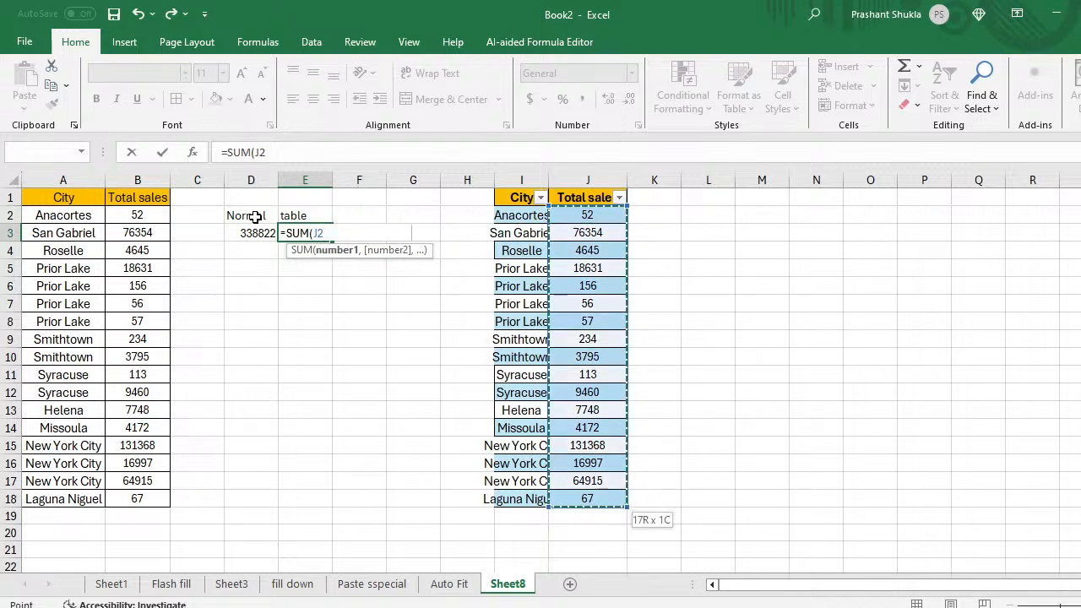
pyautogui.write(')')
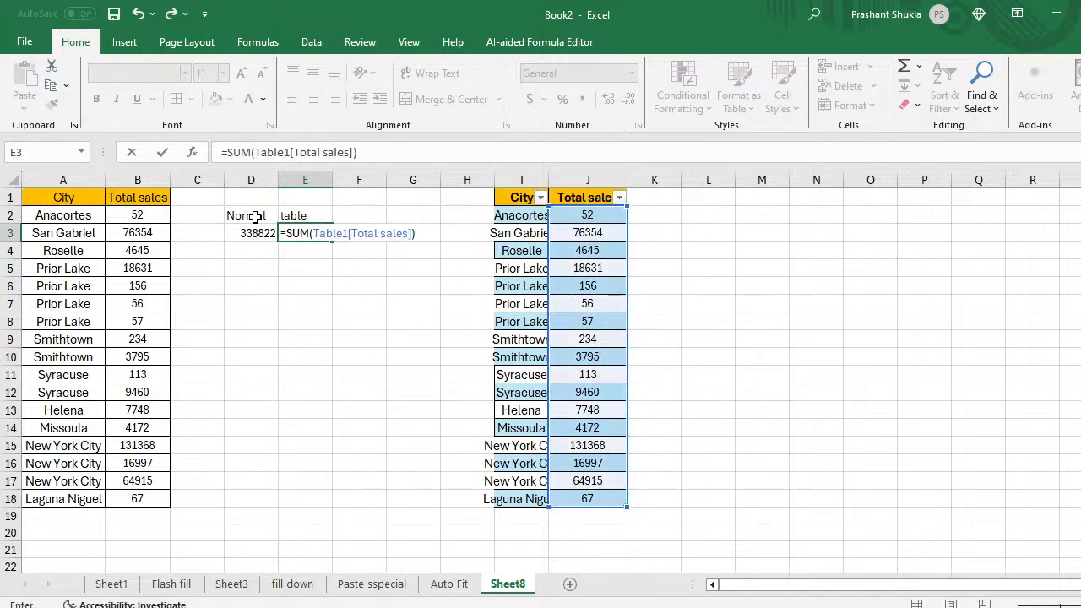
pyautogui.press('Return')
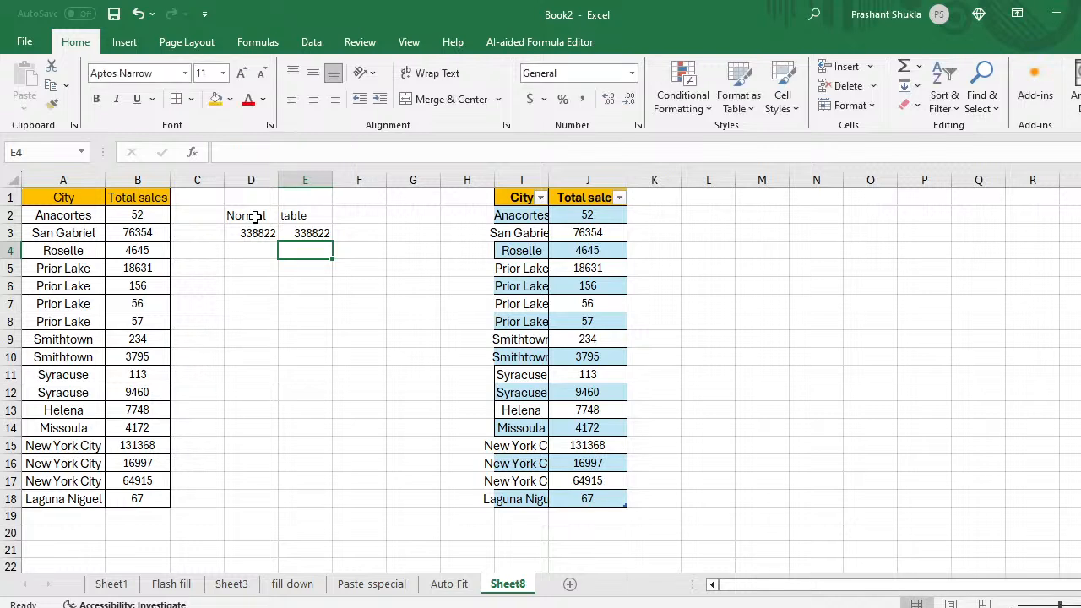
# Step: Add 1000 in J19 below the table so it extends and E3 shows 339822
pyautogui.press('Up')
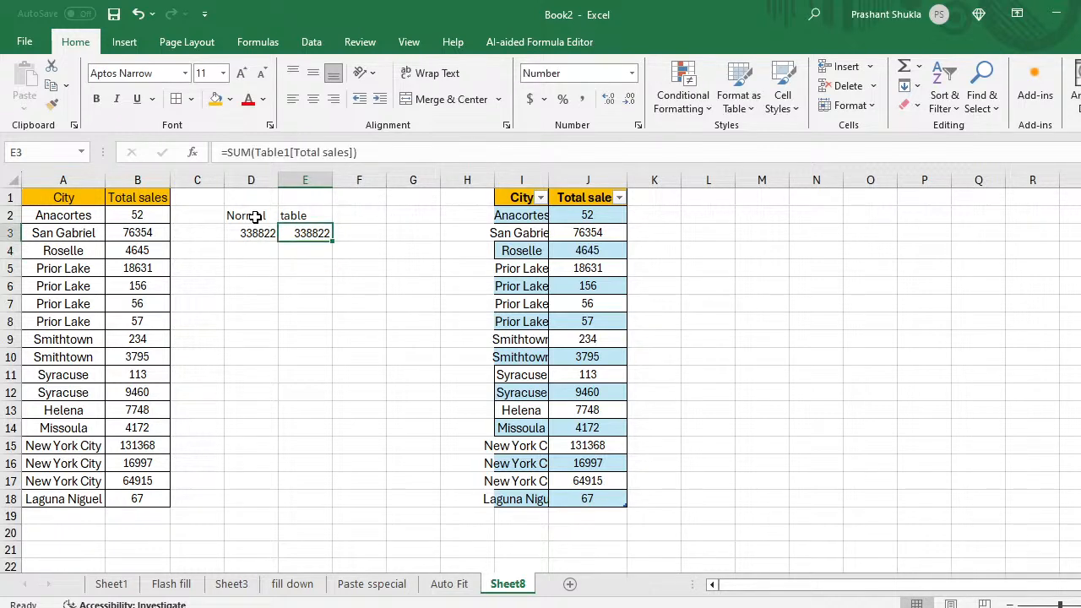
pyautogui.press('Right')
pyautogui.press('Right')
pyautogui.press('Right')
pyautogui.press('Right')
pyautogui.press('Right')
pyautogui.press('Down')
pyautogui.press('Down')
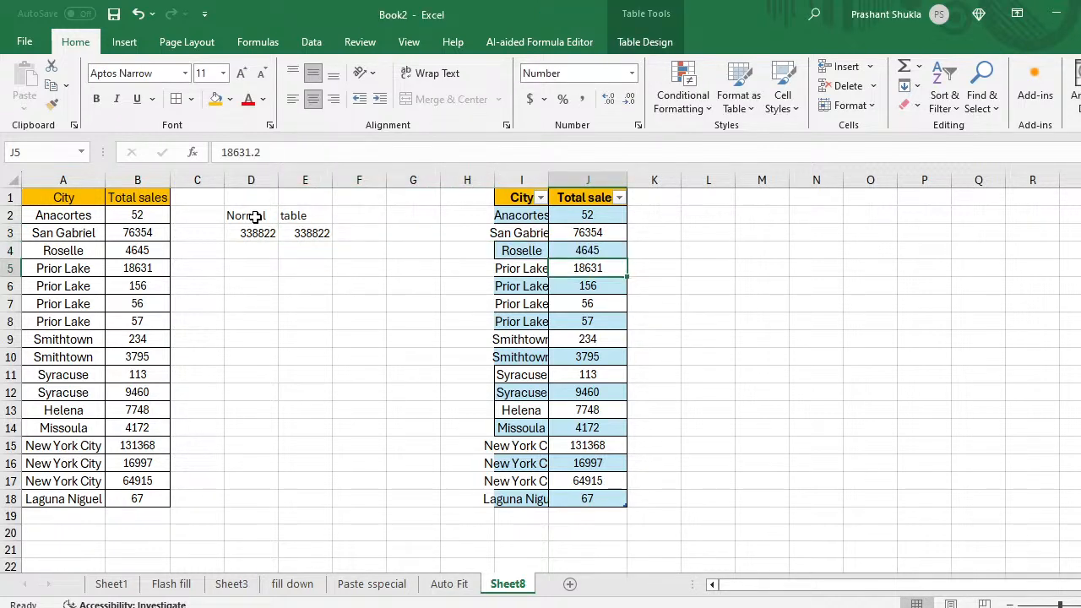
pyautogui.hotkey('ctrl', 'Down')
pyautogui.press('Down')
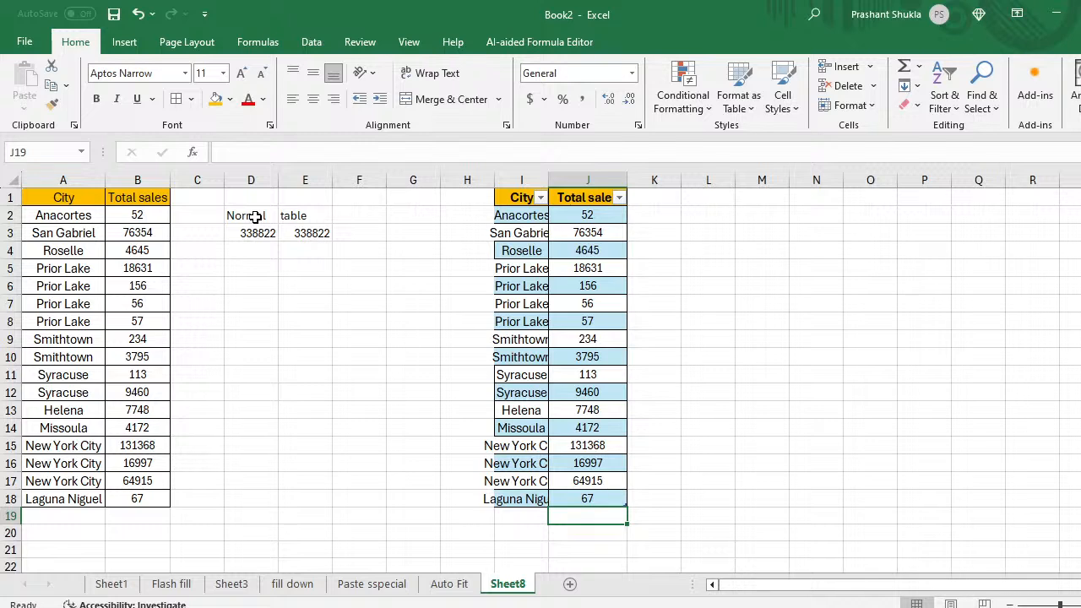
pyautogui.write('1000')
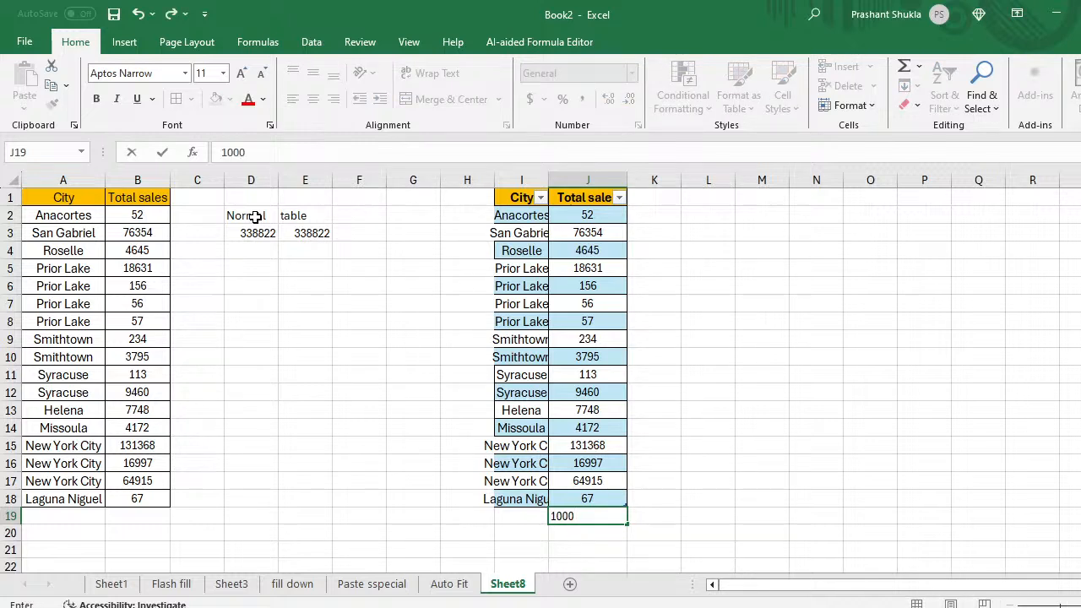
pyautogui.press('Return')
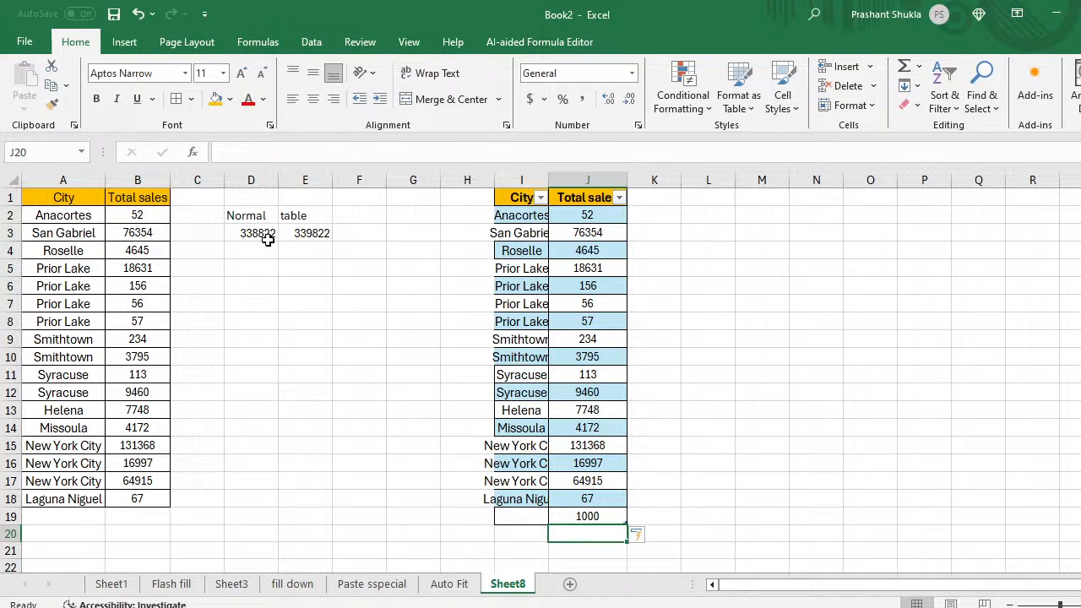
pyautogui.click(143, 516)
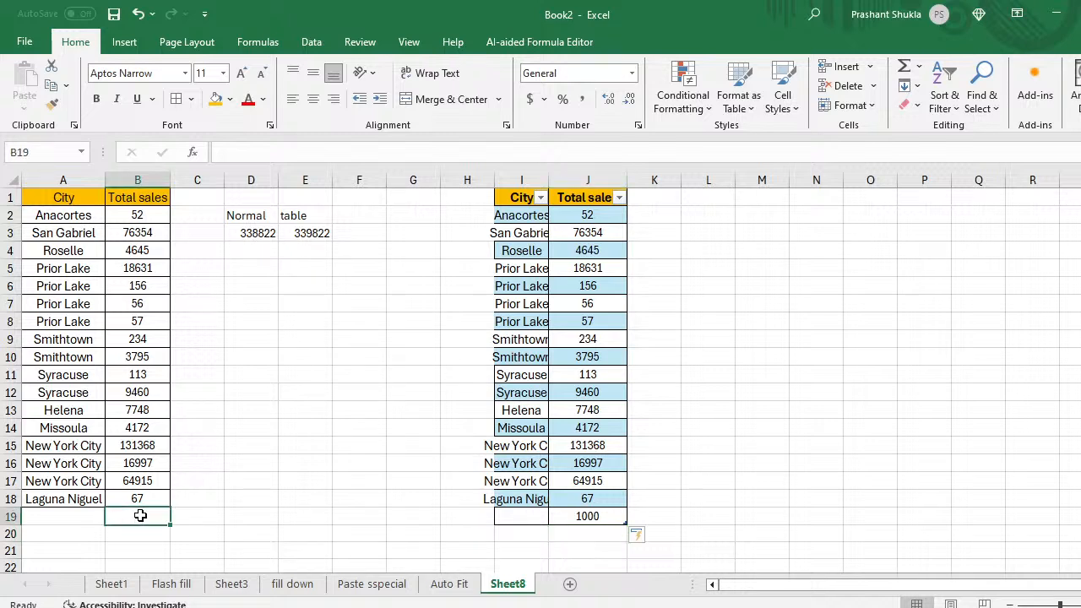
# Step: Enter 1000 in B19 under the plain Total sales list, then add a blank Sheet9
pyautogui.write('1000')
pyautogui.press('Return')
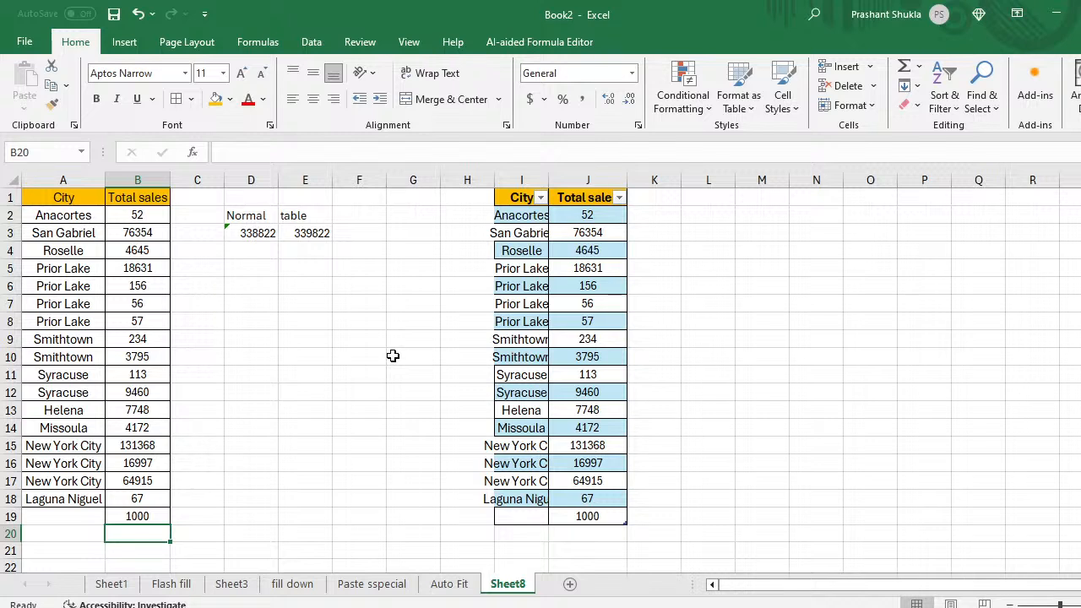
pyautogui.click(571, 584)
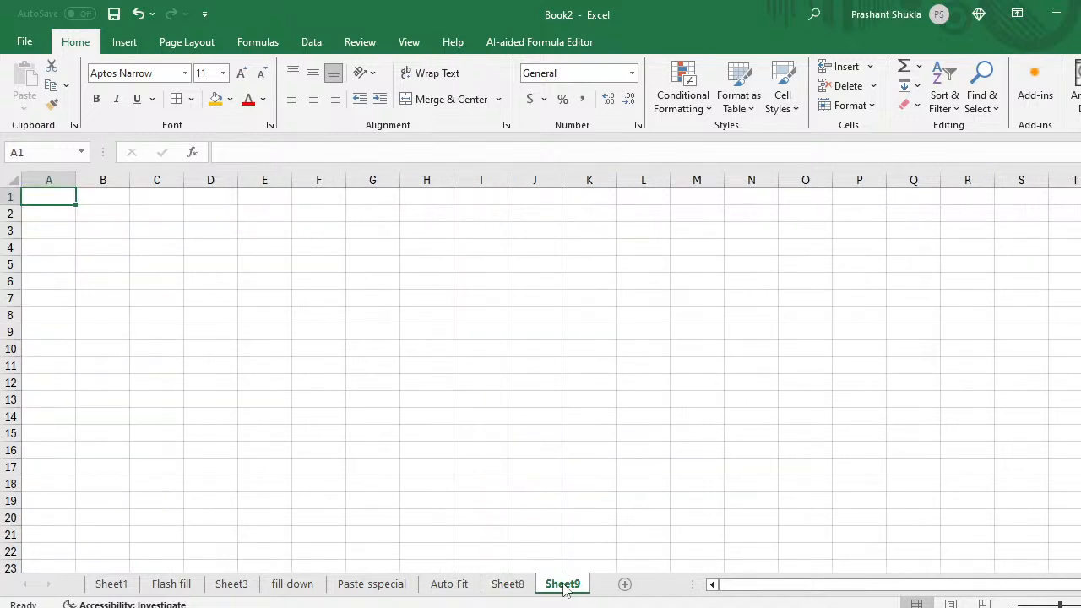
# Step: Rename the new Sheet9 tab to CTRL G
pyautogui.doubleClick(564, 584)
pyautogui.click(563, 584)
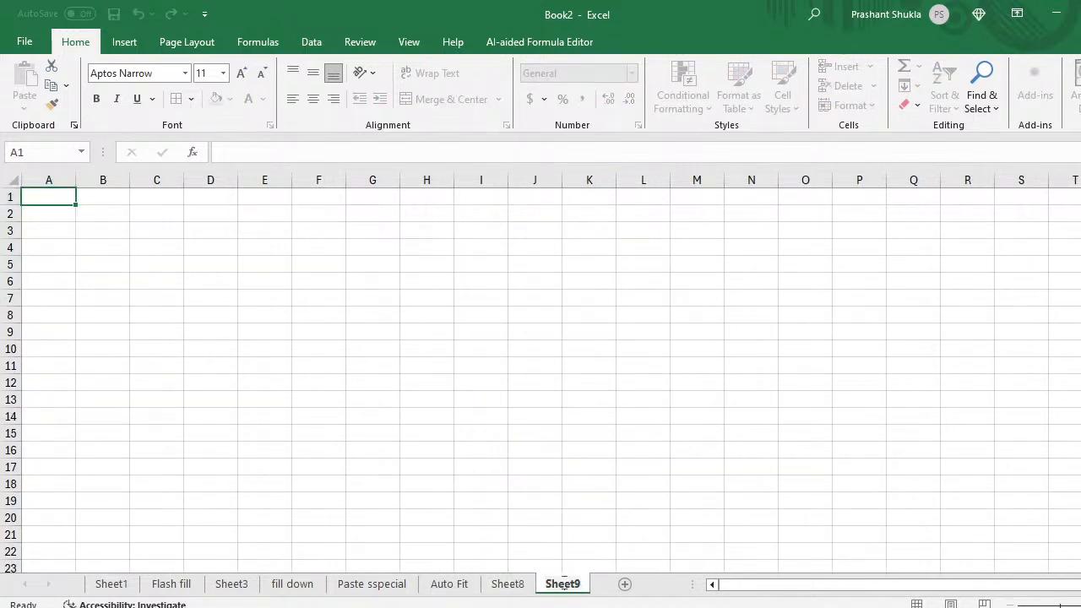
pyautogui.doubleClick(564, 582)
pyautogui.write('CTR')
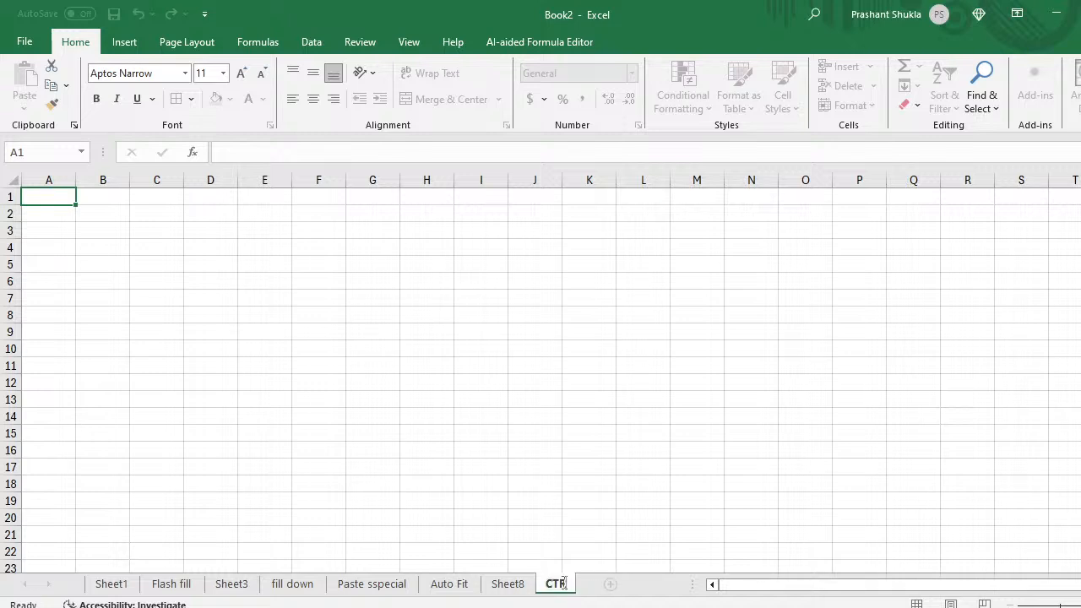
pyautogui.write('L G')
pyautogui.press('Return')
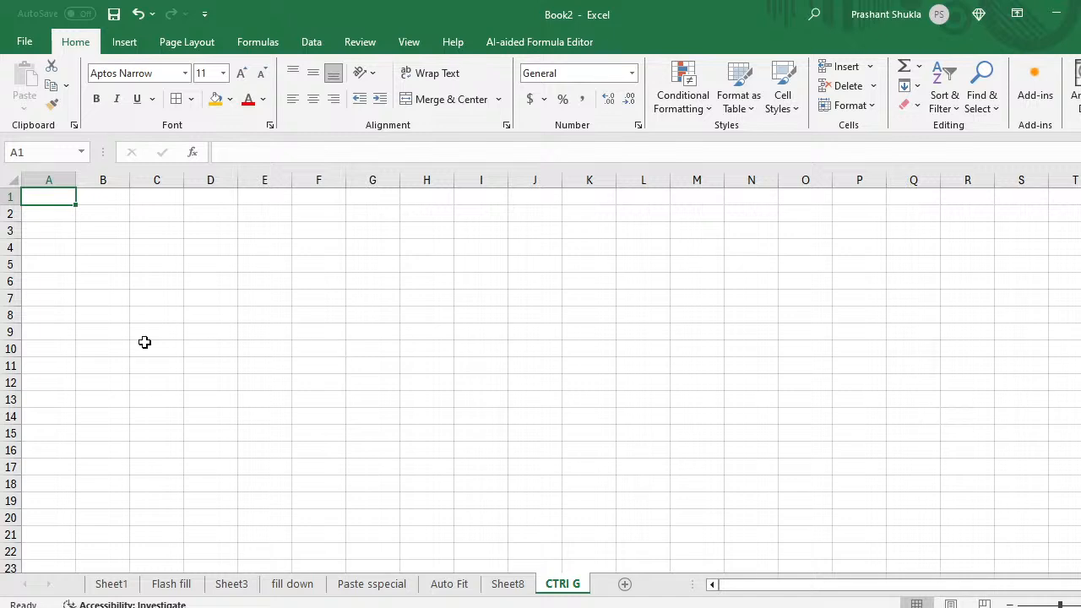
# Step: Start typing the label 'Ctrl' into cell B1
pyautogui.click(145, 346)
pyautogui.press('Up')
pyautogui.press('Up')
pyautogui.press('Up')
pyautogui.press('Up')
pyautogui.press('Up')
pyautogui.press('Up')
pyautogui.press('Up')
pyautogui.press('Up')
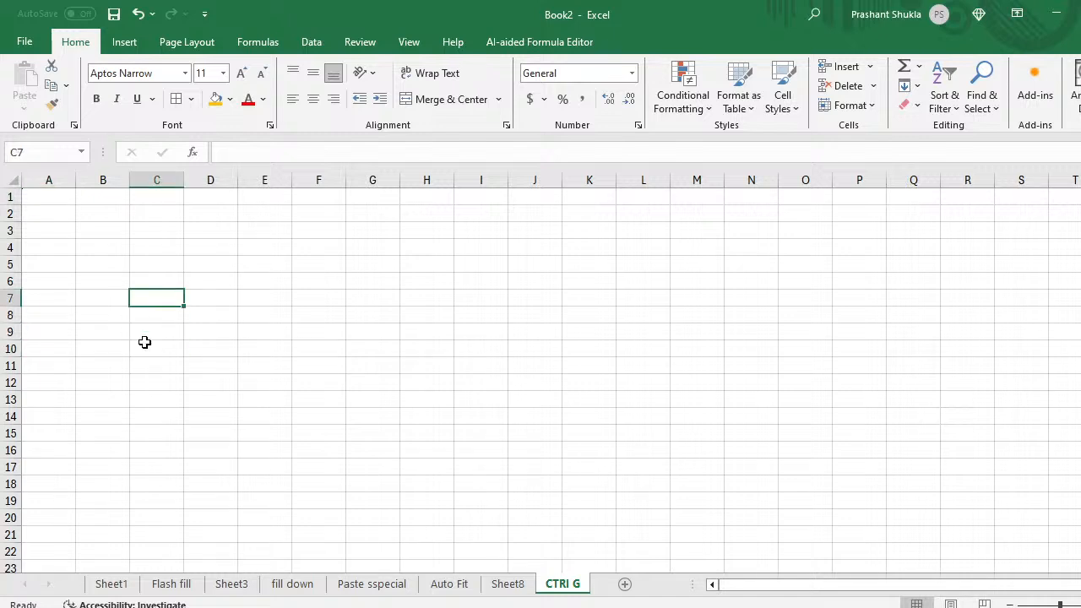
pyautogui.press('Left')
pyautogui.press('Up')
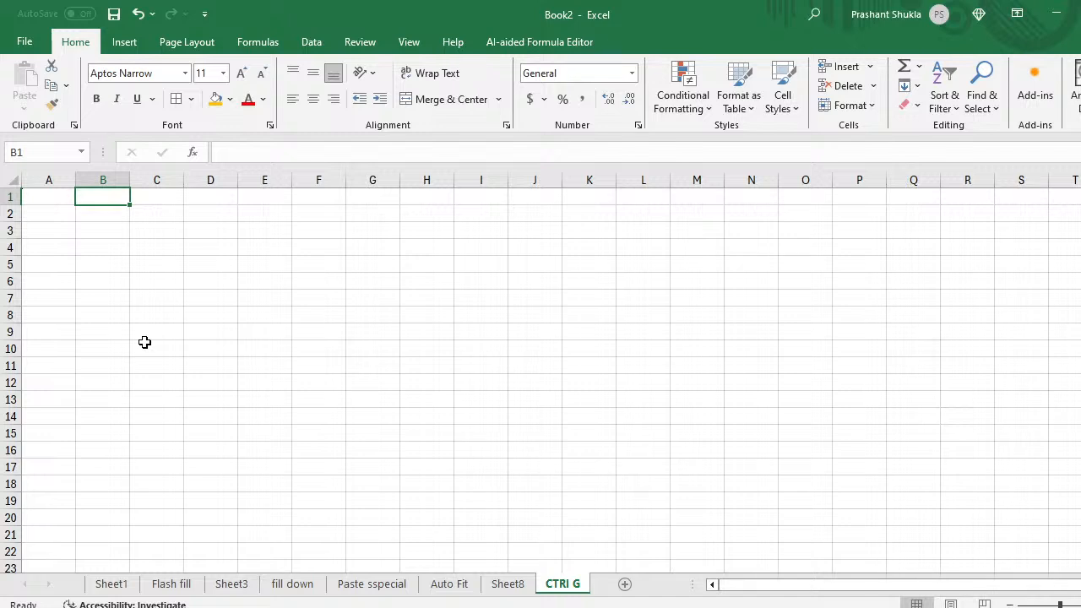
pyautogui.write('Ctrl')
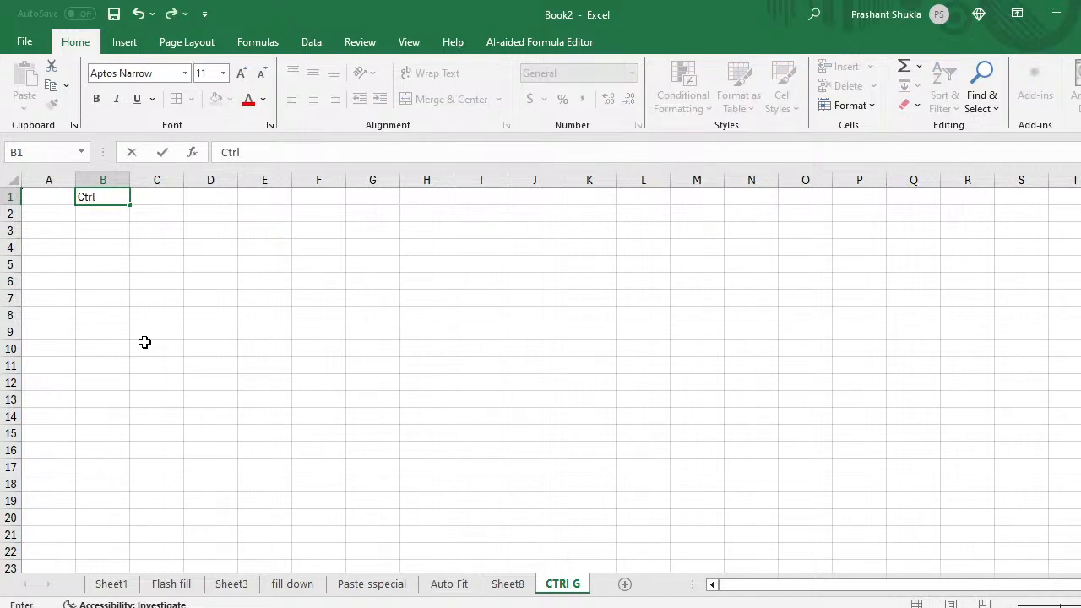
pyautogui.write(' _')
# Step: Finish B1's label as 'Ctrl +G' and give the cell an orange fill
pyautogui.press('BackSpace')
pyautogui.write('+G')
pyautogui.press('Return')
pyautogui.press('Up')
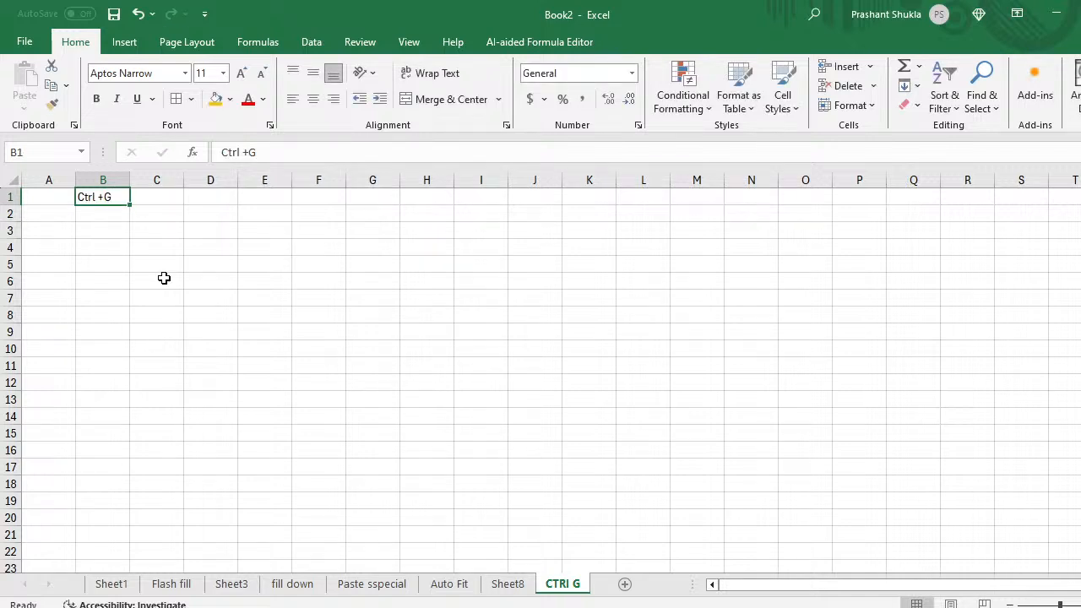
pyautogui.click(217, 100)
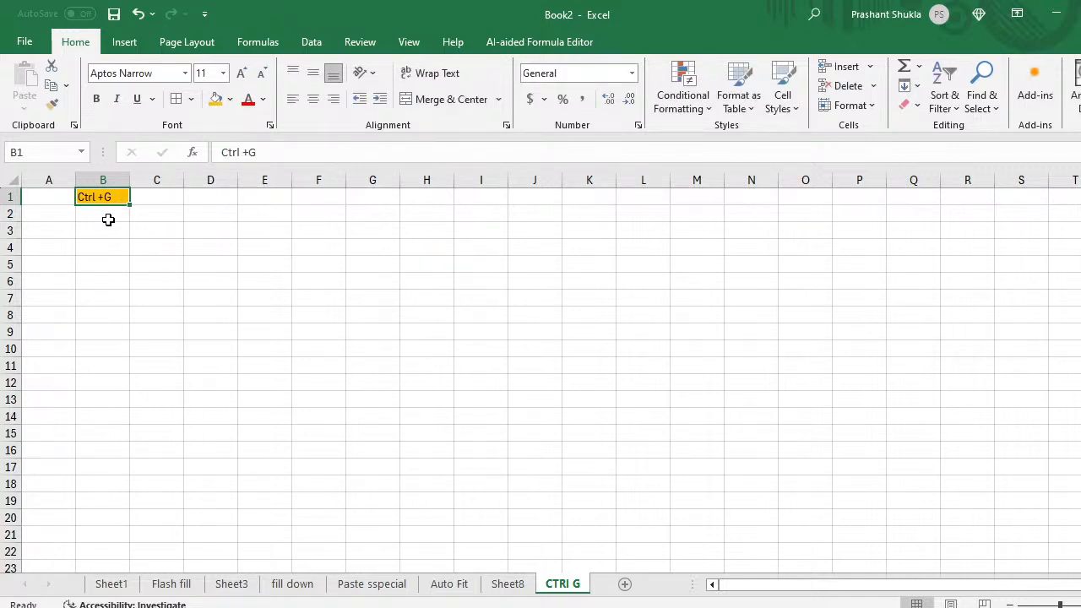
pyautogui.click(108, 224)
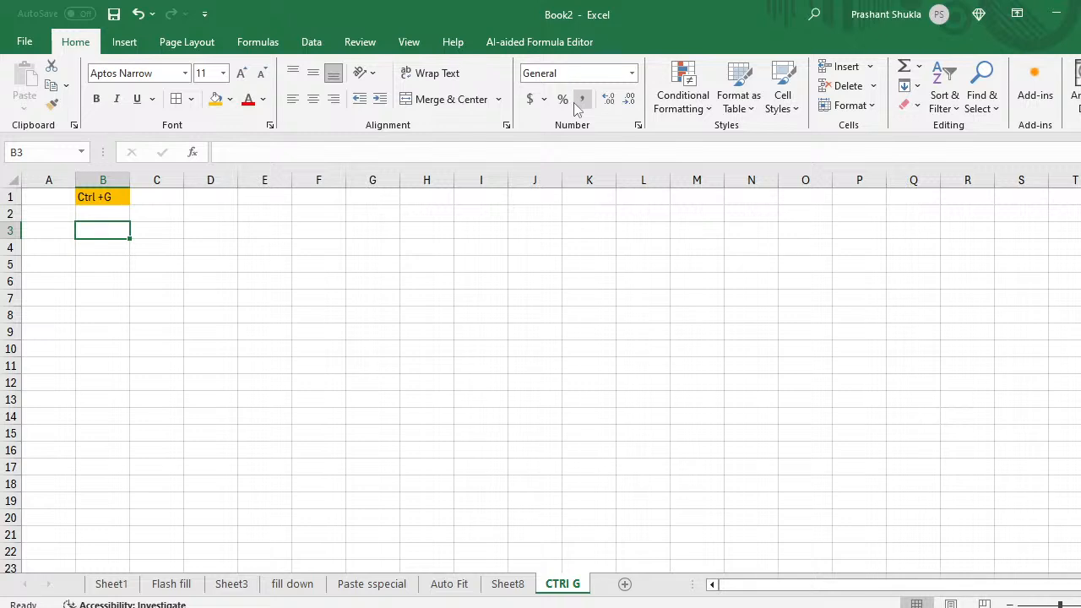
# Step: Jump to cell B1000 with Go To (Ctrl+G), then return to Sheet8
pyautogui.click(998, 113)
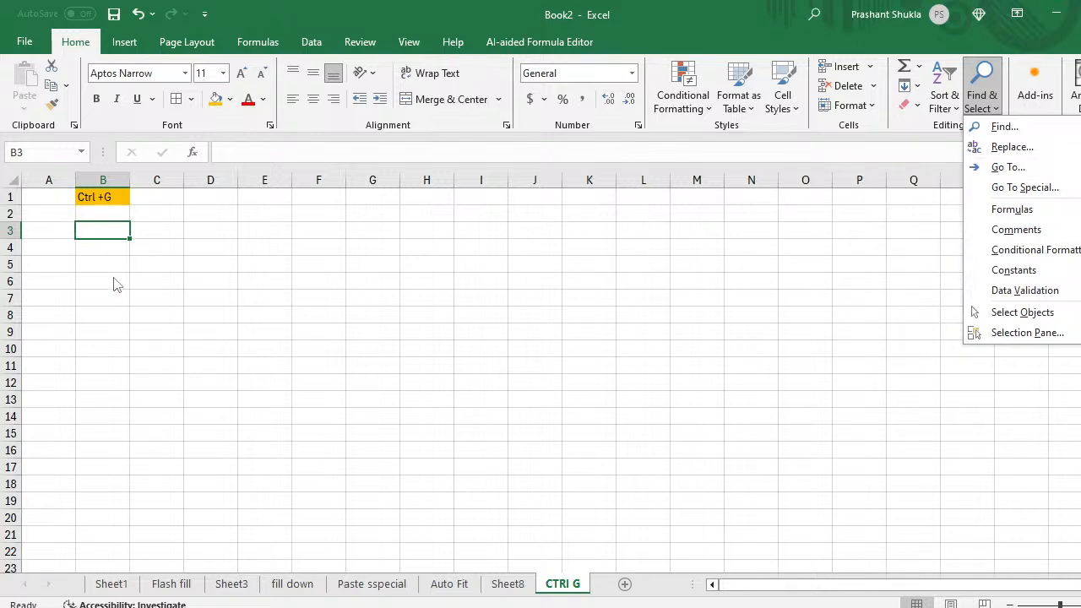
pyautogui.click(306, 292)
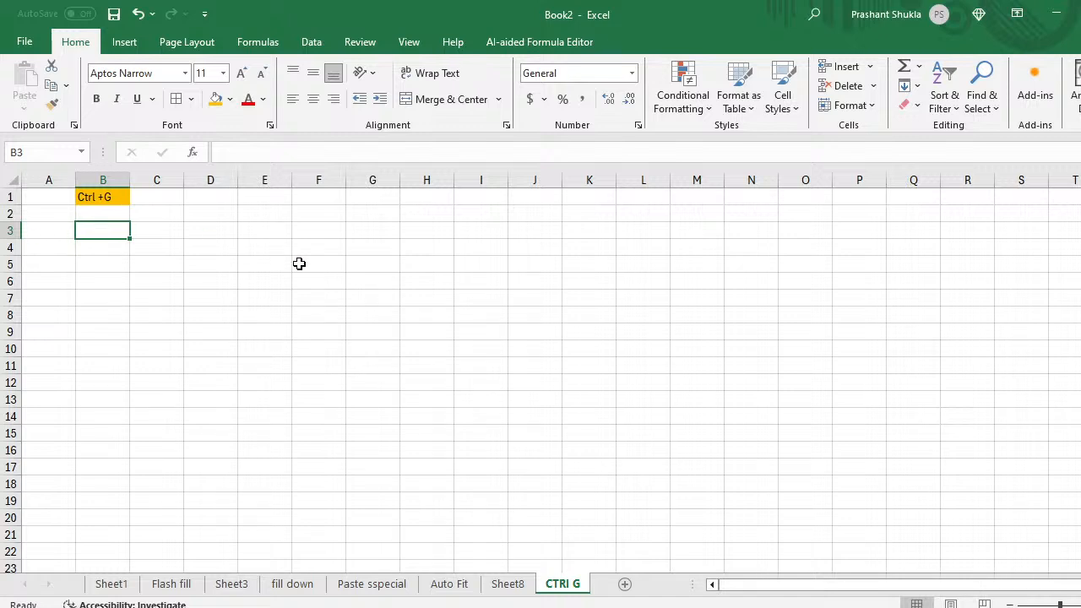
pyautogui.hotkey('ctrl', 'g')
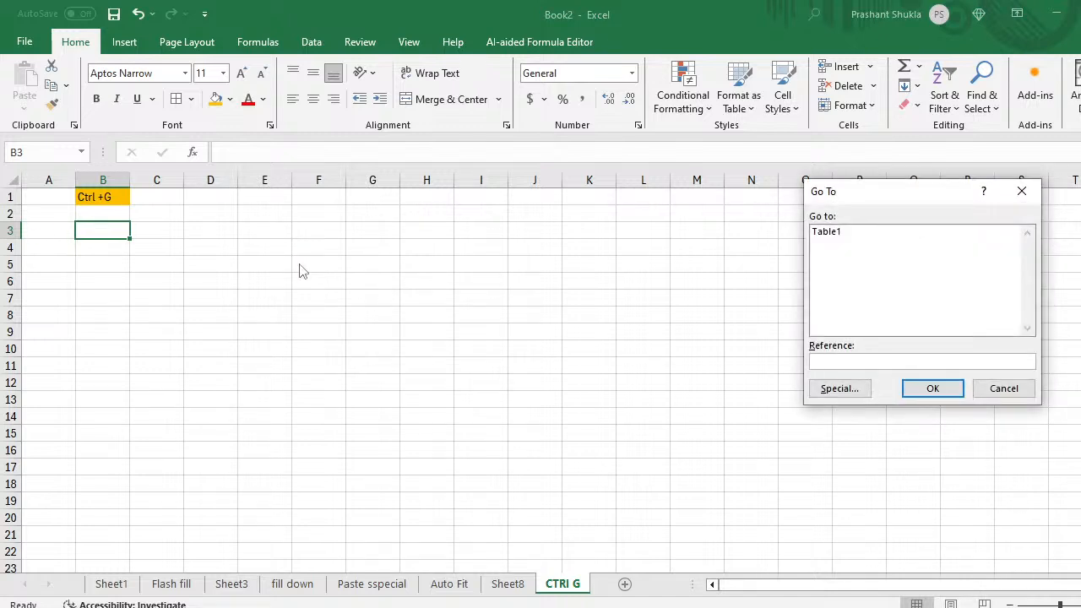
pyautogui.write('b1000')
pyautogui.click(929, 389)
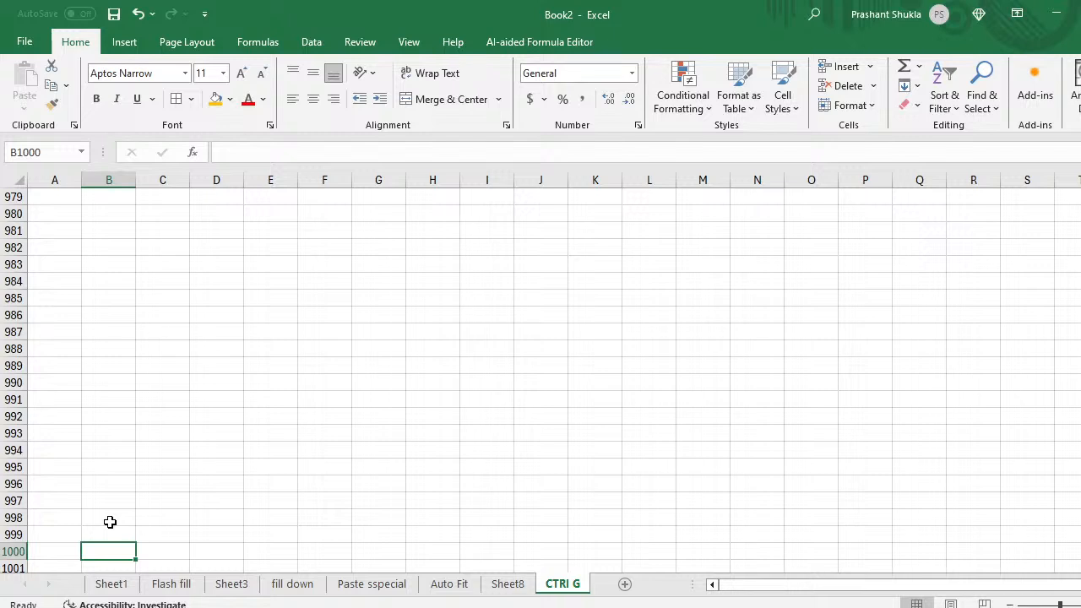
pyautogui.click(506, 584)
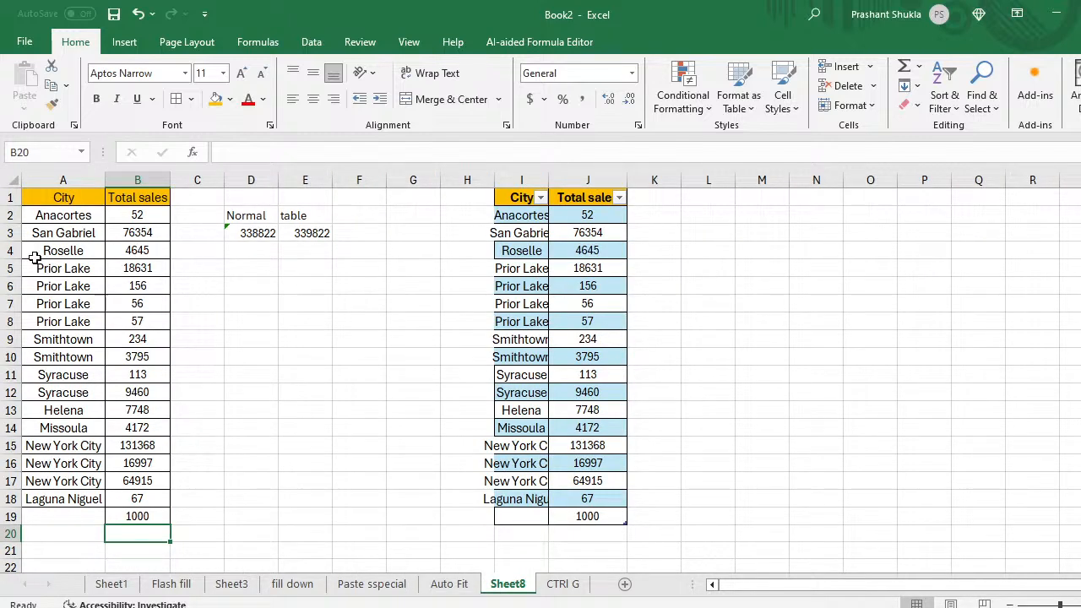
# Step: Copy Sheet8's City and Total sales list and paste it at B4 on the CTRl G sheet
pyautogui.click(57, 202)
pyautogui.hotkey('shift', 'Right')
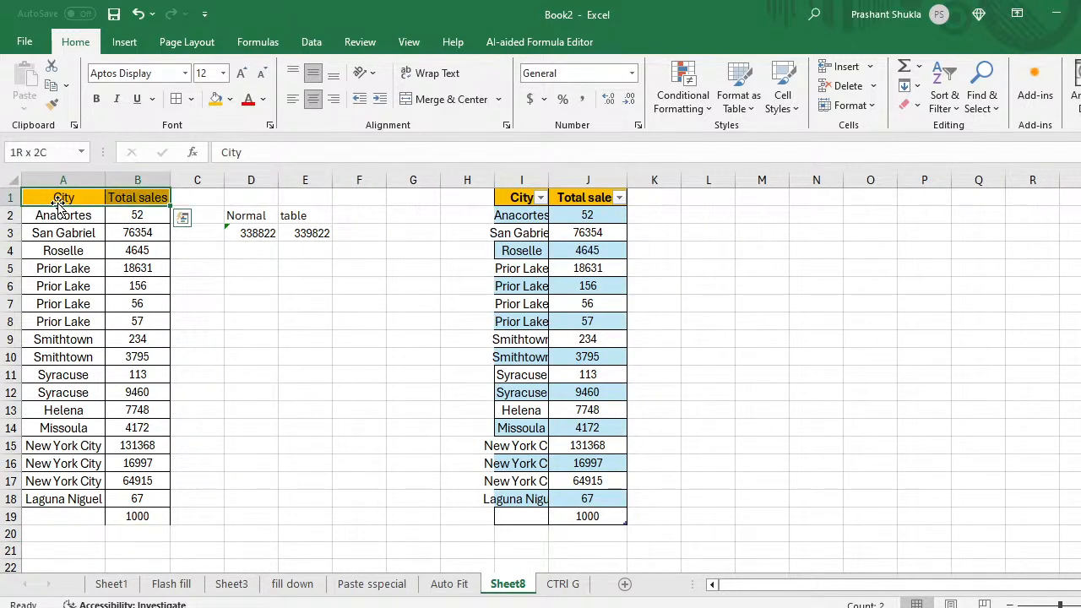
pyautogui.hotkey('shift', 'Down')
pyautogui.hotkey('shift', 'Down')
pyautogui.hotkey('shift', 'Down')
pyautogui.hotkey('shift', 'Down')
pyautogui.hotkey('shift', 'Down')
pyautogui.hotkey('shift', 'Down')
pyautogui.hotkey('shift', 'Down')
pyautogui.hotkey('shift', 'Down')
pyautogui.hotkey('shift', 'Down')
pyautogui.hotkey('shift', 'Down')
pyautogui.hotkey('shift', 'Down')
pyautogui.hotkey('shift', 'Down')
pyautogui.hotkey('shift', 'Down')
pyautogui.hotkey('shift', 'Down')
pyautogui.hotkey('shift', 'Down')
pyautogui.hotkey('shift', 'Down')
pyautogui.hotkey('shift', 'Down')
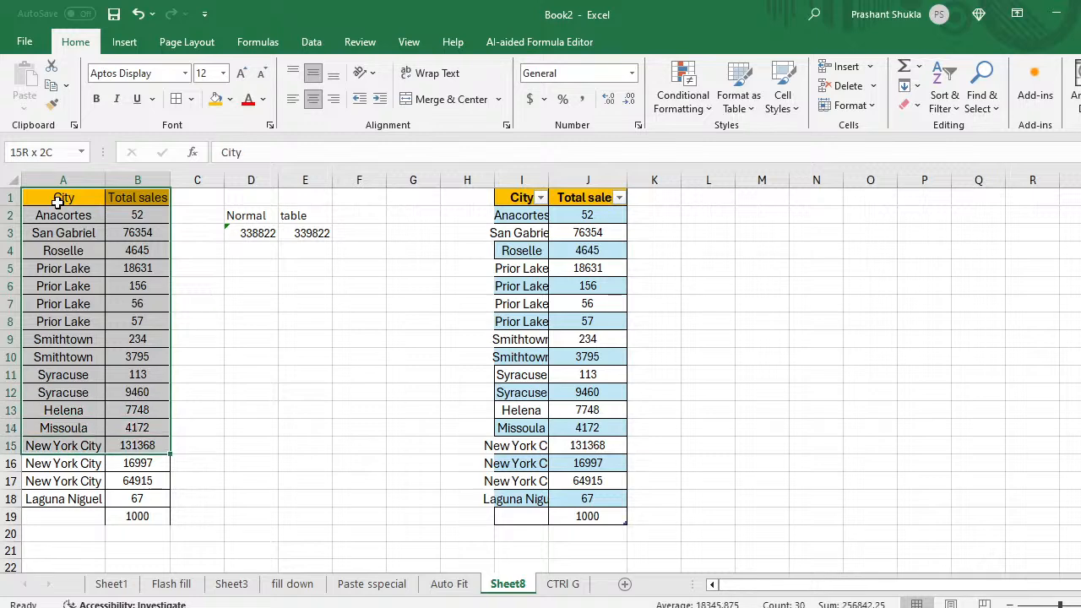
pyautogui.hotkey('ctrl', 'c')
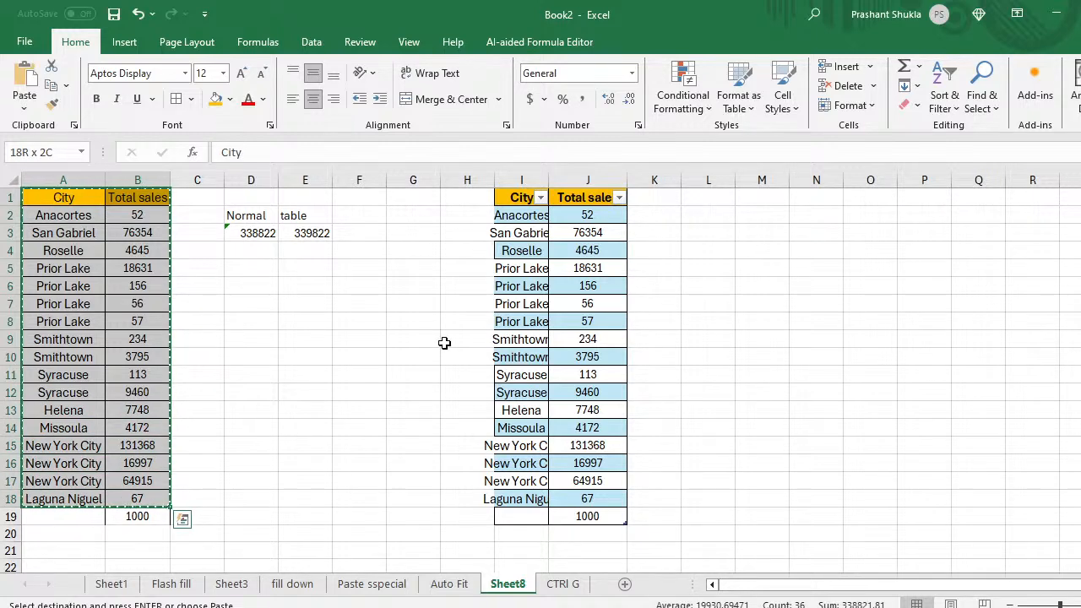
pyautogui.click(574, 584)
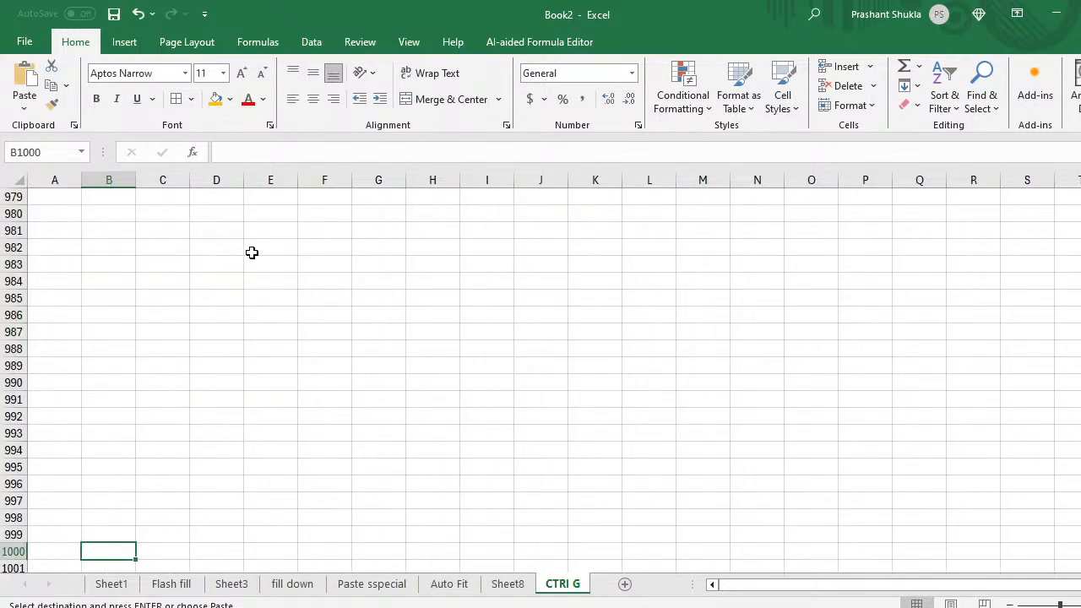
pyautogui.click(166, 315)
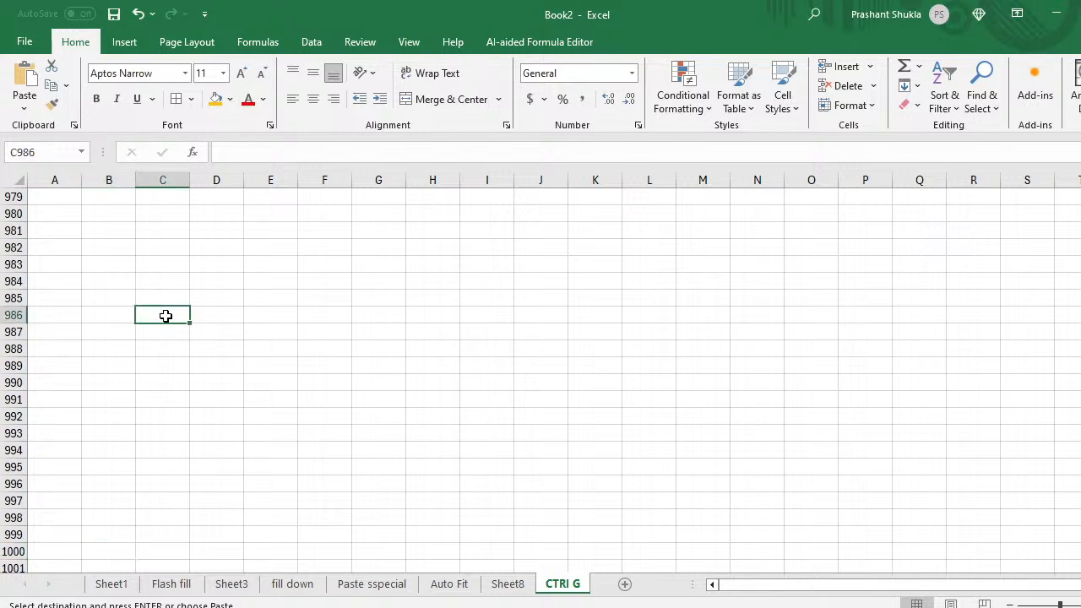
pyautogui.hotkey('ctrl', 'Up')
pyautogui.press('Left')
pyautogui.press('Left')
pyautogui.press('Down')
pyautogui.press('Down')
pyautogui.press('Right')
pyautogui.press('Down')
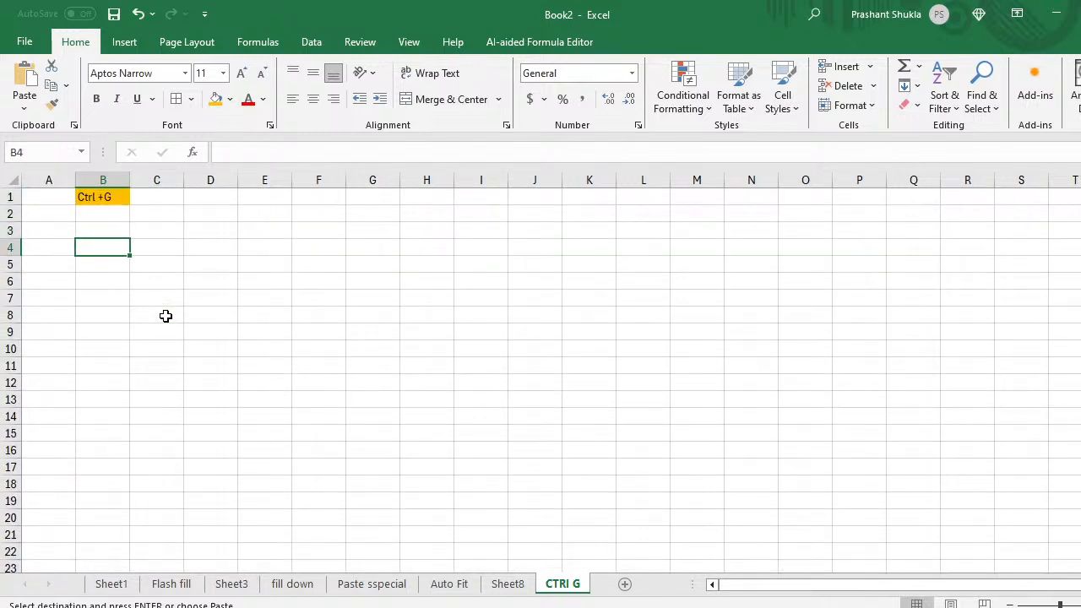
pyautogui.hotkey('ctrl', 'v')
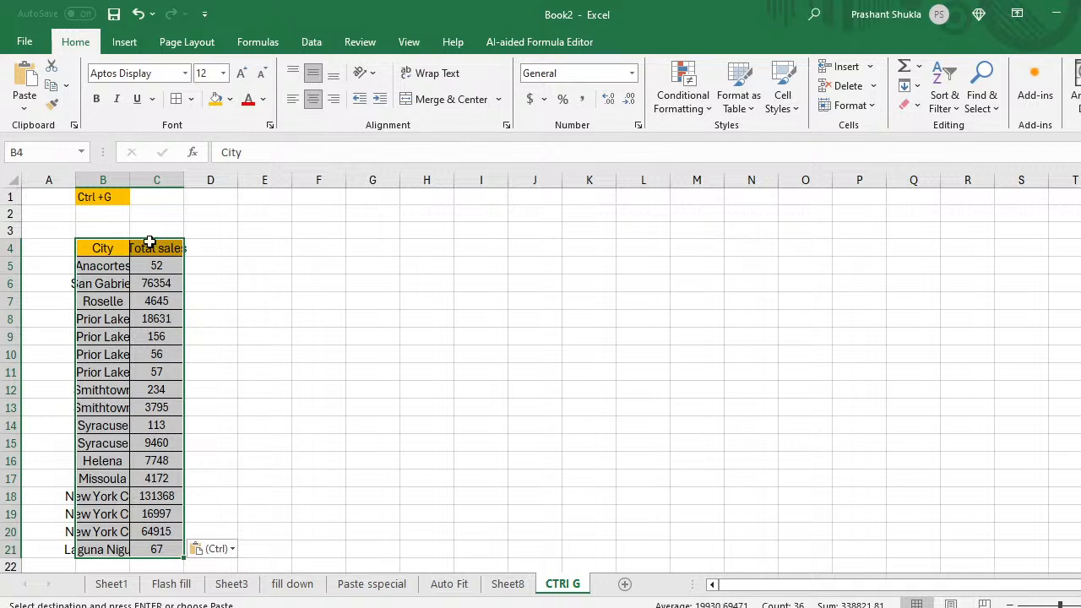
# Step: AutoFit columns B and C to fit the pasted city names and sales
pyautogui.click(128, 178)
pyautogui.doubleClick(129, 178)
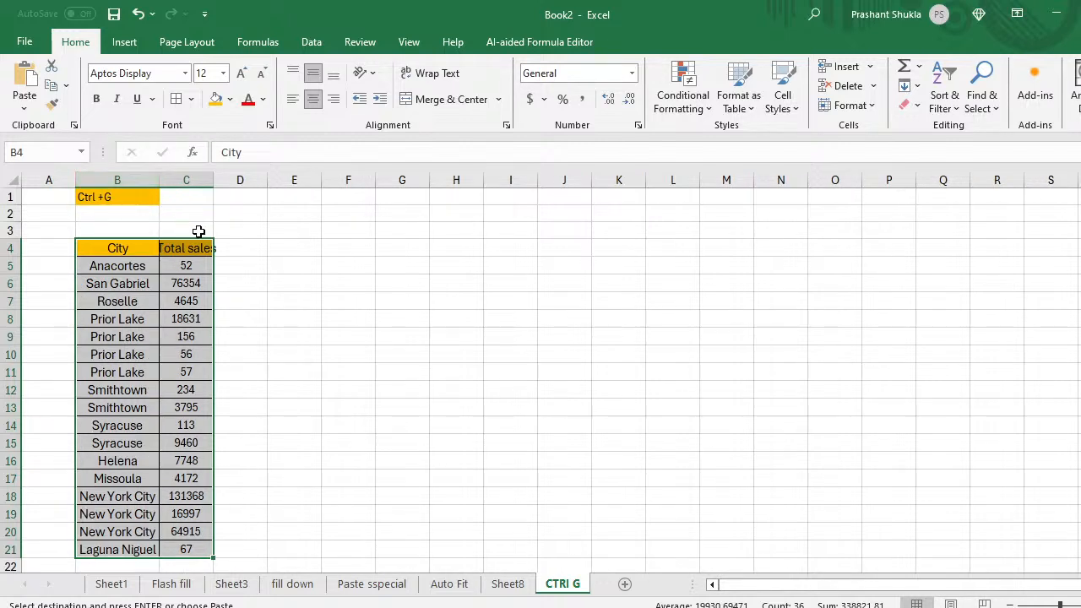
pyautogui.doubleClick(215, 181)
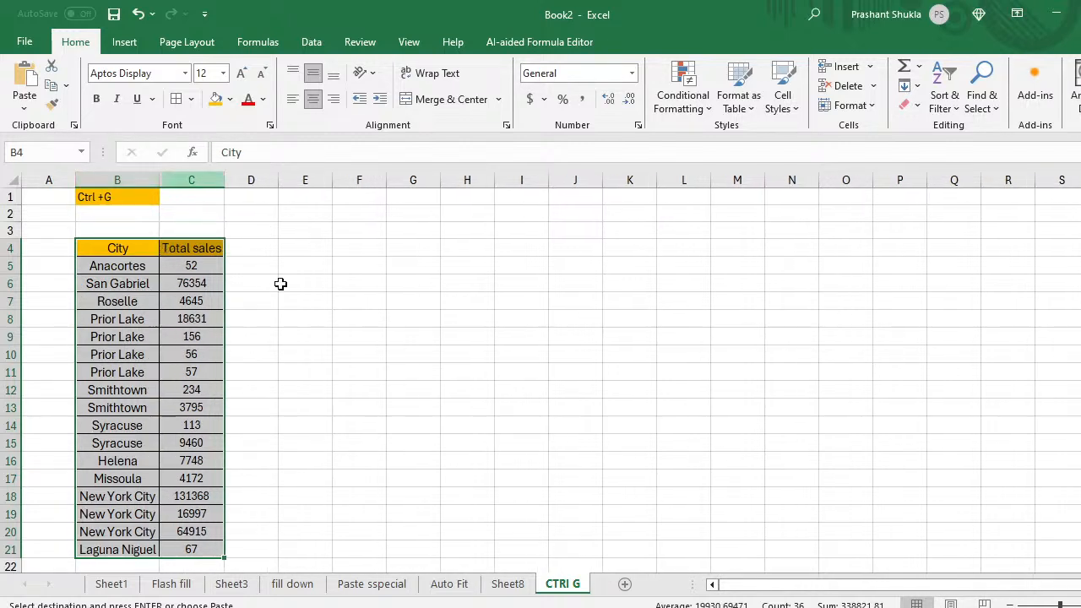
pyautogui.click(267, 266)
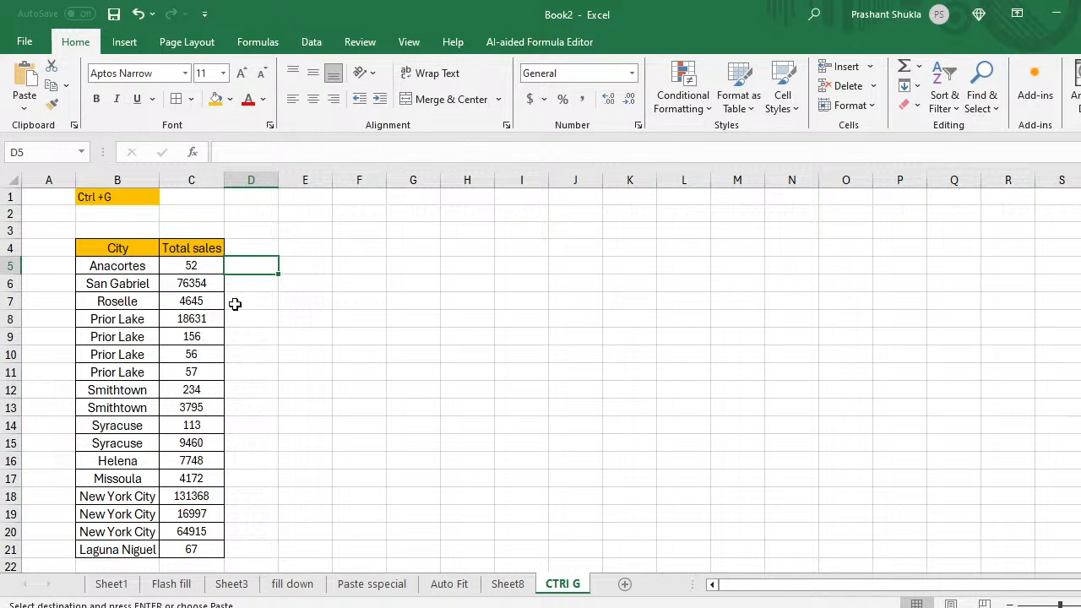
pyautogui.click(213, 388)
pyautogui.press('Up')
pyautogui.press('Up')
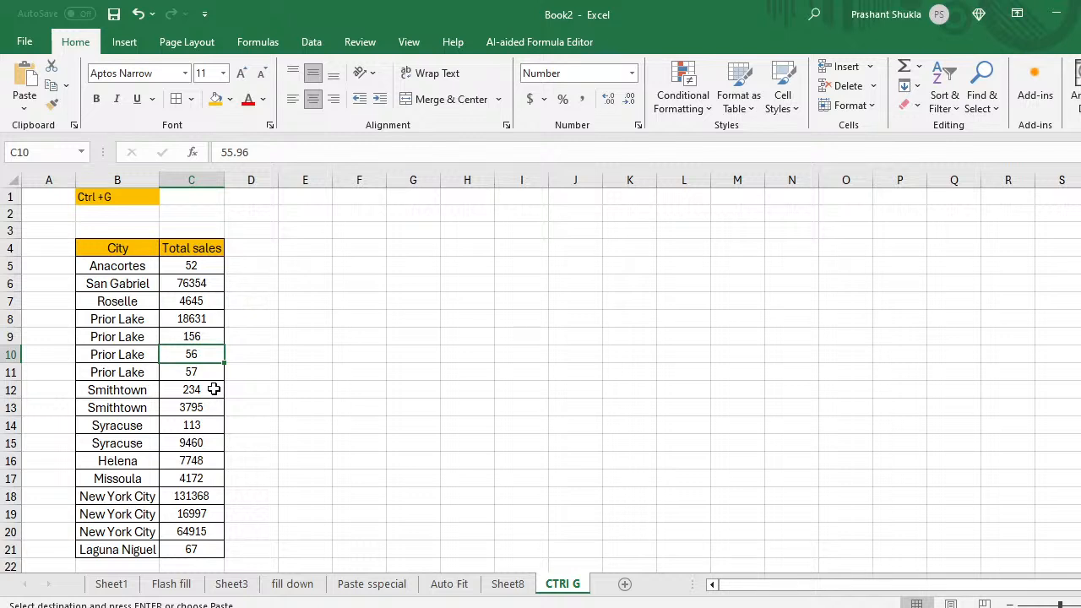
# Step: Copy the Total sales column C4:C21 into H4:H21 and widen column H to fit
pyautogui.press('Left')
pyautogui.press('Up')
pyautogui.press('Right')
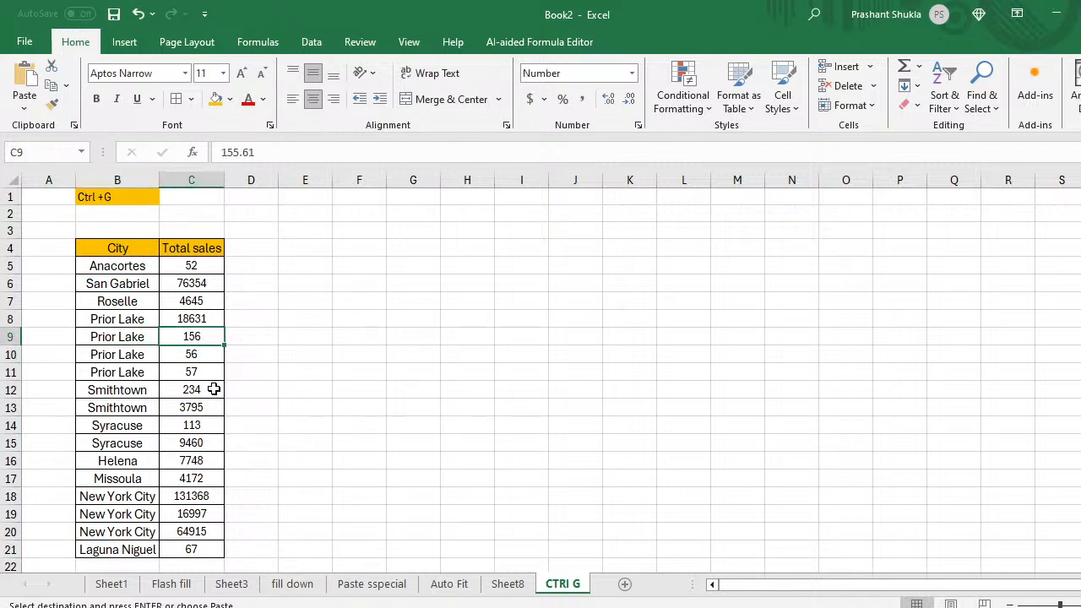
pyautogui.press('Up')
pyautogui.press('Up')
pyautogui.press('Up')
pyautogui.press('Up')
pyautogui.press('Up')
pyautogui.hotkey('ctrl', 'shift', 'Down')
pyautogui.hotkey('ctrl', 'c')
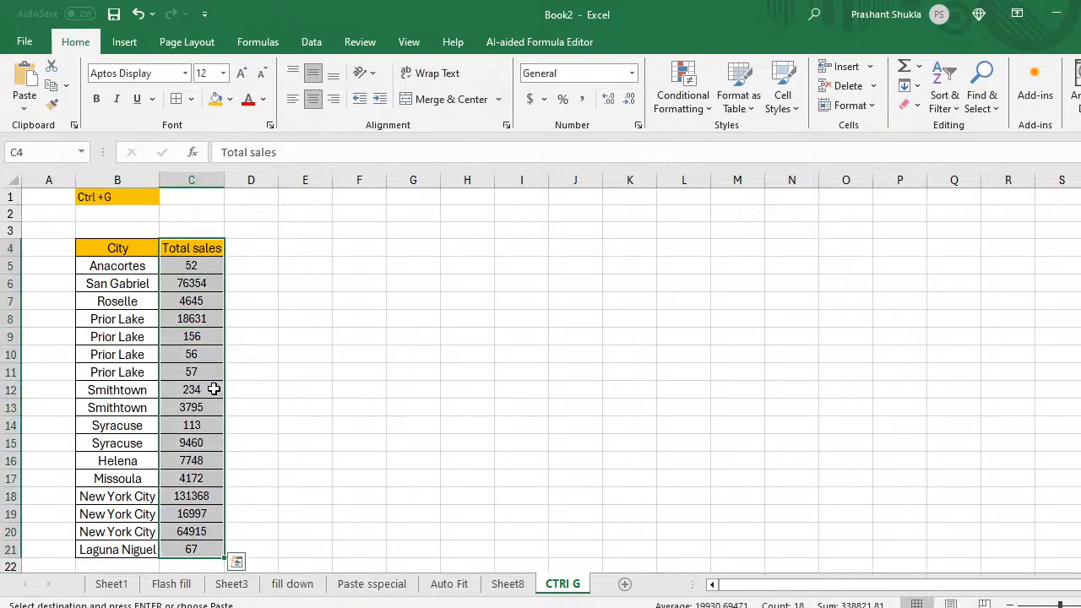
pyautogui.press('Right')
pyautogui.press('Right')
pyautogui.press('Right')
pyautogui.press('Right')
pyautogui.press('Right')
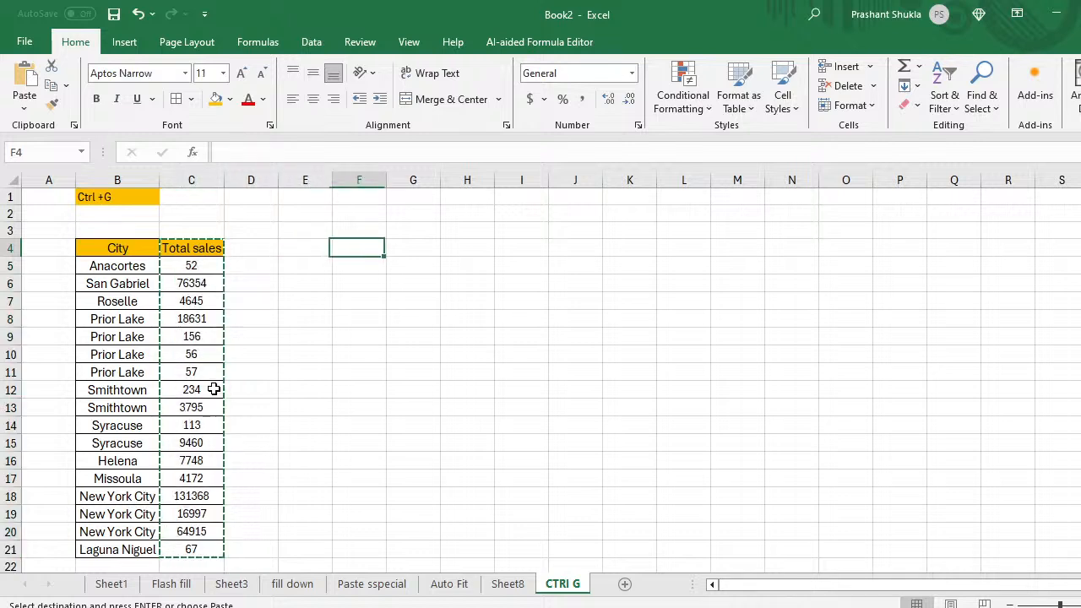
pyautogui.hotkey('ctrl', 'v')
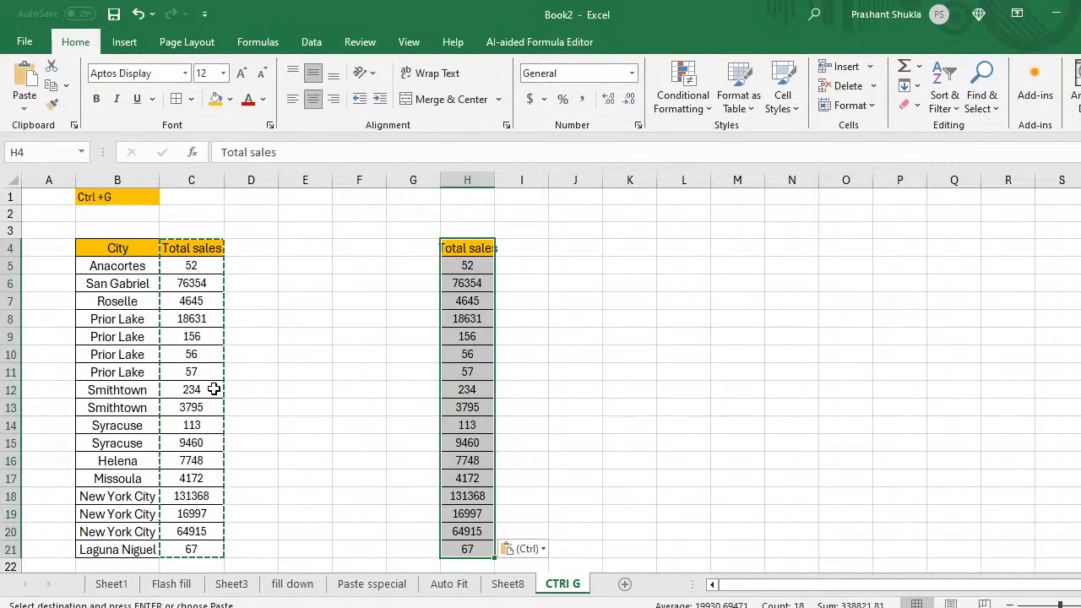
pyautogui.press('Down')
pyautogui.press('Down')
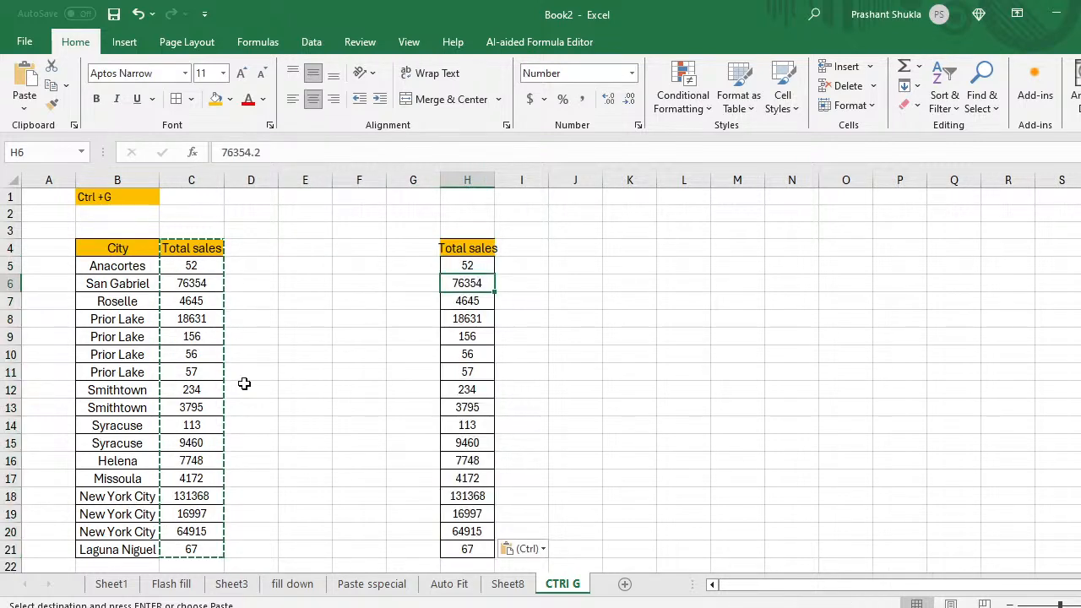
pyautogui.doubleClick(494, 178)
# Step: Clear the values in H9, H13, H17 and H20, leaving those cells blank
pyautogui.click(480, 335)
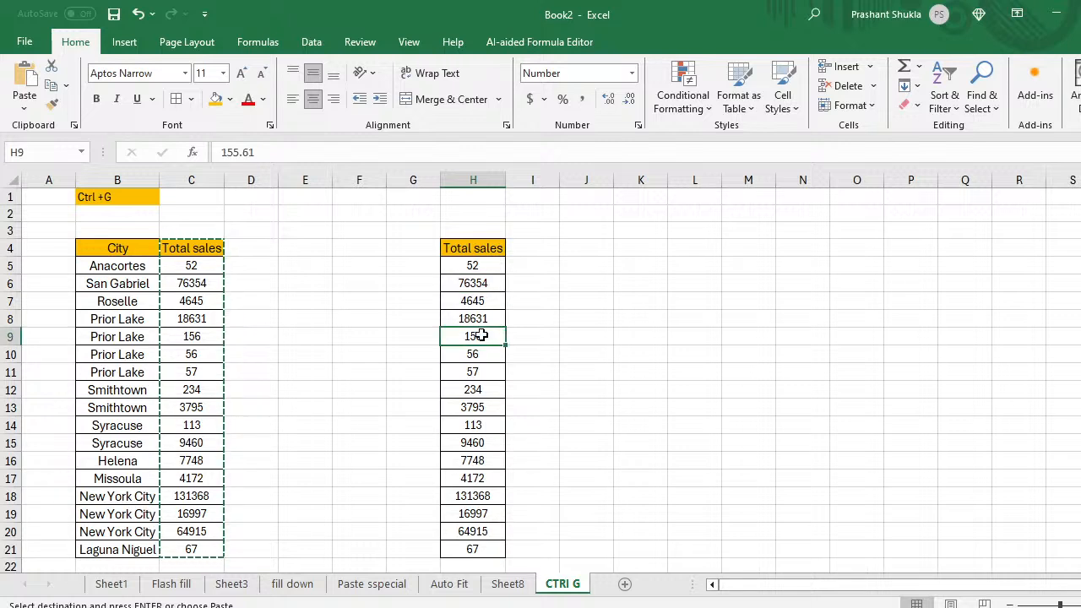
pyautogui.press('Escape')
pyautogui.press('BackSpace')
pyautogui.press('Return')
pyautogui.press('Return')
pyautogui.press('Return')
pyautogui.press('Return')
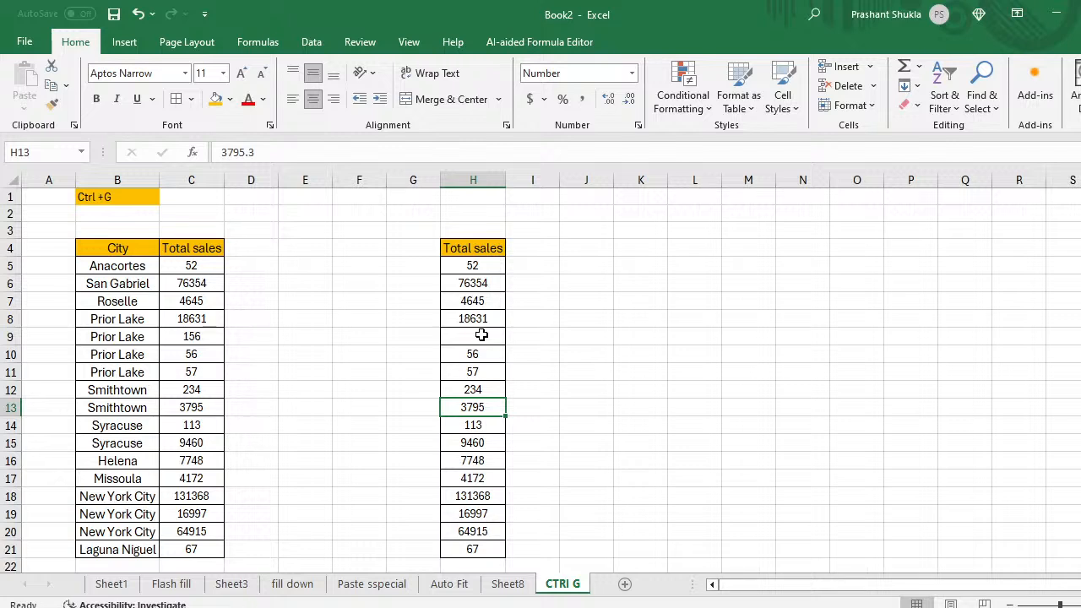
pyautogui.press('BackSpace')
pyautogui.press('Return')
pyautogui.press('Return')
pyautogui.press('Return')
pyautogui.press('Return')
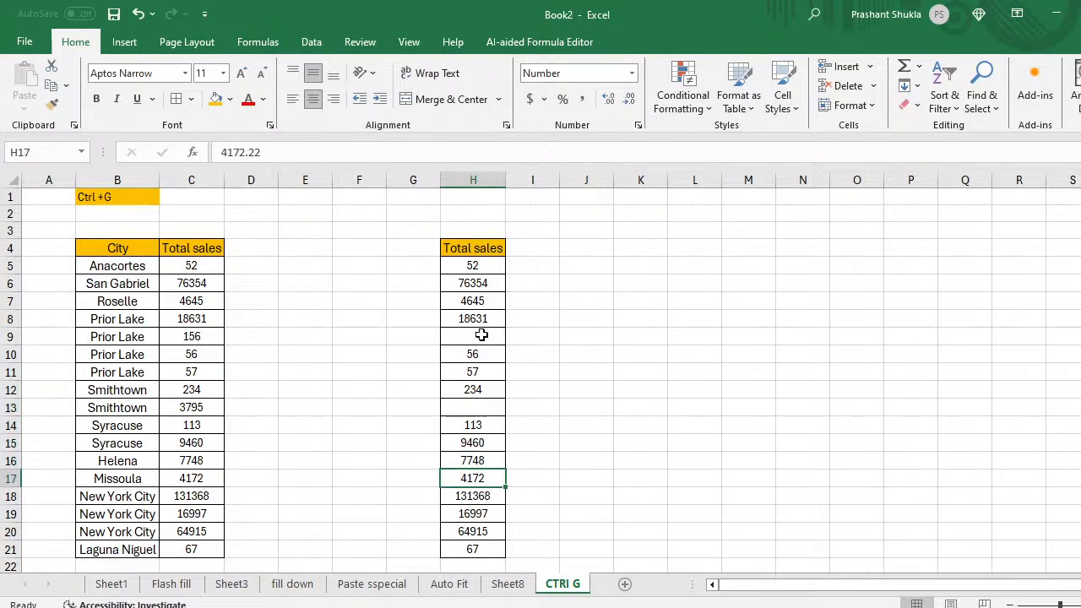
pyautogui.press('BackSpace')
pyautogui.press('Return')
pyautogui.press('Return')
pyautogui.press('Return')
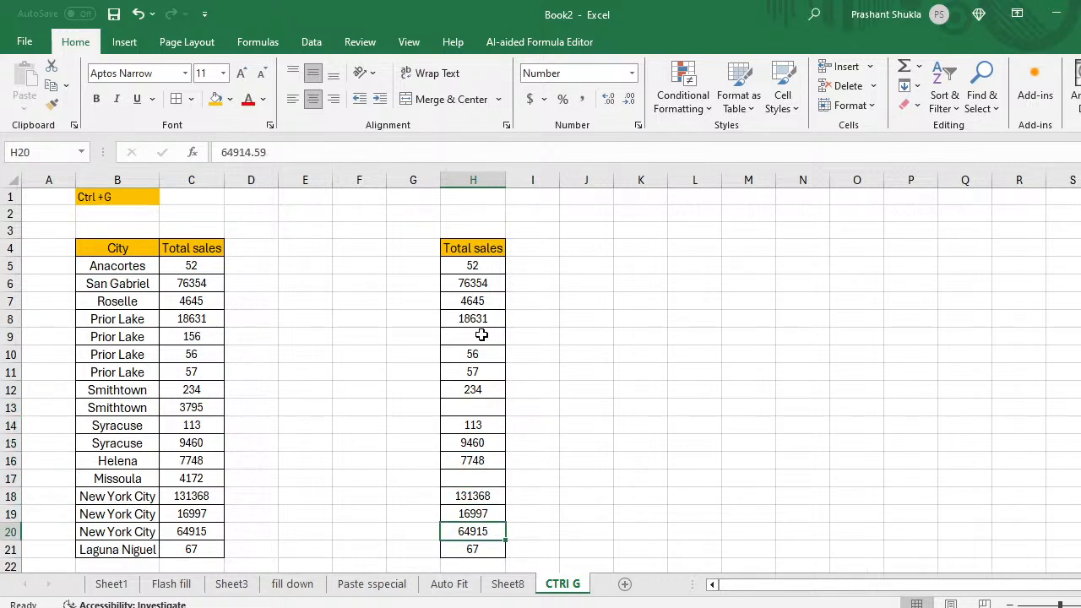
pyautogui.press('Delete')
pyautogui.press('Return')
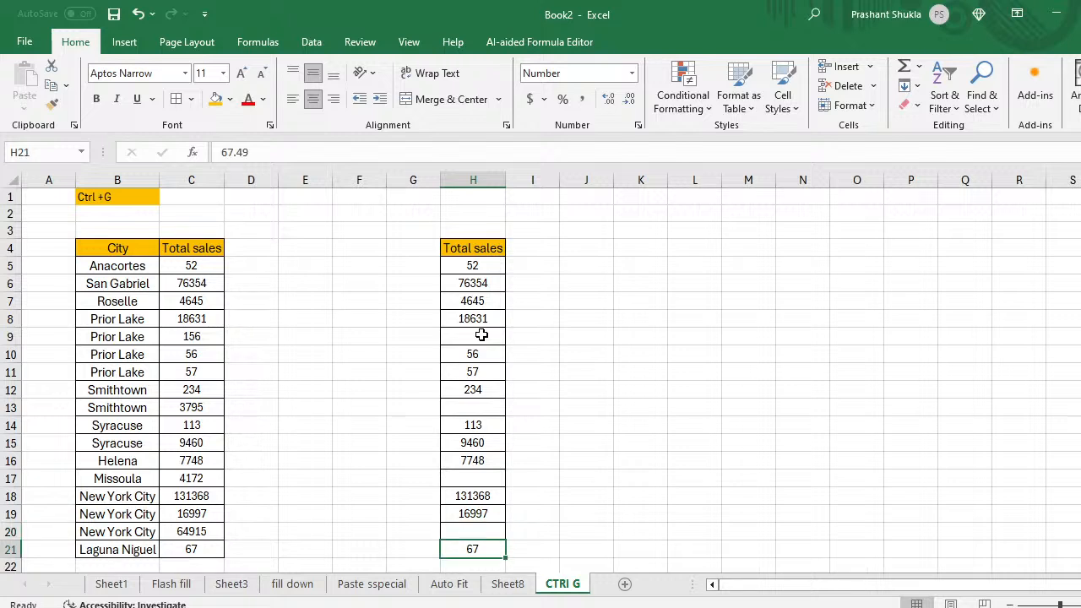
pyautogui.press('Up')
pyautogui.press('Up')
pyautogui.press('Up')
pyautogui.press('Up')
pyautogui.press('Up')
pyautogui.press('Up')
pyautogui.press('Up')
pyautogui.press('Up')
pyautogui.press('Up')
pyautogui.press('Up')
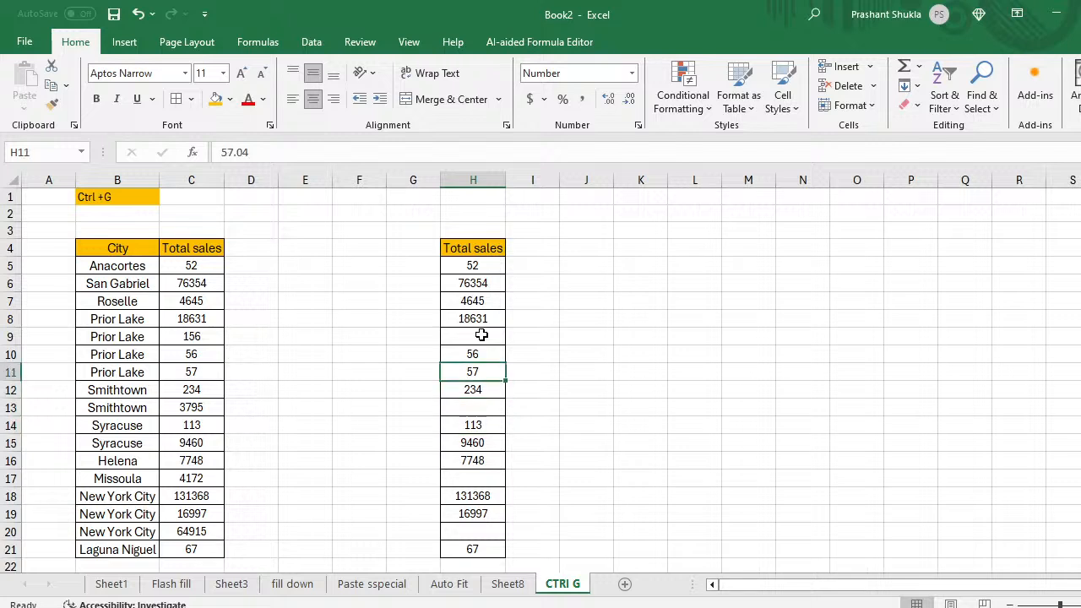
pyautogui.press('Up')
pyautogui.press('Up')
pyautogui.press('Up')
pyautogui.press('Left')
pyautogui.press('Down')
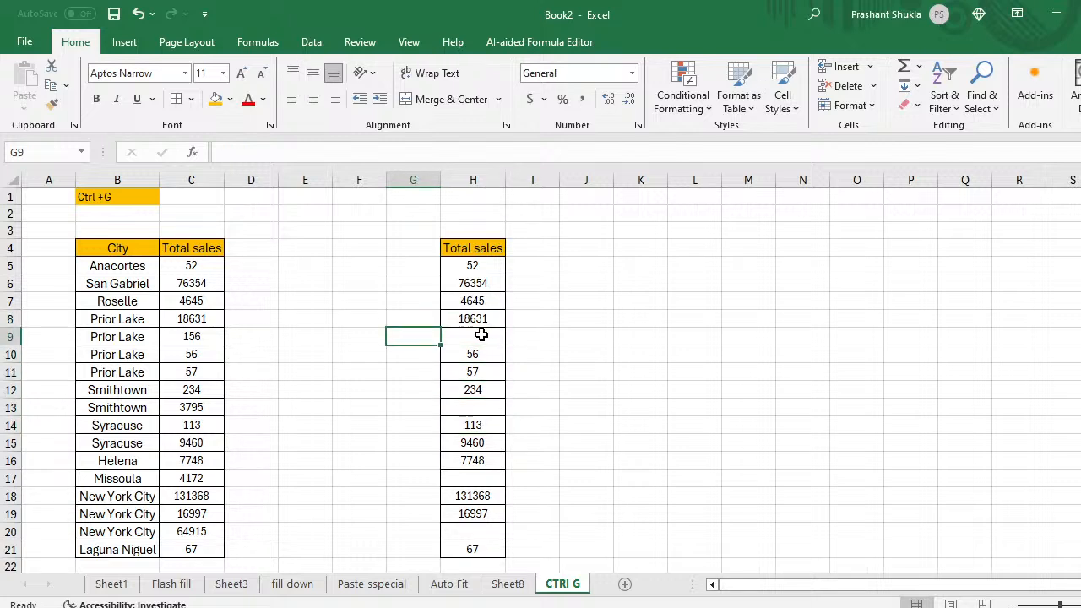
# Step: Label cell G9 'SUm', removing the stray entries typed along the way
pyautogui.write('Sum')
pyautogui.press('Return')
pyautogui.write('\\')
pyautogui.press('Up')
pyautogui.press('BackSpace')
pyautogui.write('SUm')
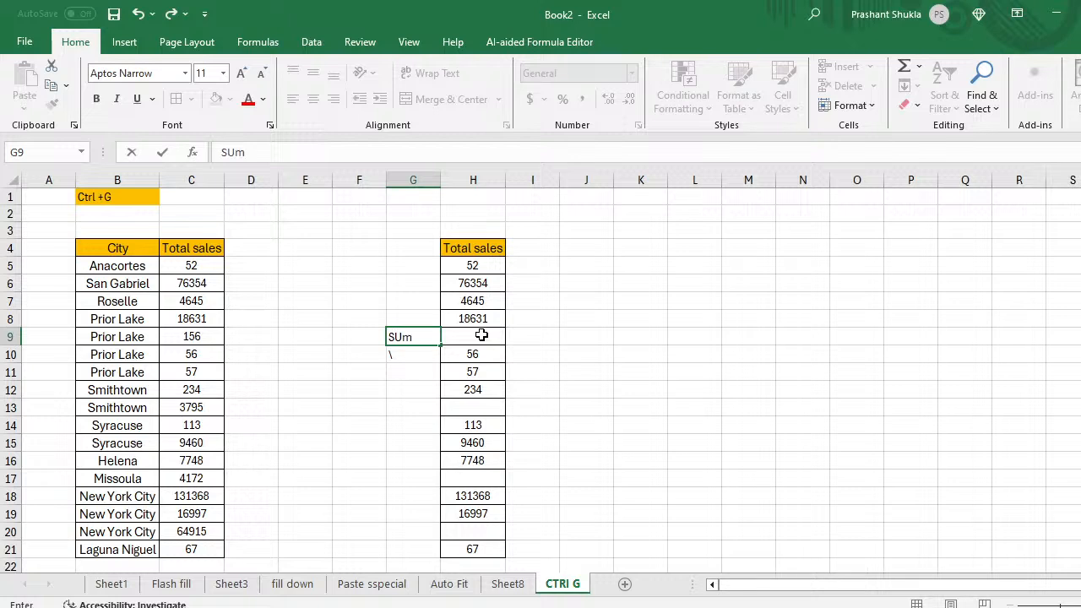
pyautogui.press('Return')
pyautogui.write('\\')
pyautogui.press('BackSpace')
pyautogui.press('Return')
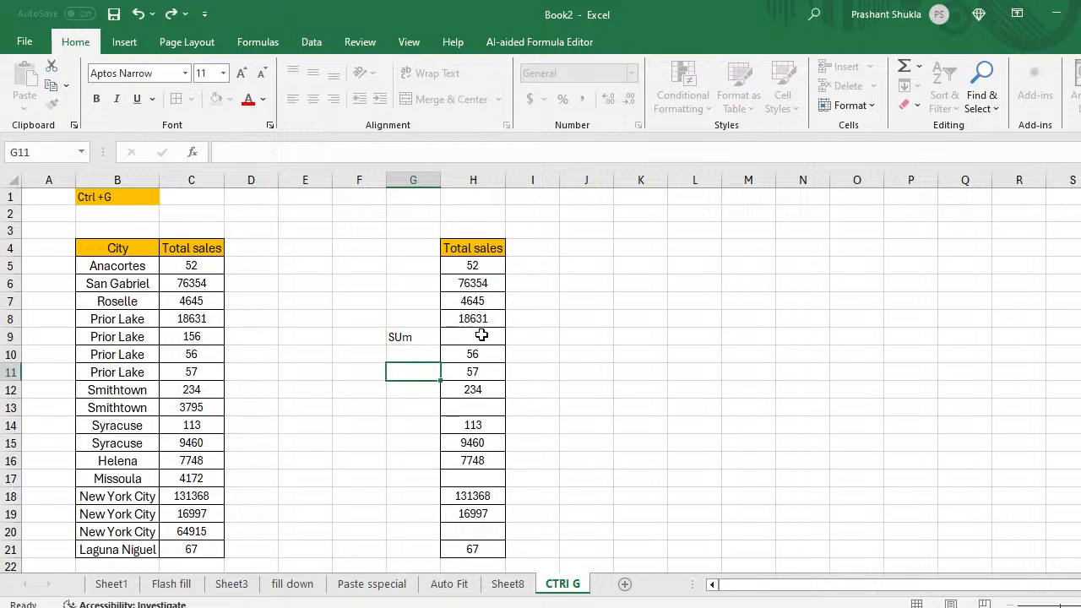
pyautogui.press('Up')
pyautogui.press('Up')
# Step: Copy the SUm label into G13, G17, G20 and G22
pyautogui.hotkey('ctrl', 'c')
pyautogui.press('Down')
pyautogui.press('Down')
pyautogui.press('Down')
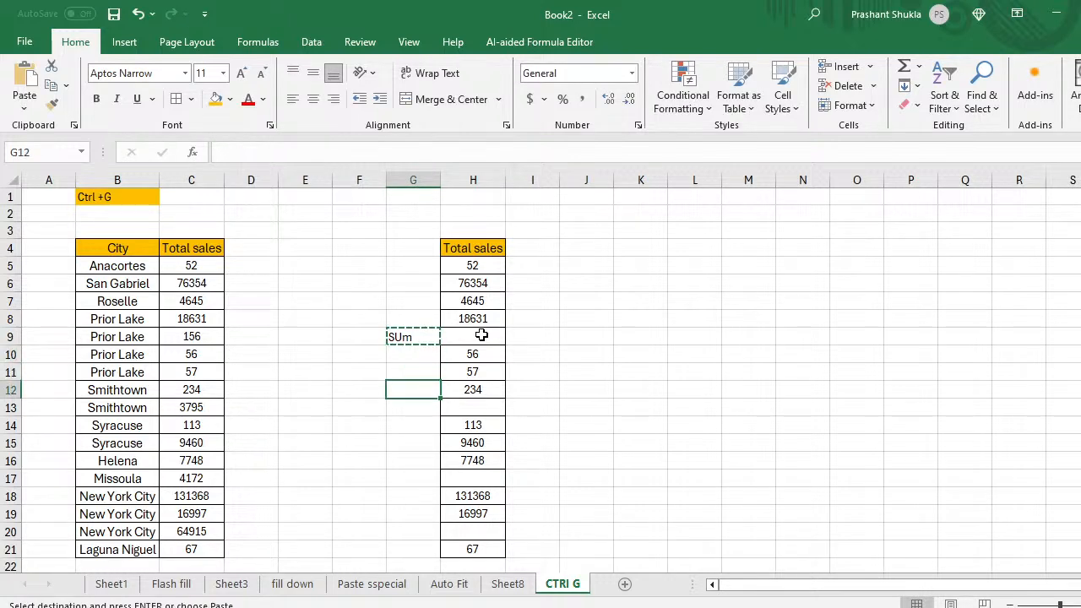
pyautogui.press('Down')
pyautogui.hotkey('ctrl', 'v')
pyautogui.press('Down')
pyautogui.press('Down')
pyautogui.press('Down')
pyautogui.press('Down')
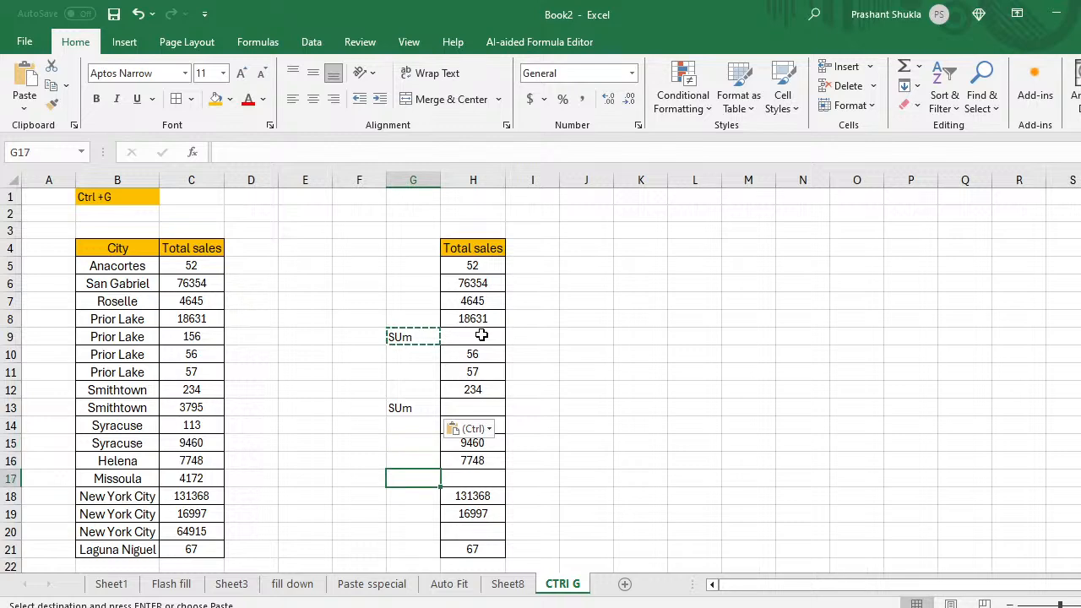
pyautogui.hotkey('ctrl', 'v')
pyautogui.press('Down')
pyautogui.press('Down')
pyautogui.press('Down')
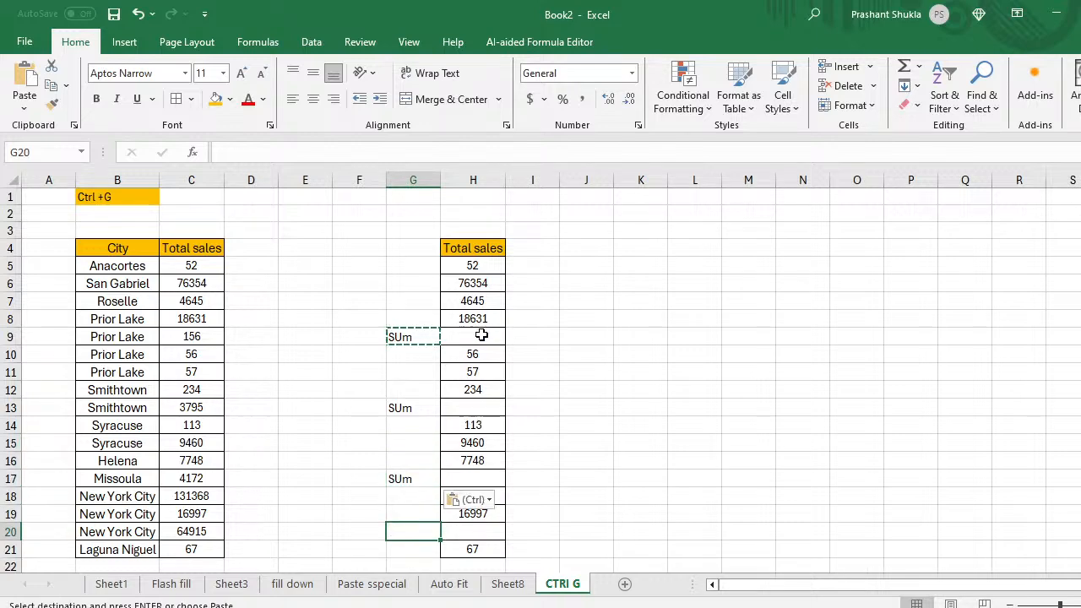
pyautogui.hotkey('ctrl', 'v')
pyautogui.press('Down')
pyautogui.press('Down')
pyautogui.press('Down')
pyautogui.press('Up')
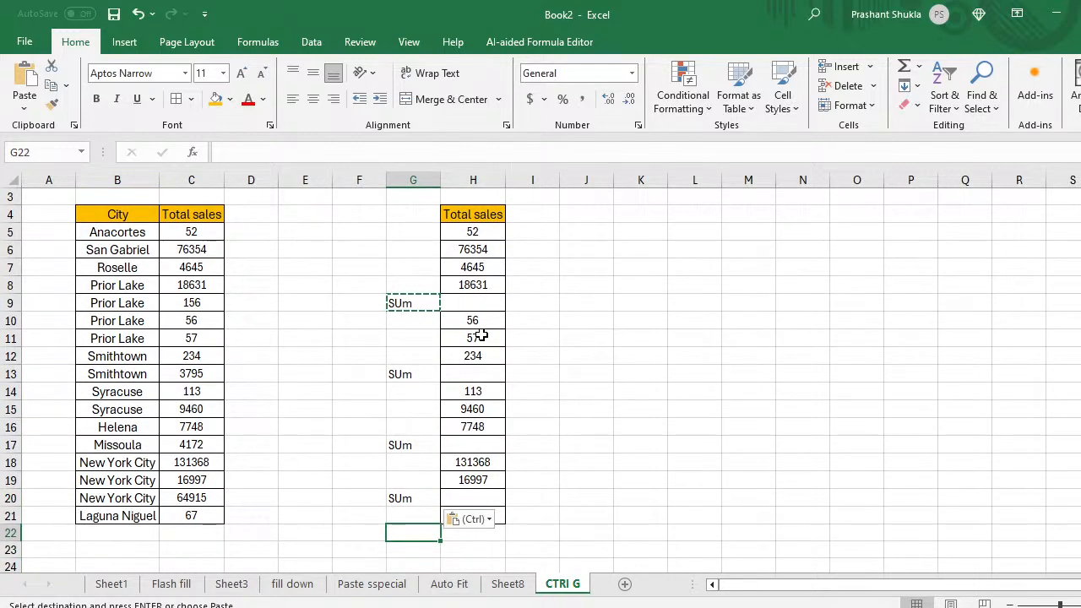
pyautogui.hotkey('ctrl', 'v')
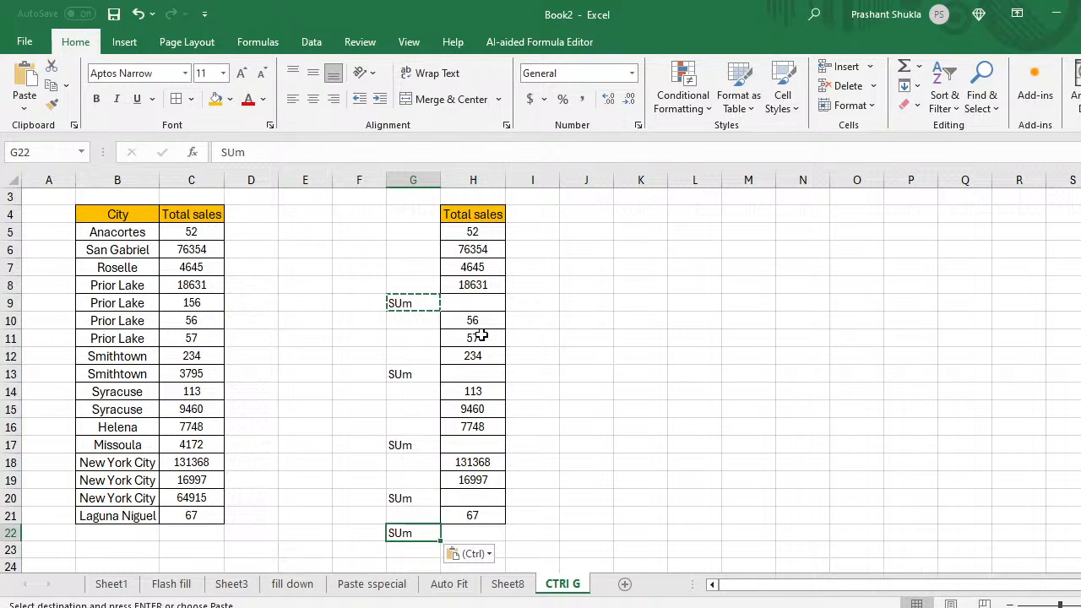
# Step: Select the range H5:H21 in the Total sales copy
pyautogui.press('Right')
pyautogui.press('Left')
pyautogui.press('Up')
pyautogui.press('Up')
pyautogui.press('Up')
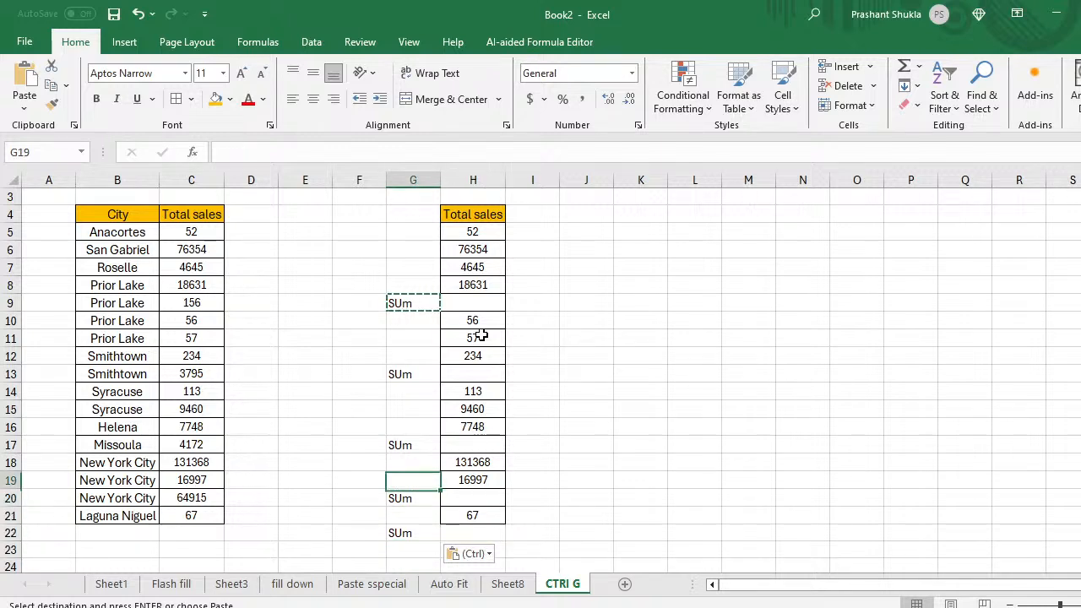
pyautogui.press('Up')
pyautogui.press('Up')
pyautogui.press('Right')
pyautogui.press('Up')
pyautogui.press('Up')
pyautogui.press('Up')
pyautogui.press('Up')
pyautogui.press('Up')
pyautogui.press('Up')
pyautogui.press('Up')
pyautogui.press('Up')
pyautogui.press('Up')
pyautogui.press('Up')
pyautogui.press('Up')
pyautogui.press('Up')
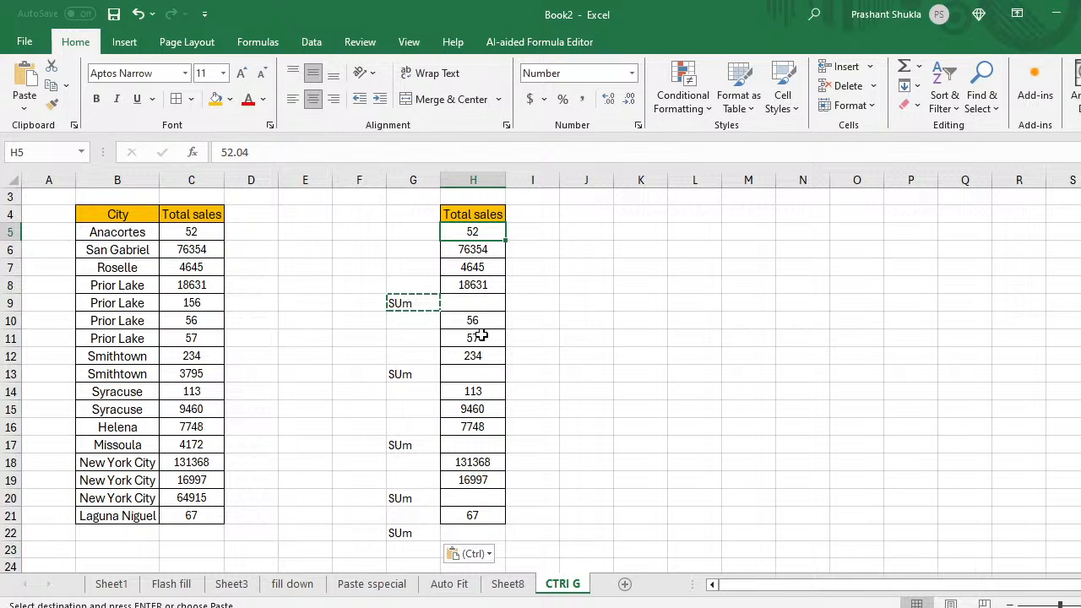
pyautogui.hotkey('ctrl', 'shift', 'Down')
pyautogui.hotkey('ctrl', 'shift', 'Down')
pyautogui.hotkey('shift', 'Down')
pyautogui.hotkey('shift', 'Down')
pyautogui.hotkey('shift', 'Down')
pyautogui.hotkey('shift', 'Down')
pyautogui.hotkey('shift', 'Down')
pyautogui.hotkey('shift', 'Down')
pyautogui.hotkey('shift', 'Down')
pyautogui.hotkey('shift', 'Down')
pyautogui.hotkey('shift', 'Down')
pyautogui.hotkey('shift', 'Down')
pyautogui.hotkey('shift', 'Down')
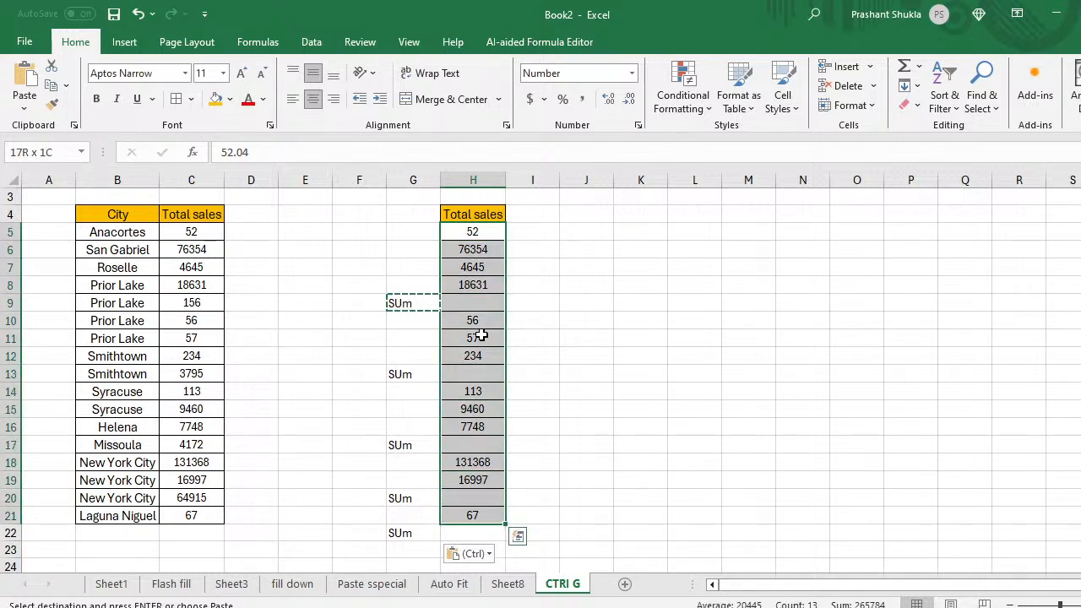
# Step: Select its blank cells via Go To Special > Blanks and AutoSum them (99683, 347, 17321, 148366)
pyautogui.hotkey('ctrl', 'g')
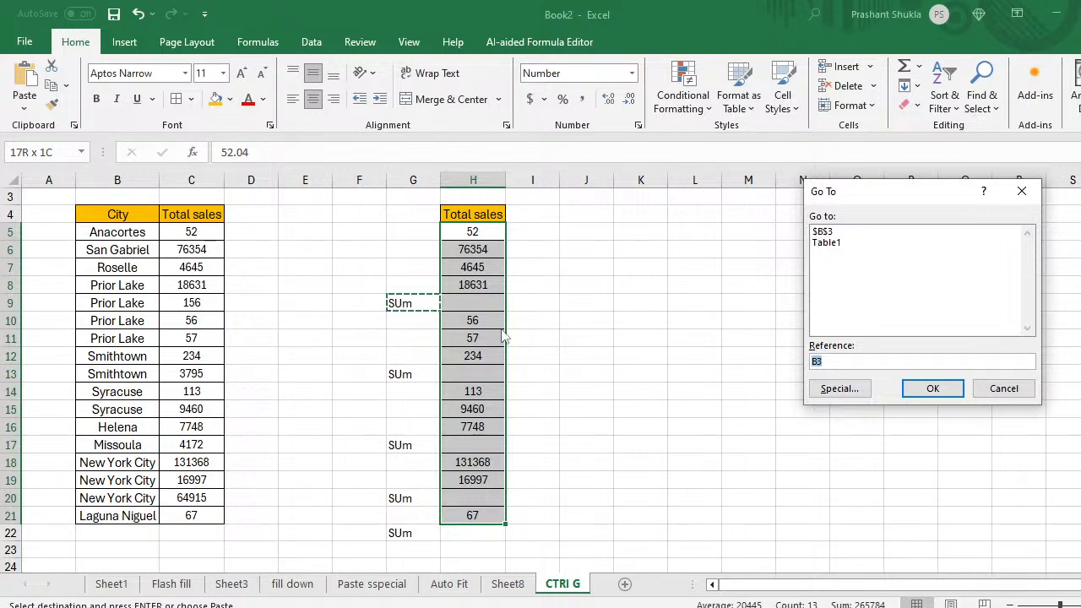
pyautogui.click(834, 388)
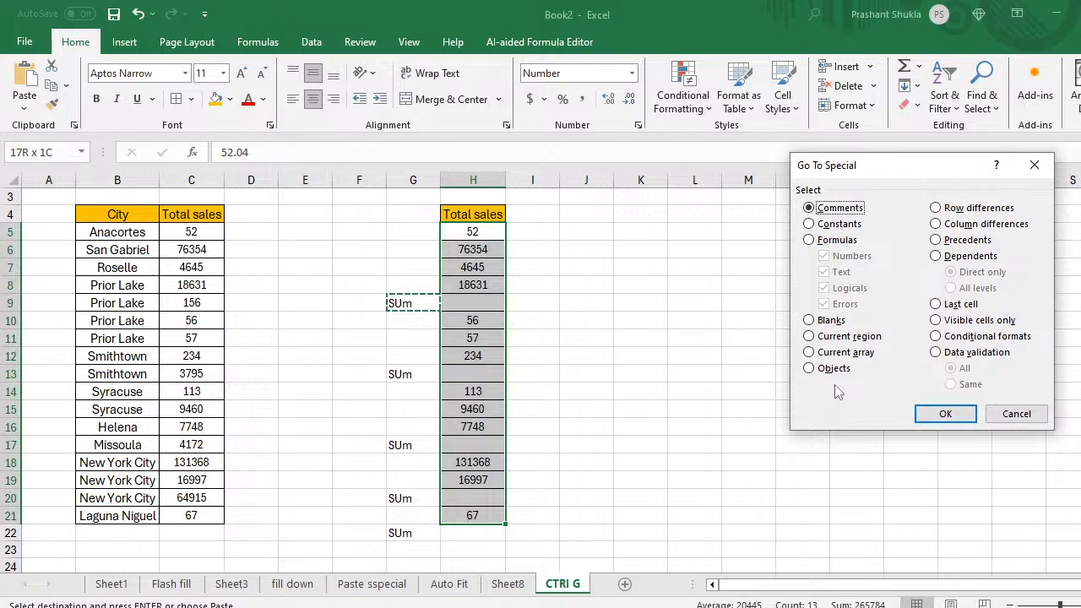
pyautogui.click(808, 321)
pyautogui.click(944, 414)
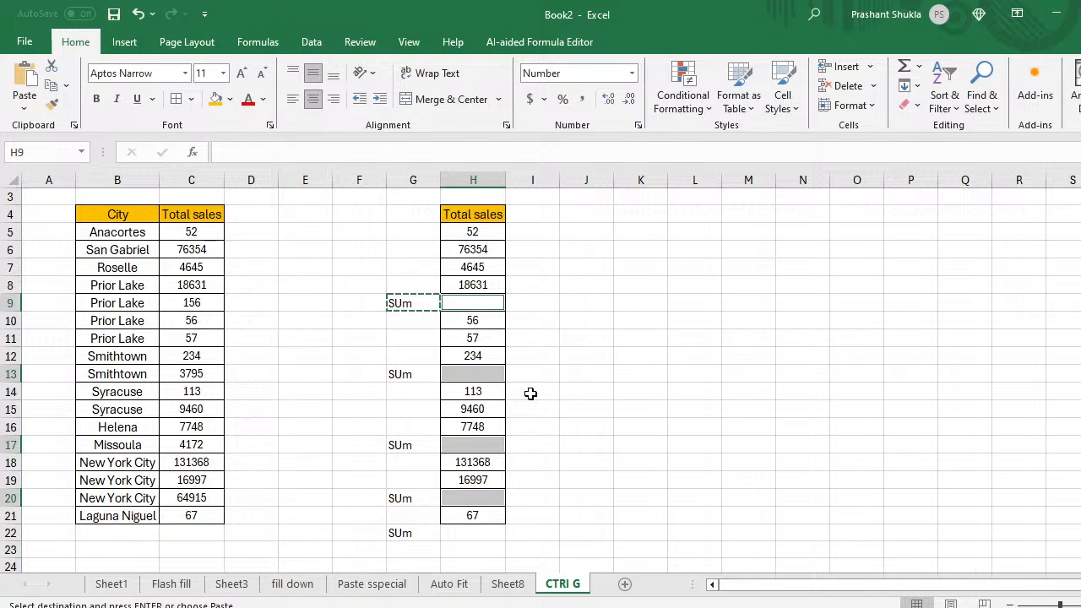
pyautogui.hotkey('alt', '=')
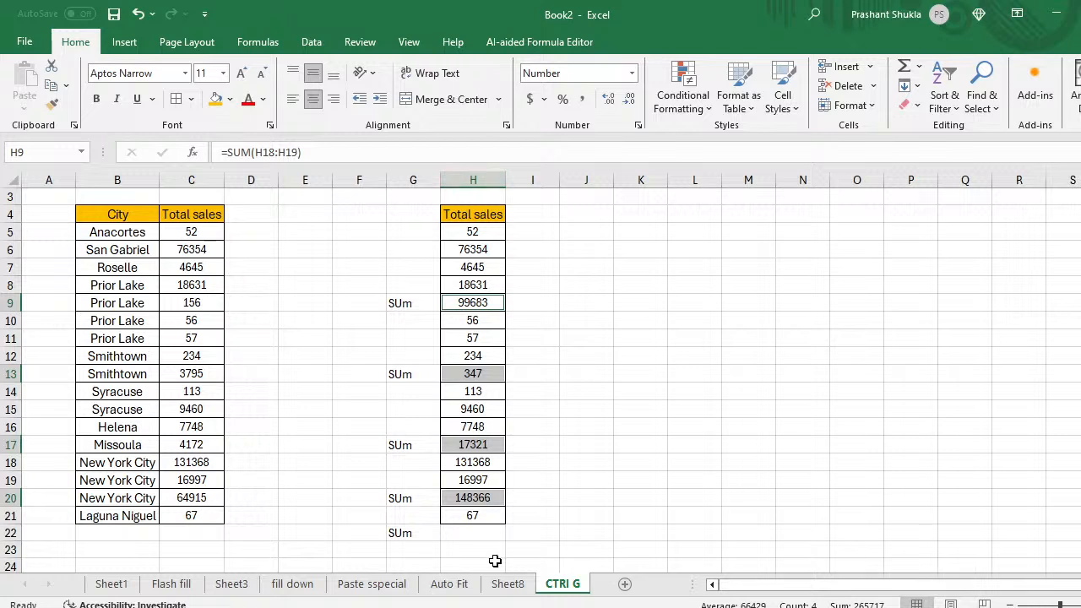
pyautogui.click(687, 258)
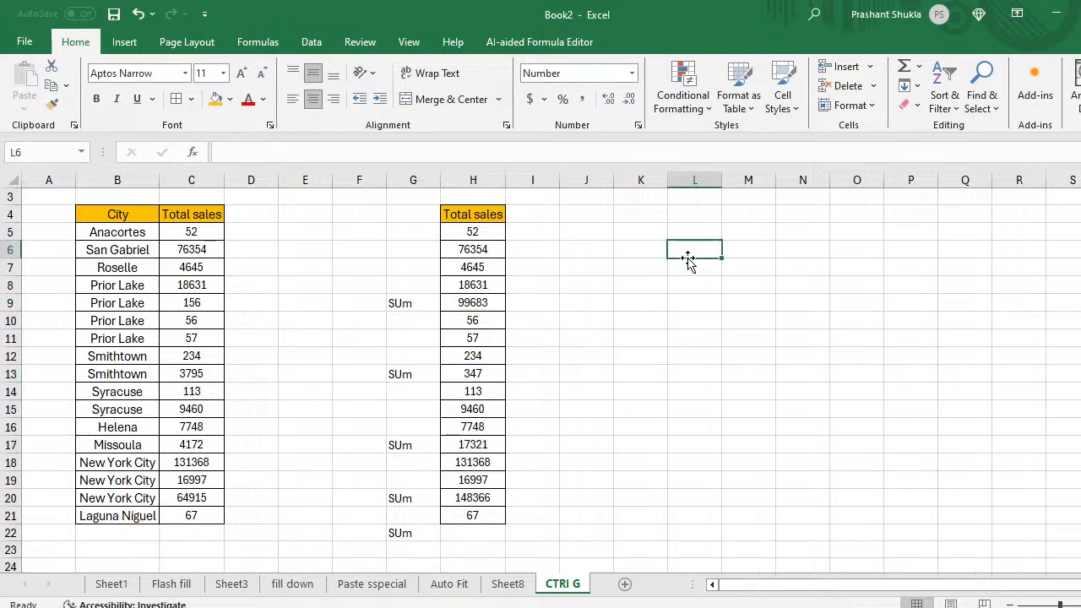
# Step: Enter =RANDBETWEEN(100,1000) in cell M6
pyautogui.press('Right')
pyautogui.press('Right')
pyautogui.press('Right')
pyautogui.press('Left')
pyautogui.press('Left')
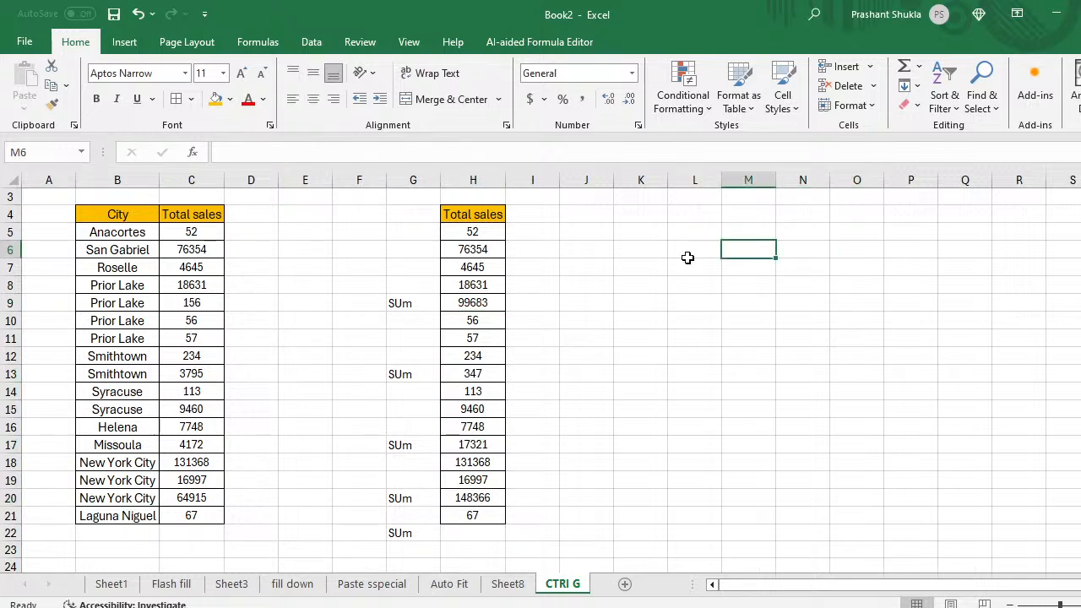
pyautogui.write('=ran')
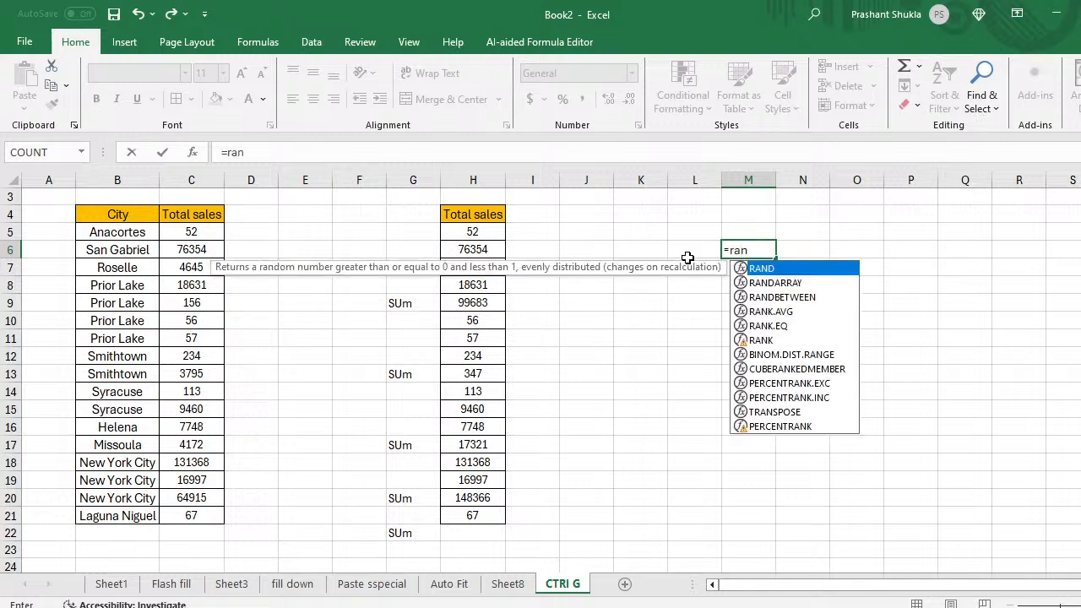
pyautogui.press('Down')
pyautogui.press('Down')
pyautogui.press('Tab')
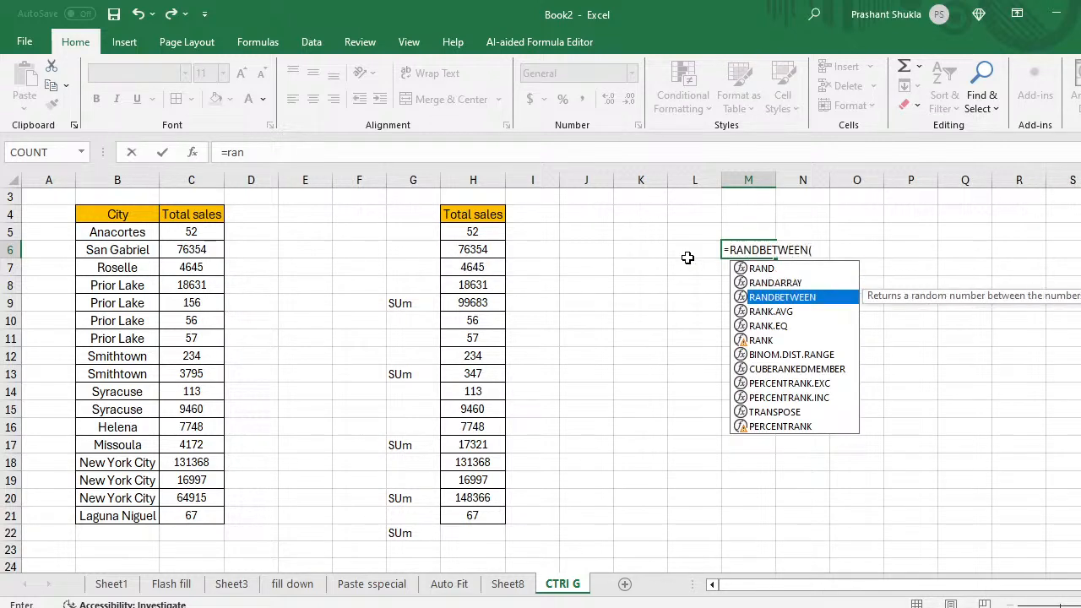
pyautogui.write('100')
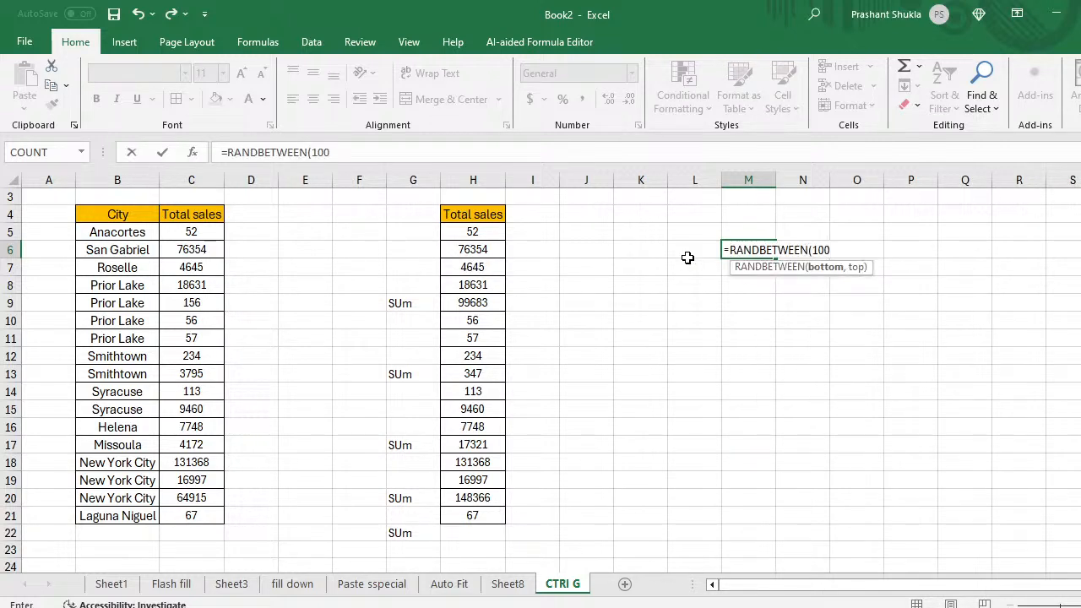
pyautogui.write(',1000')
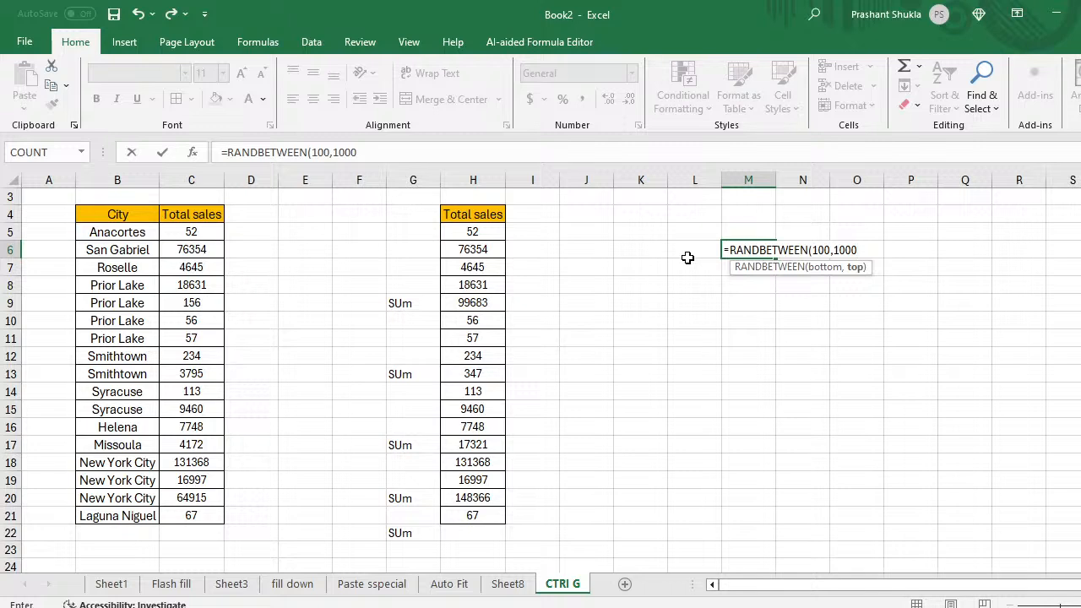
pyautogui.write(')')
pyautogui.press('Return')
# Step: Fill the random formula across M6:Q16 and convert the block to fixed values
pyautogui.press('Up')
pyautogui.hotkey('shift', 'Down')
pyautogui.hotkey('shift', 'Down')
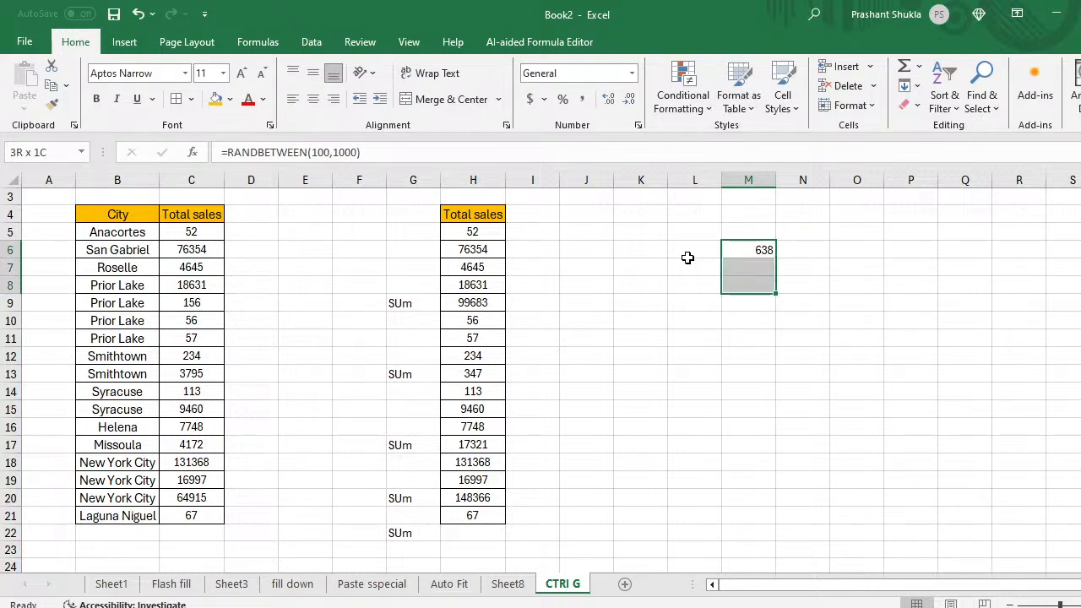
pyautogui.hotkey('shift', 'Down')
pyautogui.hotkey('shift', 'Down')
pyautogui.hotkey('shift', 'Down')
pyautogui.hotkey('shift', 'Down')
pyautogui.hotkey('shift', 'Down')
pyautogui.hotkey('shift', 'Down')
pyautogui.hotkey('shift', 'Down')
pyautogui.hotkey('shift', 'Down')
pyautogui.hotkey('shift', 'Right')
pyautogui.hotkey('shift', 'Right')
pyautogui.hotkey('shift', 'Right')
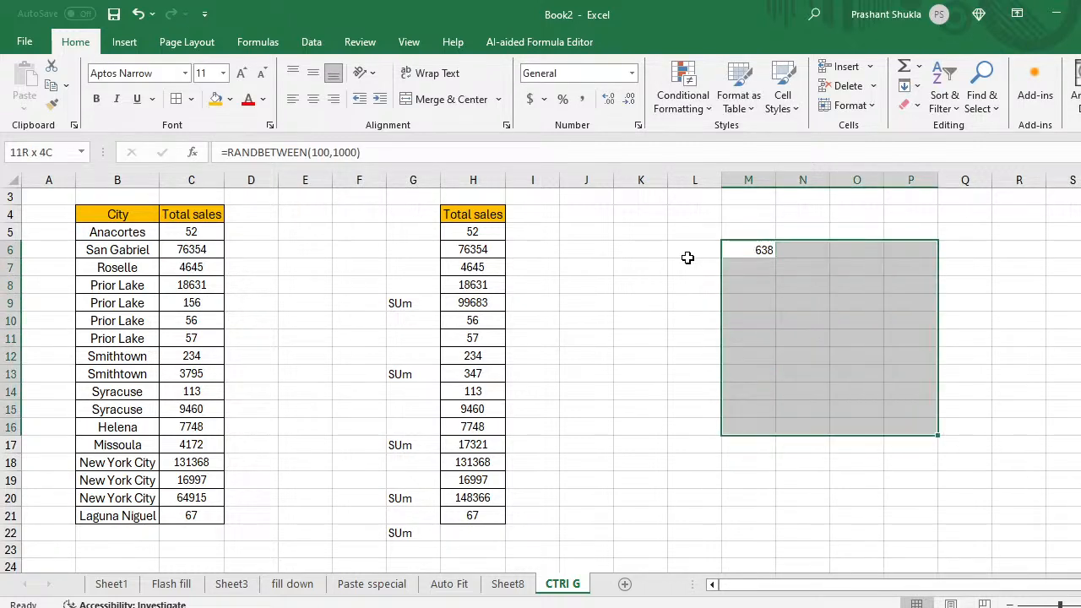
pyautogui.hotkey('shift', 'Right')
pyautogui.hotkey('ctrl', 'r')
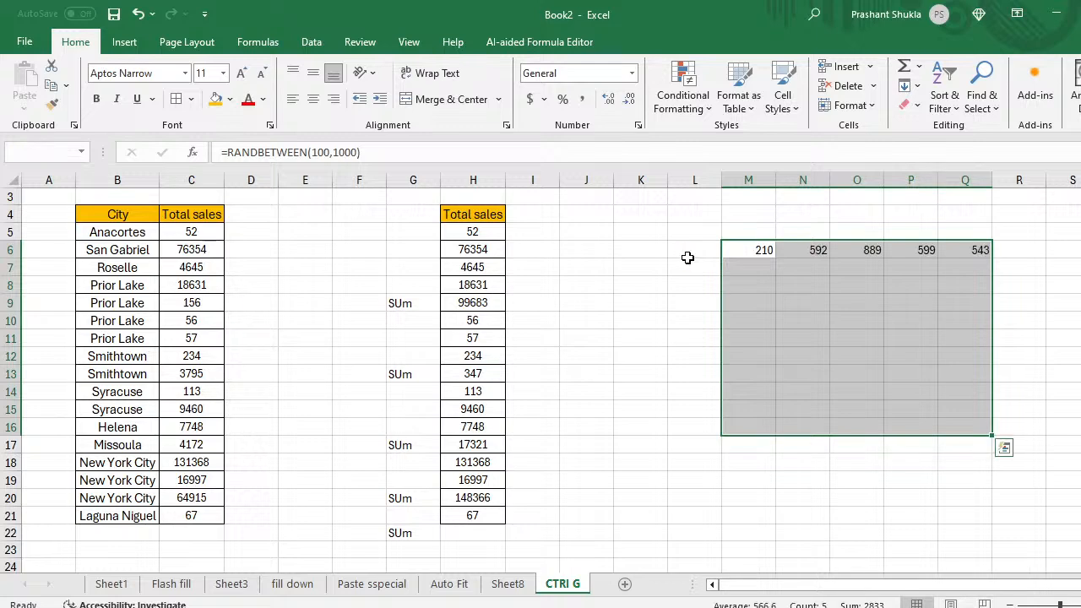
pyautogui.hotkey('ctrl', 'd')
pyautogui.hotkey('ctrl', 'c')
pyautogui.hotkey('ctrl', 'alt', 'v')
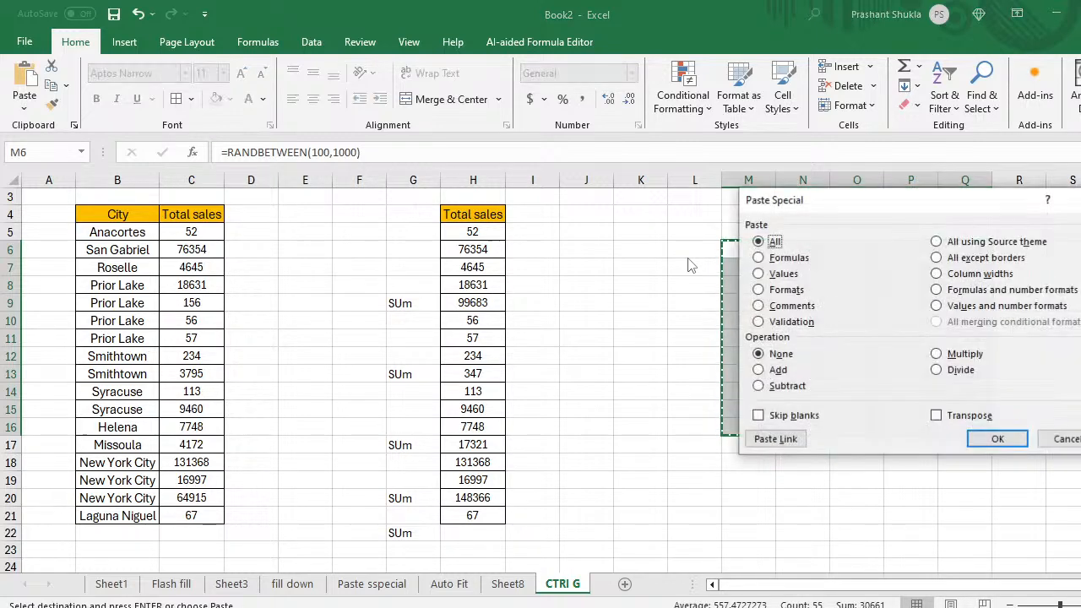
pyautogui.press('v')
pyautogui.press('Return')
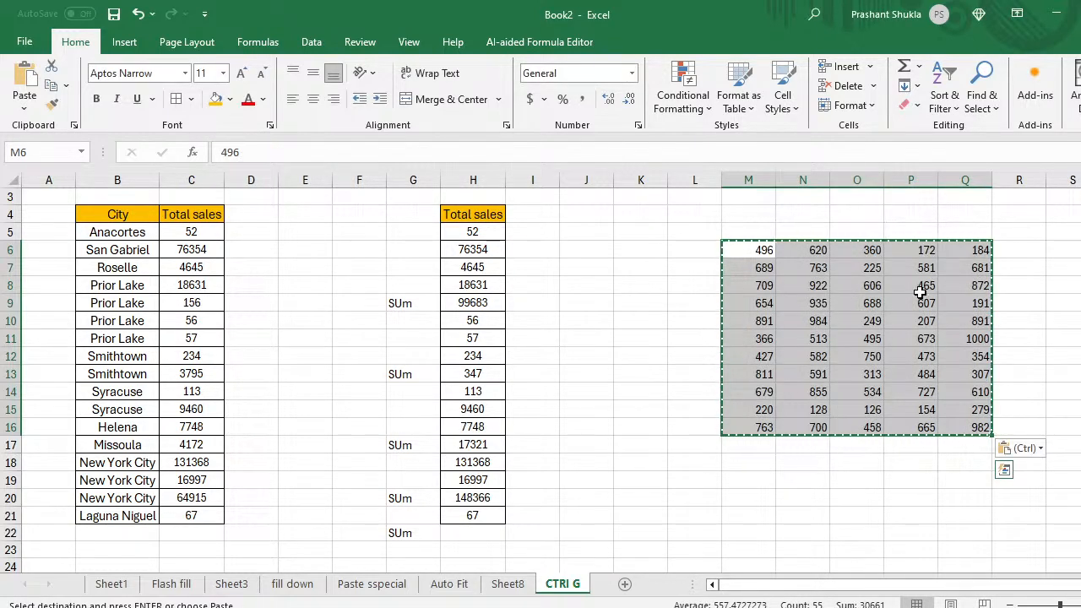
# Step: Give M6:Q16 All Borders and centre its numbers horizontally and vertically
pyautogui.click(176, 99)
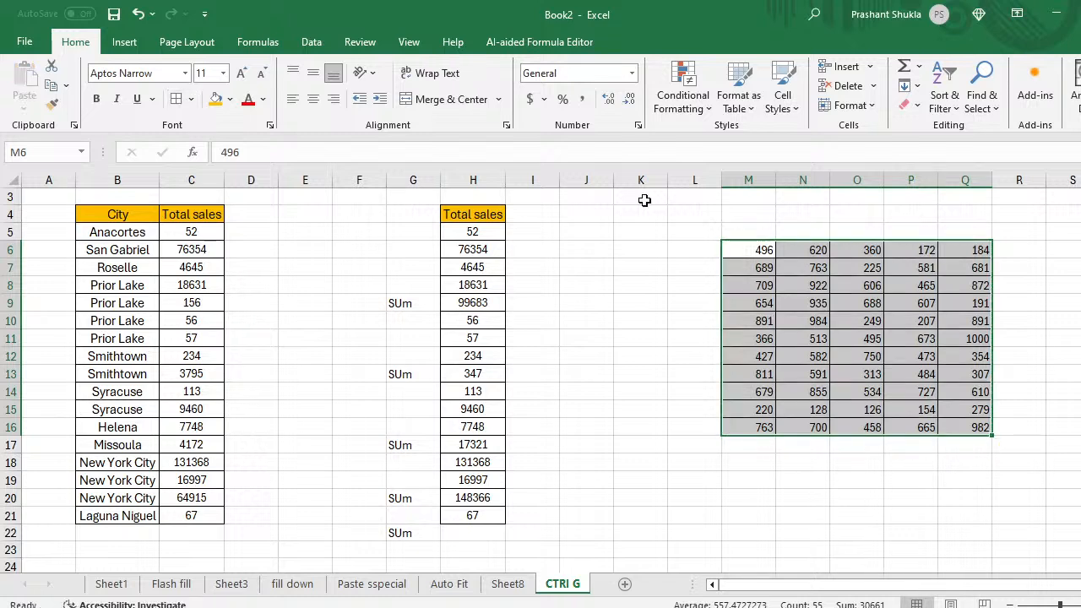
pyautogui.click(313, 98)
pyautogui.click(312, 73)
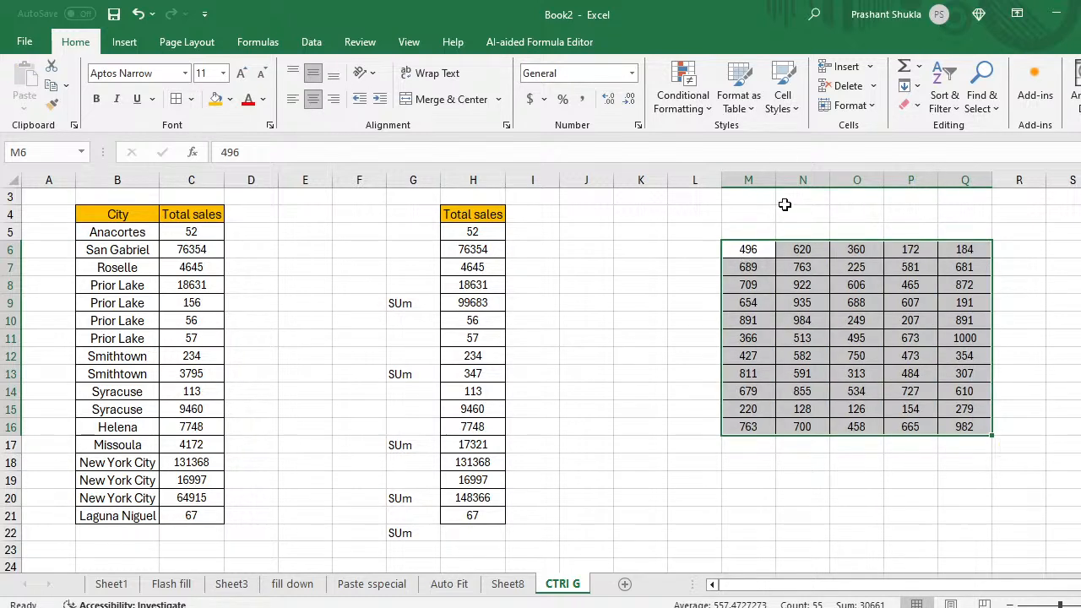
pyautogui.click(792, 325)
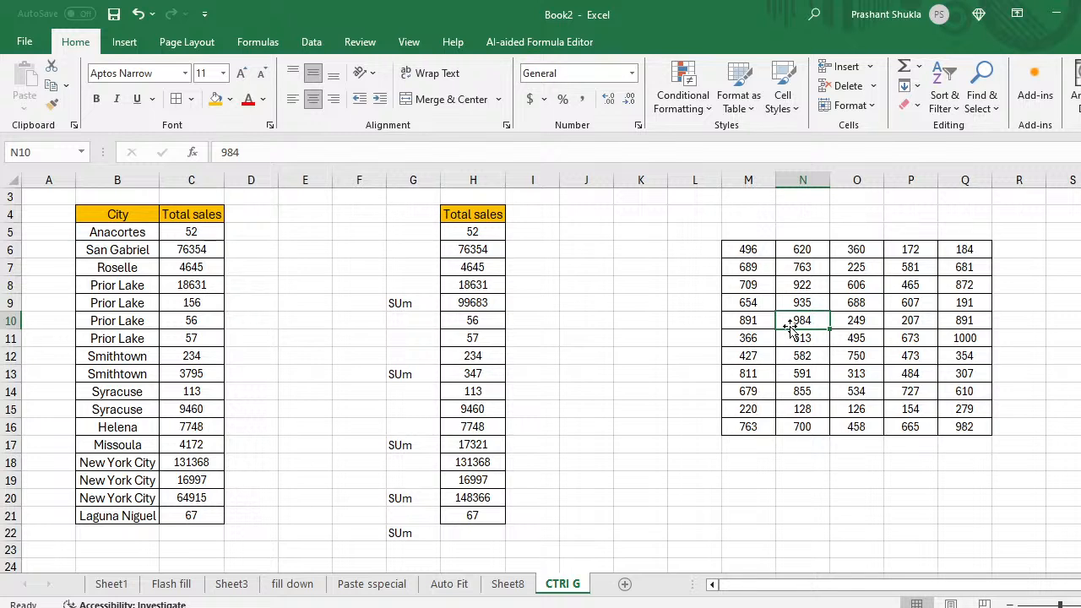
# Step: Clear the 935 from cell N9
pyautogui.press('Up')
pyautogui.press('Left')
pyautogui.hotkey('shift', 'Right')
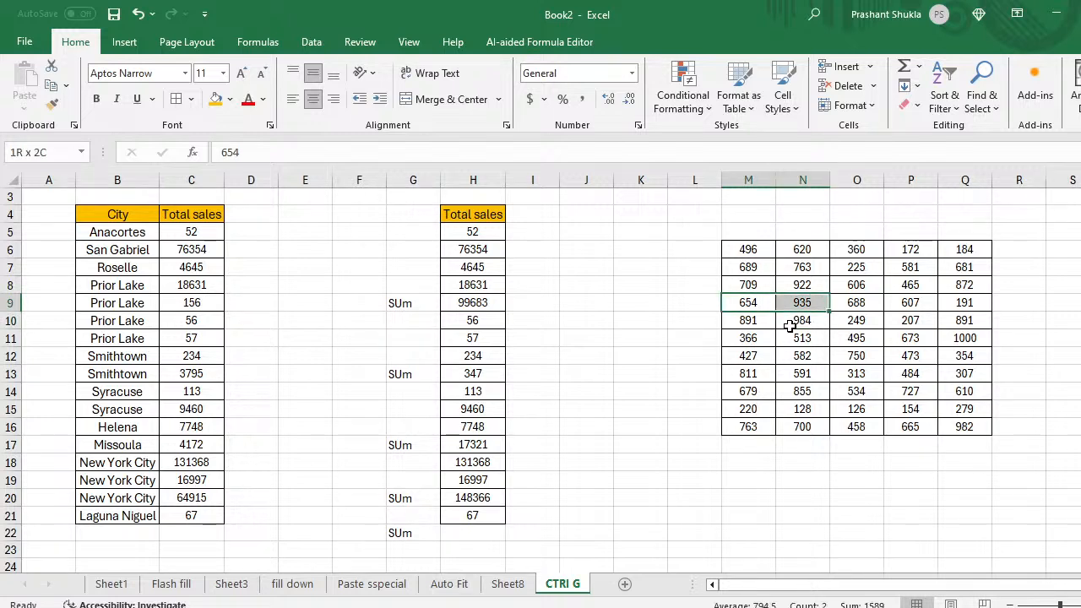
pyautogui.press('Right')
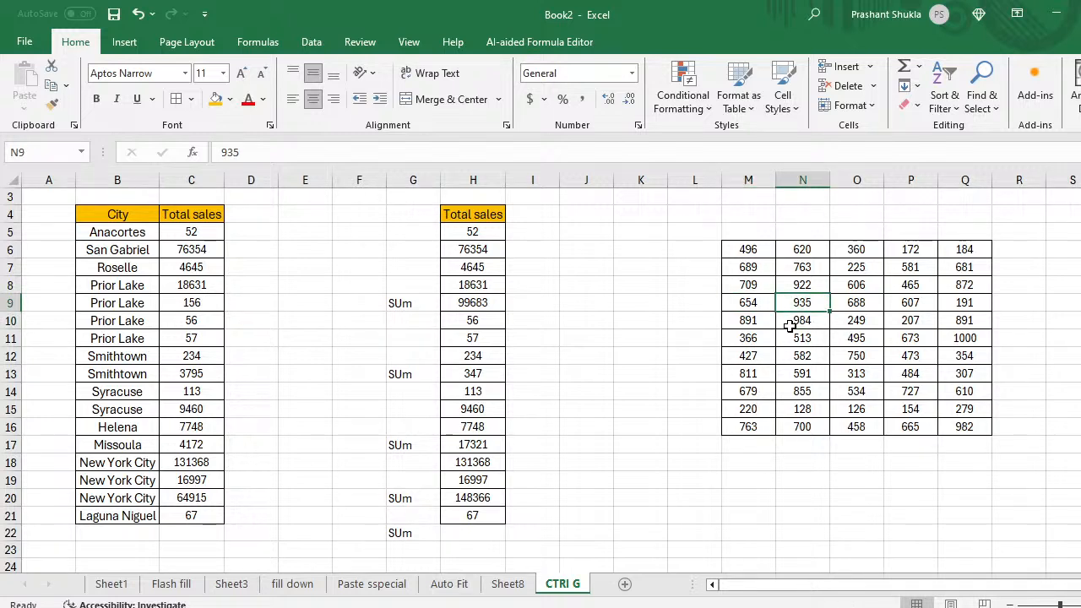
pyautogui.press('Left')
pyautogui.press('Right')
pyautogui.press('Delete')
# Step: Clear the values in O12 (750), N13 (591) and P15 (154)
pyautogui.press('Down')
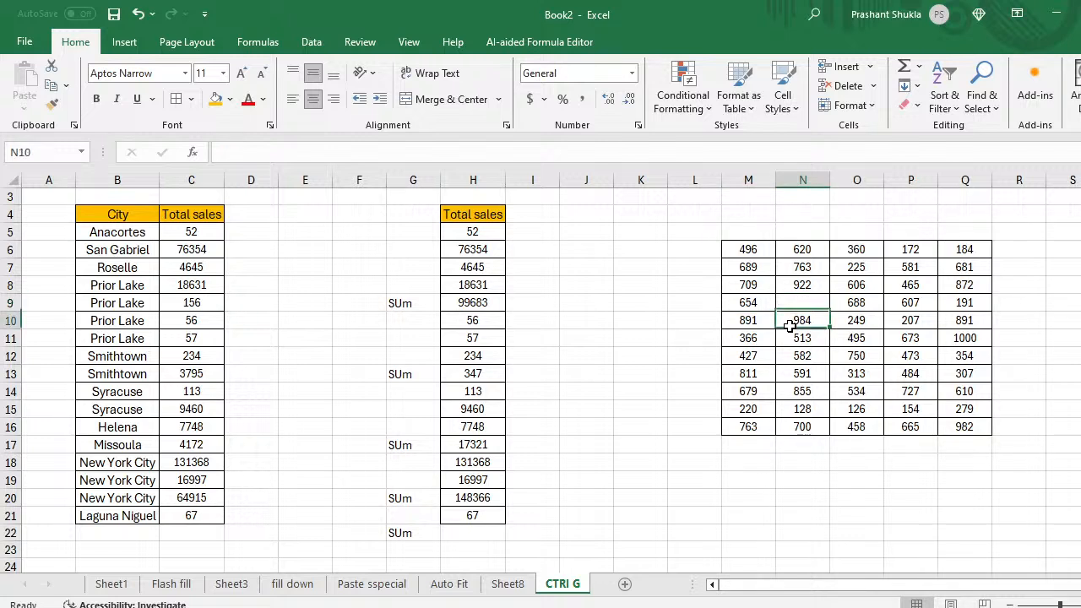
pyautogui.press('Down')
pyautogui.press('Right')
pyautogui.press('Down')
pyautogui.press('Delete')
pyautogui.press('Down')
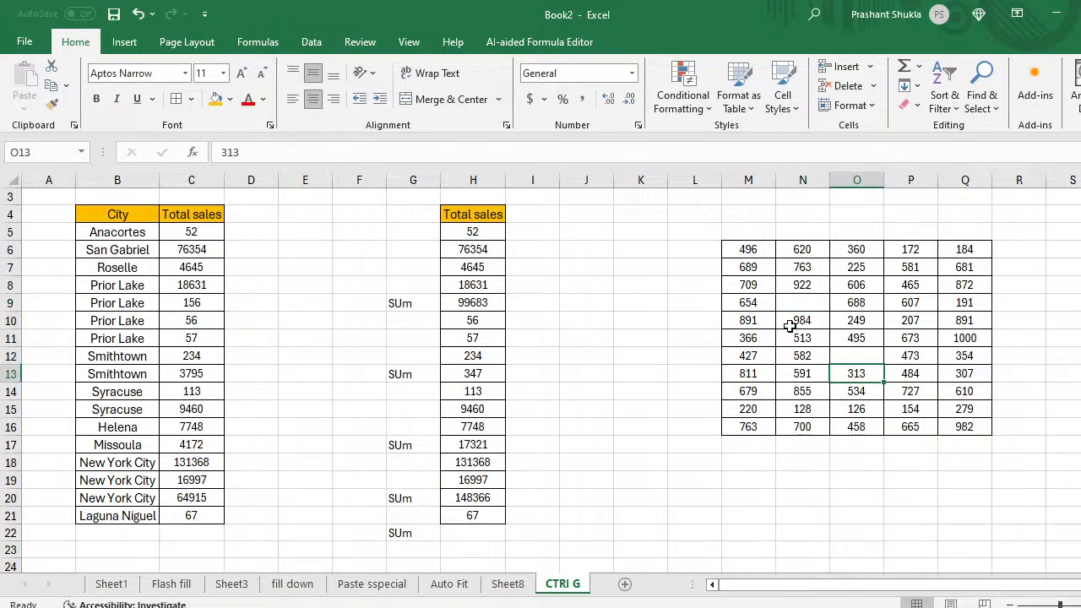
pyautogui.press('Left')
pyautogui.press('Delete')
pyautogui.press('Down')
pyautogui.press('Down')
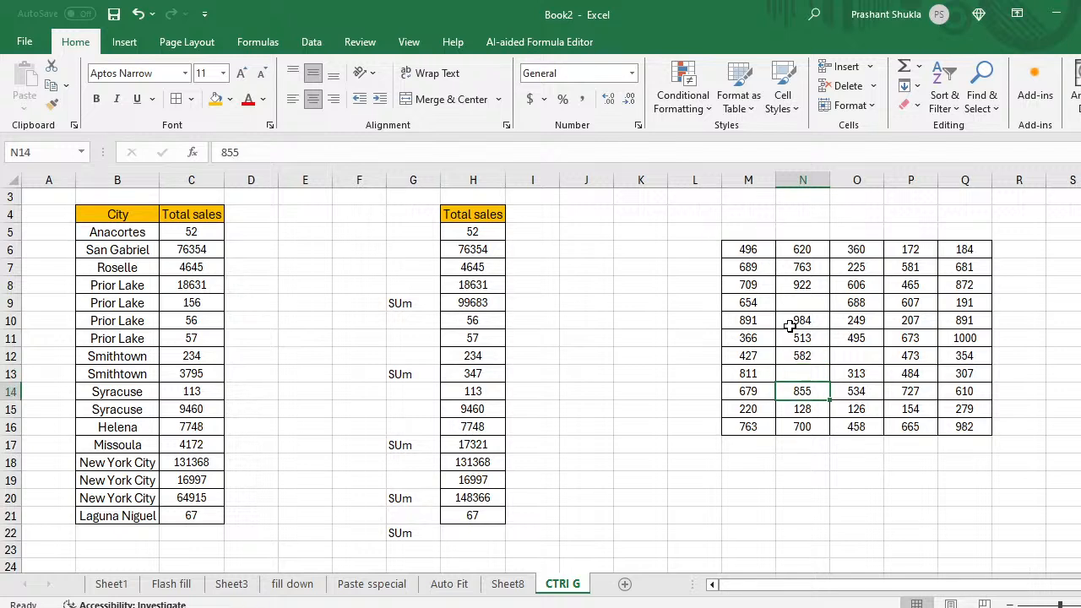
pyautogui.press('Right')
pyautogui.press('Right')
pyautogui.press('Delete')
# Step: Select the whole M6:Q16 number block and bring up Go To
pyautogui.press('Down')
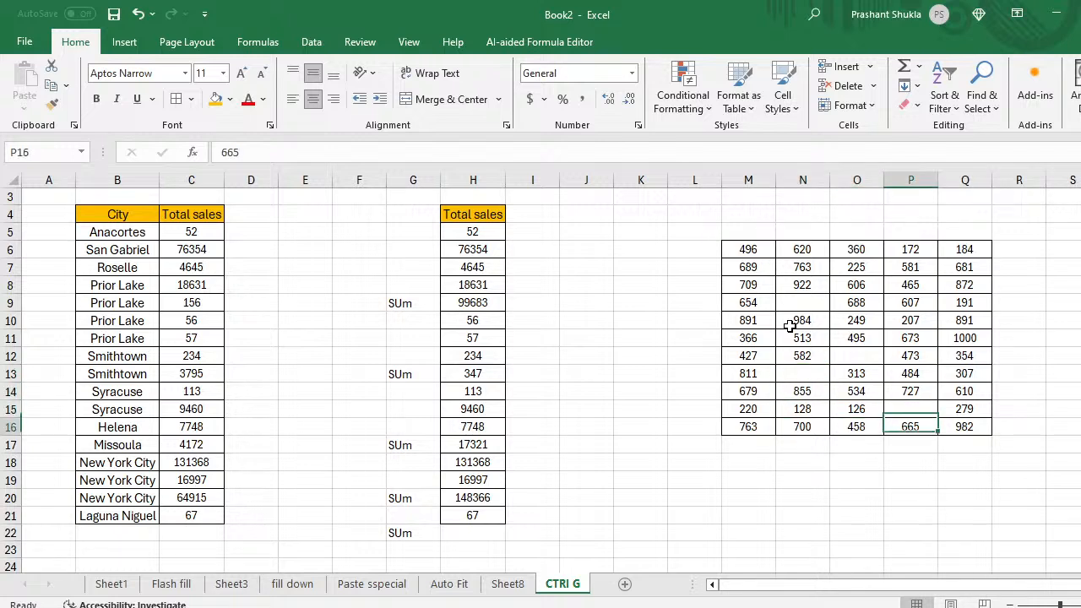
pyautogui.press('Up')
pyautogui.press('Up')
pyautogui.press('Up')
pyautogui.press('Up')
pyautogui.press('Left')
pyautogui.press('Left')
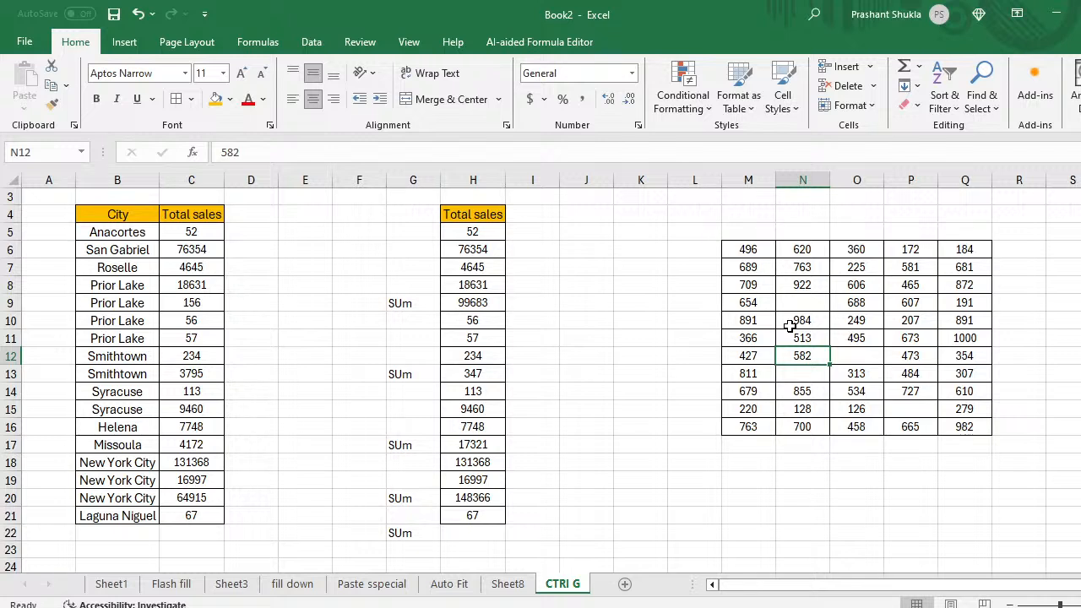
pyautogui.press('Up')
pyautogui.press('Up')
pyautogui.press('Up')
pyautogui.press('Left')
pyautogui.press('Up')
pyautogui.press('Up')
pyautogui.press('Up')
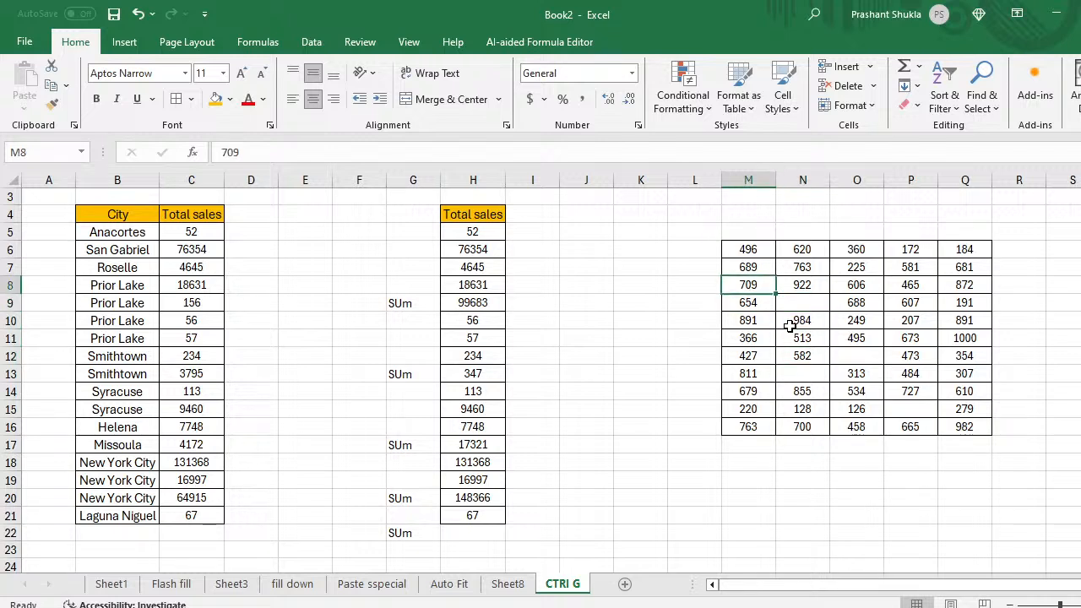
pyautogui.hotkey('ctrl', 'shift', 'Right')
pyautogui.hotkey('ctrl', 'shift', 'Down')
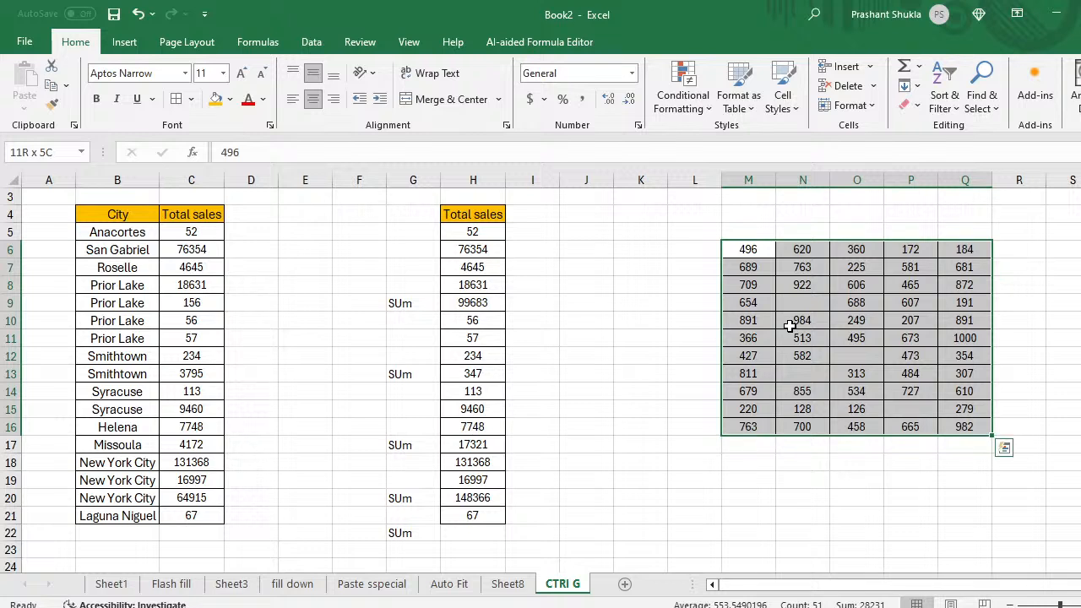
pyautogui.hotkey('ctrl', 'g')
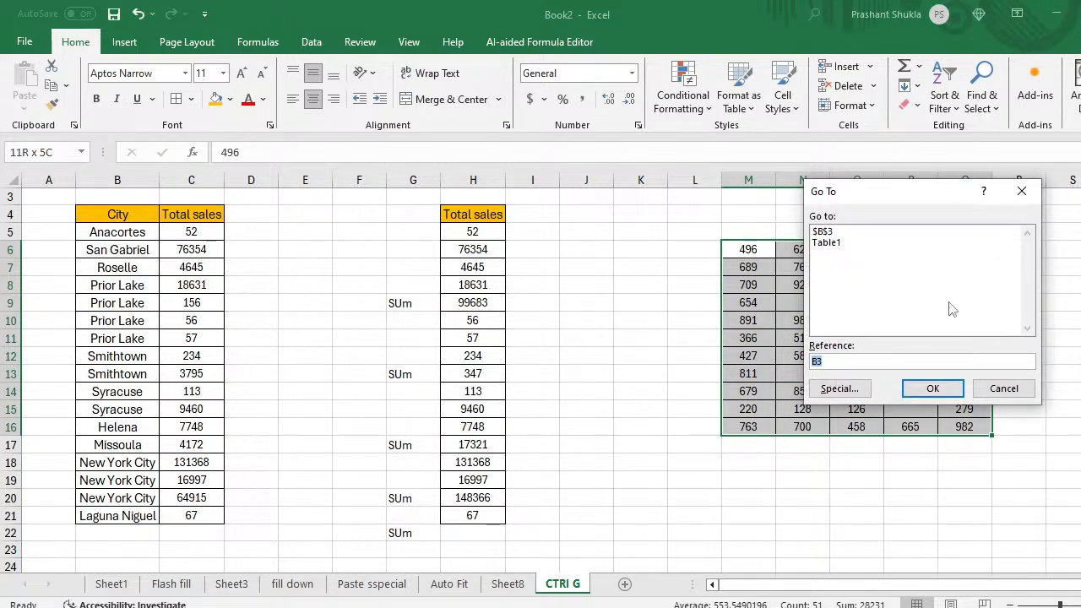
# Step: Use Go To Special with Blanks to select the empty cells in the block
pyautogui.write('s')
pyautogui.press('BackSpace')
pyautogui.click(839, 389)
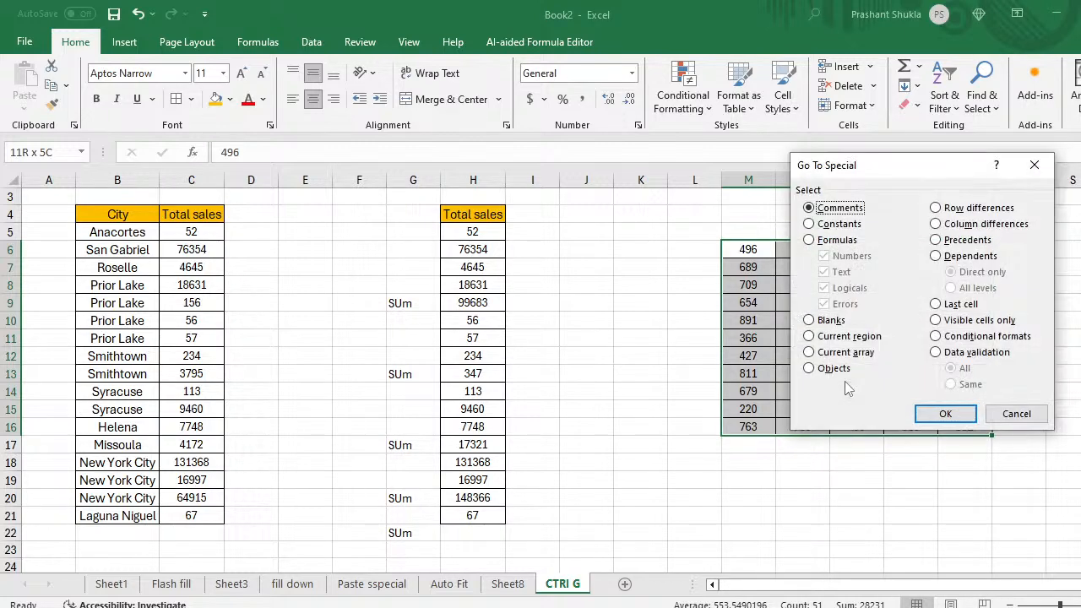
pyautogui.click(811, 322)
pyautogui.click(942, 415)
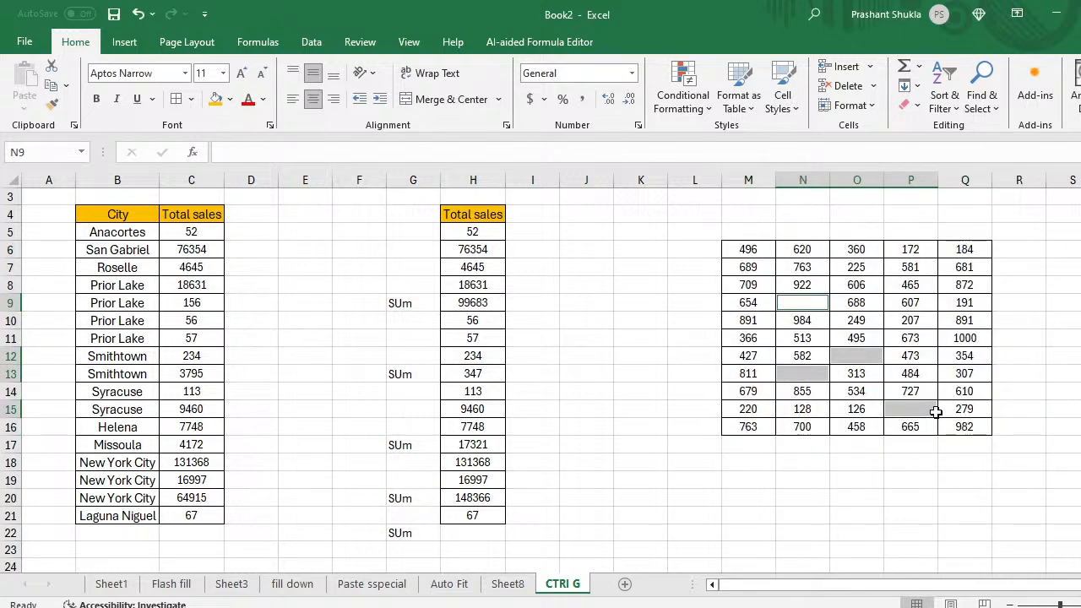
# Step: Enter 0 into N9, the first selected blank cell
pyautogui.write('0')
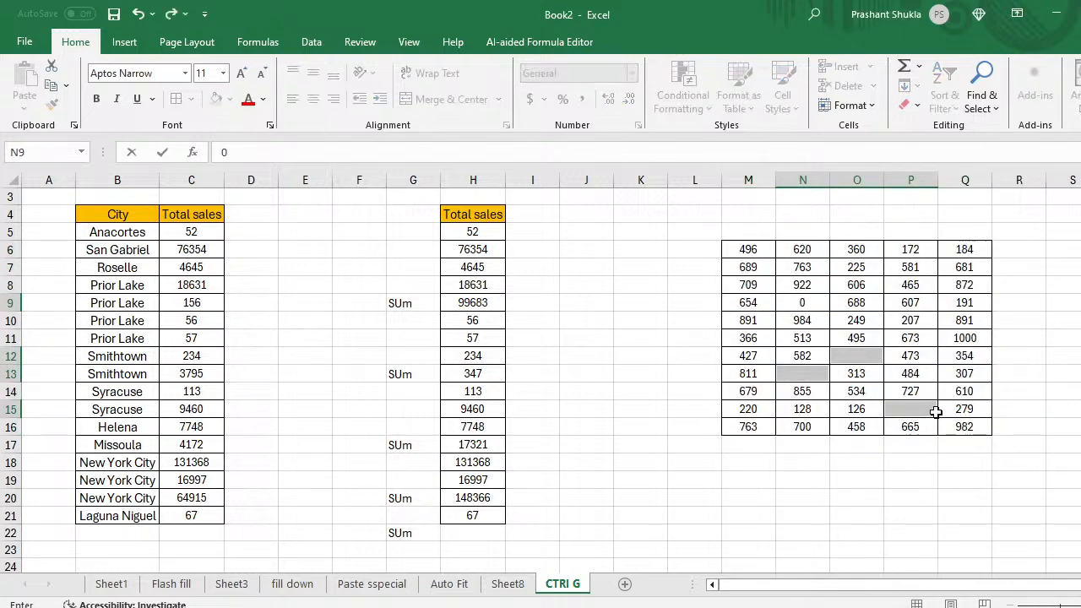
pyautogui.press('Return')
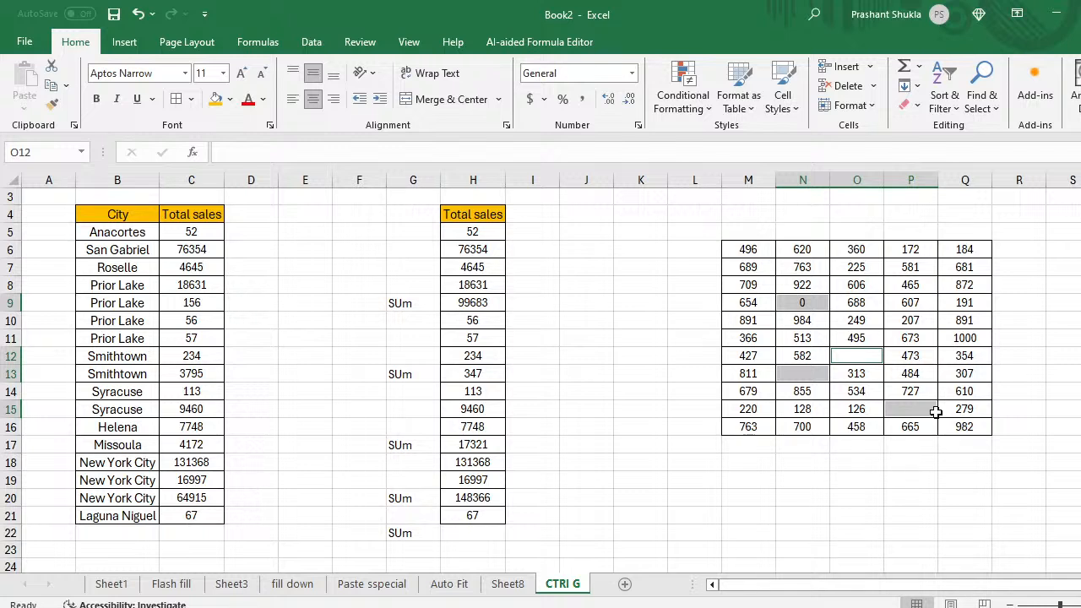
pyautogui.press('Return')
pyautogui.press('Return')
pyautogui.press('Return')
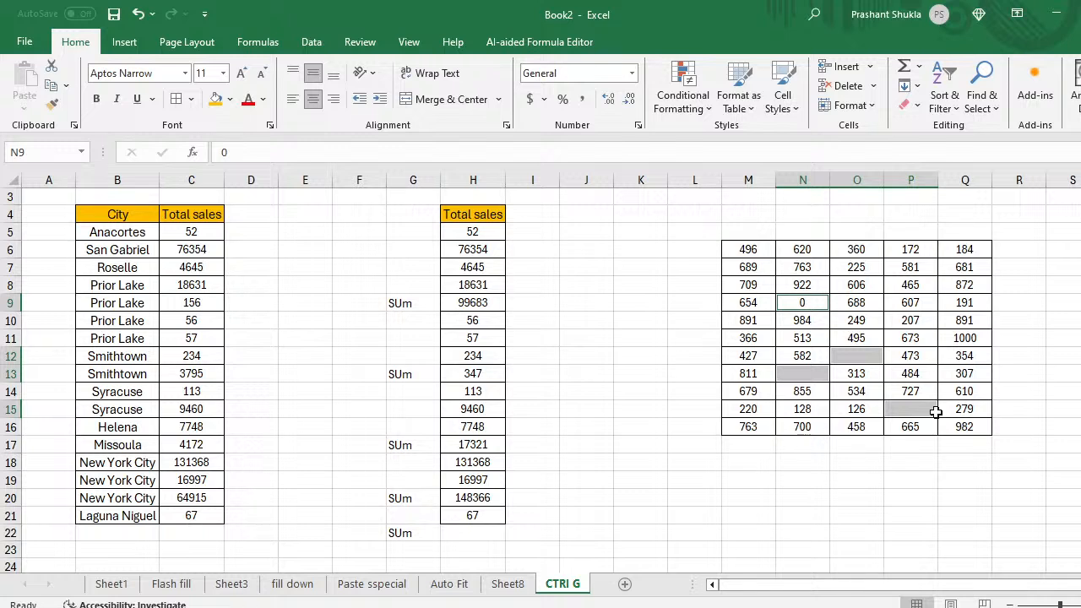
# Step: Undo the earlier entry and re-enter 0 in N9 with Ctrl+Enter
pyautogui.click(779, 256)
pyautogui.press('Left')
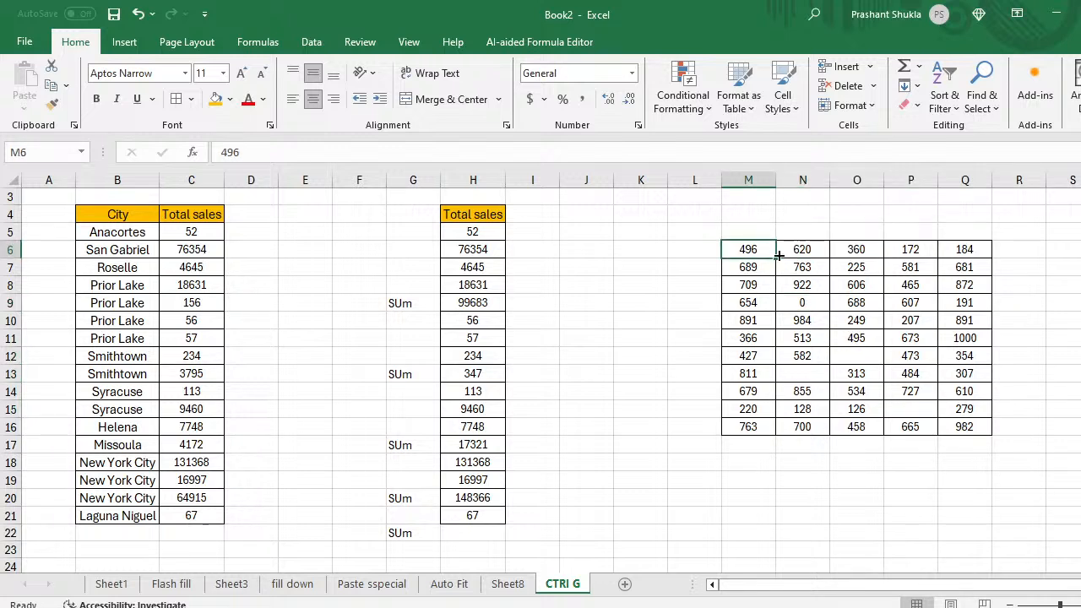
pyautogui.hotkey('ctrl', 'z')
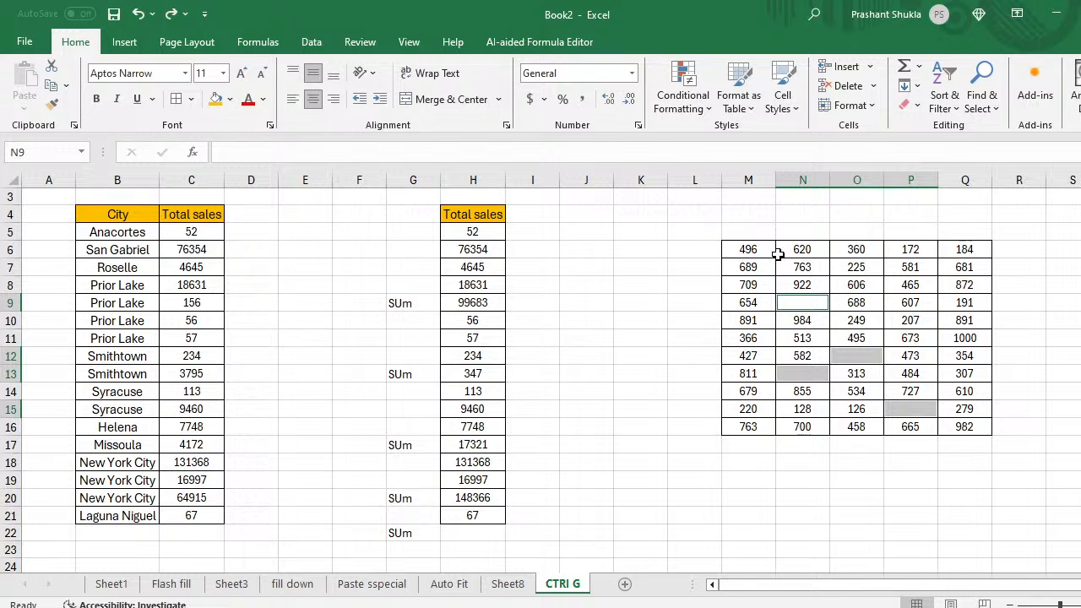
pyautogui.write('0')
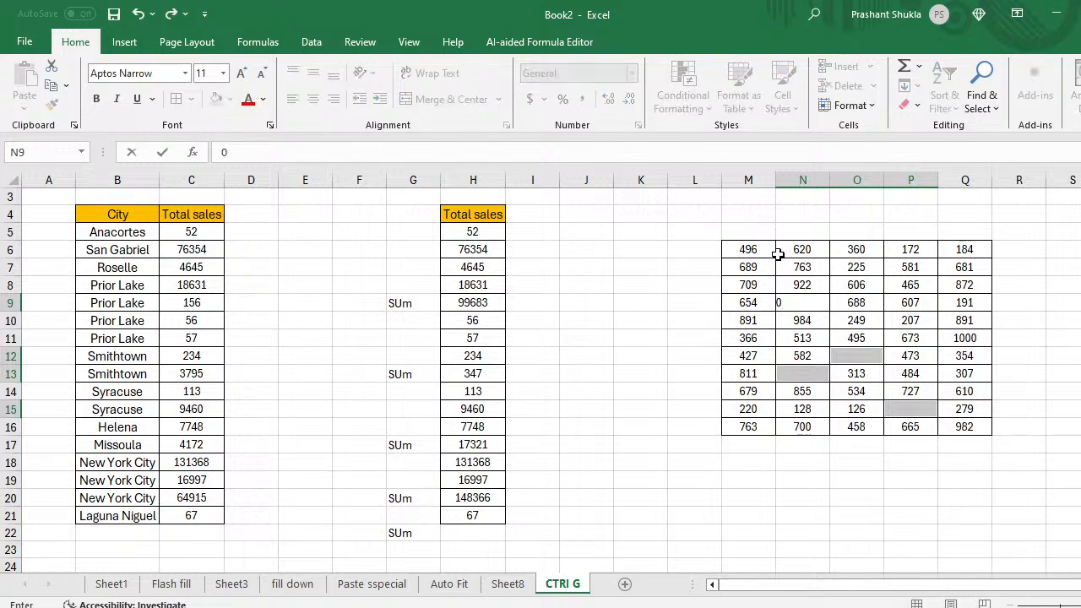
pyautogui.hotkey('ctrl', 'Return')
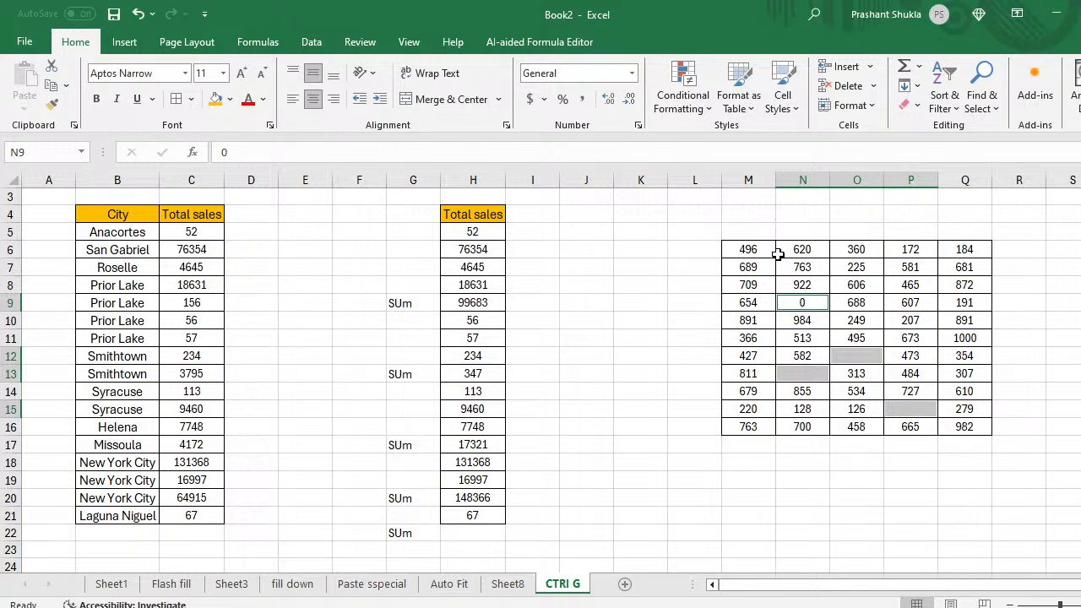
pyautogui.press('Down')
pyautogui.press('Up')
pyautogui.press('Down')
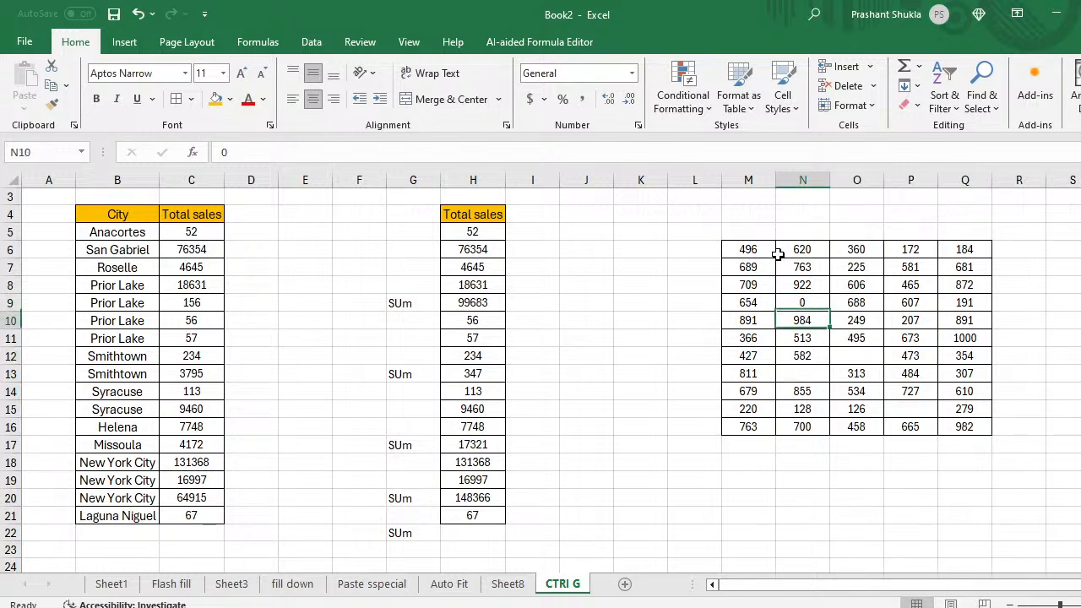
pyautogui.press('Up')
pyautogui.press('Up')
pyautogui.press('Down')
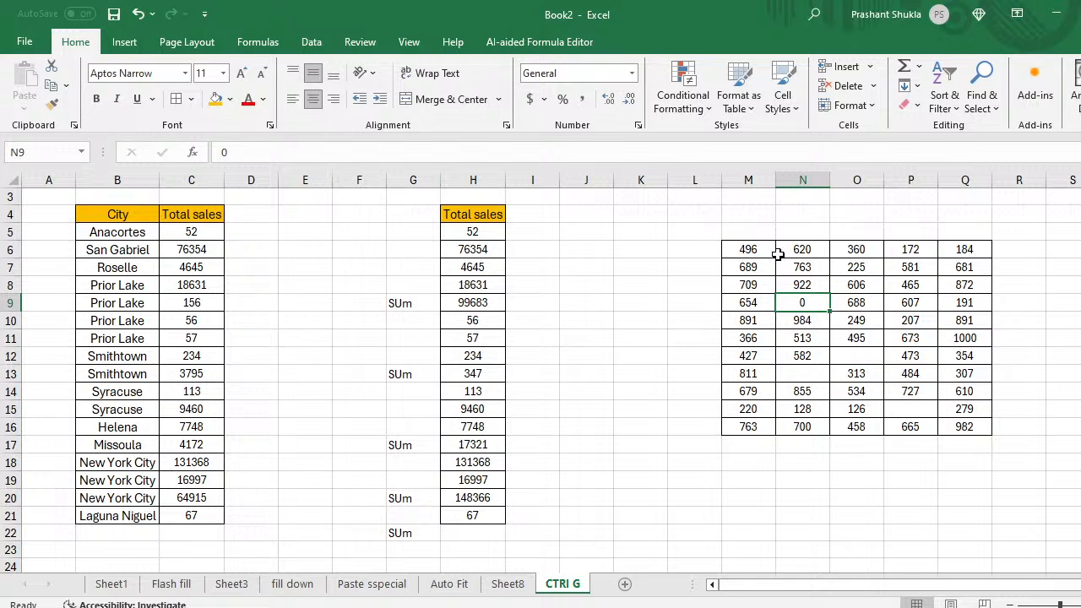
pyautogui.press('Down')
# Step: Delete the 0 from N9 so it is blank again
pyautogui.press('Up')
pyautogui.press('Up')
pyautogui.press('Left')
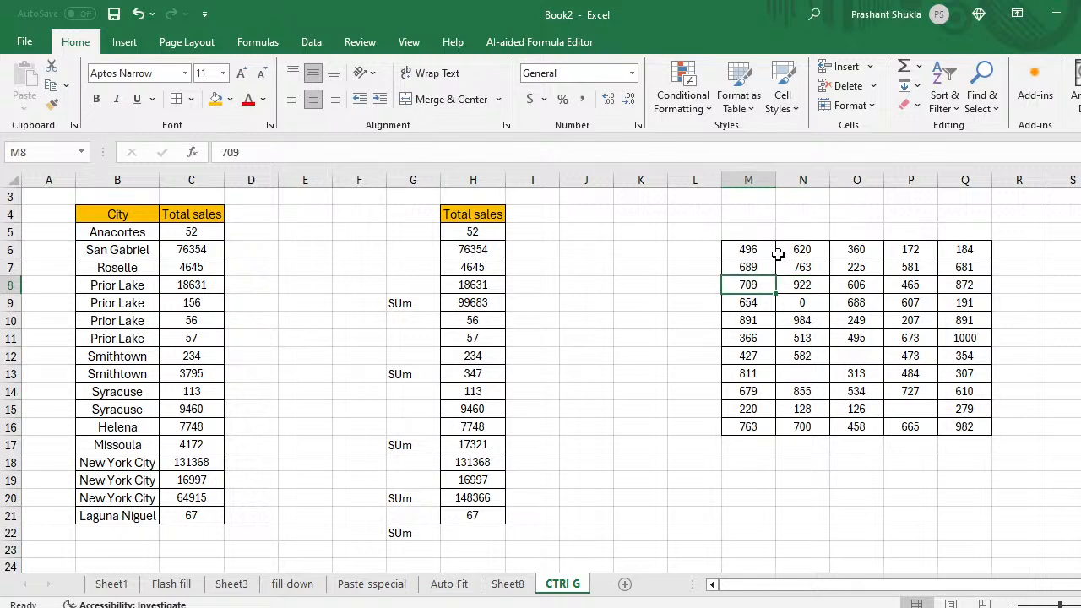
pyautogui.press('Up')
pyautogui.press('Right')
pyautogui.press('Up')
pyautogui.press('Left')
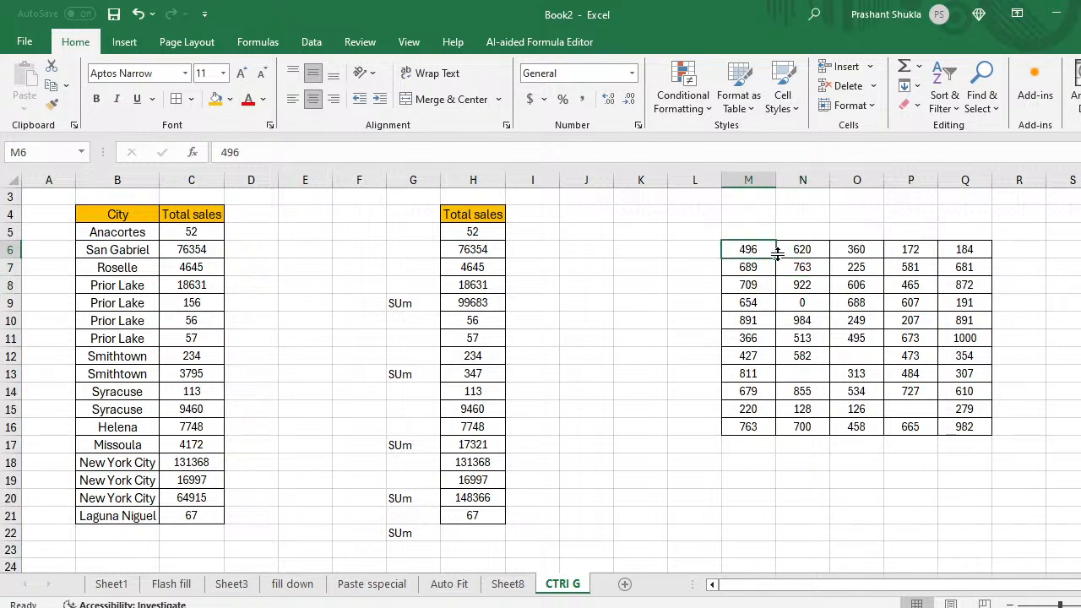
pyautogui.hotkey('shift', 'Right')
pyautogui.hotkey('shift', 'Right')
pyautogui.hotkey('shift', 'Right')
pyautogui.hotkey('shift', 'Right')
pyautogui.press('Down')
pyautogui.press('Down')
pyautogui.press('Down')
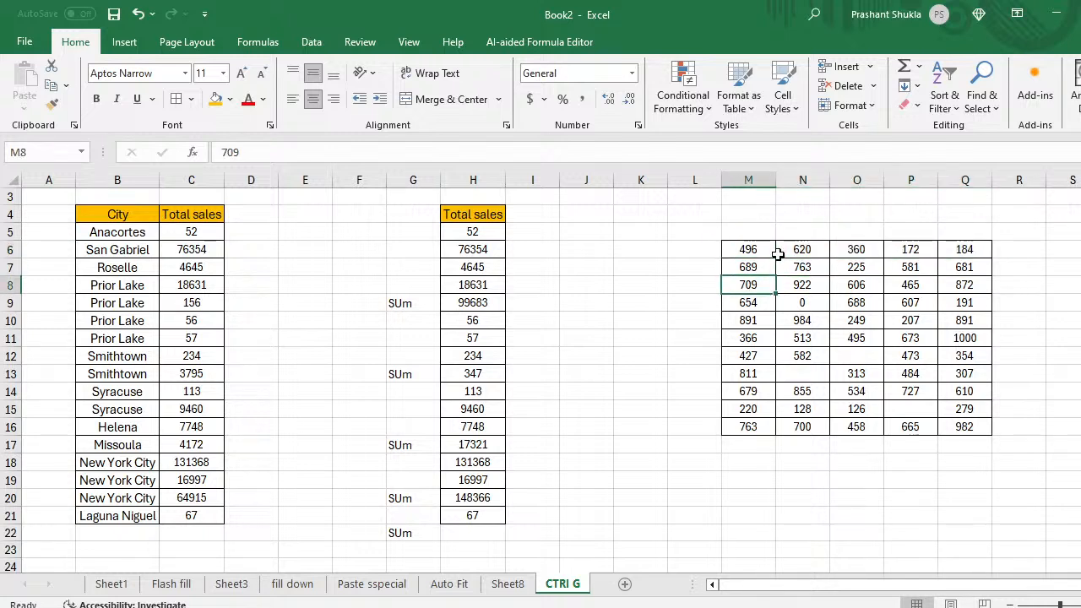
pyautogui.press('Right')
pyautogui.press('Delete')
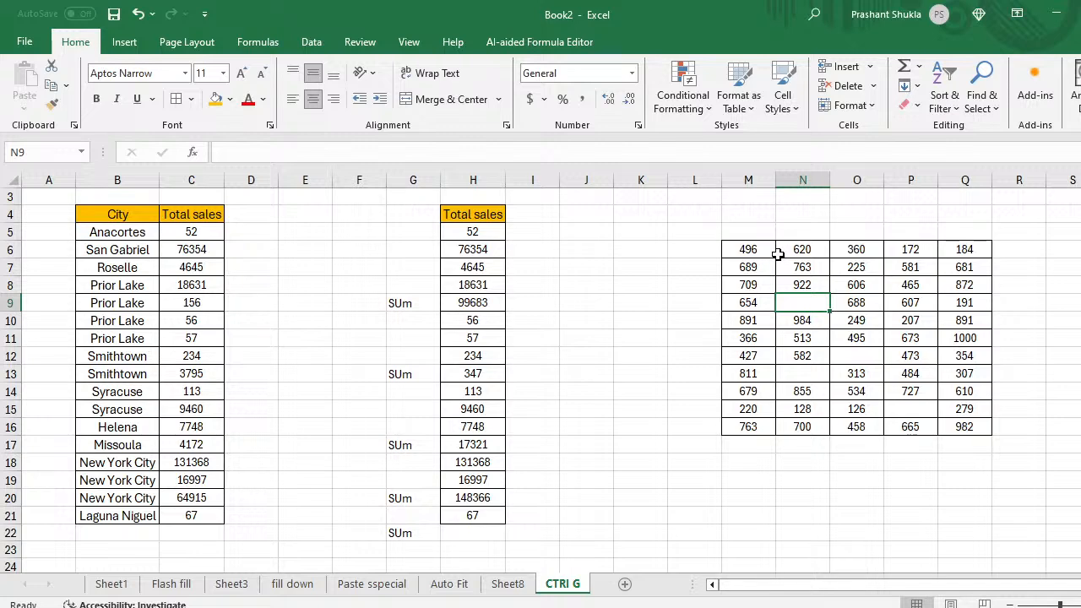
# Step: Select M6:Q16 and pick out its blank cells via Go To Special > Blanks
pyautogui.press('Up')
pyautogui.press('Up')
pyautogui.press('Up')
pyautogui.press('Left')
pyautogui.hotkey('ctrl', 'shift', 'Right')
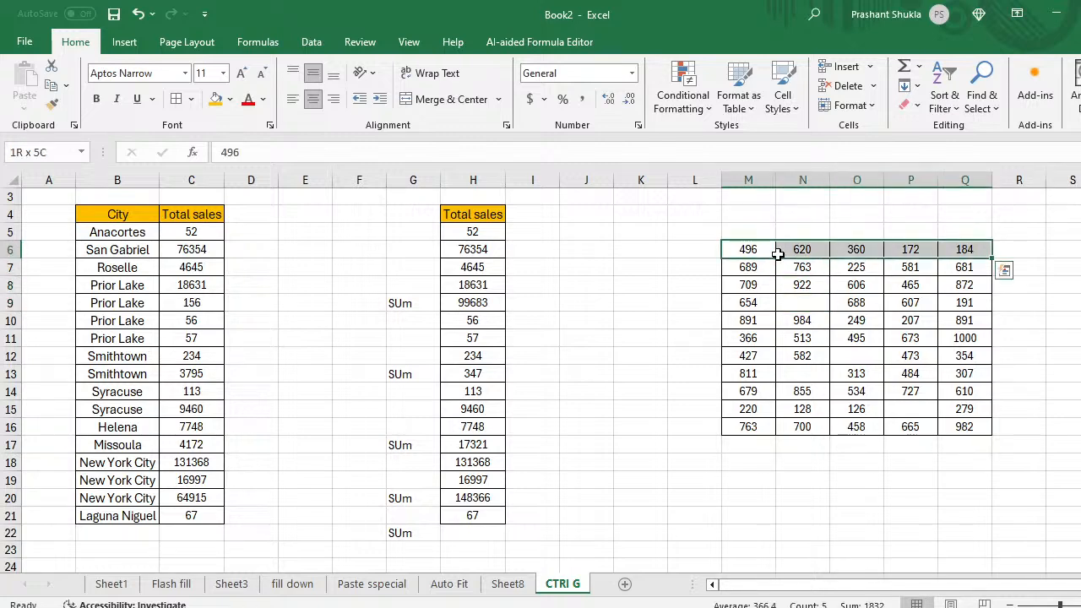
pyautogui.hotkey('ctrl', 'shift', 'Down')
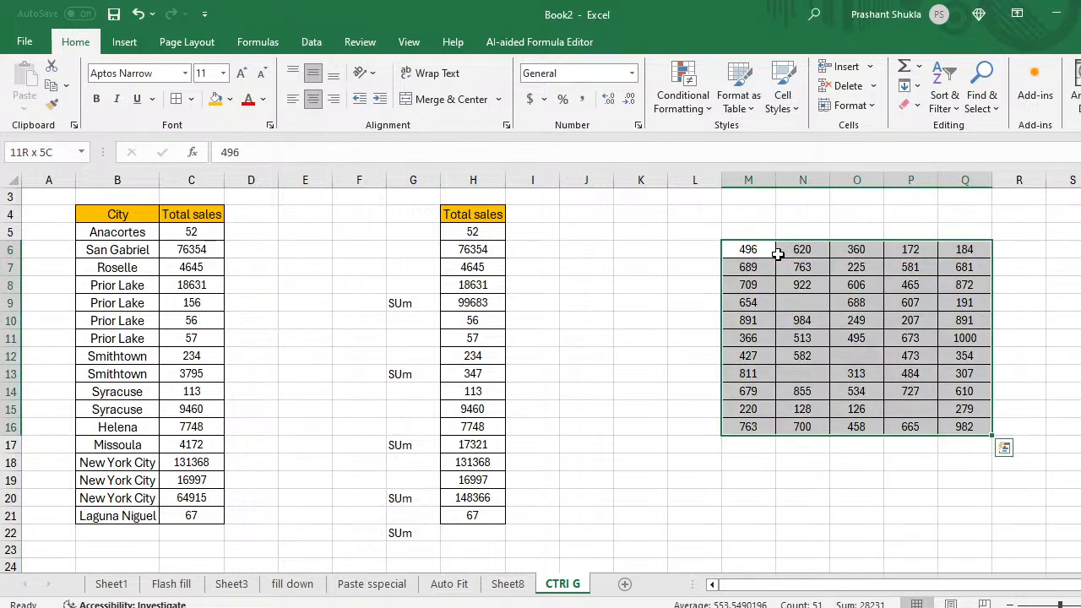
pyautogui.hotkey('ctrl', 'g')
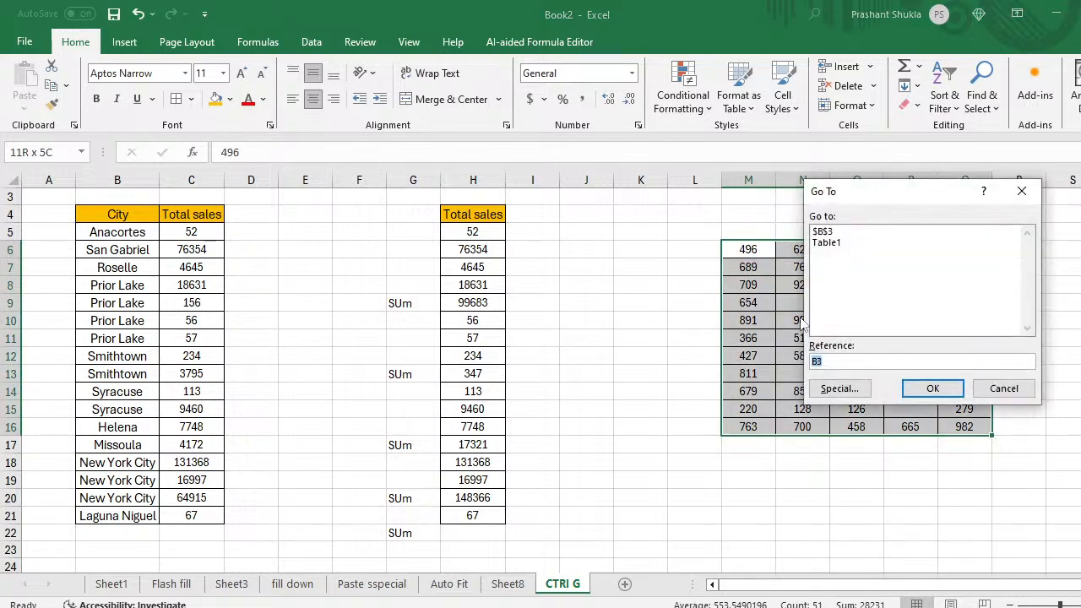
pyautogui.click(836, 390)
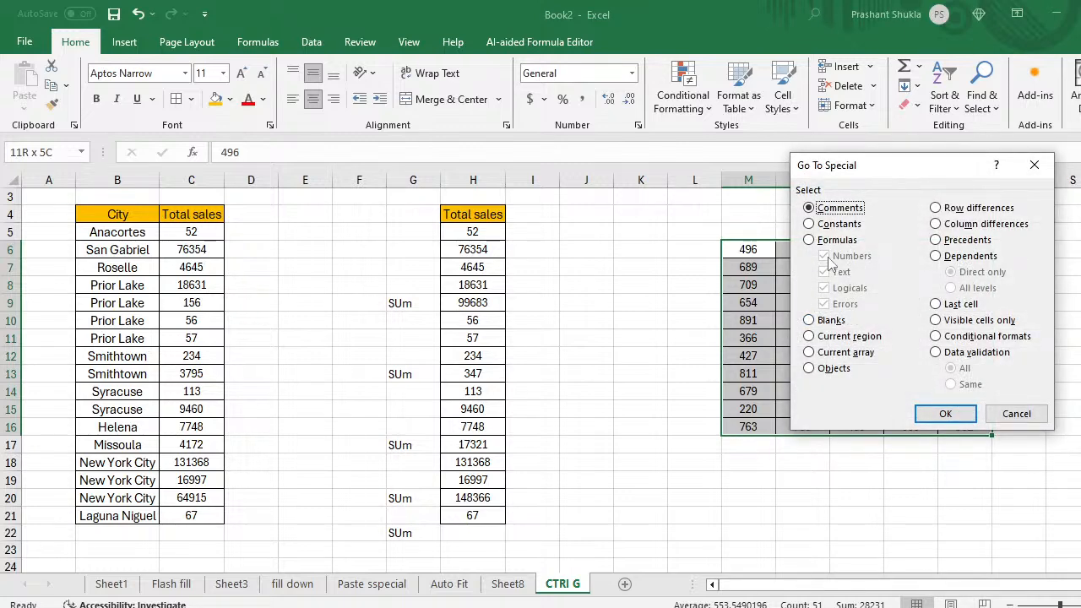
pyautogui.click(809, 320)
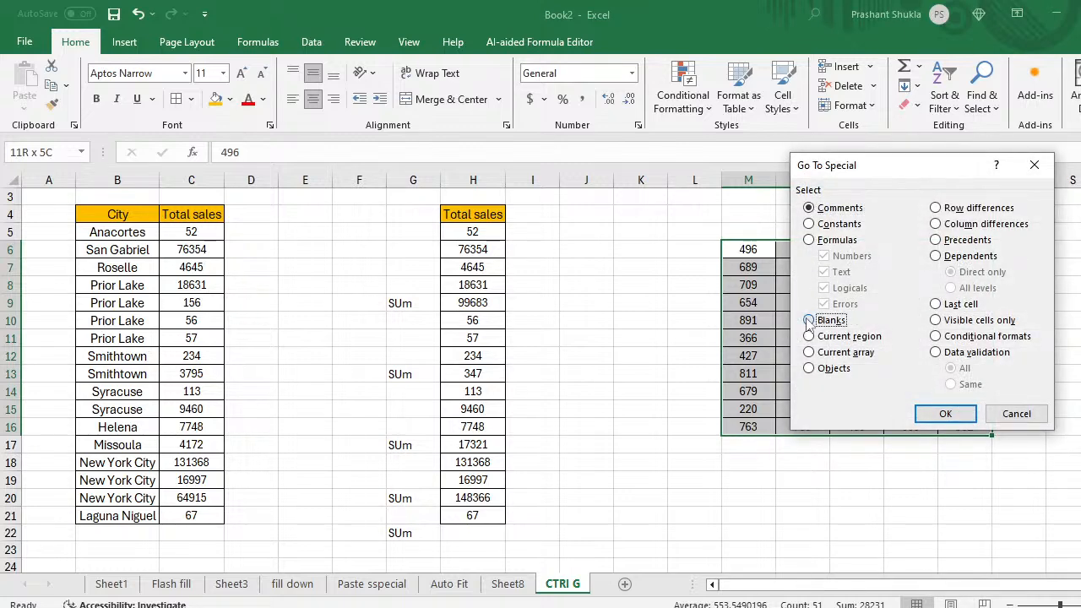
pyautogui.click(946, 415)
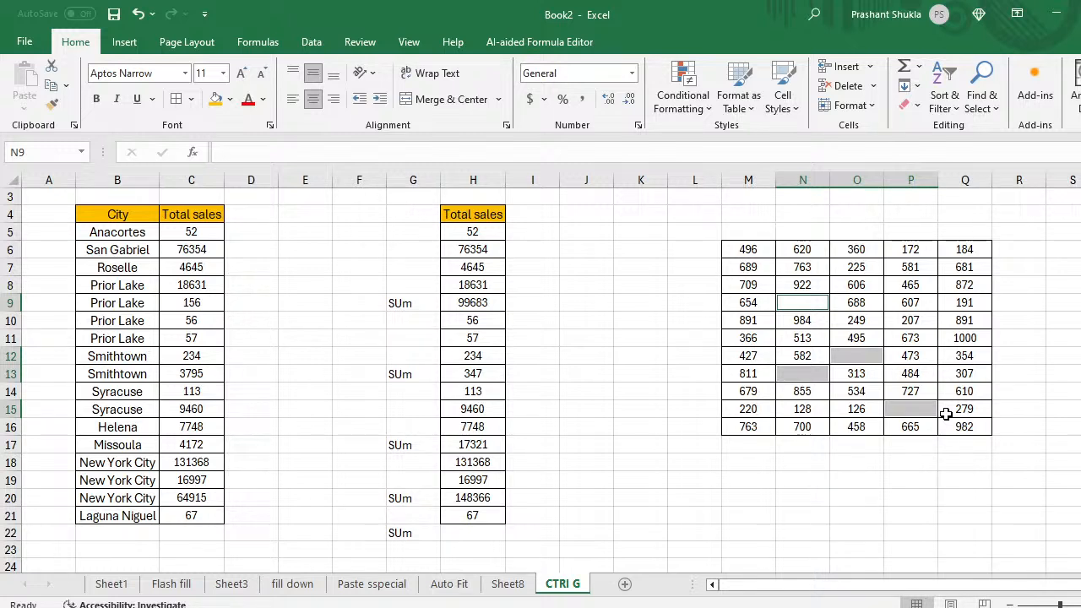
# Step: Try hiding the columns with Ctrl+0 twice, undoing it each time
pyautogui.hotkey('ctrl', '0')
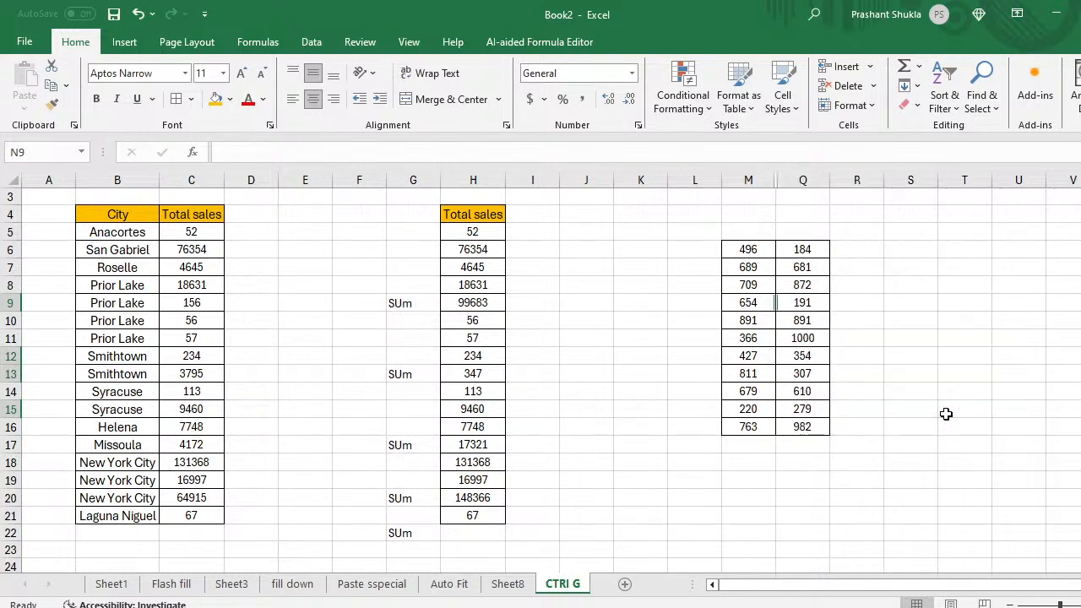
pyautogui.hotkey('ctrl', 'z')
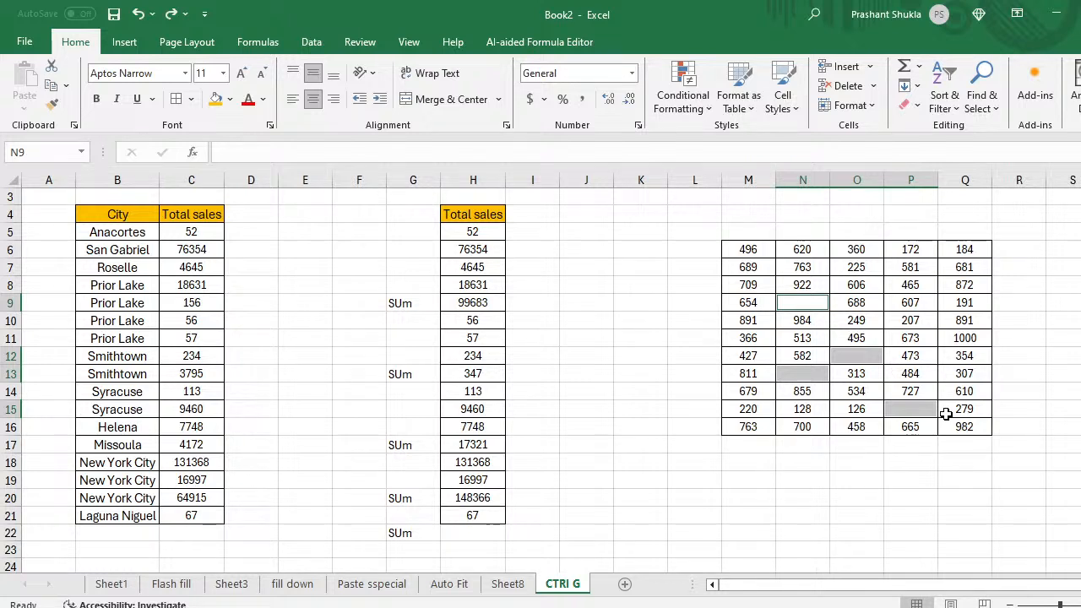
pyautogui.hotkey('ctrl', '0')
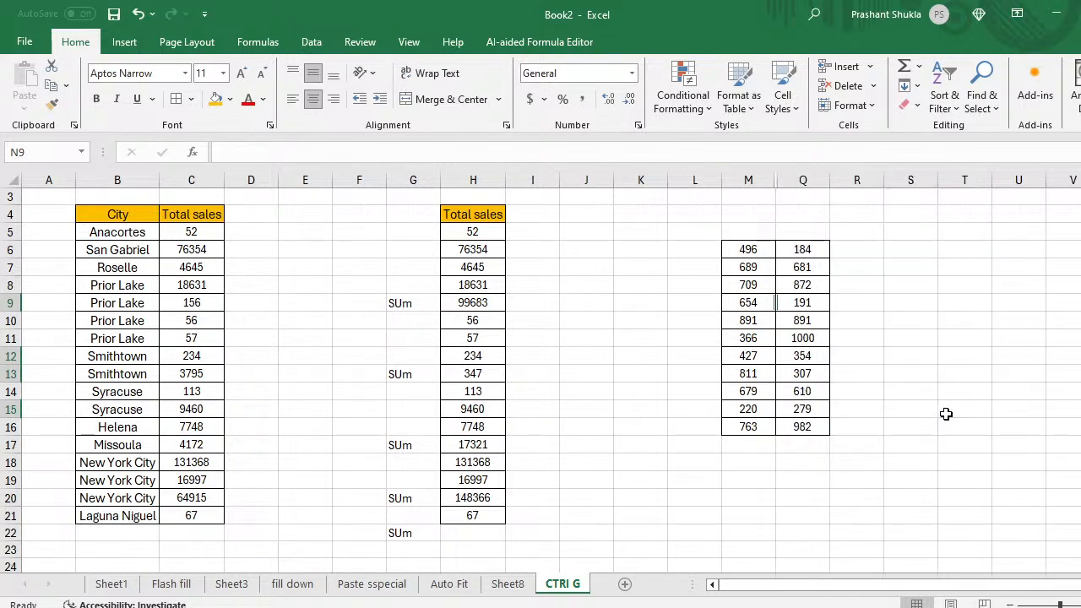
pyautogui.hotkey('ctrl', 'z')
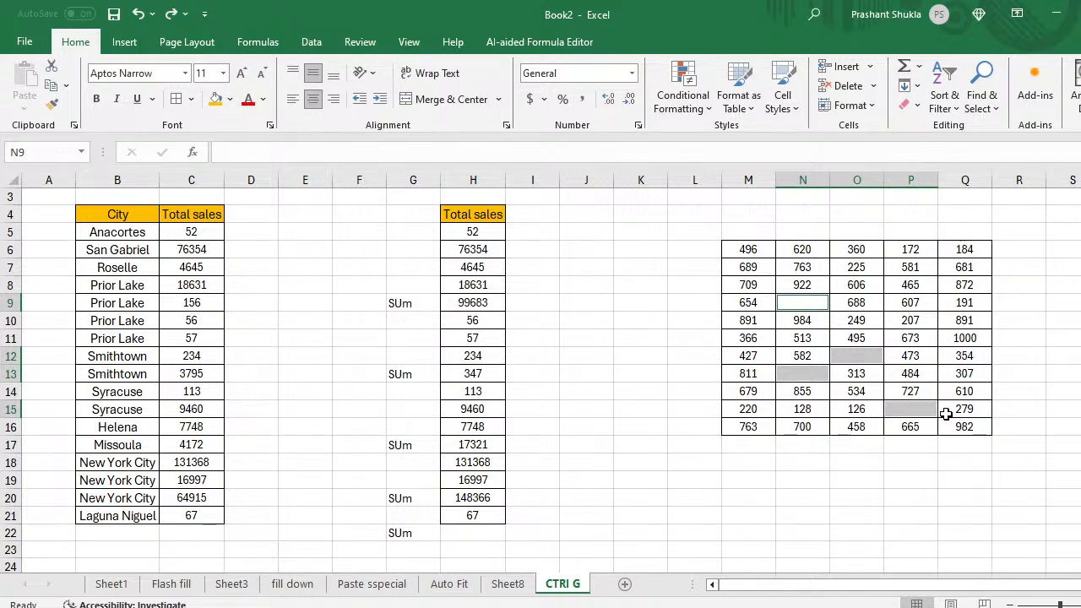
# Step: Enter 0 in each selected blank cell through P15, then return to M6
pyautogui.write('0')
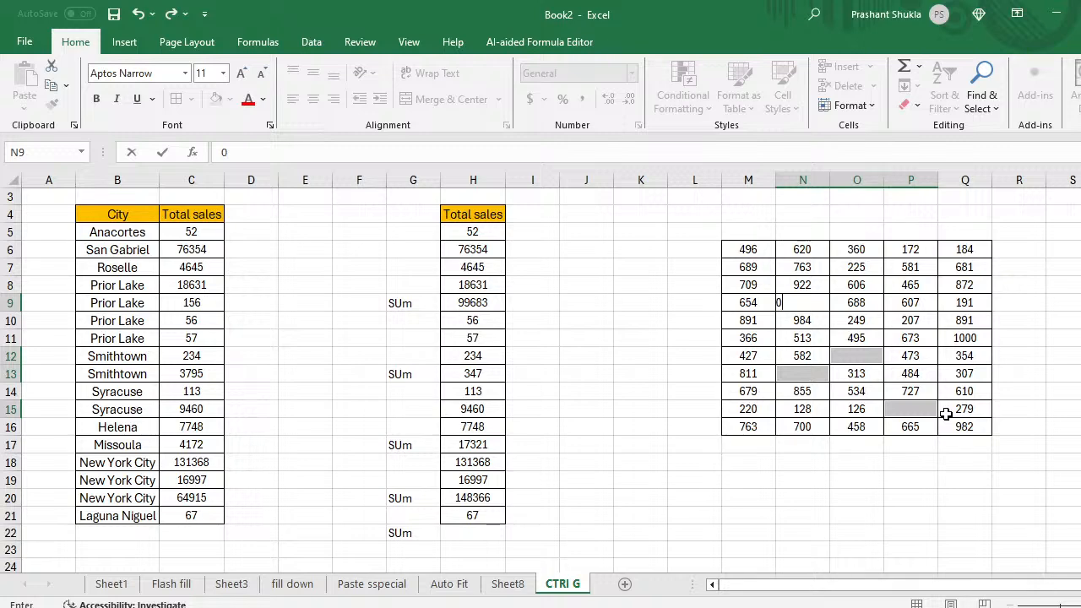
pyautogui.press('Return')
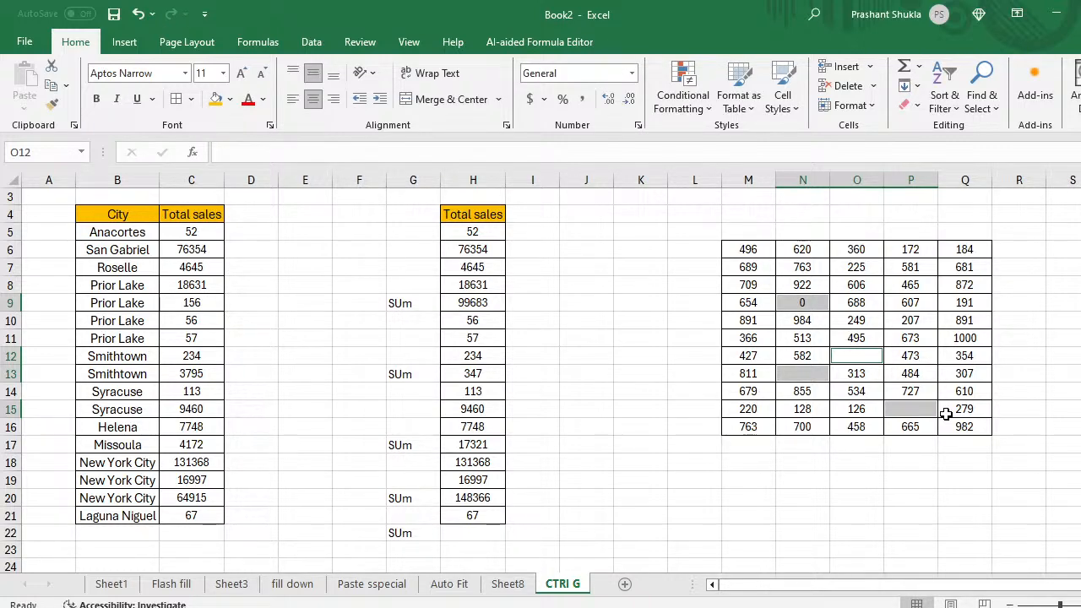
pyautogui.write('0')
pyautogui.press('Return')
pyautogui.write('0')
pyautogui.press('Return')
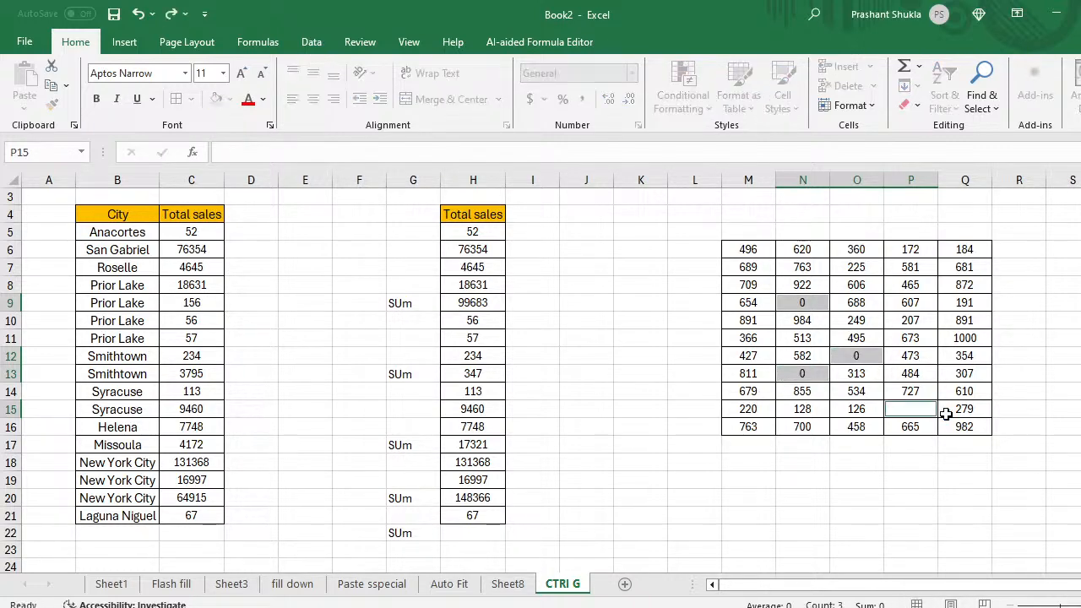
pyautogui.write('0')
pyautogui.press('Return')
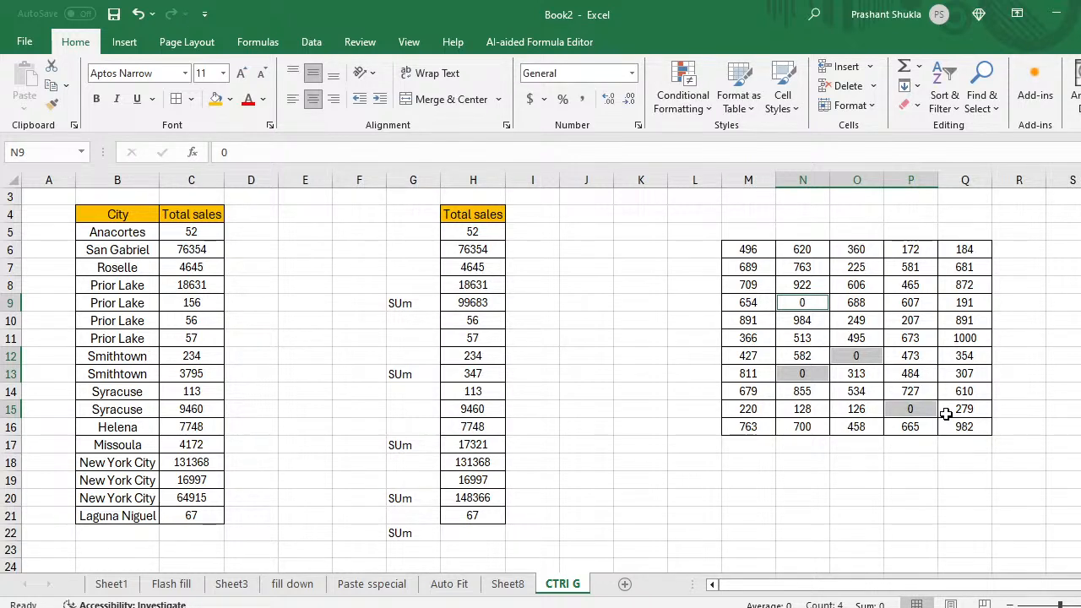
pyautogui.press('Down')
pyautogui.press('Down')
pyautogui.press('Down')
pyautogui.press('Down')
pyautogui.press('Down')
pyautogui.press('Up')
pyautogui.press('Up')
pyautogui.press('Up')
pyautogui.press('Up')
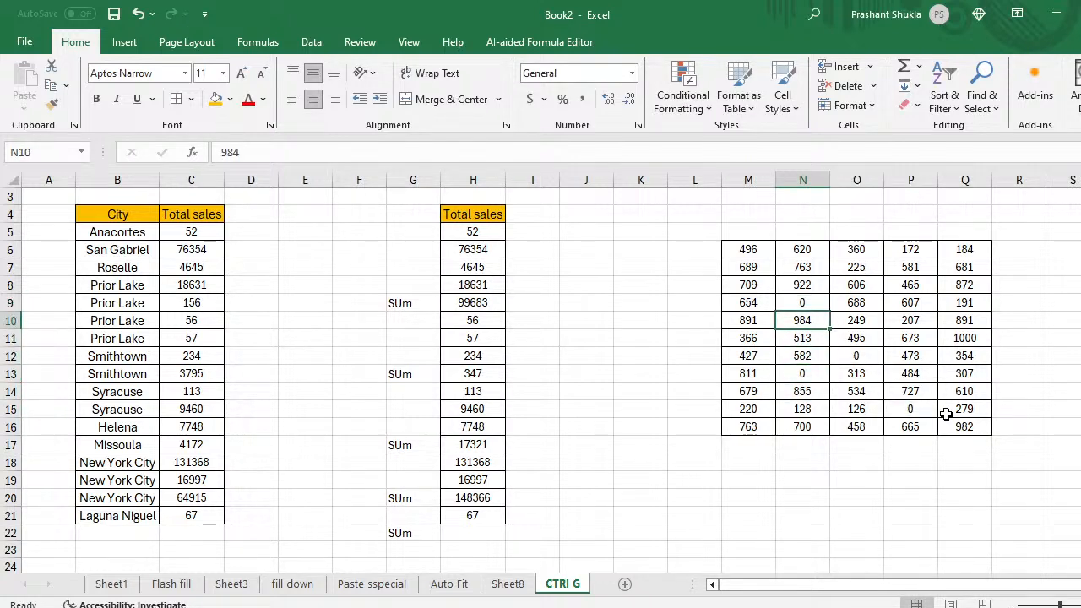
pyautogui.press('Up')
pyautogui.press('Up')
pyautogui.press('Up')
pyautogui.press('Left')
pyautogui.press('Up')
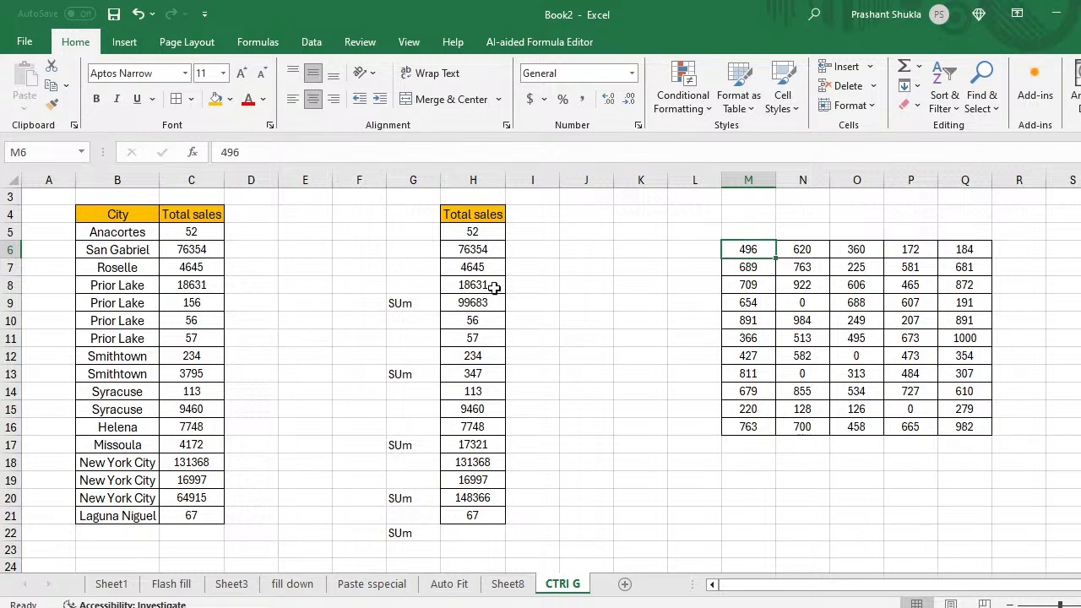
# Step: Copy the City/Total sales table B4:C21 and paste it at B30
pyautogui.click(117, 216)
pyautogui.hotkey('ctrl', 'shift', 'Right')
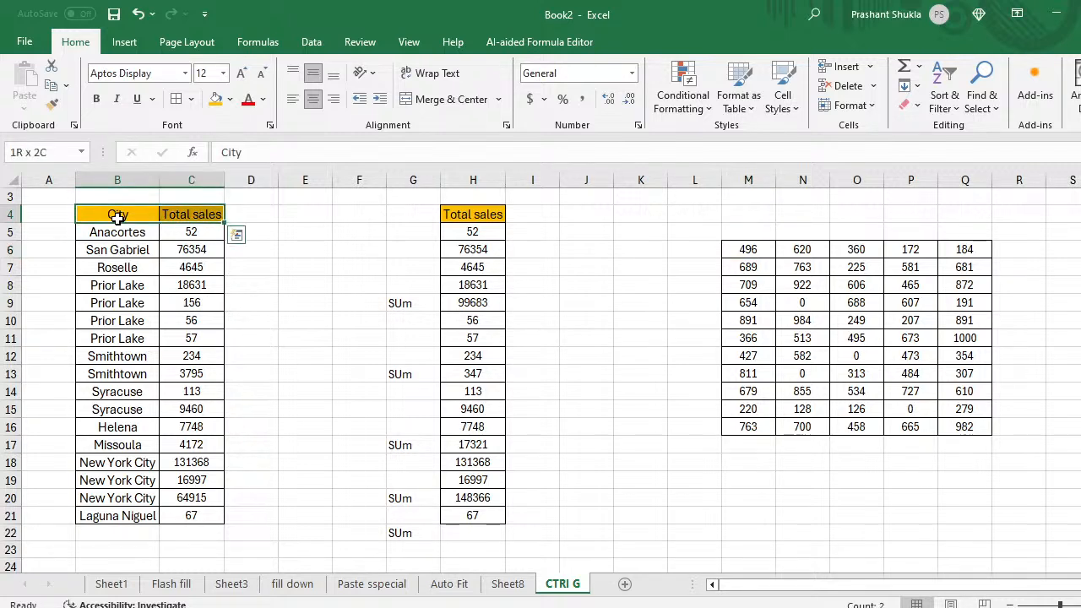
pyautogui.hotkey('ctrl', 'shift', 'Down')
pyautogui.hotkey('ctrl', 'c')
pyautogui.press('Down')
pyautogui.press('Down')
pyautogui.press('Down')
pyautogui.press('Down')
pyautogui.press('Down')
pyautogui.press('Down')
pyautogui.press('Down')
pyautogui.press('Down')
pyautogui.press('Down')
pyautogui.press('Down')
pyautogui.press('Down')
pyautogui.press('Down')
pyautogui.press('Down')
pyautogui.press('Down')
pyautogui.press('Down')
pyautogui.press('Down')
pyautogui.press('Down')
pyautogui.press('Down')
pyautogui.press('Down')
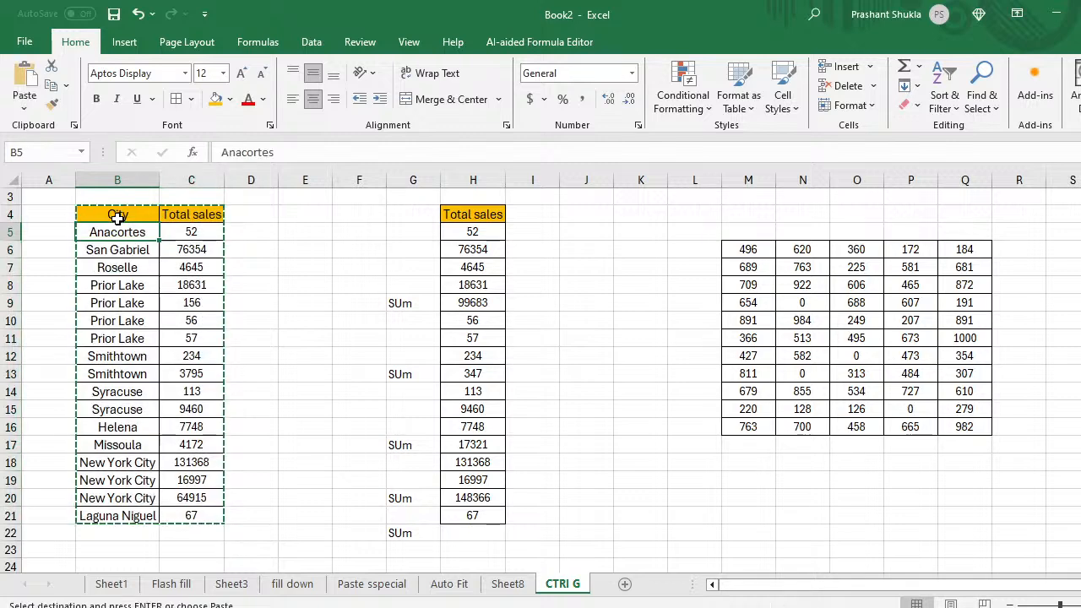
pyautogui.press('Down')
pyautogui.press('Down')
pyautogui.press('Down')
pyautogui.press('Down')
pyautogui.press('Down')
pyautogui.press('Down')
pyautogui.press('Down')
pyautogui.press('Down')
pyautogui.press('Down')
pyautogui.press('Down')
pyautogui.press('Down')
pyautogui.press('Down')
pyautogui.press('Down')
pyautogui.press('Down')
pyautogui.press('Down')
pyautogui.press('Down')
pyautogui.press('Down')
pyautogui.press('Down')
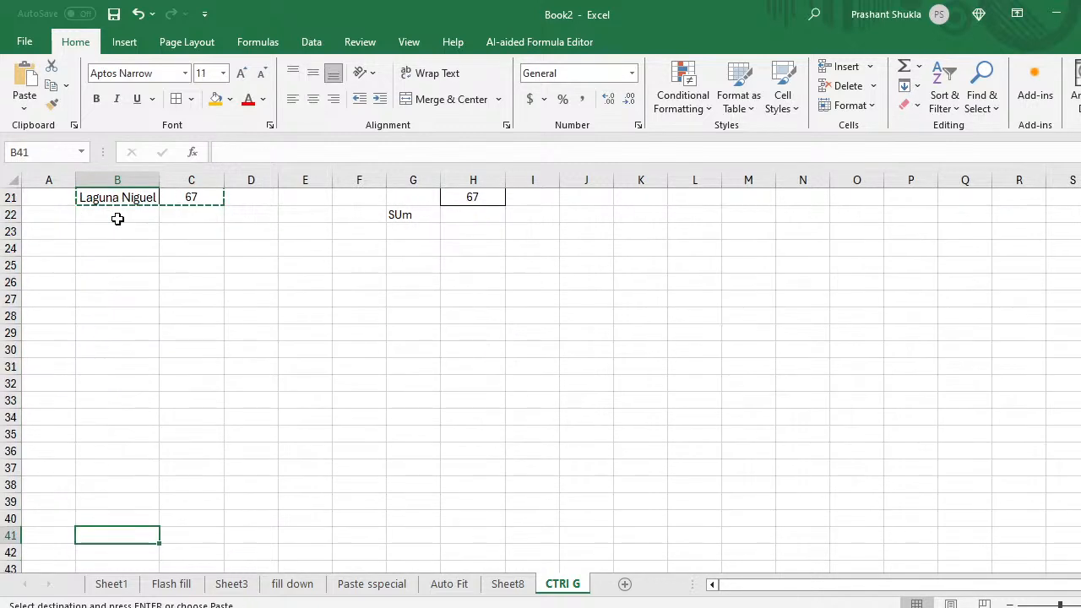
pyautogui.press('Up')
pyautogui.press('Up')
pyautogui.press('Up')
pyautogui.press('Up')
pyautogui.press('Up')
pyautogui.press('Up')
pyautogui.press('Up')
pyautogui.press('Up')
pyautogui.press('Up')
pyautogui.press('Up')
pyautogui.press('Up')
pyautogui.hotkey('ctrl', 'v')
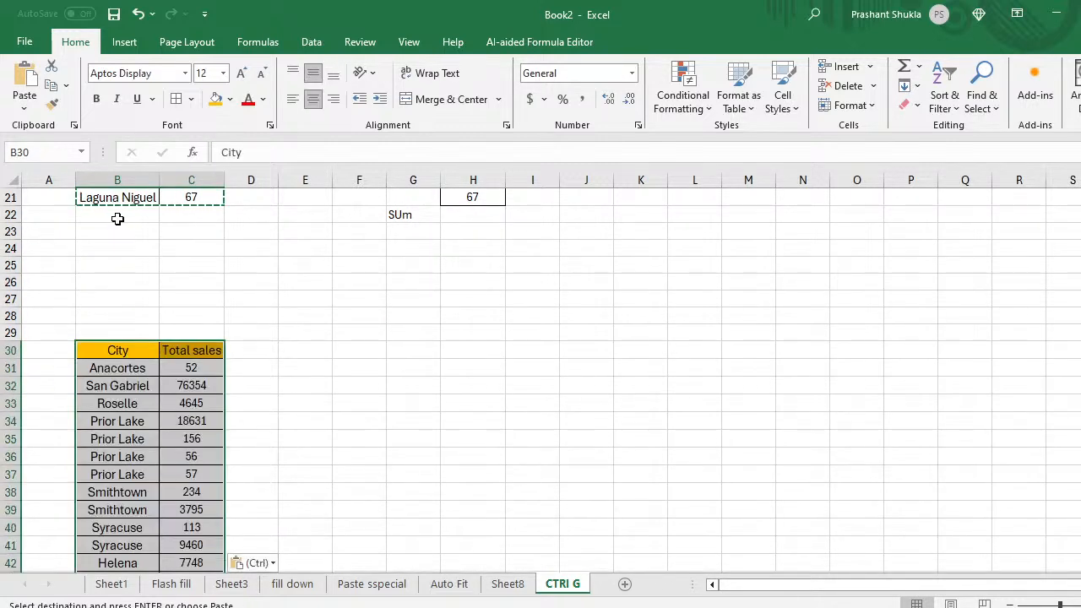
pyautogui.scroll(-2, 117, 218)
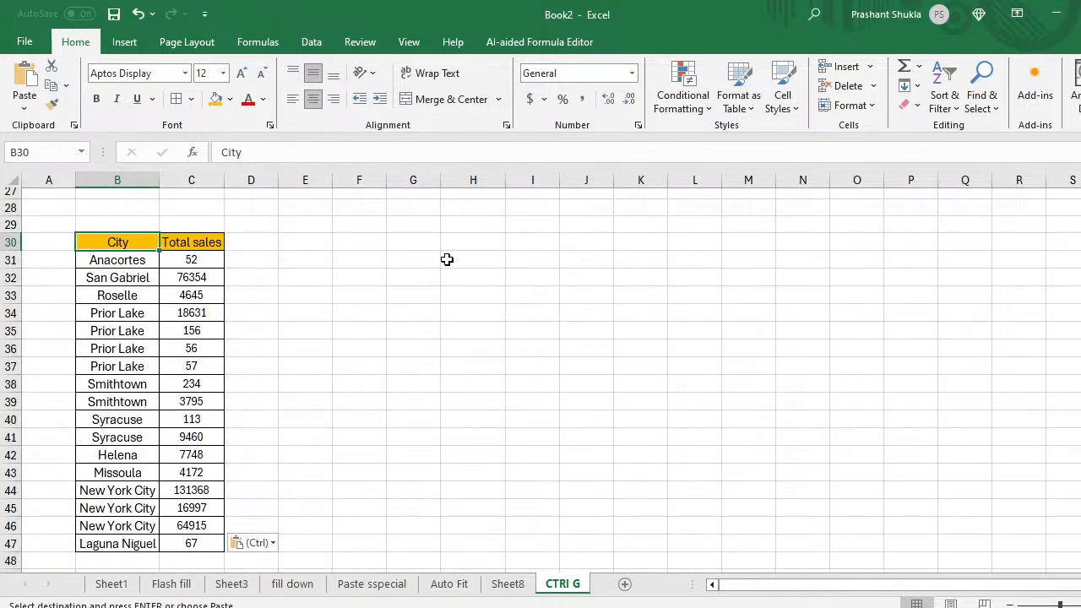
# Step: Add filters and filter the City column to New York City via a 'new' search
pyautogui.hotkey('alt', 'd')
pyautogui.press('f')
pyautogui.press('f')
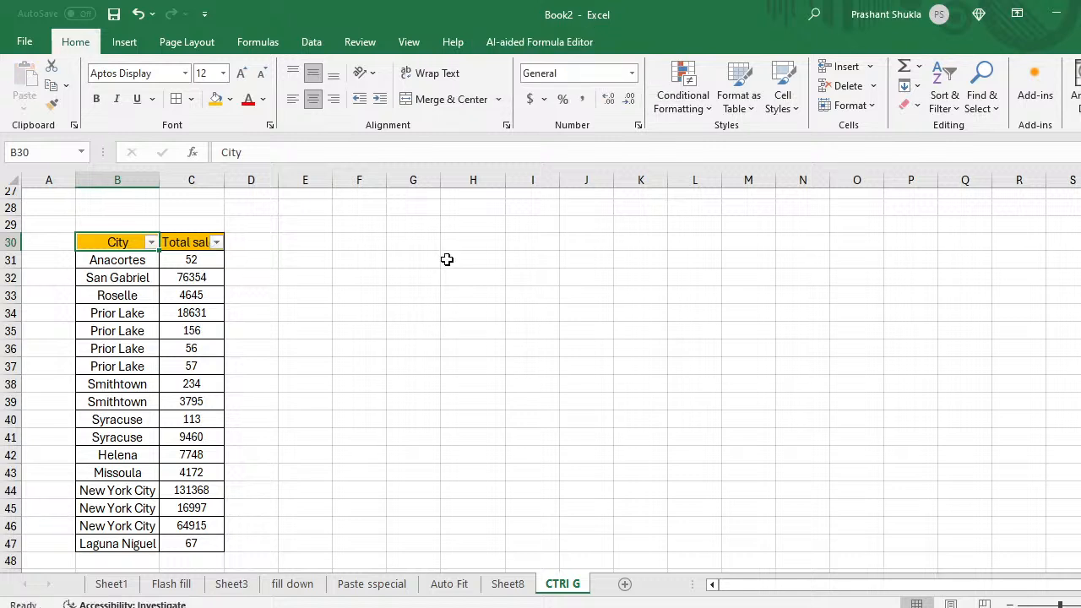
pyautogui.click(150, 242)
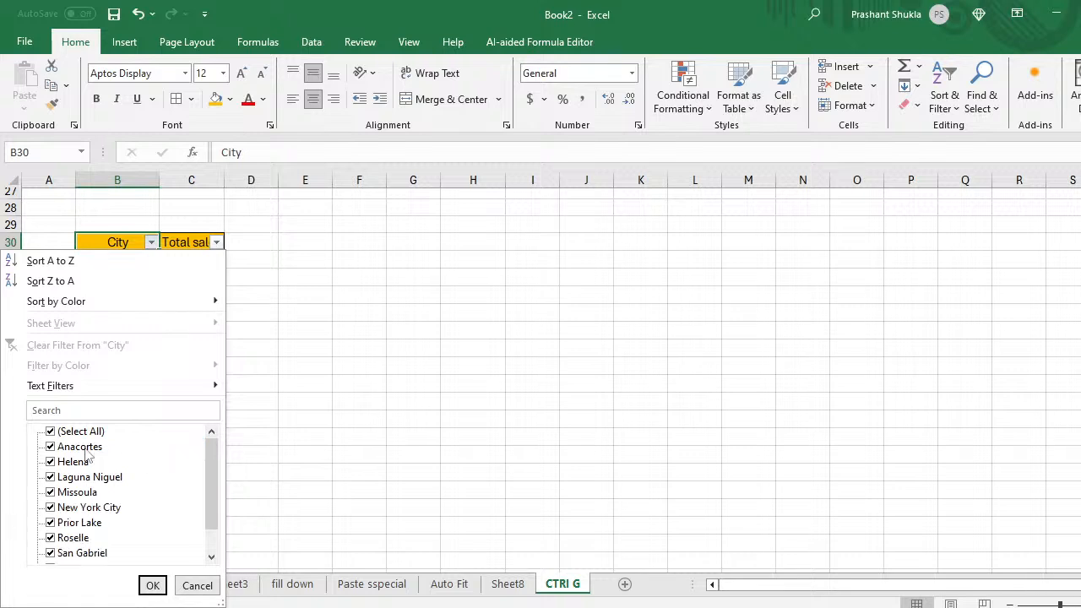
pyautogui.click(52, 432)
pyautogui.click(102, 409)
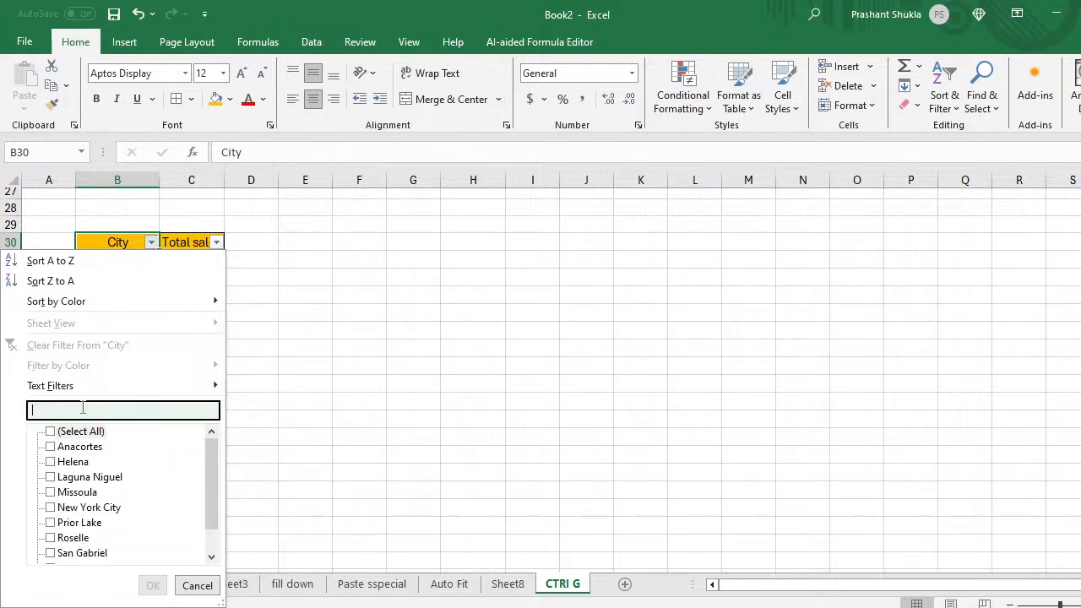
pyautogui.write('new')
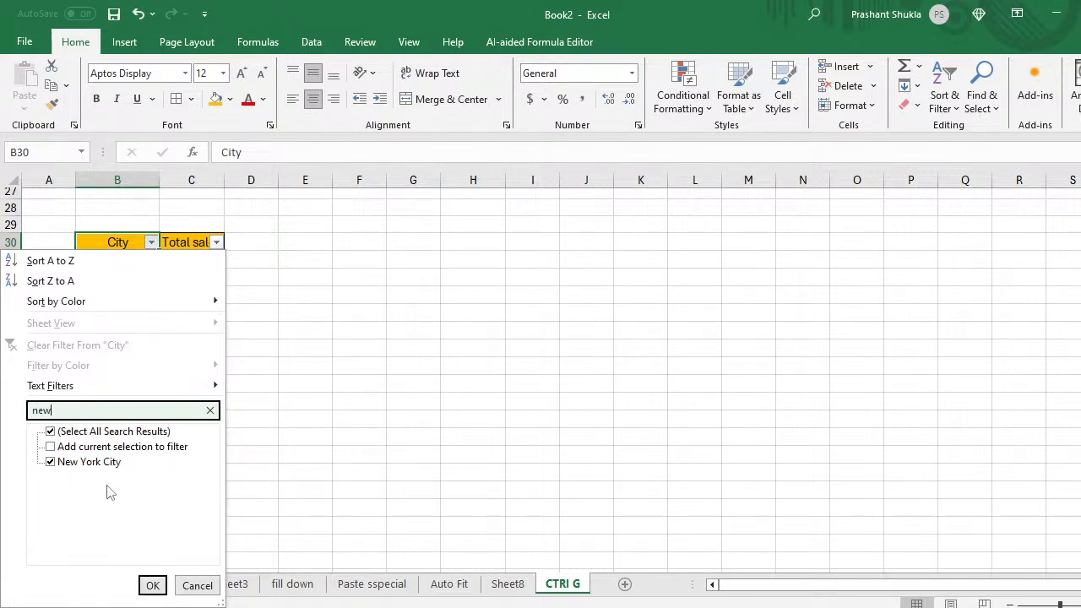
pyautogui.click(152, 583)
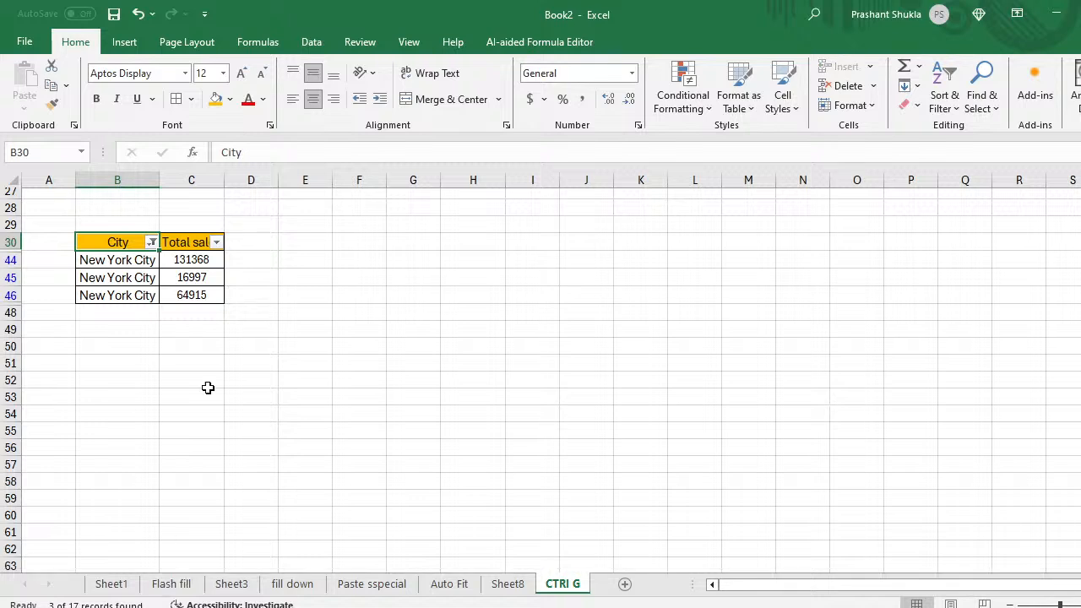
pyautogui.click(249, 261)
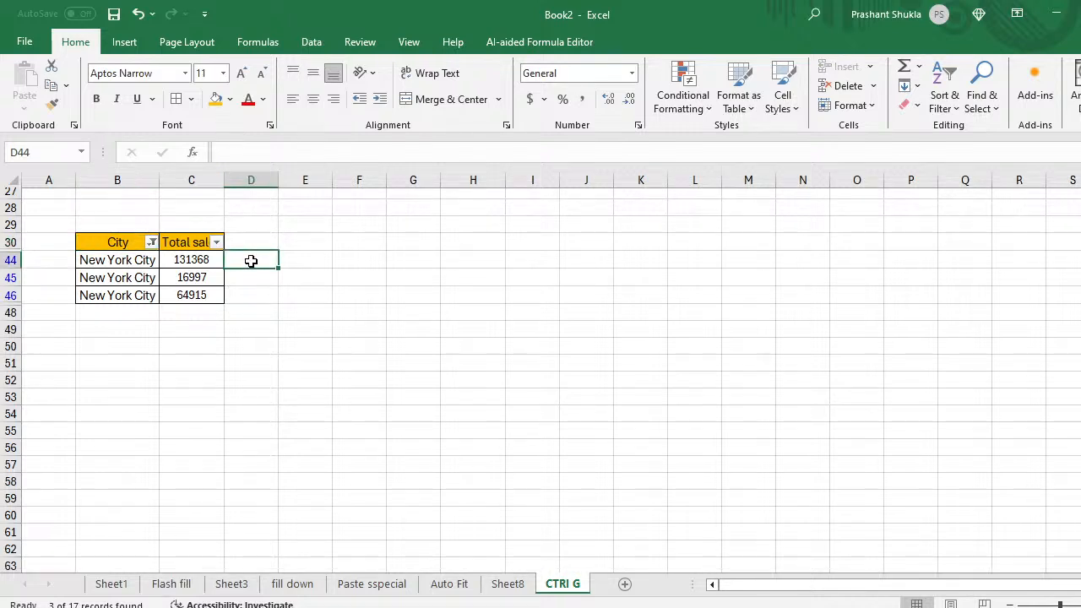
# Step: Copy the filtered B30:C46 table and paste it at F30
pyautogui.press('Left')
pyautogui.press('Up')
pyautogui.press('Left')
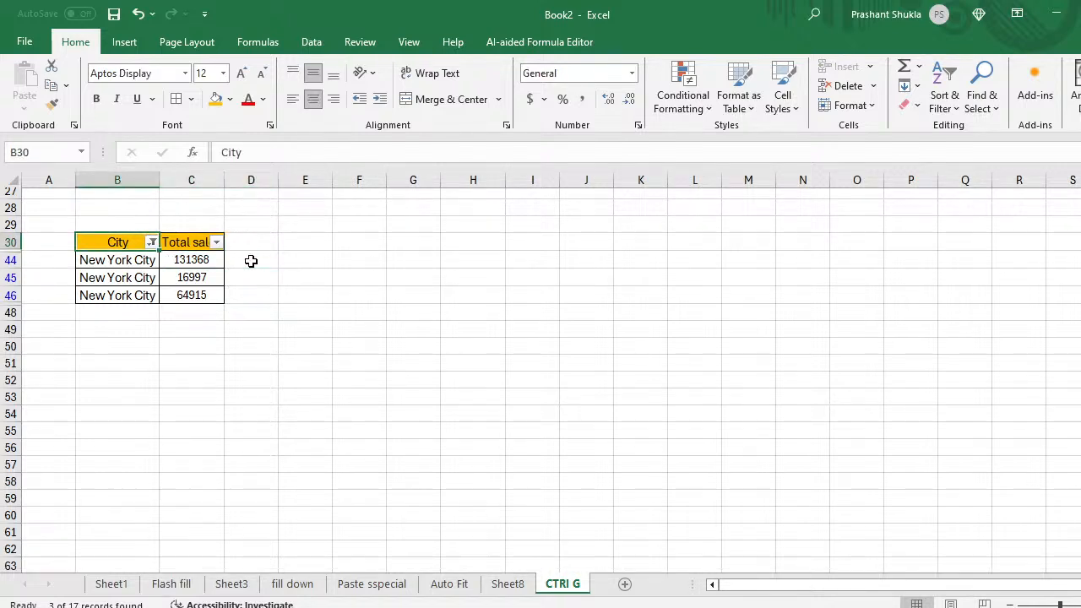
pyautogui.hotkey('ctrl', 'shift', 'Right')
pyautogui.hotkey('ctrl', 'shift', 'Down')
pyautogui.hotkey('ctrl', 'c')
pyautogui.press('Right')
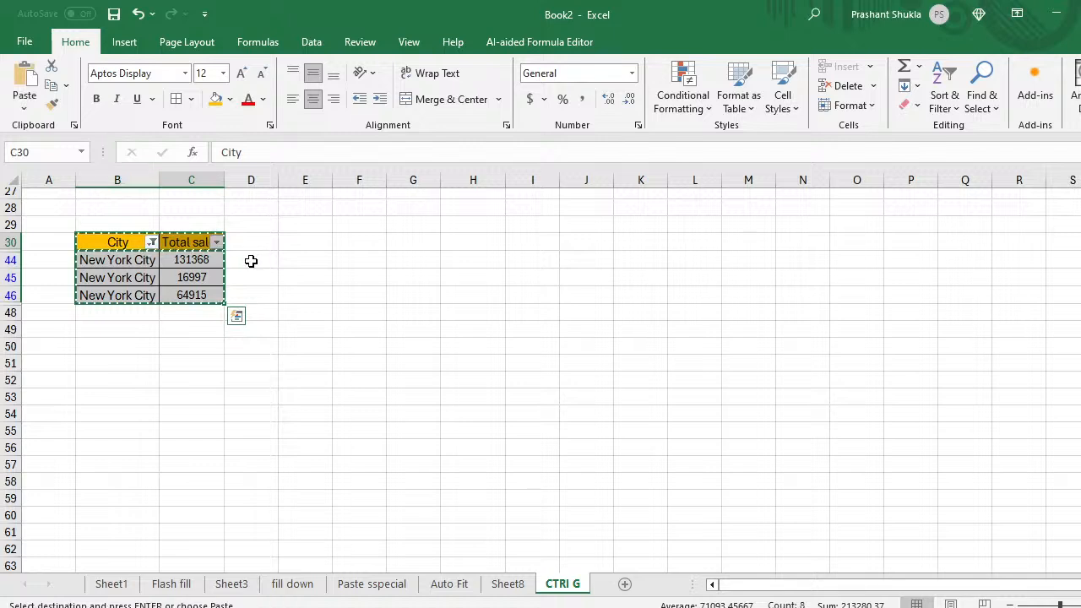
pyautogui.press('Right')
pyautogui.press('Right')
pyautogui.press('Right')
pyautogui.hotkey('ctrl', 'v')
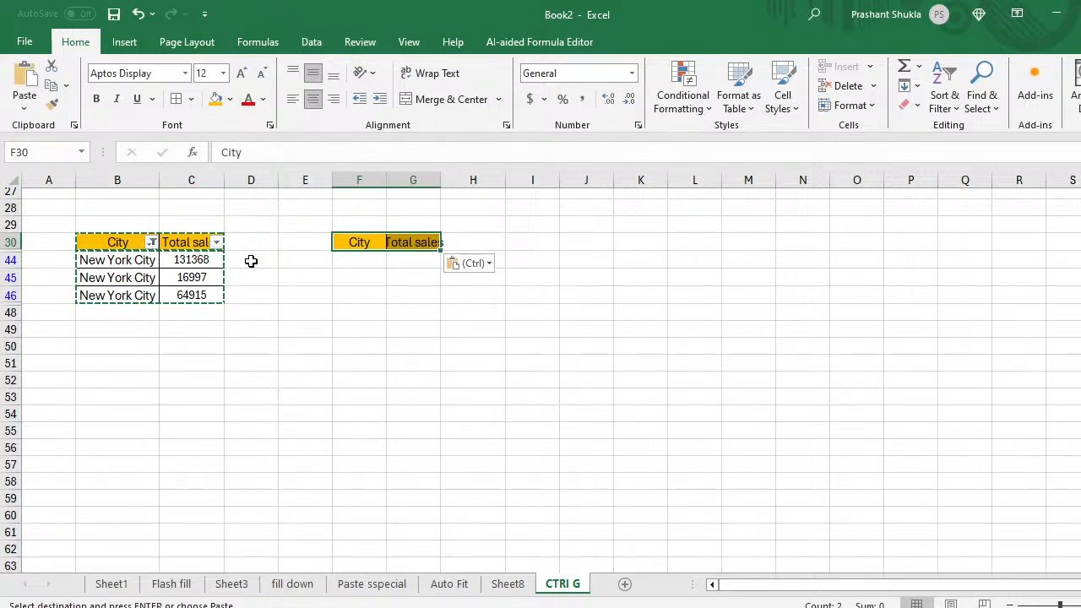
pyautogui.press('Down')
pyautogui.press('Right')
pyautogui.press('Up')
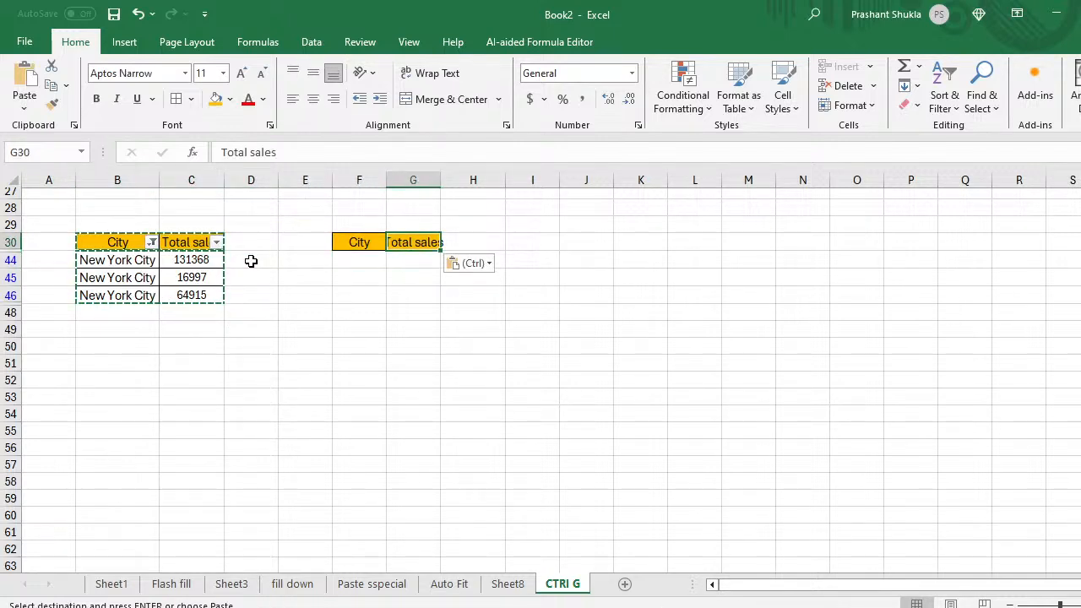
pyautogui.press('Escape')
# Step: Copy the filtered New York City rows again and paste them at F45
pyautogui.press('Left')
pyautogui.press('Left')
pyautogui.press('Left')
pyautogui.press('Left')
pyautogui.press('Left')
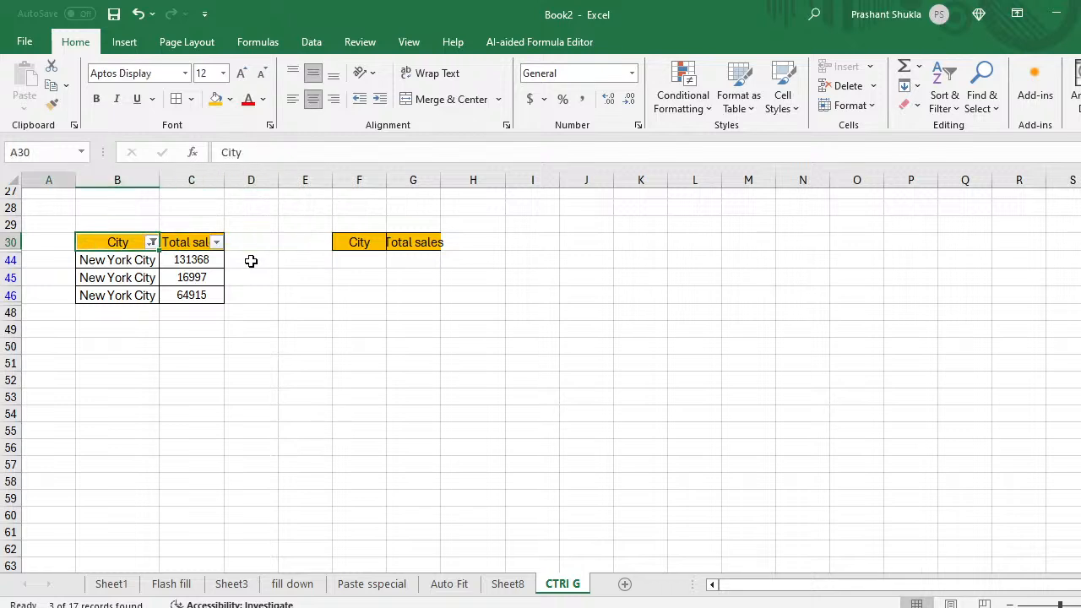
pyautogui.press('Left')
pyautogui.press('Right')
pyautogui.hotkey('shift', 'Right')
pyautogui.hotkey('ctrl', 'shift', 'Down')
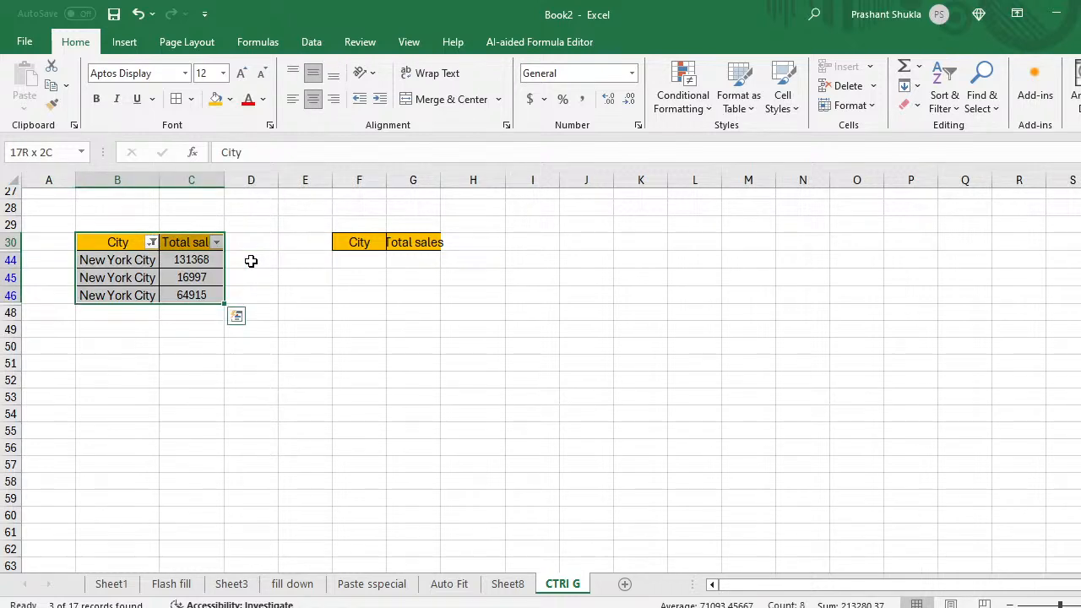
pyautogui.hotkey('ctrl', 'c')
pyautogui.press('Right')
pyautogui.press('Right')
pyautogui.press('Down')
pyautogui.press('Right')
pyautogui.press('Down')
pyautogui.press('Right')
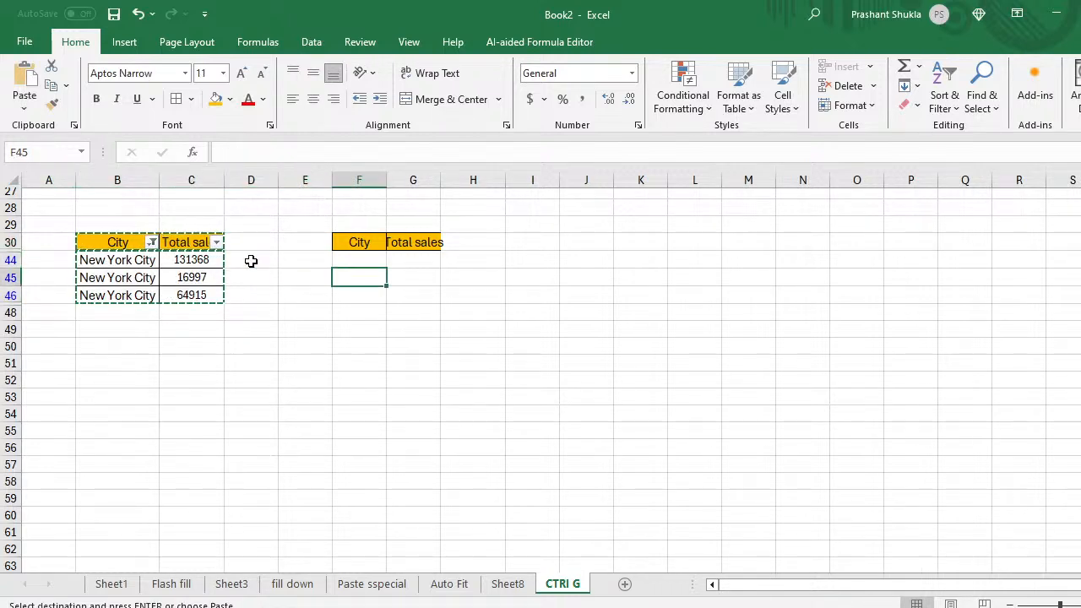
pyautogui.hotkey('ctrl', 'v')
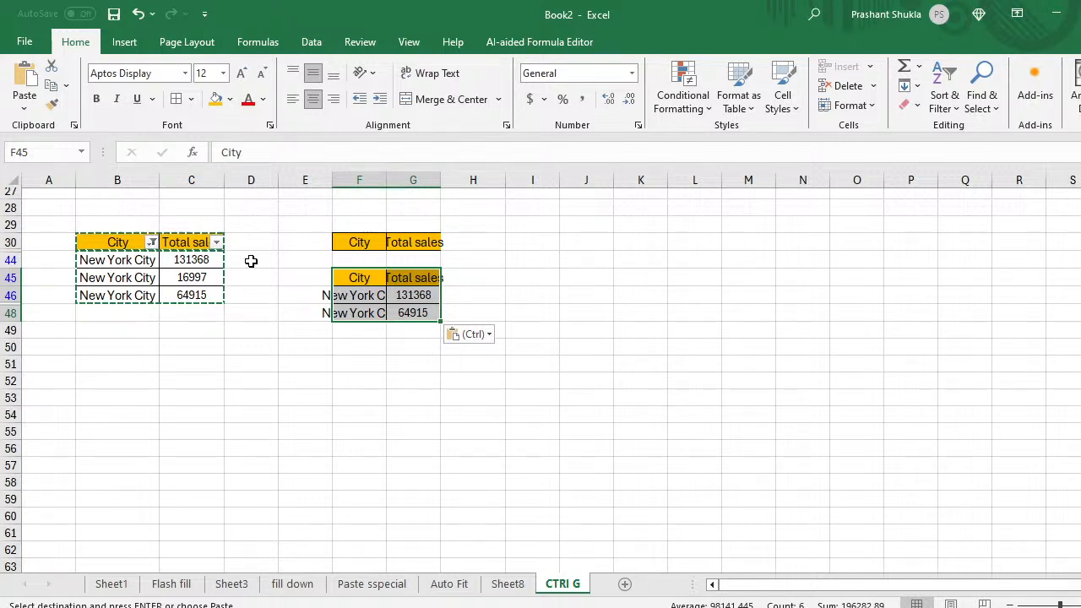
# Step: Paste a second copy at I45 and undo it, then clear the pasted F45:G48 block
pyautogui.press('Right')
pyautogui.press('Right')
pyautogui.press('Right')
pyautogui.hotkey('ctrl', 'v')
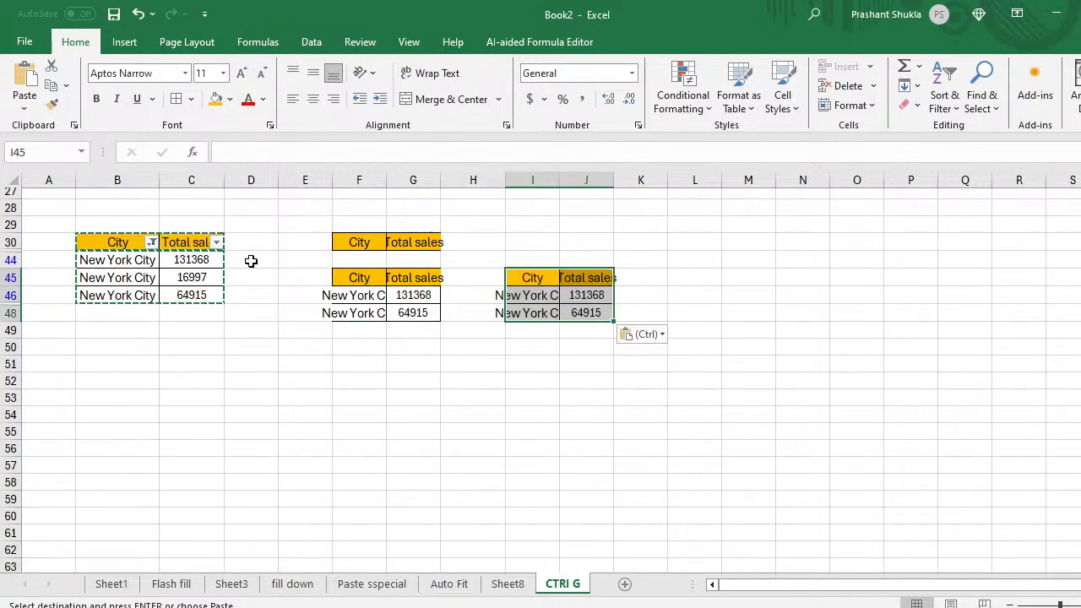
pyautogui.hotkey('ctrl', 'z')
pyautogui.press('Left')
pyautogui.press('Left')
pyautogui.press('Left')
pyautogui.press('Left')
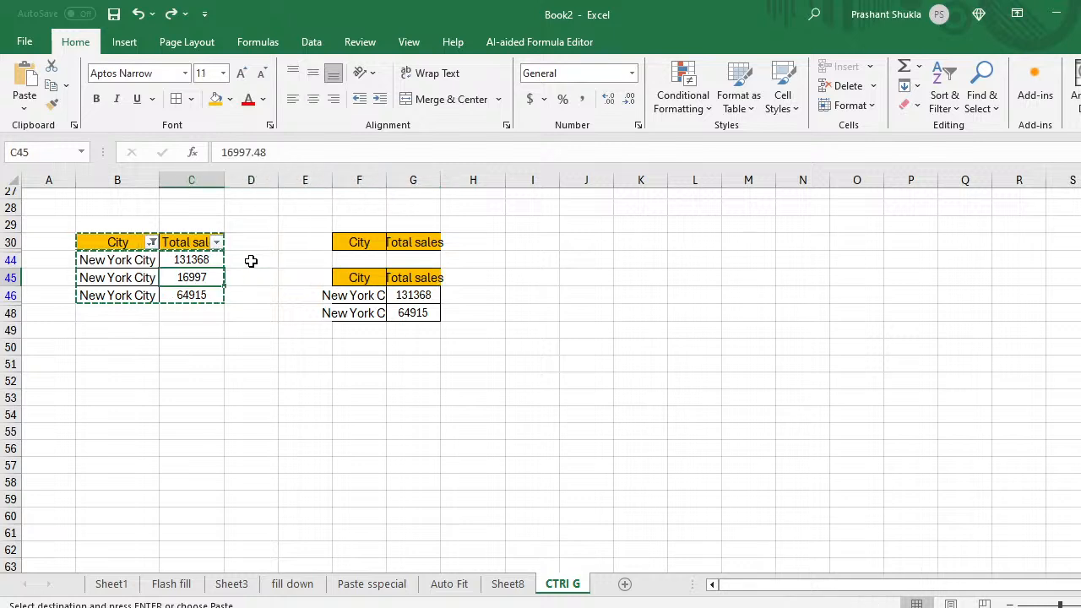
pyautogui.press('Right')
pyautogui.press('Right')
pyautogui.press('Right')
pyautogui.press('Up')
pyautogui.press('Down')
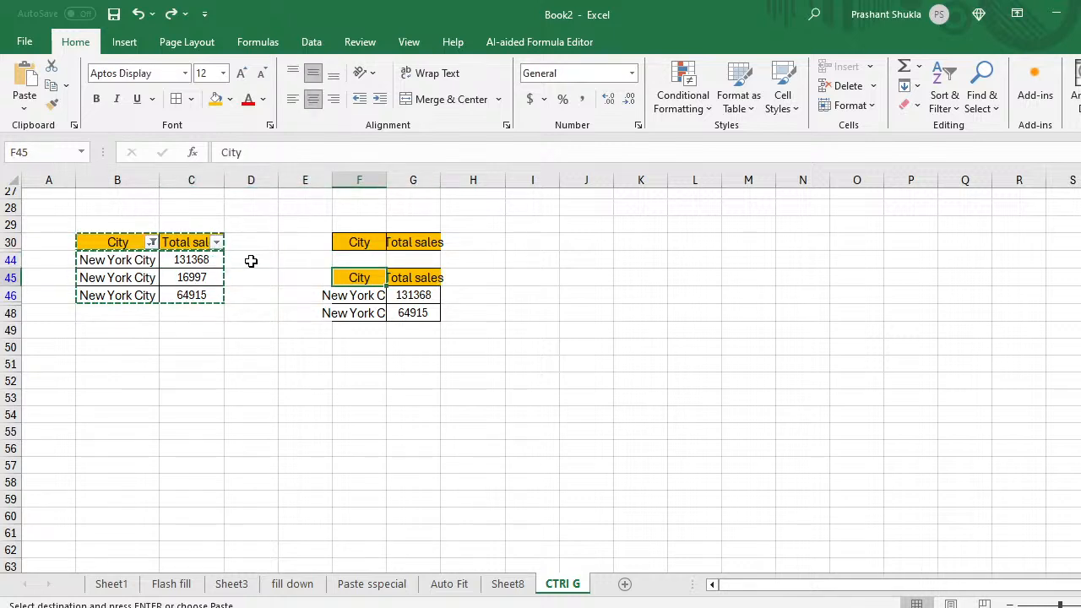
pyautogui.hotkey('shift', 'Right')
pyautogui.hotkey('shift', 'Down')
pyautogui.hotkey('shift', 'Down')
pyautogui.press('Escape')
pyautogui.press('Down')
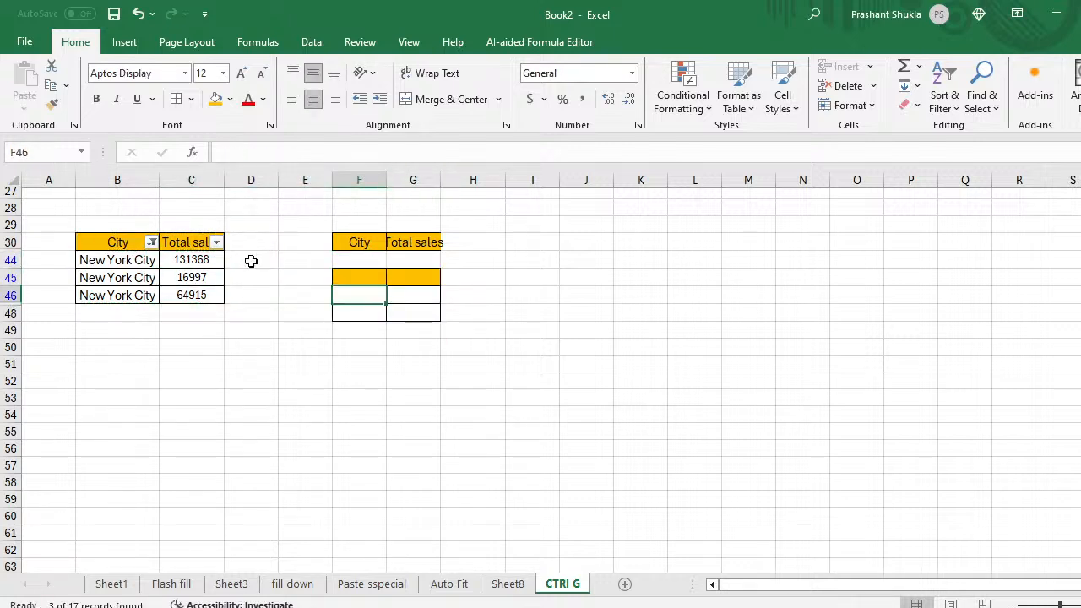
pyautogui.press('Up')
pyautogui.press('Right')
pyautogui.press('Up')
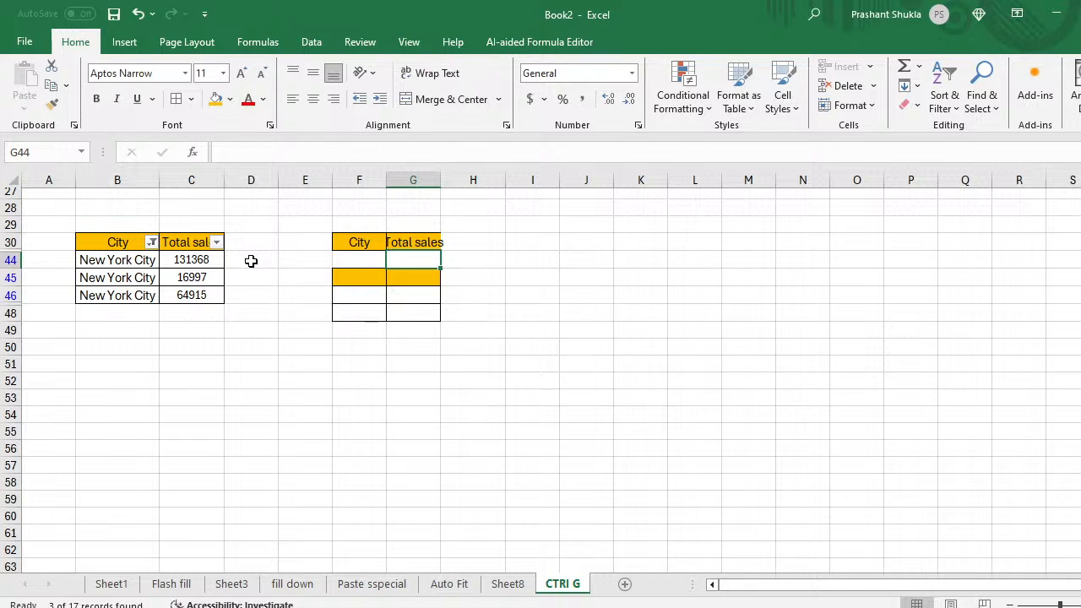
# Step: Enter =SUM(C44:C46) in G44 to total the three New York City sales as 213280
pyautogui.write('=sum(')
pyautogui.press('Left')
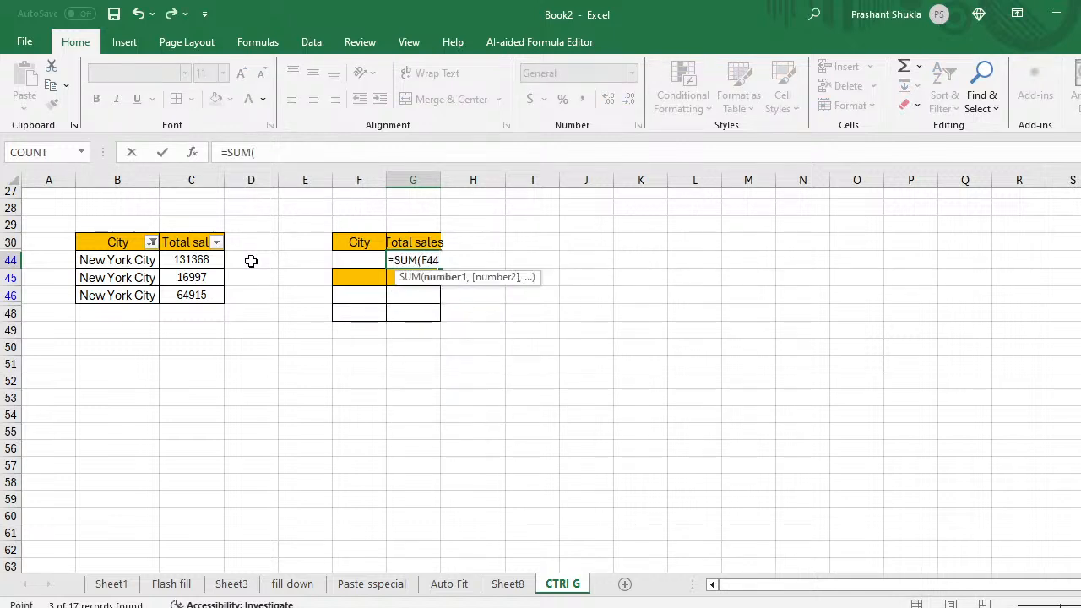
pyautogui.press('Left')
pyautogui.press('Left')
pyautogui.press('Left')
pyautogui.hotkey('shift', 'Down')
pyautogui.hotkey('shift', 'Down')
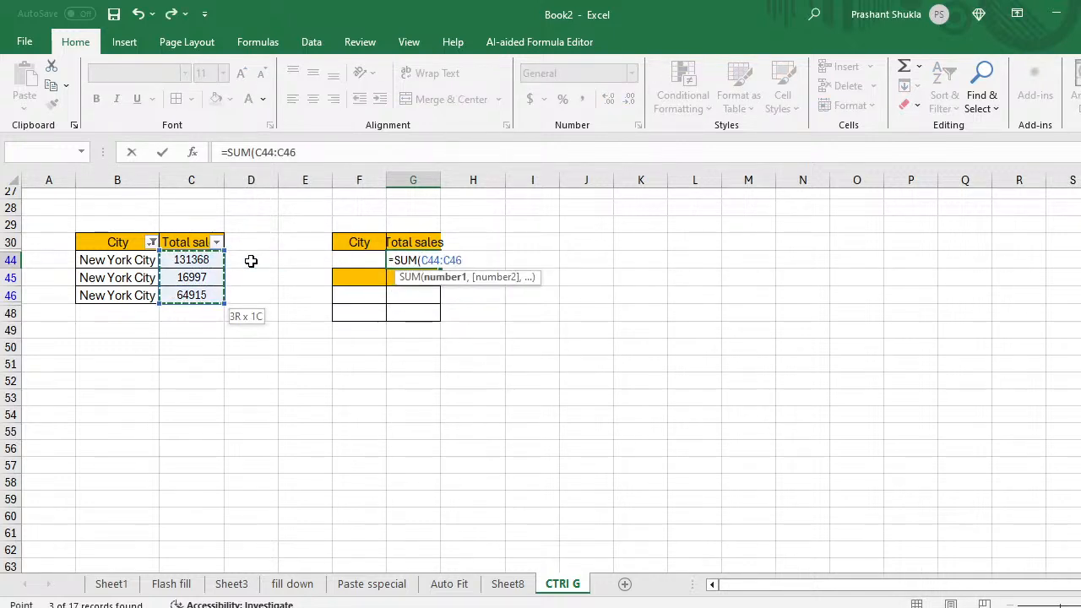
pyautogui.write(')')
pyautogui.press('Return')
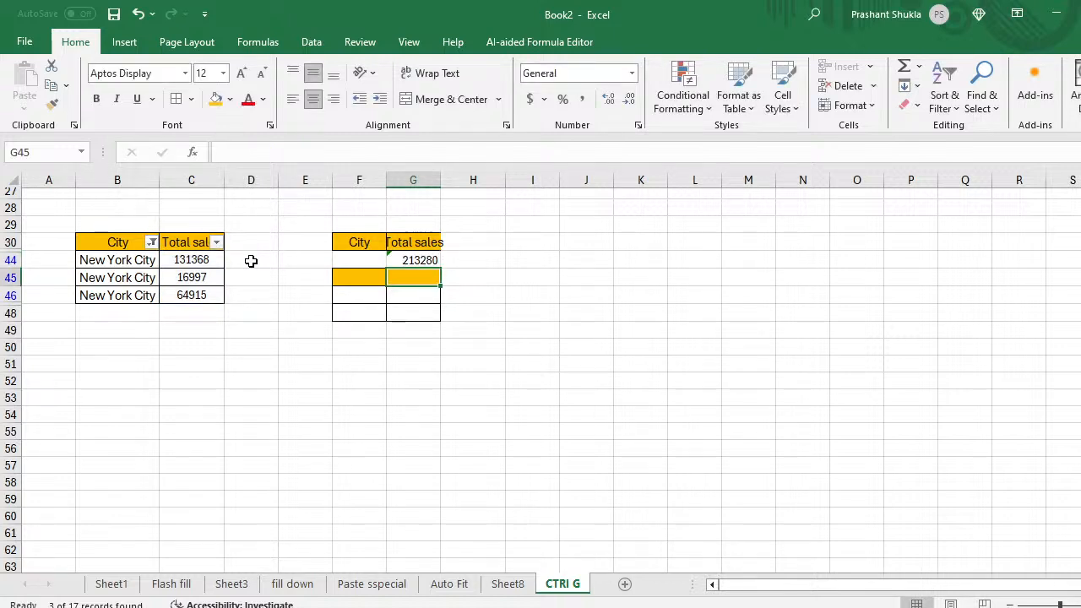
pyautogui.press('Left')
pyautogui.press('Left')
pyautogui.press('Left')
pyautogui.press('Left')
pyautogui.press('Up')
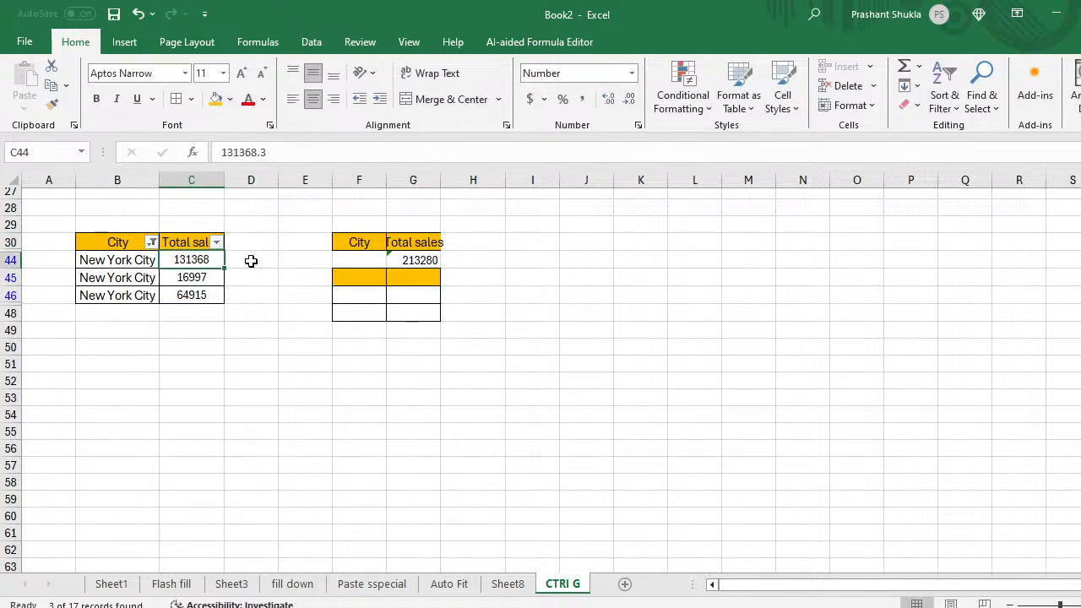
pyautogui.hotkey('shift', 'Down')
pyautogui.hotkey('shift', 'Down')
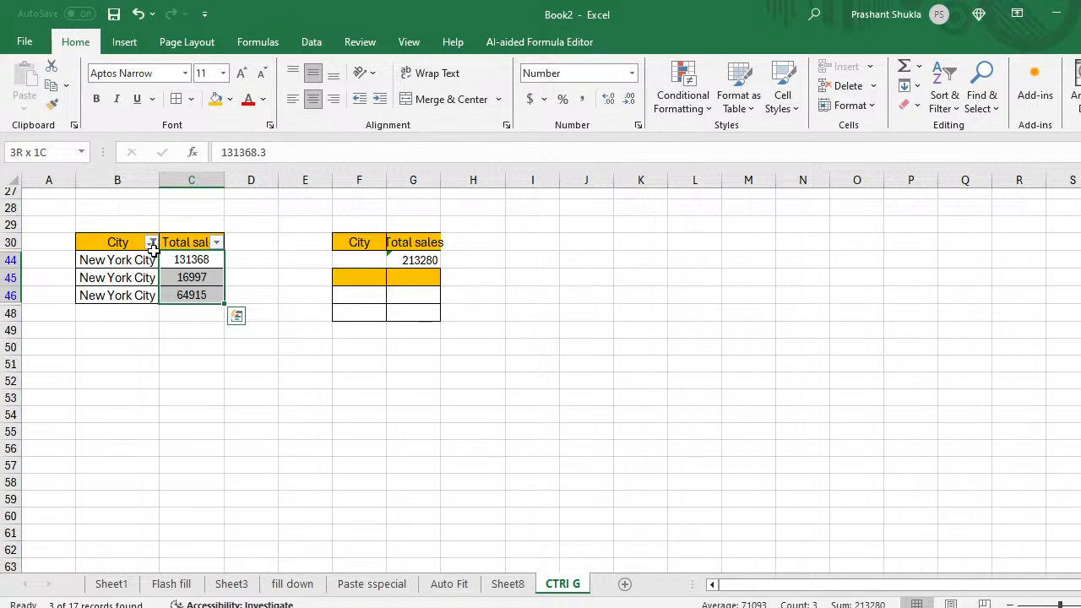
# Step: Copy the filtered City/Total sales table B30:C46 and paste it at B54
pyautogui.click(360, 241)
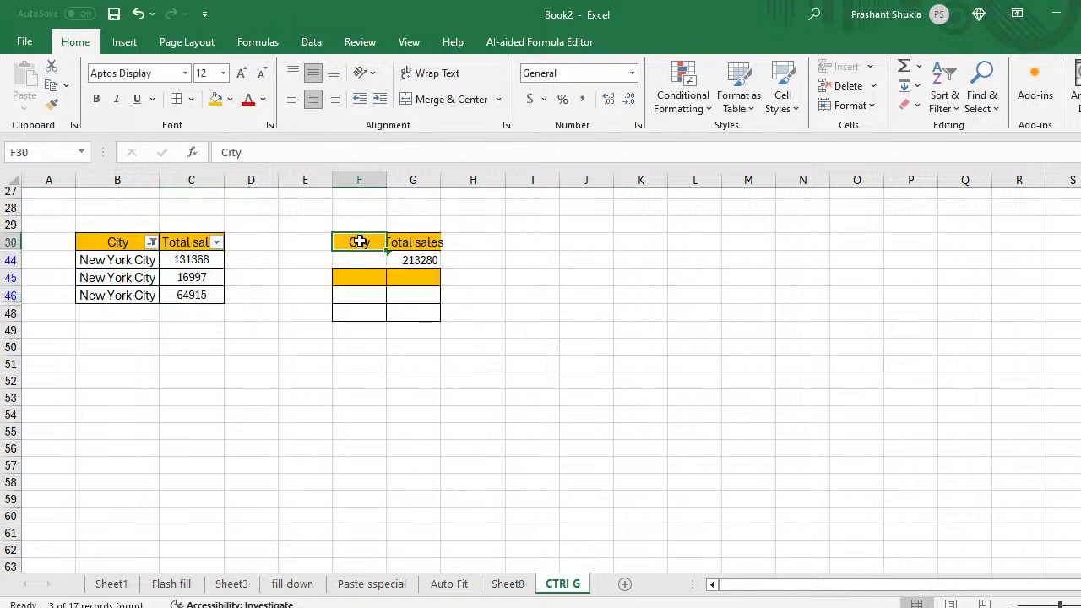
pyautogui.press('Right')
pyautogui.press('Left')
pyautogui.press('Left')
pyautogui.press('Left')
pyautogui.press('Left')
pyautogui.press('Left')
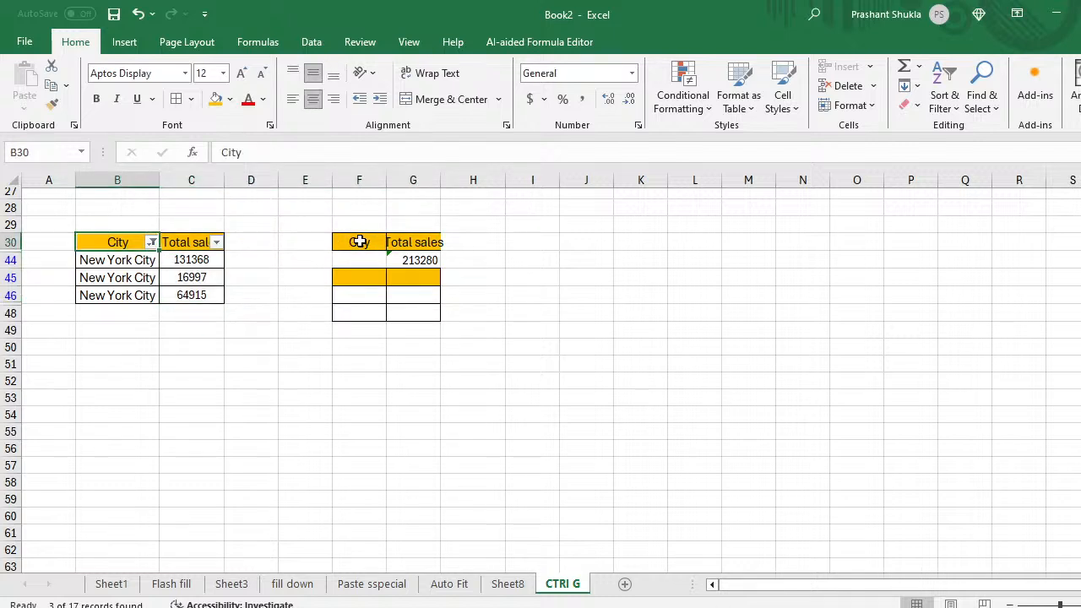
pyautogui.hotkey('shift', 'Right')
pyautogui.hotkey('ctrl', 'shift', 'Down')
pyautogui.hotkey('ctrl', 'c')
pyautogui.press('Down')
pyautogui.press('Down')
pyautogui.press('Down')
pyautogui.press('Down')
pyautogui.press('Down')
pyautogui.press('Down')
pyautogui.press('Down')
pyautogui.press('Down')
pyautogui.press('Down')
pyautogui.press('Down')
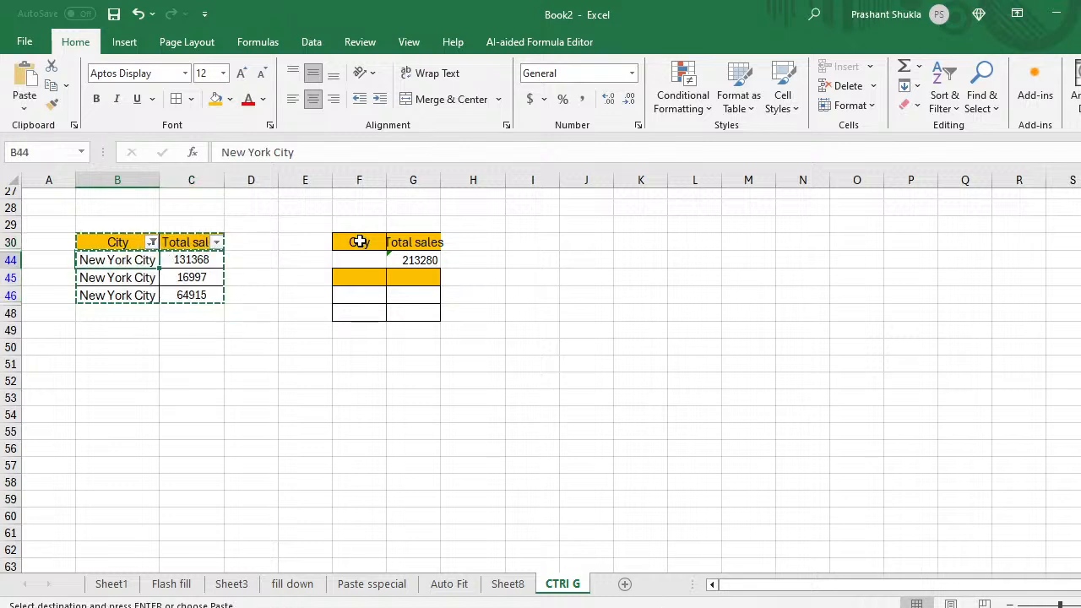
pyautogui.hotkey('ctrl', 'v')
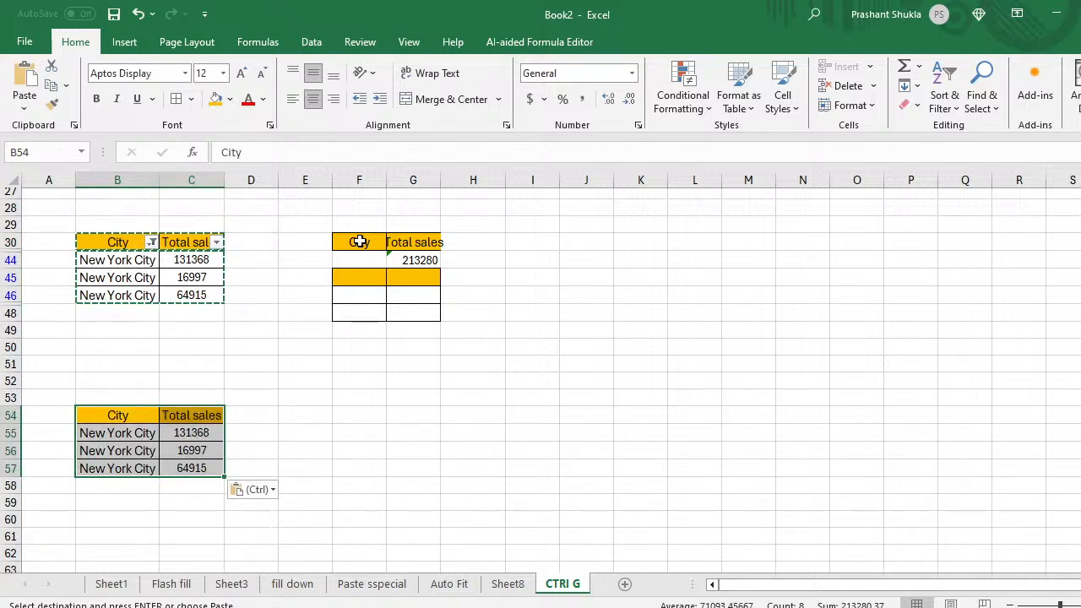
# Step: Move back to the source table and check the SUM formula in G44
pyautogui.press('Up')
pyautogui.press('Up')
pyautogui.press('Right')
pyautogui.press('Right')
pyautogui.press('Up')
pyautogui.press('Up')
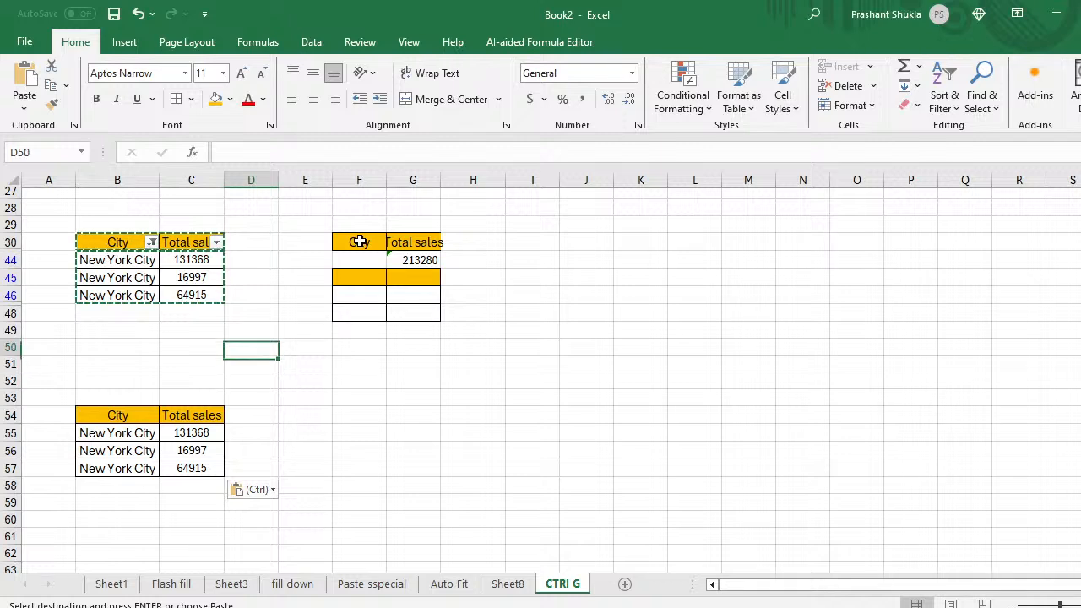
pyautogui.press('Up')
pyautogui.press('Right')
pyautogui.press('Up')
pyautogui.press('Up')
pyautogui.press('Right')
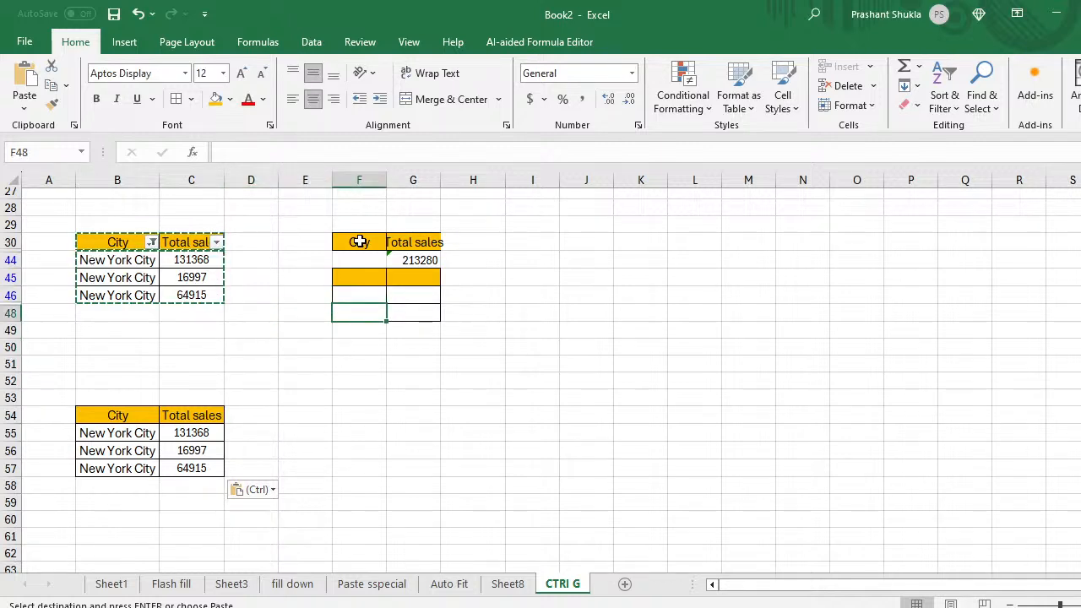
pyautogui.press('Up')
pyautogui.press('Up')
pyautogui.press('Up')
pyautogui.press('Down')
pyautogui.press('Down')
pyautogui.press('Down')
pyautogui.press('Left')
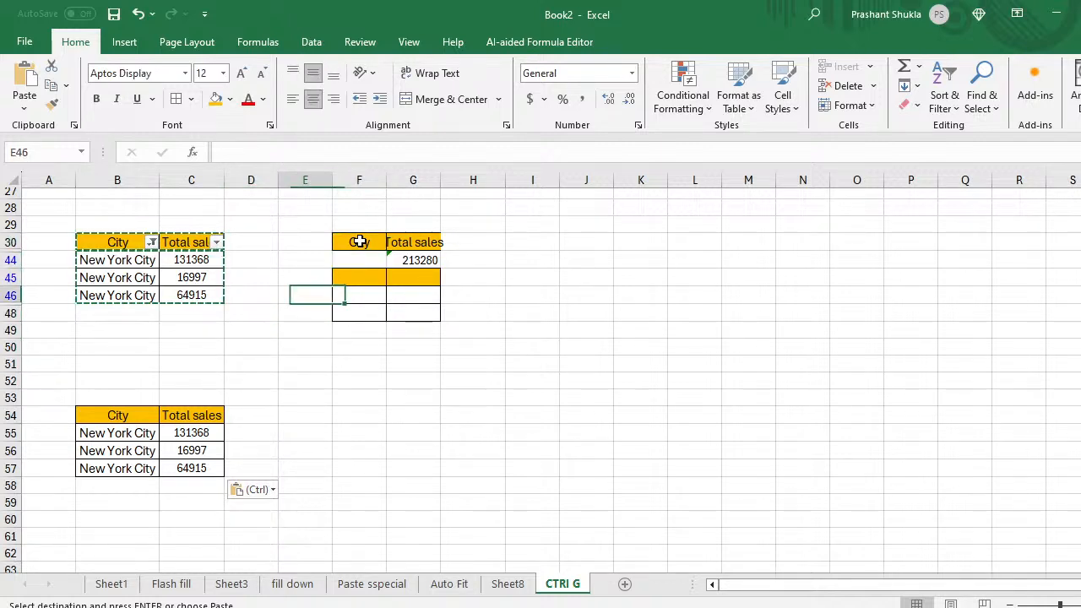
pyautogui.press('Left')
pyautogui.press('Left')
pyautogui.press('Left')
pyautogui.press('Down')
pyautogui.press('Up')
pyautogui.press('Up')
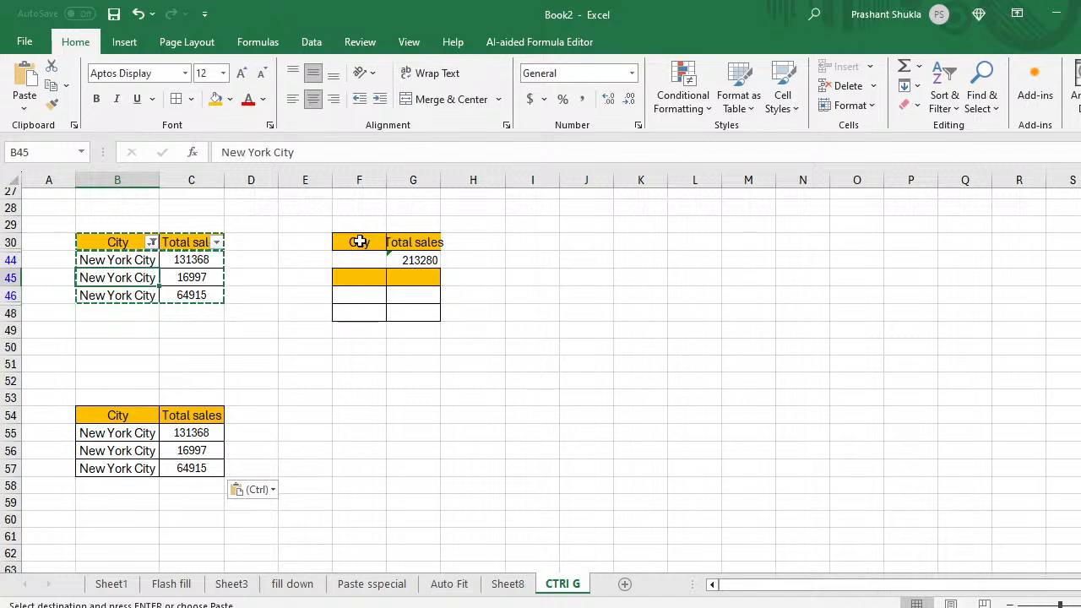
pyautogui.press('Up')
pyautogui.press('Up')
pyautogui.hotkey('shift', 'Right')
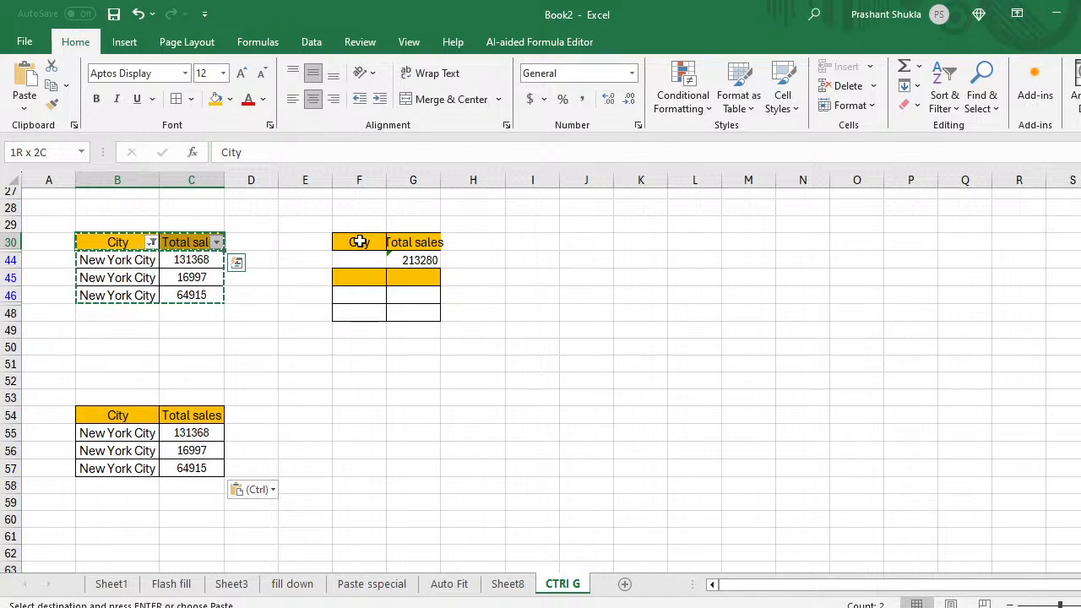
pyautogui.click(408, 259)
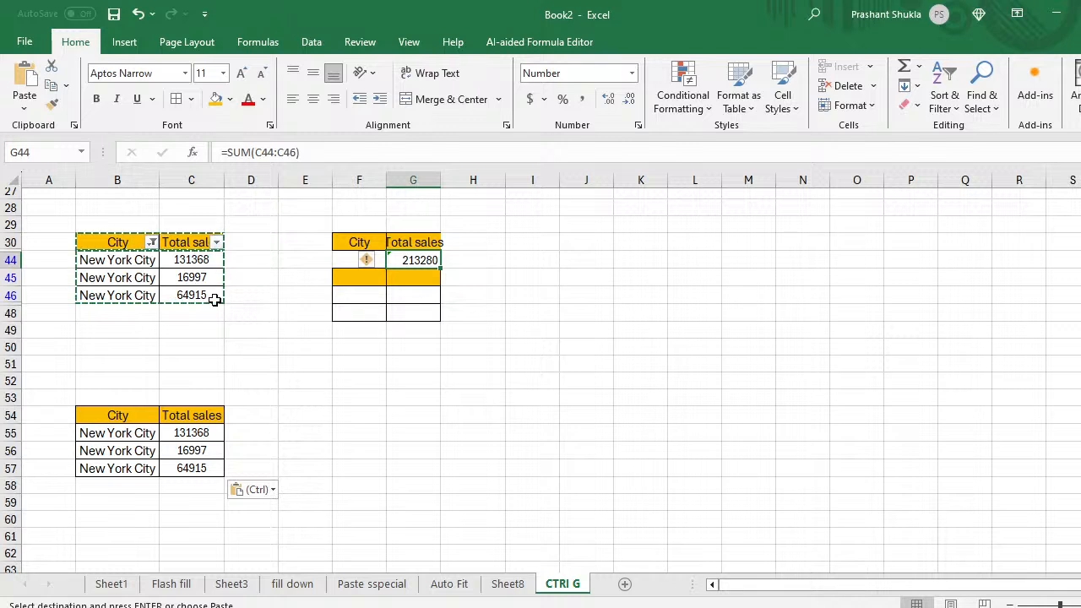
# Step: Dismiss the paste options and copy marquee, leaving B30:C46 selected
pyautogui.click(99, 242)
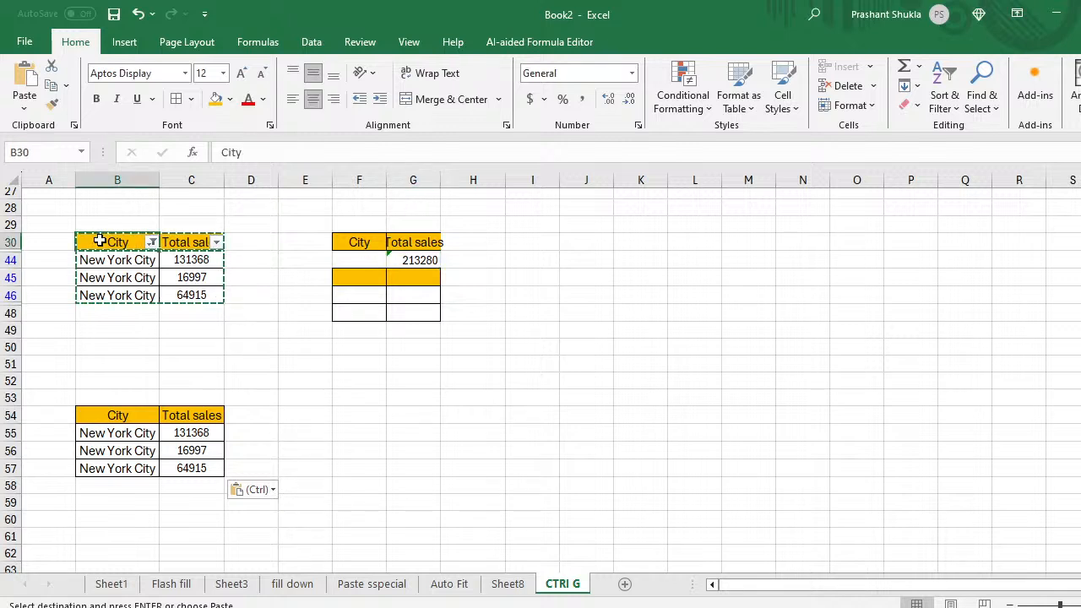
pyautogui.hotkey('shift', 'Right')
pyautogui.hotkey('ctrl', 'shift', 'Down')
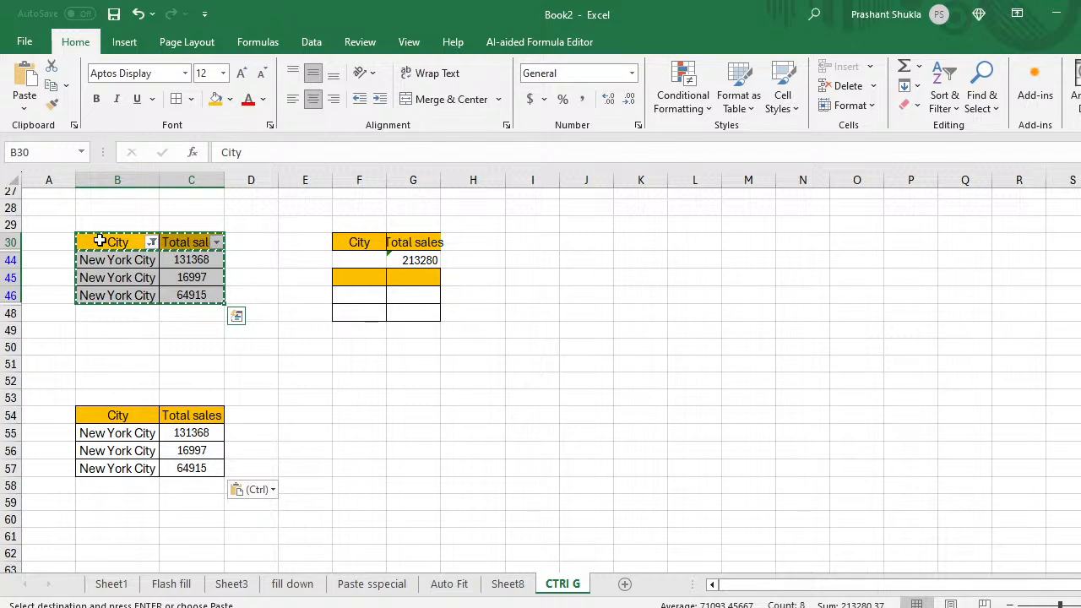
pyautogui.press('ctrl')
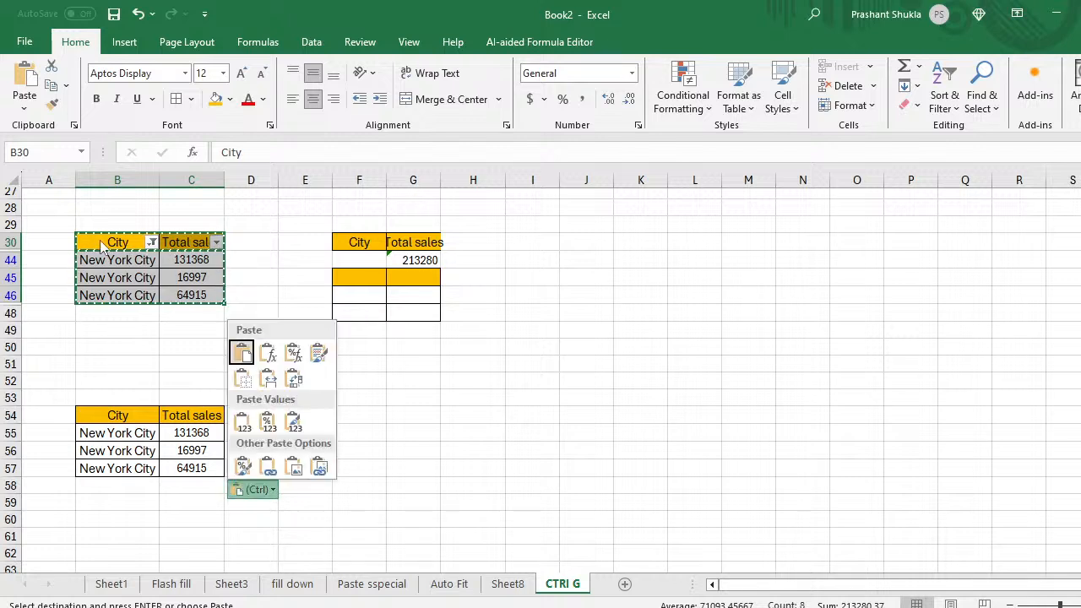
pyautogui.press('Escape')
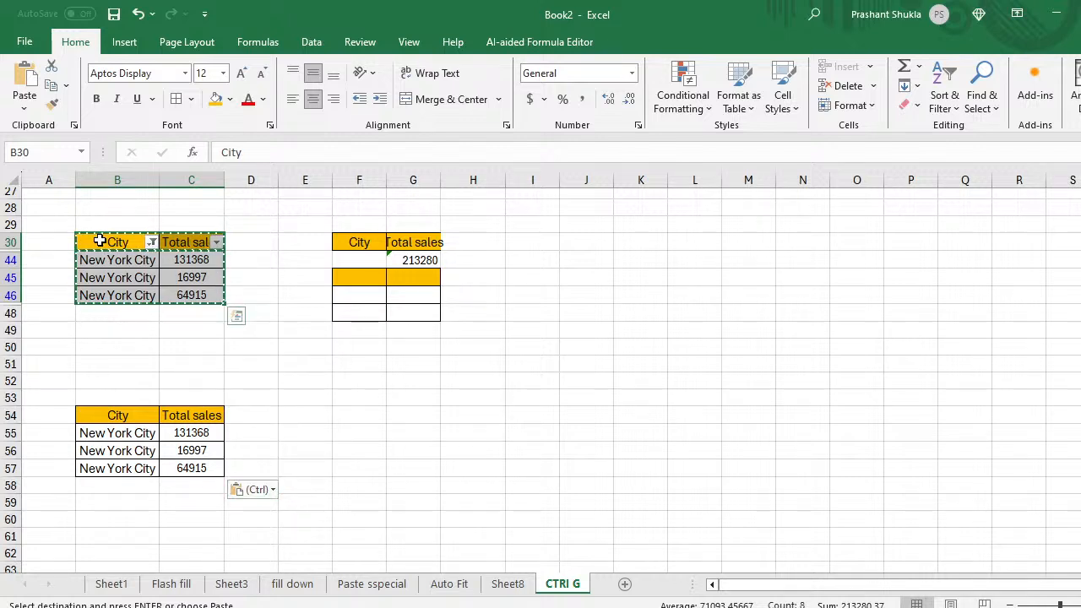
pyautogui.hotkey('ctrl', 'c')
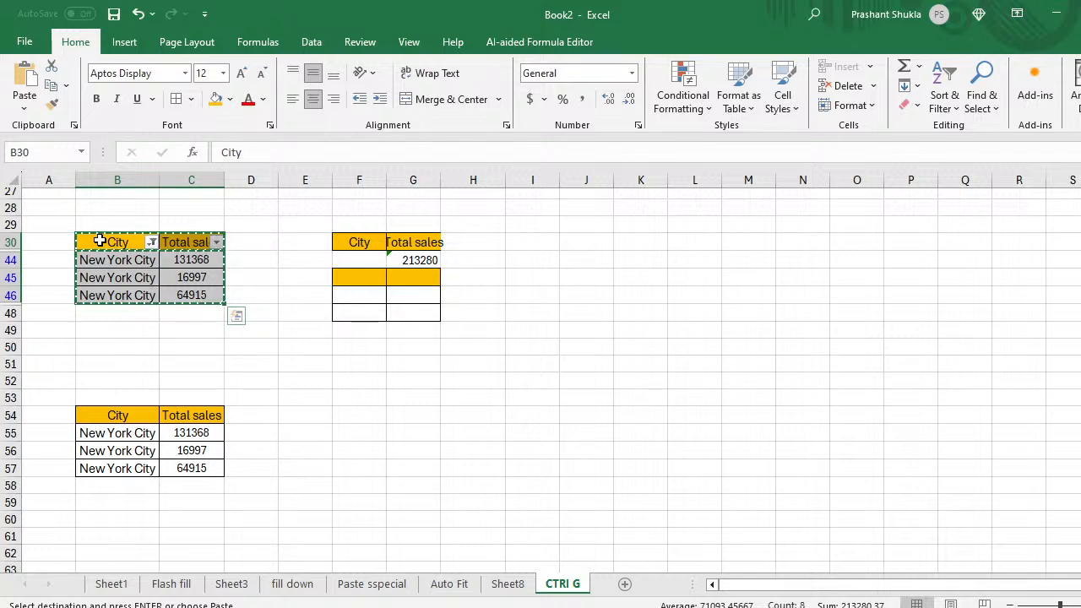
pyautogui.press('Escape')
pyautogui.press('Down')
pyautogui.press('Up')
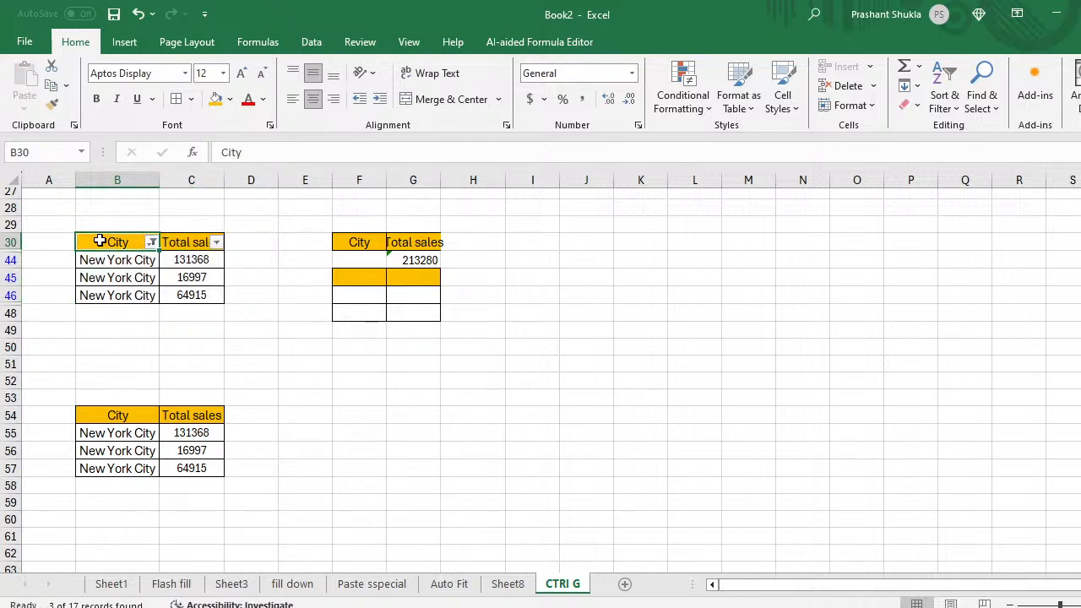
pyautogui.hotkey('shift', 'Right')
pyautogui.hotkey('ctrl', 'shift', 'Down')
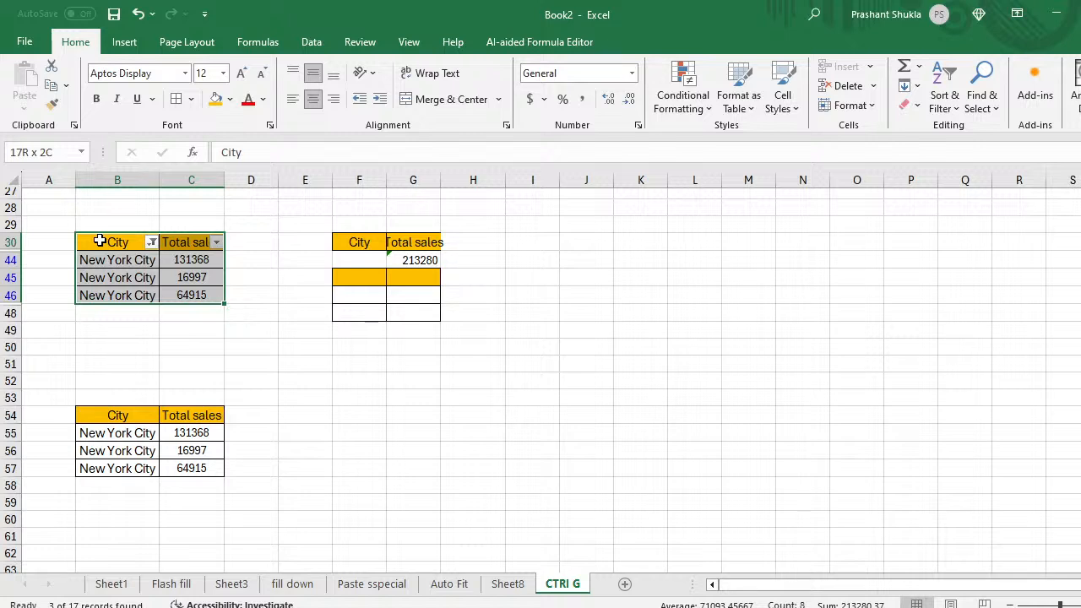
# Step: Try Go To Special > Visible cells only, then undo the earlier paste at B54
pyautogui.hotkey('ctrl', 'g')
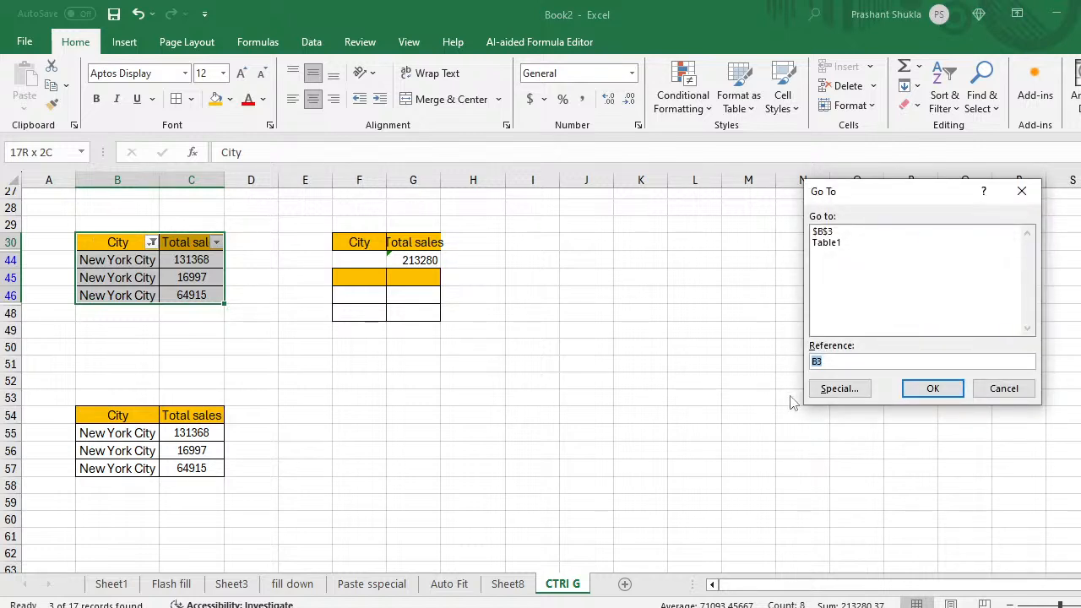
pyautogui.click(826, 386)
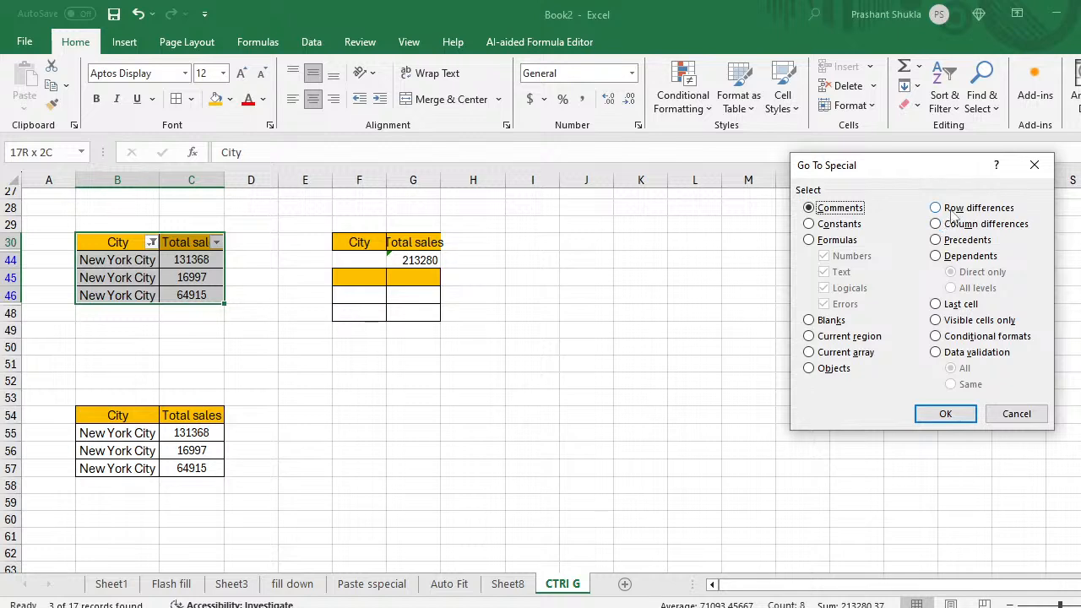
pyautogui.click(937, 321)
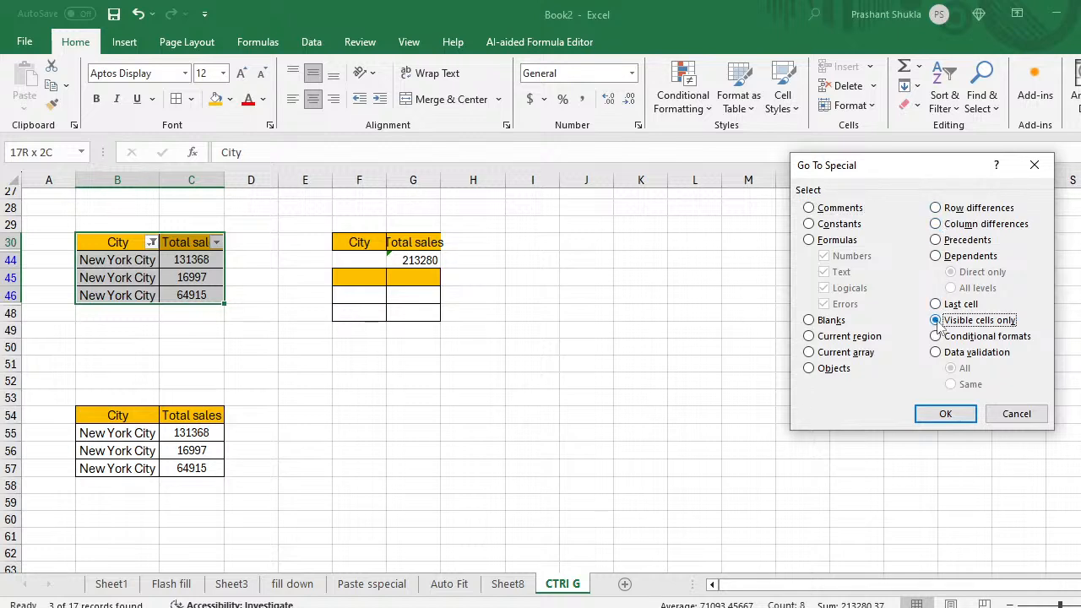
pyautogui.click(943, 413)
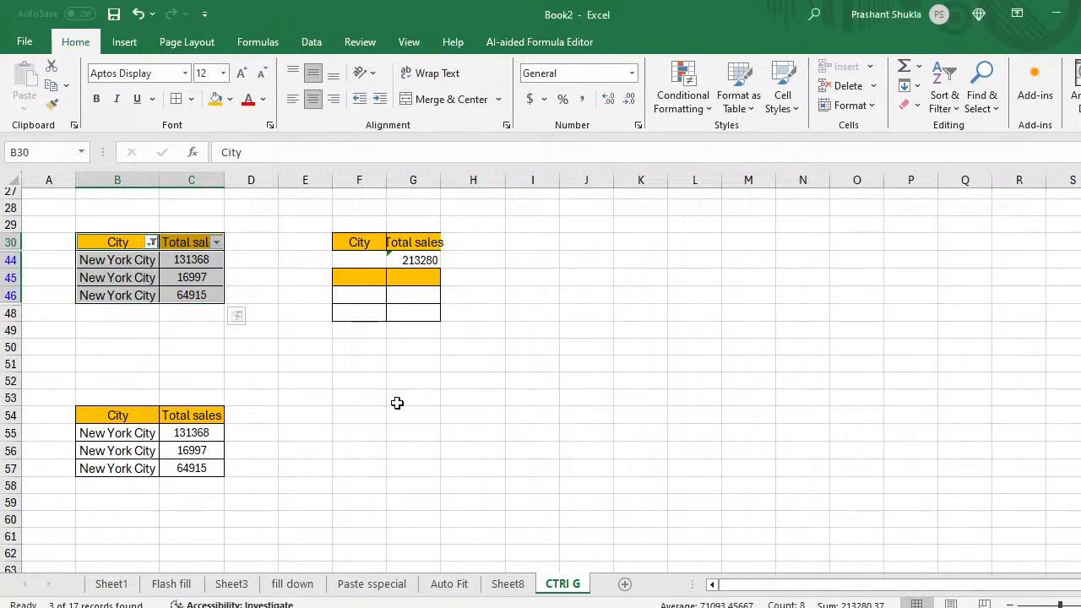
pyautogui.click(399, 400)
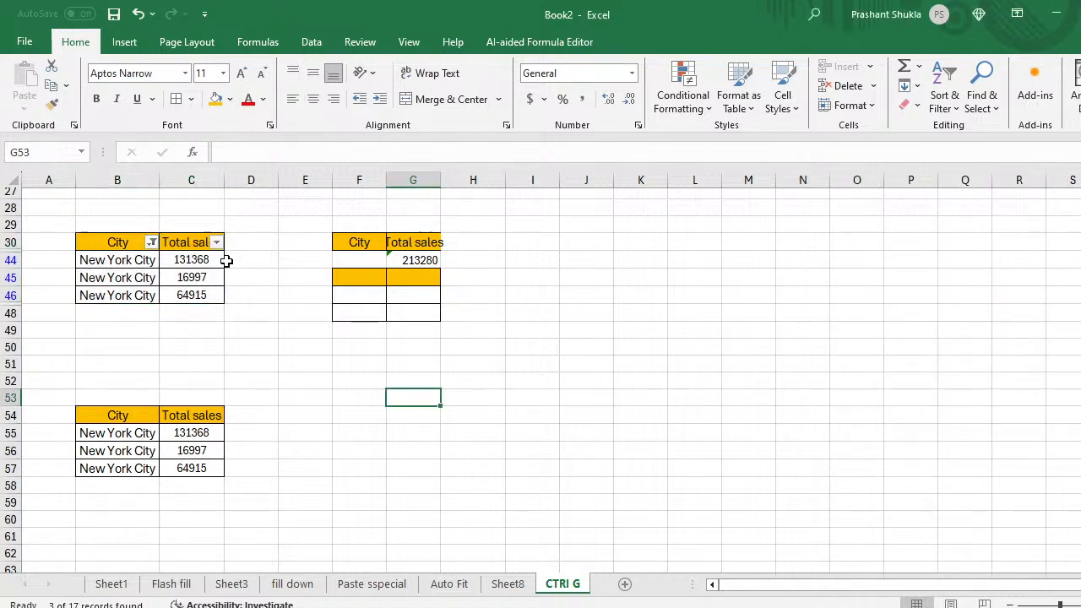
pyautogui.hotkey('ctrl', 'z')
# Step: Select the filtered table and narrow it to visible cells only via Go To Special
pyautogui.click(127, 242)
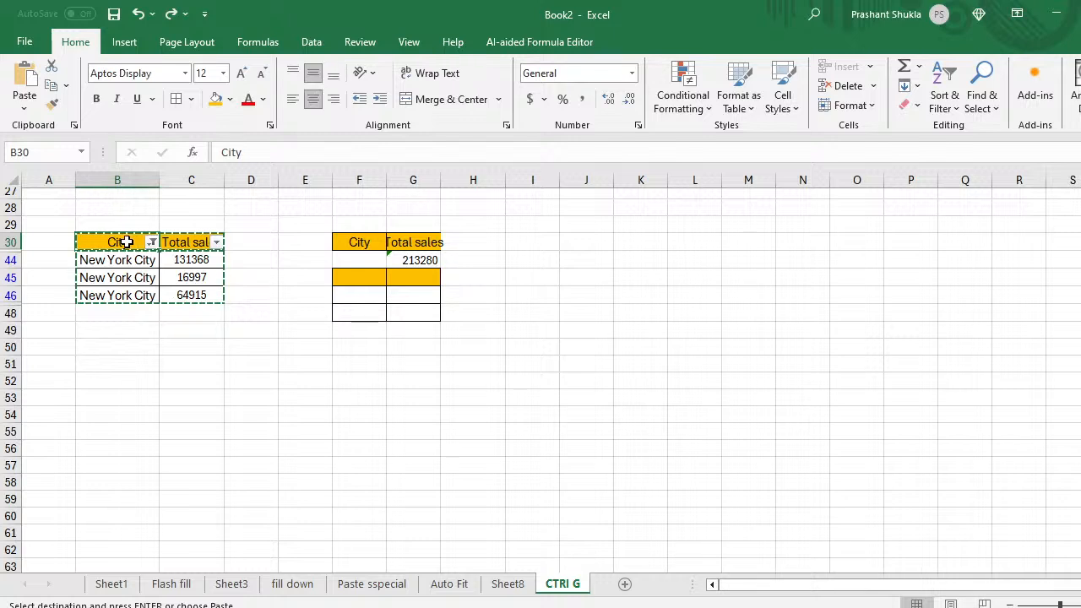
pyautogui.hotkey('ctrl', 'a')
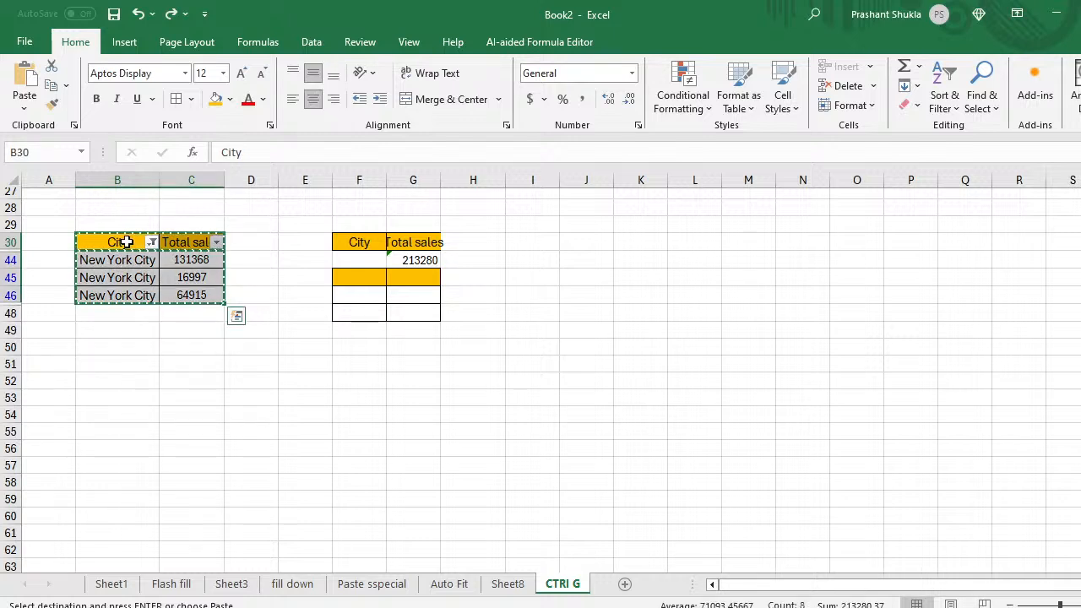
pyautogui.hotkey('ctrl', 'g')
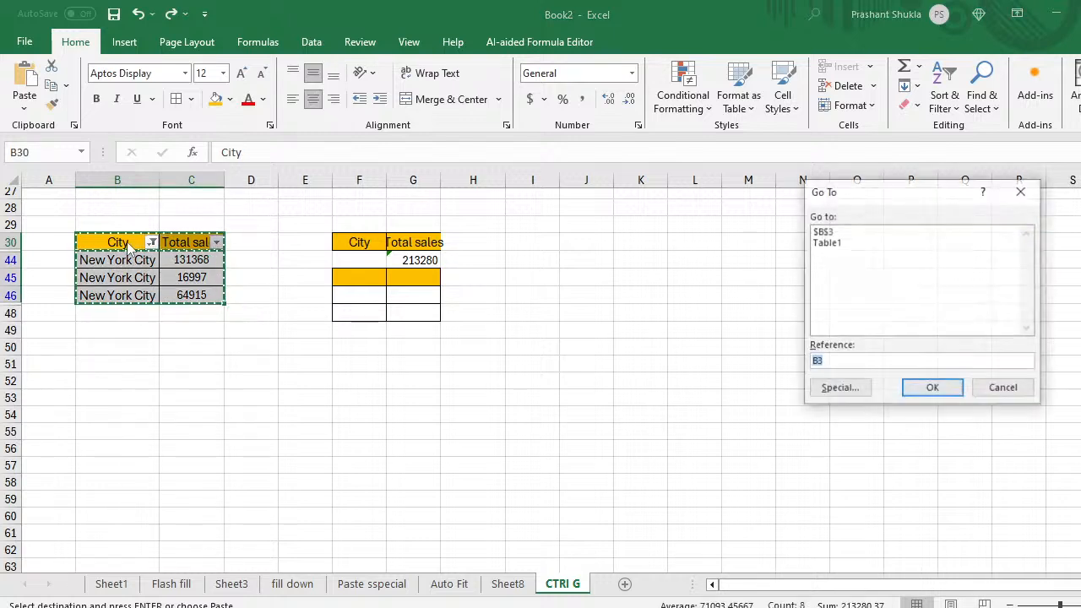
pyautogui.click(836, 388)
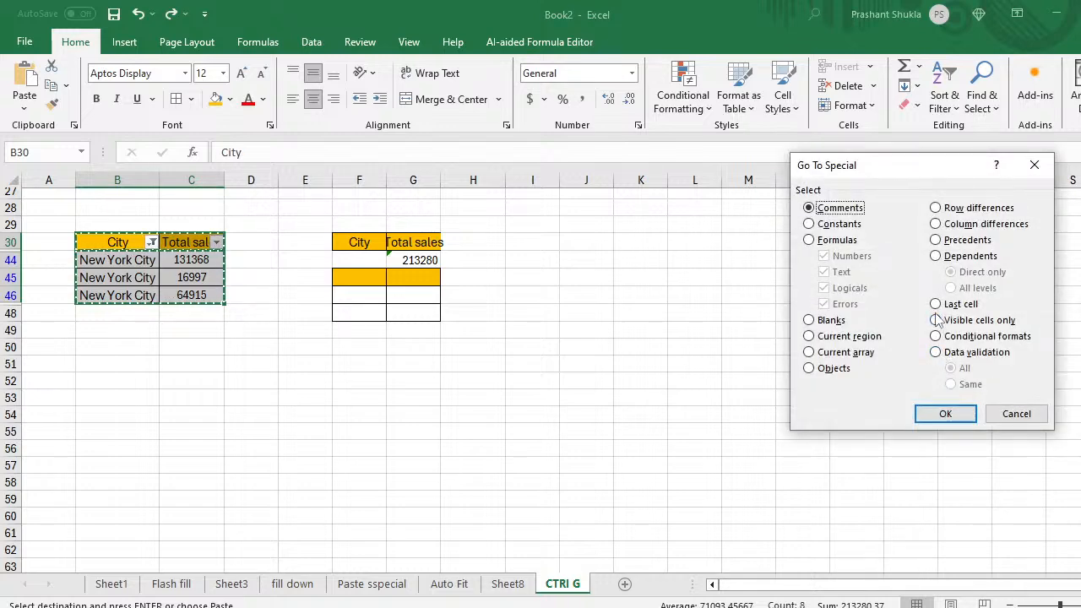
pyautogui.click(943, 326)
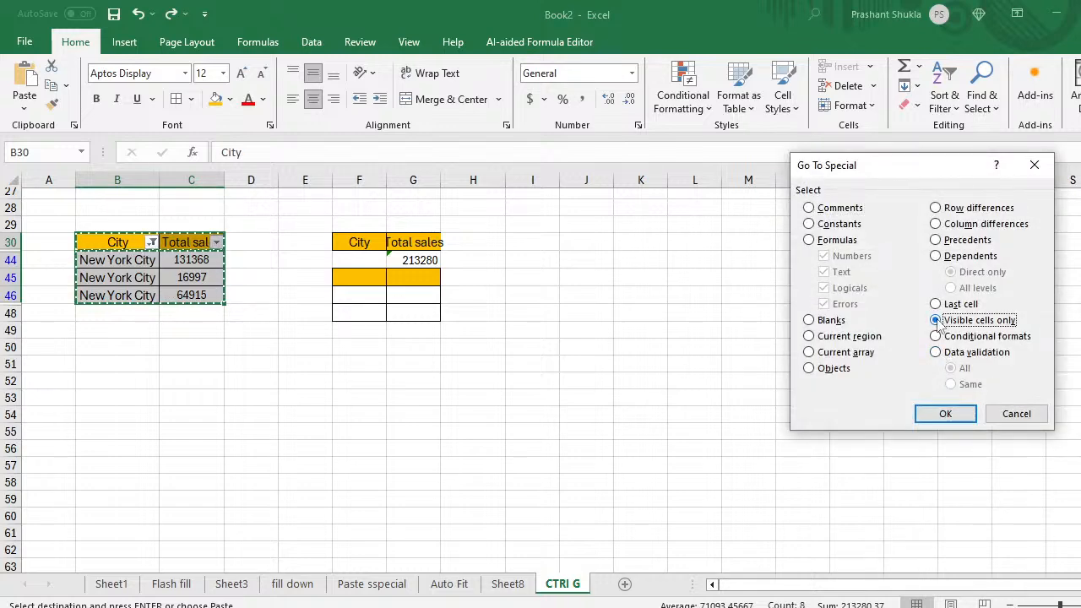
pyautogui.click(944, 412)
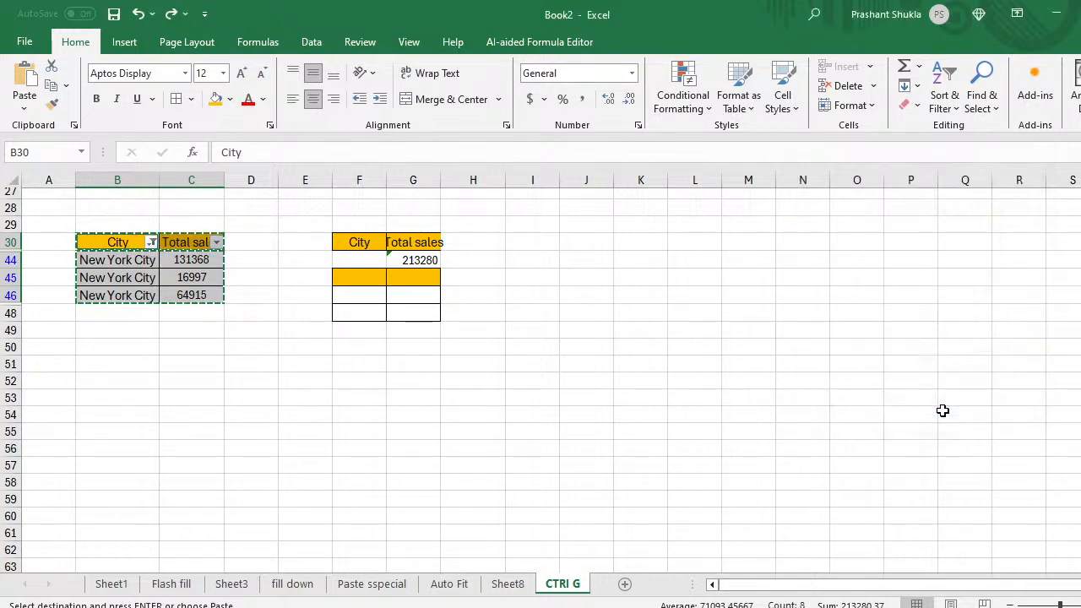
# Step: Paste the header and three New York City rows at H55:I58 and clear the copy marquee
pyautogui.click(483, 432)
pyautogui.hotkey('ctrl', 'v')
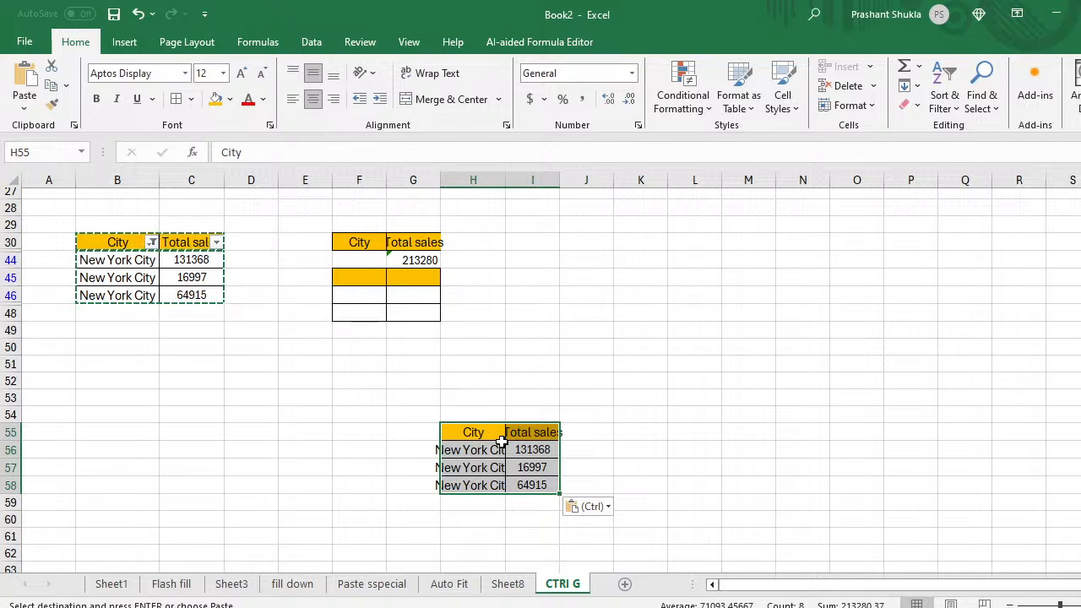
pyautogui.click(533, 363)
pyautogui.press('Escape')
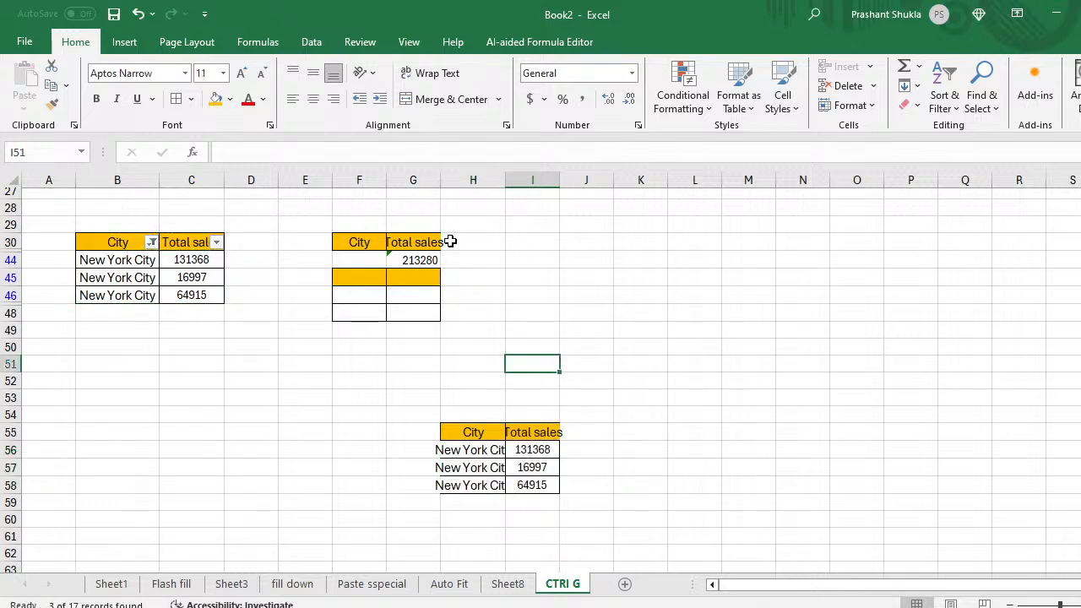
pyautogui.click(104, 236)
# Step: Paste another copy of the New York City City/Total sales rows at K49:L52, then go to Sheet8
pyautogui.hotkey('ctrl', 'a')
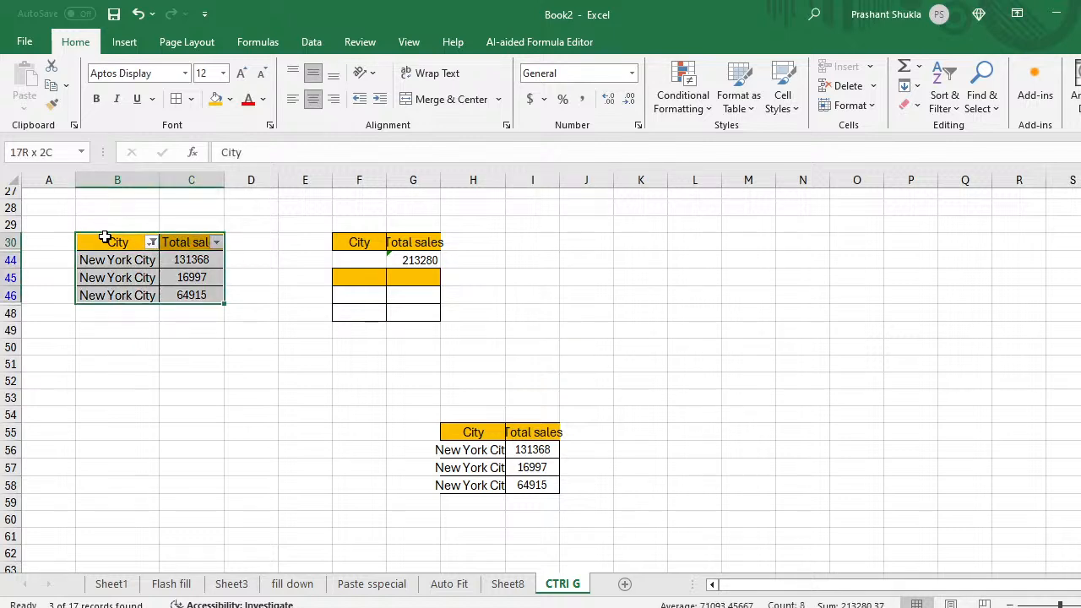
pyautogui.hotkey('ctrl', 'c')
pyautogui.press('Right')
pyautogui.press('Right')
pyautogui.press('Right')
pyautogui.press('Right')
pyautogui.press('Right')
pyautogui.press('Right')
pyautogui.press('Right')
pyautogui.press('Right')
pyautogui.press('Right')
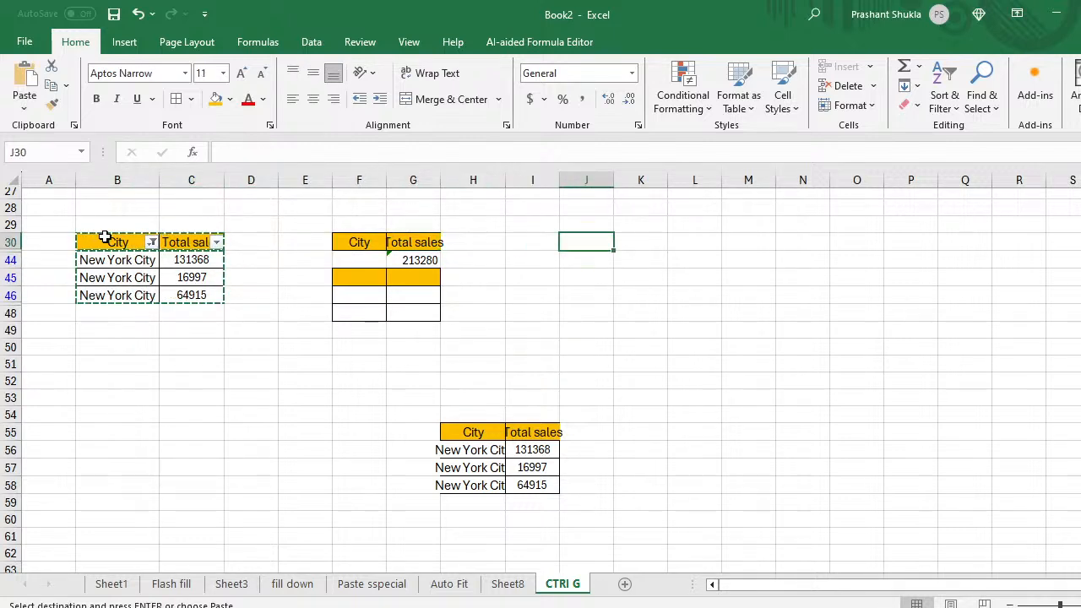
pyautogui.press('Down')
pyautogui.press('Down')
pyautogui.press('Down')
pyautogui.press('Down')
pyautogui.press('Down')
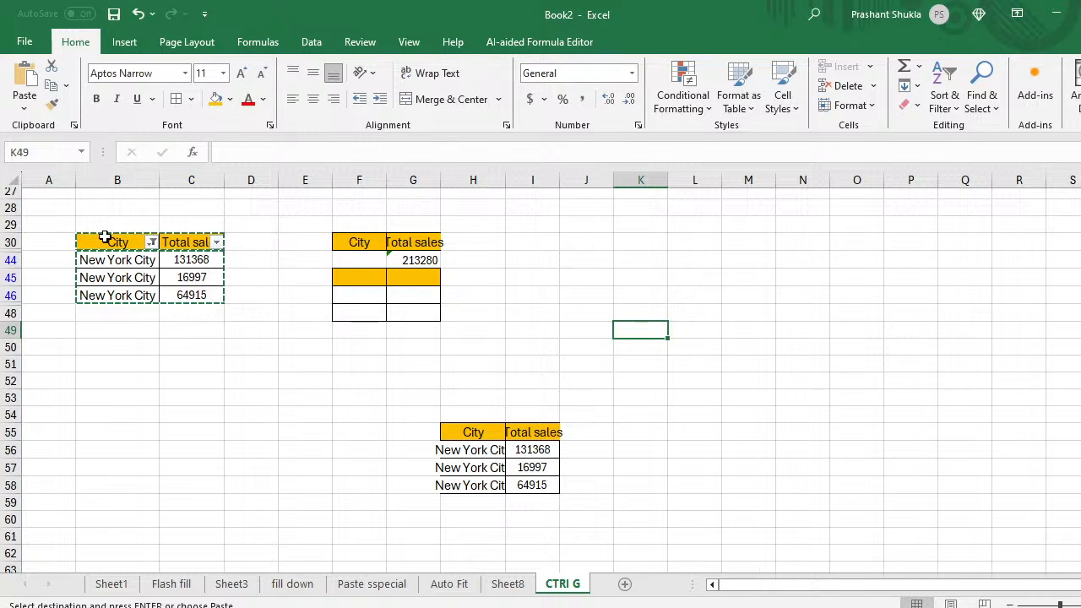
pyautogui.hotkey('ctrl', 'v')
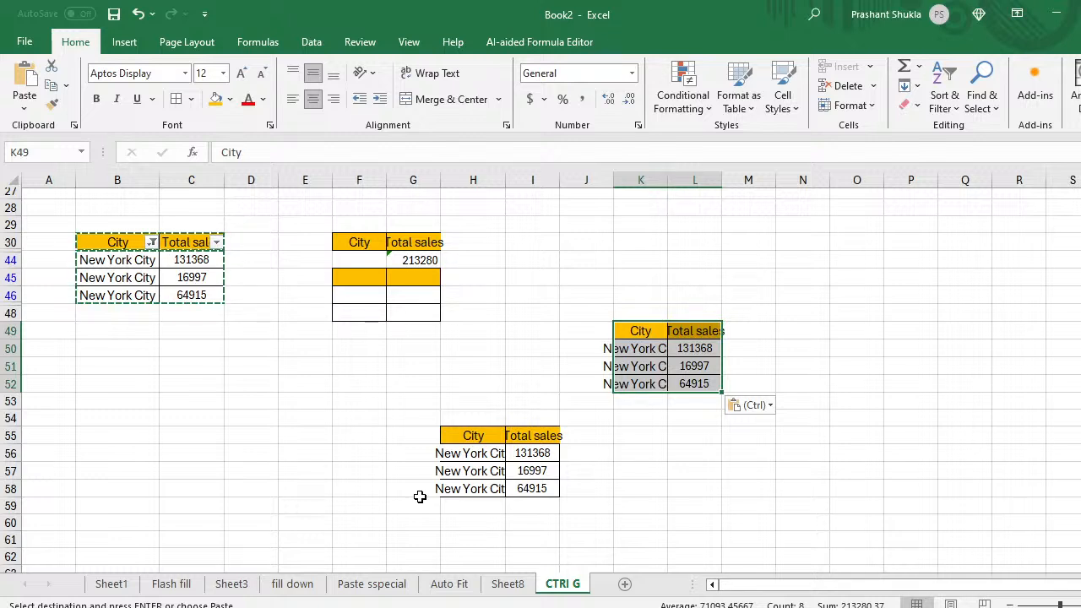
pyautogui.click(509, 584)
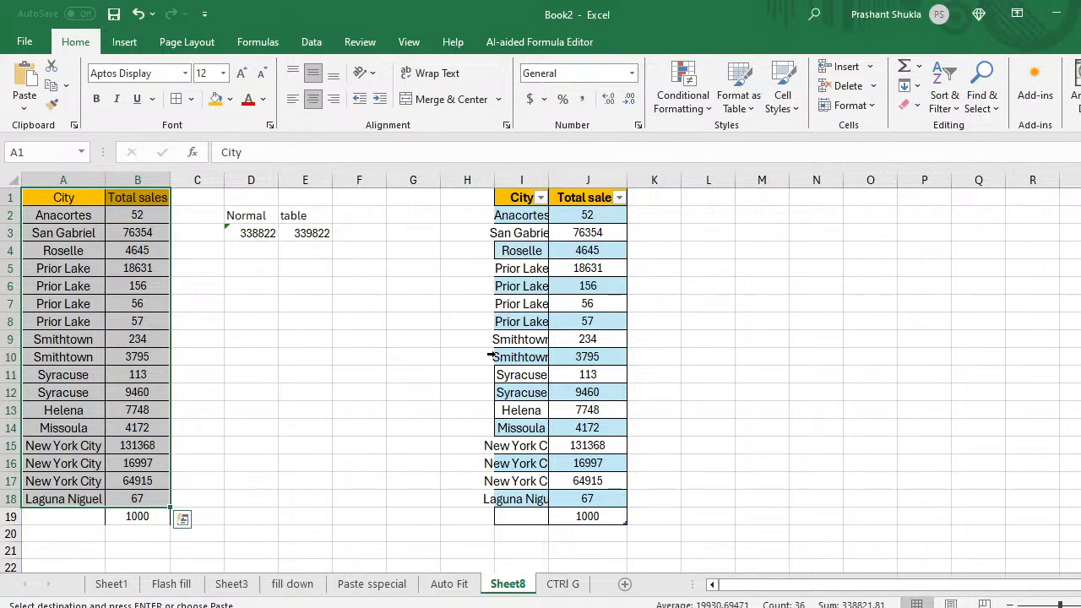
# Step: Step through the Auto Fit, Paste special, fill down, Sheet3 and Flash fill sheets to Sheet1
pyautogui.click(447, 584)
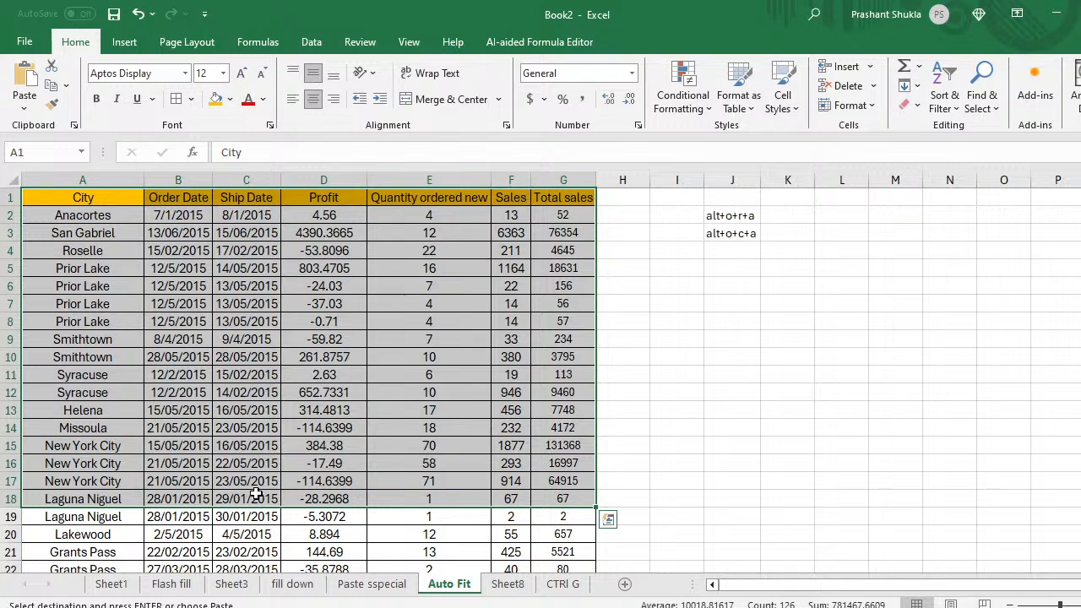
pyautogui.click(371, 585)
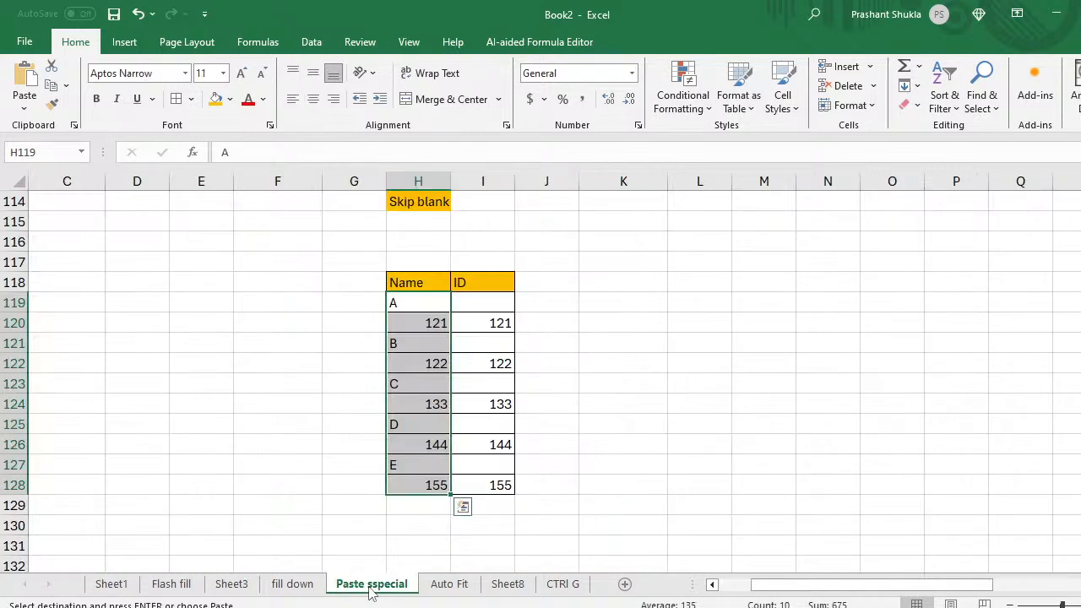
pyautogui.scroll(20, 380, 404)
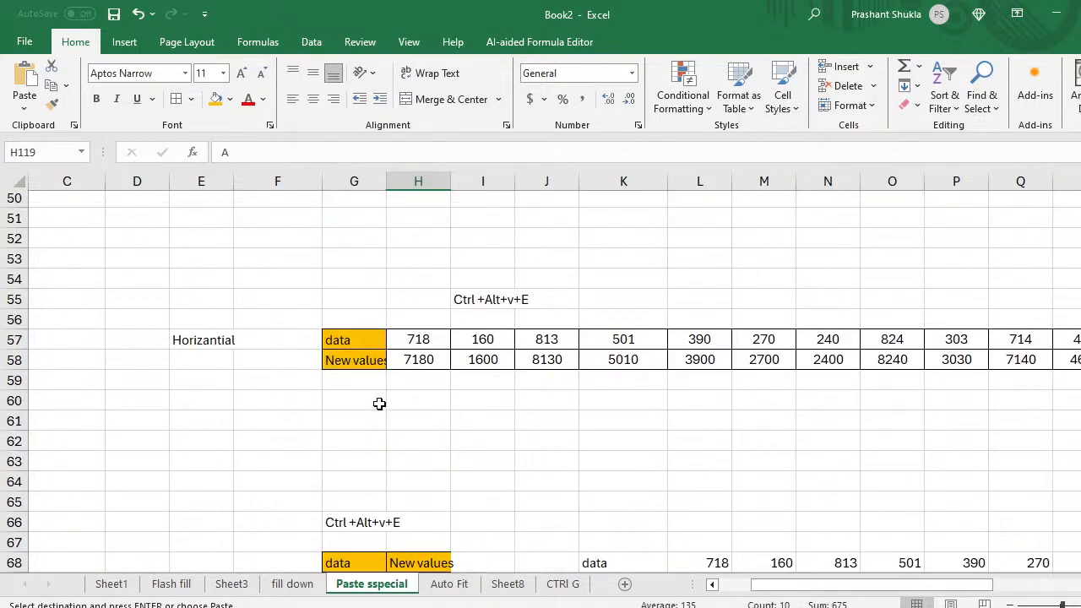
pyautogui.scroll(16, 379, 403)
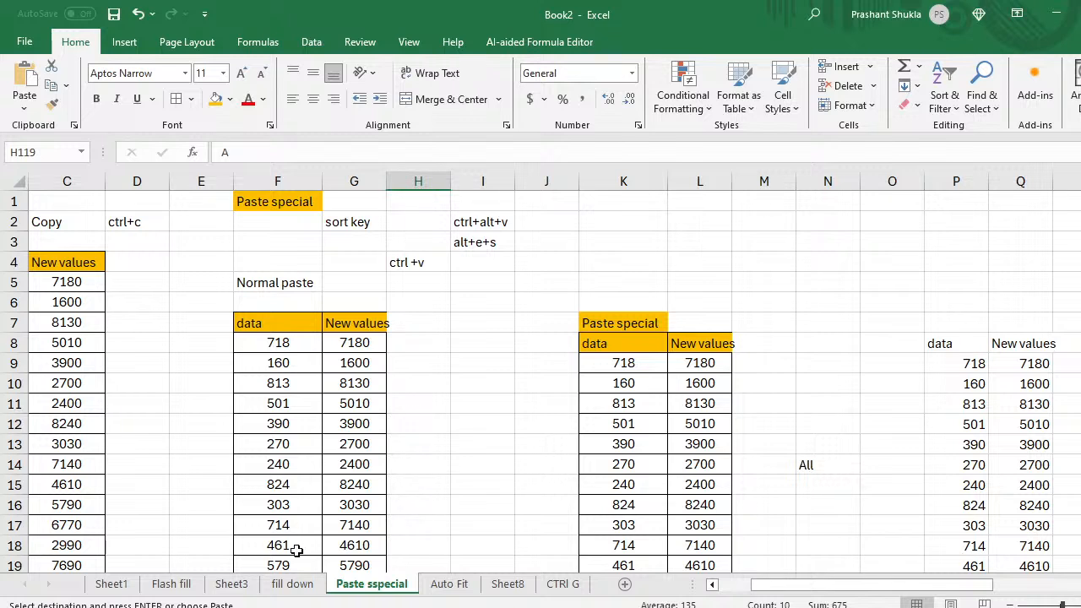
pyautogui.click(293, 584)
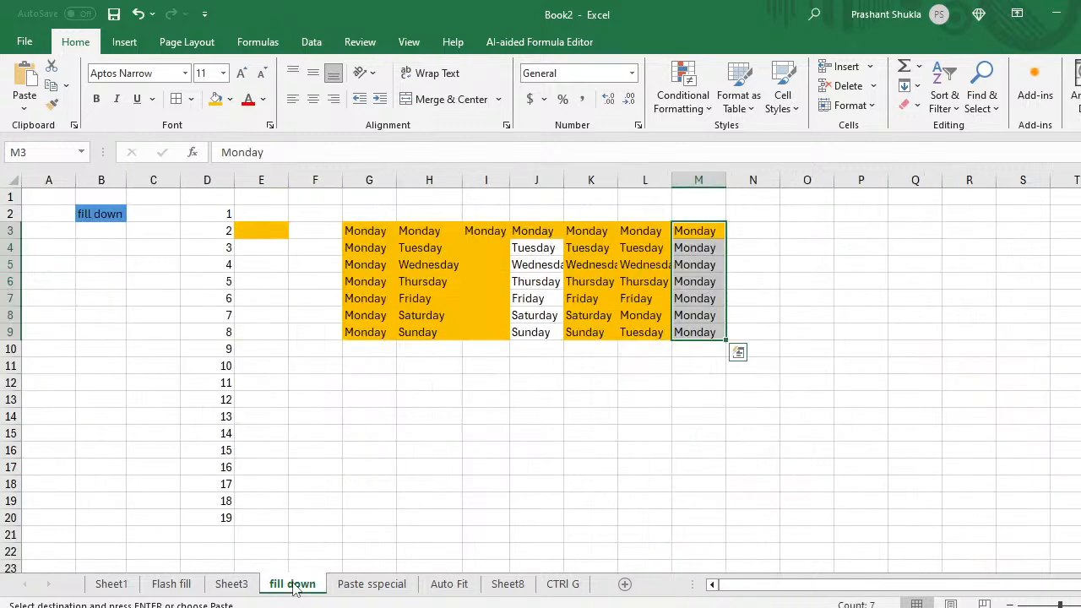
pyautogui.click(232, 584)
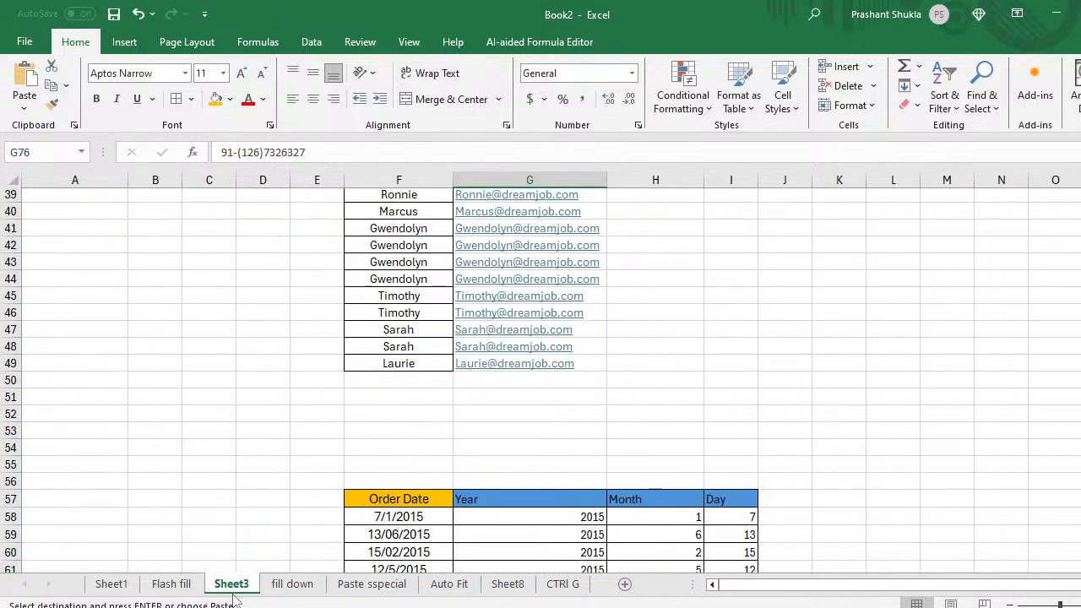
pyautogui.click(173, 588)
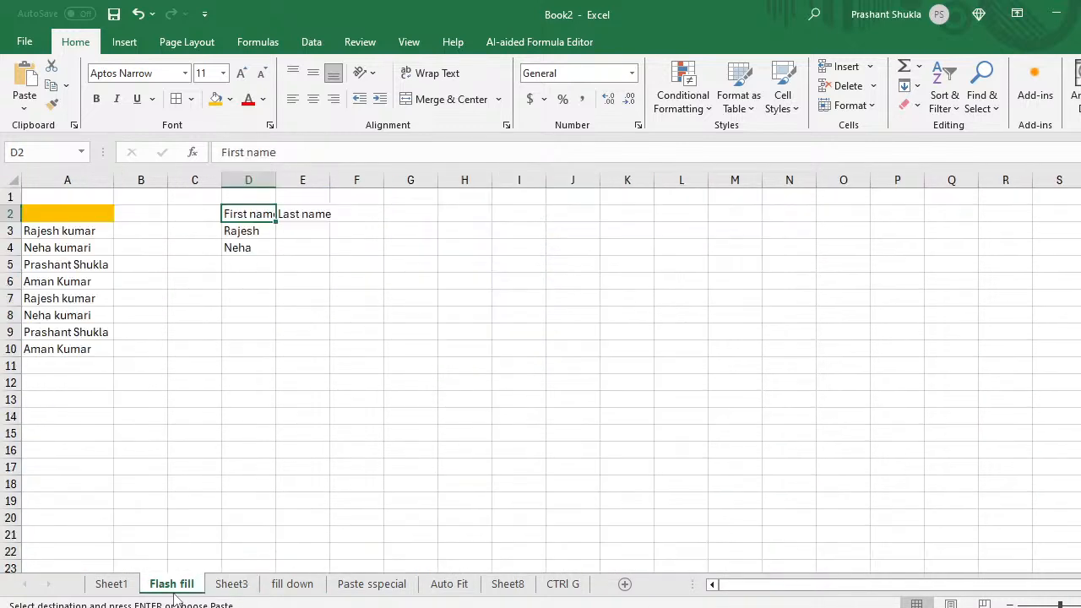
pyautogui.click(111, 583)
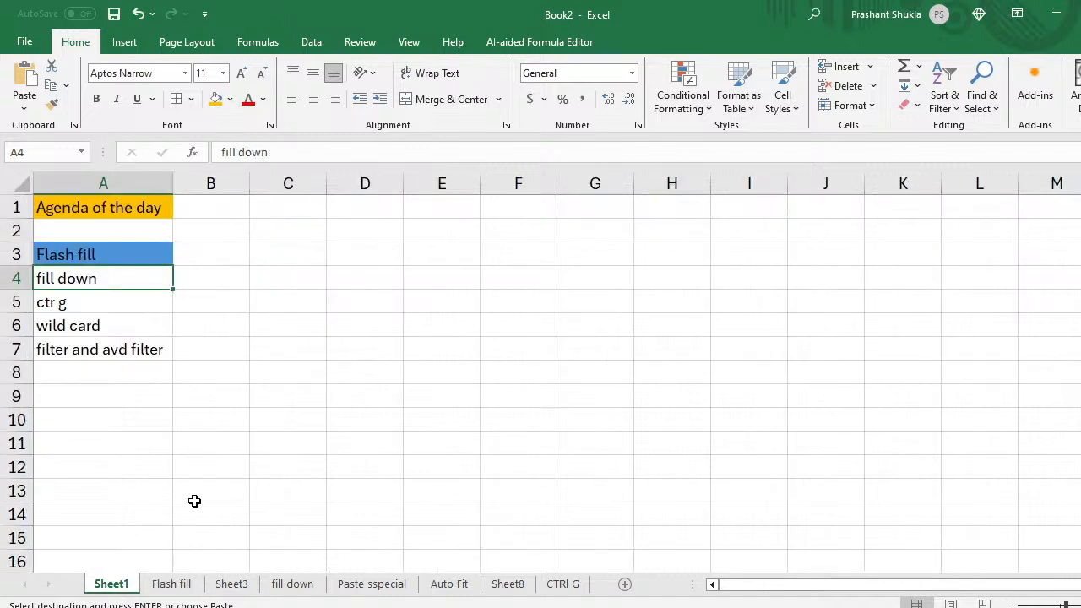
# Step: Fill the Flash fill, fill down and ctr g agenda items in A3:A5 orange
pyautogui.click(101, 307)
pyautogui.hotkey('shift', 'Up')
pyautogui.hotkey('shift', 'Up')
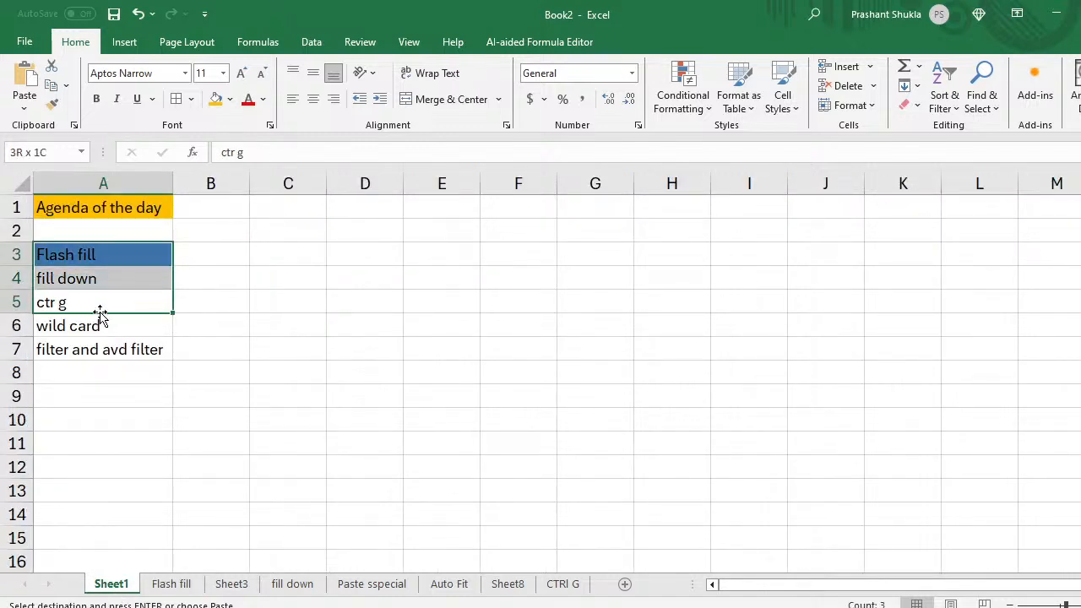
pyautogui.click(217, 100)
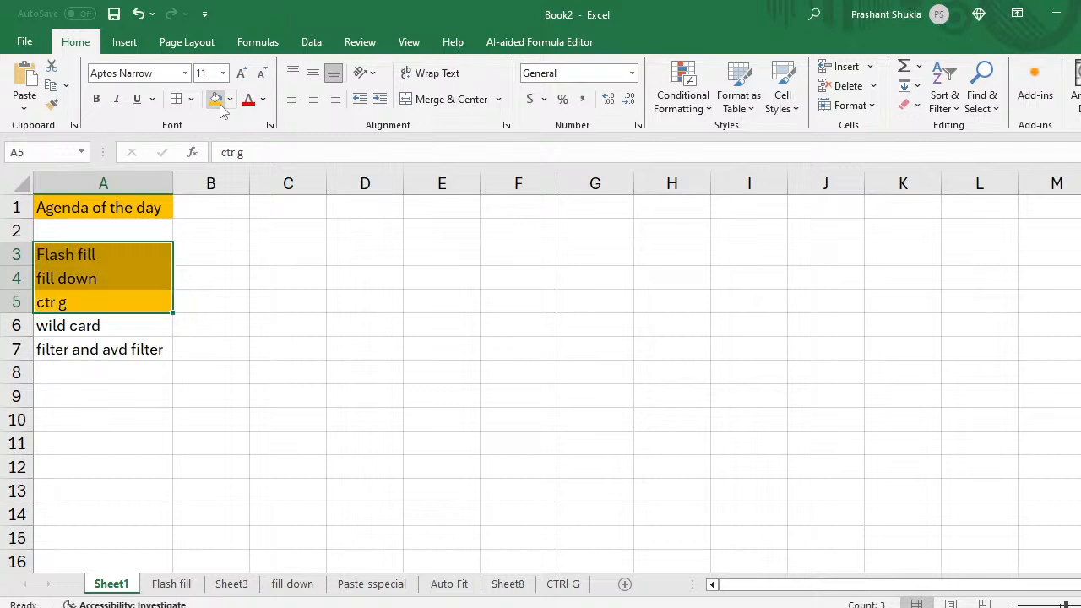
# Step: Add 'Custom formatting' as a new agenda item in A8
pyautogui.click(105, 340)
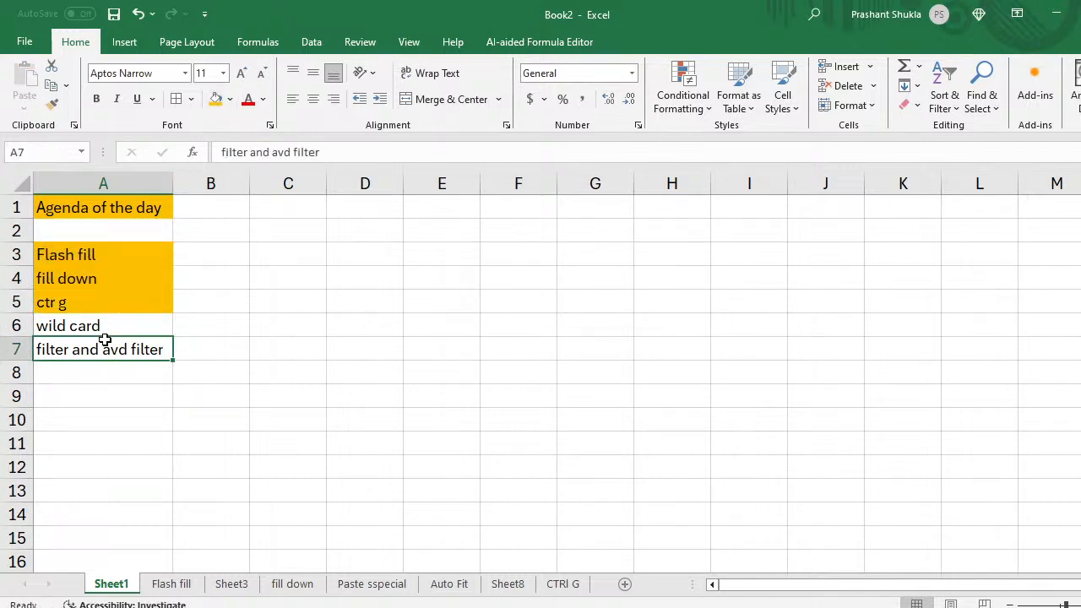
pyautogui.press('Up')
pyautogui.press('Down')
pyautogui.press('Down')
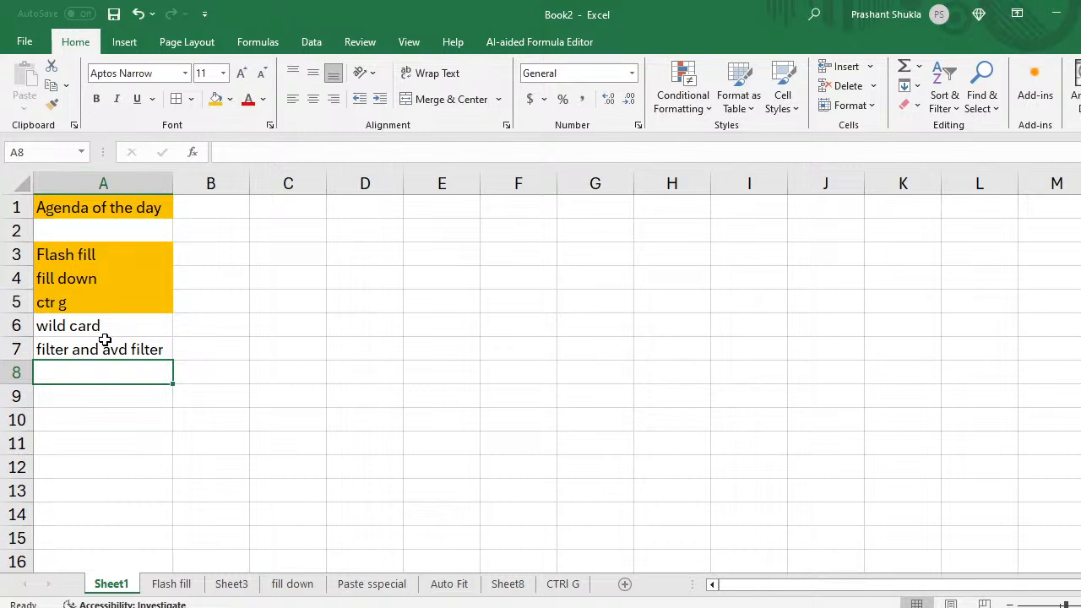
pyautogui.write('Custo')
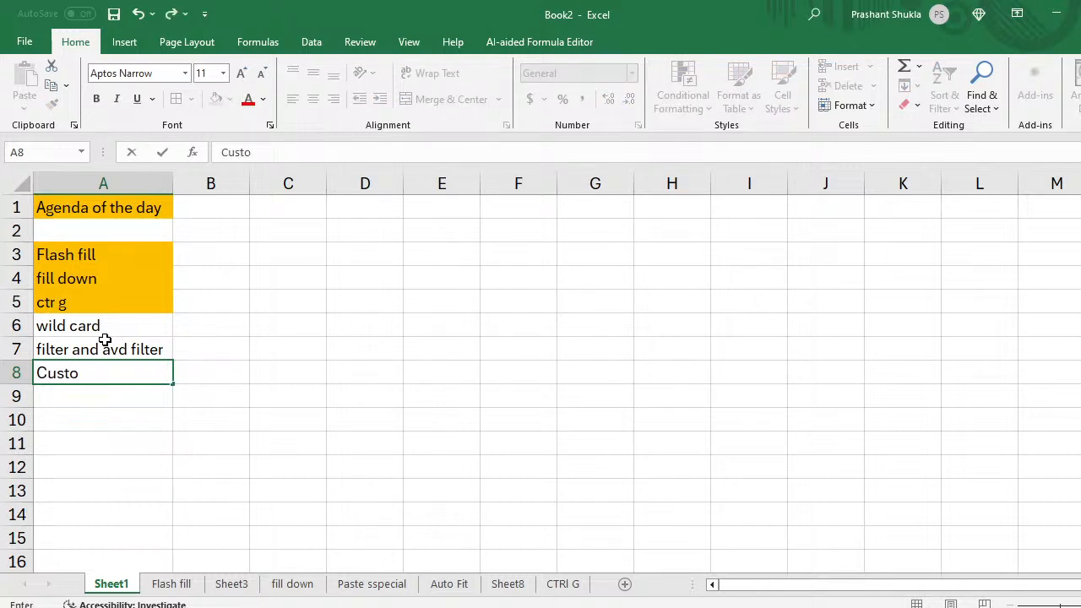
pyautogui.write('m form')
pyautogui.write('att')
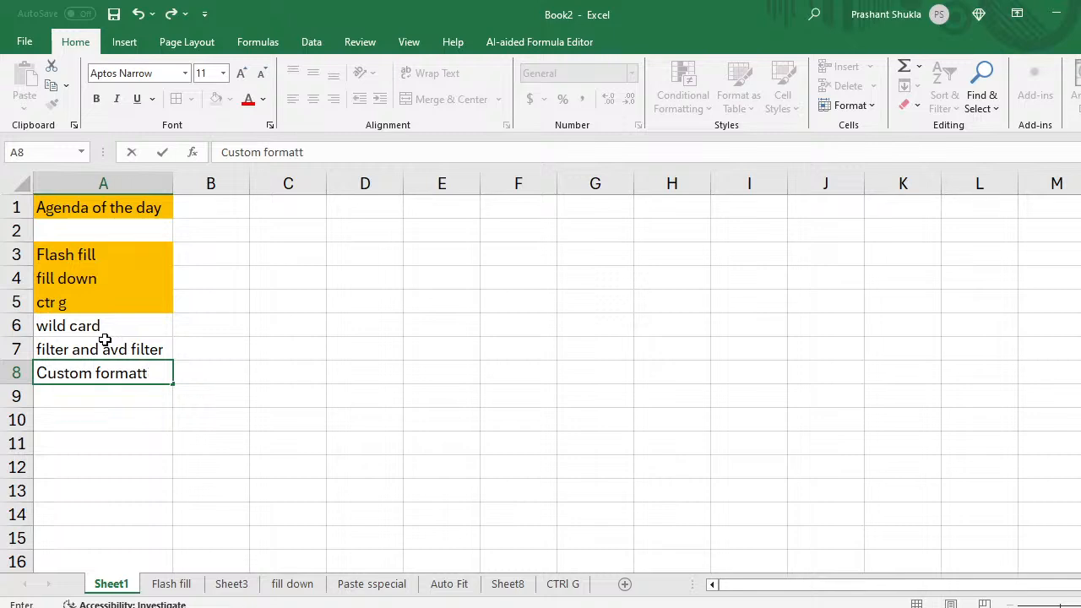
pyautogui.write('ing')
pyautogui.press('Return')
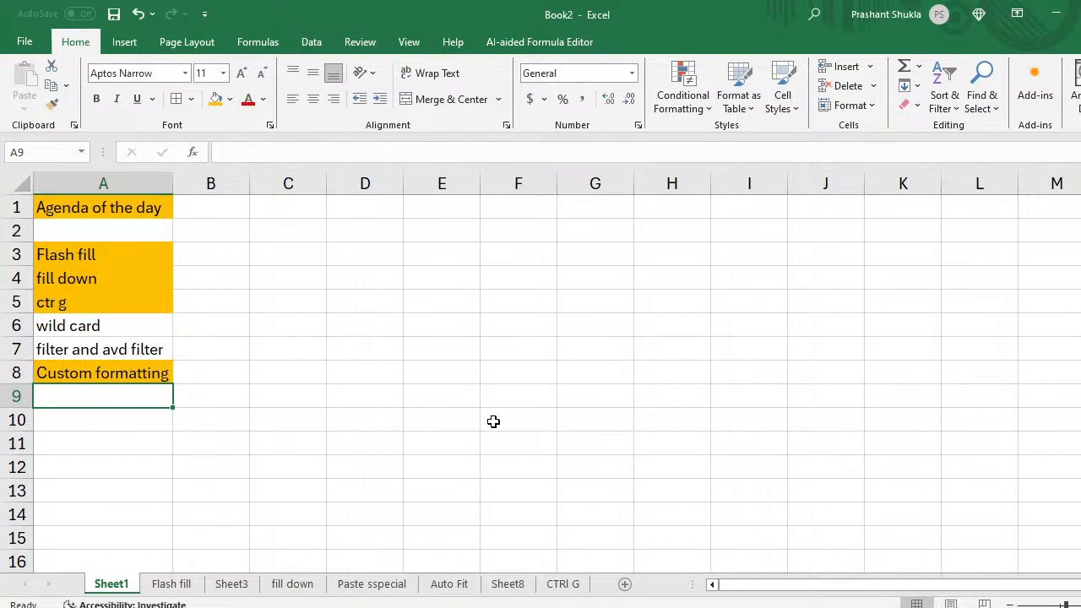
# Step: Switch the OBS broadcast from the Excel screen to Scene 2, the presenter's webcam-only feed
pyautogui.moveTo(471, 607)
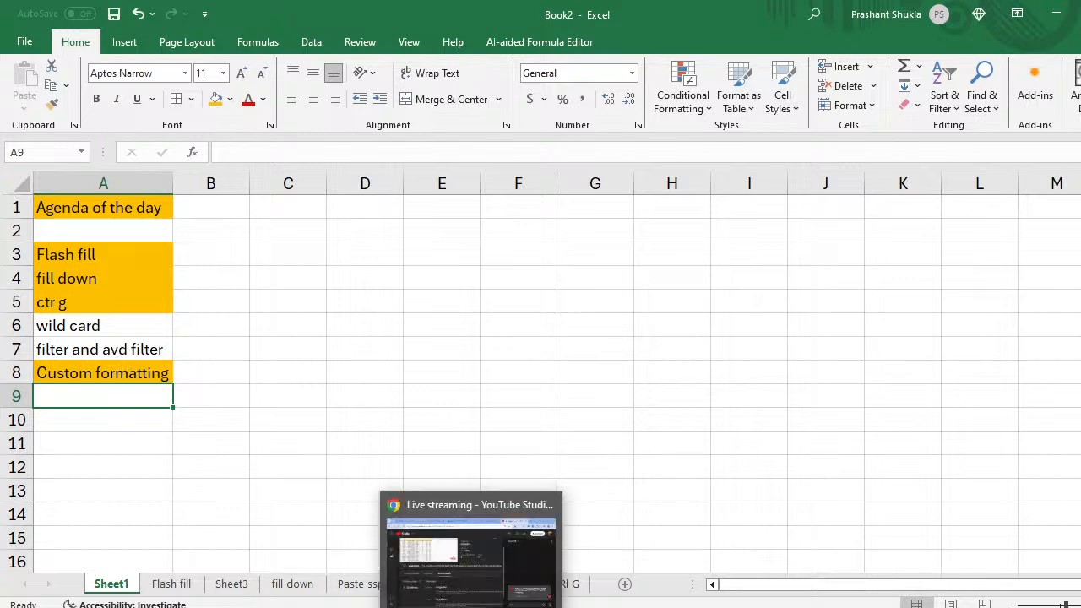
pyautogui.click(471, 549)
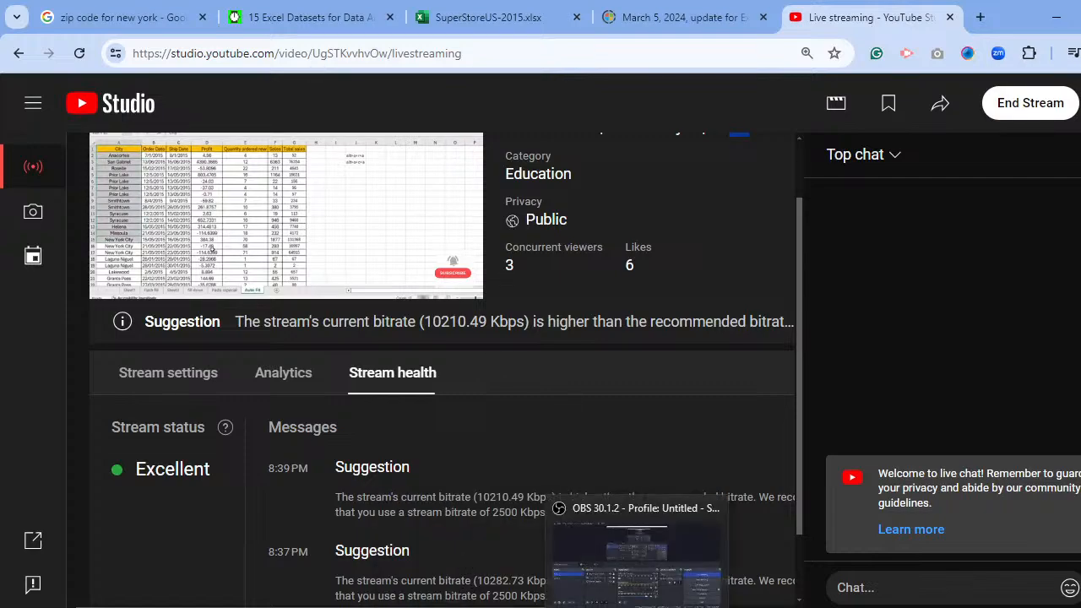
pyautogui.click(507, 607)
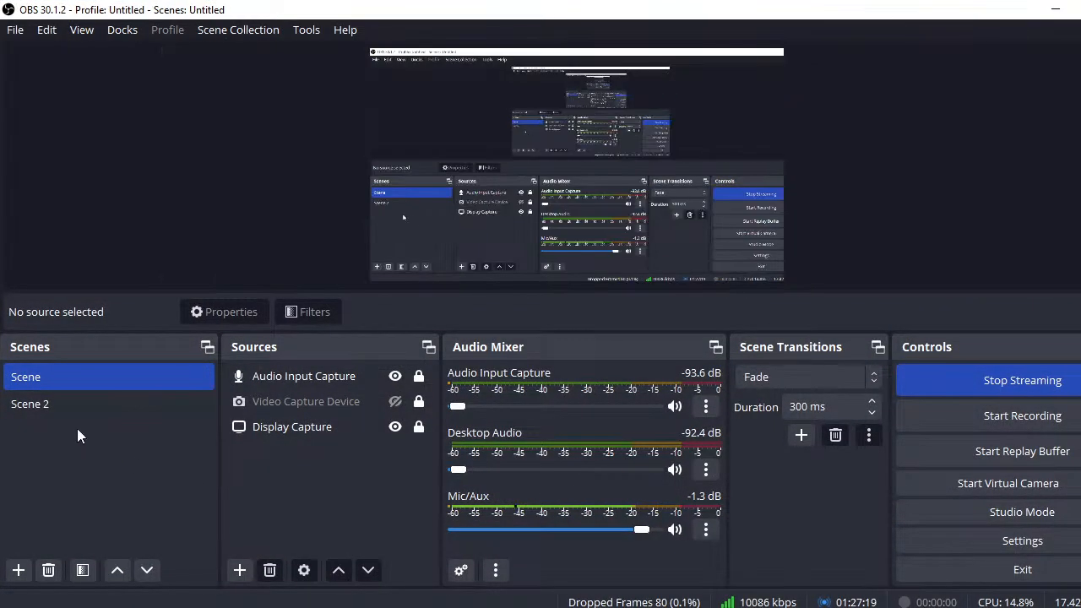
pyautogui.click(35, 406)
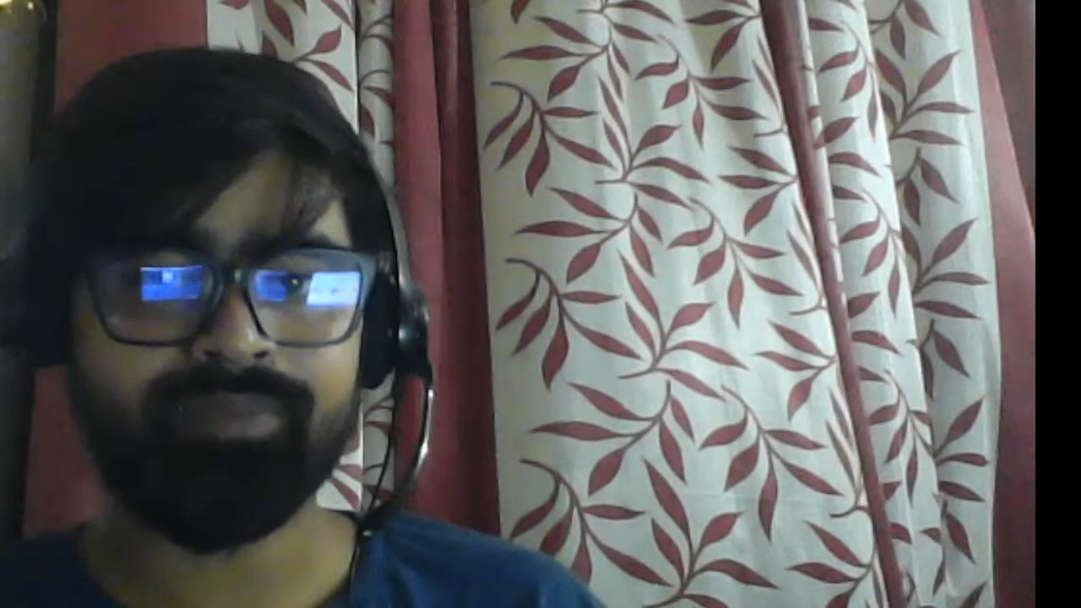